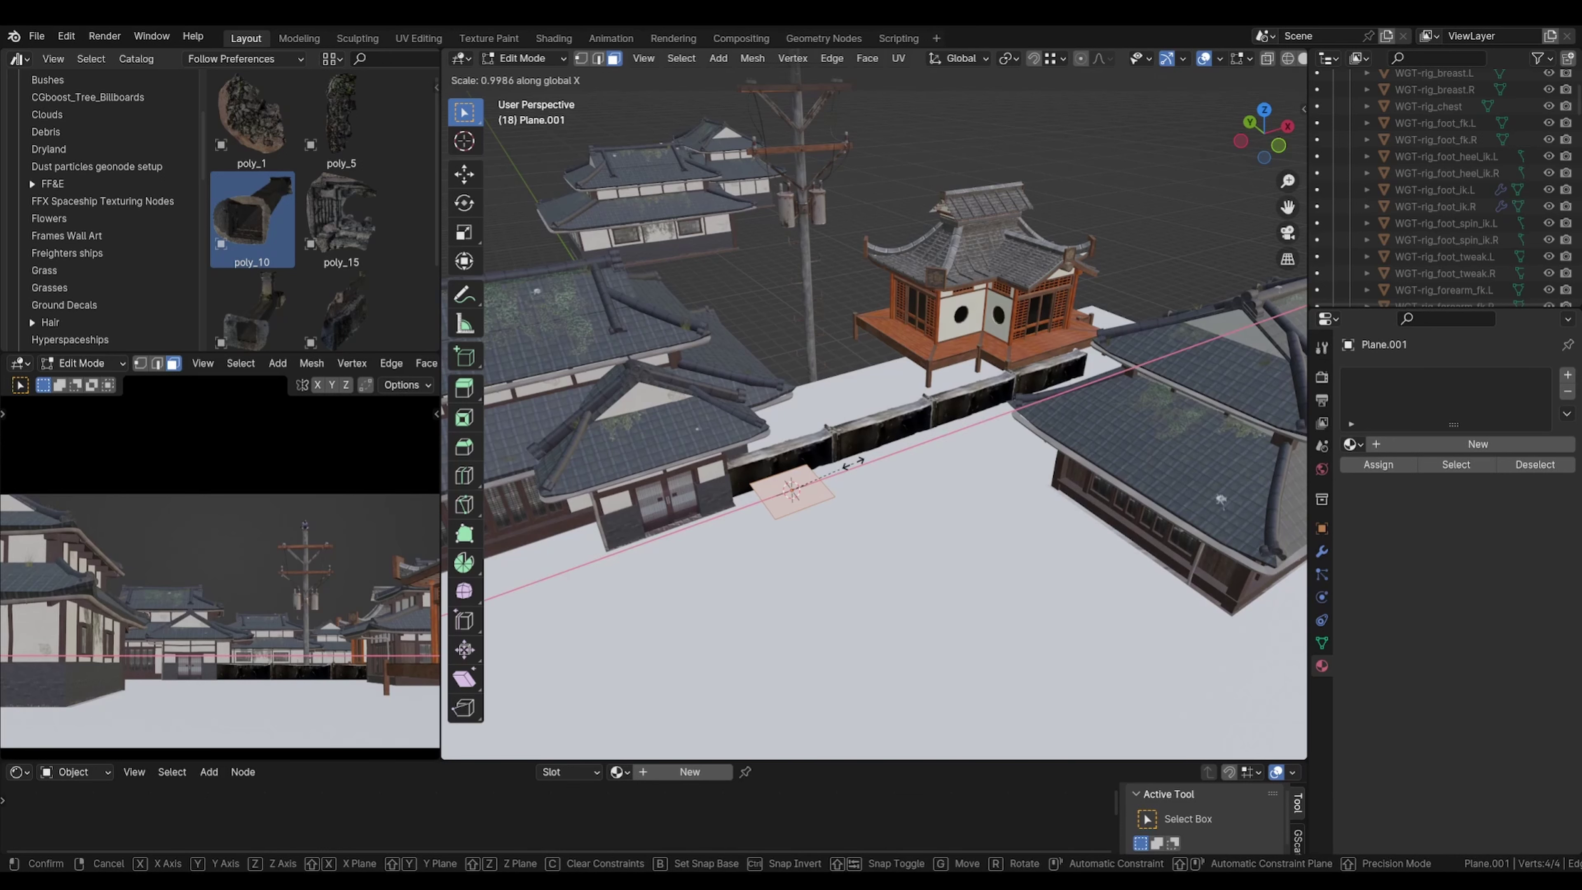
# Step: Stretch the plane's mesh along X into a long strip and move the object about 3.74 m along X
pyautogui.press('Return')
pyautogui.press('Tab')
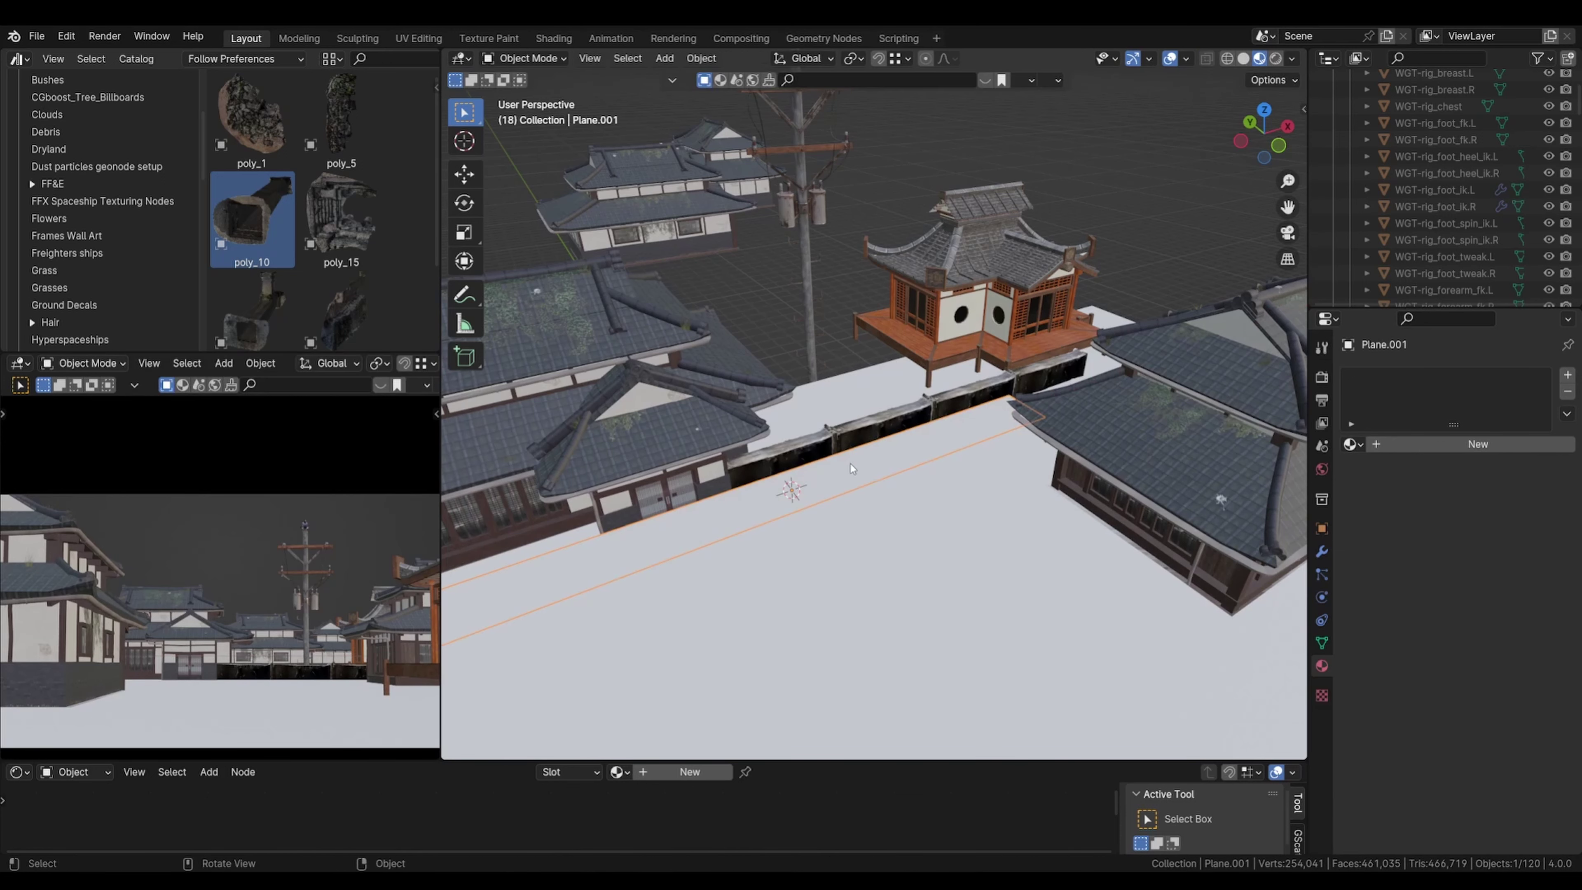
pyautogui.scroll(-3, 850, 466)
pyautogui.press('g')
pyautogui.press('x')
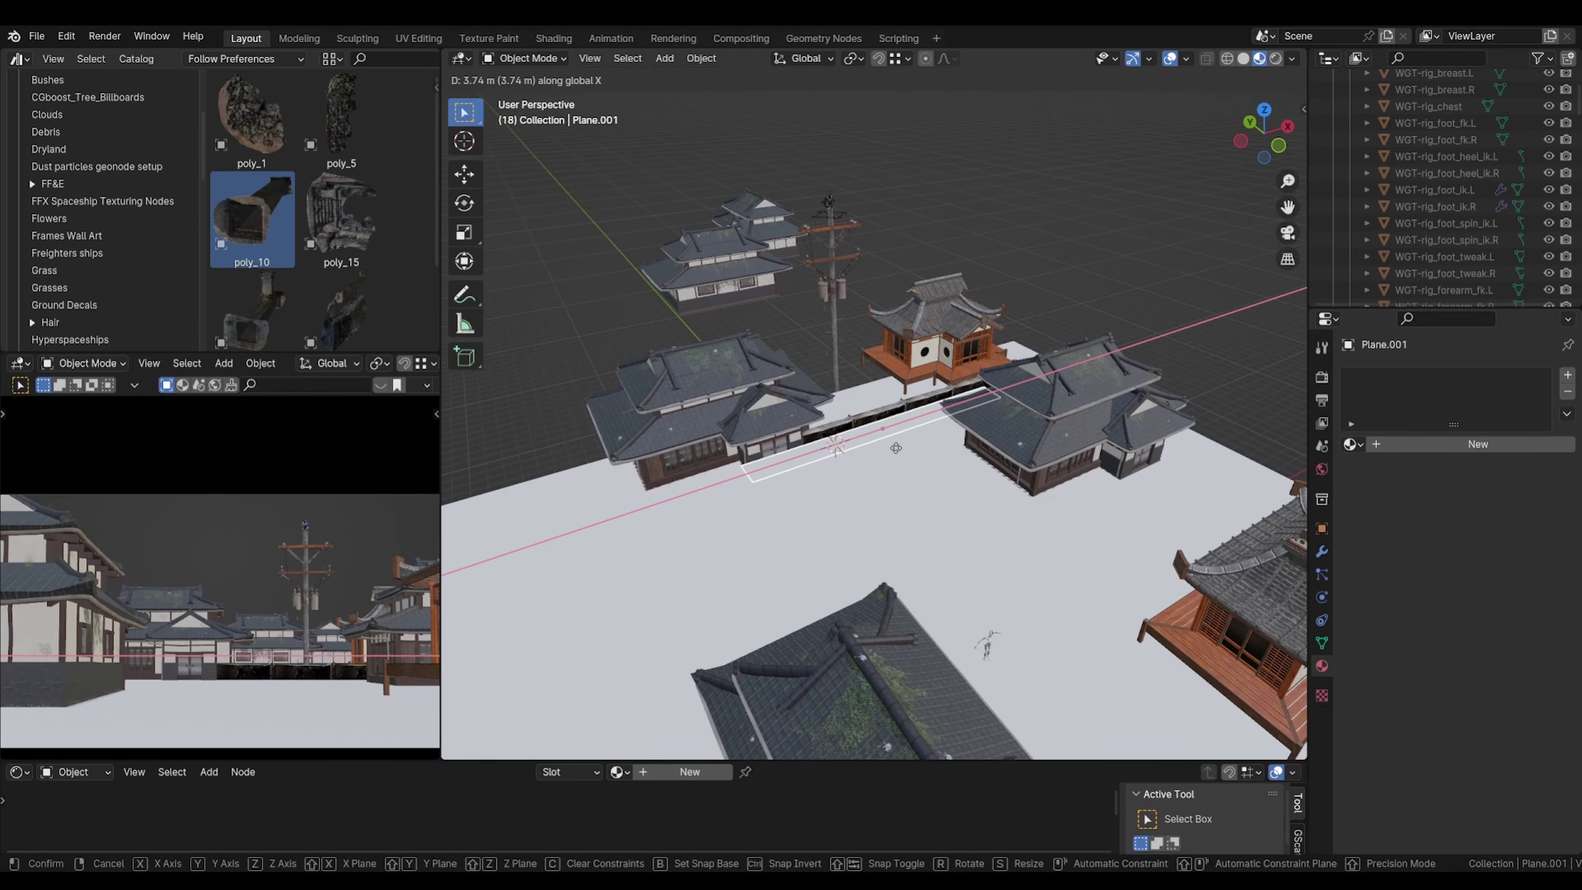
pyautogui.click(894, 448)
# Step: Lower the strip plane along Z toward the ground in front of the boundary wall
pyautogui.press('g')
pyautogui.press('z')
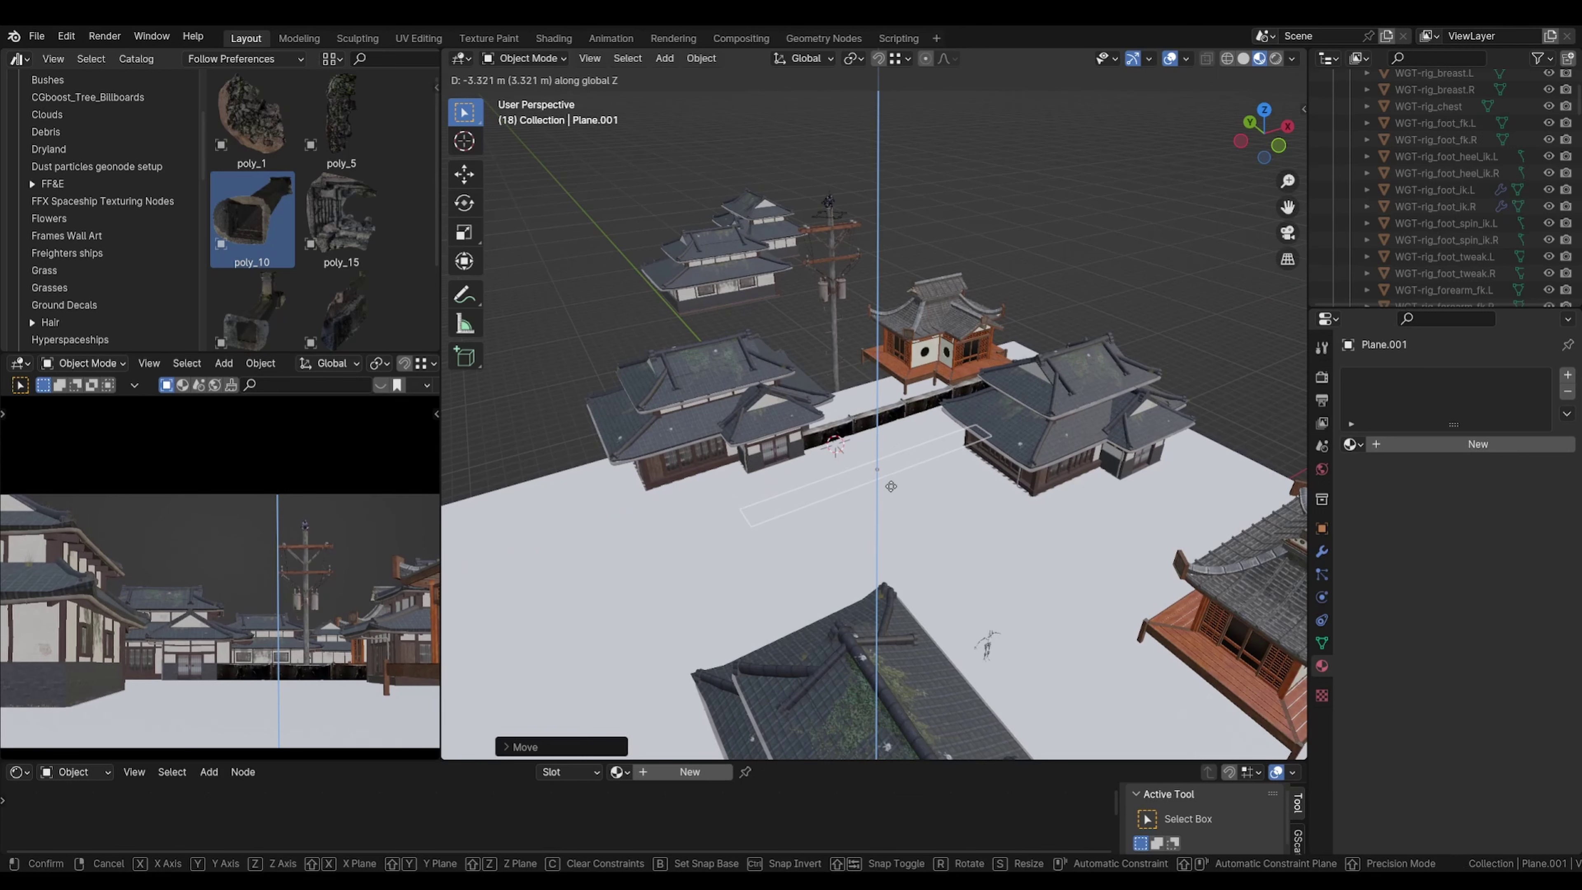
pyautogui.click(893, 466)
pyautogui.press('Tab')
pyautogui.press('s')
pyautogui.press('x')
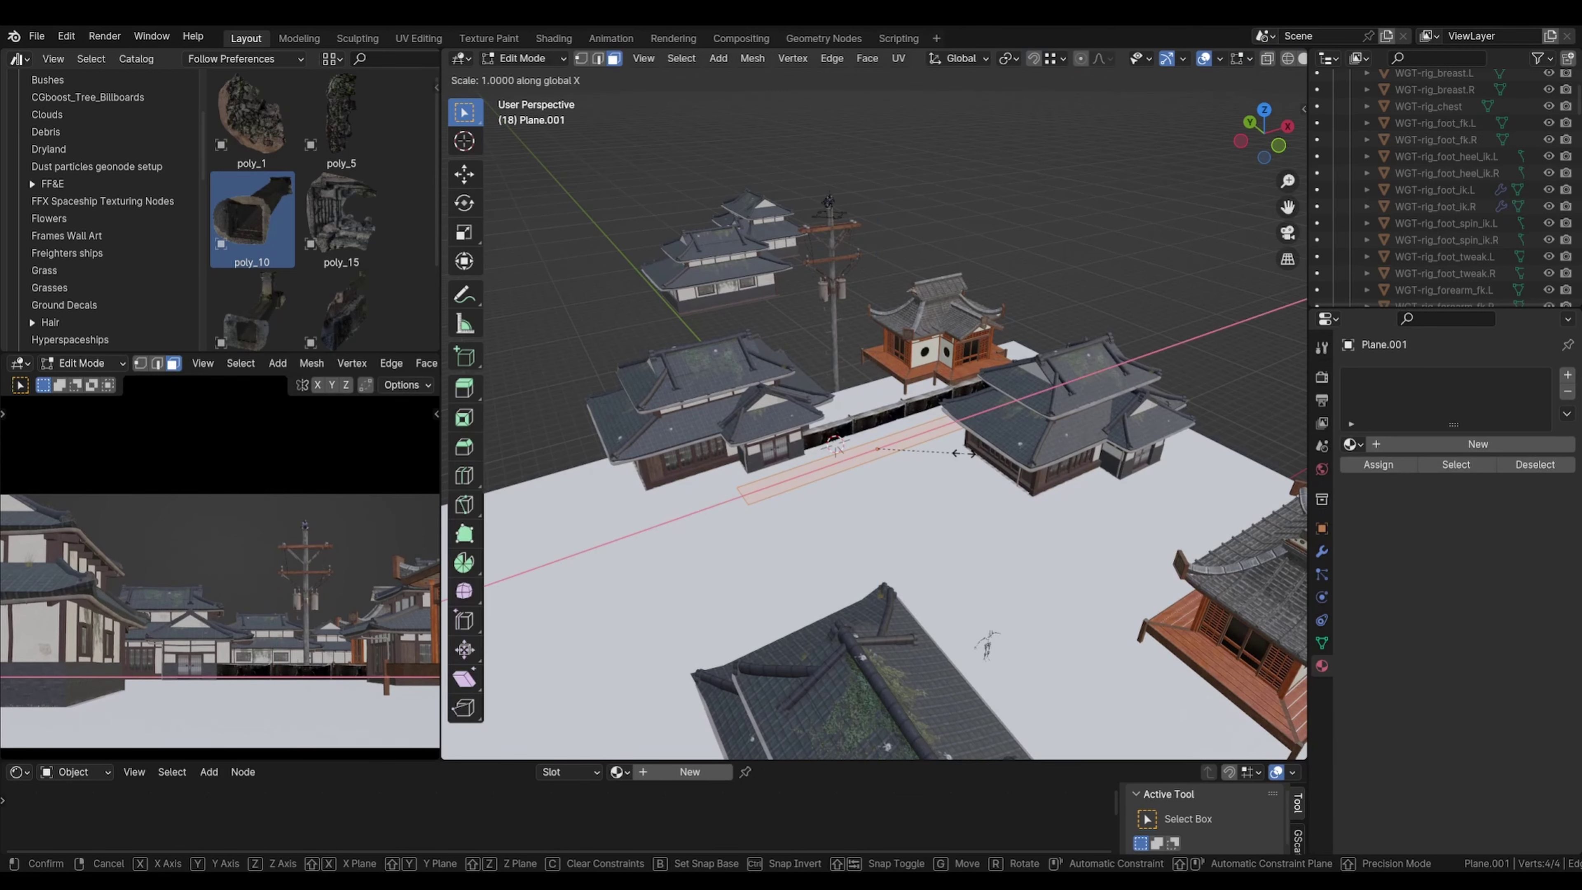
pyautogui.rightClick(959, 454)
pyautogui.press('Tab')
# Step: Move the strip plane about -1.4 m along X and about 1.85 m along Y toward the wall
pyautogui.press('g')
pyautogui.press('x')
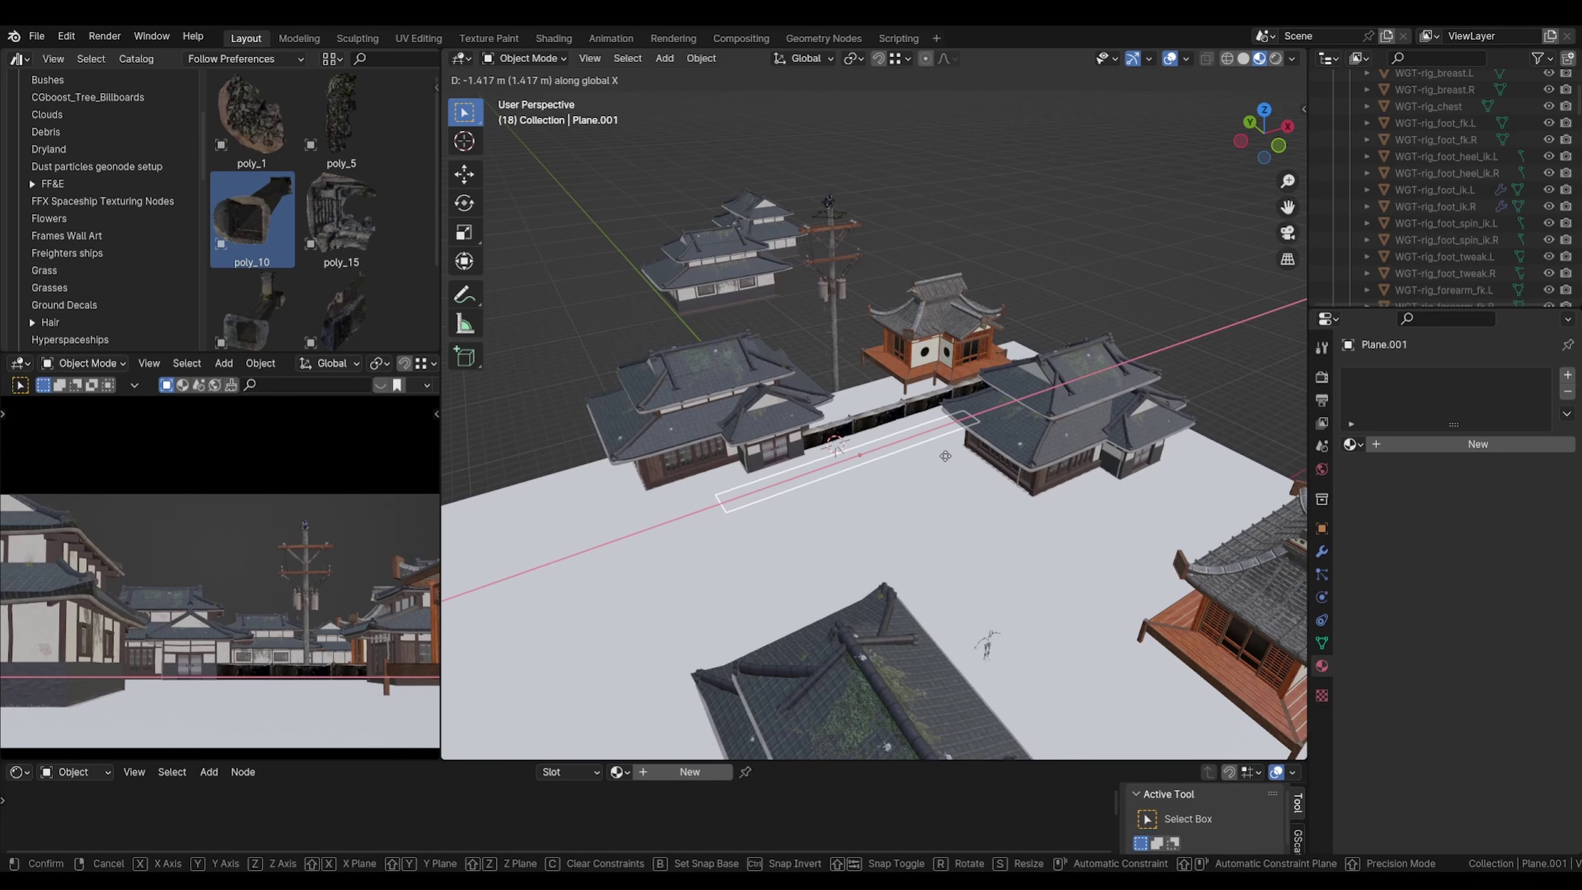
pyautogui.click(946, 461)
pyautogui.press('g')
pyautogui.press('y')
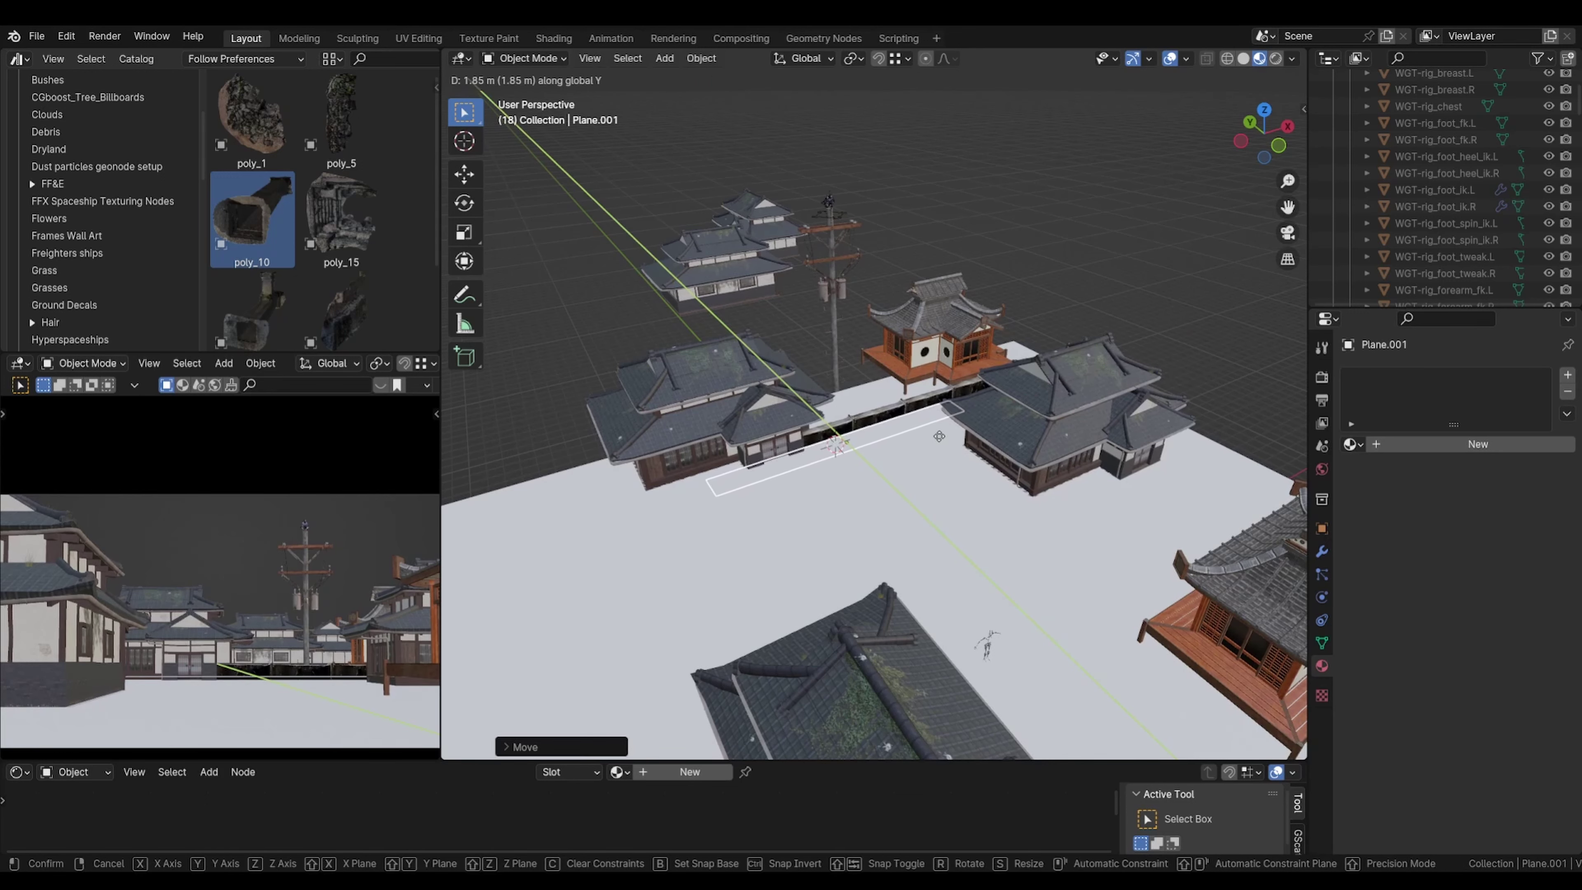
pyautogui.click(940, 435)
# Step: Widen the strip plane's mesh along Y by a factor of about 1.2
pyautogui.scroll(2, 940, 436)
pyautogui.moveTo(940, 436); pyautogui.dragTo(971, 439, button='middle')
pyautogui.press('Tab')
pyautogui.press('s')
pyautogui.press('y')
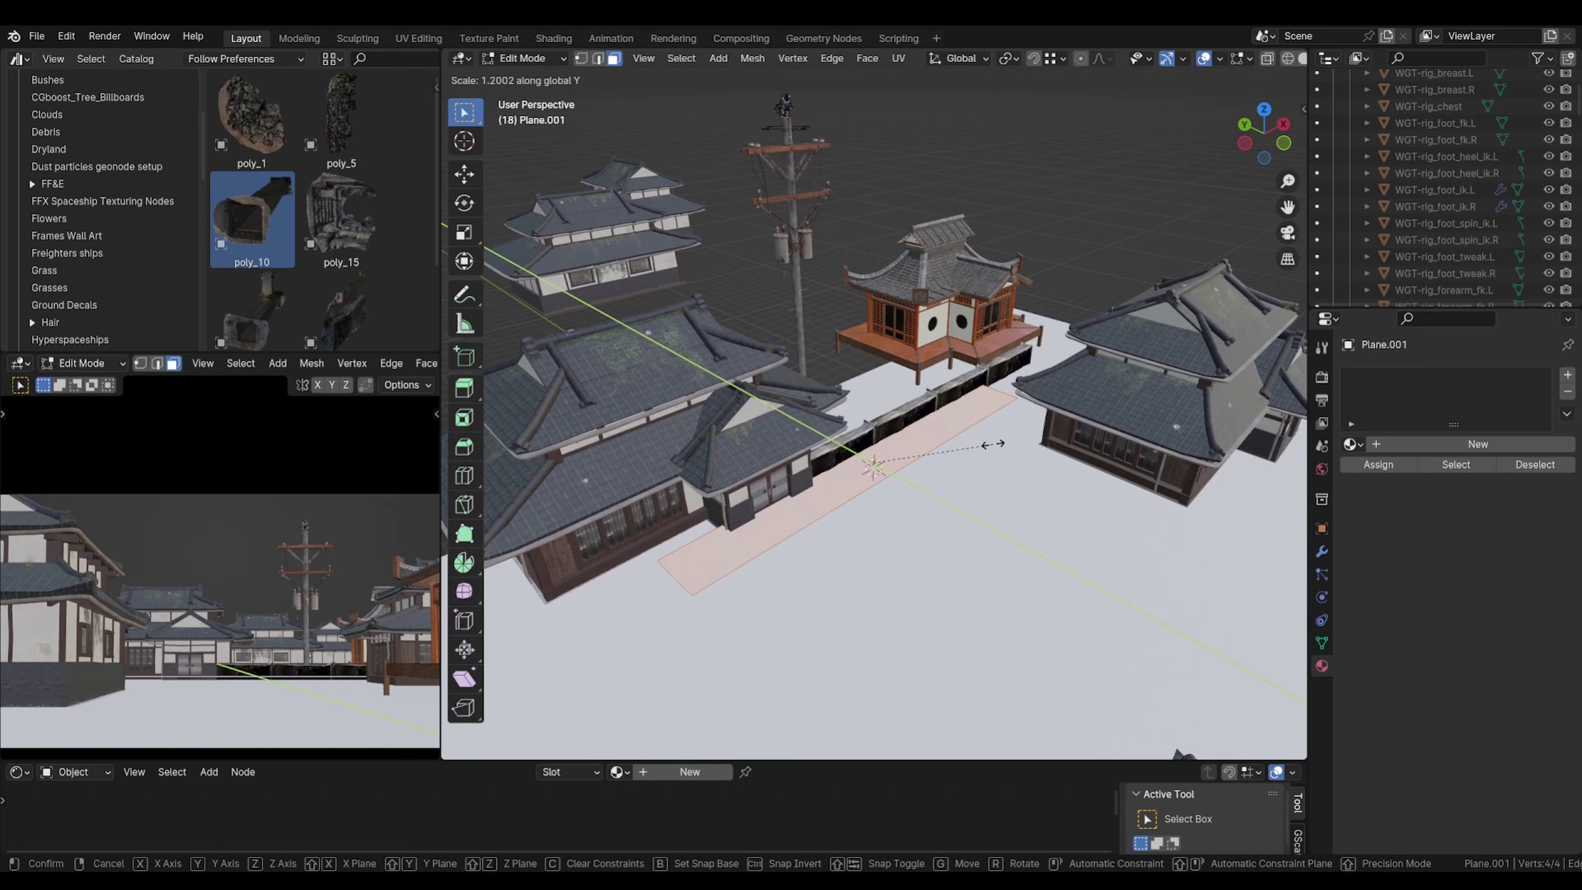
pyautogui.click(987, 444)
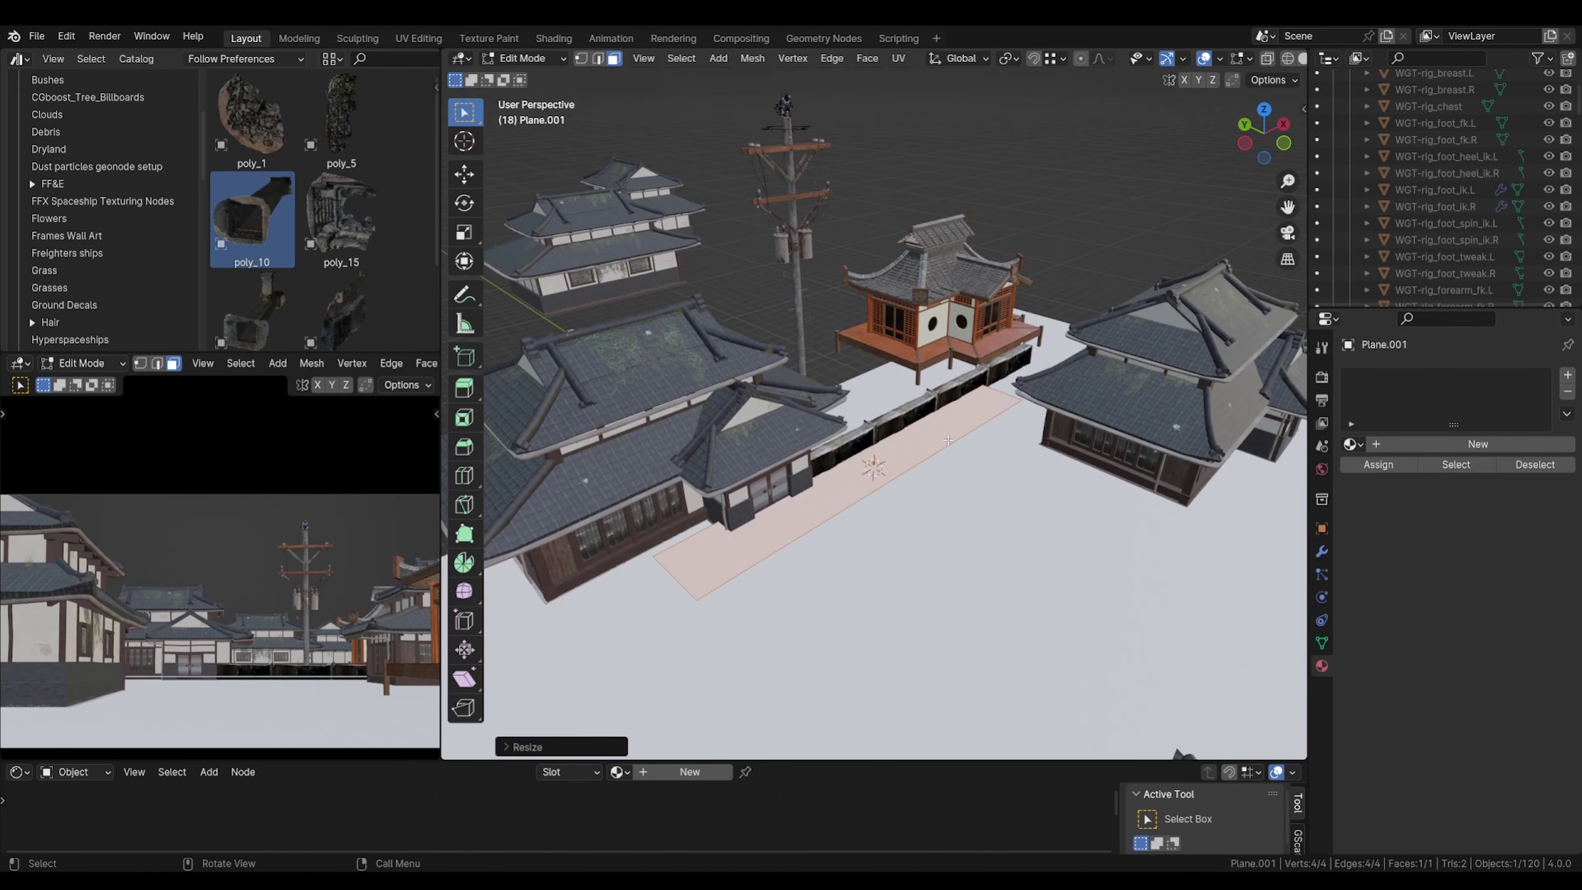
pyautogui.hotkey('ctrl', 'r')
pyautogui.scroll(3, 934, 447)
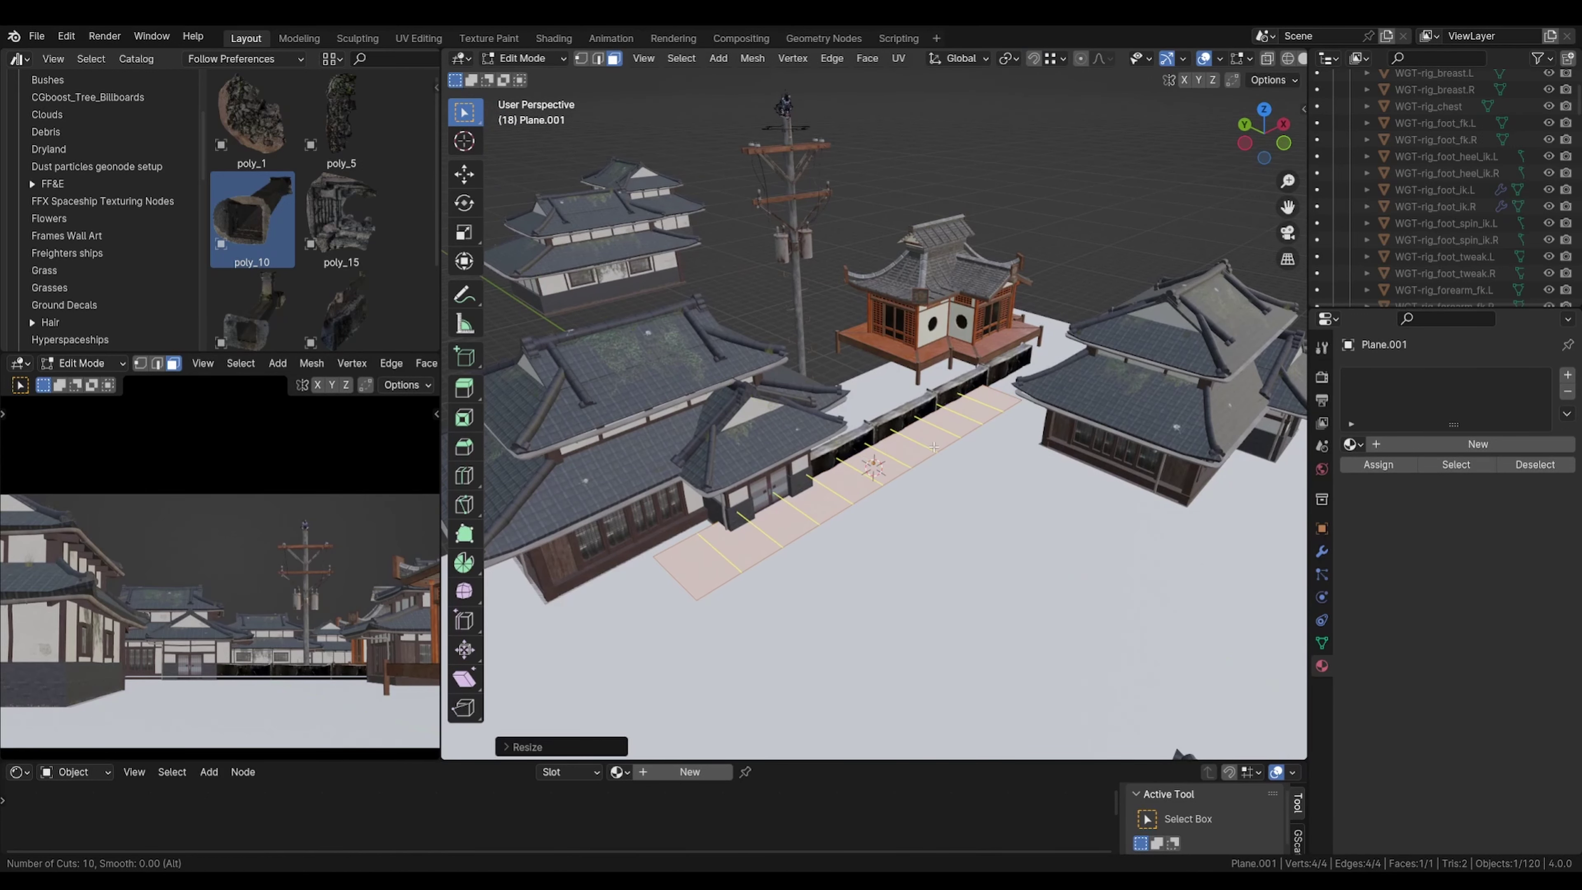
pyautogui.press('Escape')
# Step: Add four evenly spaced loop cuts across the strip plane's length, working in top view
pyautogui.press('KP_7')
pyautogui.hotkey('ctrl', 'r')
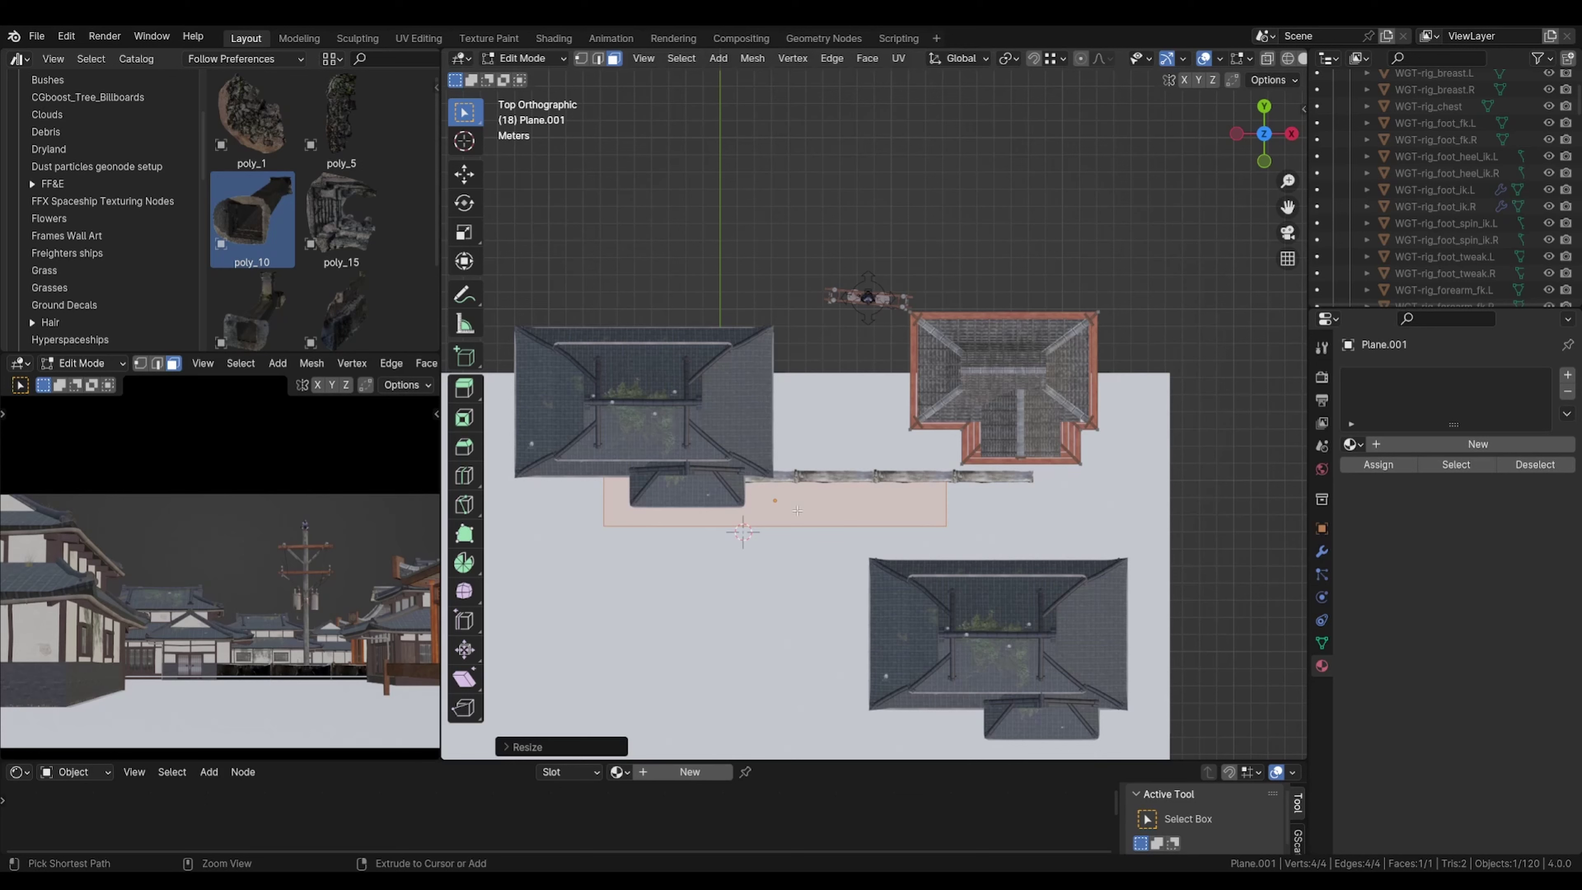
pyautogui.scroll(1, 798, 511)
pyautogui.scroll(1, 798, 511)
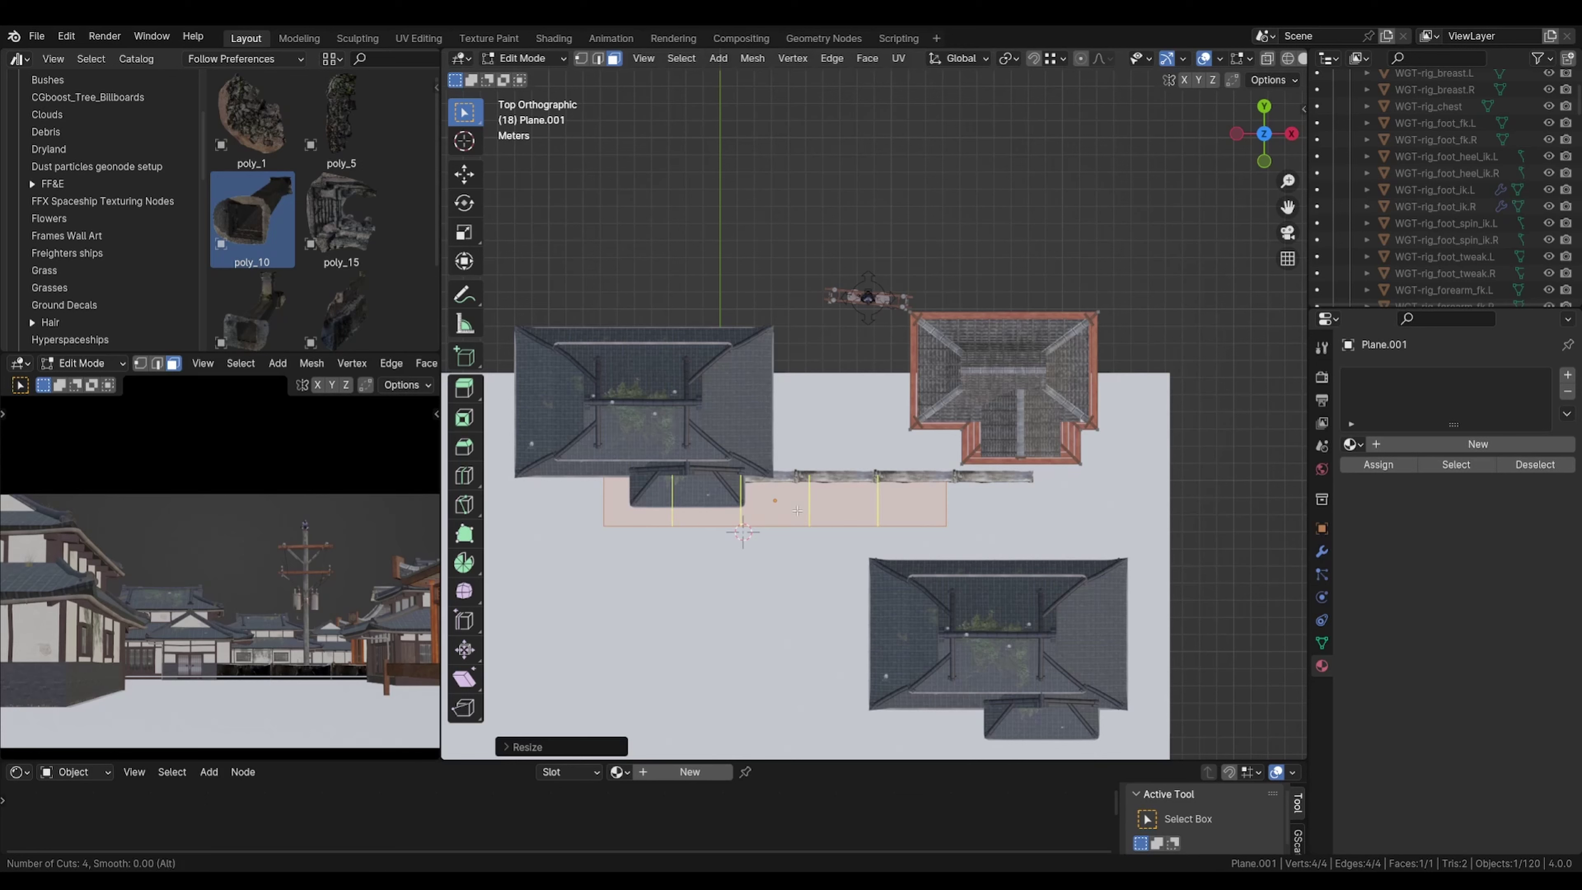
pyautogui.click(797, 511)
# Step: Subdivide all of the strip plane's edges with the number of cuts set to 6
pyautogui.press('2')
pyautogui.hotkey('ctrl', 'e')
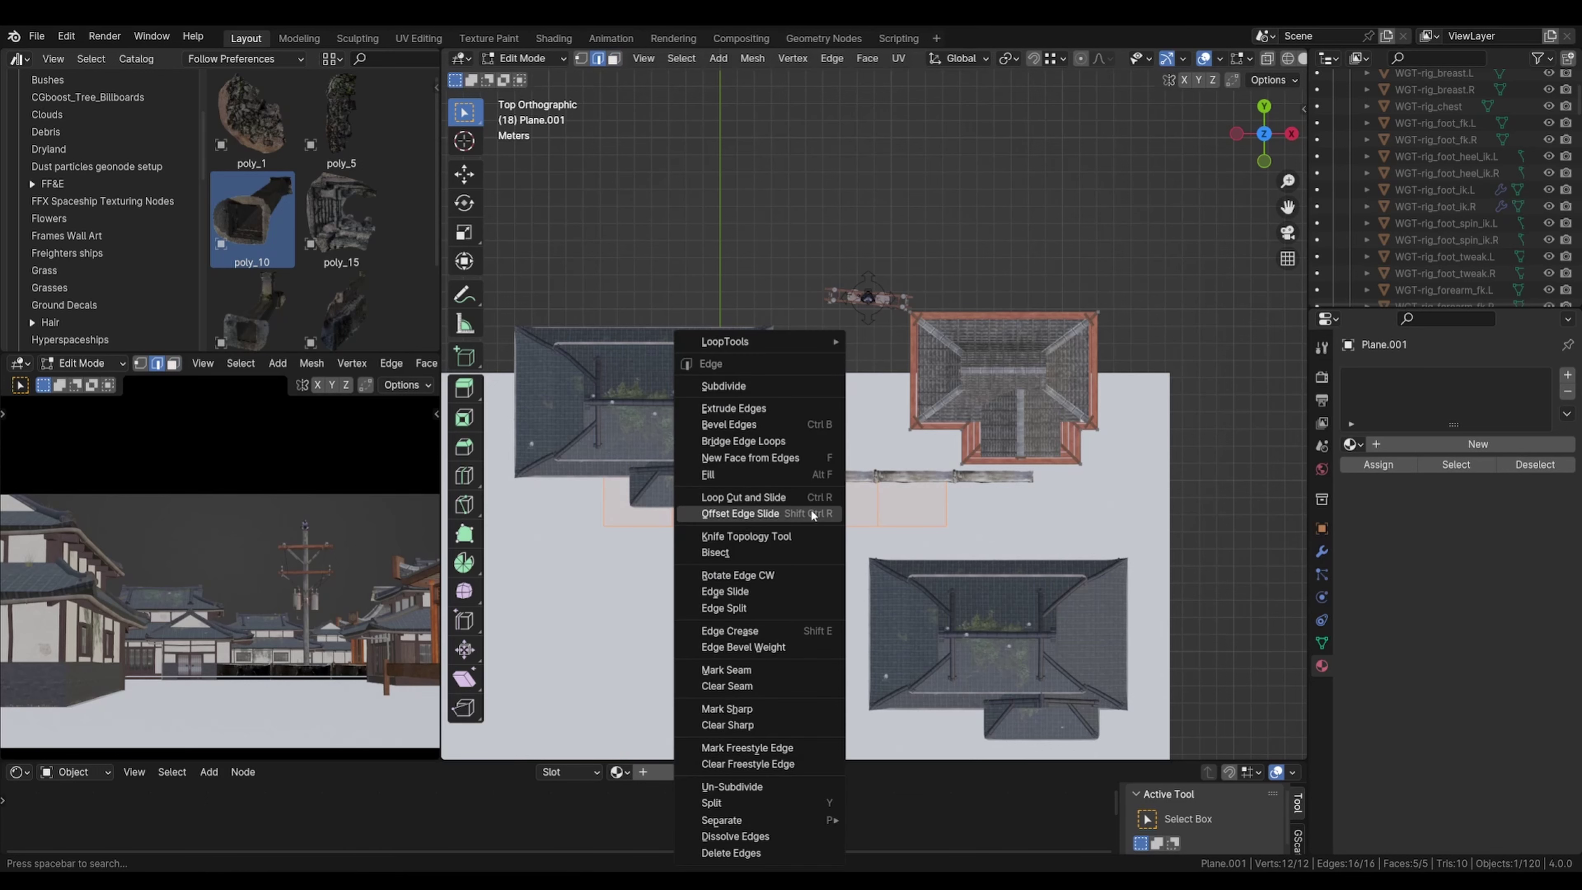
pyautogui.click(810, 385)
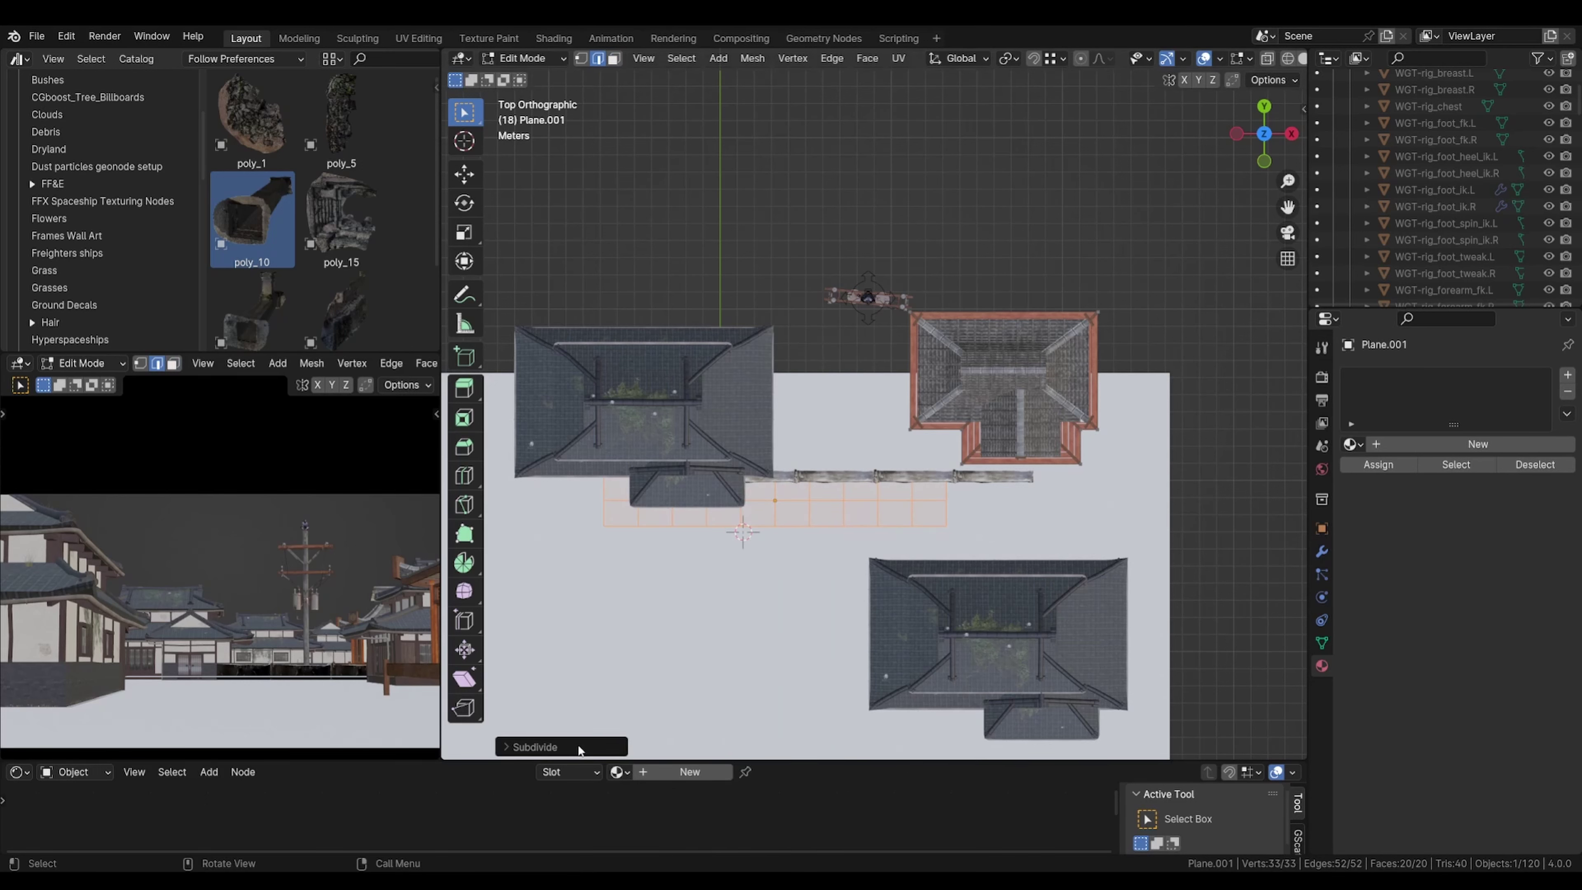
pyautogui.click(536, 745)
pyautogui.click(717, 633)
pyautogui.click(717, 633)
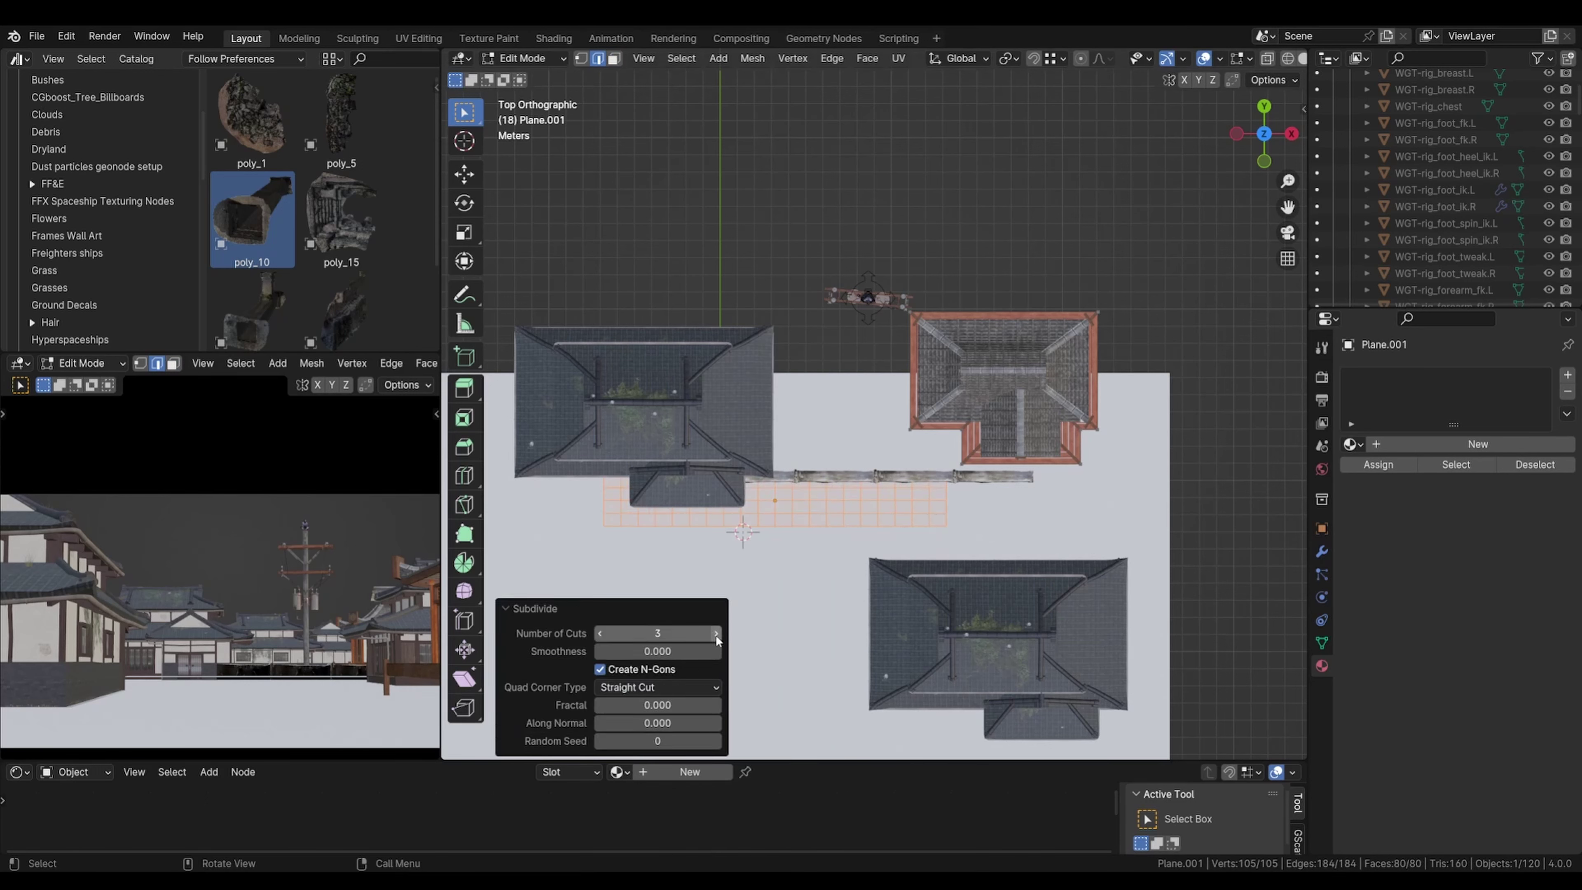
pyautogui.click(717, 633)
pyautogui.click(717, 634)
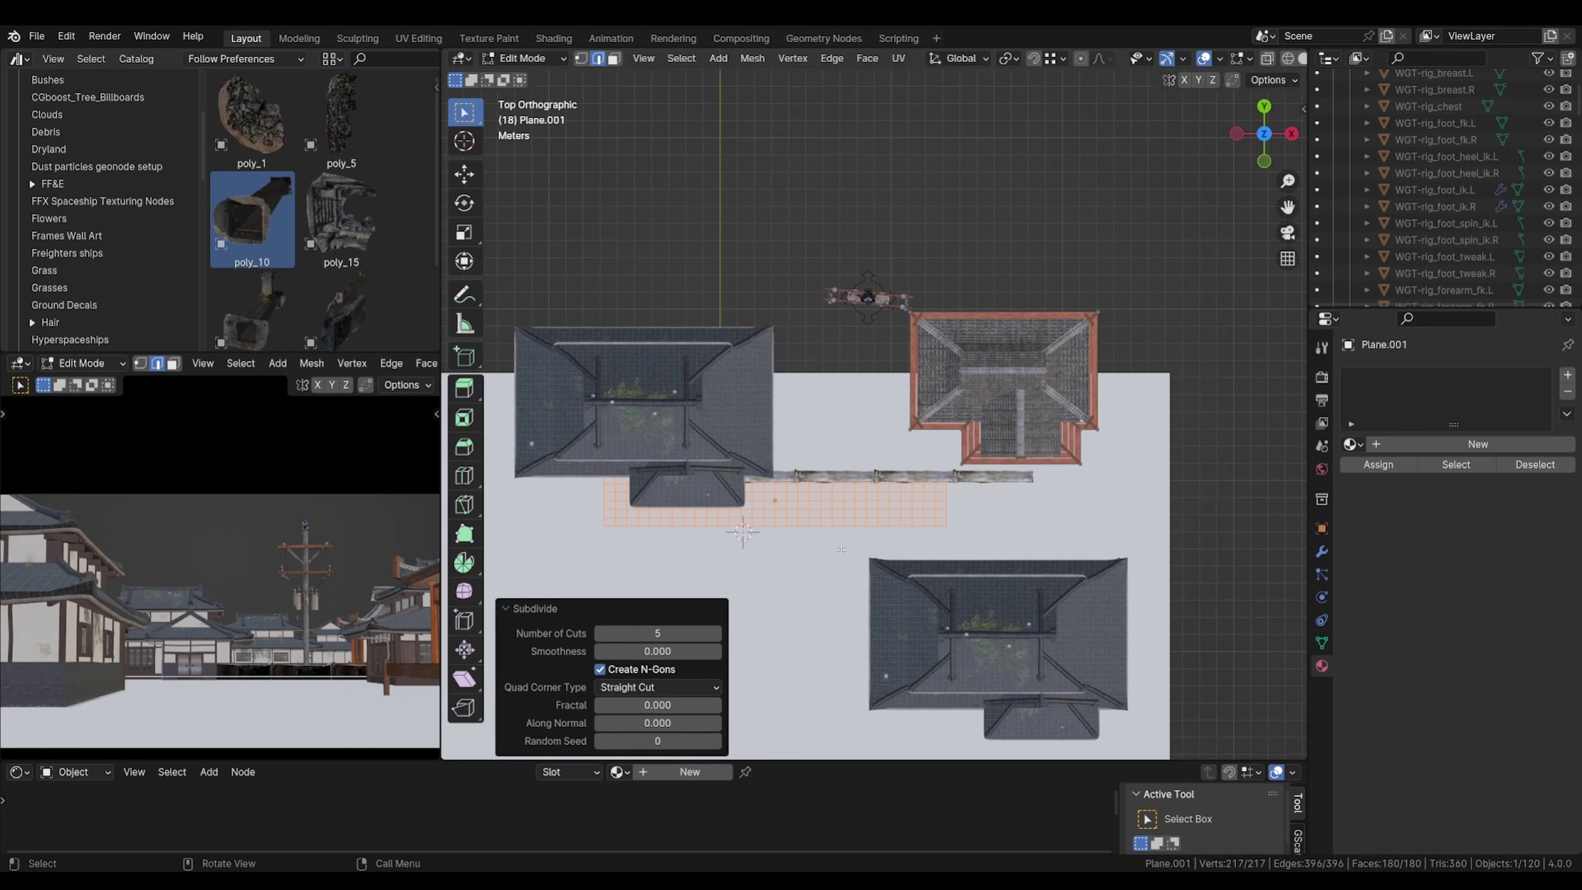
pyautogui.click(716, 634)
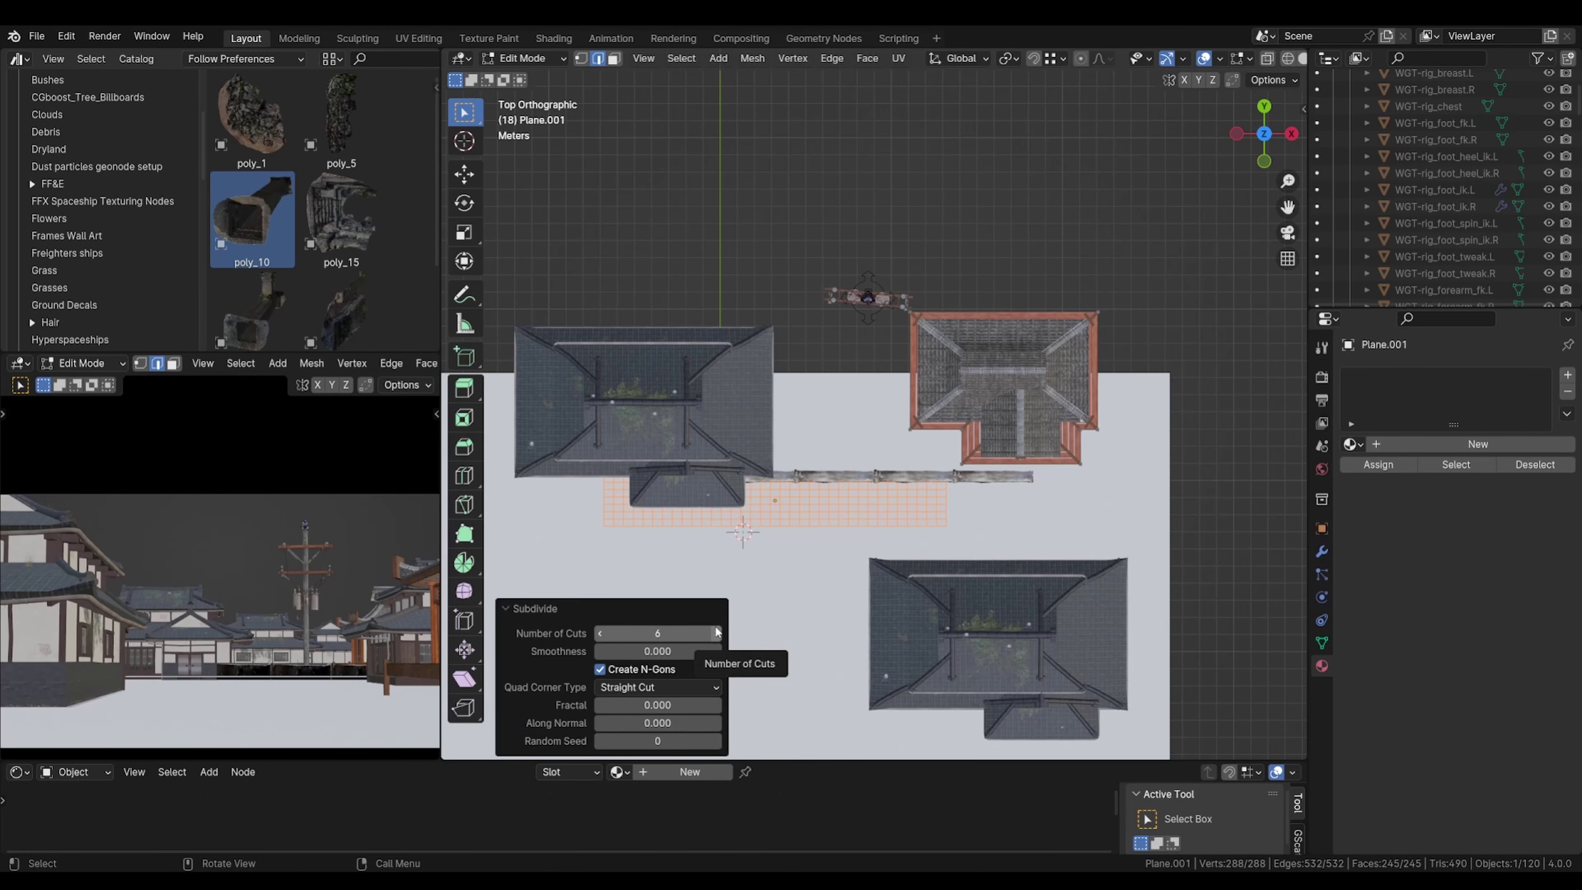
# Step: Return the strip plane to Object Mode and save the file
pyautogui.press('Tab')
pyautogui.moveTo(794, 548); pyautogui.dragTo(925, 379, button='middle')
pyautogui.hotkey('ctrl', 's')
pyautogui.scroll(1, 879, 526)
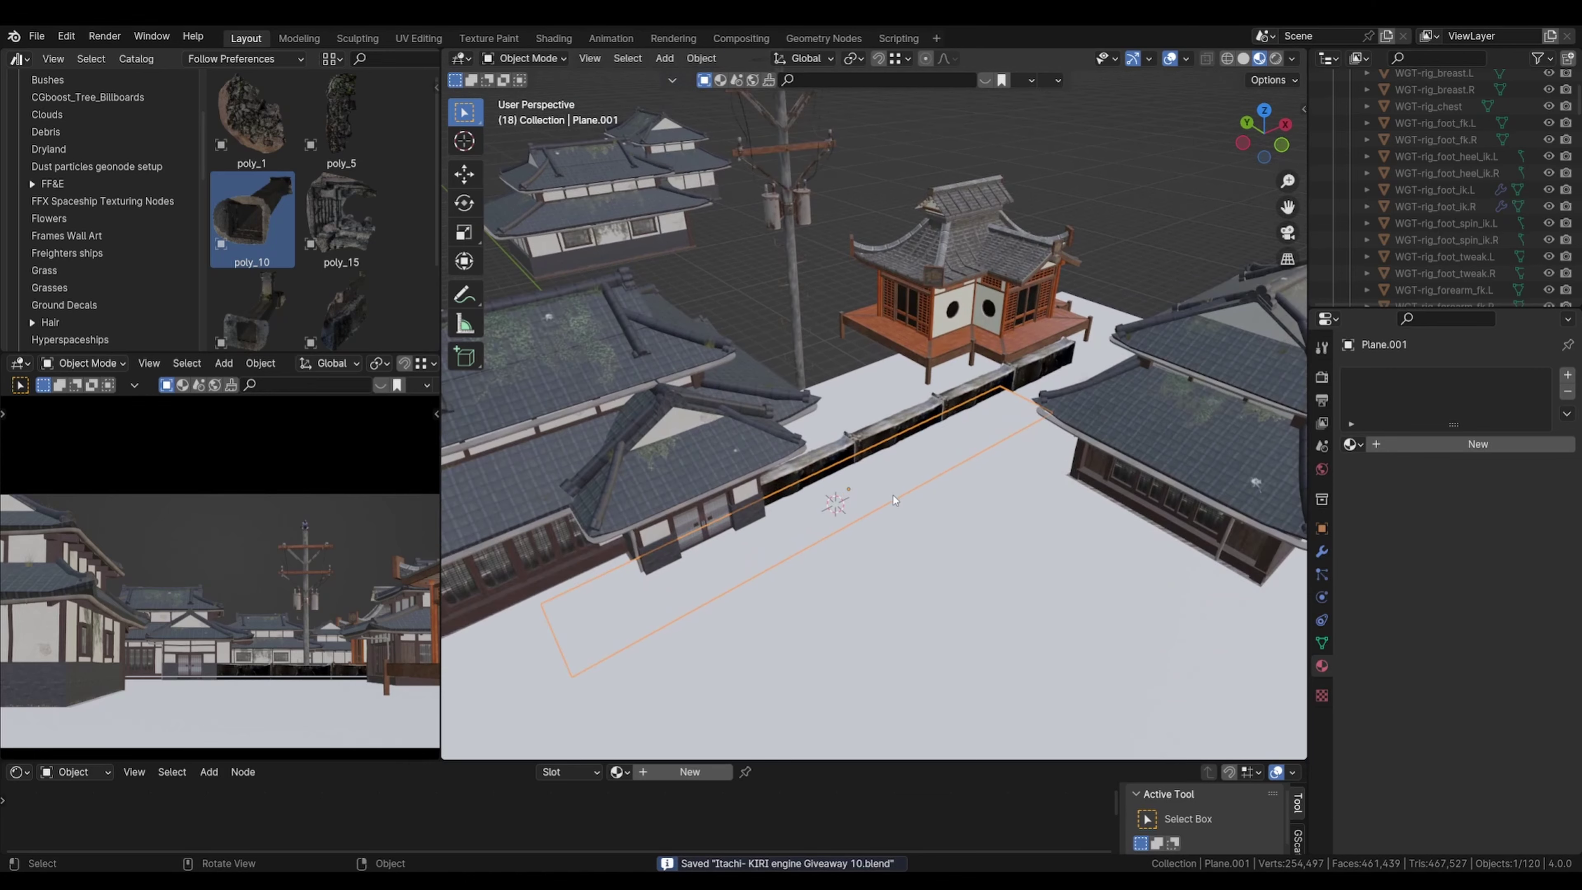
# Step: Add a Subdivision Surface modifier to the strip plane
pyautogui.click(1322, 551)
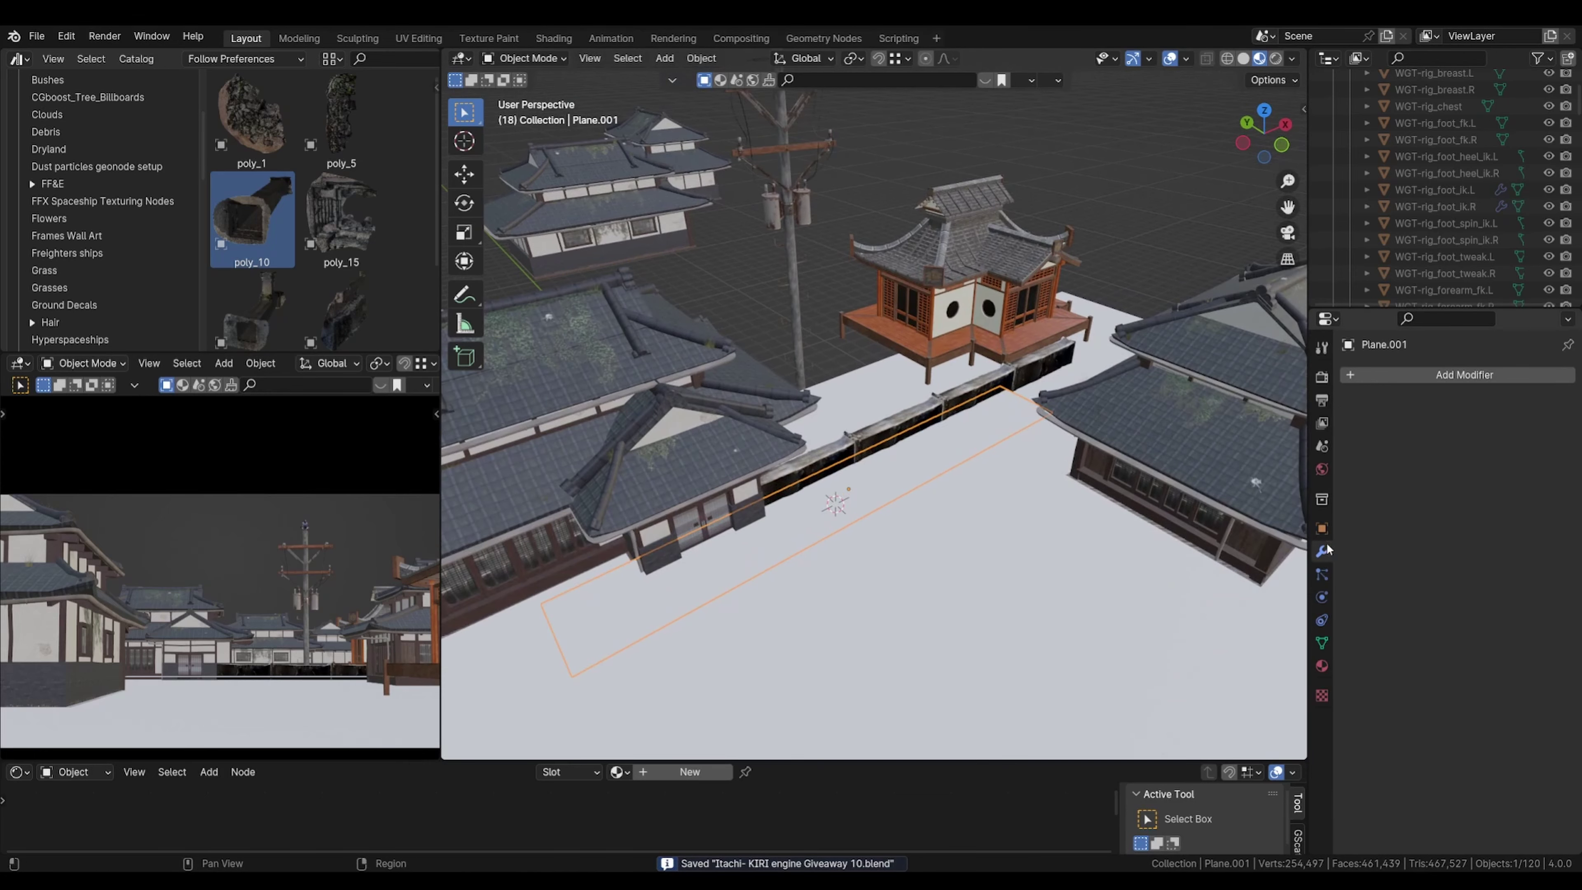
pyautogui.click(1363, 377)
pyautogui.click(1364, 378)
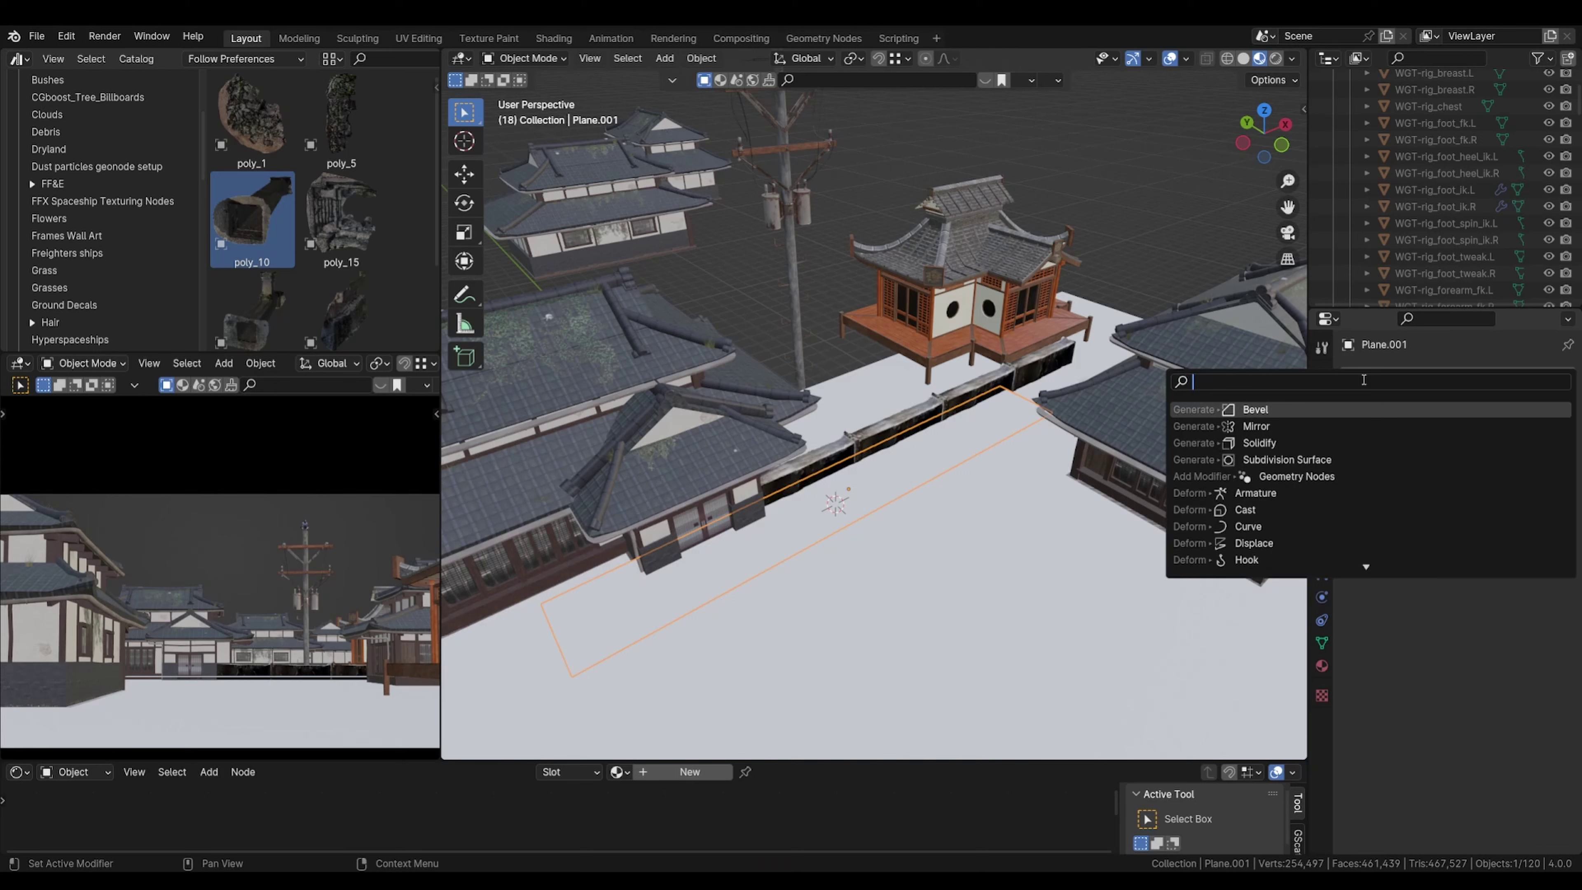
pyautogui.write('sub')
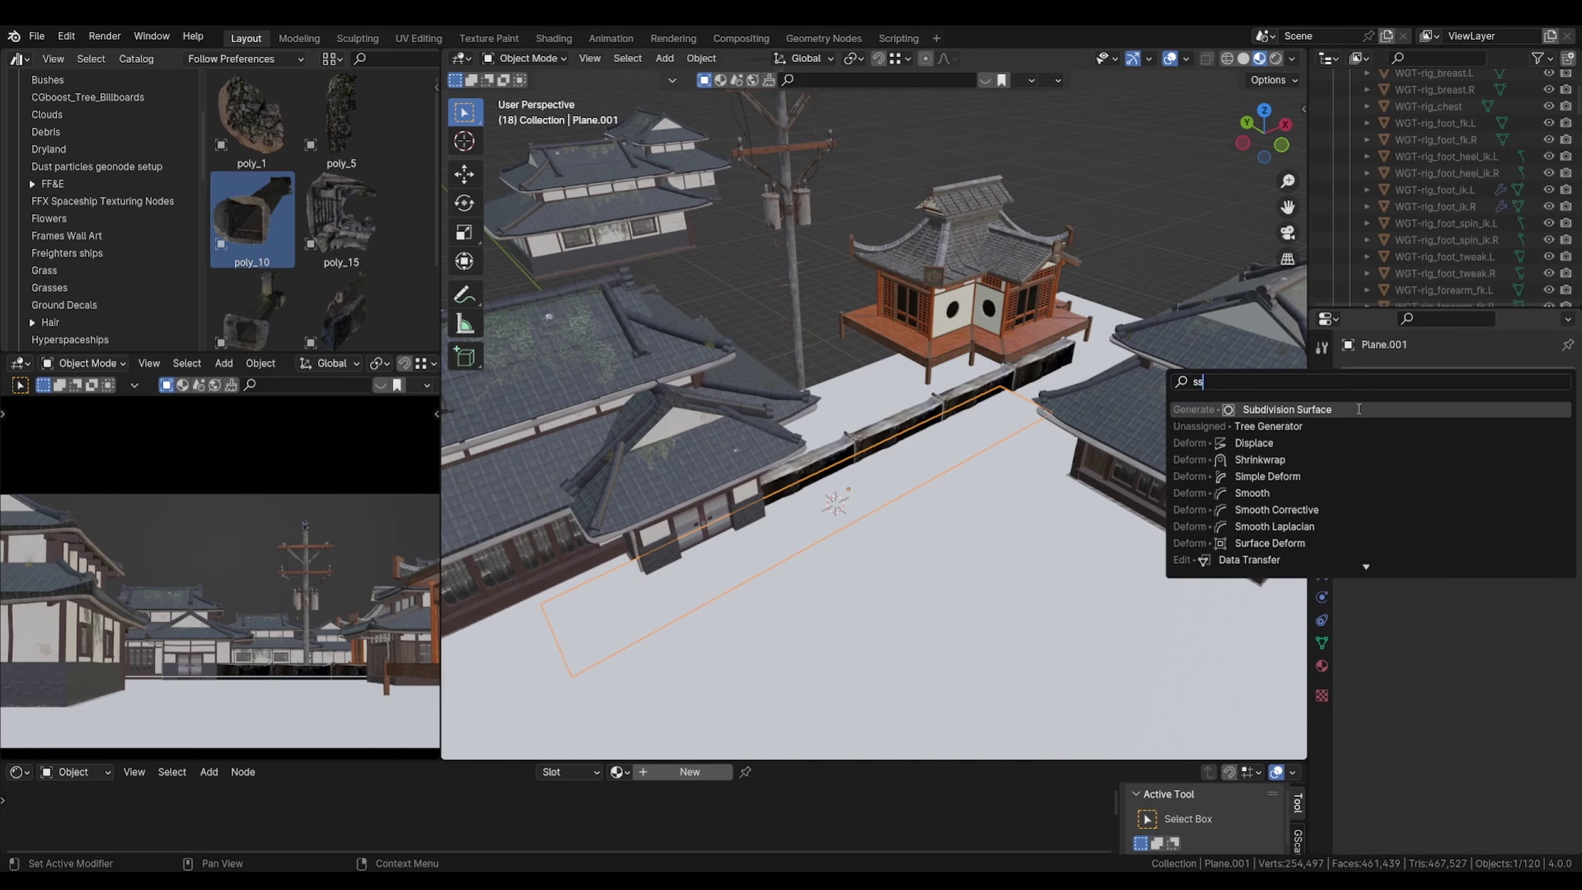
pyautogui.press('Return')
# Step: Add a Displace modifier to the strip plane and give it a new texture of type Clouds
pyautogui.click(1368, 412)
pyautogui.write('dis')
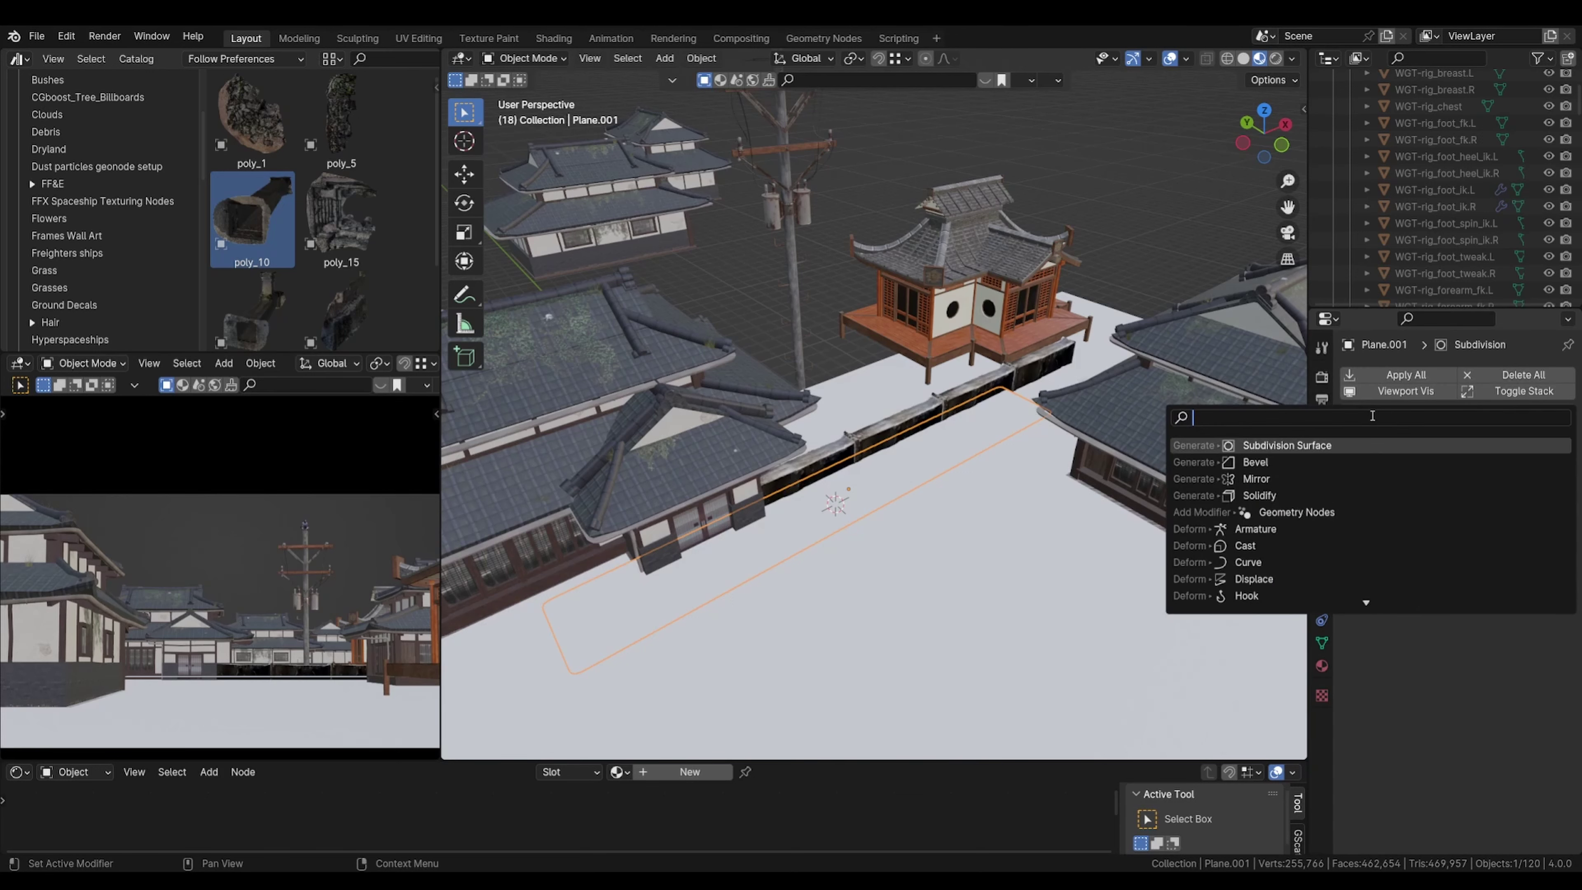
pyautogui.press('Return')
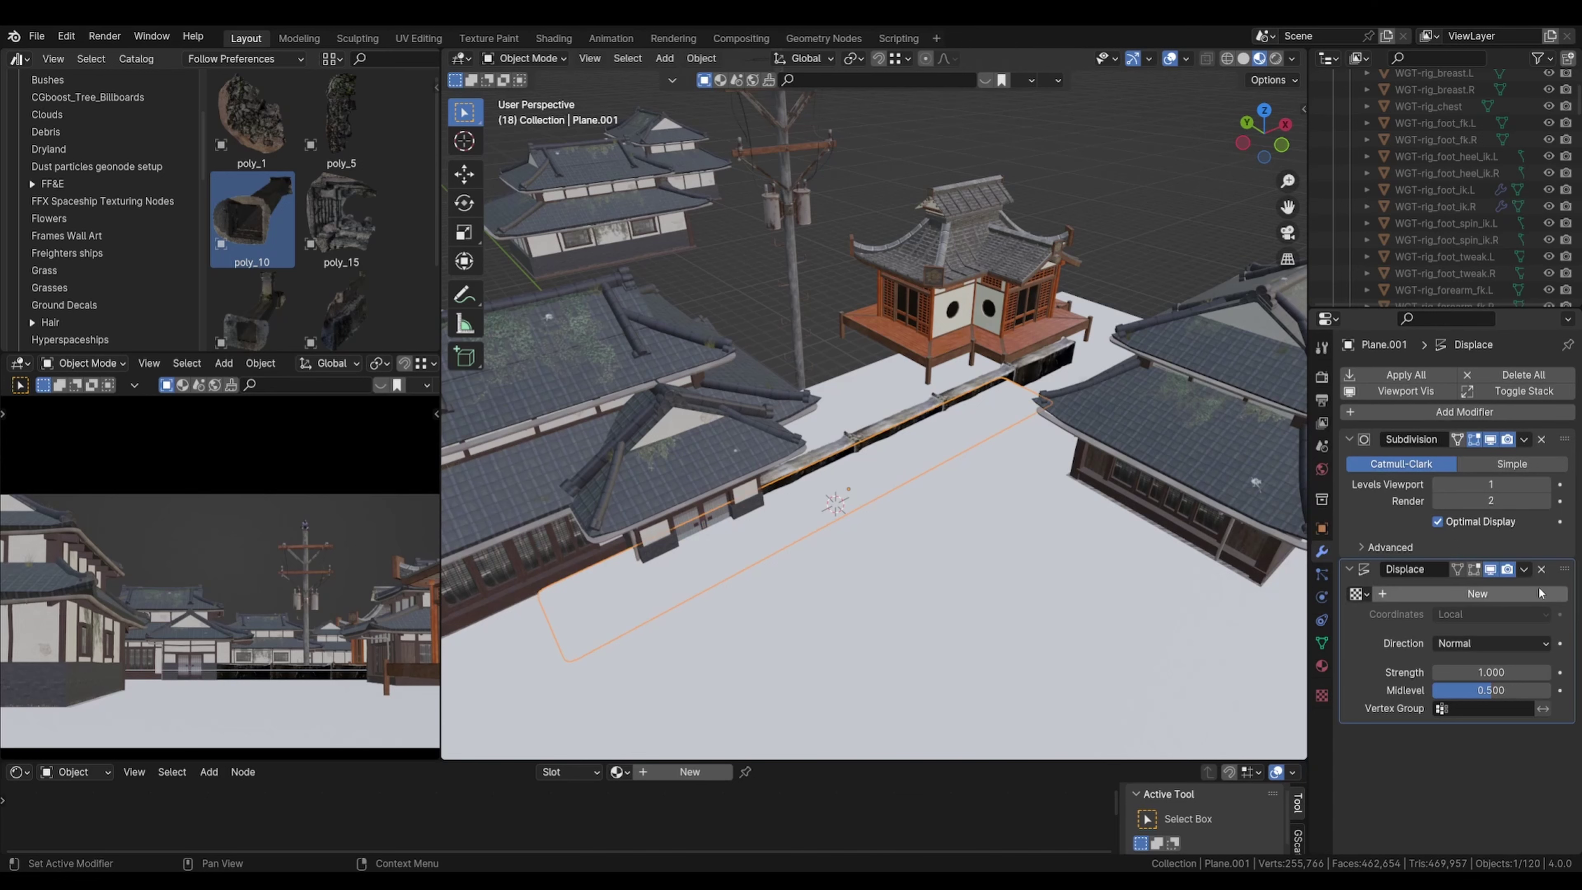
pyautogui.click(1495, 595)
pyautogui.click(1563, 596)
pyautogui.click(1495, 423)
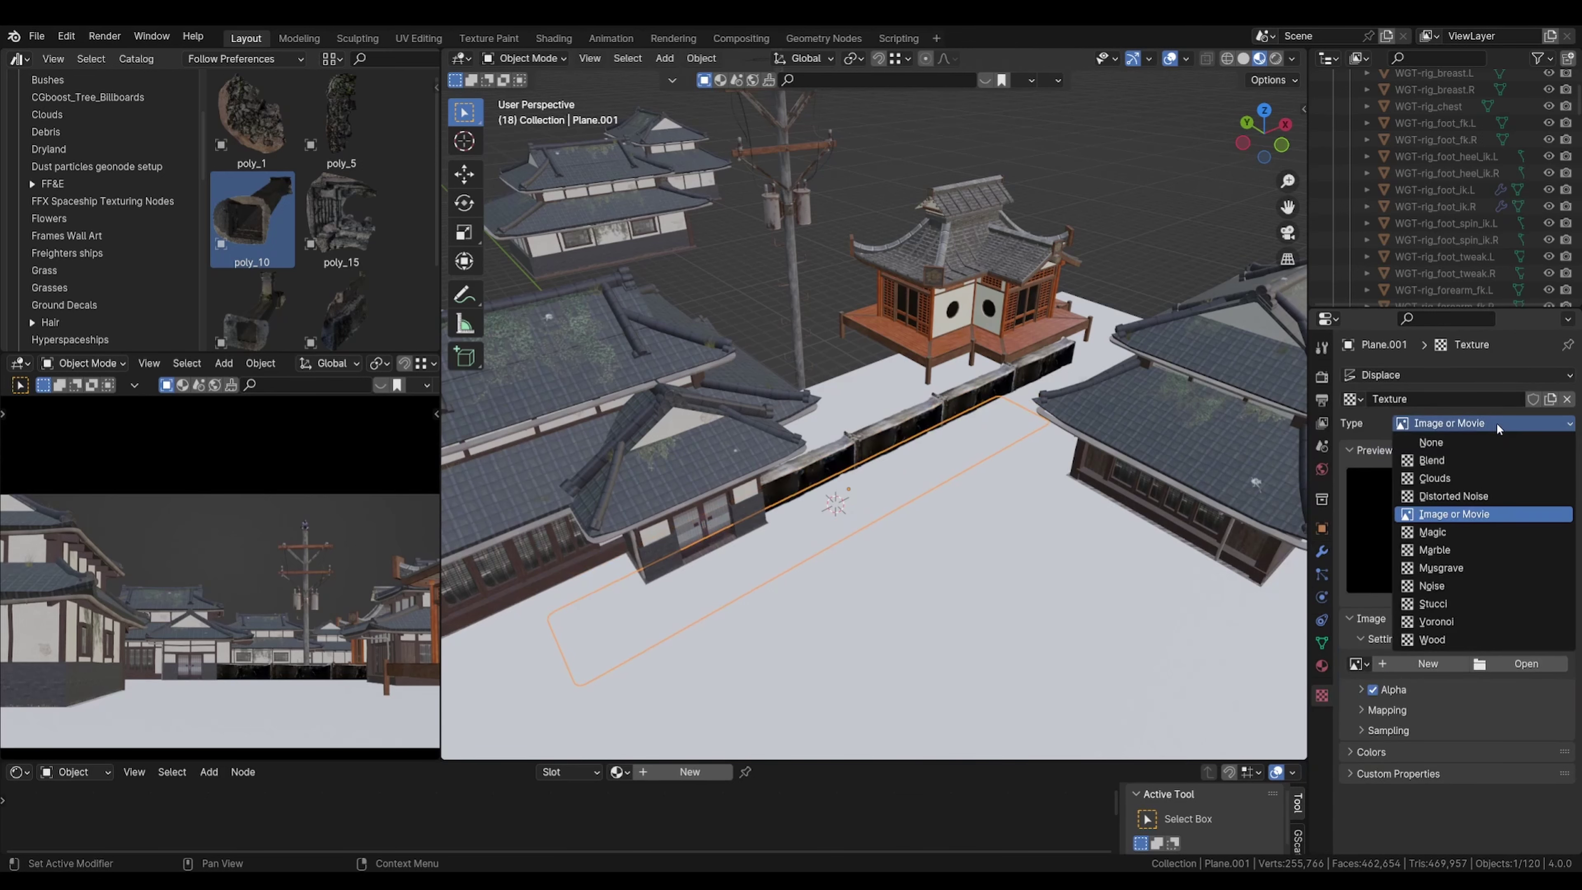
pyautogui.click(1482, 482)
# Step: Set the Clouds texture's size to 0.50
pyautogui.moveTo(913, 549); pyautogui.dragTo(982, 586, button='middle')
pyautogui.click(1481, 712)
pyautogui.write('.')
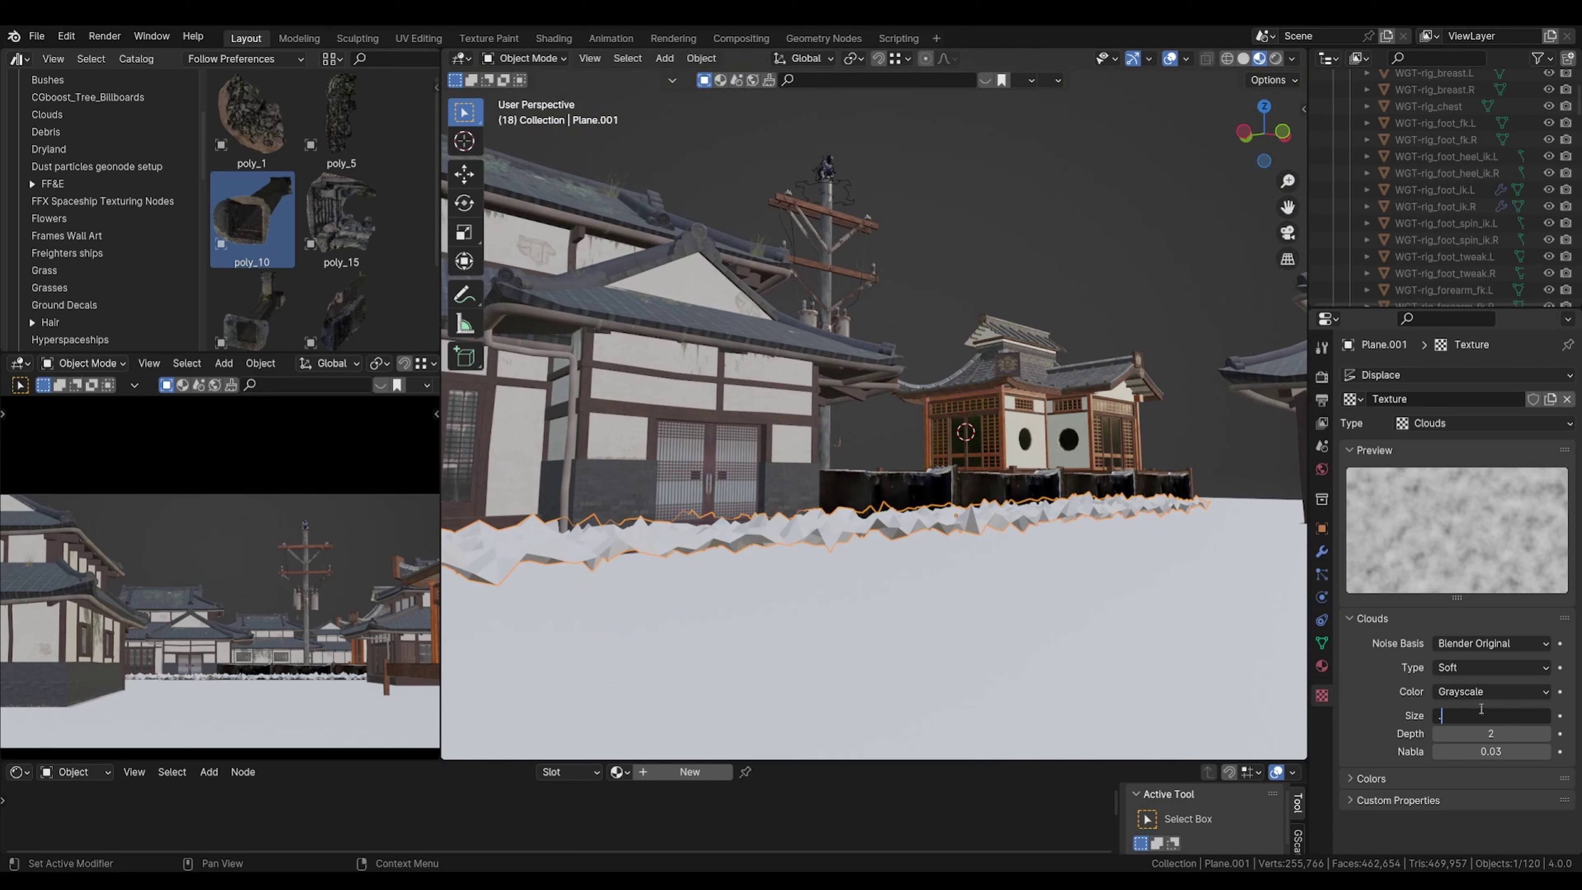
pyautogui.write('5')
pyautogui.press('Return')
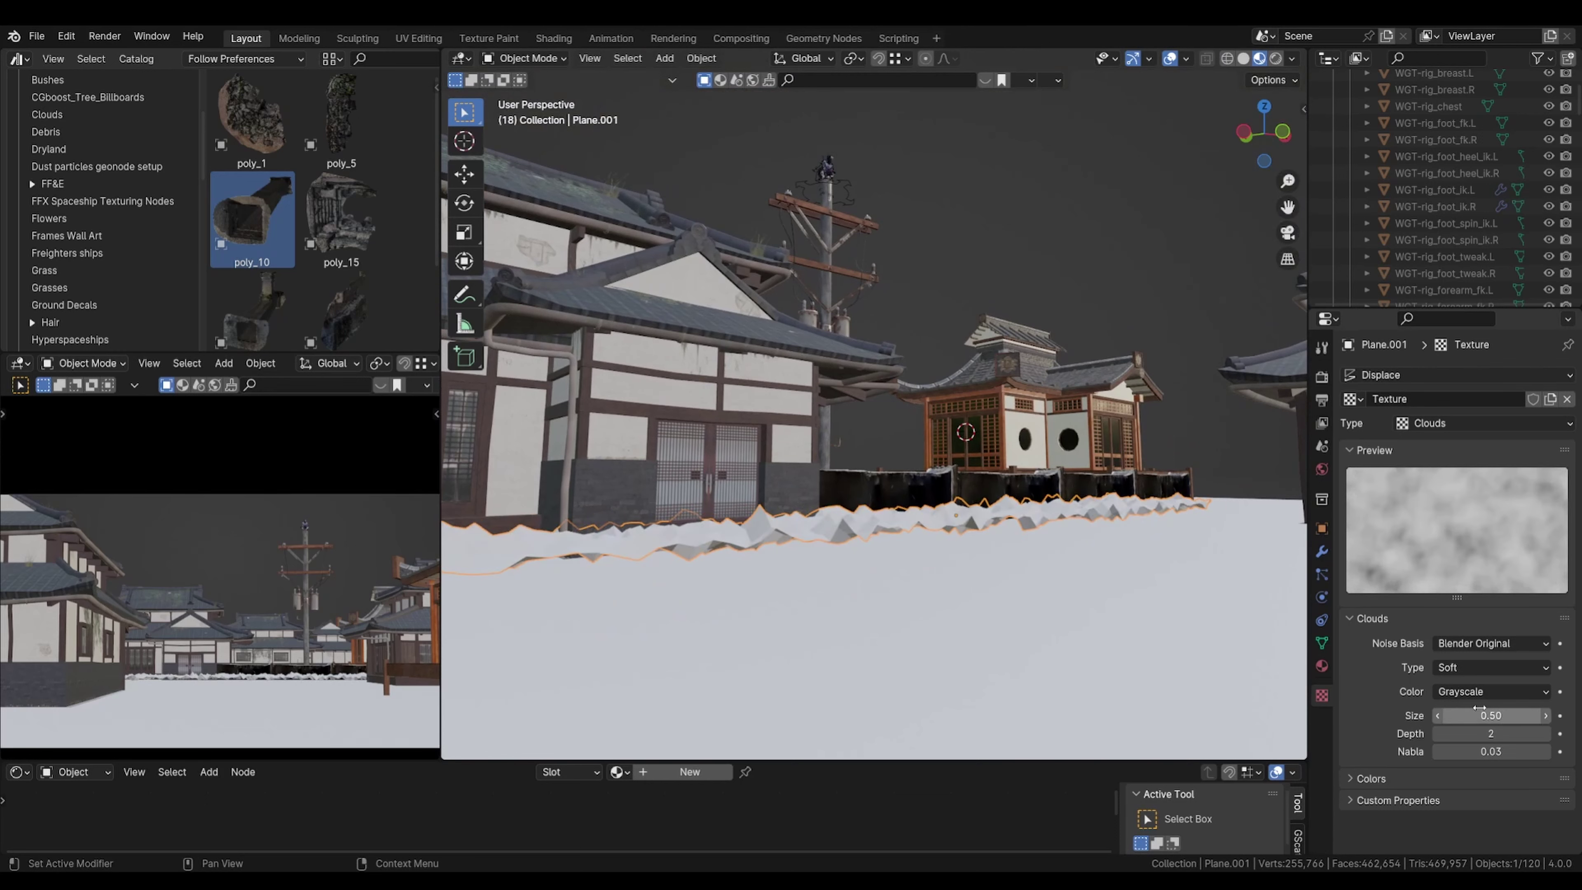
# Step: Try Displace modifier strengths of 0.1 and 0.3 on the strip plane
pyautogui.click(1322, 551)
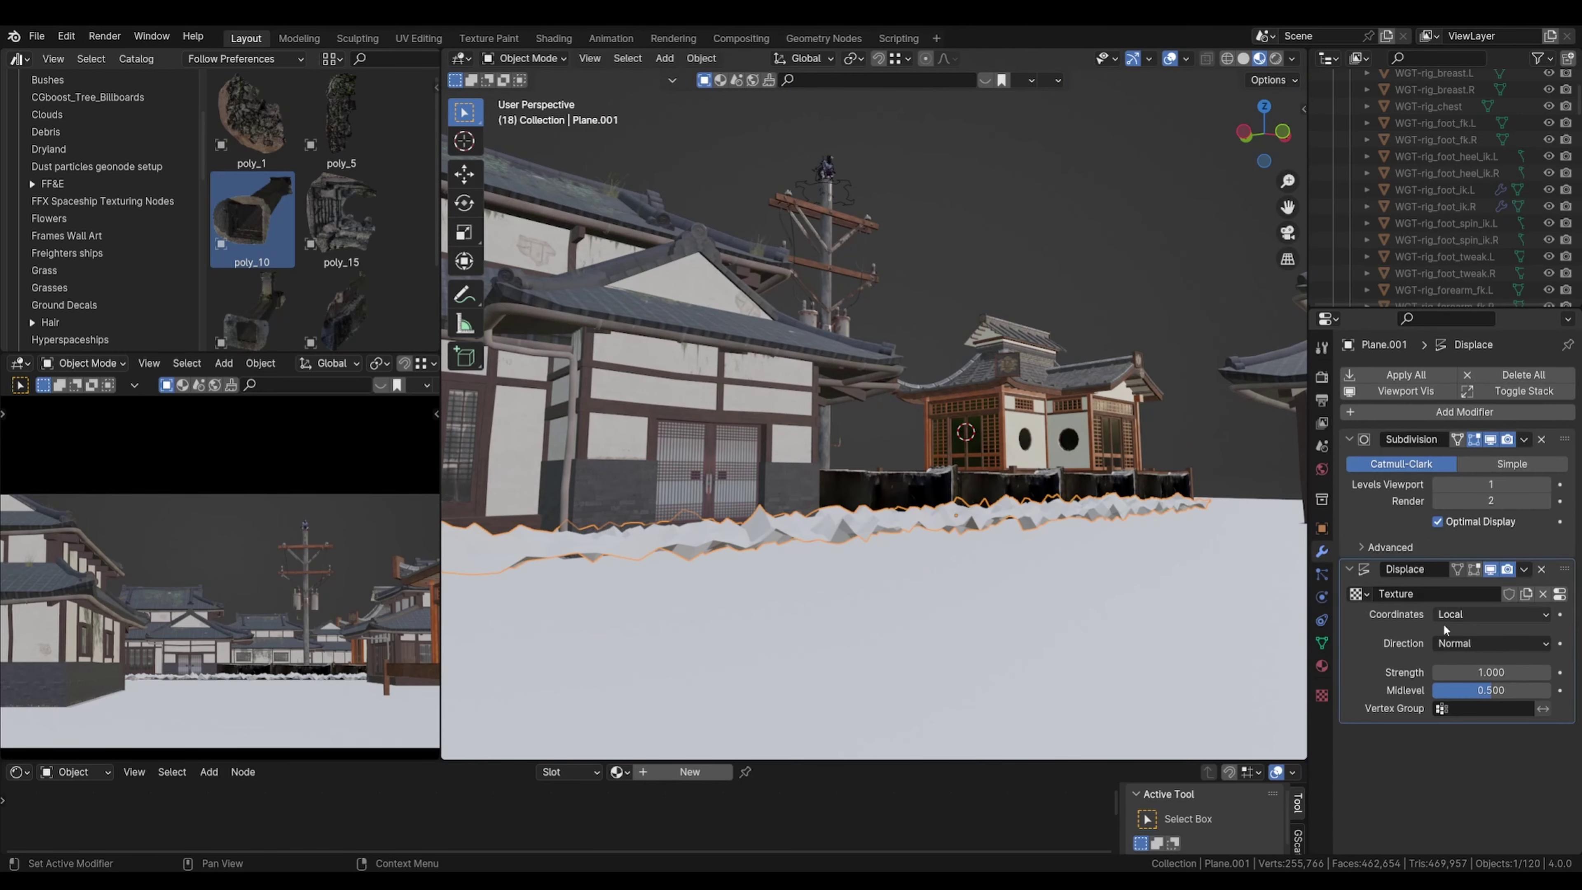
pyautogui.click(1498, 671)
pyautogui.write('.1')
pyautogui.press('Return')
pyautogui.click(1497, 671)
pyautogui.write('.3')
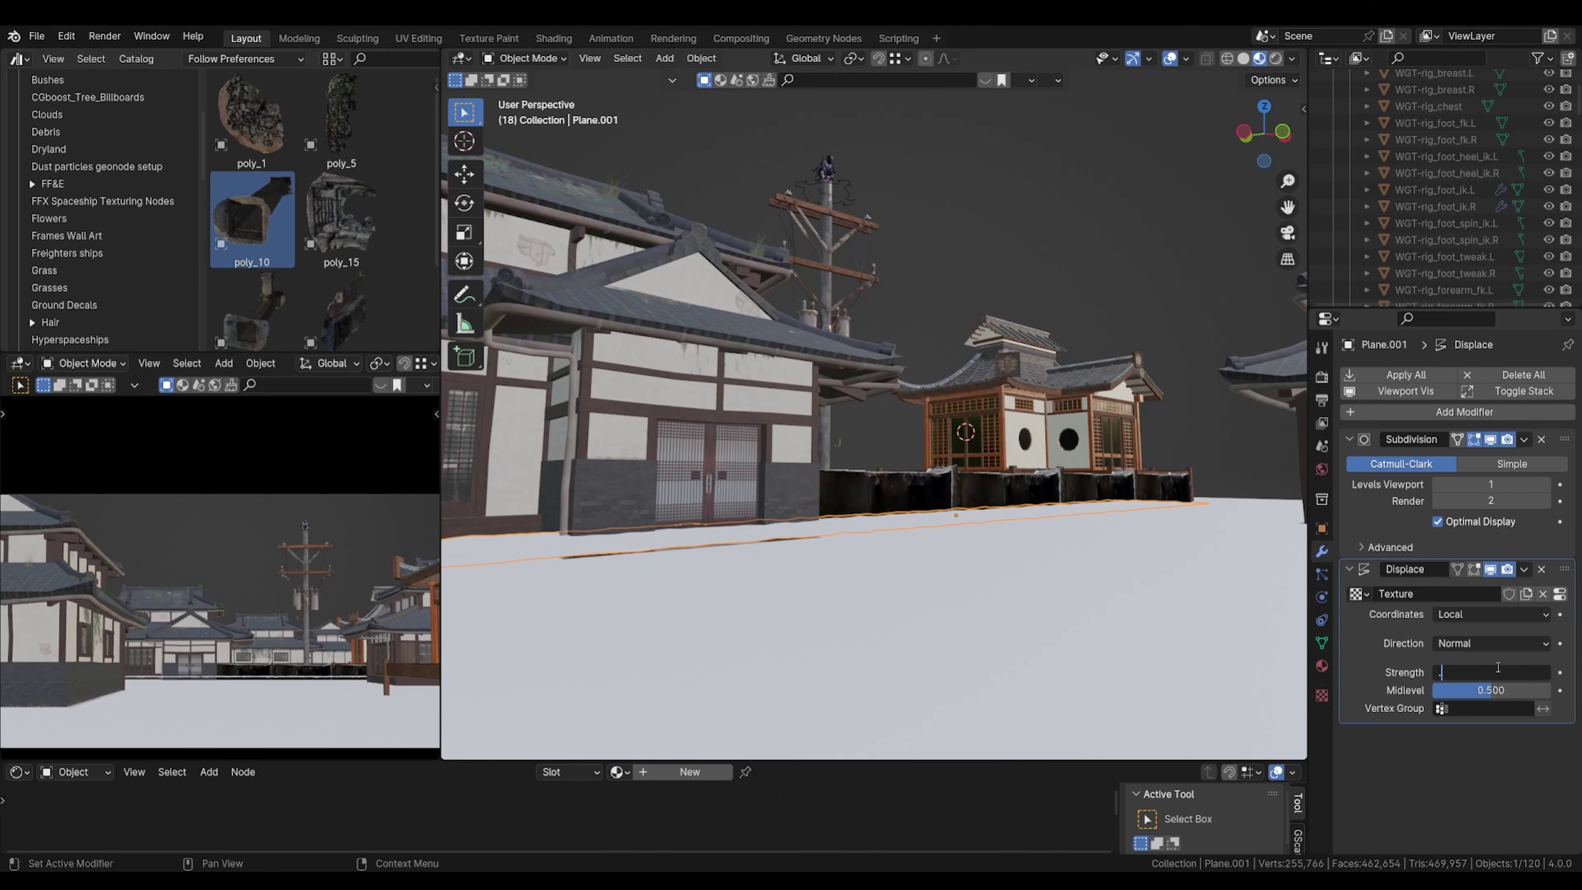
pyautogui.press('Return')
# Step: Set the Subdivision modifier's viewport levels to 2
pyautogui.moveTo(1284, 541); pyautogui.dragTo(1233, 515, button='middle')
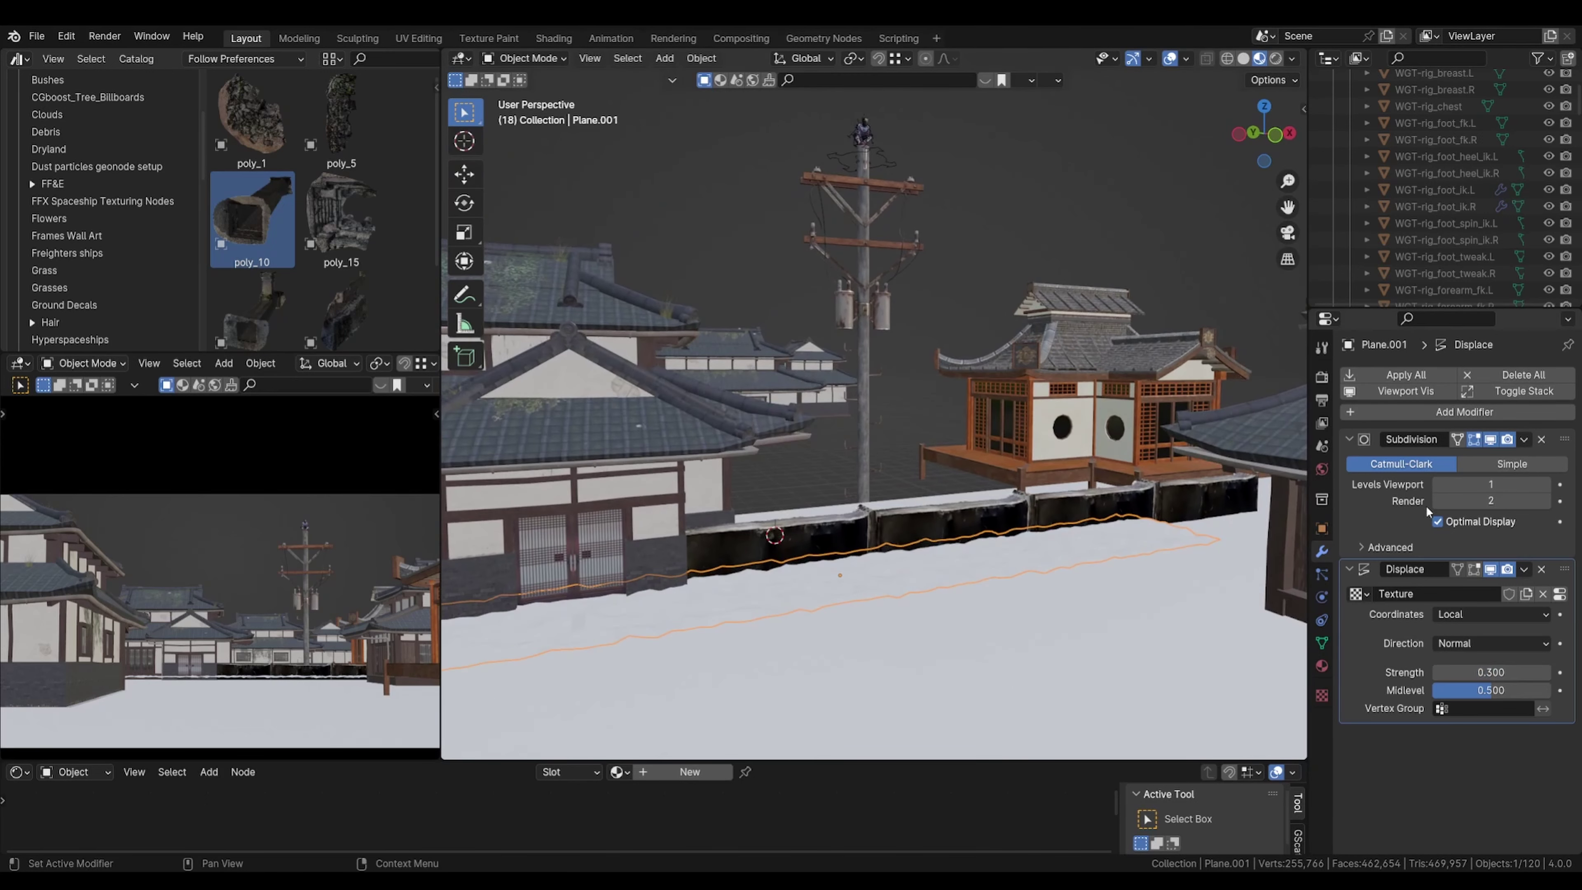
pyautogui.click(1491, 484)
pyautogui.write('2')
pyautogui.press('Return')
# Step: Set the Displace modifier's strength to 0.1
pyautogui.moveTo(964, 589); pyautogui.dragTo(1034, 525, button='middle')
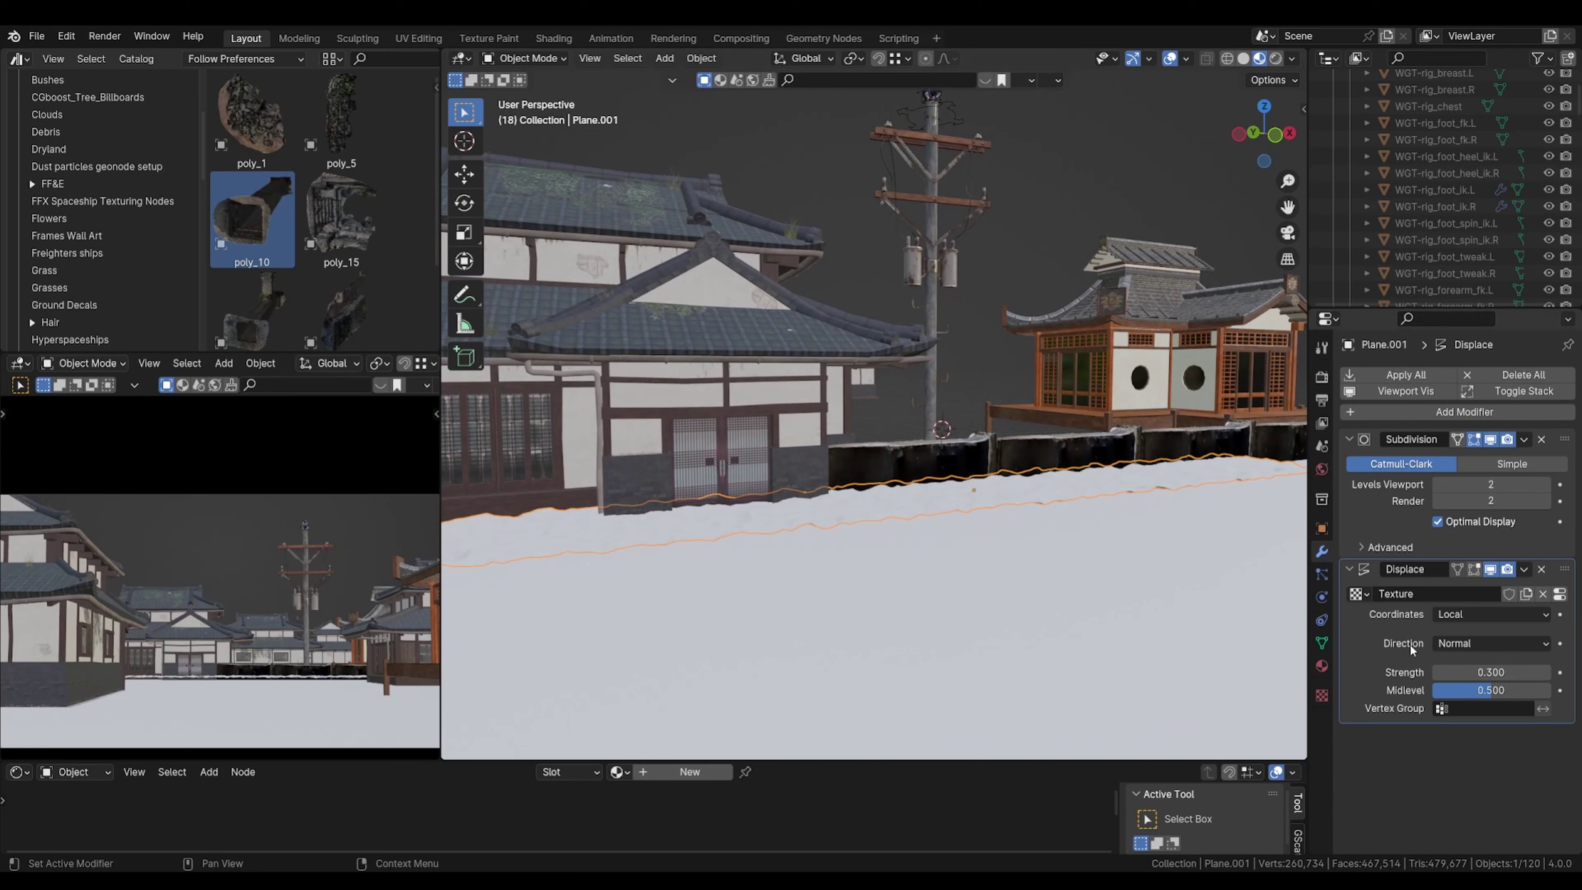
pyautogui.click(1482, 668)
pyautogui.press('Return')
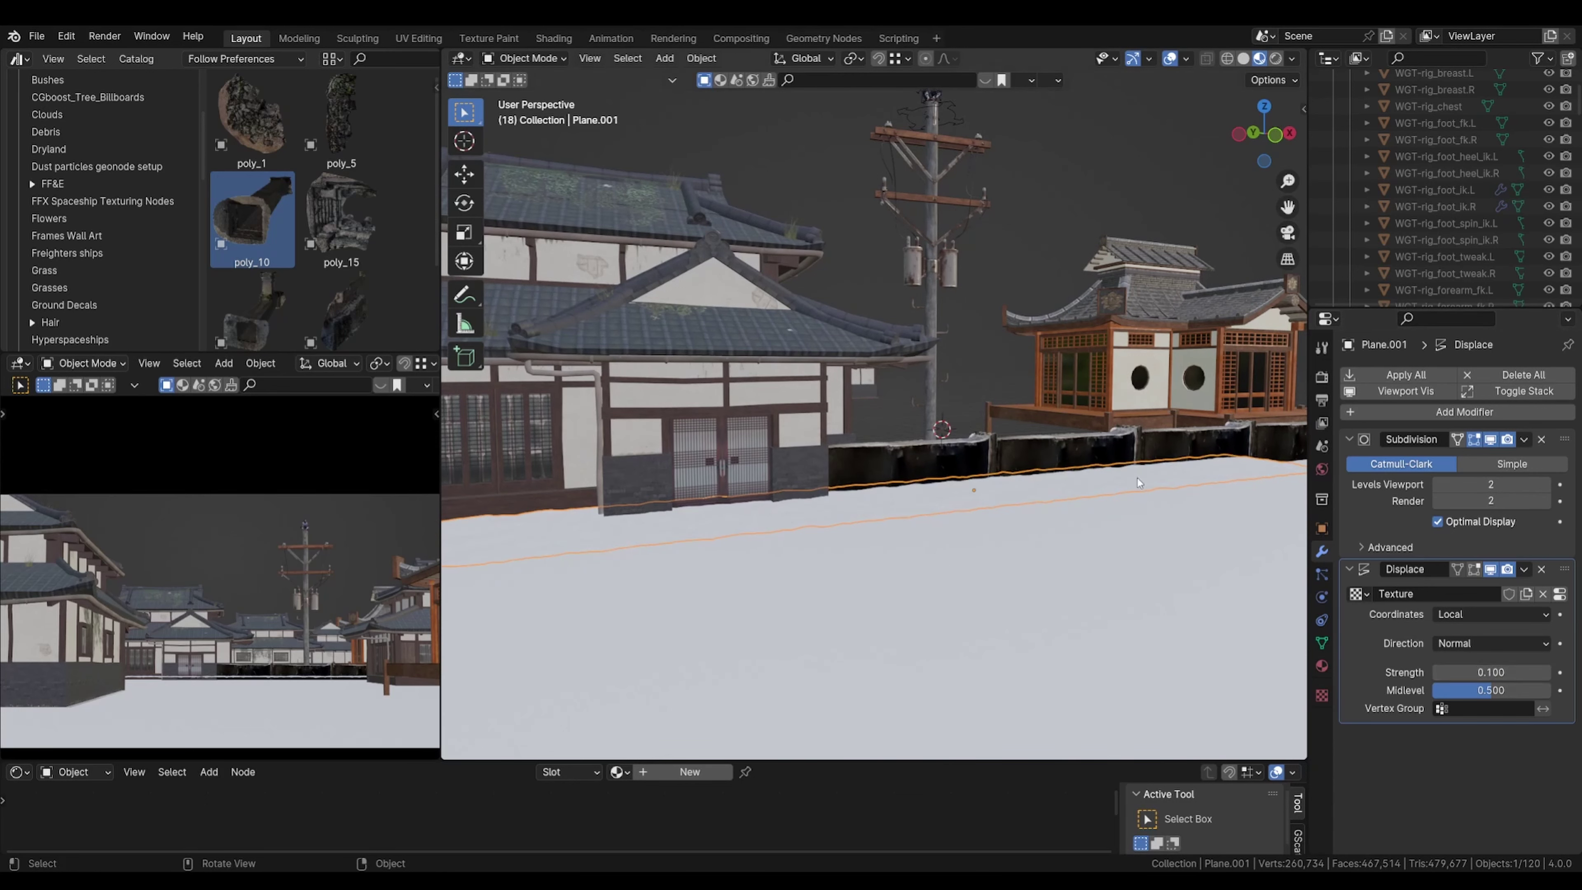
# Step: Add a Solidify modifier to the strip plane with a thickness of 0.1 m
pyautogui.click(1373, 411)
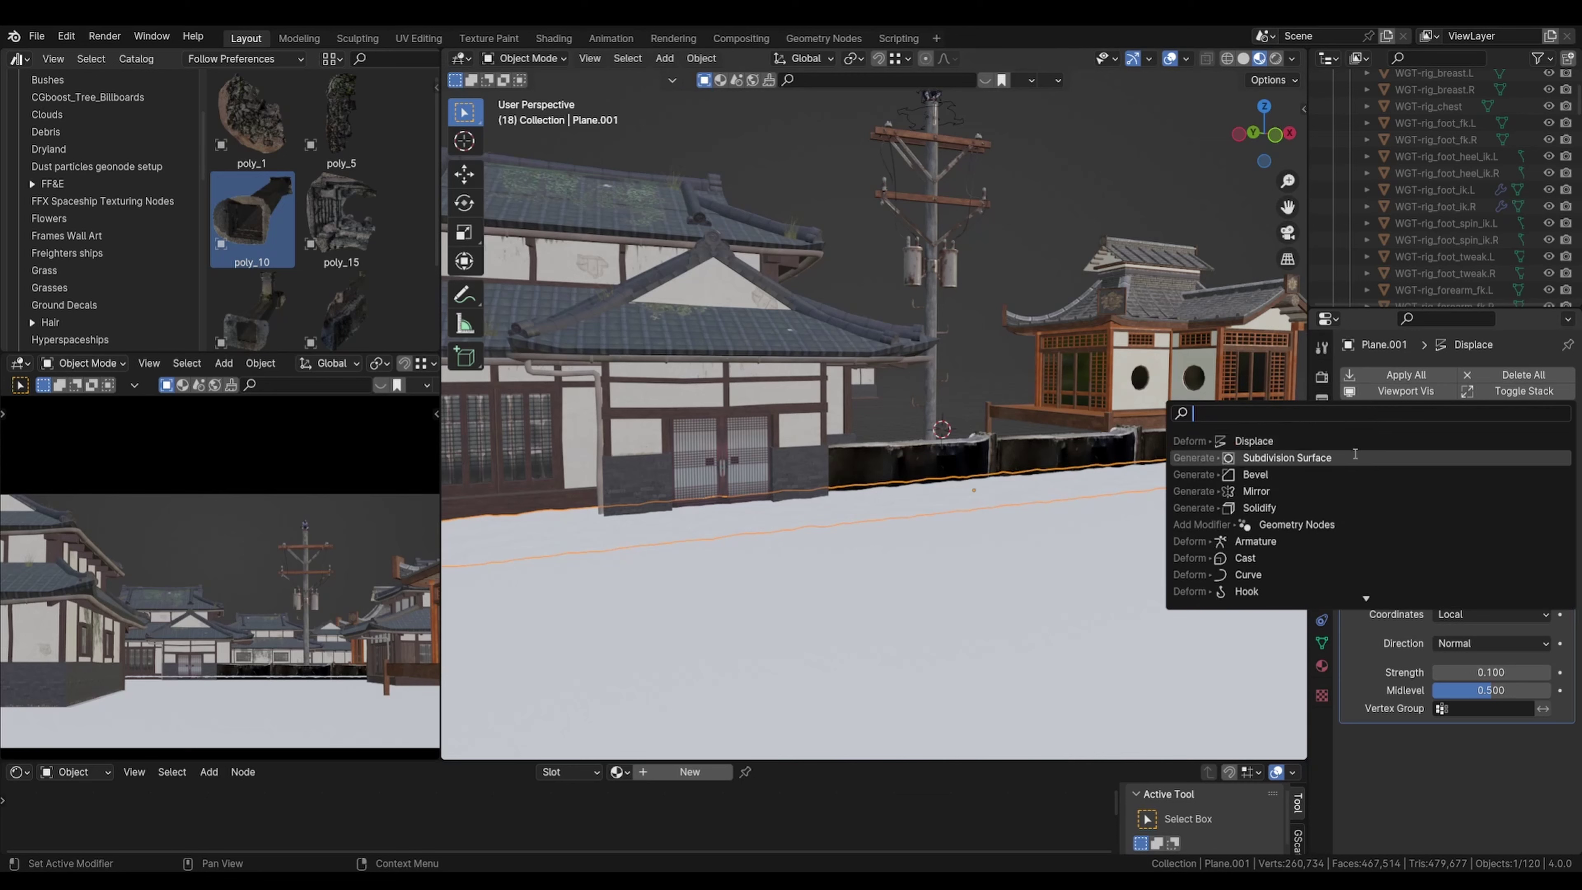
pyautogui.click(1259, 507)
pyautogui.moveTo(1109, 518); pyautogui.dragTo(1096, 492, button='middle')
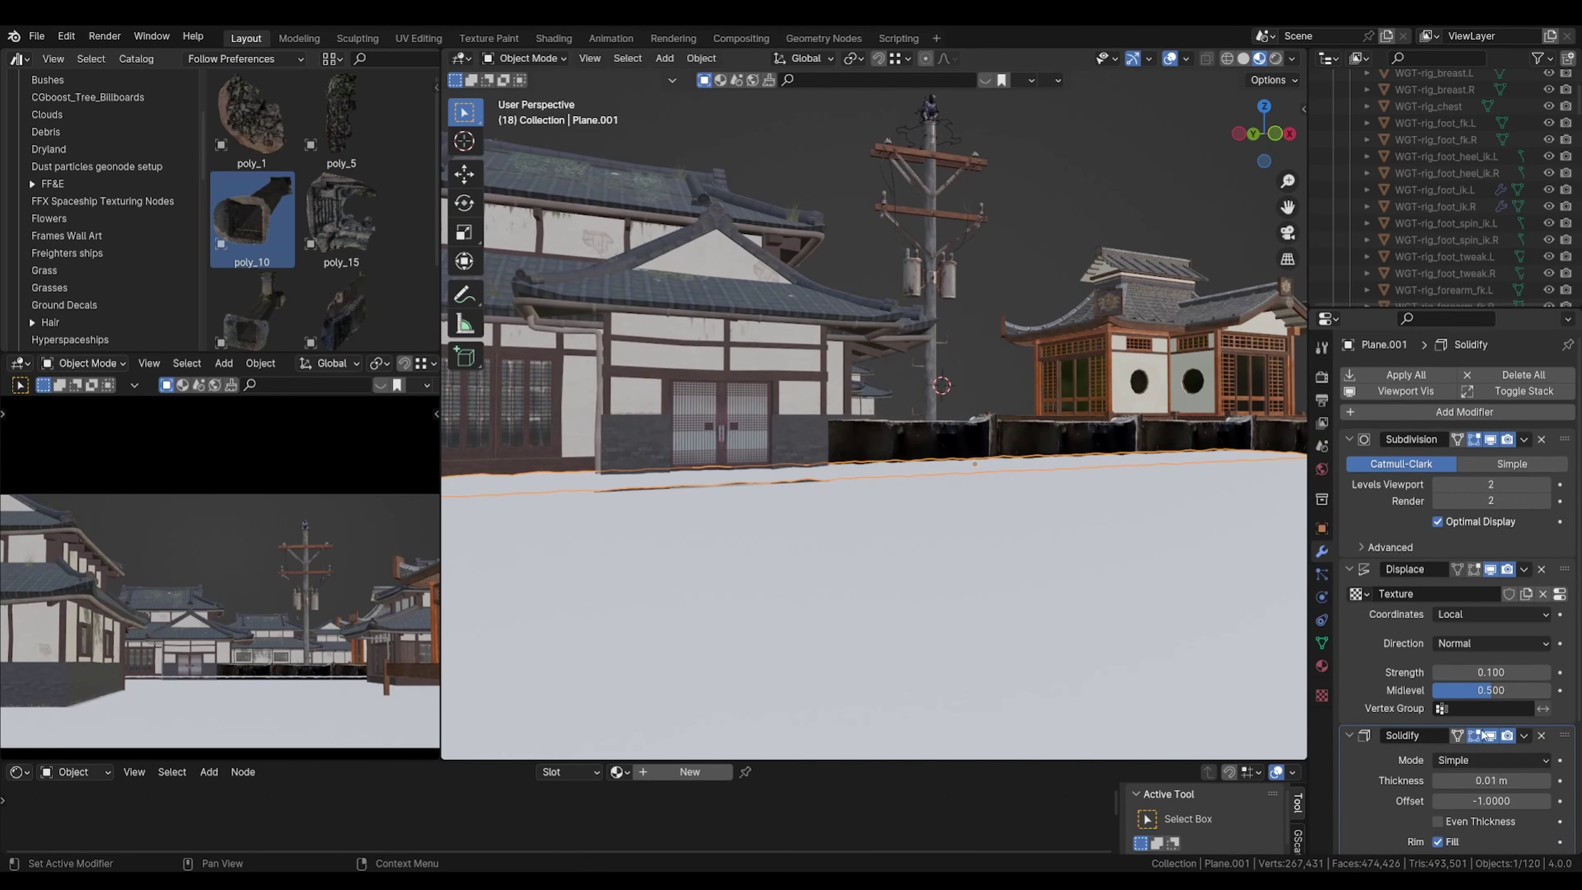
pyautogui.scroll(-5, 1458, 560)
pyautogui.moveTo(1492, 611)
pyautogui.mouseDown()
pyautogui.moveTo(1557, 611)
pyautogui.moveTo(1498, 611)
pyautogui.mouseUp()
pyautogui.click(1498, 611)
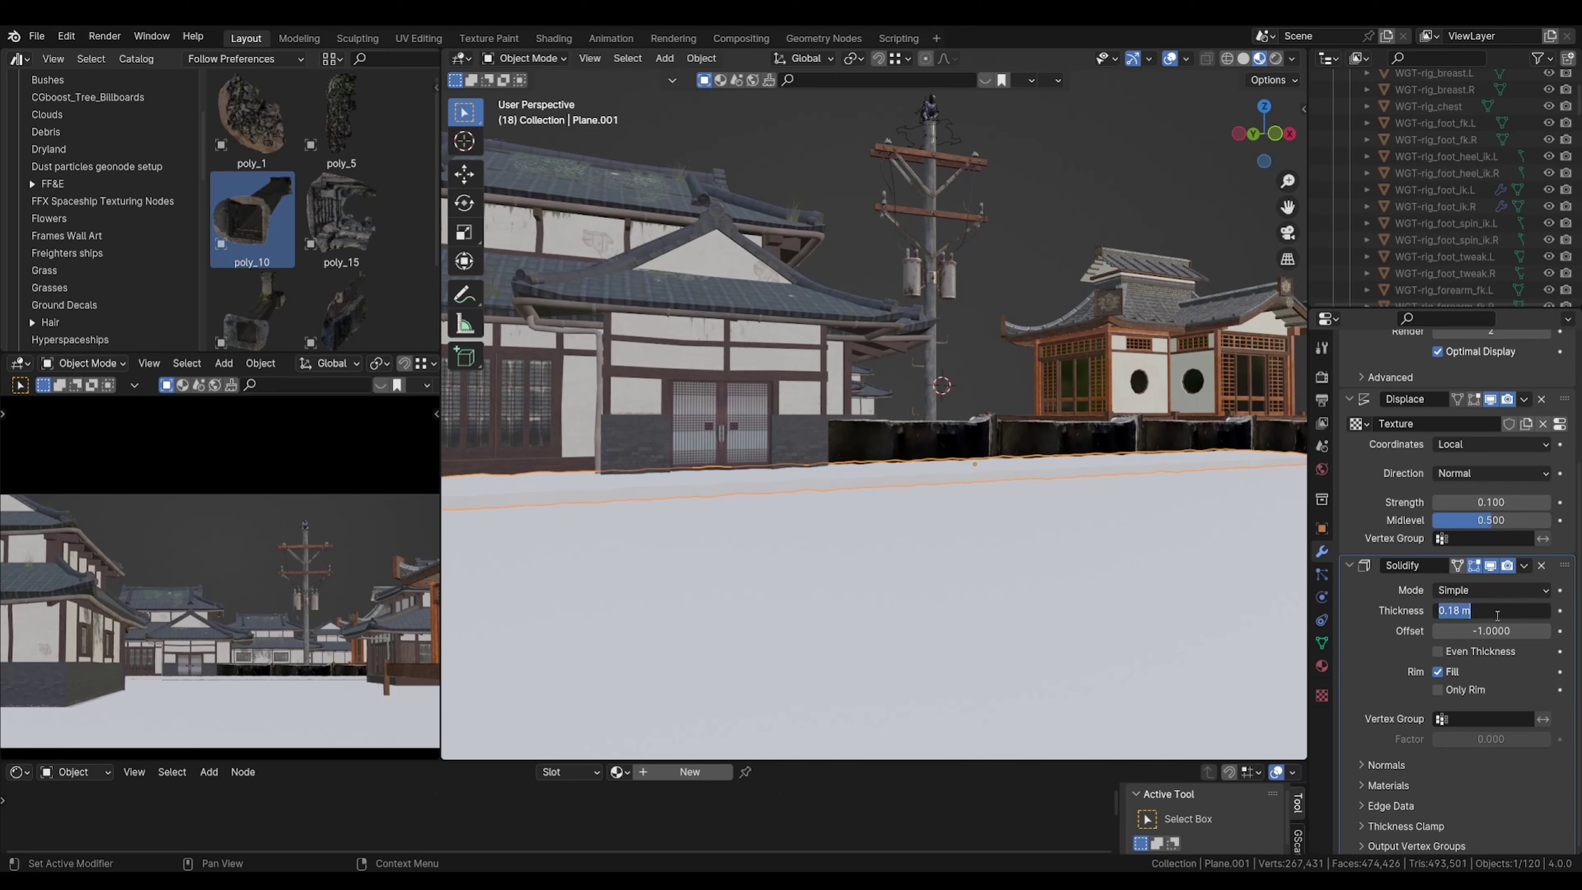
pyautogui.write('.1')
pyautogui.press('Return')
# Step: Lower the strip plane about 0.25 m along the global Z axis
pyautogui.press('g')
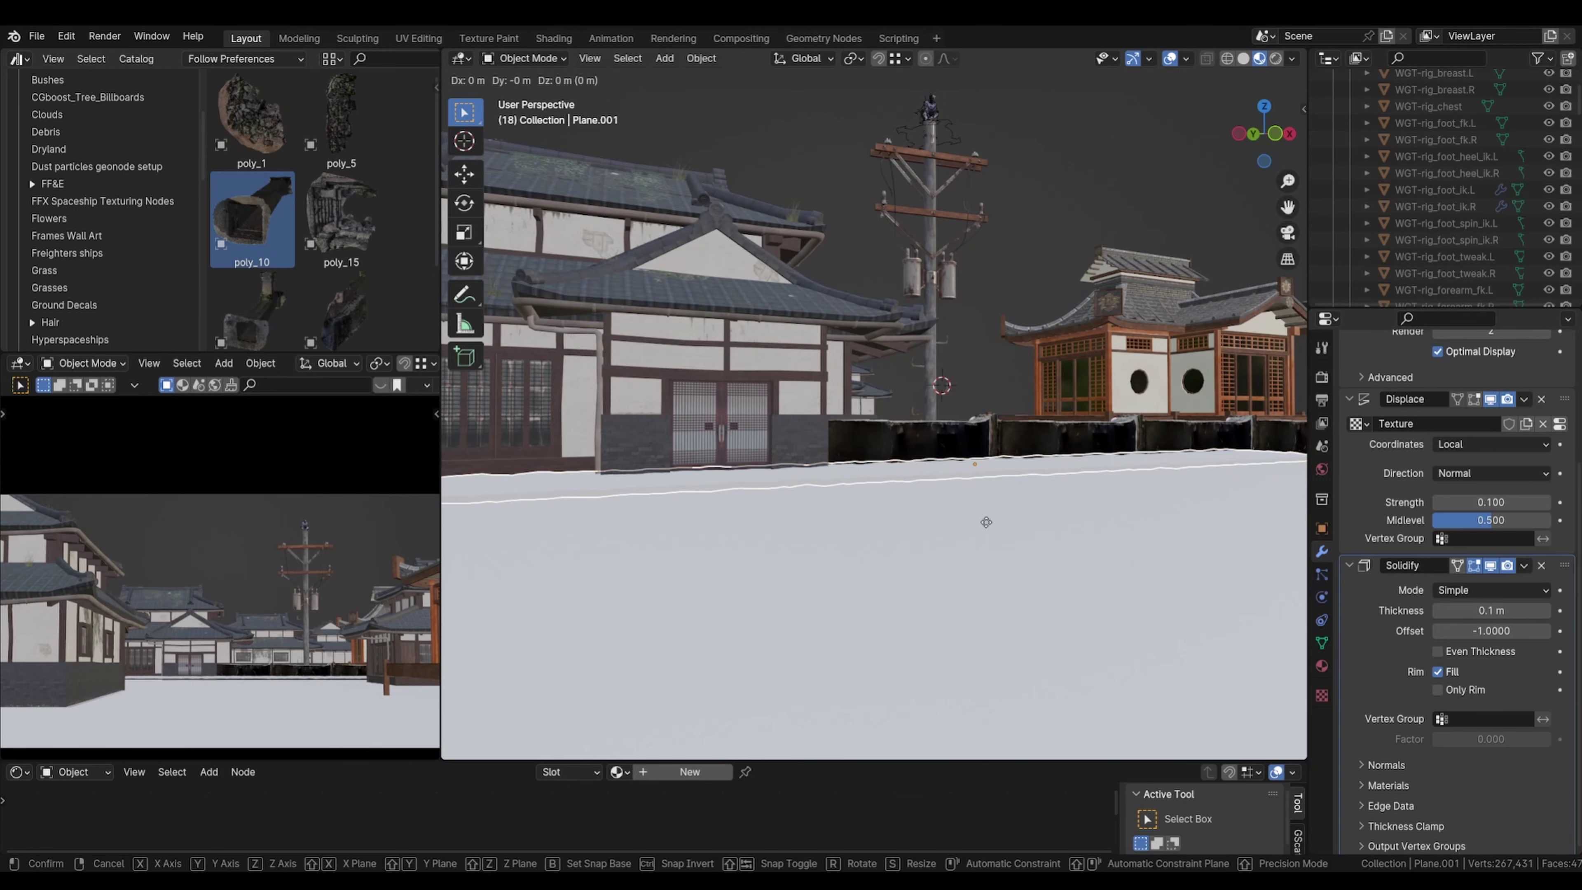
pyautogui.press('z')
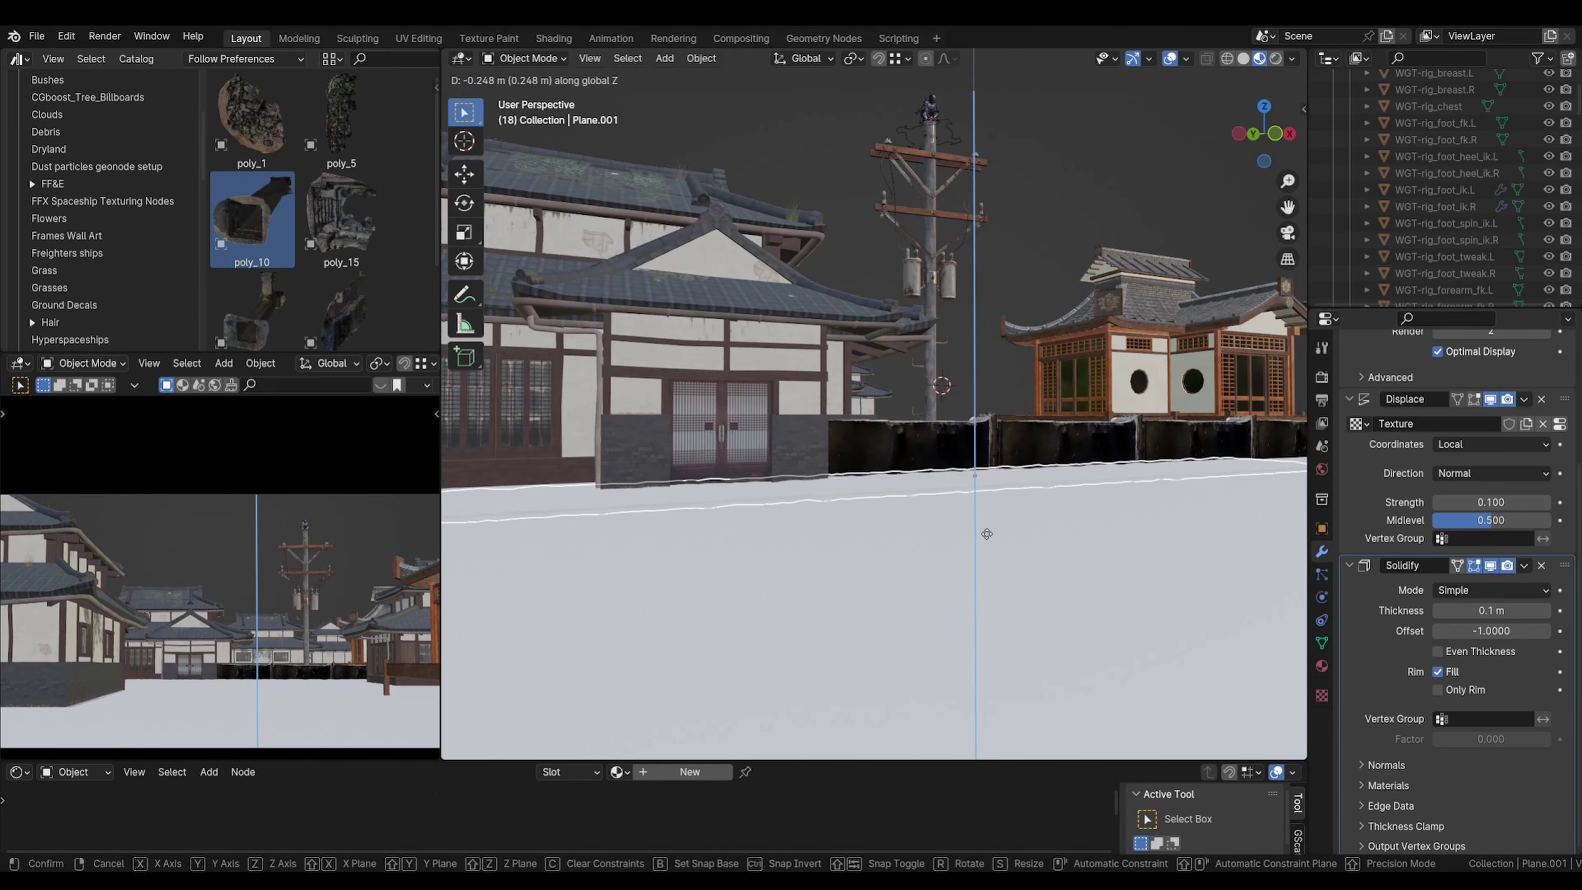
pyautogui.click(988, 534)
# Step: Save the file and give the large ground plane a new material with TexturesCom base color, roughness, normal and displacement maps wired in
pyautogui.click(1016, 536)
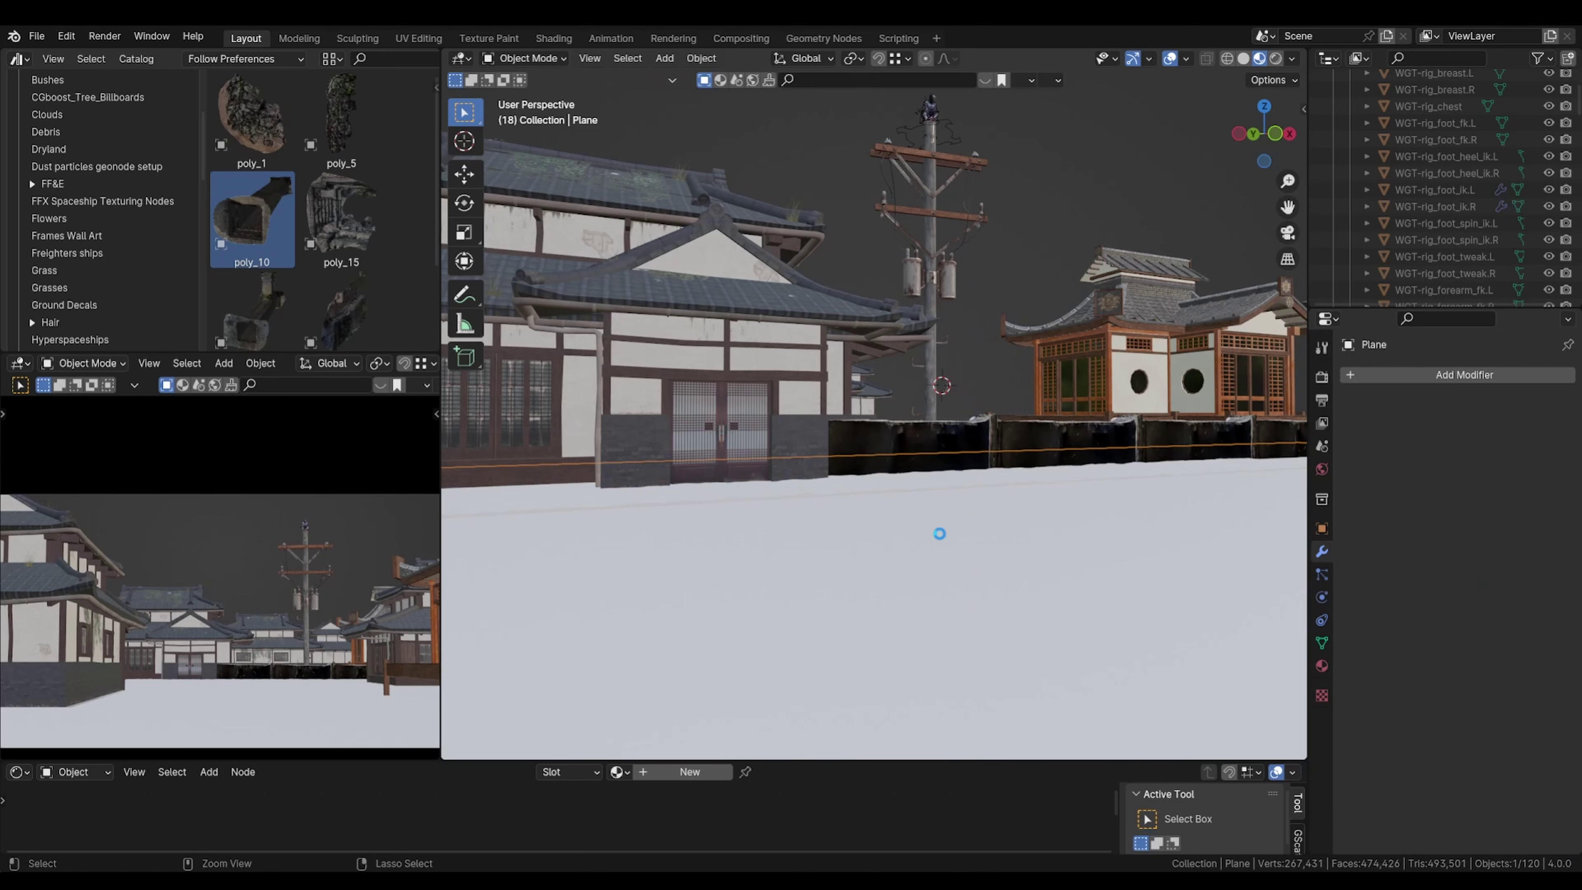
pyautogui.hotkey('ctrl', 's')
pyautogui.moveTo(897, 758); pyautogui.dragTo(659, 570)
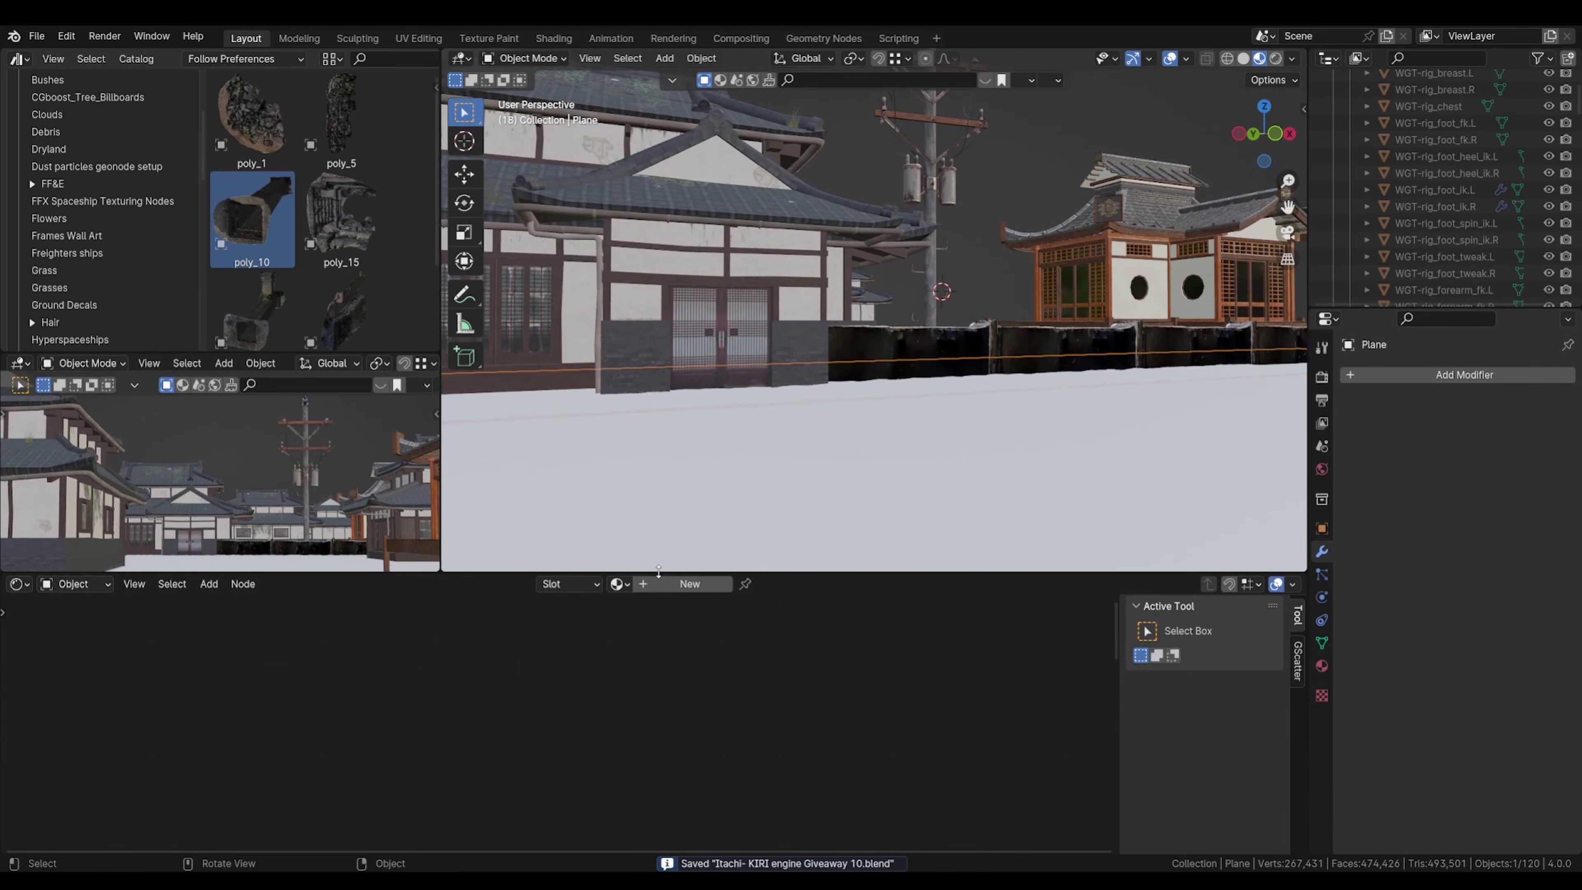
pyautogui.click(685, 583)
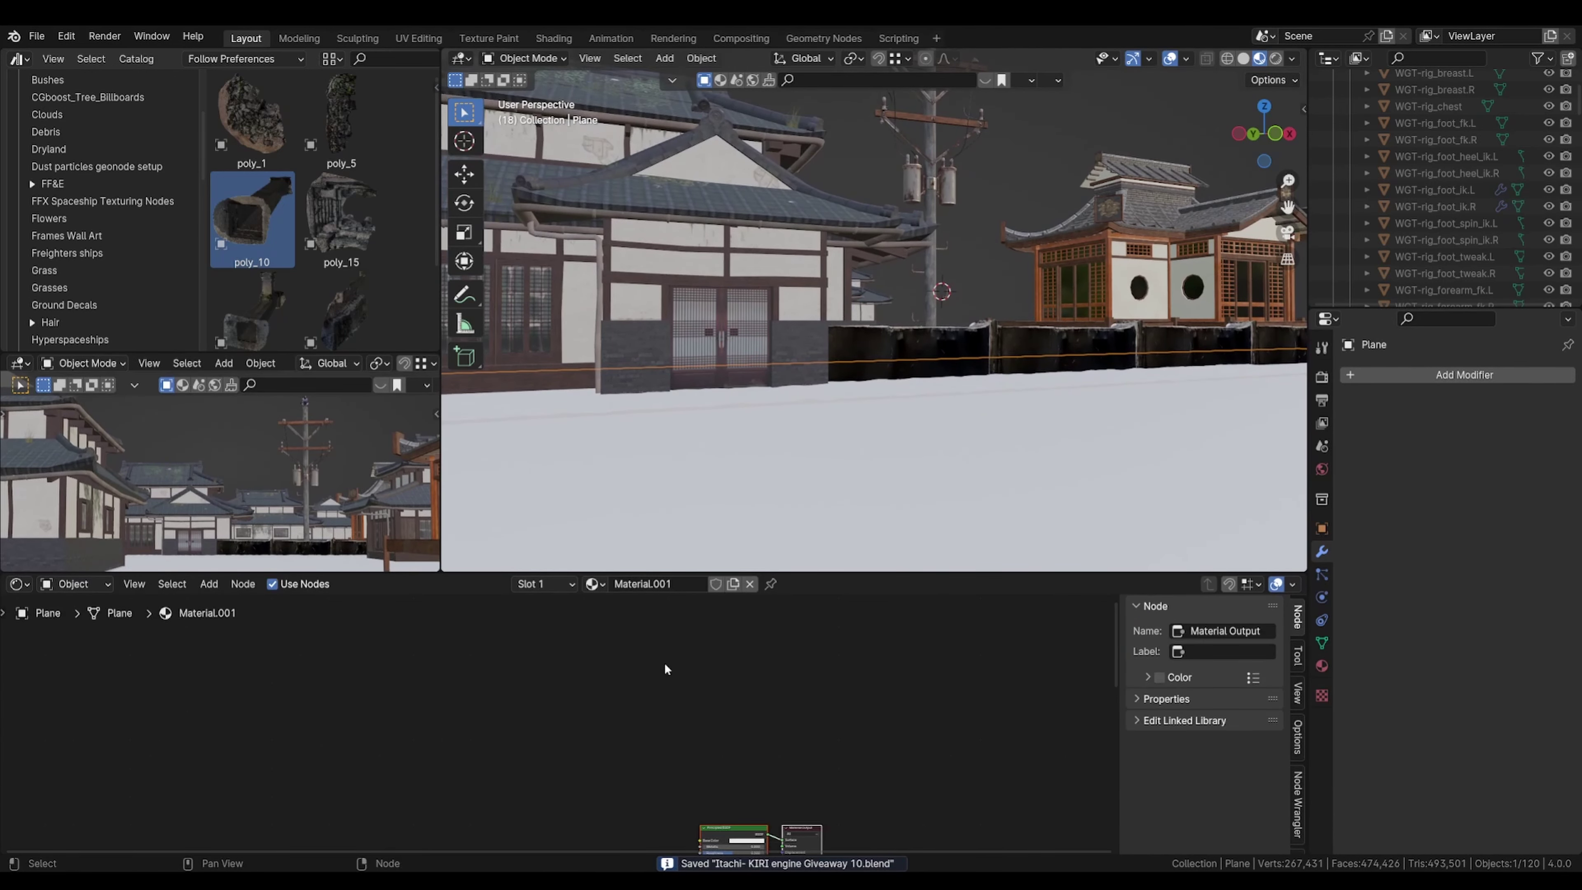
pyautogui.press('Home')
pyautogui.click(498, 636)
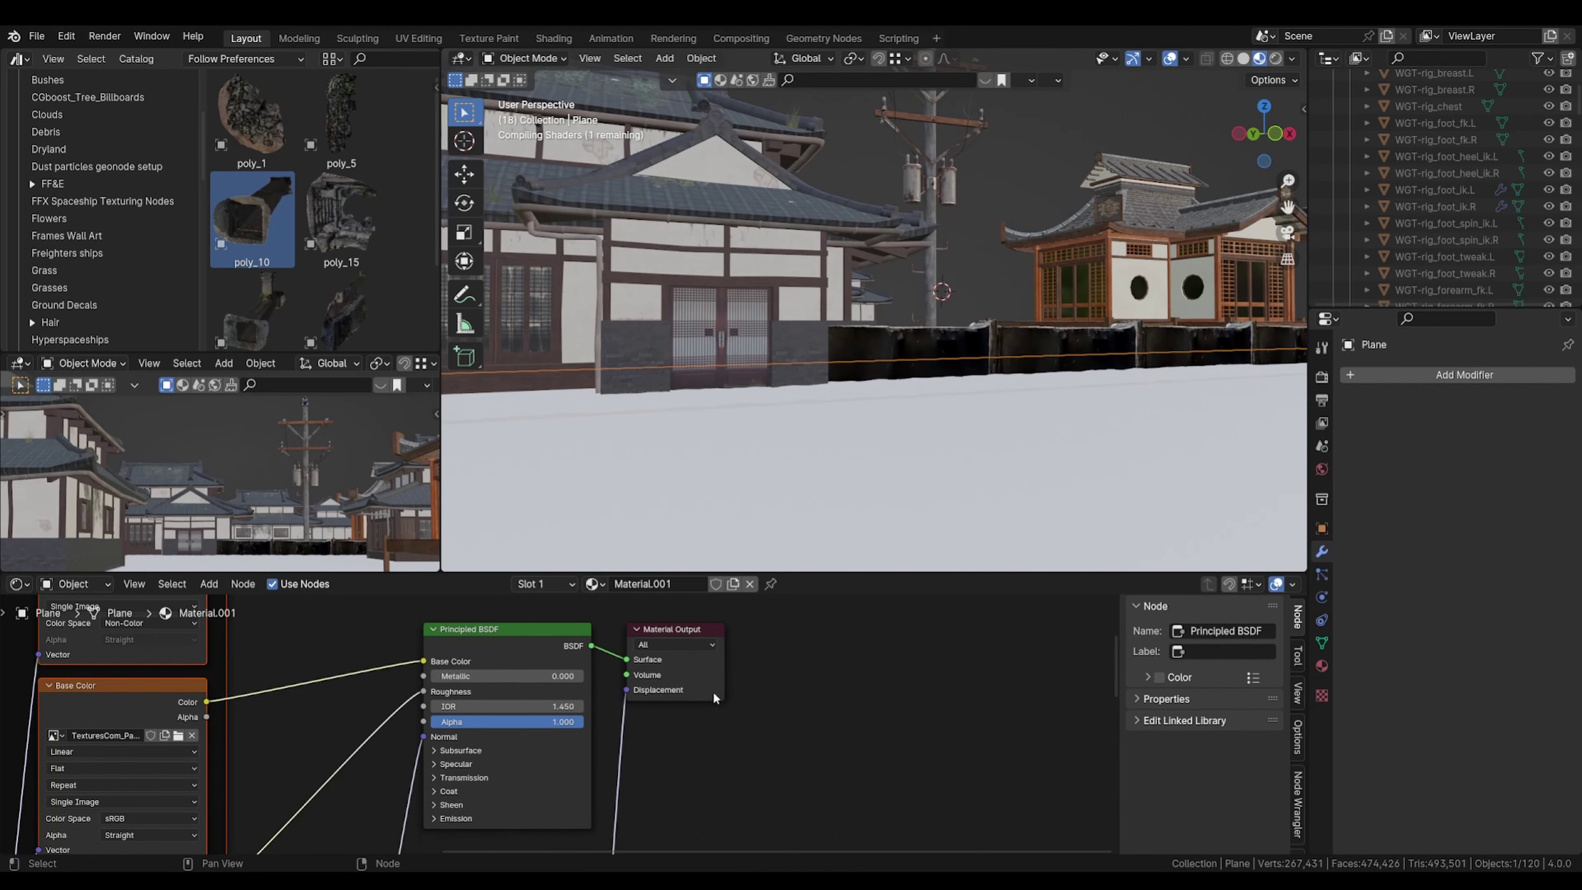
pyautogui.scroll(-2, 707, 689)
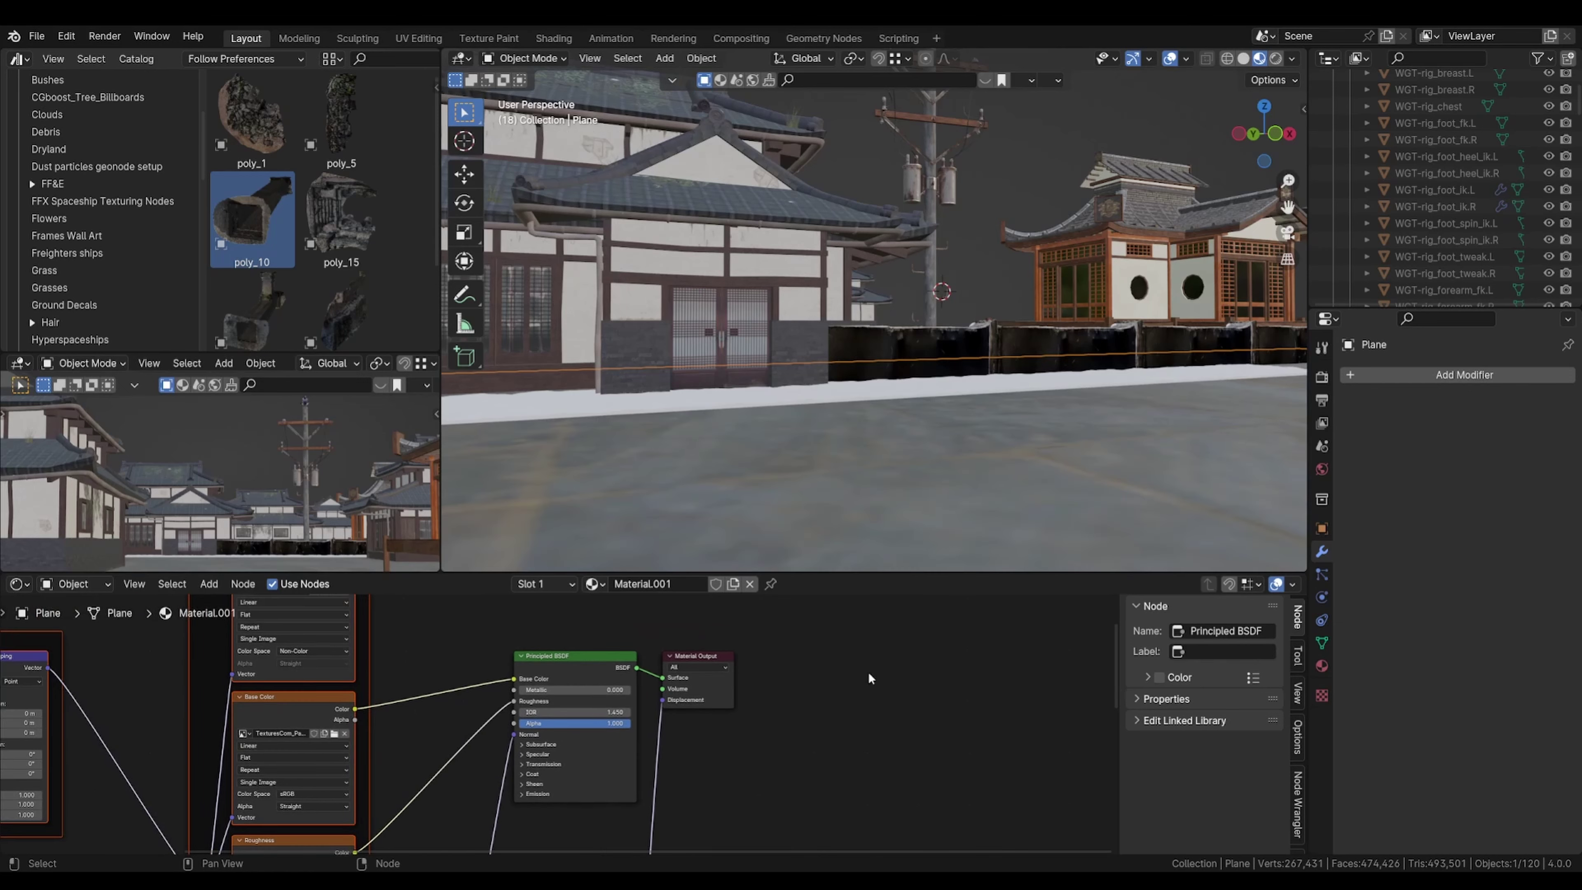
# Step: Unwrap the ground plane's mesh with Cube Projection
pyautogui.moveTo(916, 549); pyautogui.dragTo(986, 393, button='middle')
pyautogui.scroll(-5, 927, 498)
pyautogui.press('Tab')
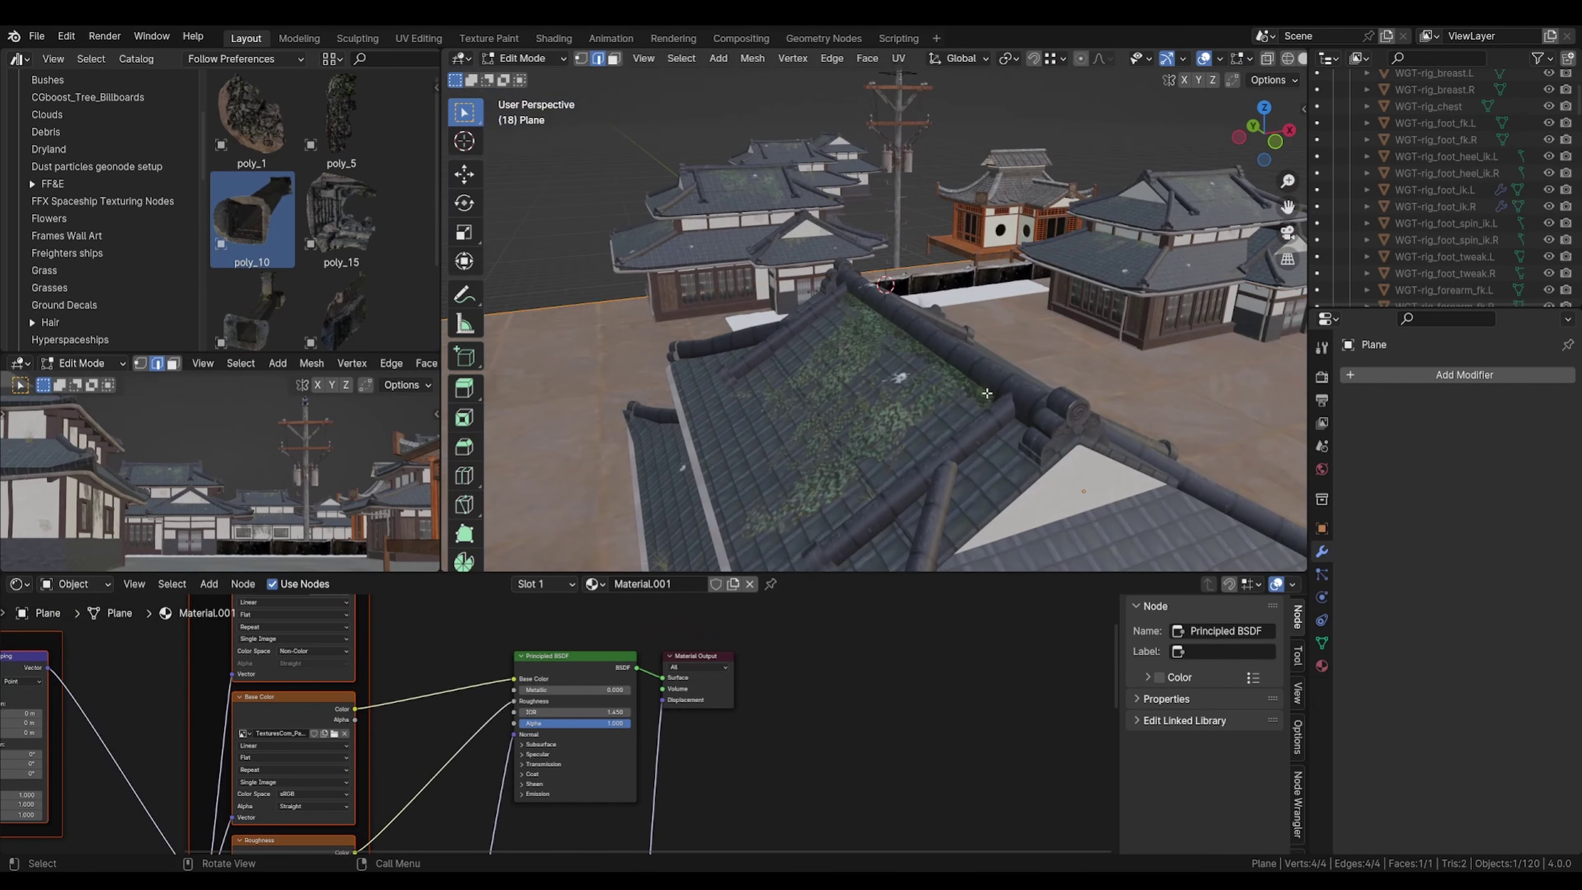
pyautogui.press('u')
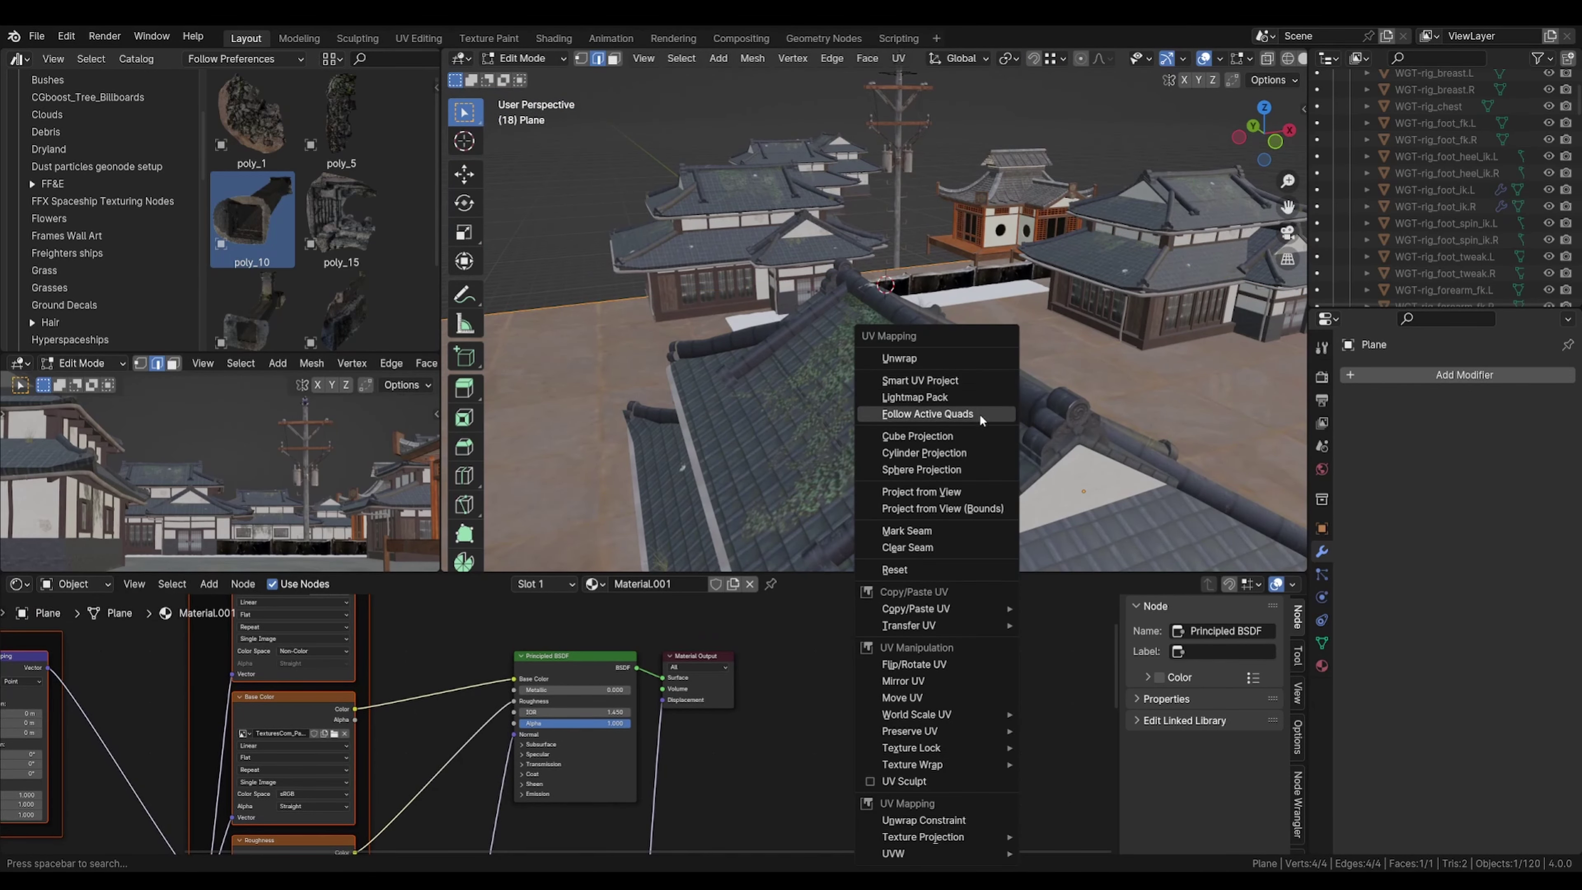
pyautogui.click(979, 436)
pyautogui.press('Tab')
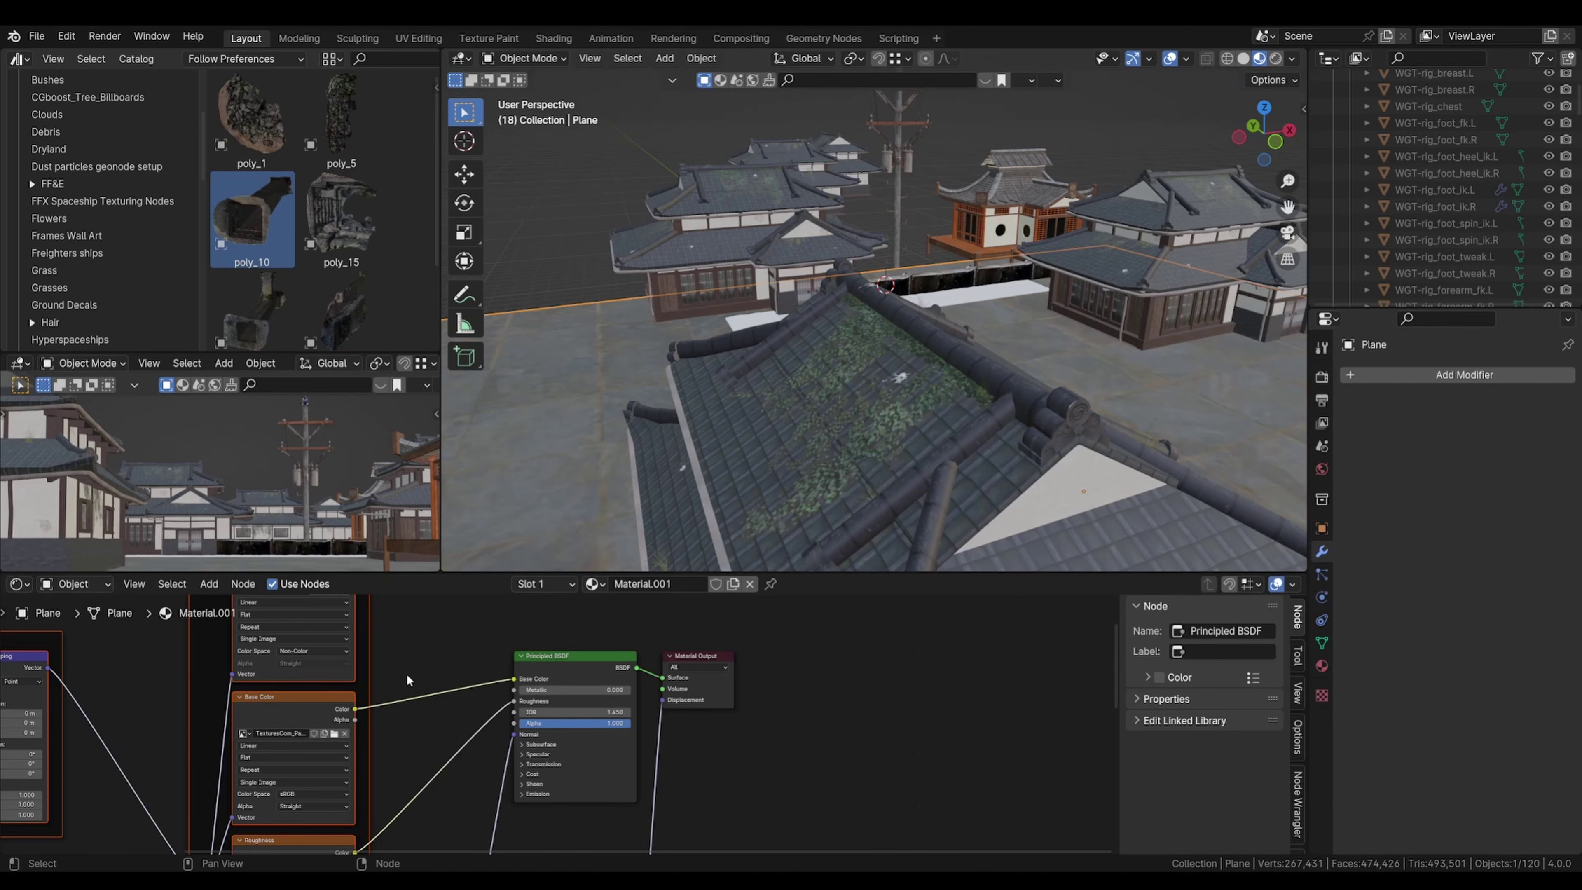
# Step: Set the Mapping node's scale in the ground material to 10 on X, Y and Z, and shrink the shader editor
pyautogui.scroll(-2, 407, 674)
pyautogui.moveTo(407, 673); pyautogui.dragTo(809, 592, button='middle')
pyautogui.scroll(4, 502, 665)
pyautogui.click(556, 691)
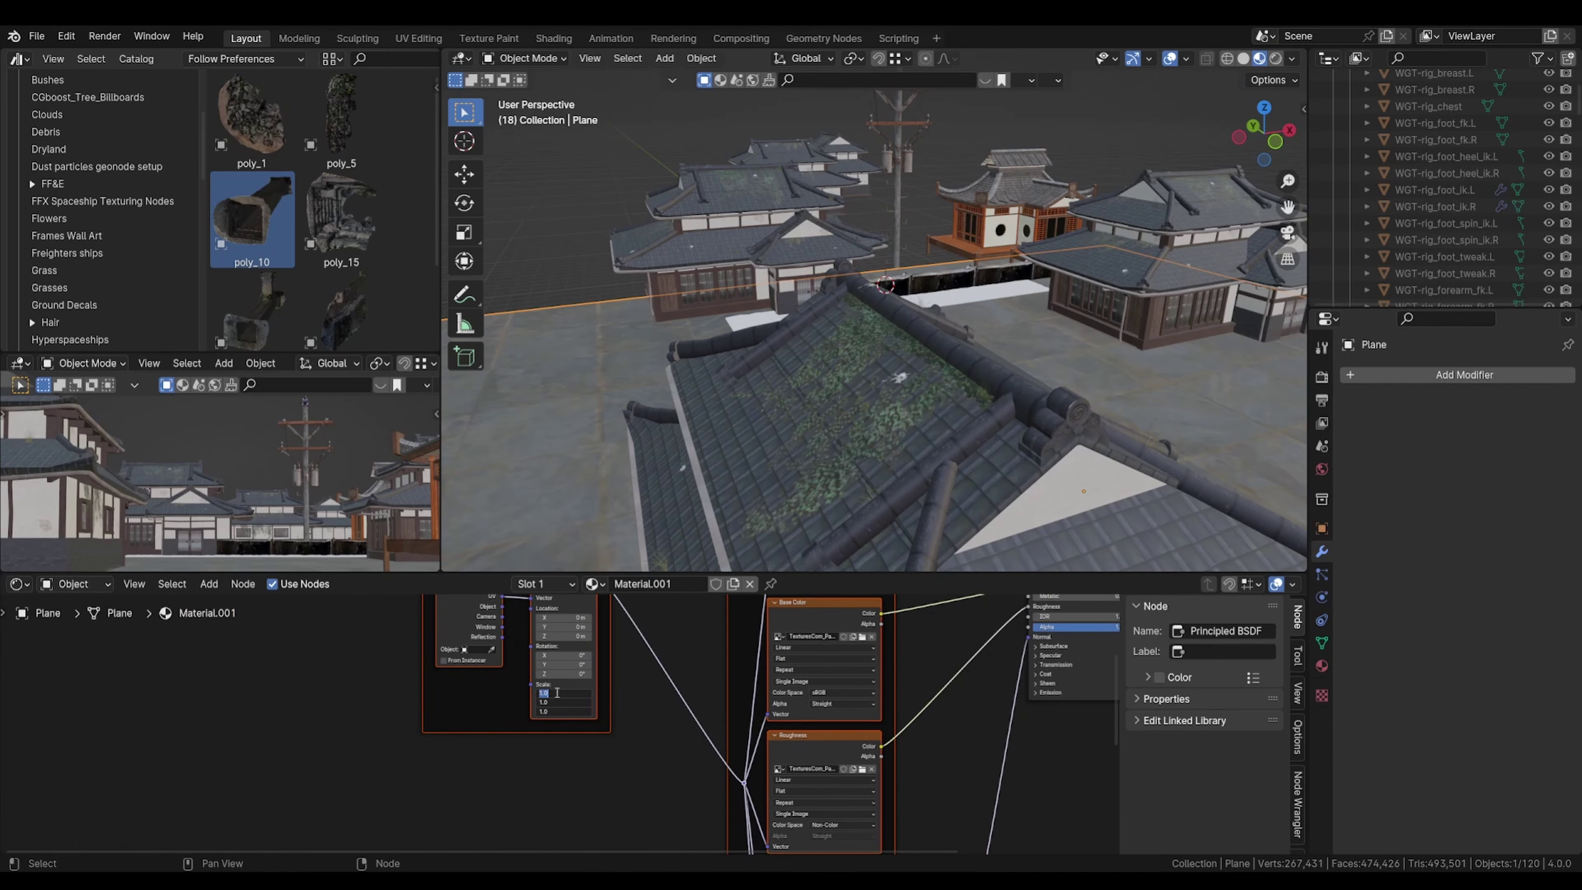
pyautogui.press('Return')
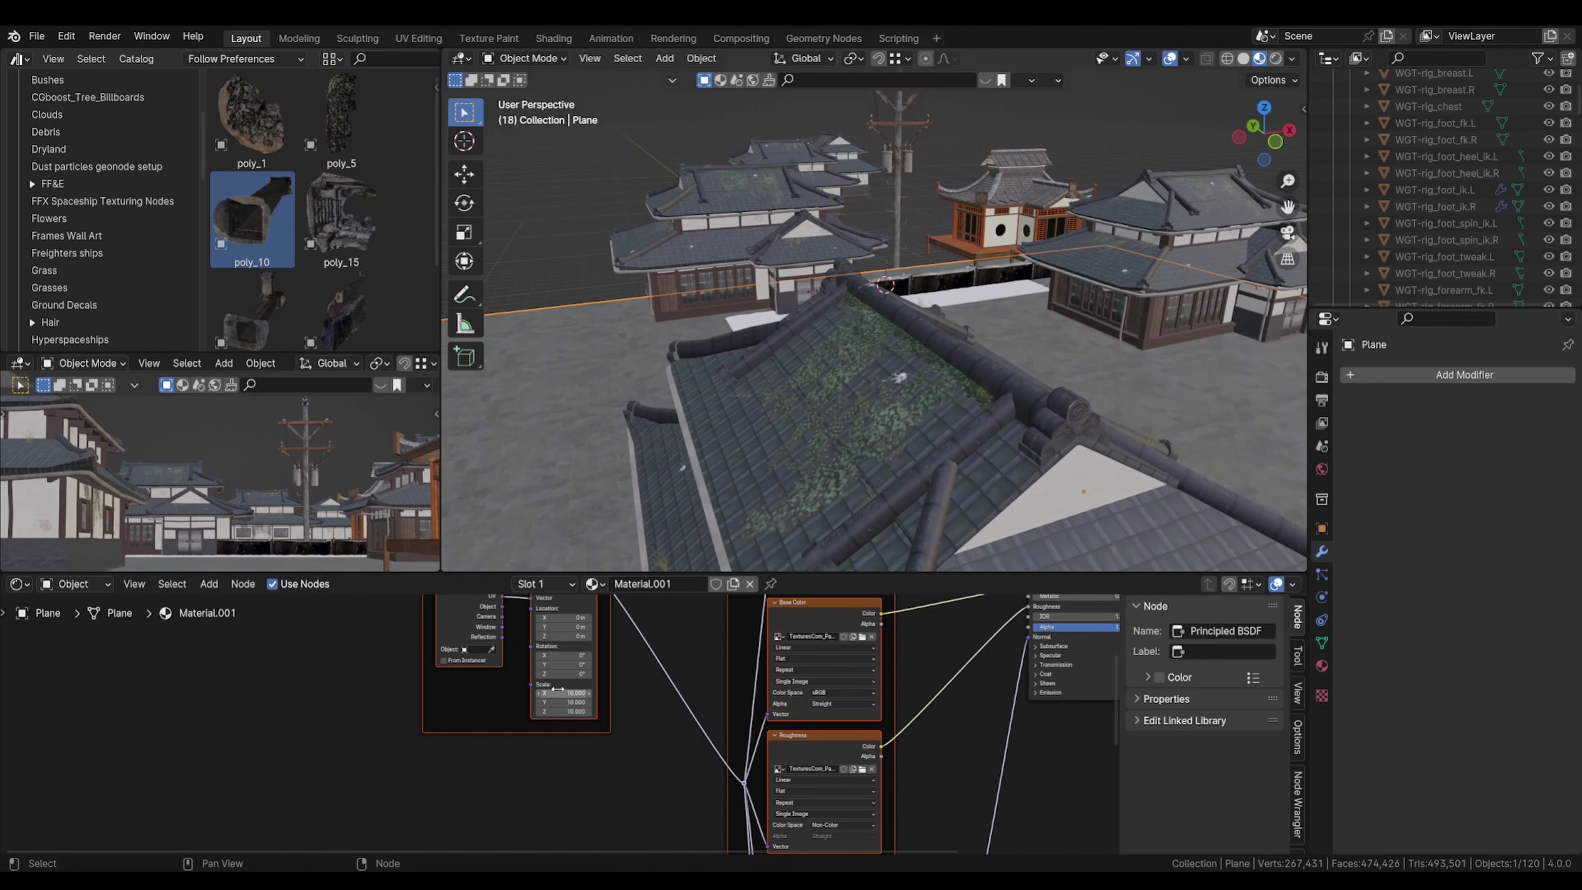
pyautogui.moveTo(1022, 399); pyautogui.dragTo(890, 392, button='middle')
pyautogui.press('KP_0')
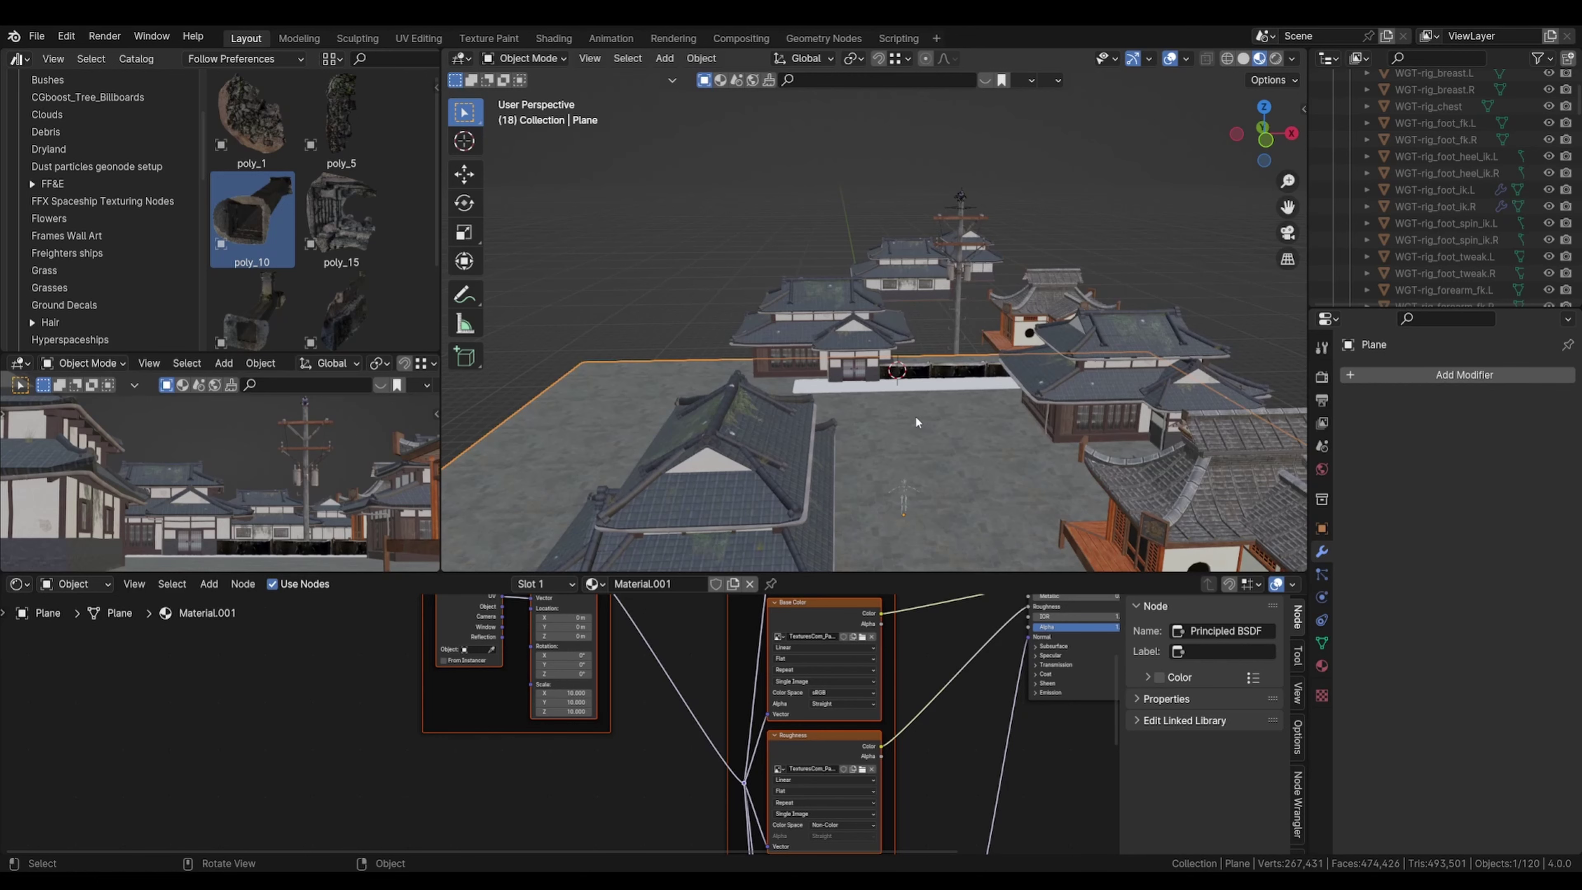
pyautogui.moveTo(336, 570); pyautogui.dragTo(336, 704)
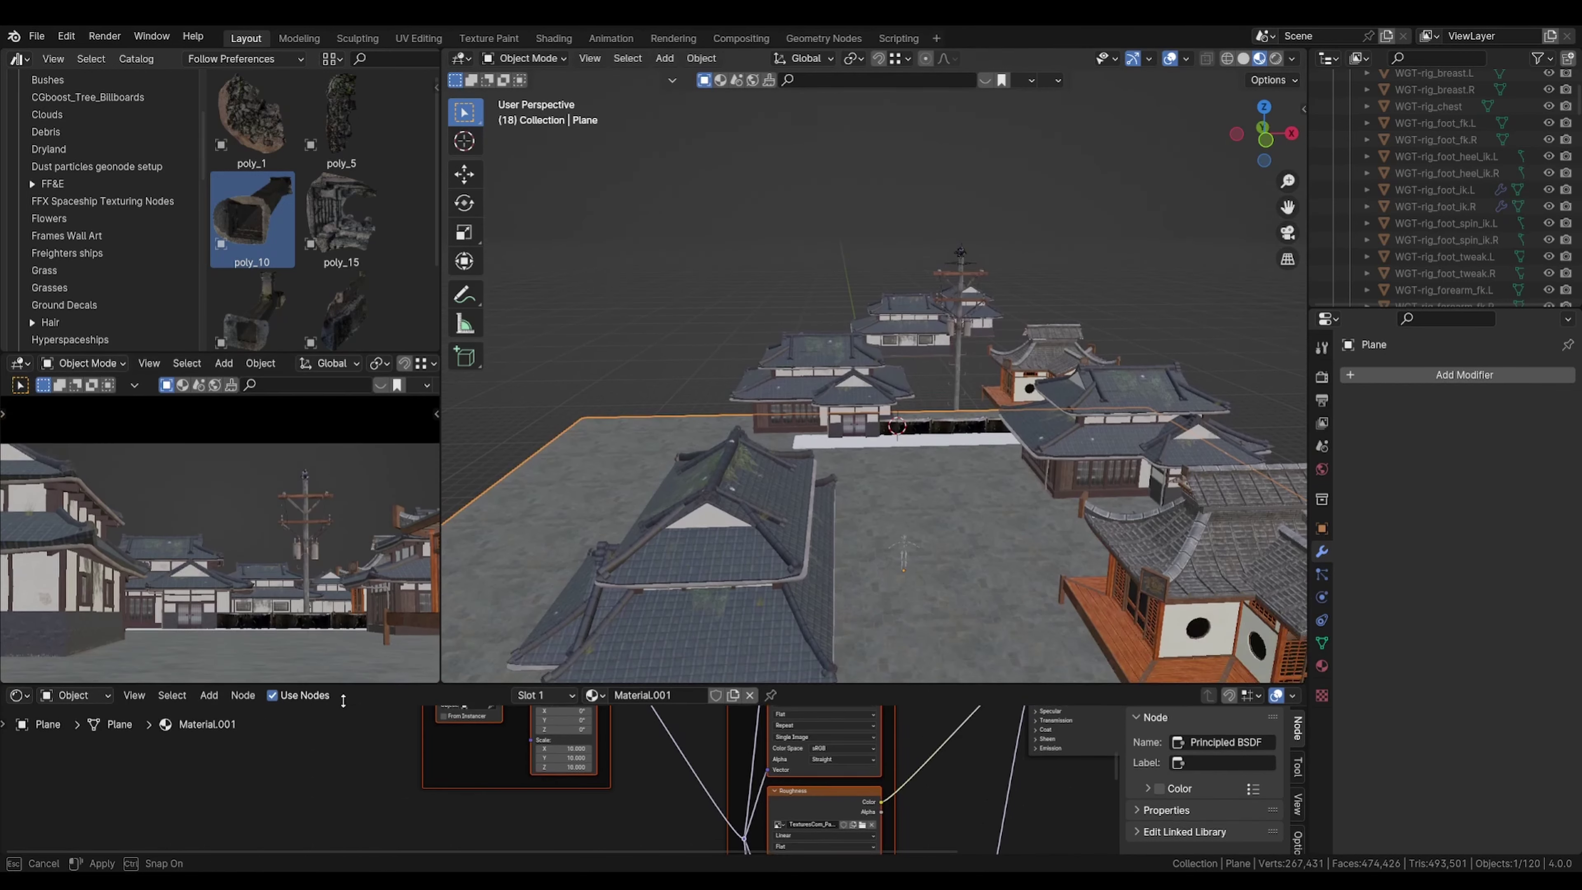
# Step: Select the white strip plane in front of the house and boundary wall, and save the file
pyautogui.scroll(-6, 650, 545)
pyautogui.scroll(8, 772, 436)
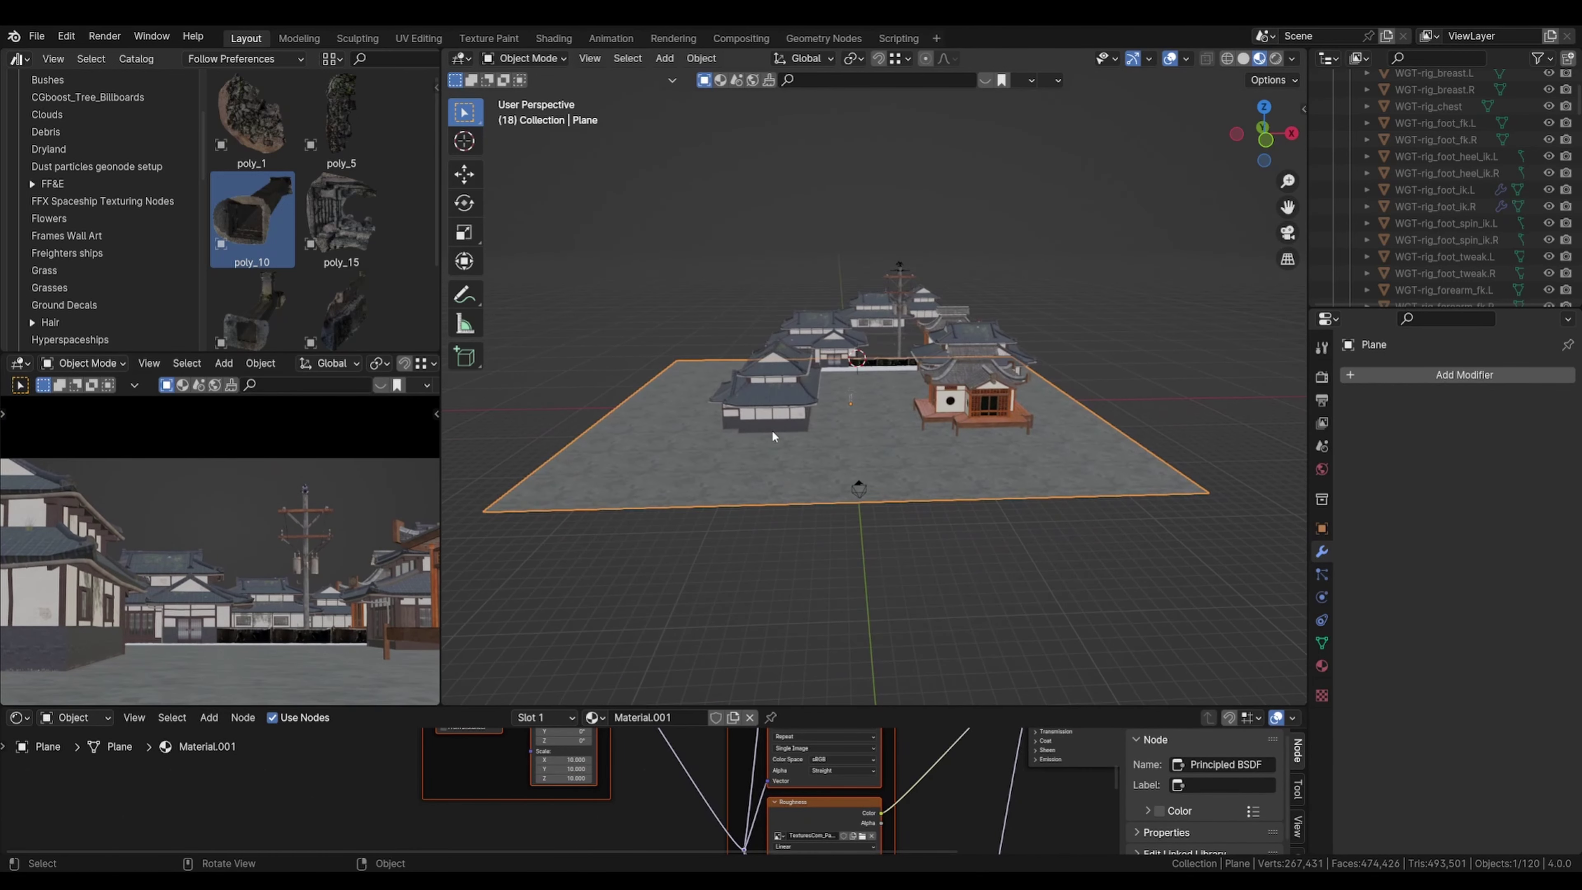
pyautogui.moveTo(802, 423); pyautogui.dragTo(838, 452, button='middle')
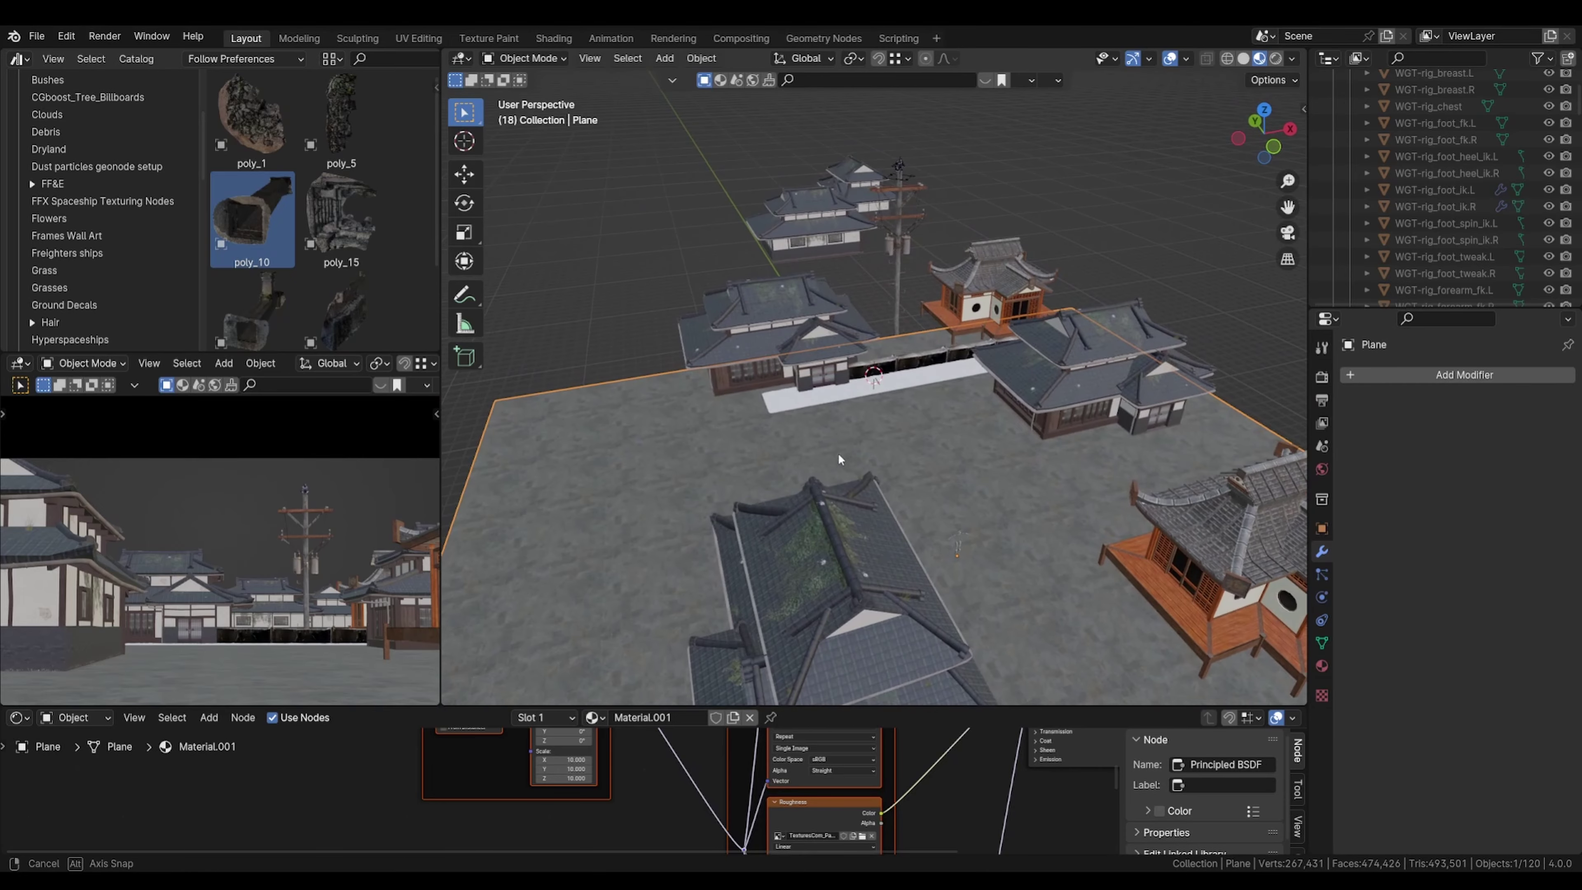
pyautogui.click(850, 394)
pyautogui.scroll(3, 850, 402)
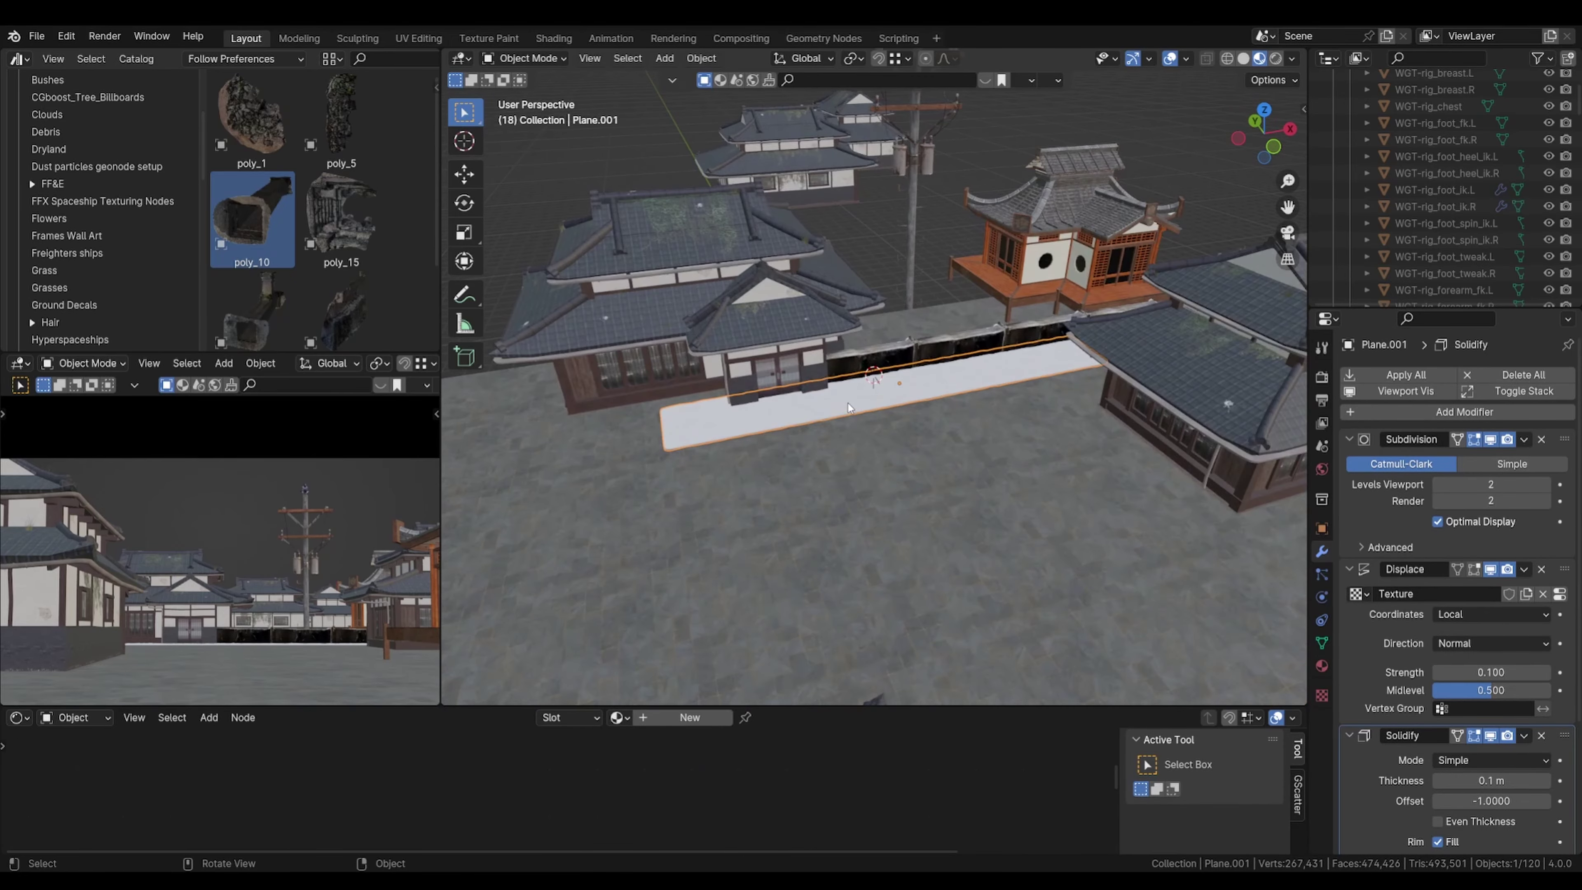
pyautogui.hotkey('ctrl', 's')
pyautogui.scroll(5, 864, 405)
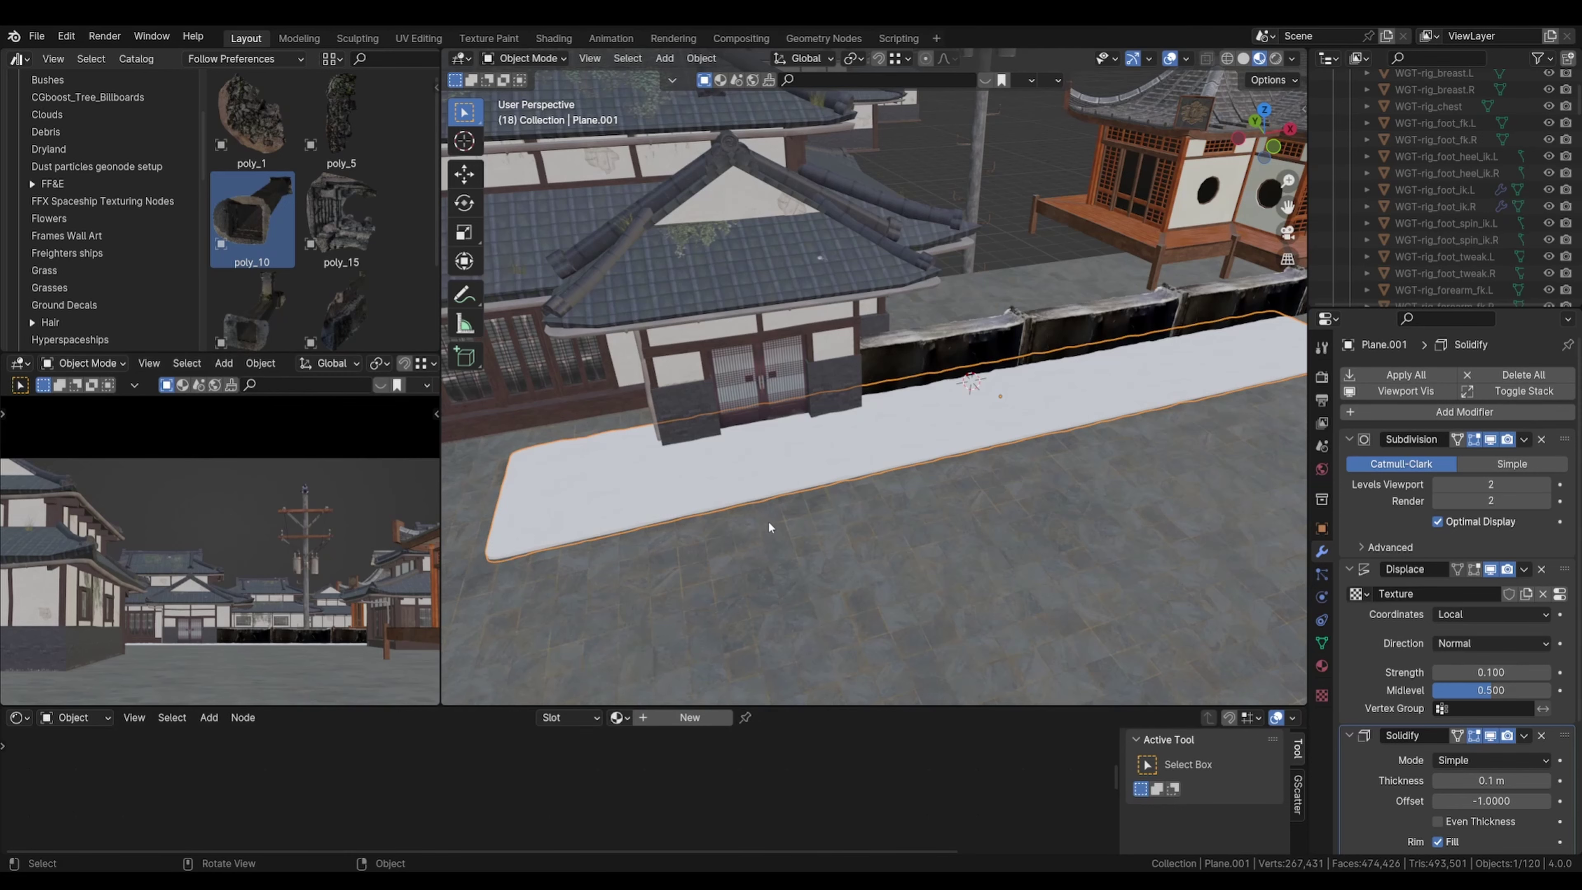
pyautogui.scroll(-2, 767, 520)
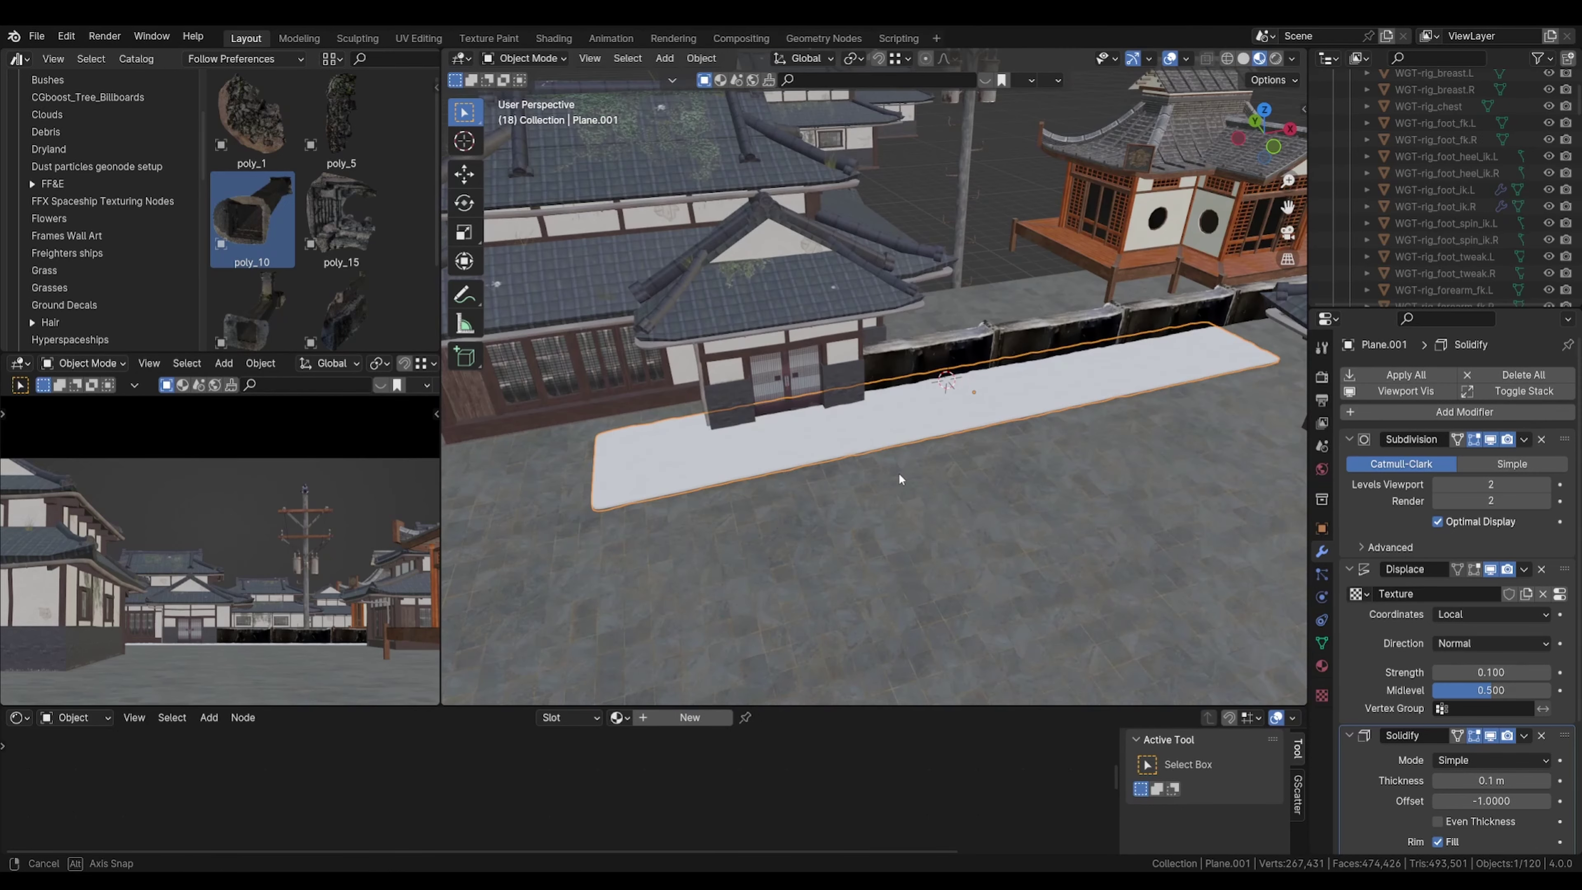
pyautogui.moveTo(899, 472); pyautogui.dragTo(905, 475, button='middle')
pyautogui.hotkey('ctrl', 's')
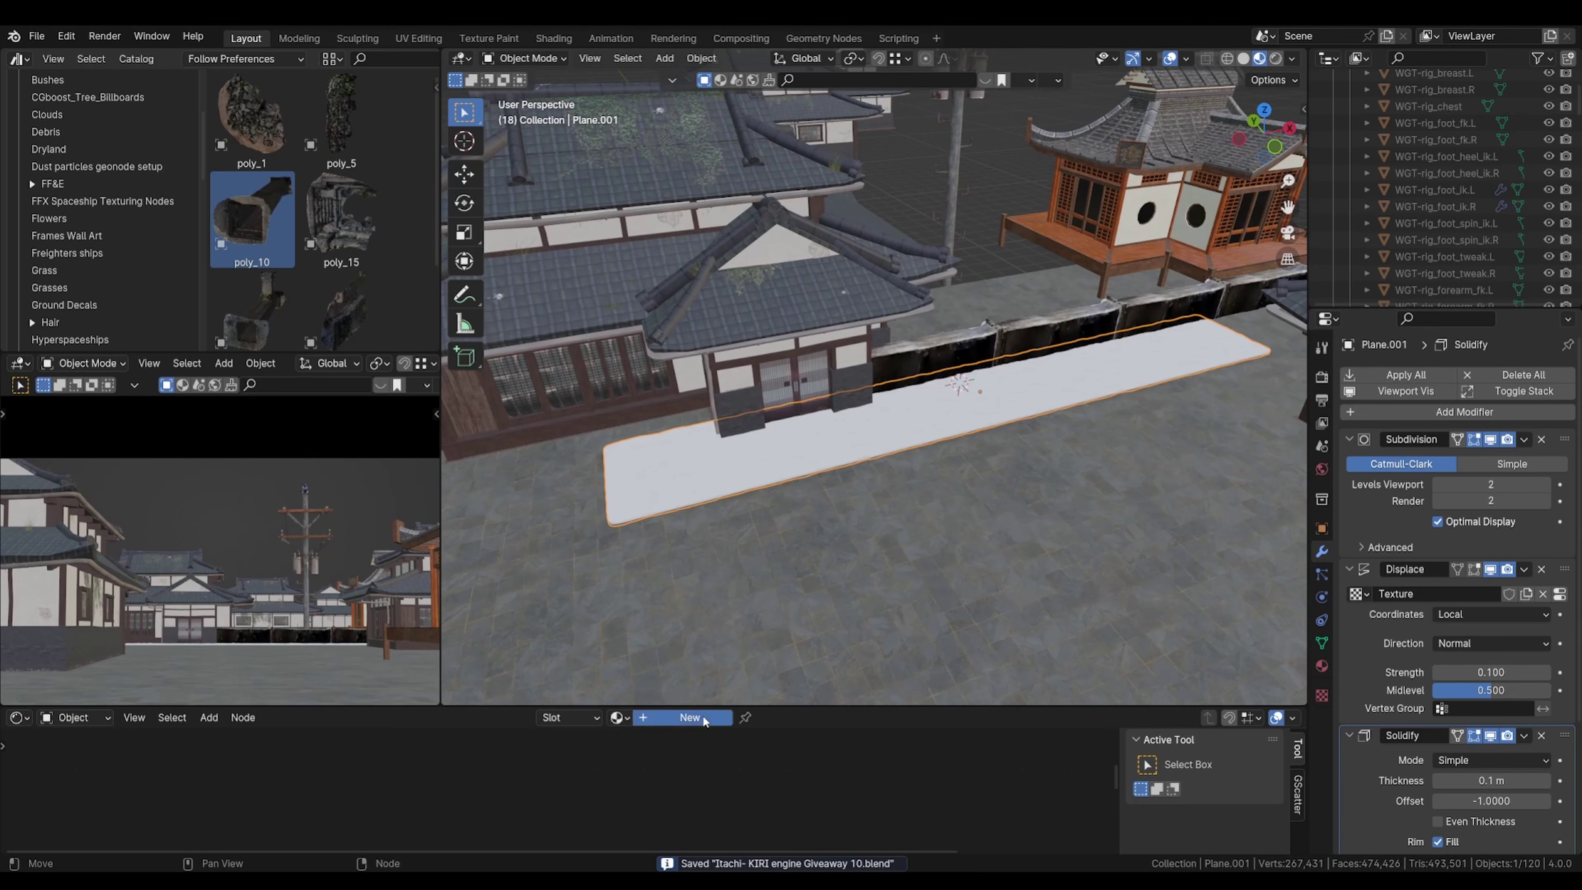
# Step: Create a new material on the strip plane and try to load a texture set onto its Principled BSDF node
pyautogui.click(702, 717)
pyautogui.moveTo(816, 707); pyautogui.dragTo(837, 609)
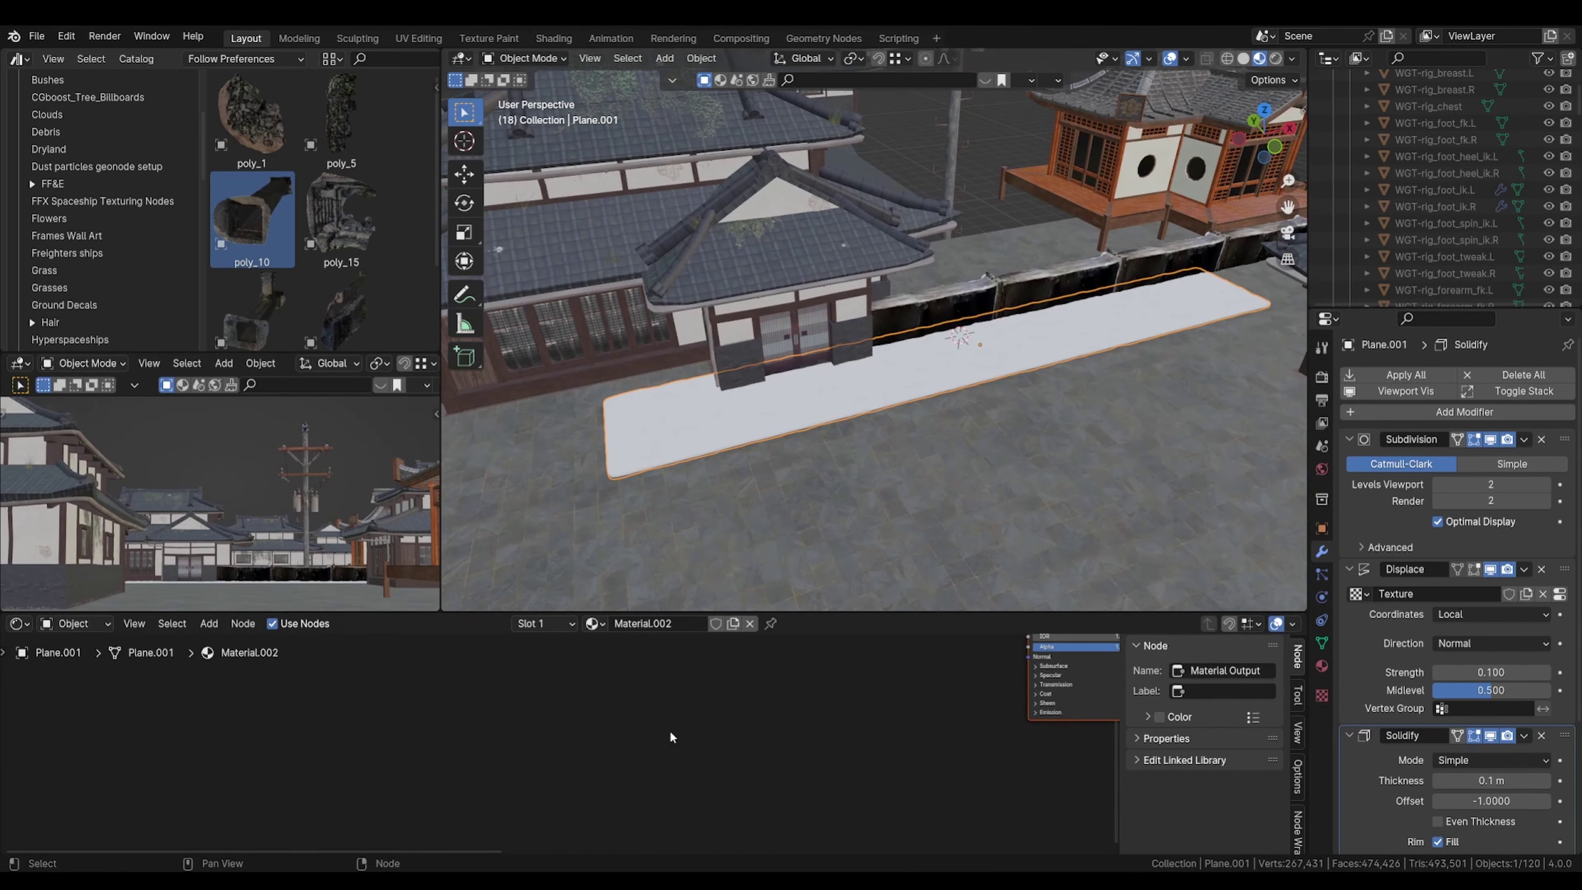
pyautogui.press('Home')
pyautogui.click(641, 688)
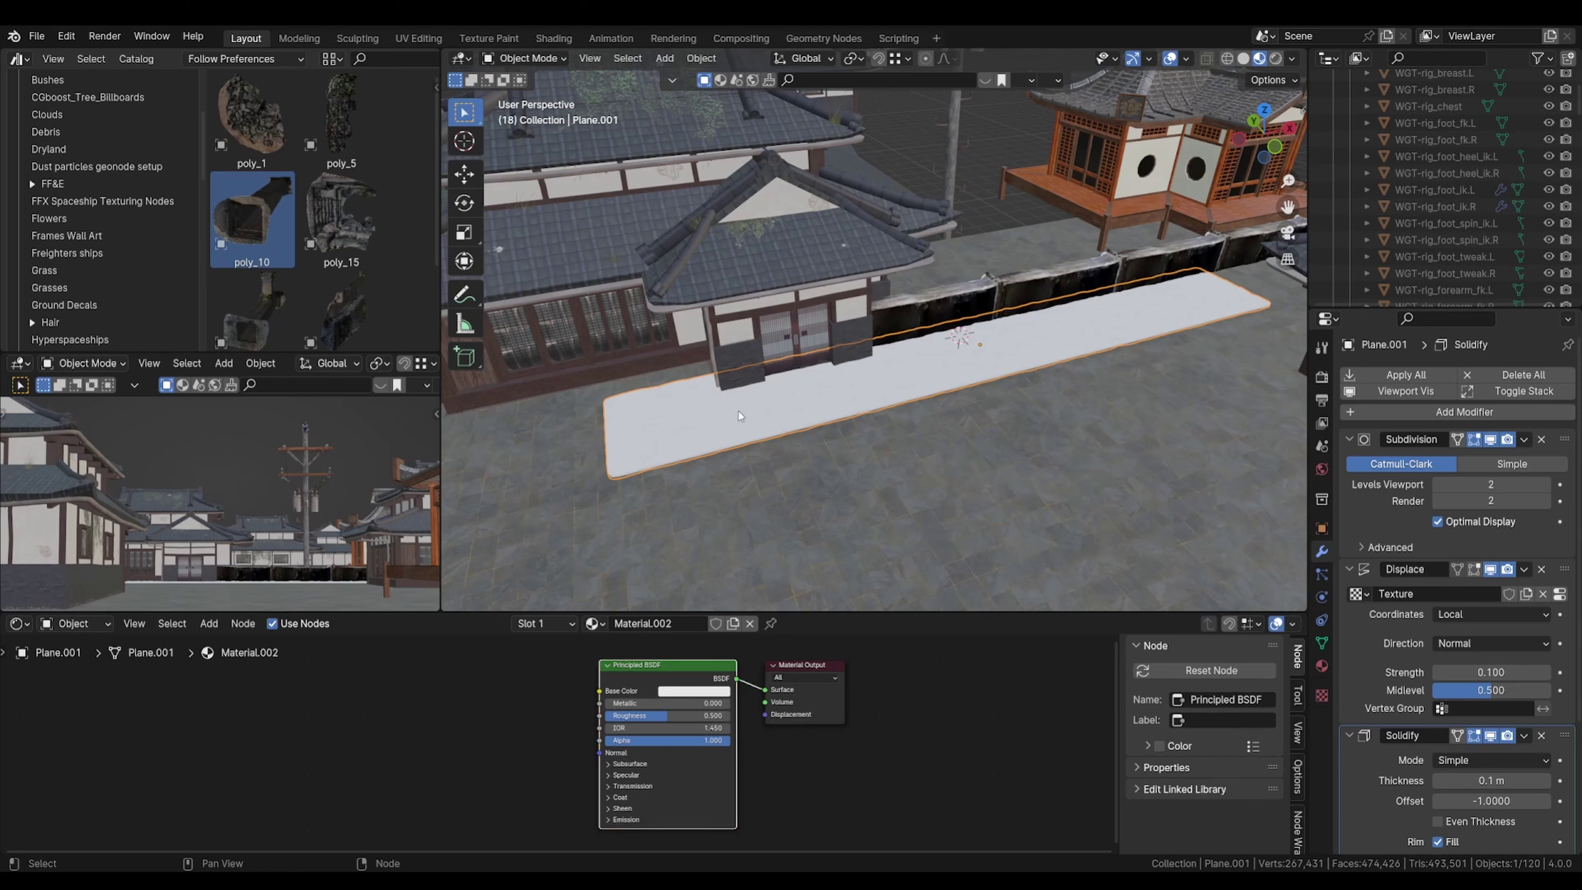
pyautogui.click(1125, 660)
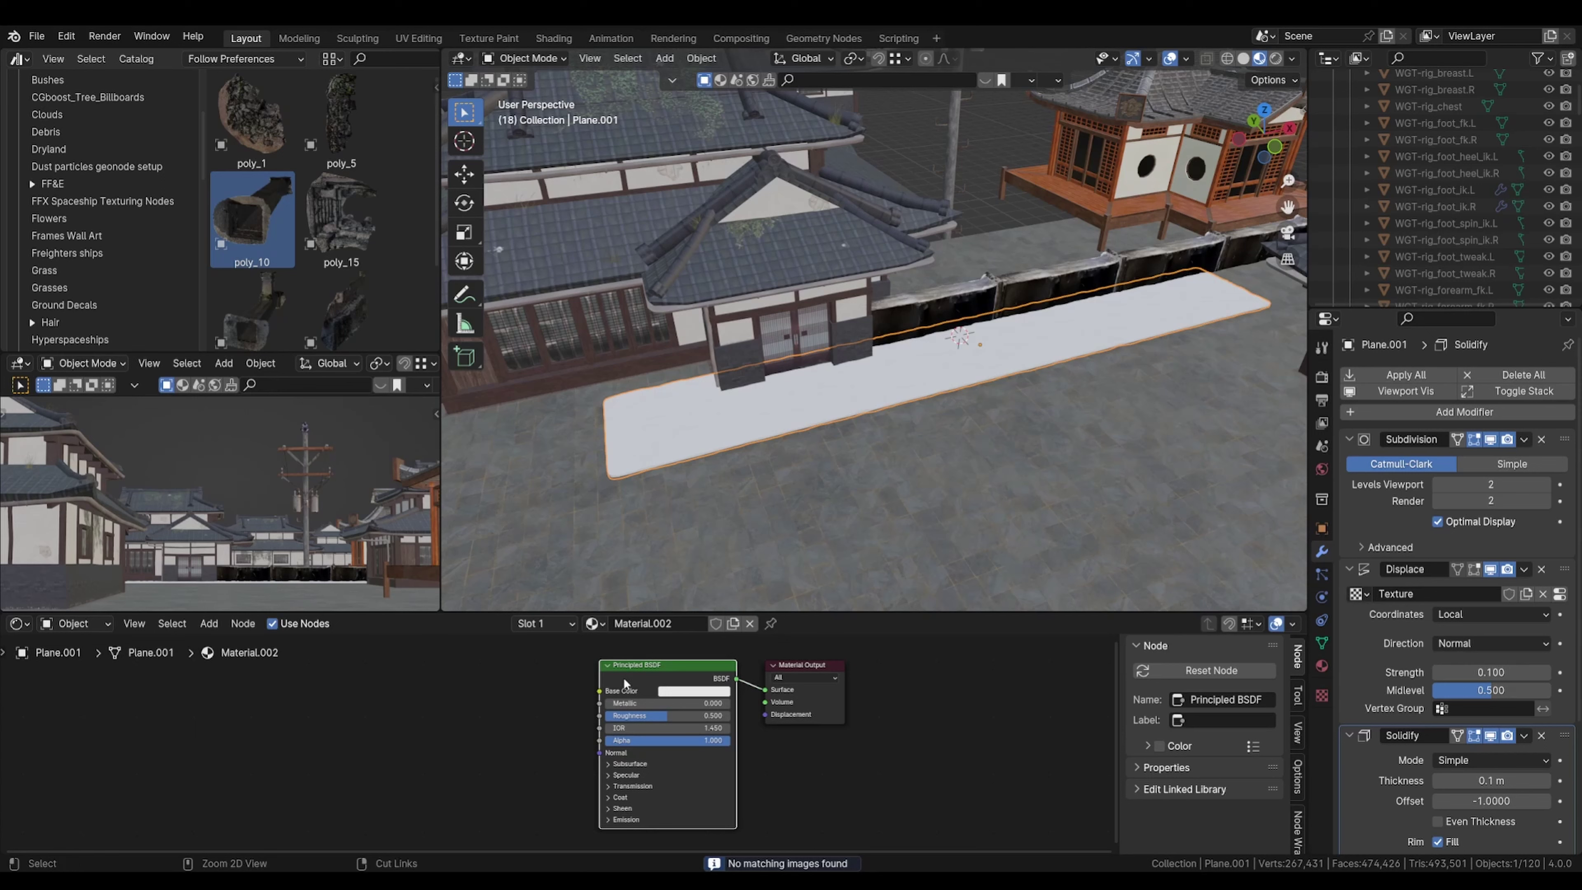
# Step: Add Texture Coordinate, Mapping and Image Texture nodes feeding the Base Color, and space them well away from the Principled BSDF
pyautogui.hotkey('ctrl', 't')
pyautogui.moveTo(570, 708); pyautogui.dragTo(682, 703, button='middle')
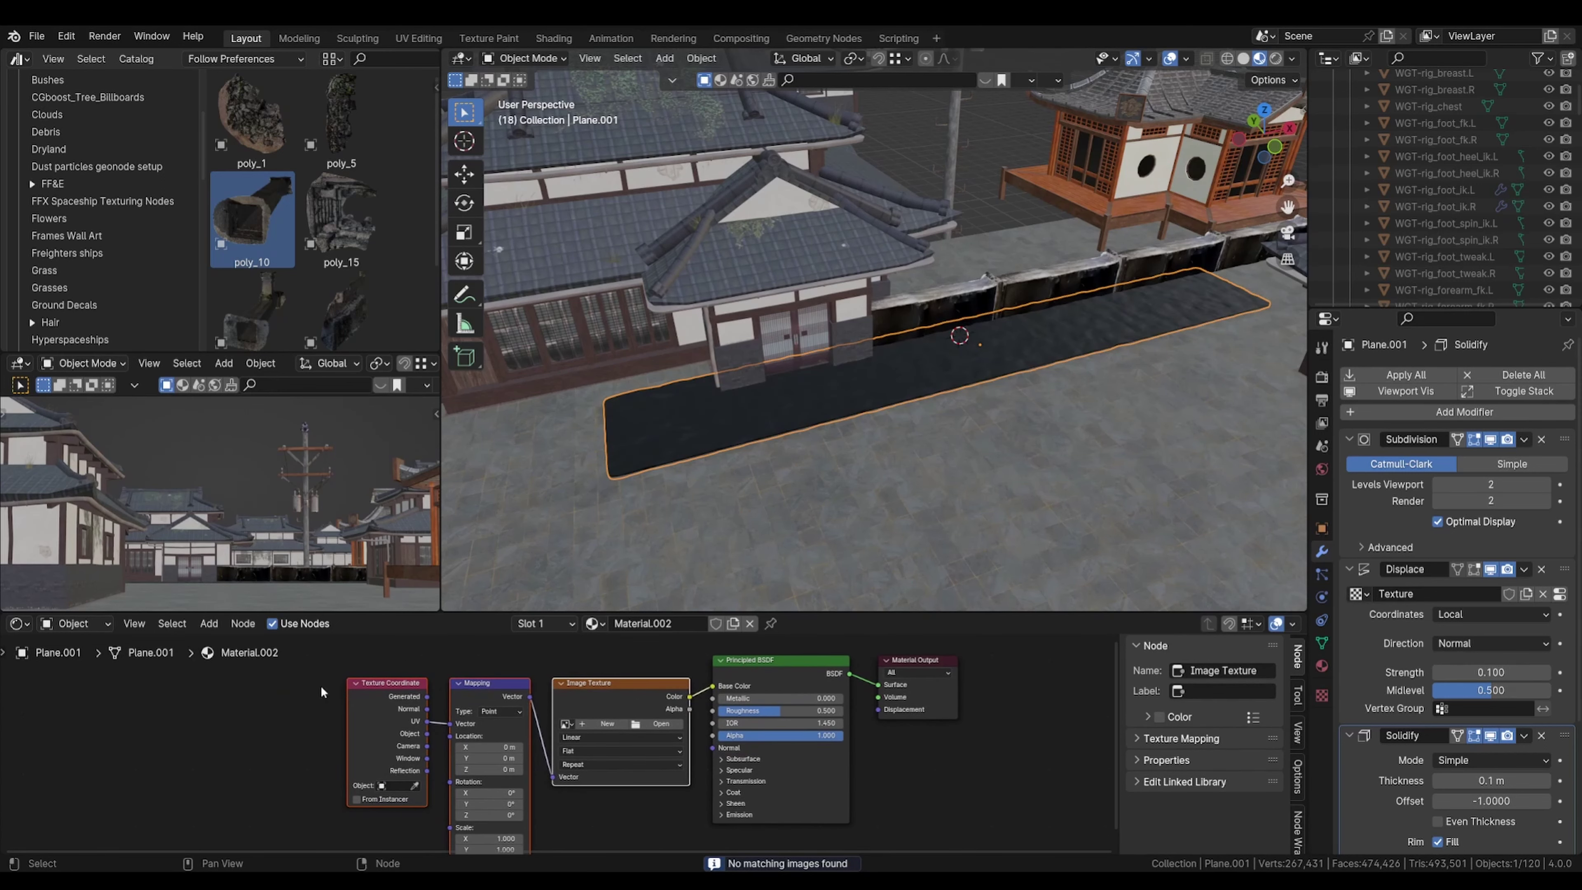
pyautogui.moveTo(319, 688); pyautogui.dragTo(613, 722)
pyautogui.press('g')
pyautogui.click(389, 711)
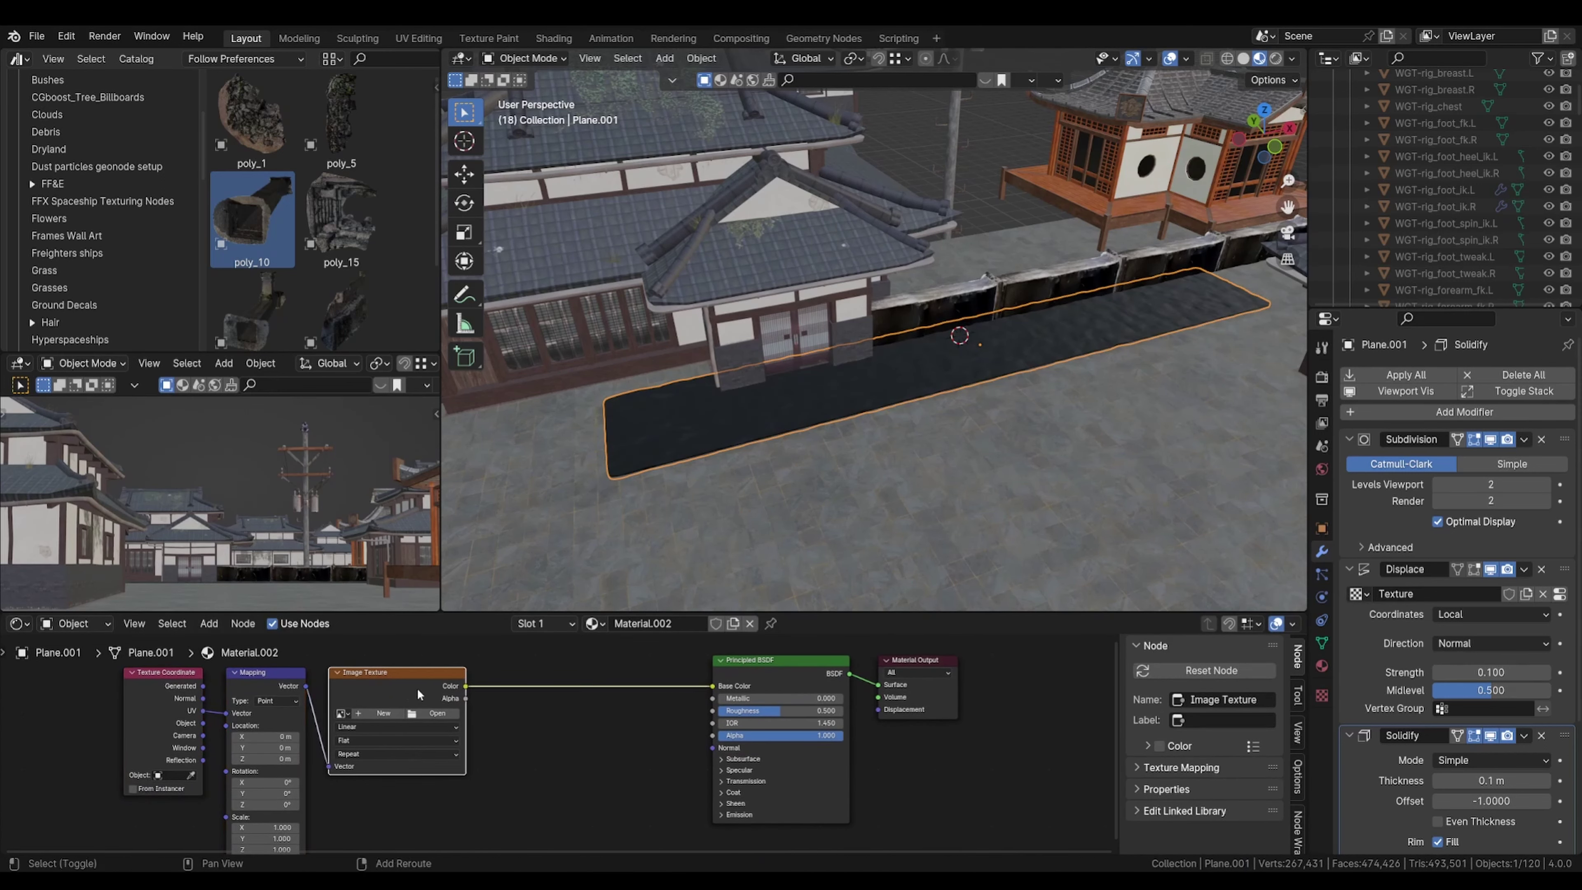
pyautogui.hotkey('shift', 'd')
pyautogui.click(445, 805)
pyautogui.moveTo(430, 790); pyautogui.dragTo(524, 757, button='middle')
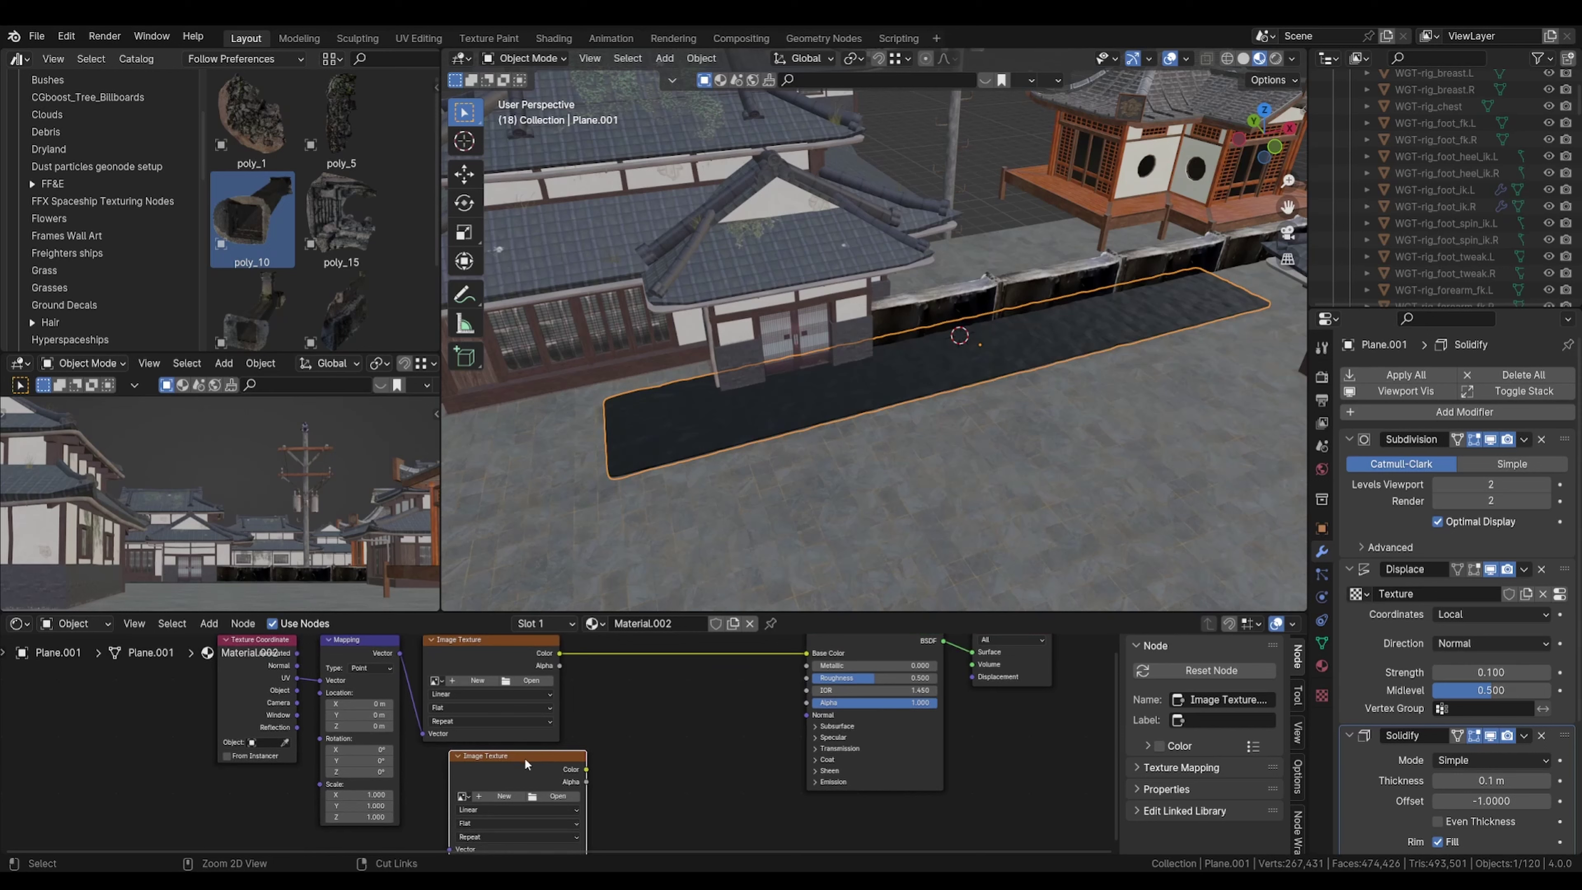
pyautogui.press('x')
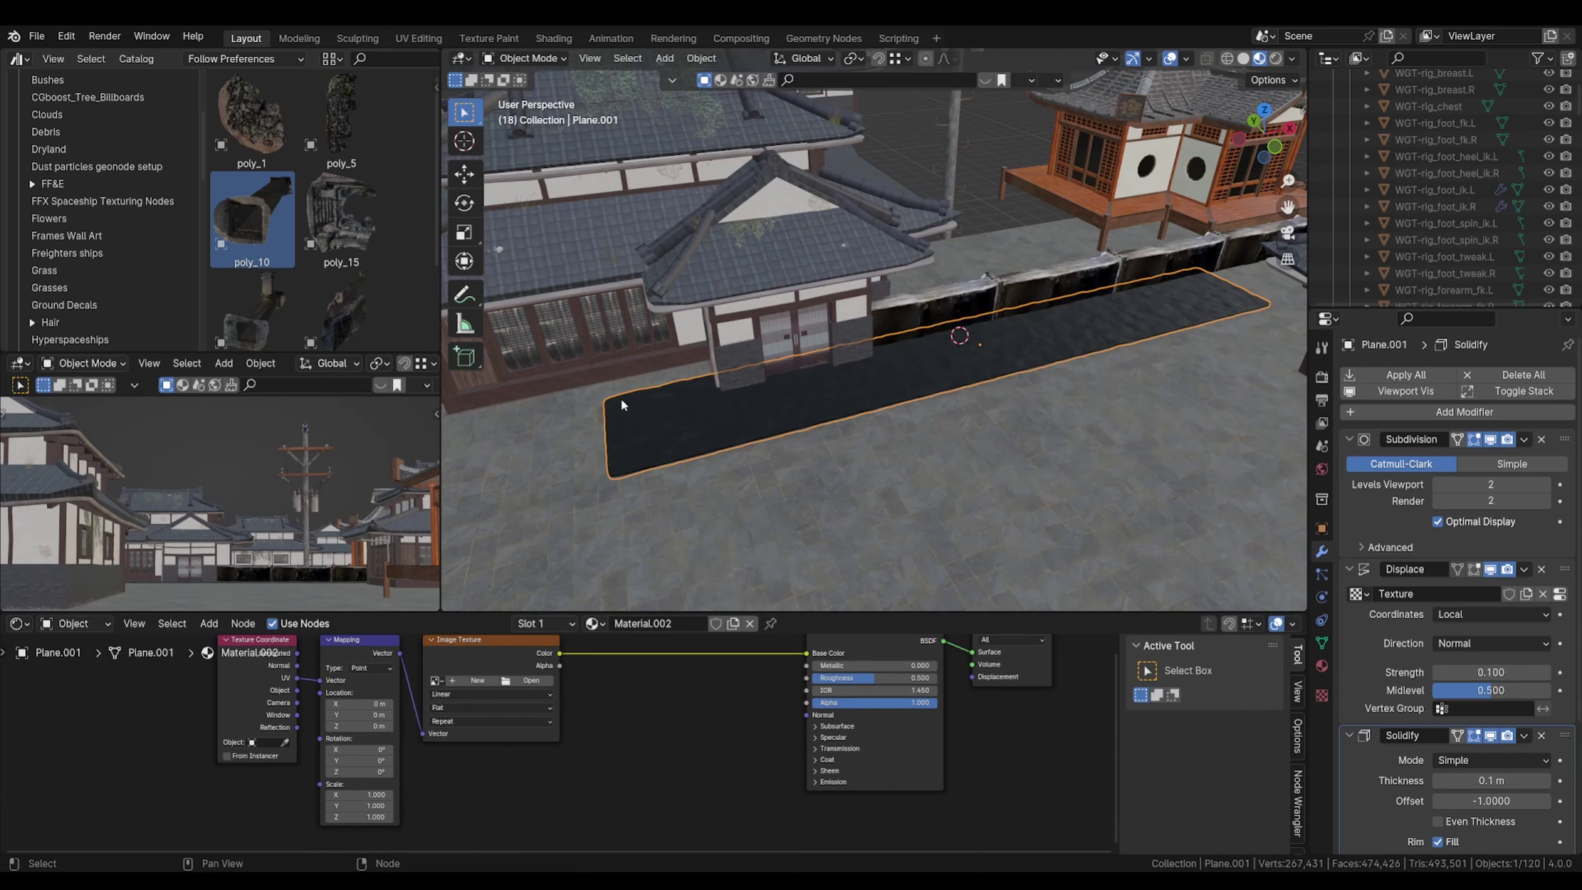
# Step: Unwrap the strip plane's whole mesh with Cube Projection
pyautogui.scroll(4, 809, 464)
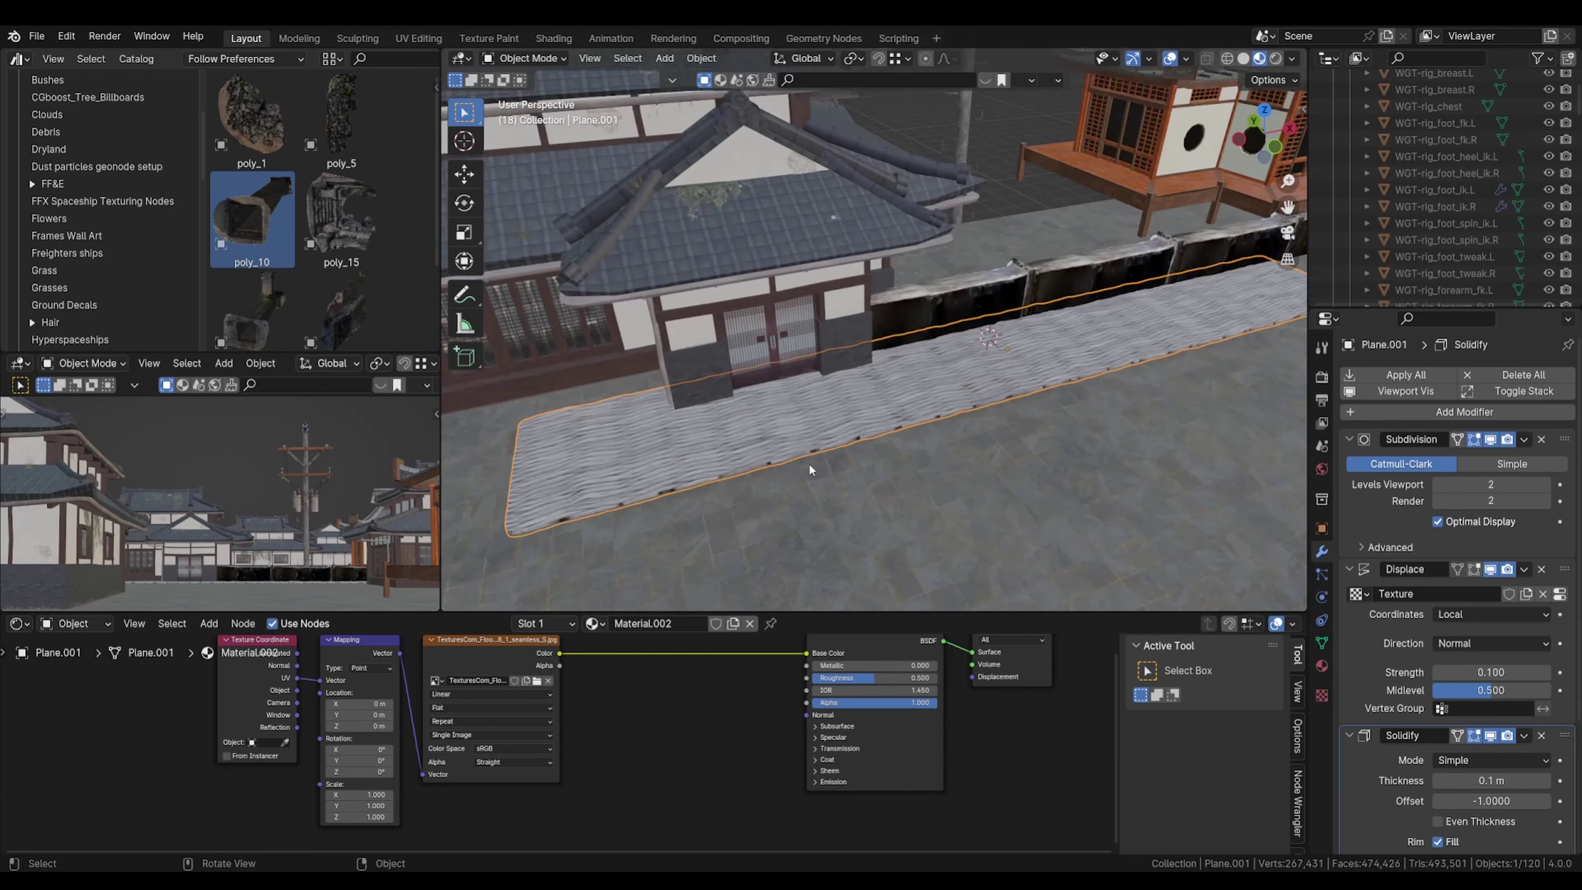
pyautogui.press('Tab')
pyautogui.press('u')
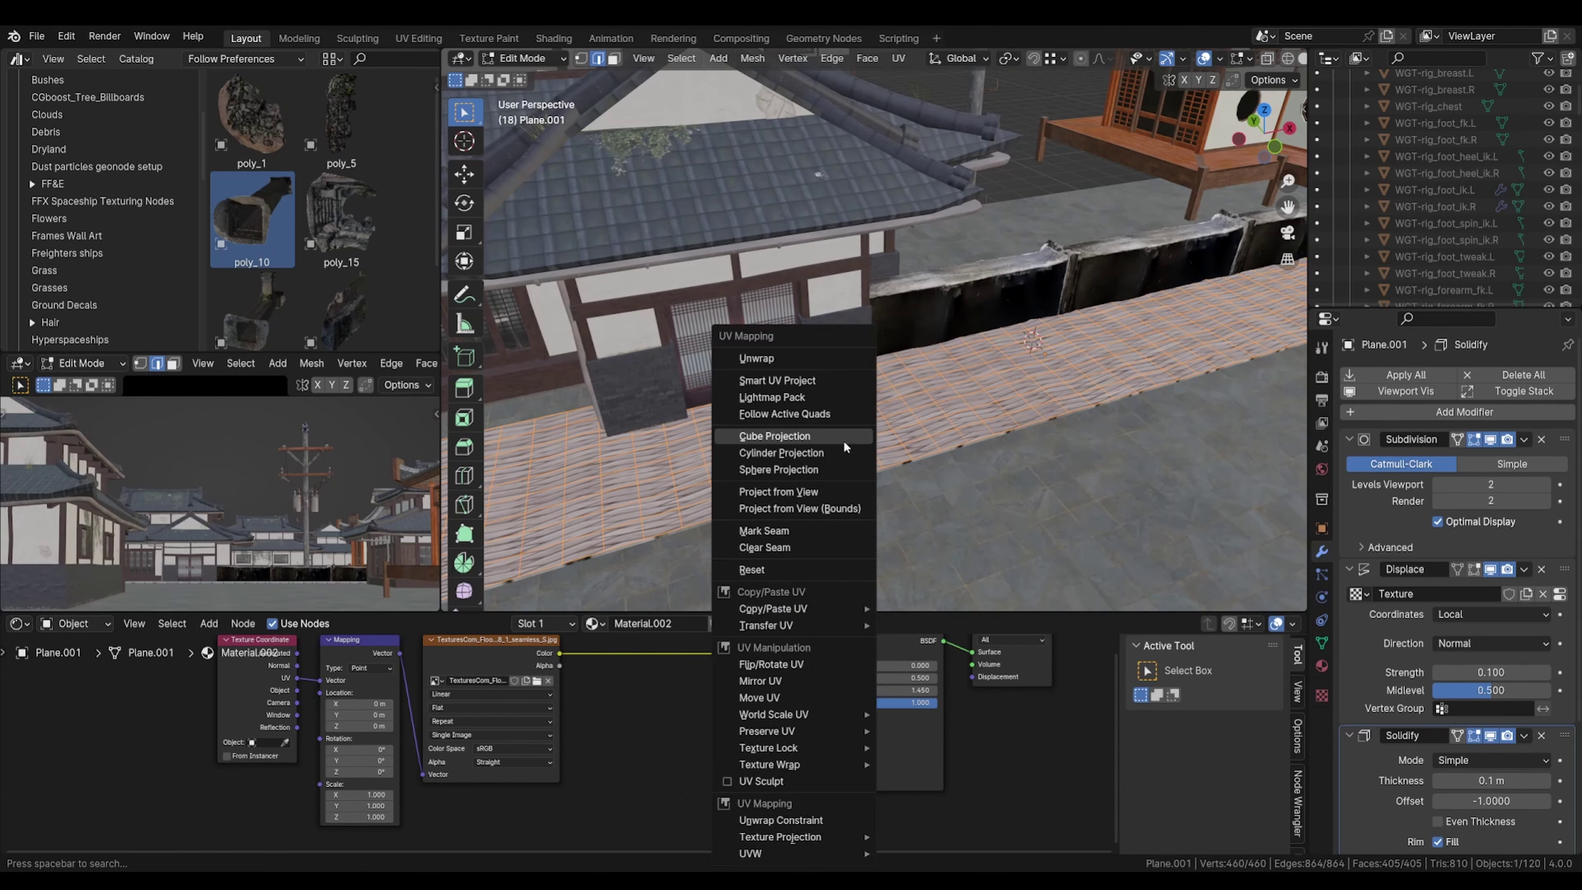
pyautogui.click(843, 440)
pyautogui.press('Tab')
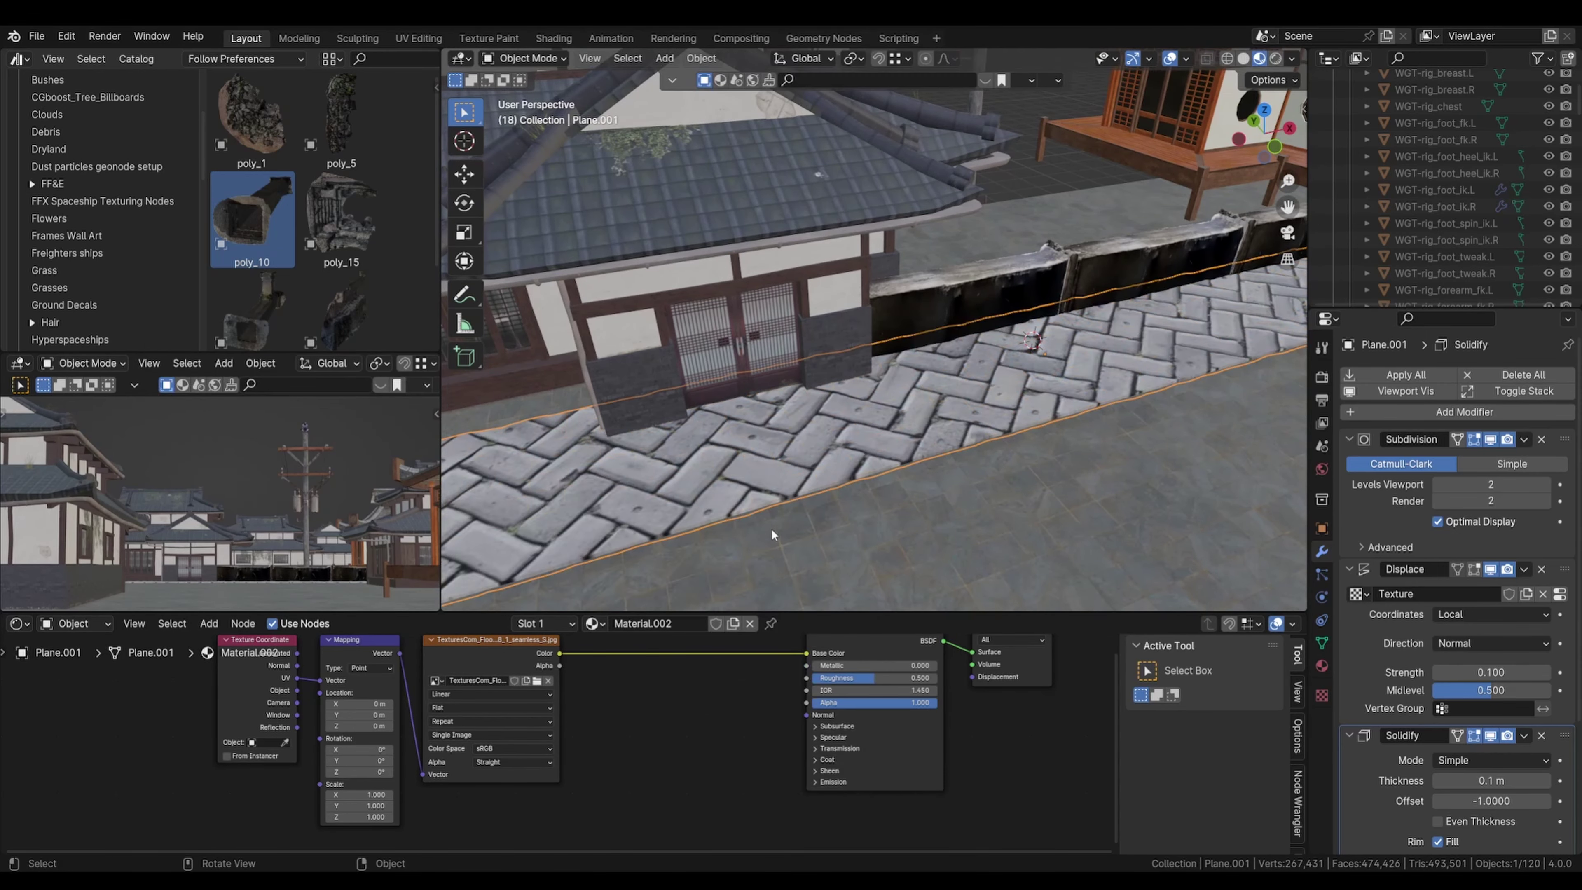
# Step: Set the Mapping node's scale in the strip material to 10 on X, Y and Z, and save the file
pyautogui.moveTo(772, 528); pyautogui.dragTo(784, 514, button='middle')
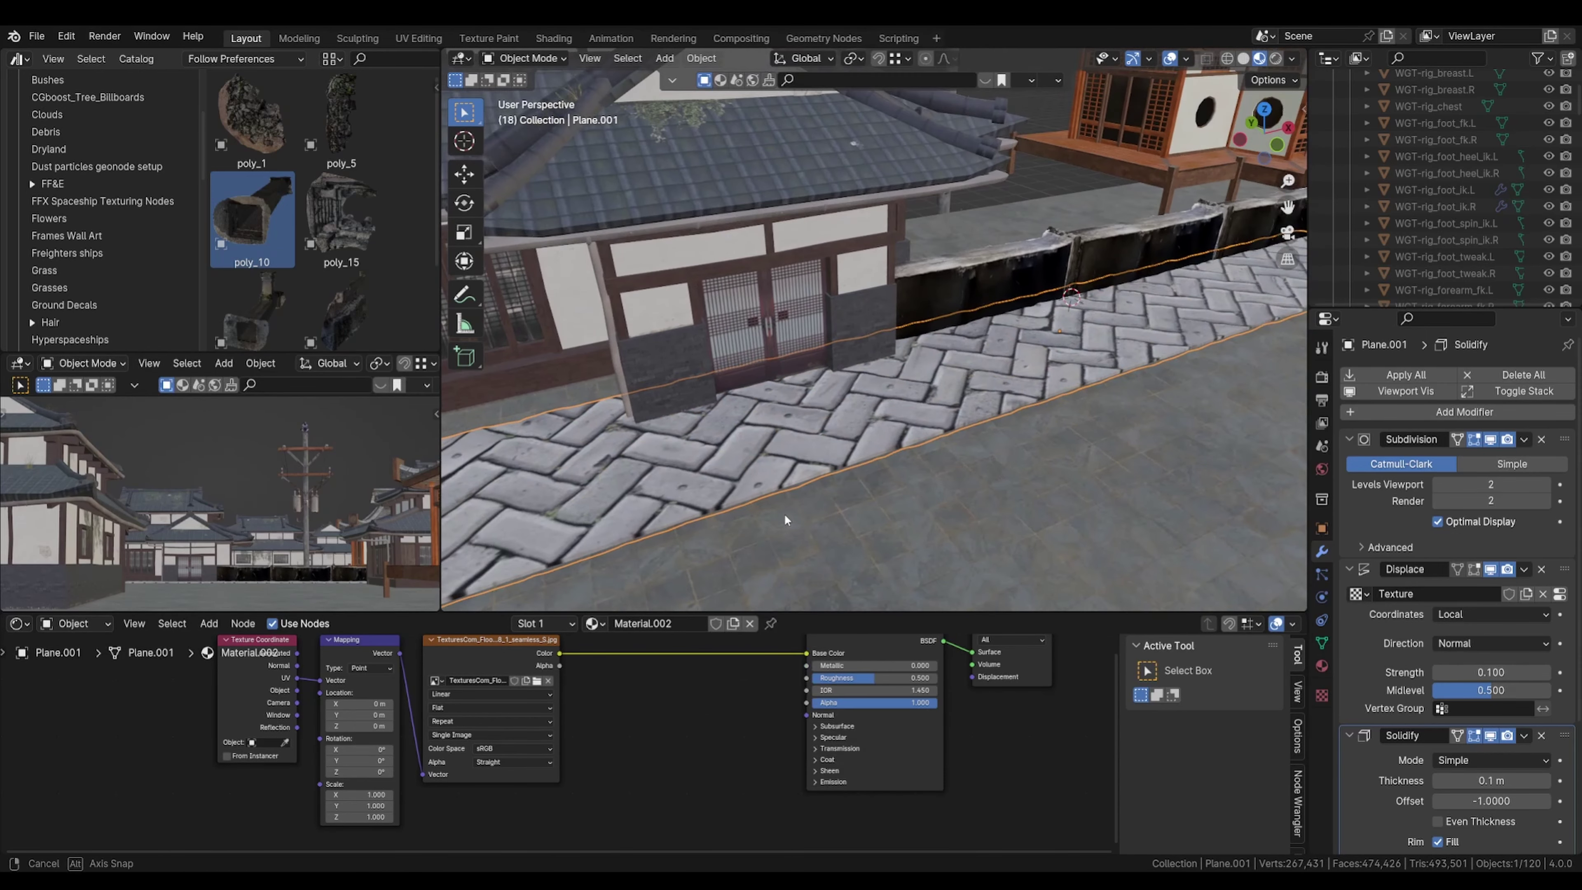
pyautogui.doubleClick(359, 794)
pyautogui.write('10')
pyautogui.press('Return')
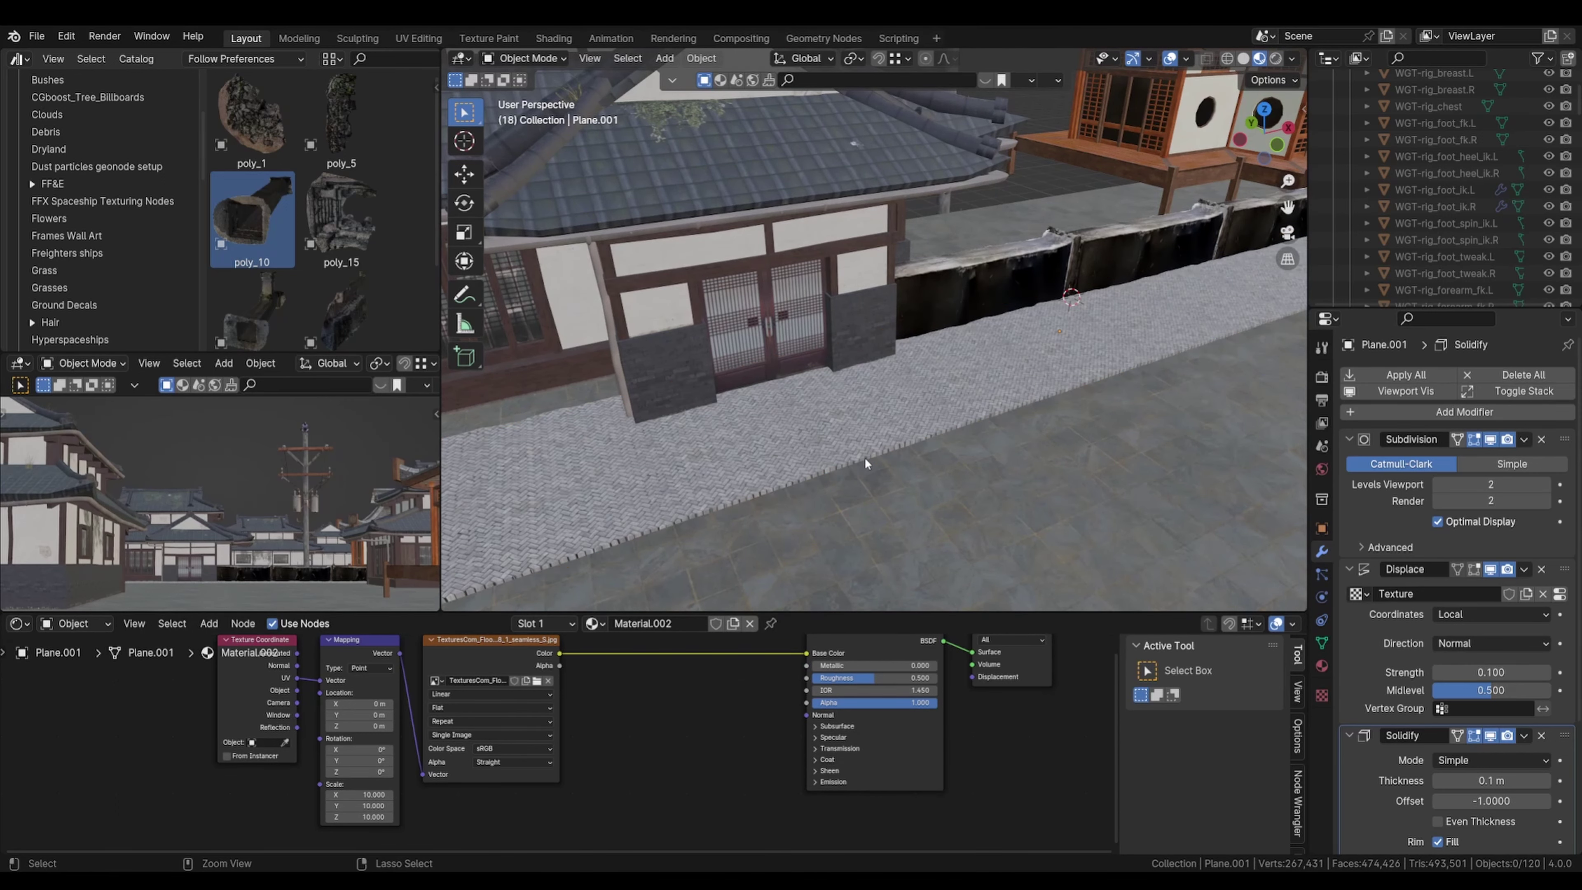
pyautogui.hotkey('ctrl', 's')
# Step: Rotate the paved strip's whole mesh about 2° around the global X axis
pyautogui.moveTo(865, 456); pyautogui.dragTo(892, 352, button='middle')
pyautogui.click(915, 320)
pyautogui.click(925, 322)
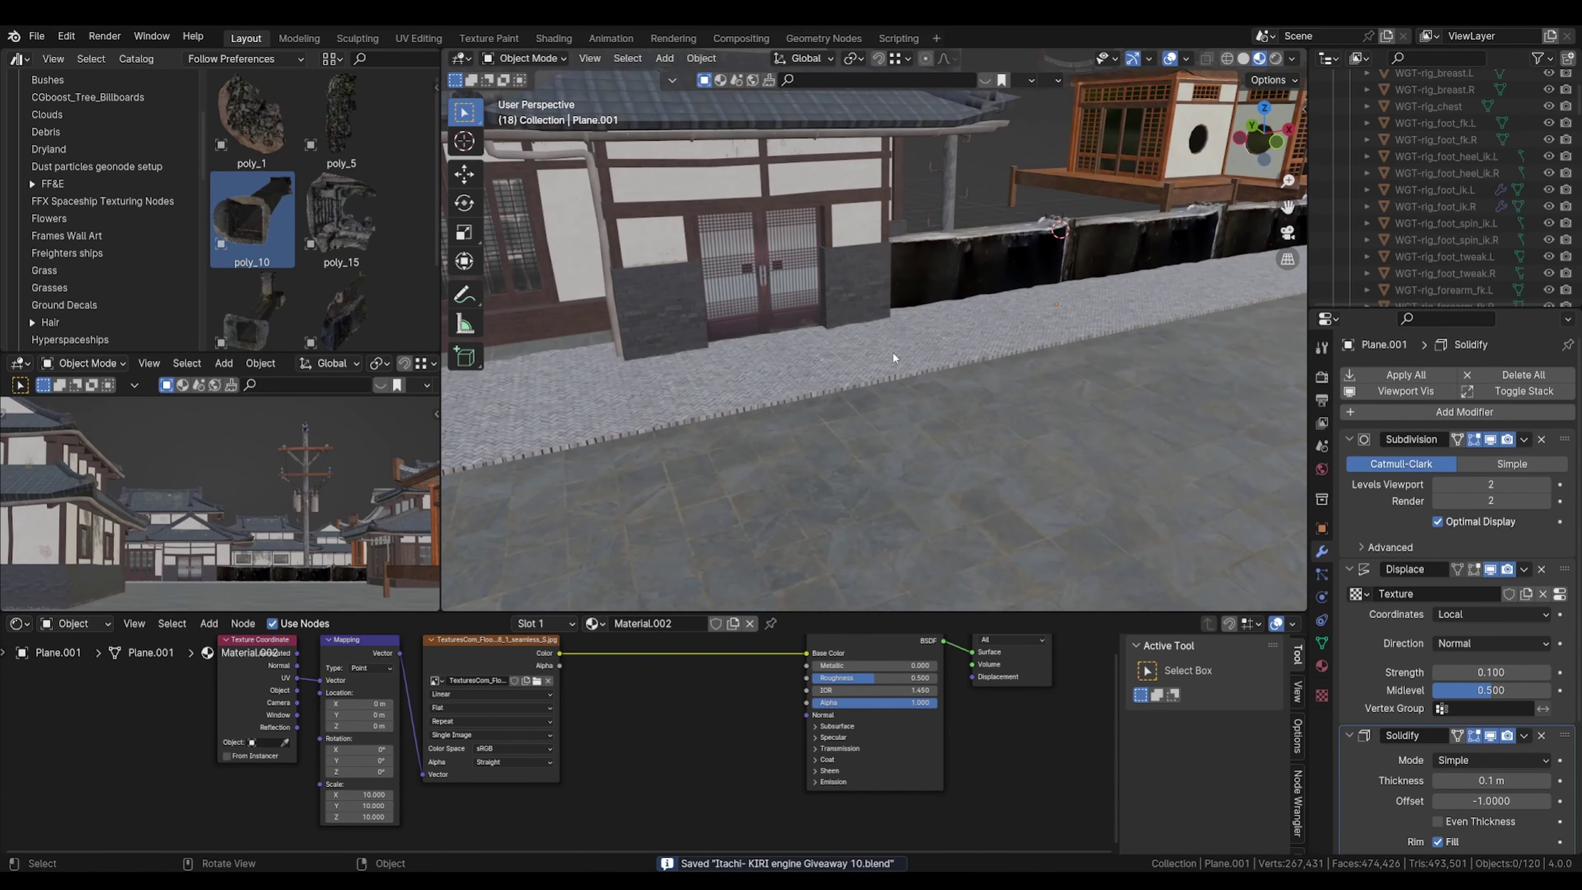
pyautogui.press('Tab')
pyautogui.scroll(2, 929, 318)
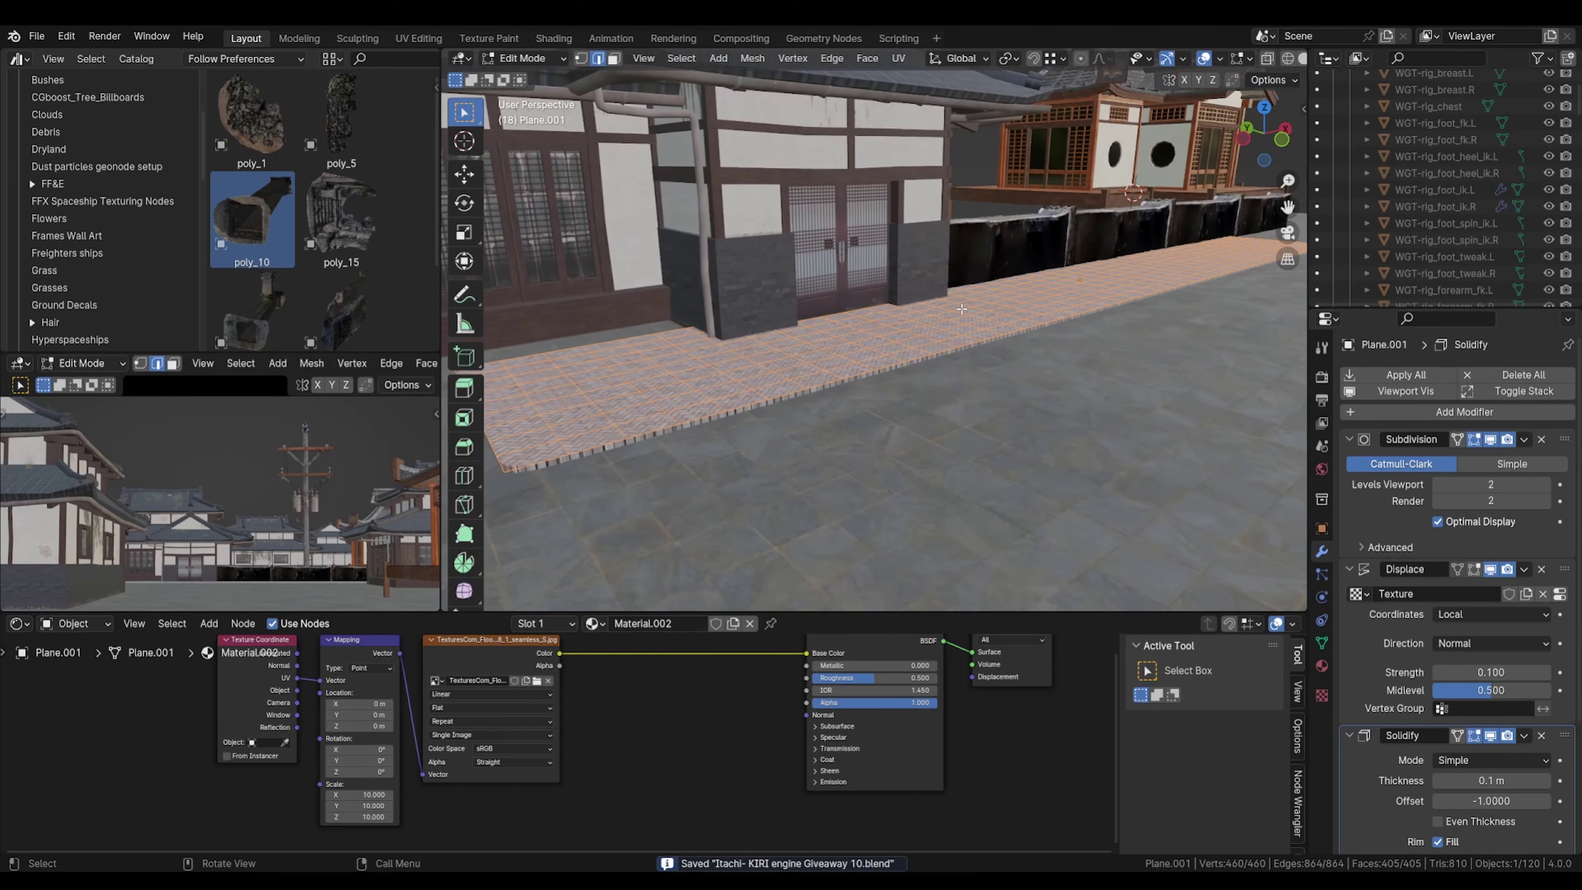
pyautogui.press('r')
pyautogui.press('x')
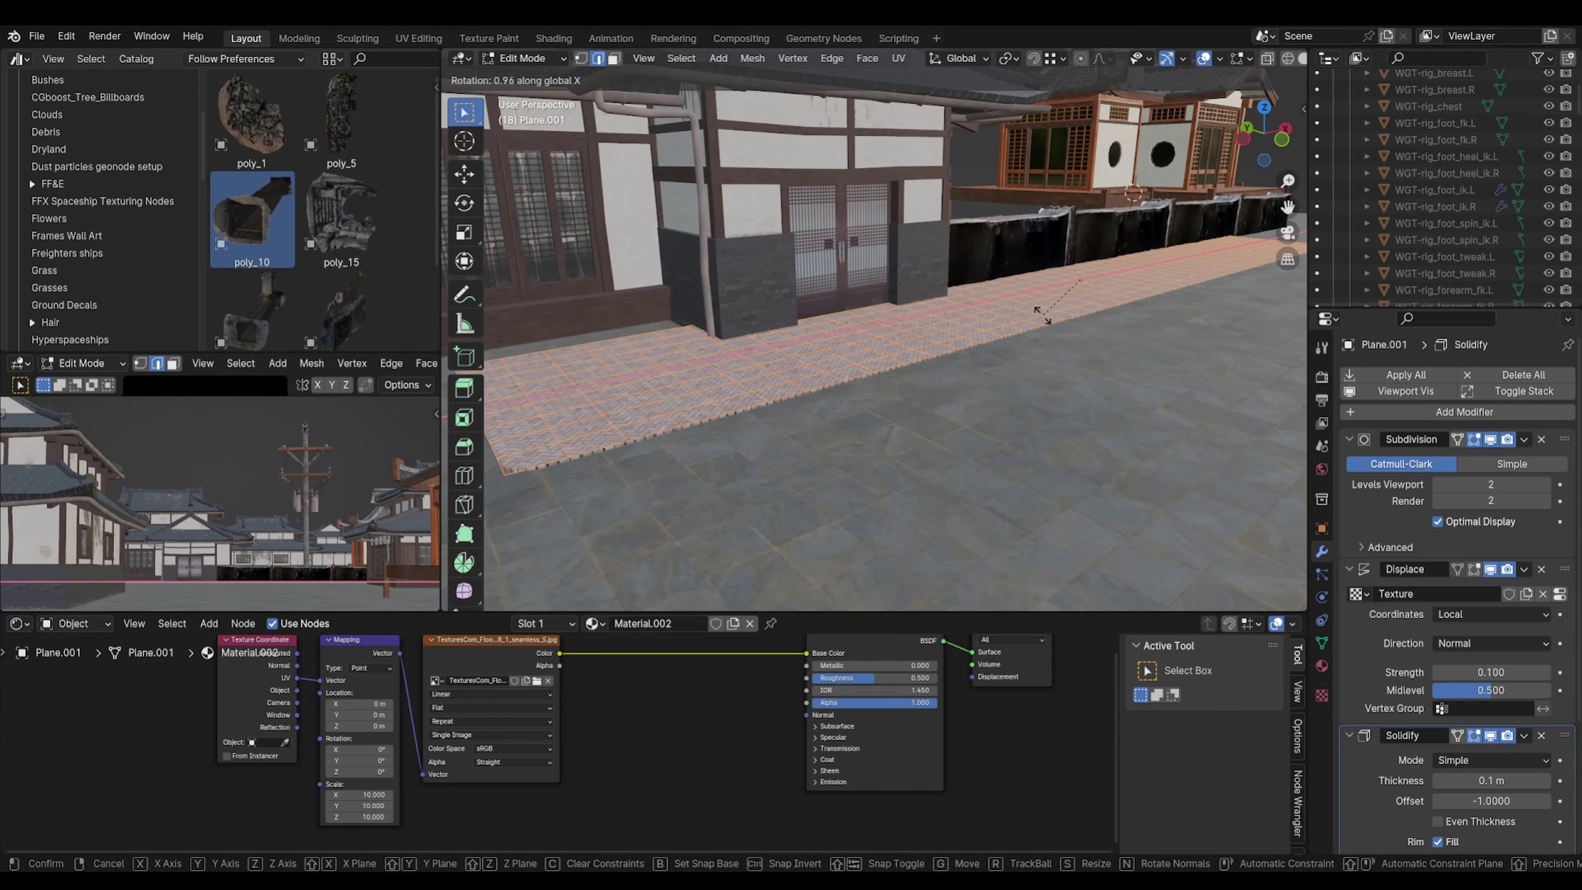
pyautogui.click(1043, 314)
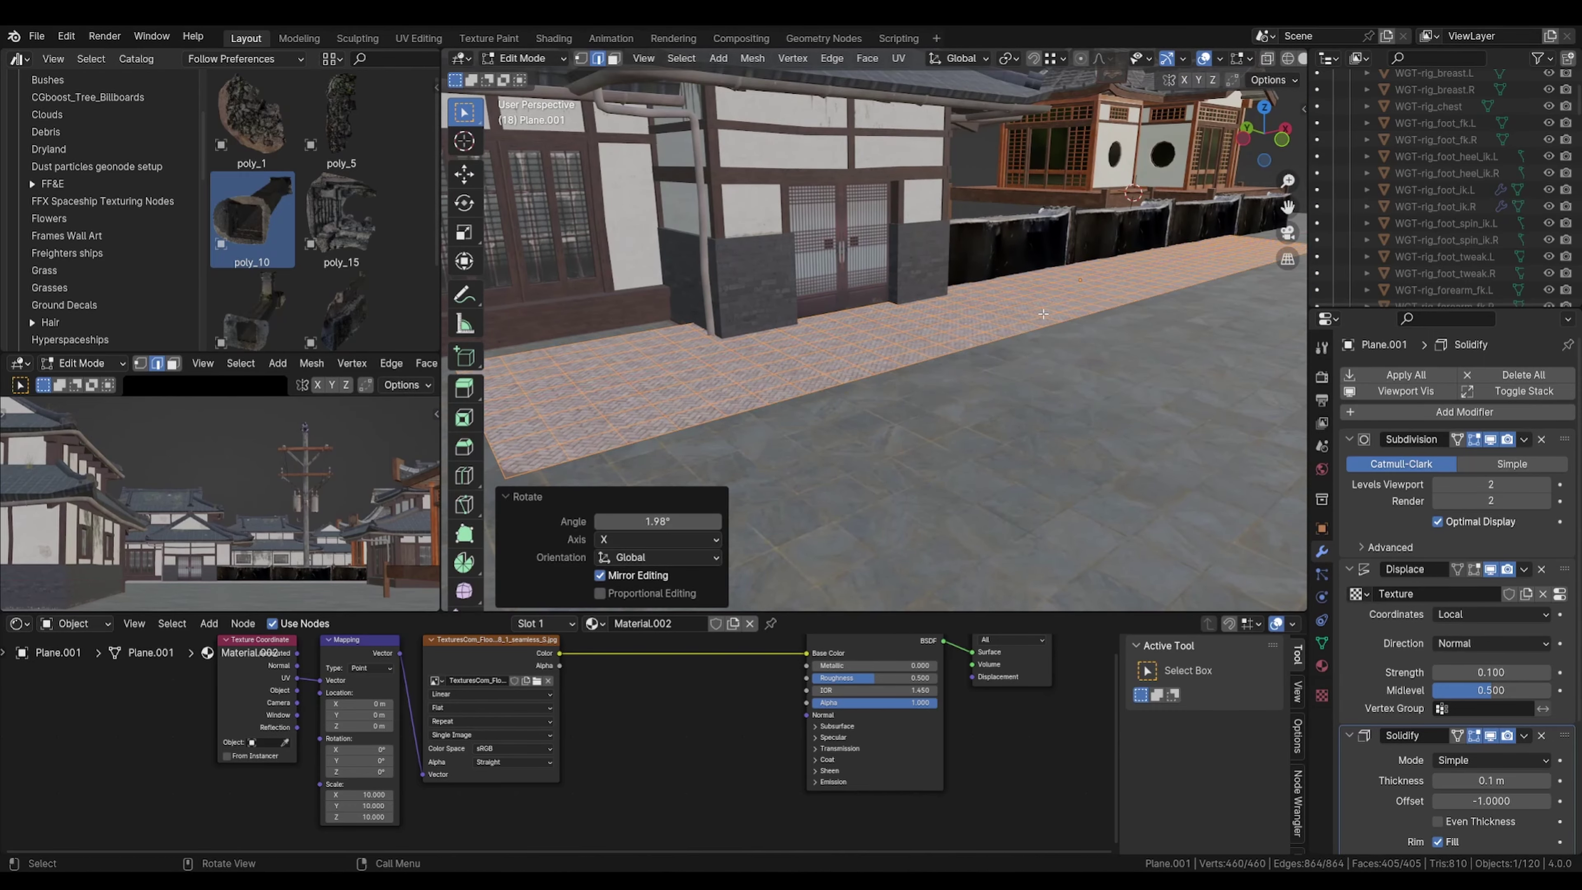
pyautogui.press('Tab')
pyautogui.press('Tab')
pyautogui.press('s')
pyautogui.press('z')
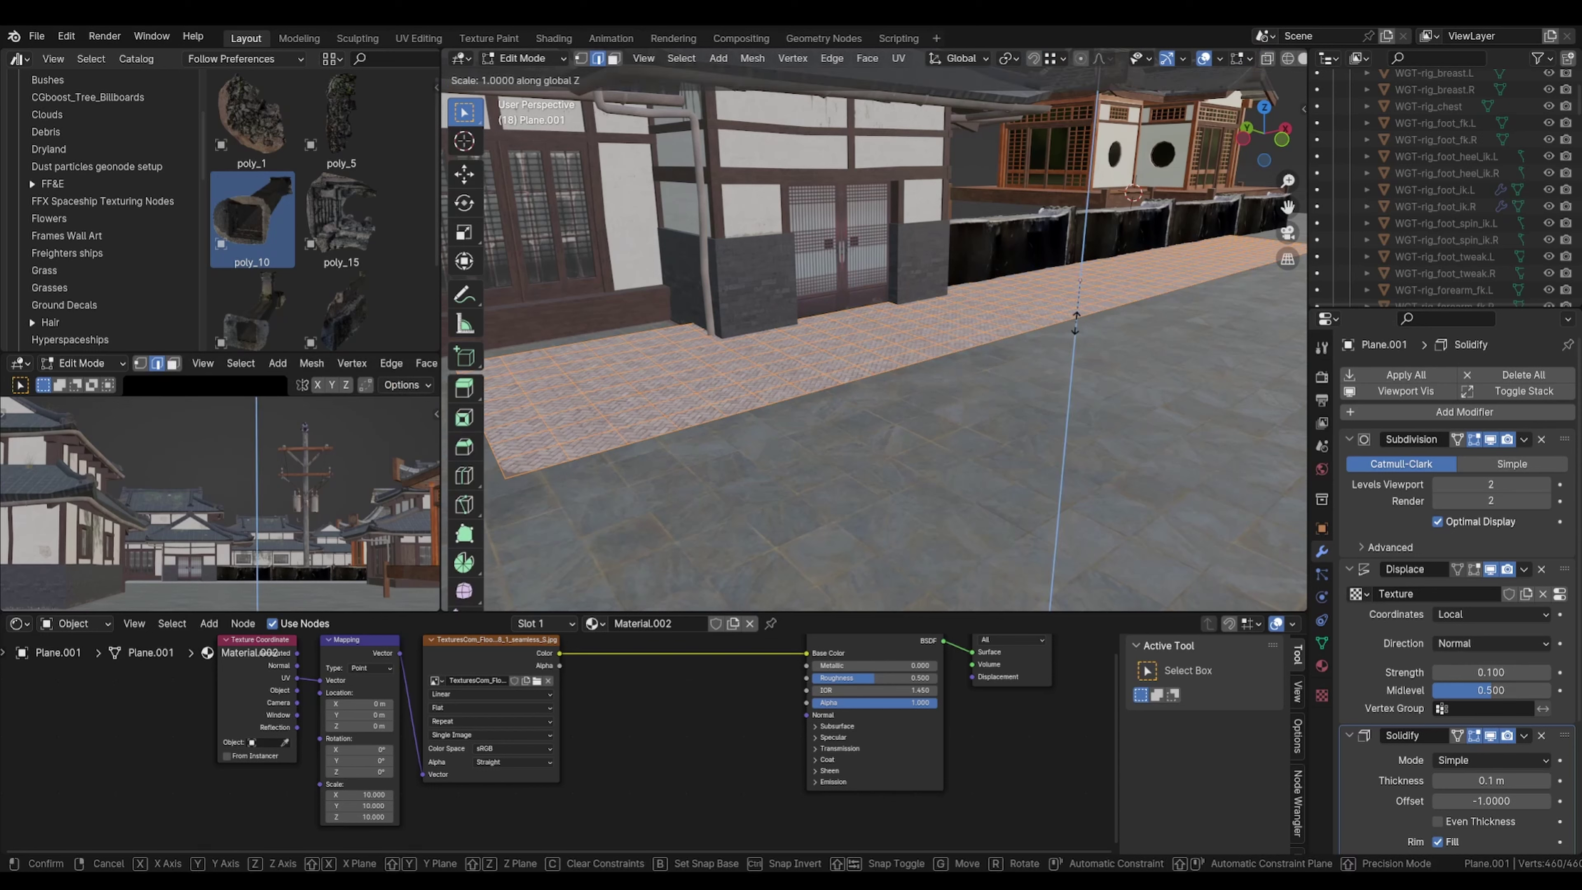
pyautogui.rightClick(1089, 330)
pyautogui.press('Tab')
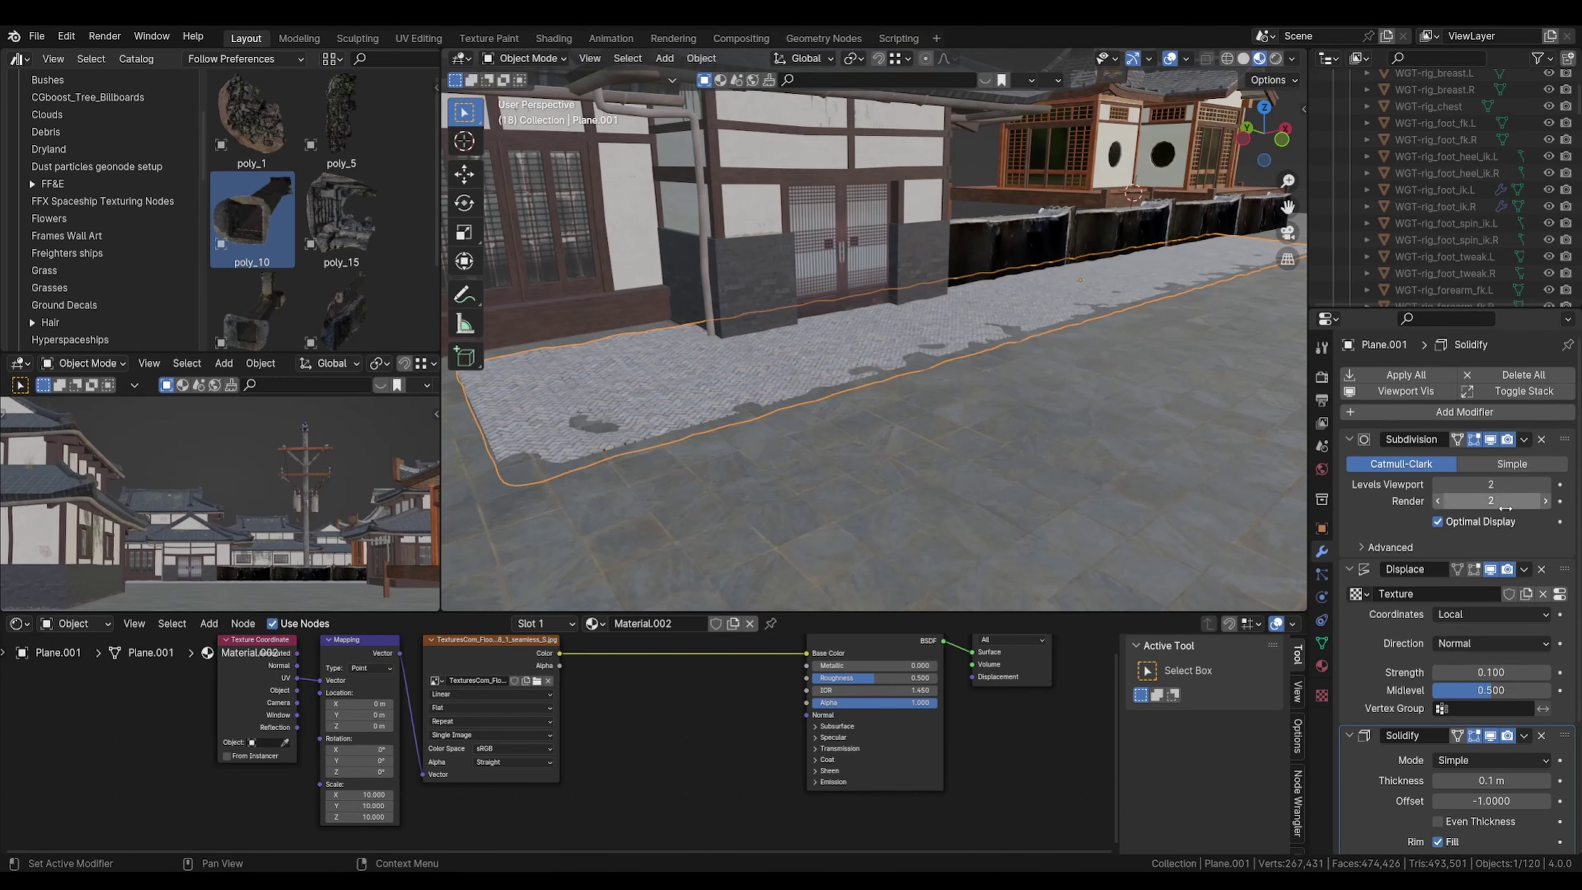
# Step: Set the paved strip's Solidify thickness to 0.15 m and raise the strip about 0.05 m above the ground
pyautogui.scroll(-5, 1520, 692)
pyautogui.click(1505, 610)
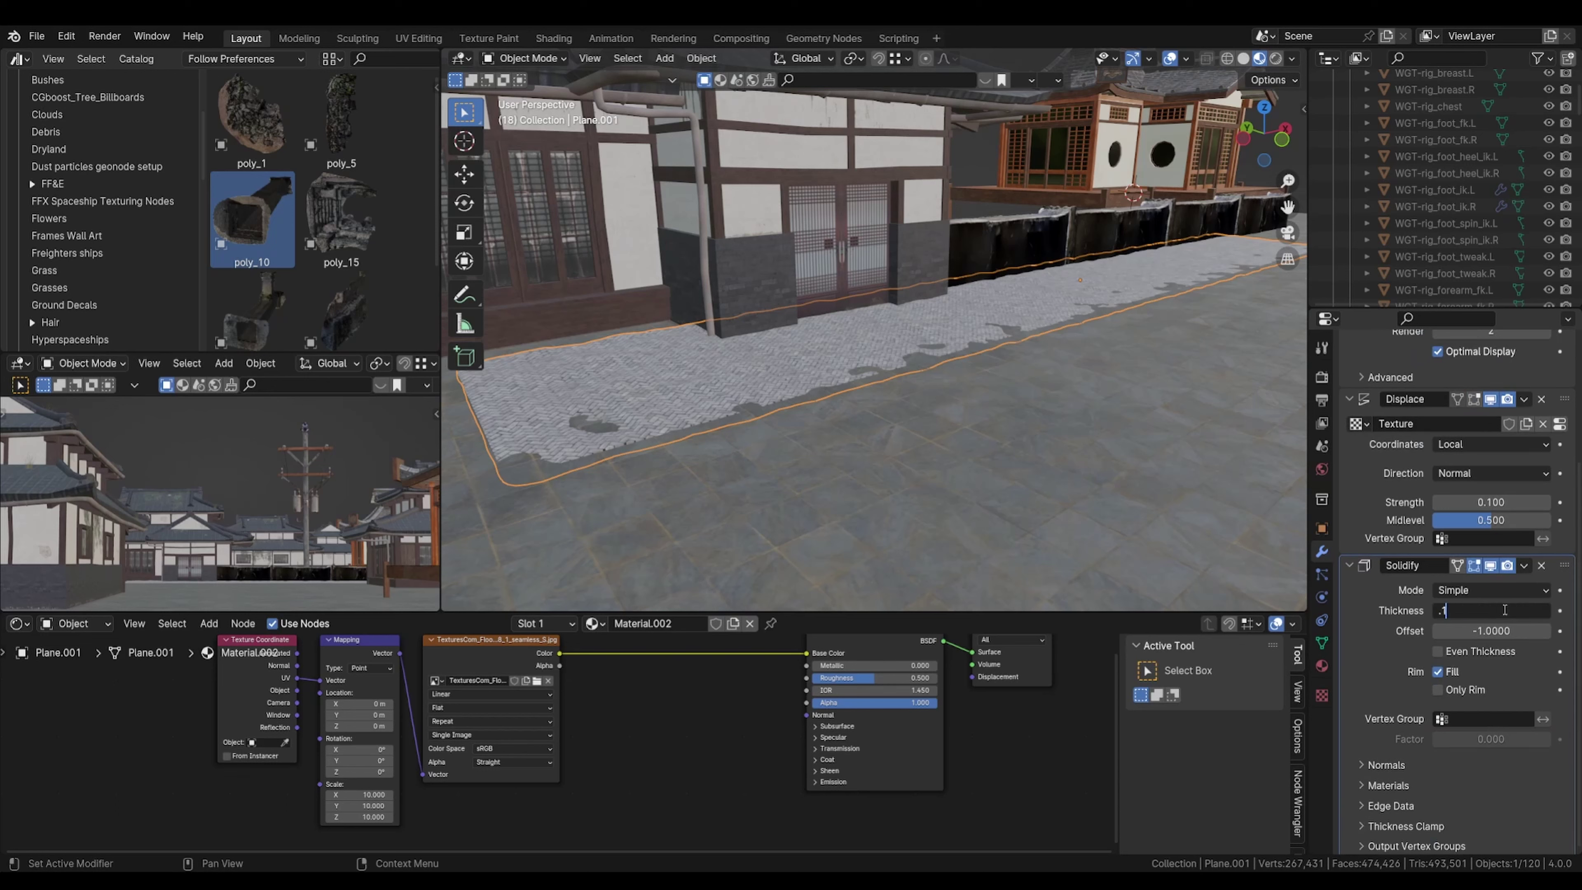
pyautogui.press('Return')
pyautogui.press('g')
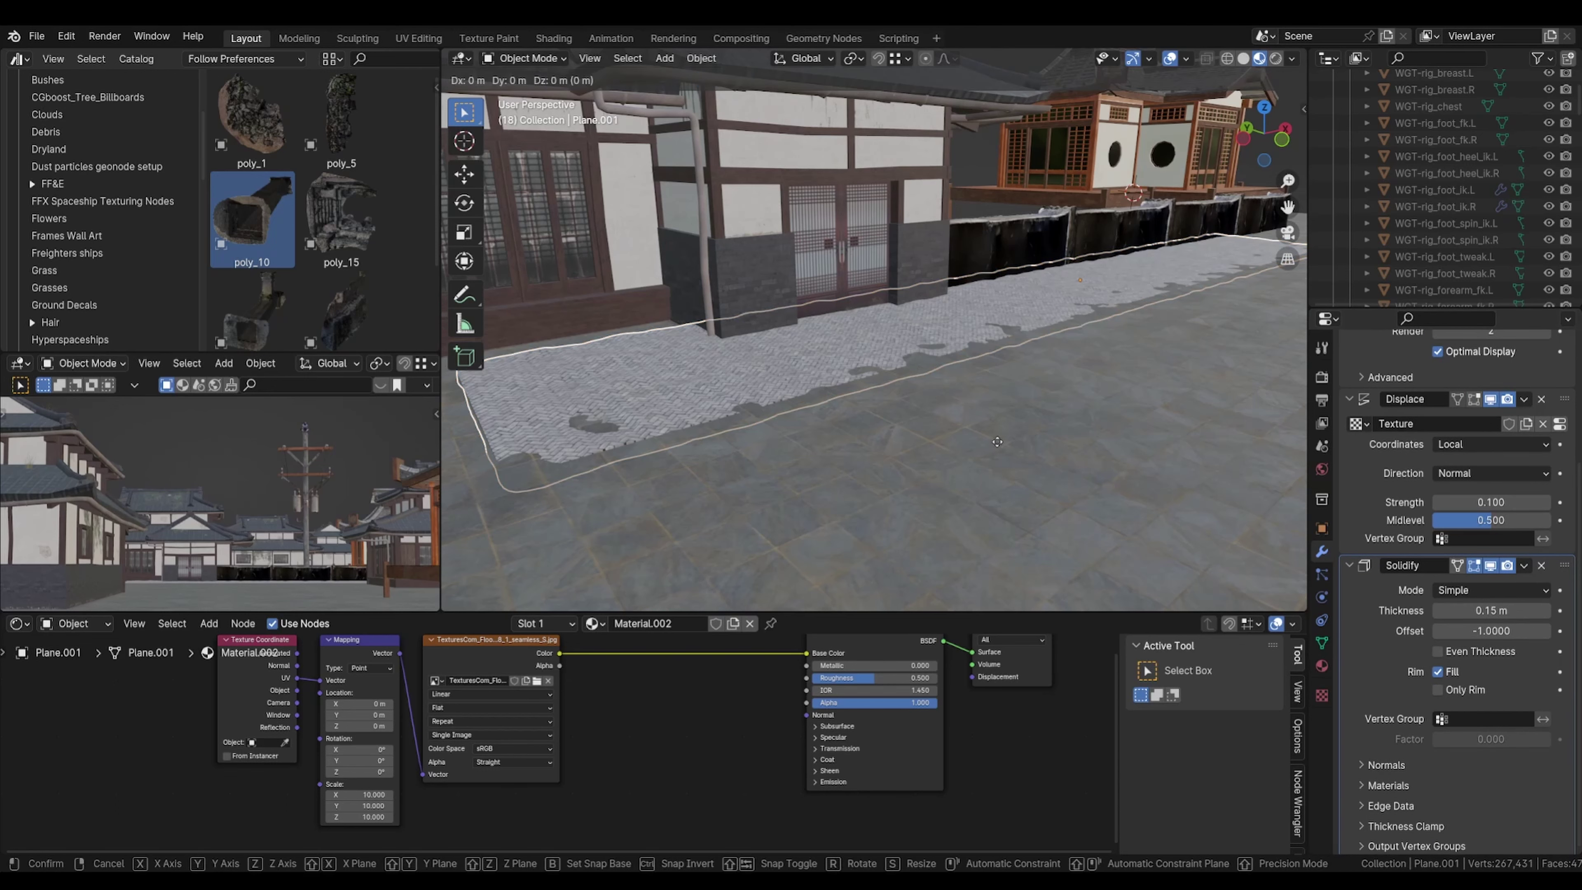
pyautogui.click(998, 440)
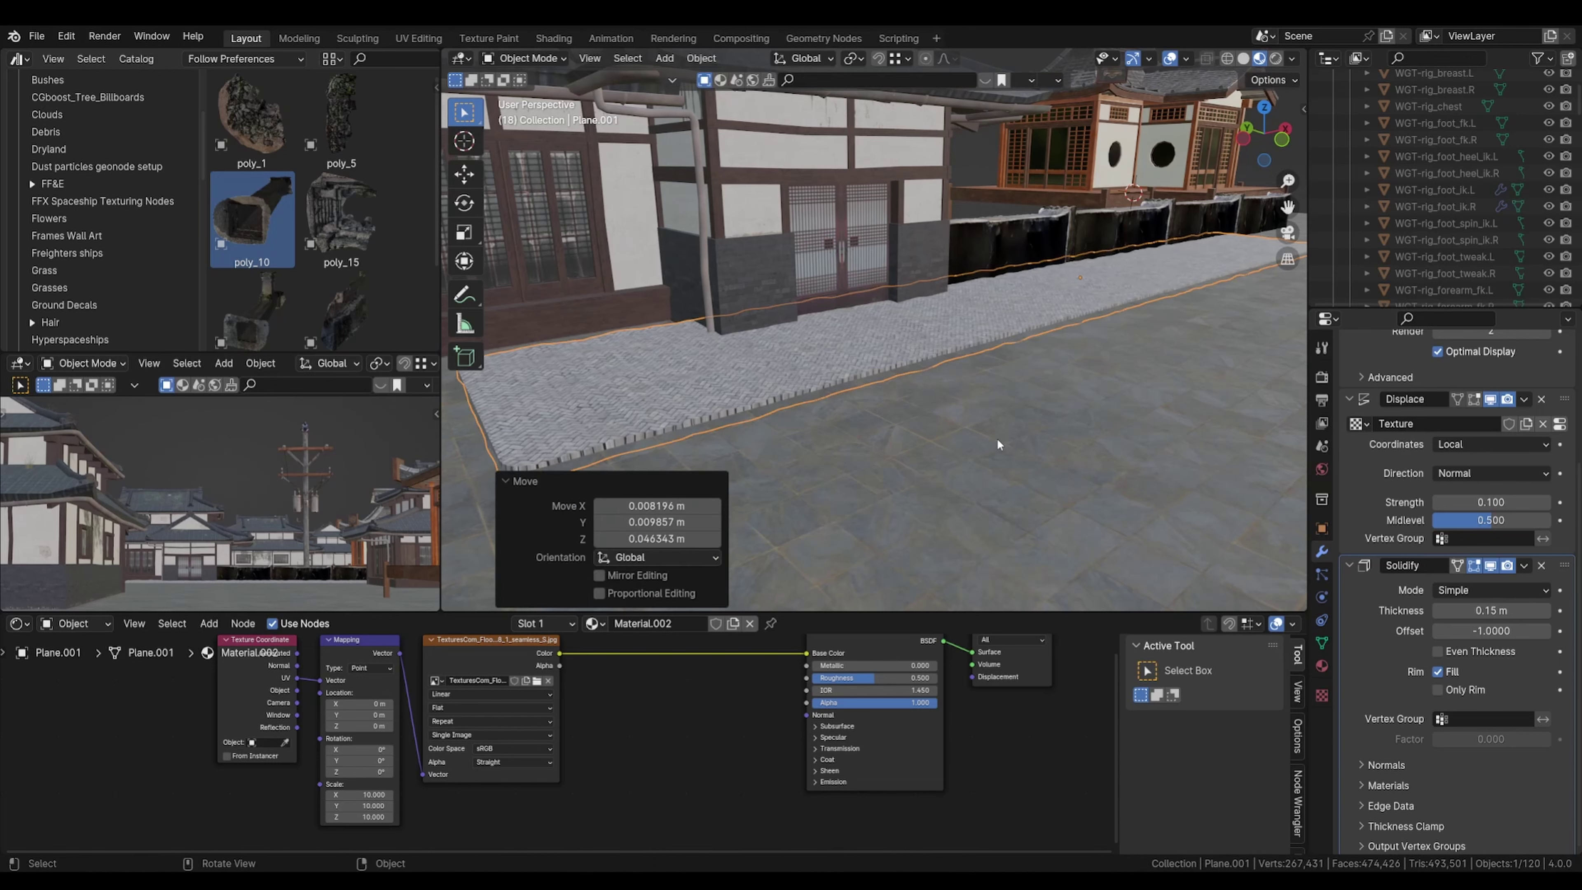
pyautogui.hotkey('alt', 'a')
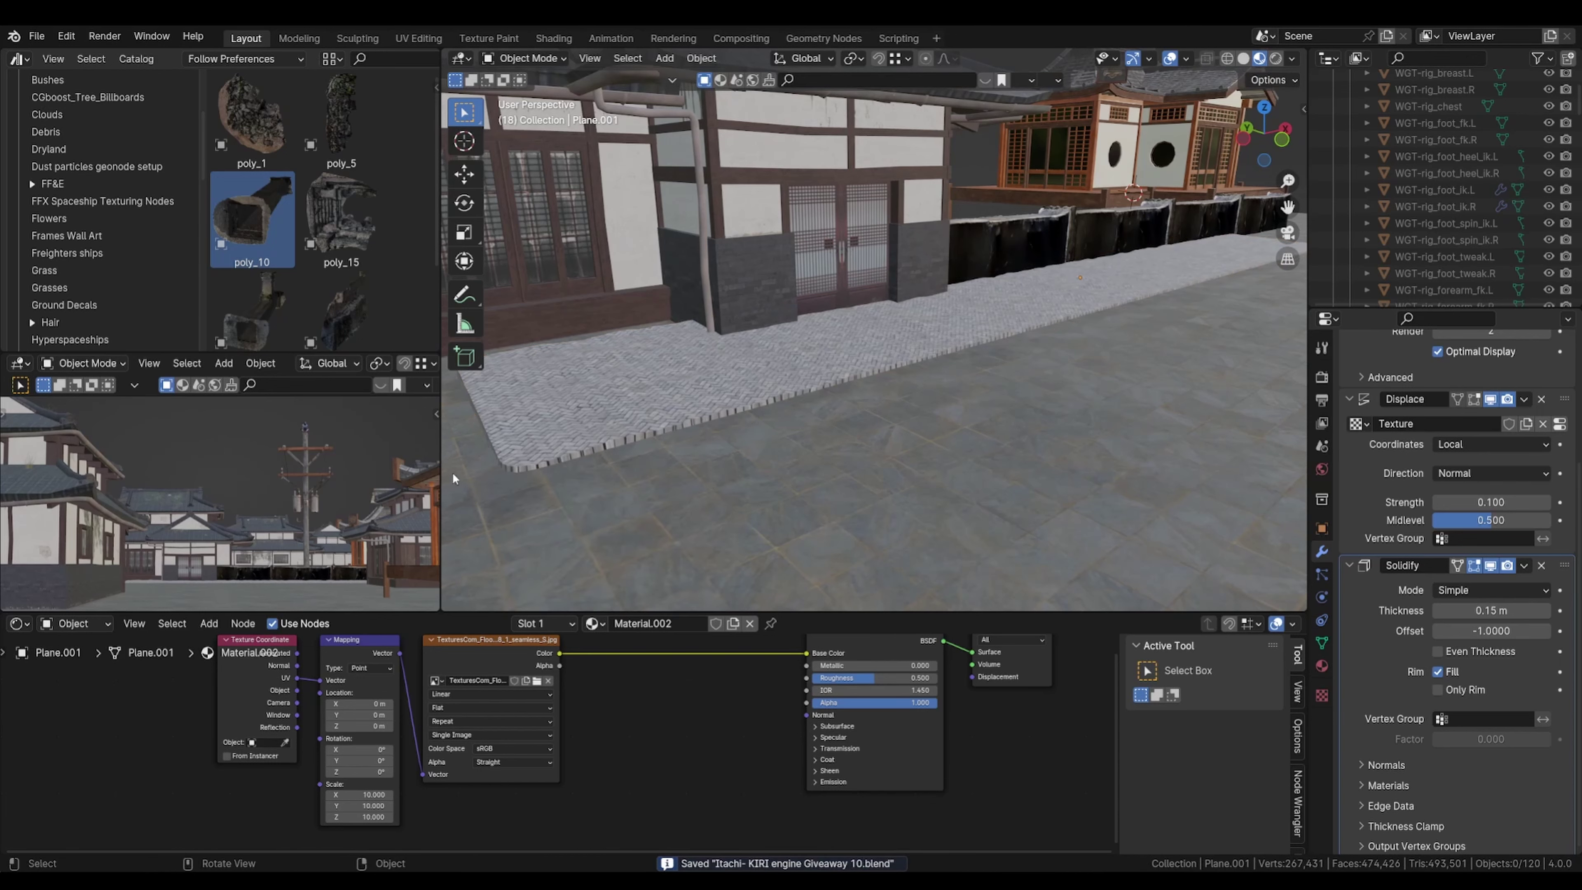
# Step: Search all asset catalogs for "tree" and look through the models for one that suits the village
pyautogui.scroll(-6, 1021, 357)
pyautogui.moveTo(1022, 357)
pyautogui.mouseDown(button='middle')
pyautogui.moveTo(924, 369)
pyautogui.moveTo(1040, 368)
pyautogui.mouseUp(button='middle')
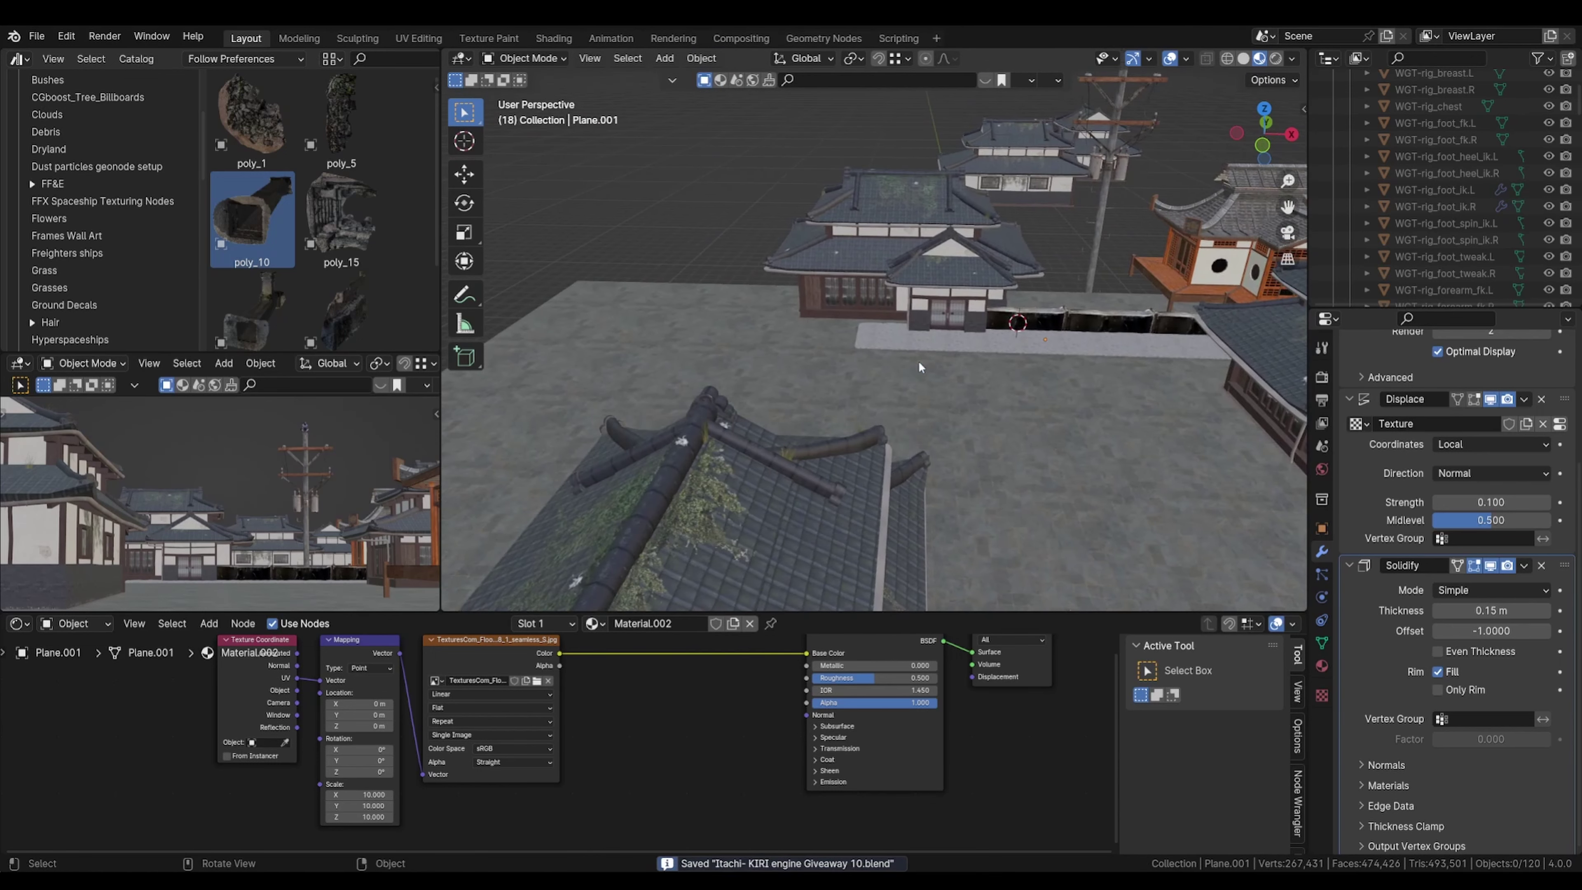
pyautogui.keyDown('shift'); pyautogui.moveTo(918, 361); pyautogui.dragTo(915, 324, button='middle'); pyautogui.keyUp('shift')
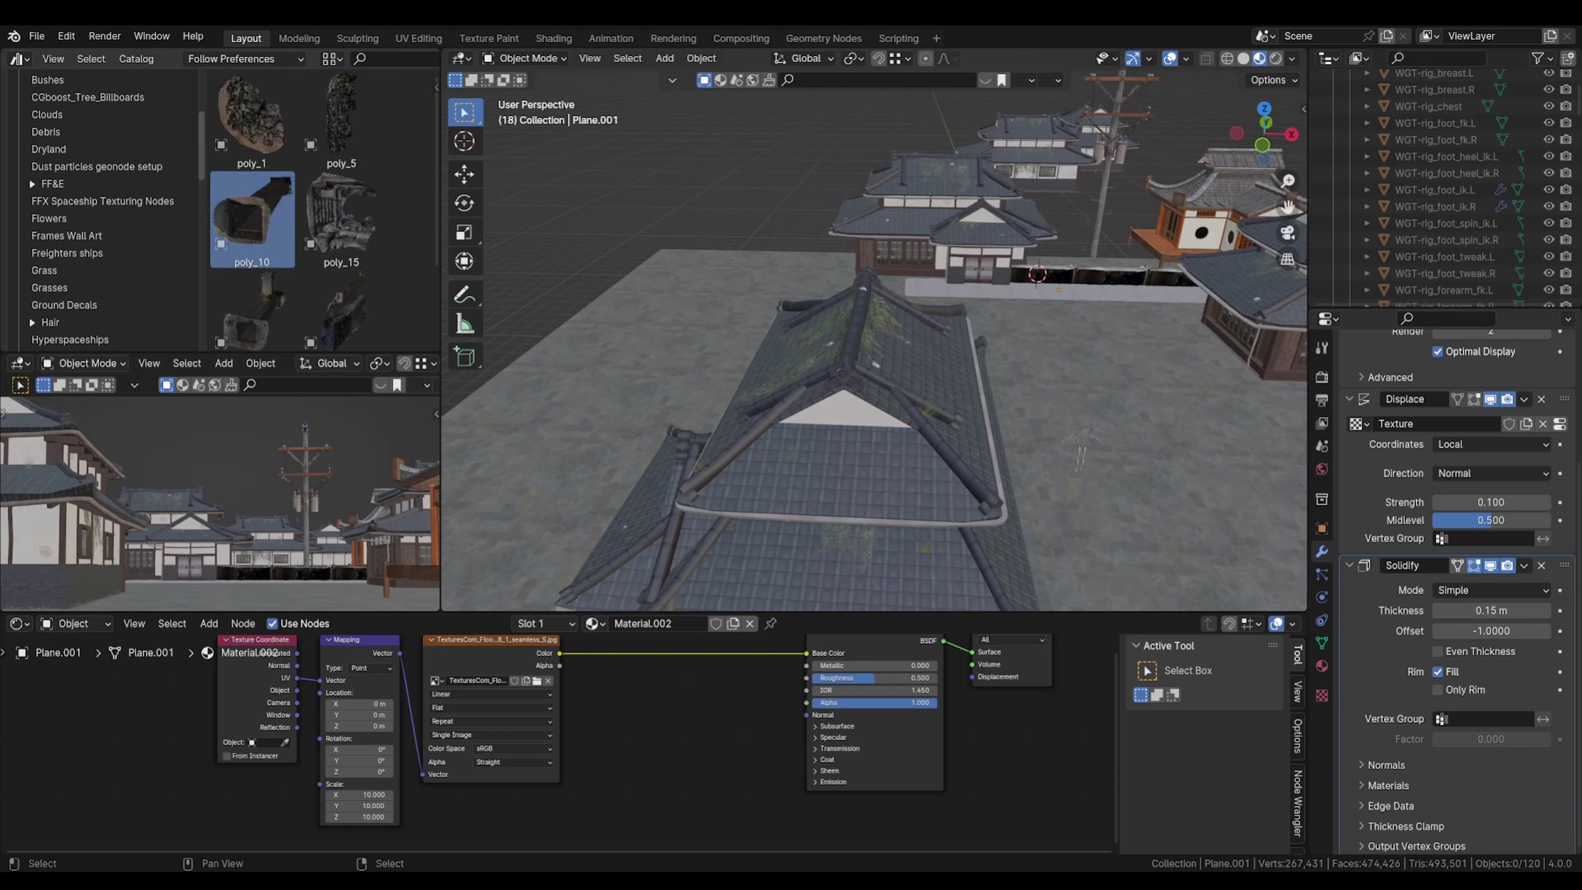
pyautogui.scroll(5, 100, 206)
pyautogui.click(34, 112)
pyautogui.click(408, 57)
pyautogui.write('t')
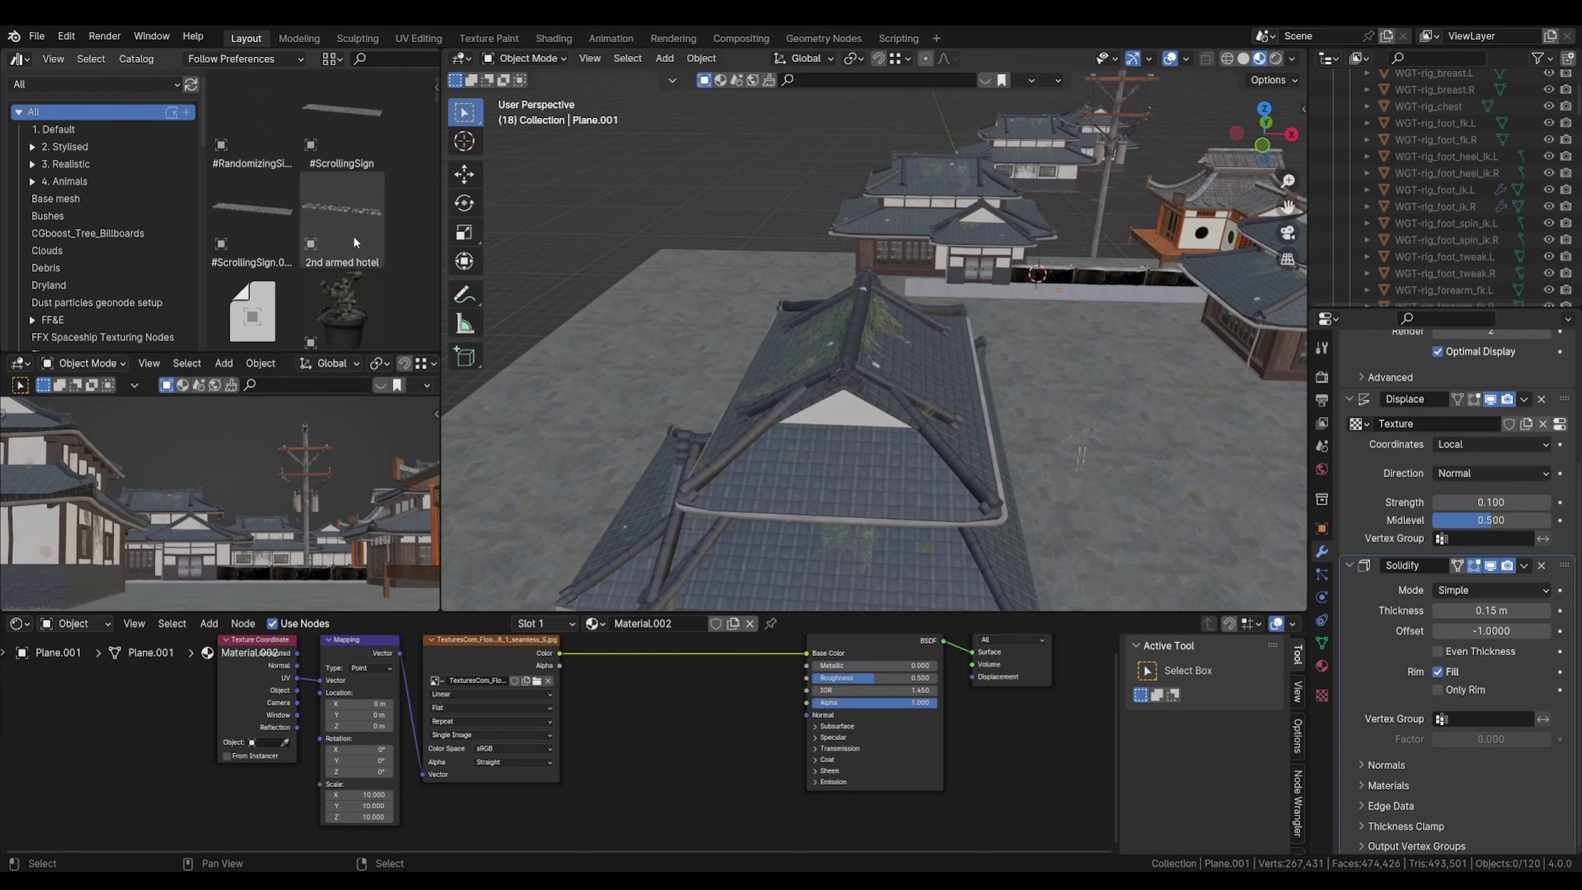
pyautogui.write('ree')
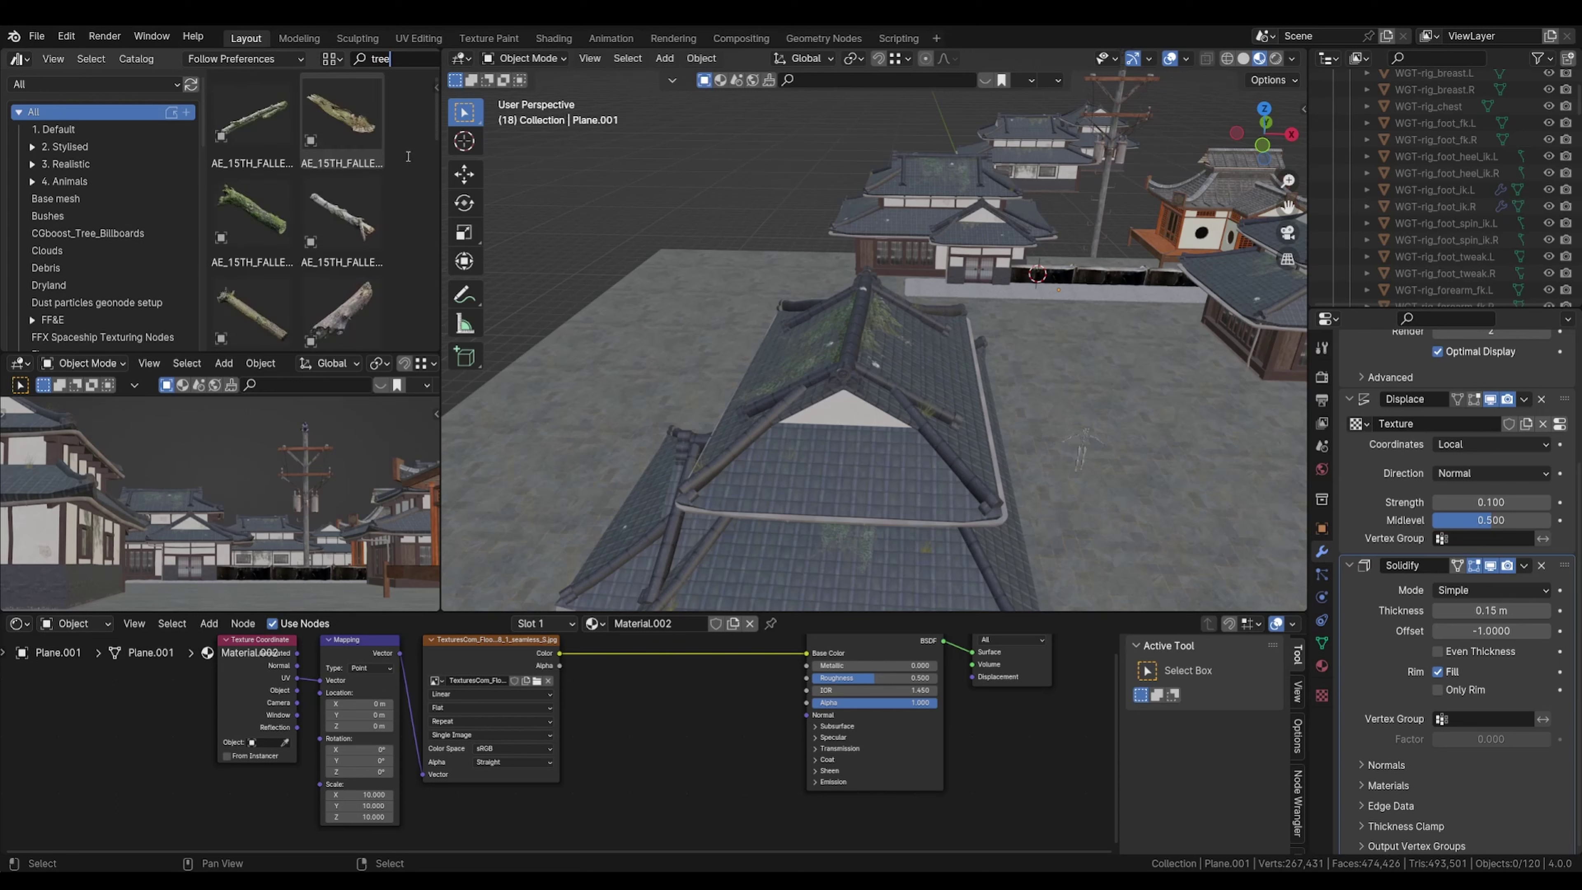
pyautogui.press('BackSpace')
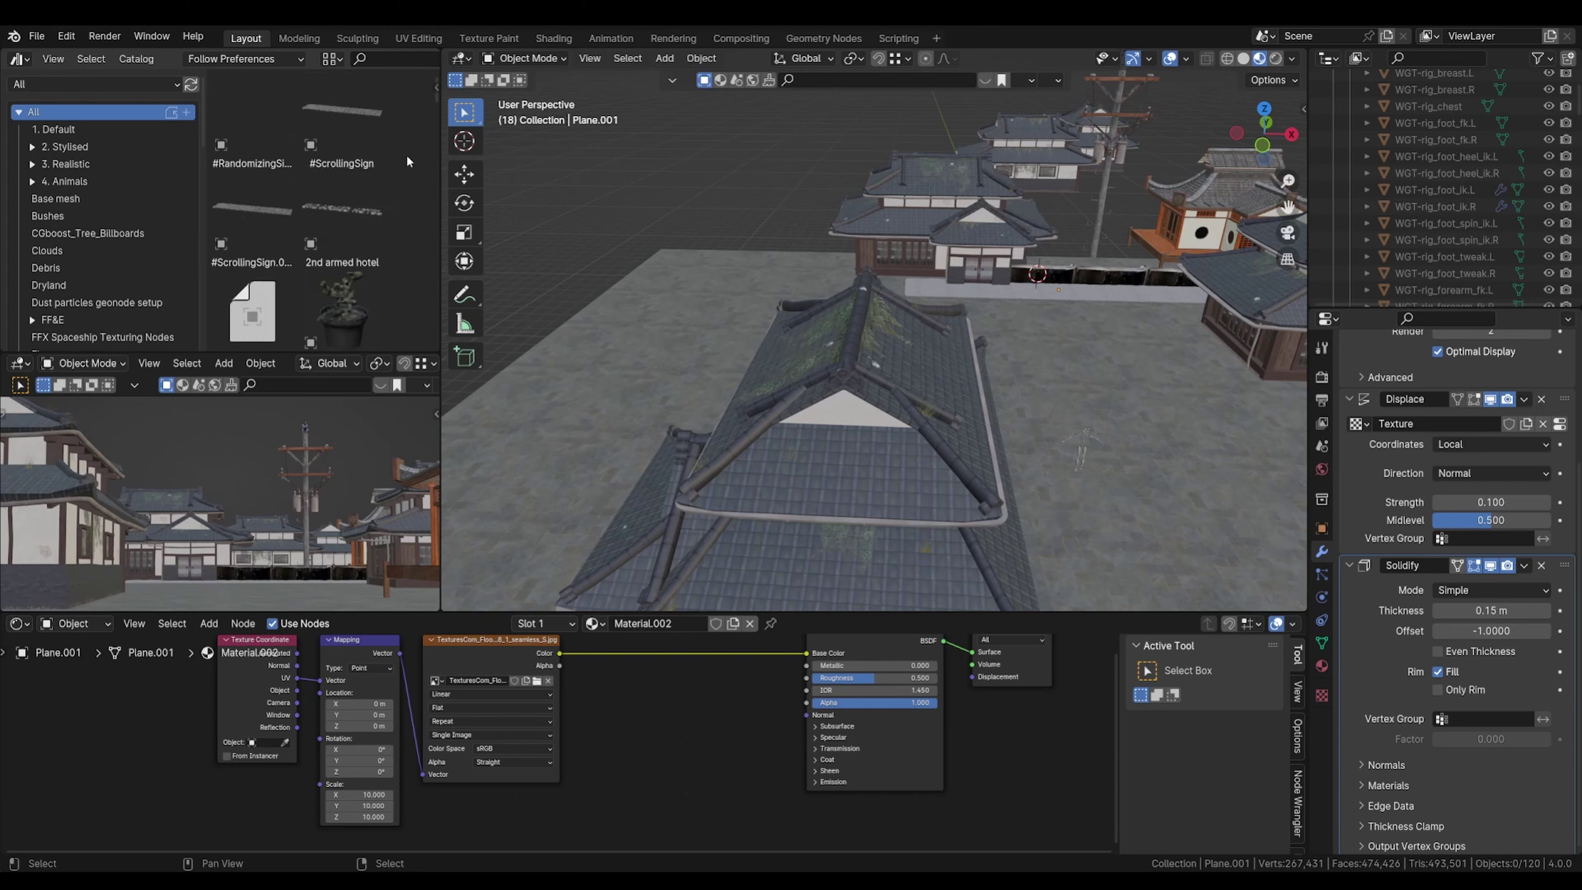
pyautogui.press('BackSpace')
pyautogui.write('ee')
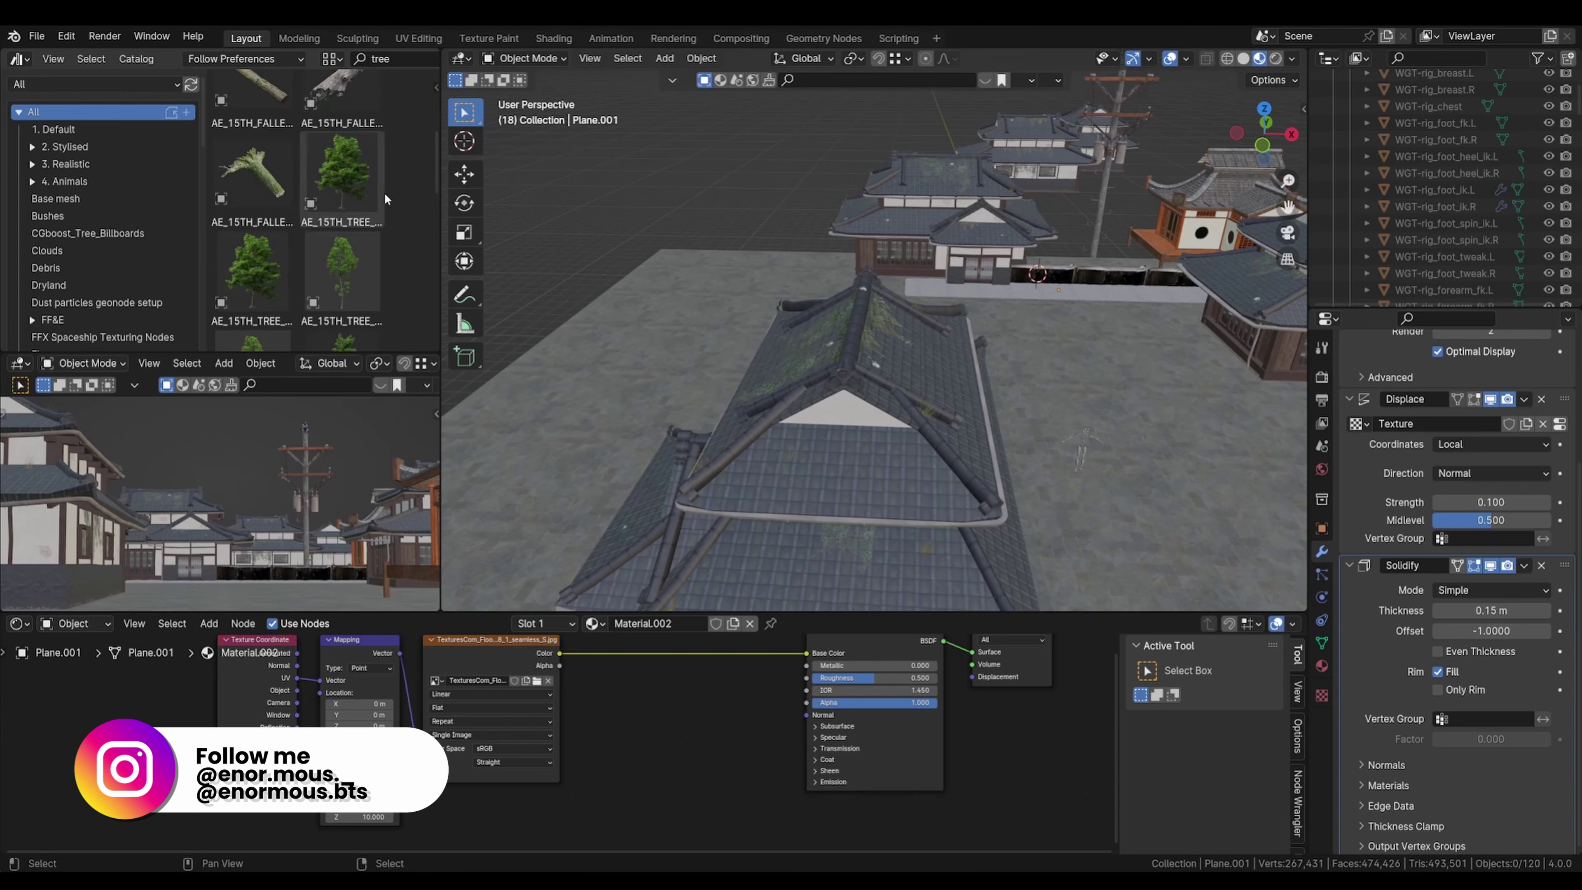
pyautogui.scroll(-4, 378, 212)
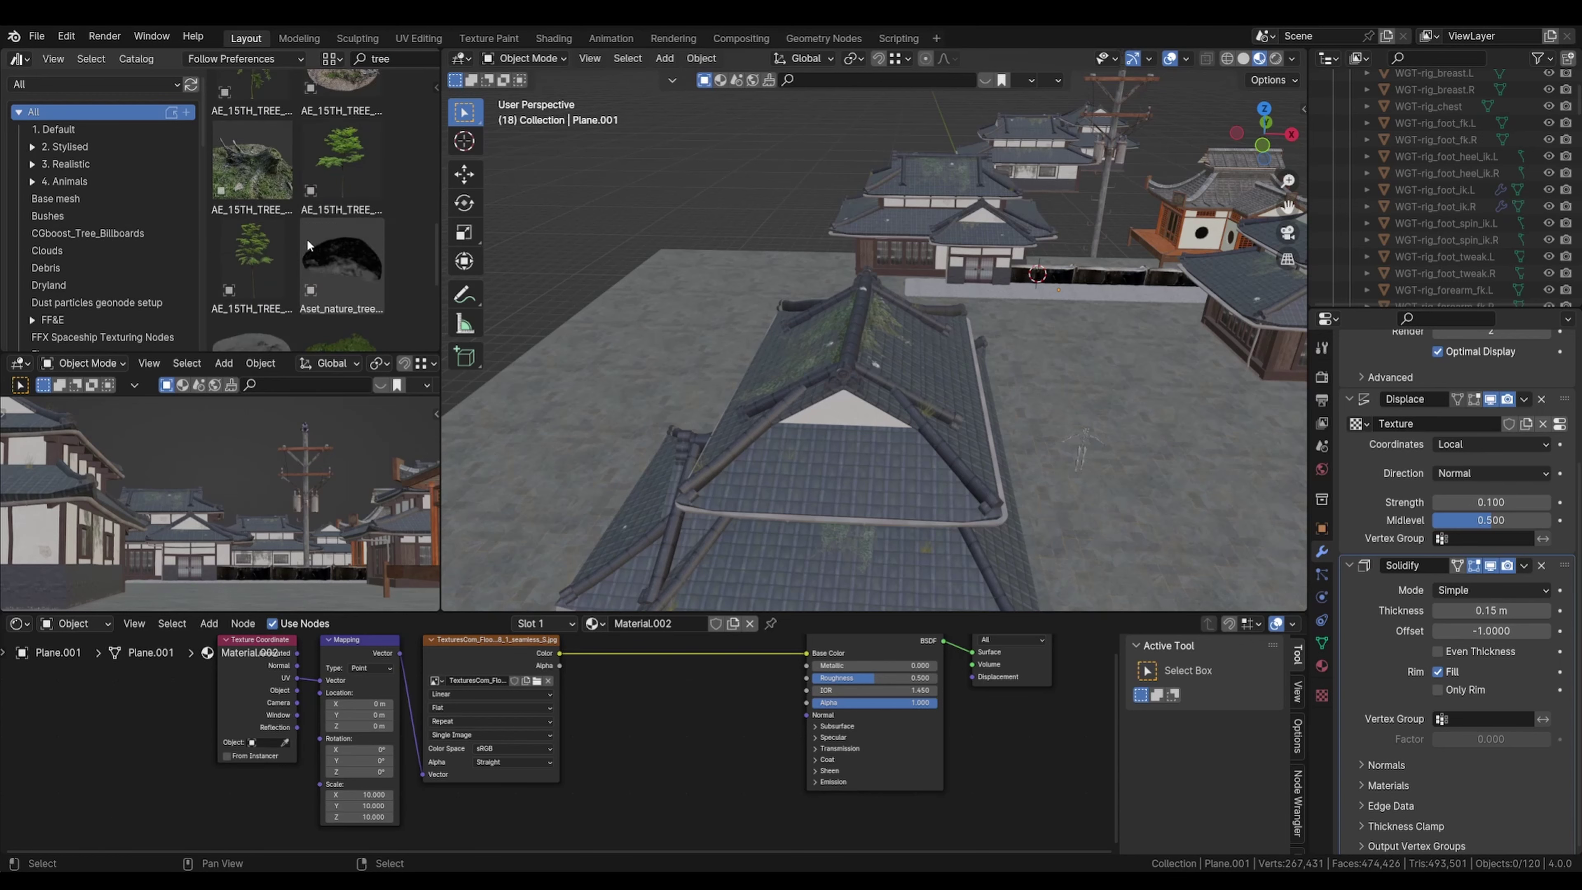
pyautogui.scroll(-3, 307, 239)
pyautogui.scroll(-3, 307, 239)
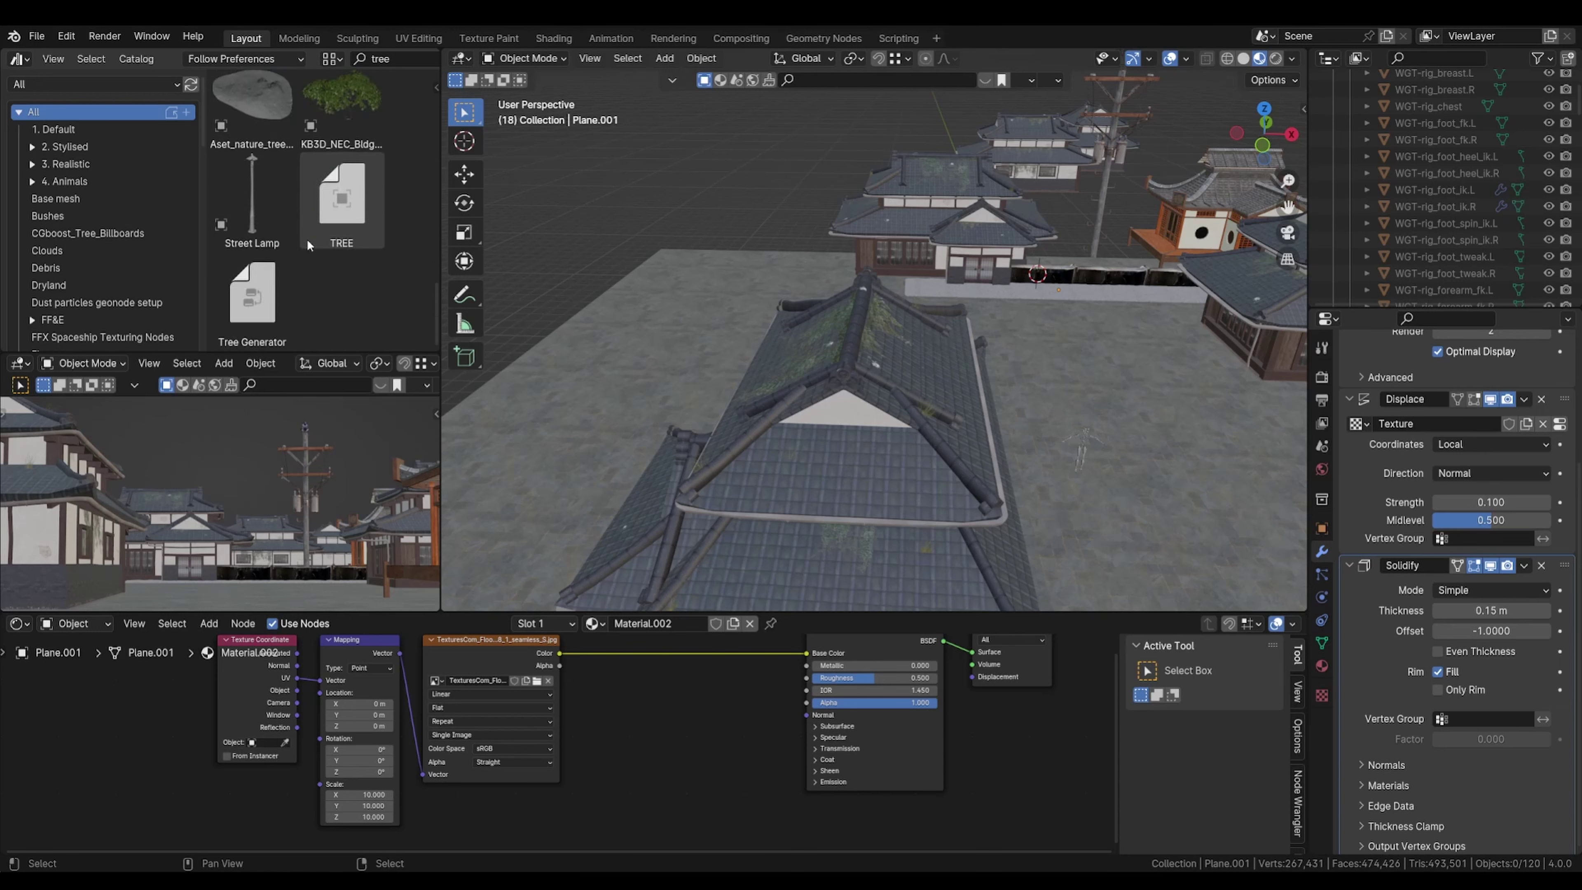
pyautogui.scroll(6, 307, 239)
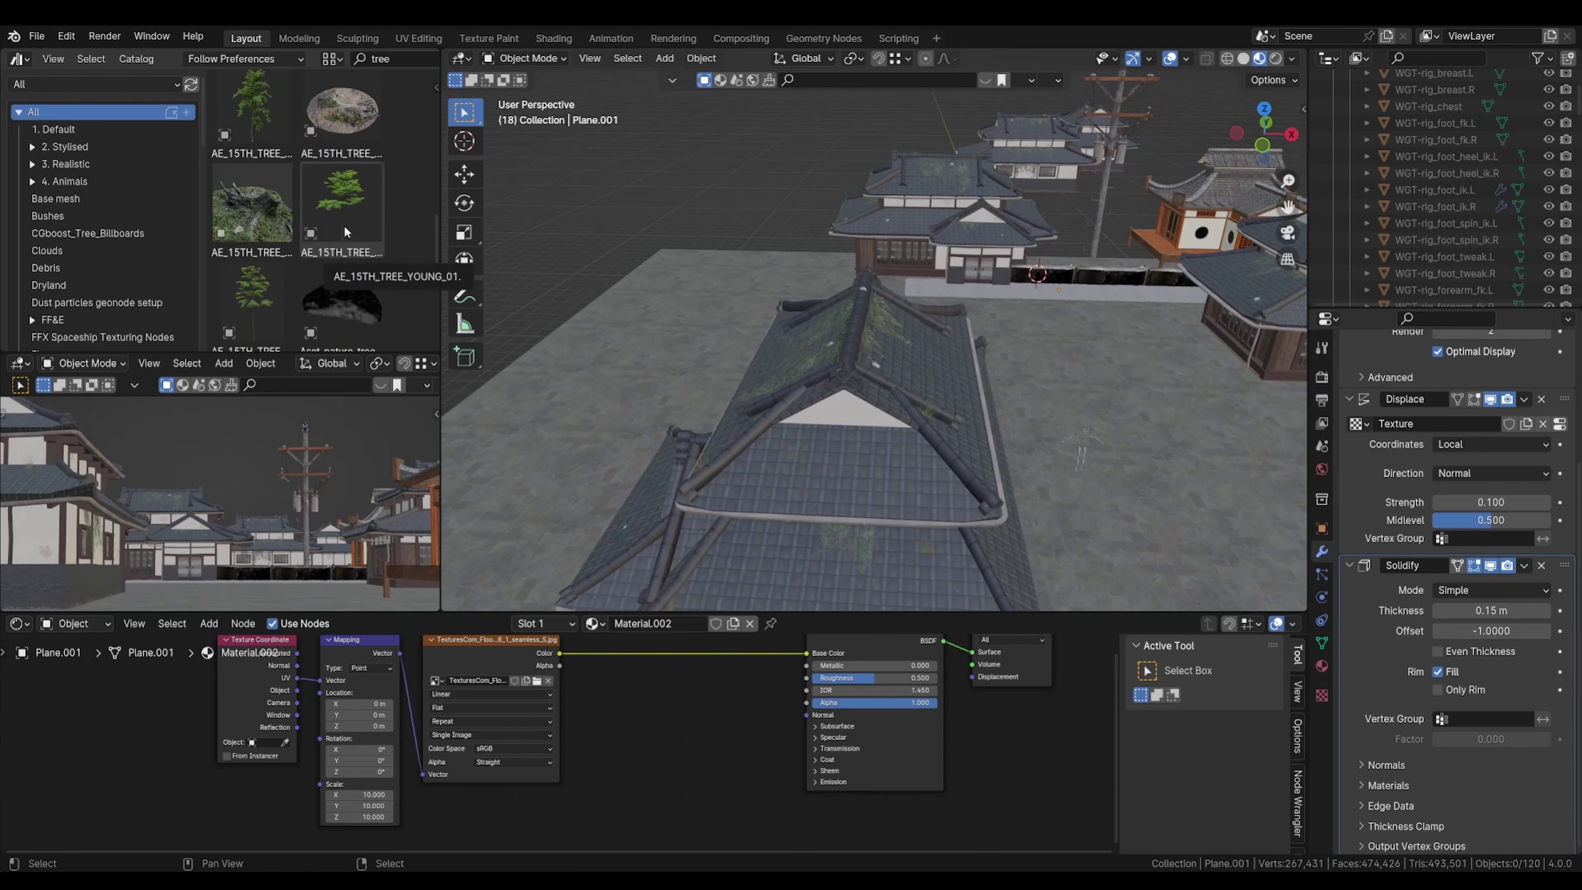
pyautogui.scroll(-5, 329, 208)
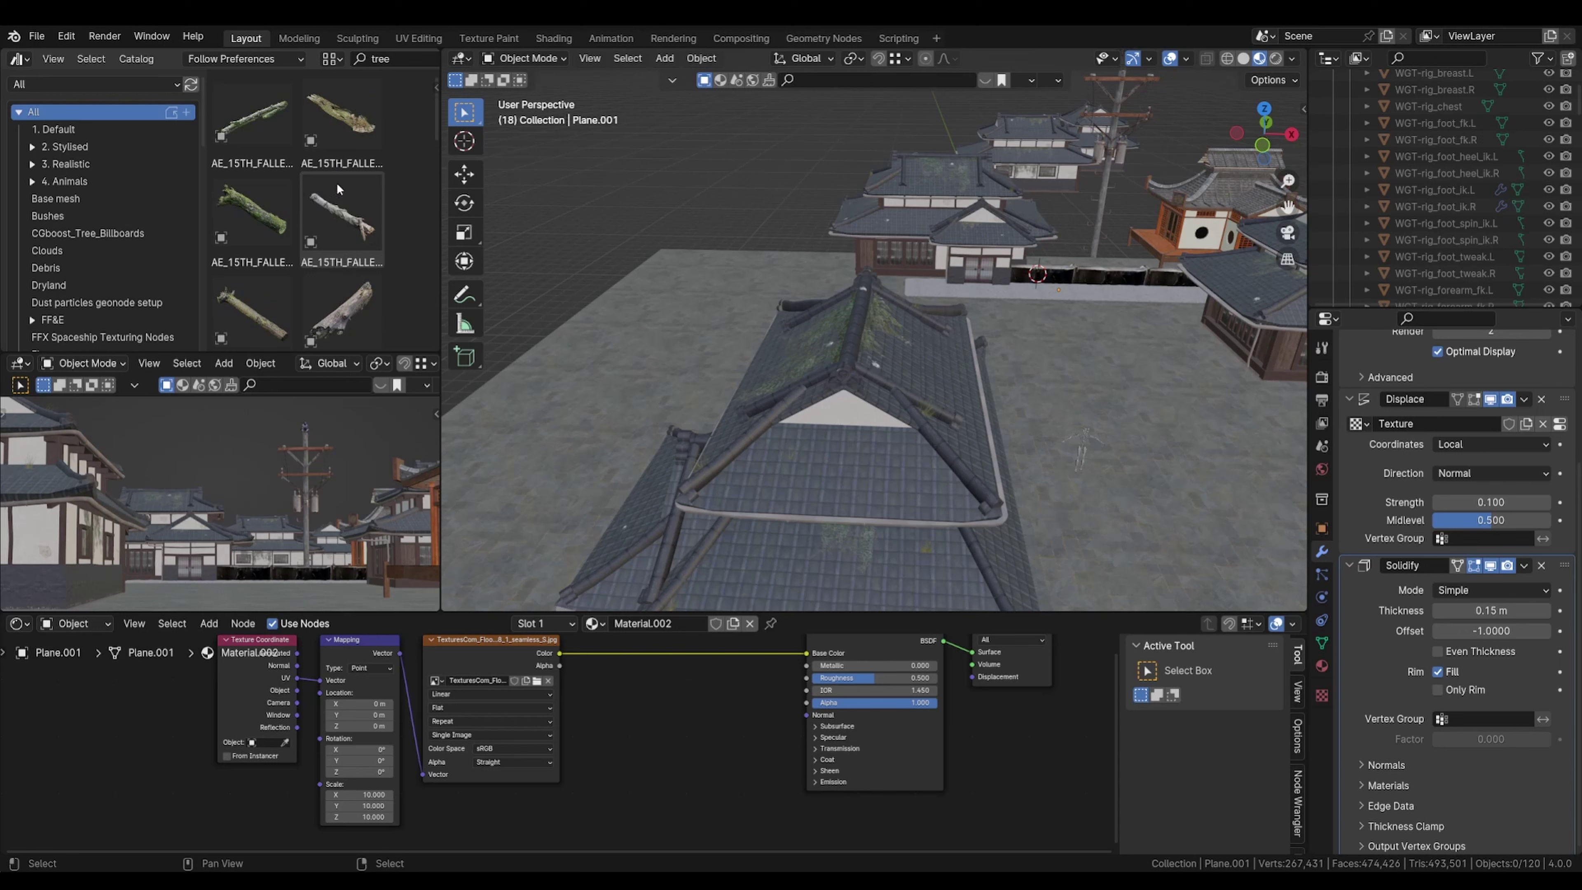
# Step: Set the asset import method to Append (Reuse Data) and search the assets for "acer"
pyautogui.click(284, 61)
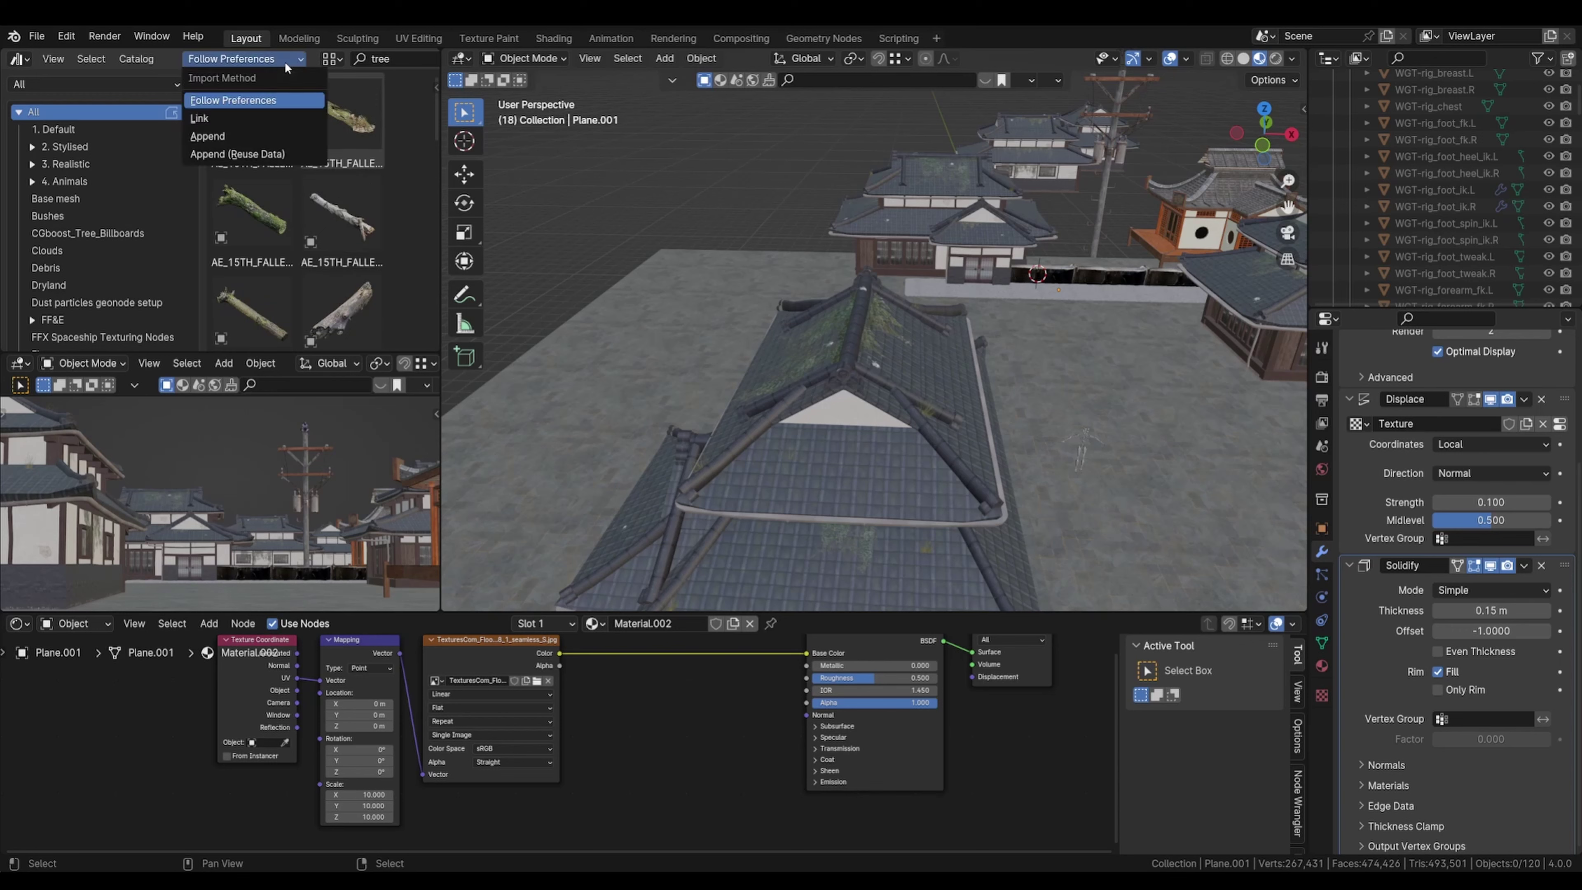
pyautogui.click(257, 152)
pyautogui.click(393, 58)
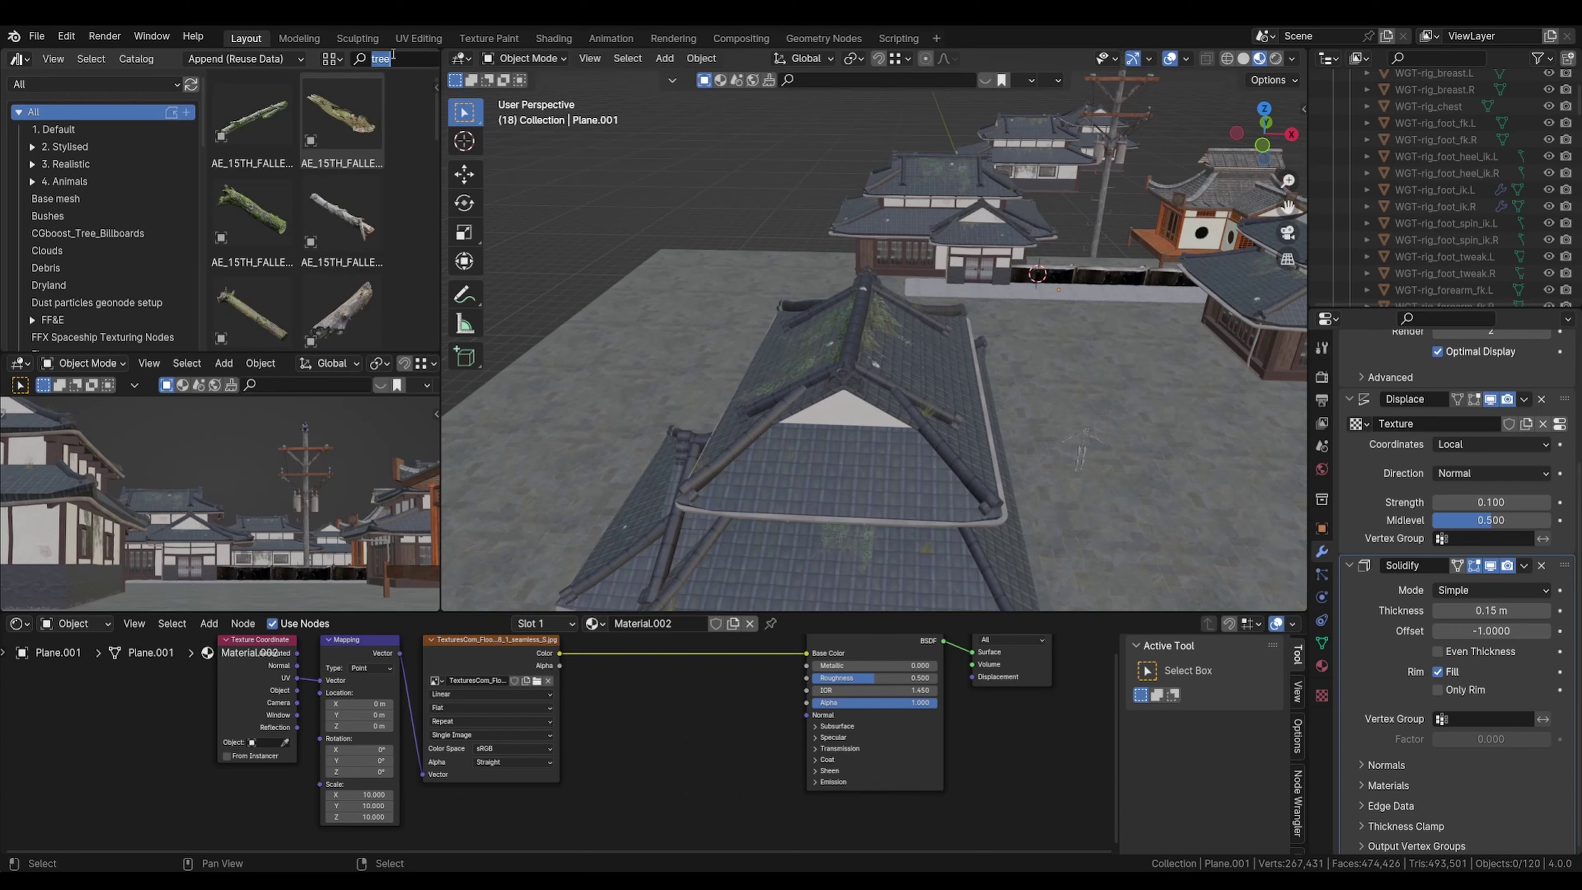
pyautogui.write('acer')
pyautogui.press('Return')
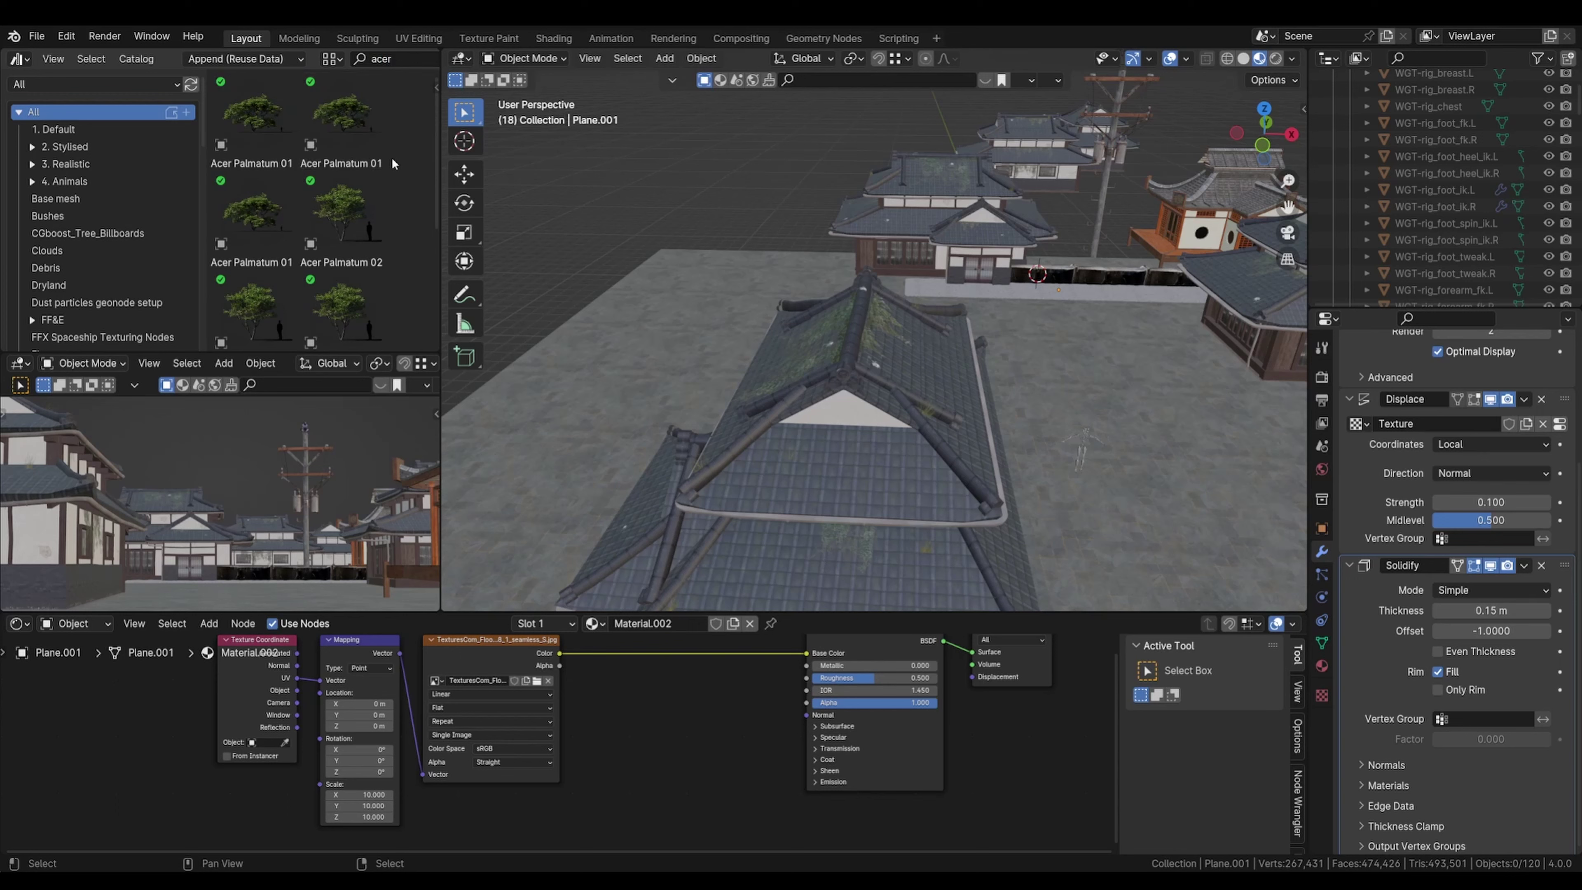
# Step: Place an Acer Palmatum 03 tree on the ground in front of the paved strip and the house entrance
pyautogui.scroll(-5, 392, 157)
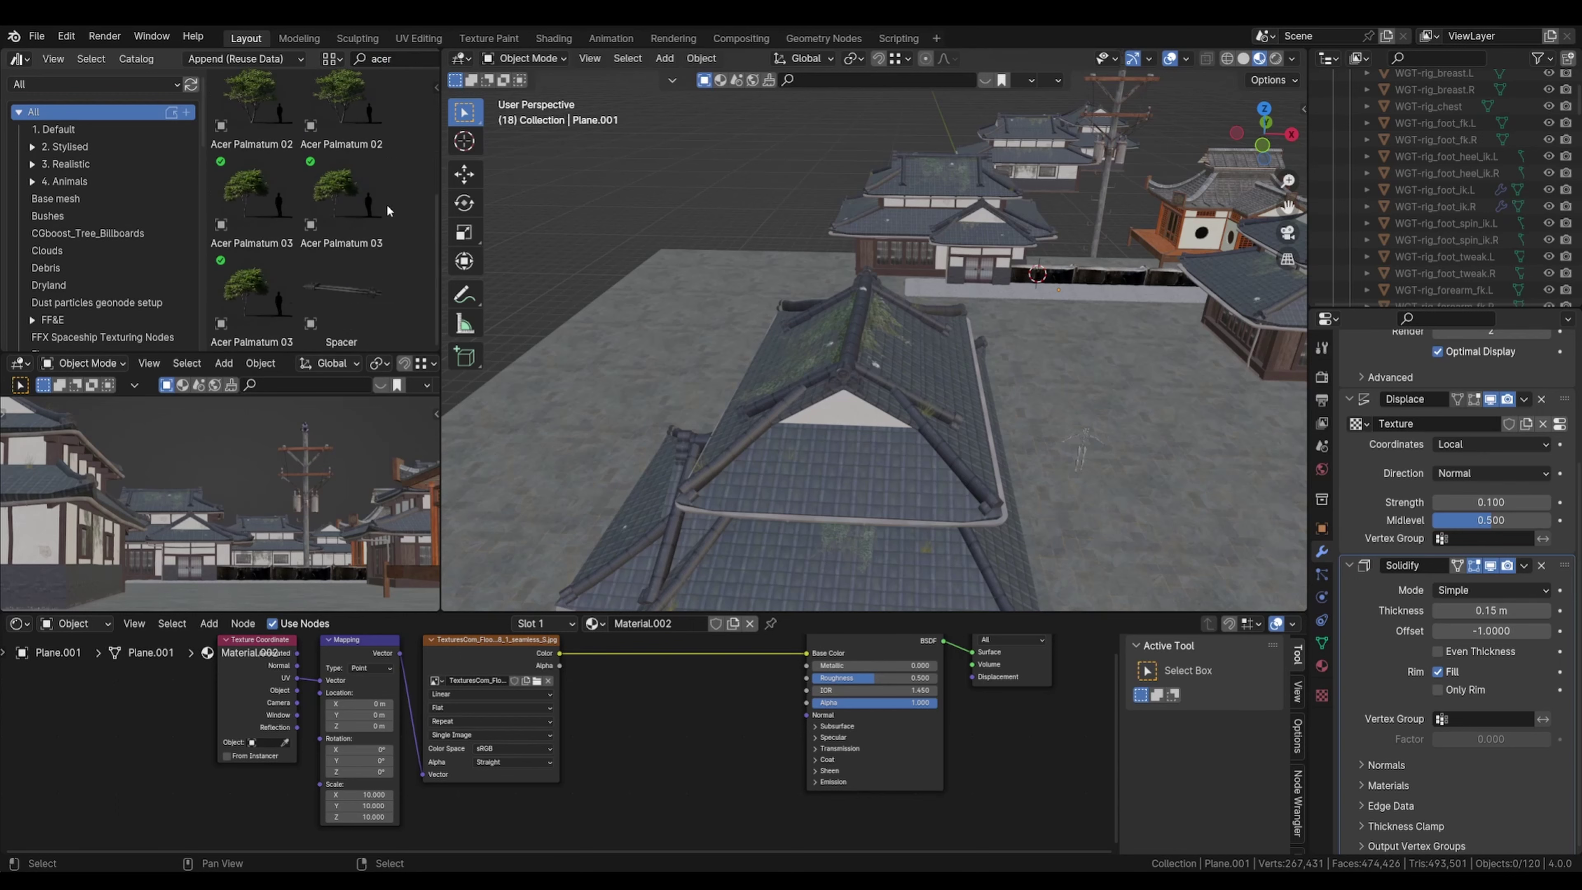
pyautogui.scroll(2, 387, 204)
pyautogui.scroll(-2, 387, 209)
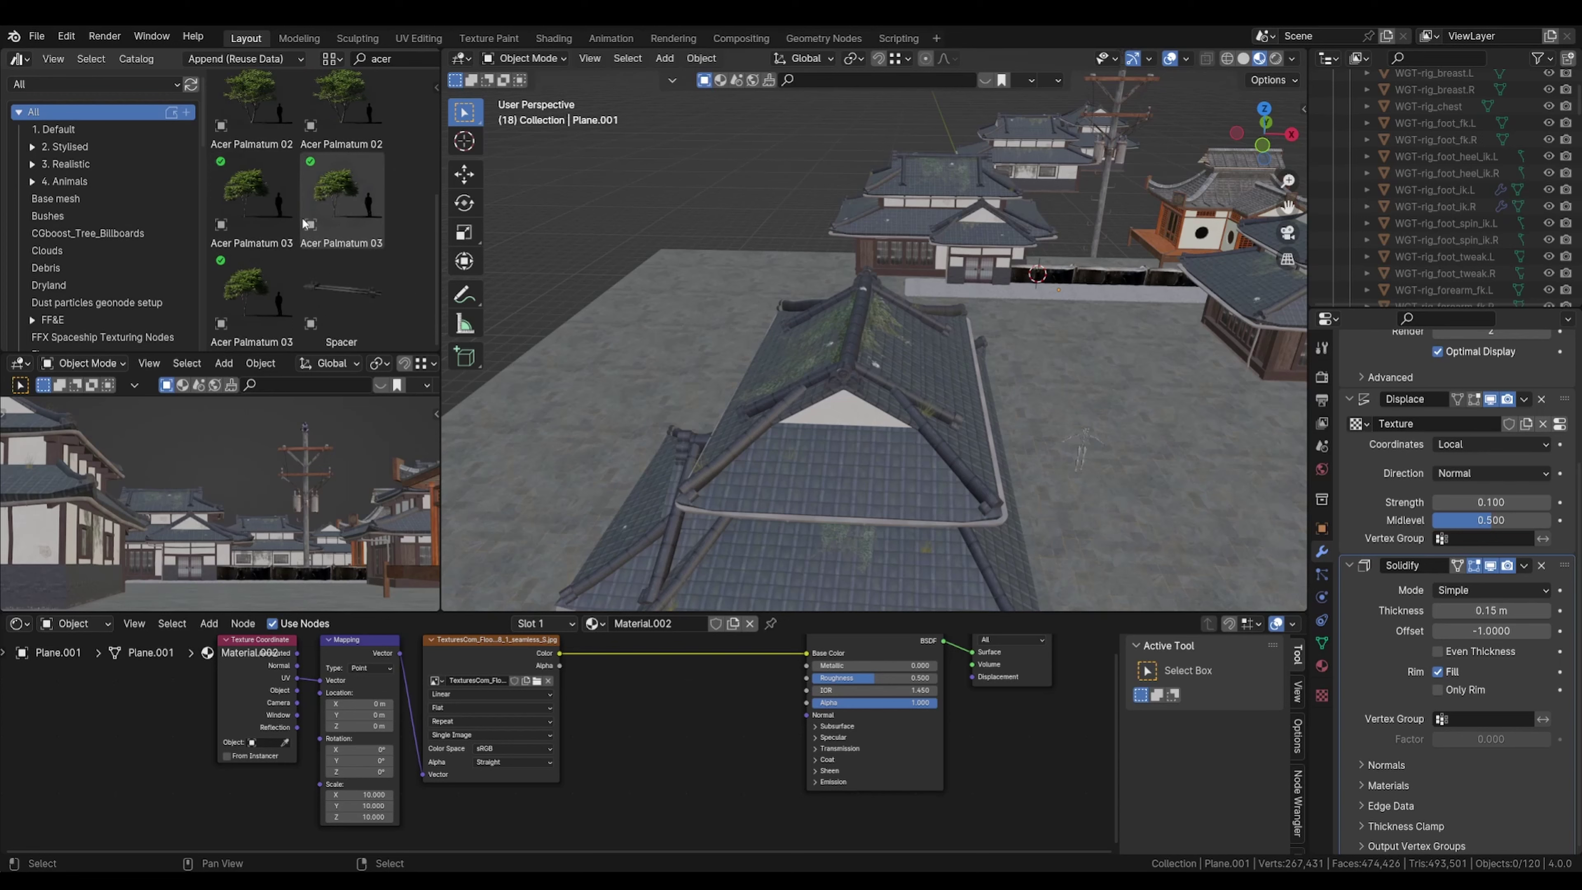
pyautogui.scroll(3, 305, 217)
pyautogui.scroll(-3, 305, 217)
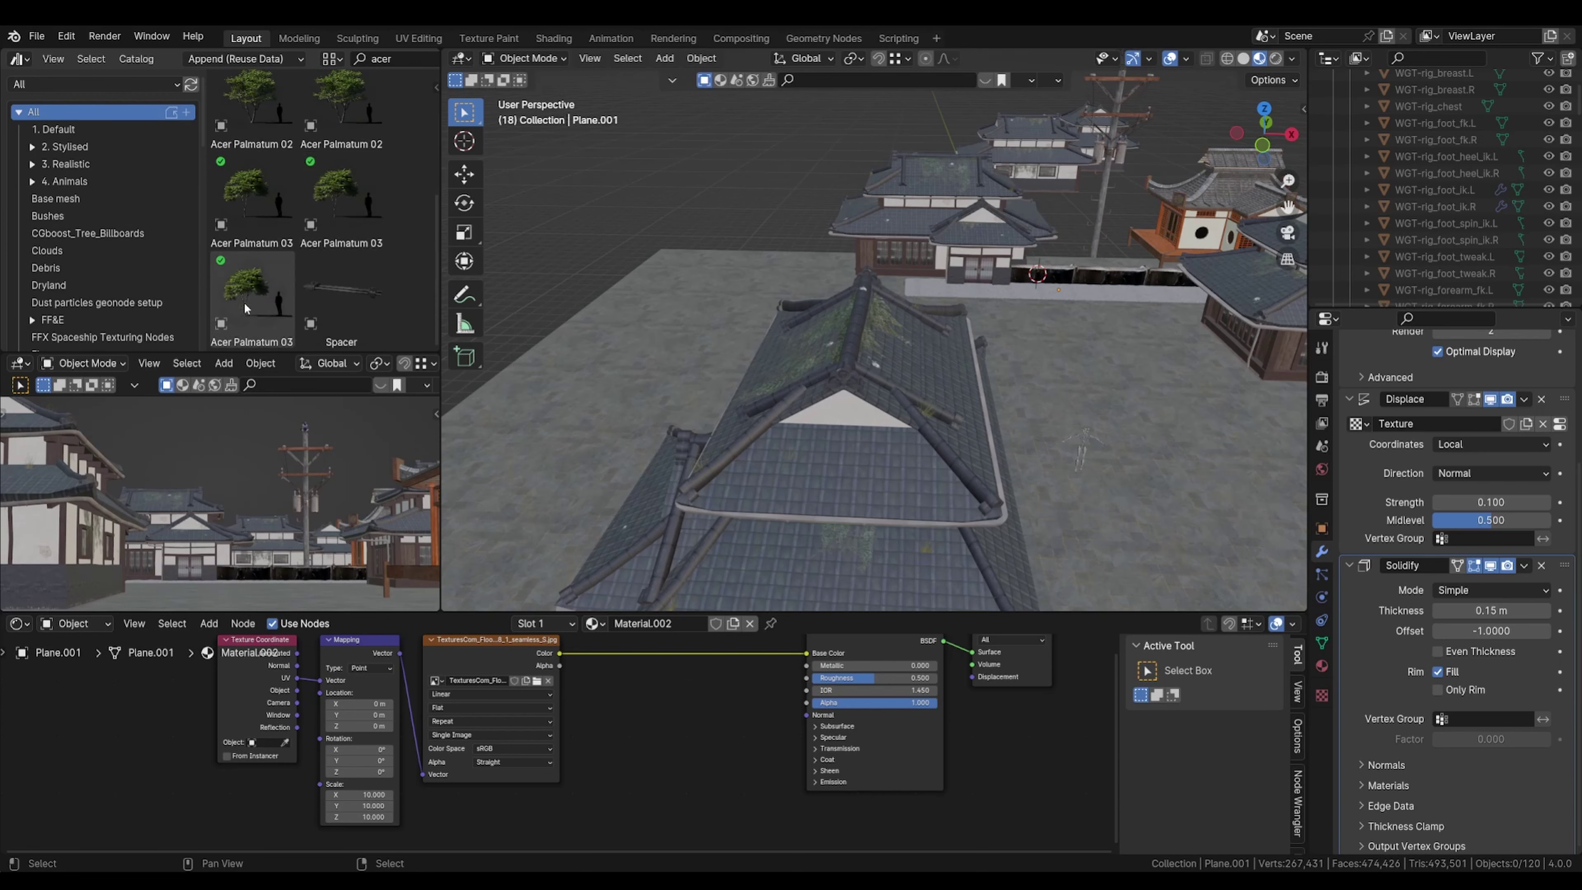
pyautogui.moveTo(248, 219); pyautogui.dragTo(1001, 330)
pyautogui.scroll(2, 1005, 337)
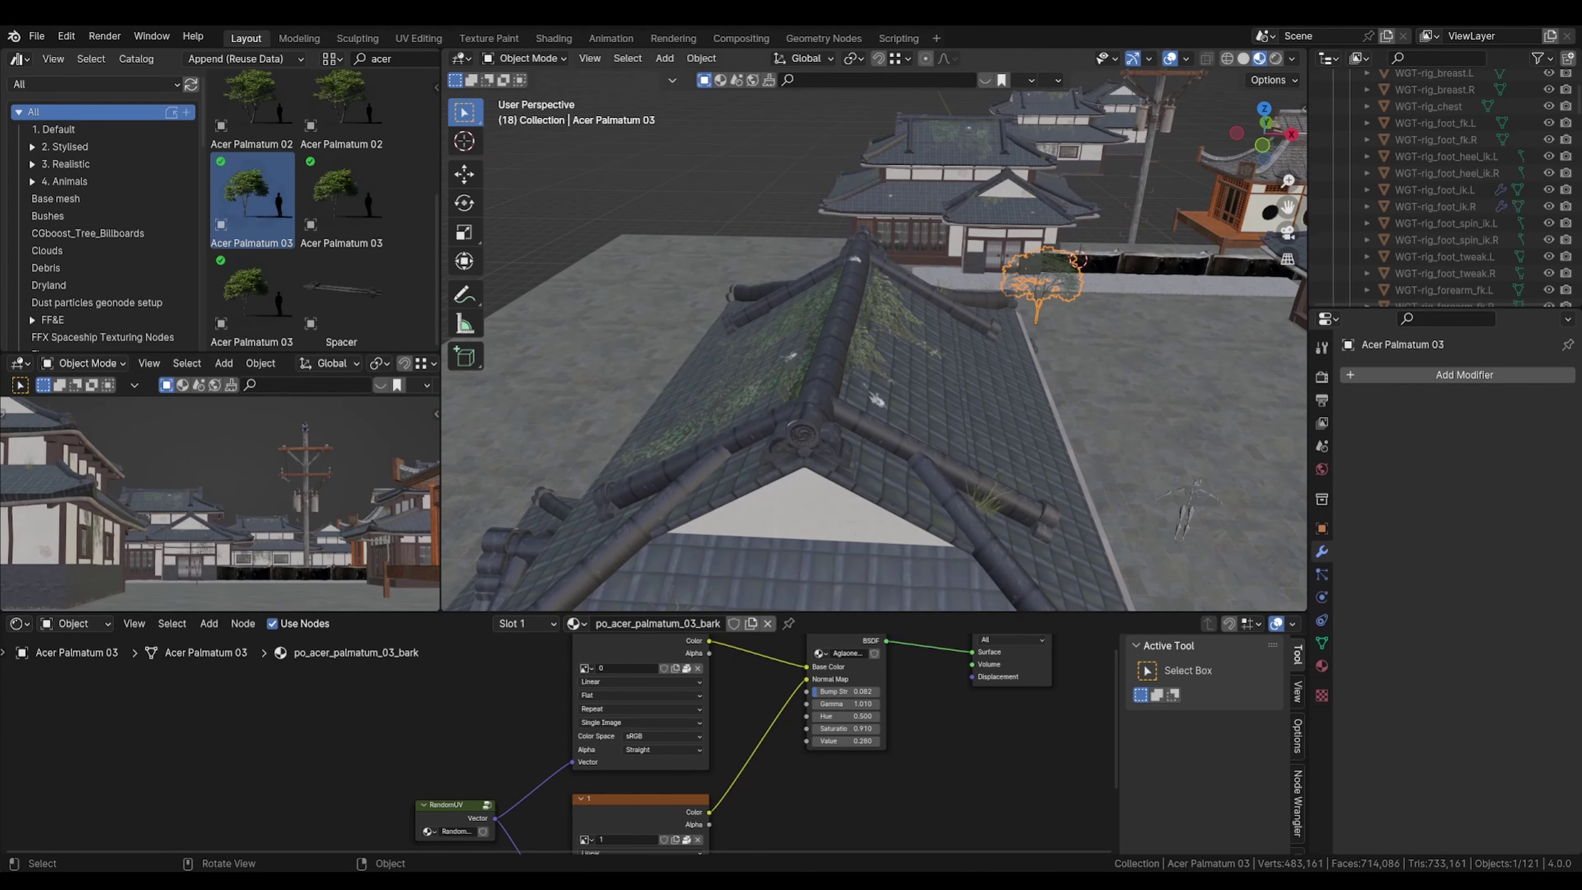
pyautogui.scroll(2, 1053, 283)
pyautogui.keyDown('shift'); pyautogui.moveTo(1124, 297); pyautogui.dragTo(943, 344, button='middle'); pyautogui.keyUp('shift')
pyautogui.scroll(1, 935, 304)
pyautogui.scroll(-1, 933, 293)
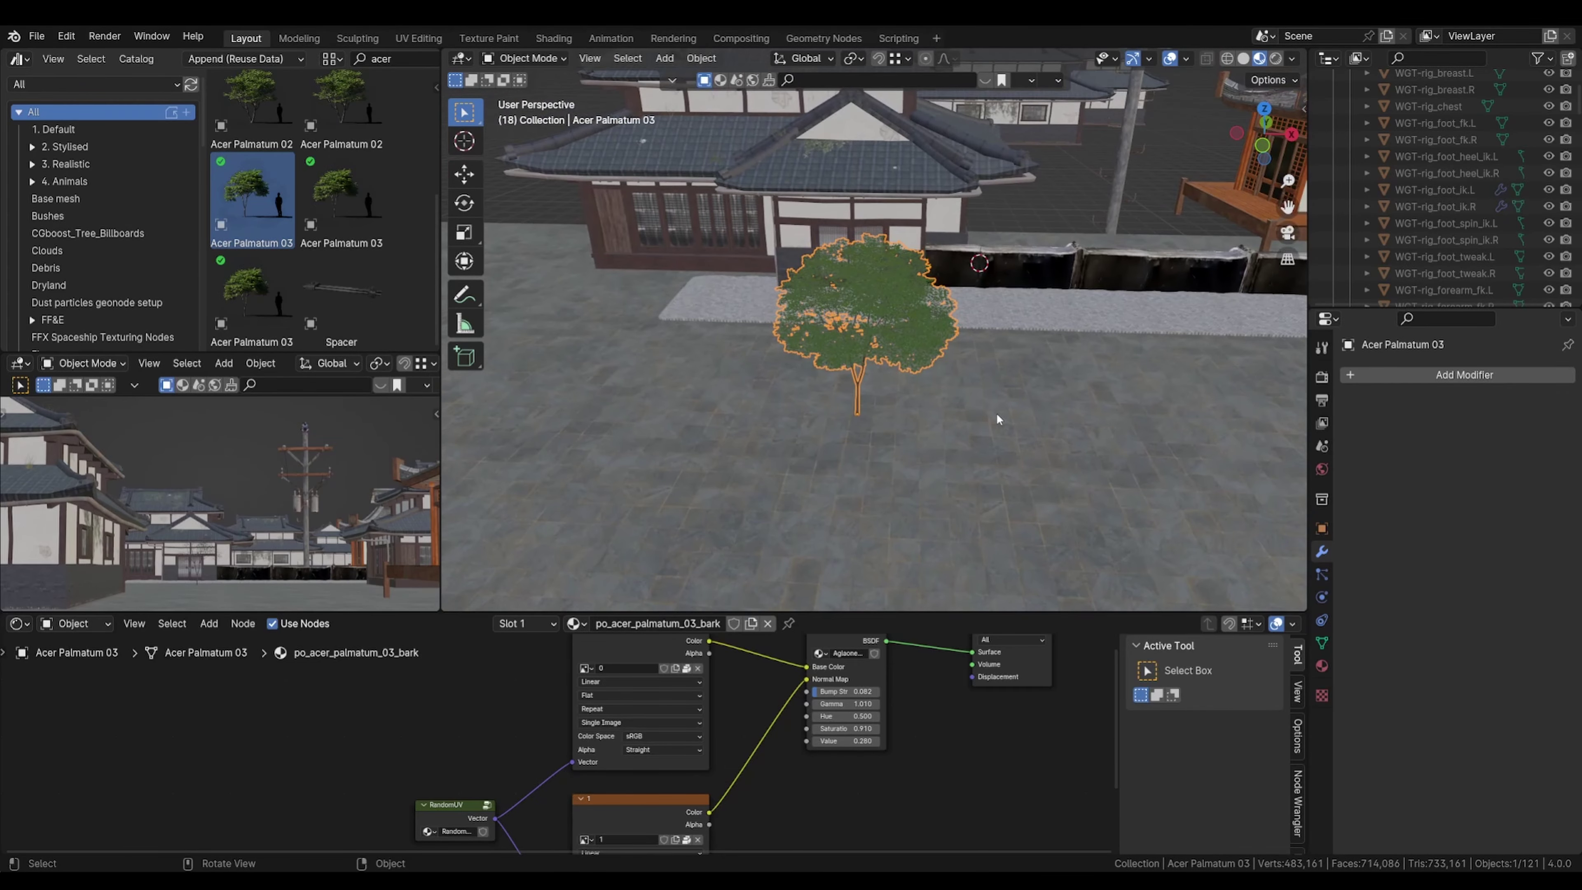
# Step: Set the scene camera's clip end to 10000 m
pyautogui.scroll(-8, 997, 418)
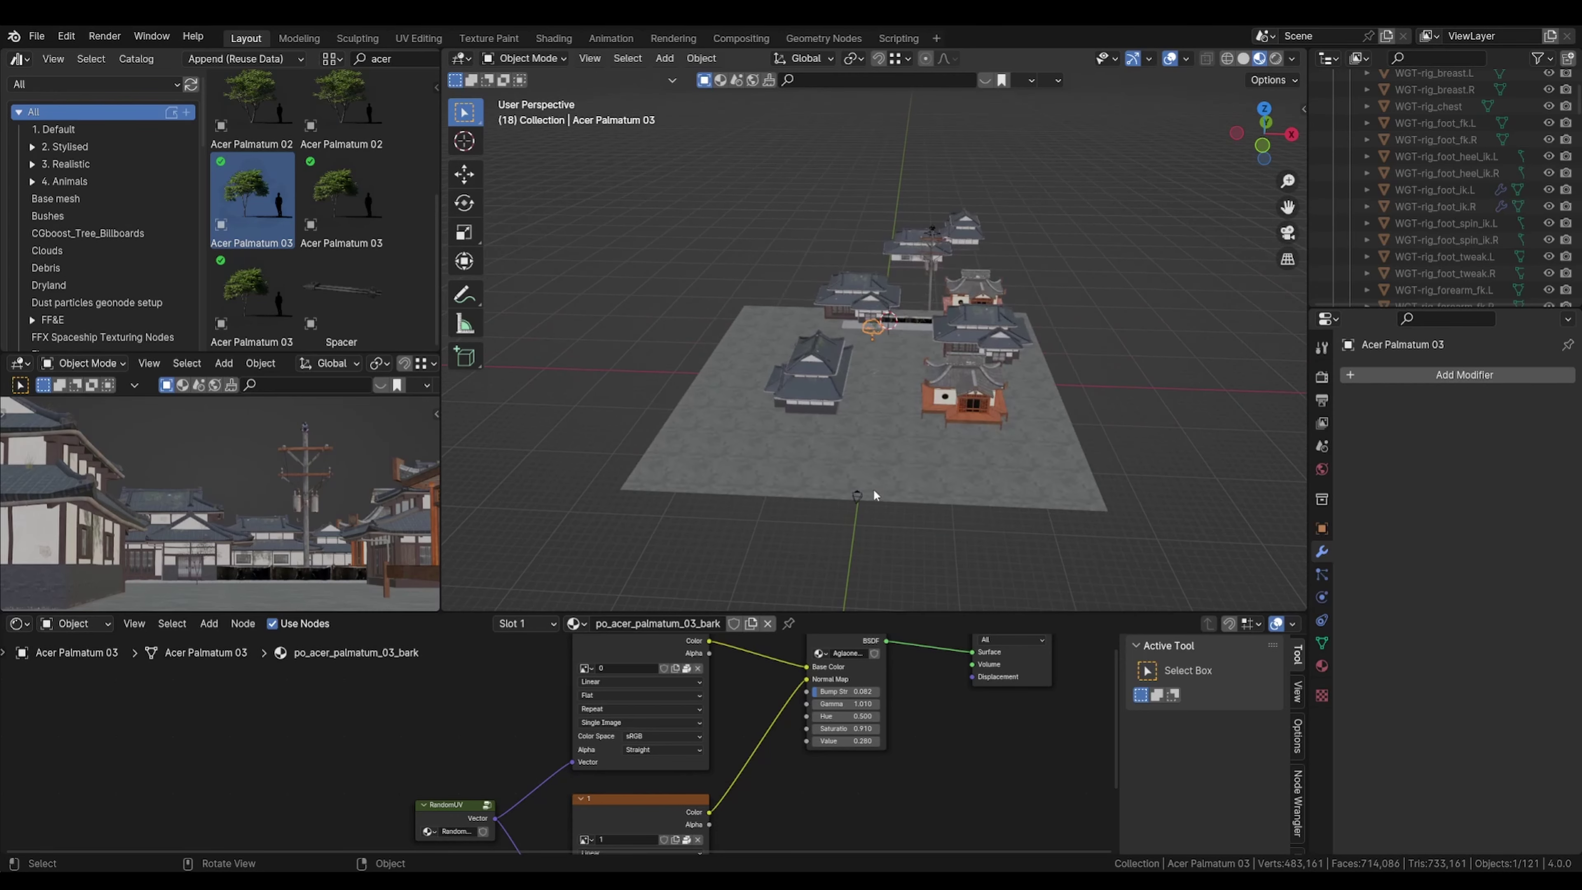
pyautogui.click(858, 498)
pyautogui.click(1322, 597)
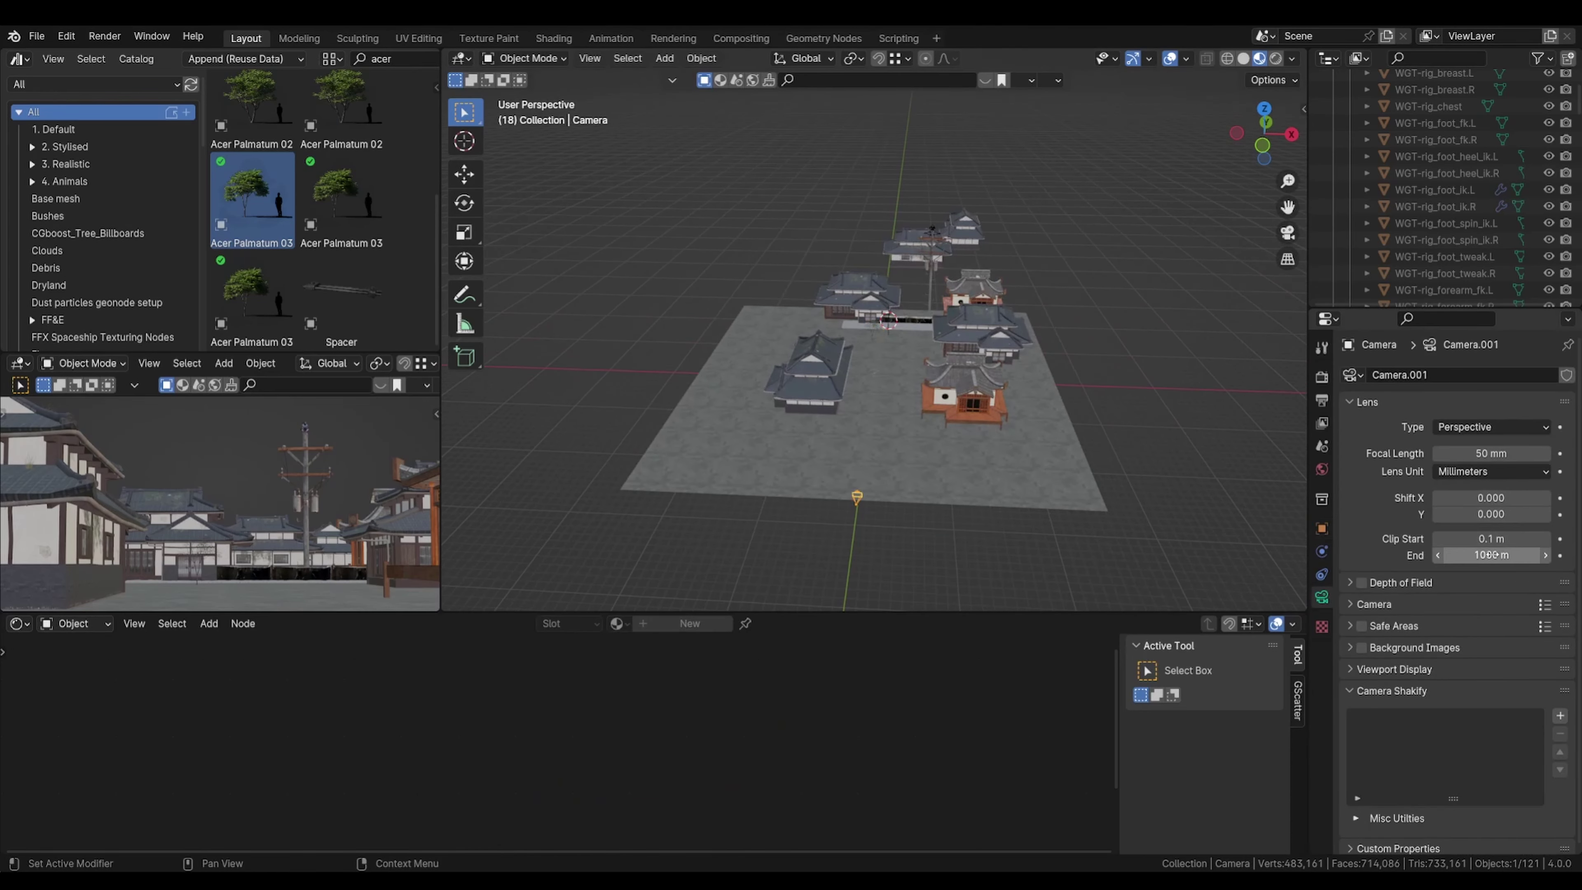
pyautogui.doubleClick(1475, 555)
pyautogui.click(1452, 555)
pyautogui.write('0')
pyautogui.press('Return')
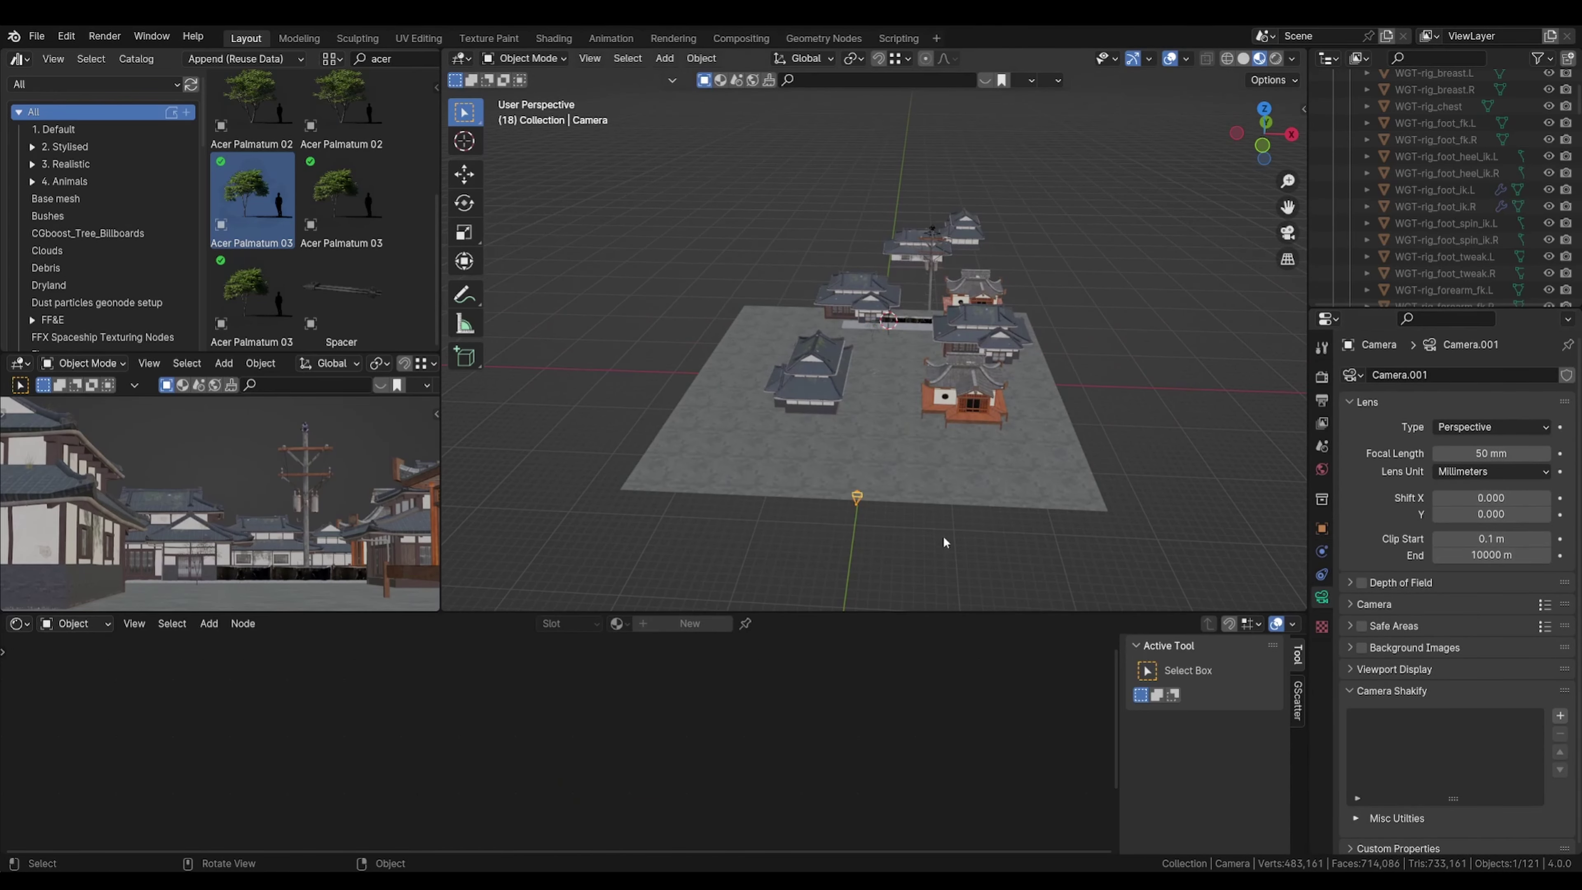
# Step: Try a clip start of 0.001 m on the camera and set it back to 0.1 m
pyautogui.scroll(2, 947, 542)
pyautogui.doubleClick(1487, 538)
pyautogui.write('1')
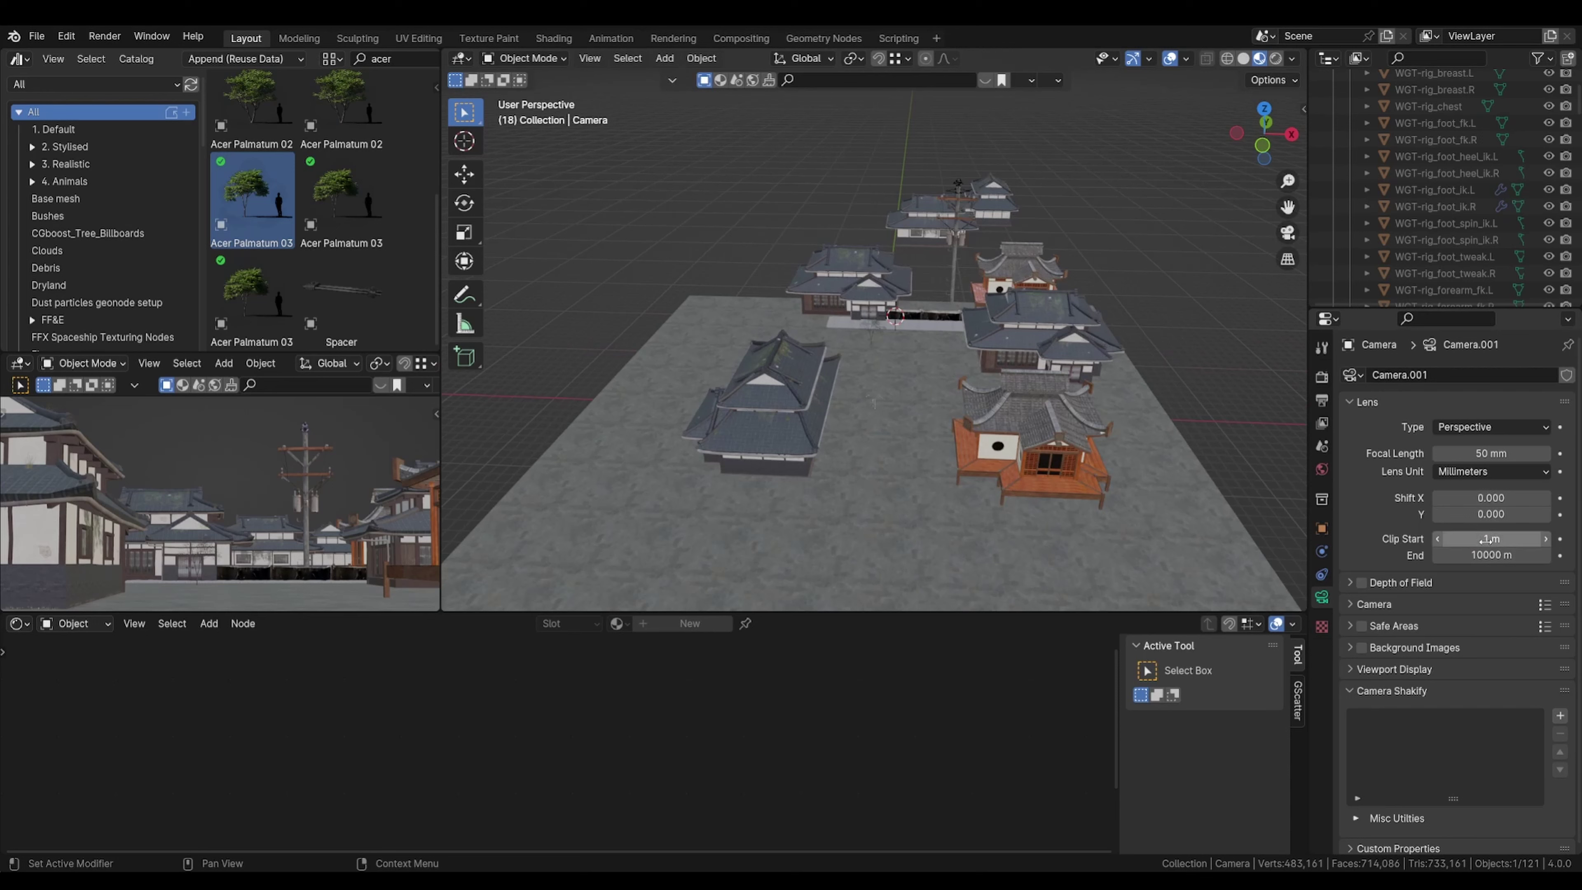
pyautogui.write('0')
pyautogui.press('Return')
pyautogui.doubleClick(1486, 539)
pyautogui.write('.001')
pyautogui.press('Return')
pyautogui.doubleClick(1489, 538)
pyautogui.write('.1')
pyautogui.press('Return')
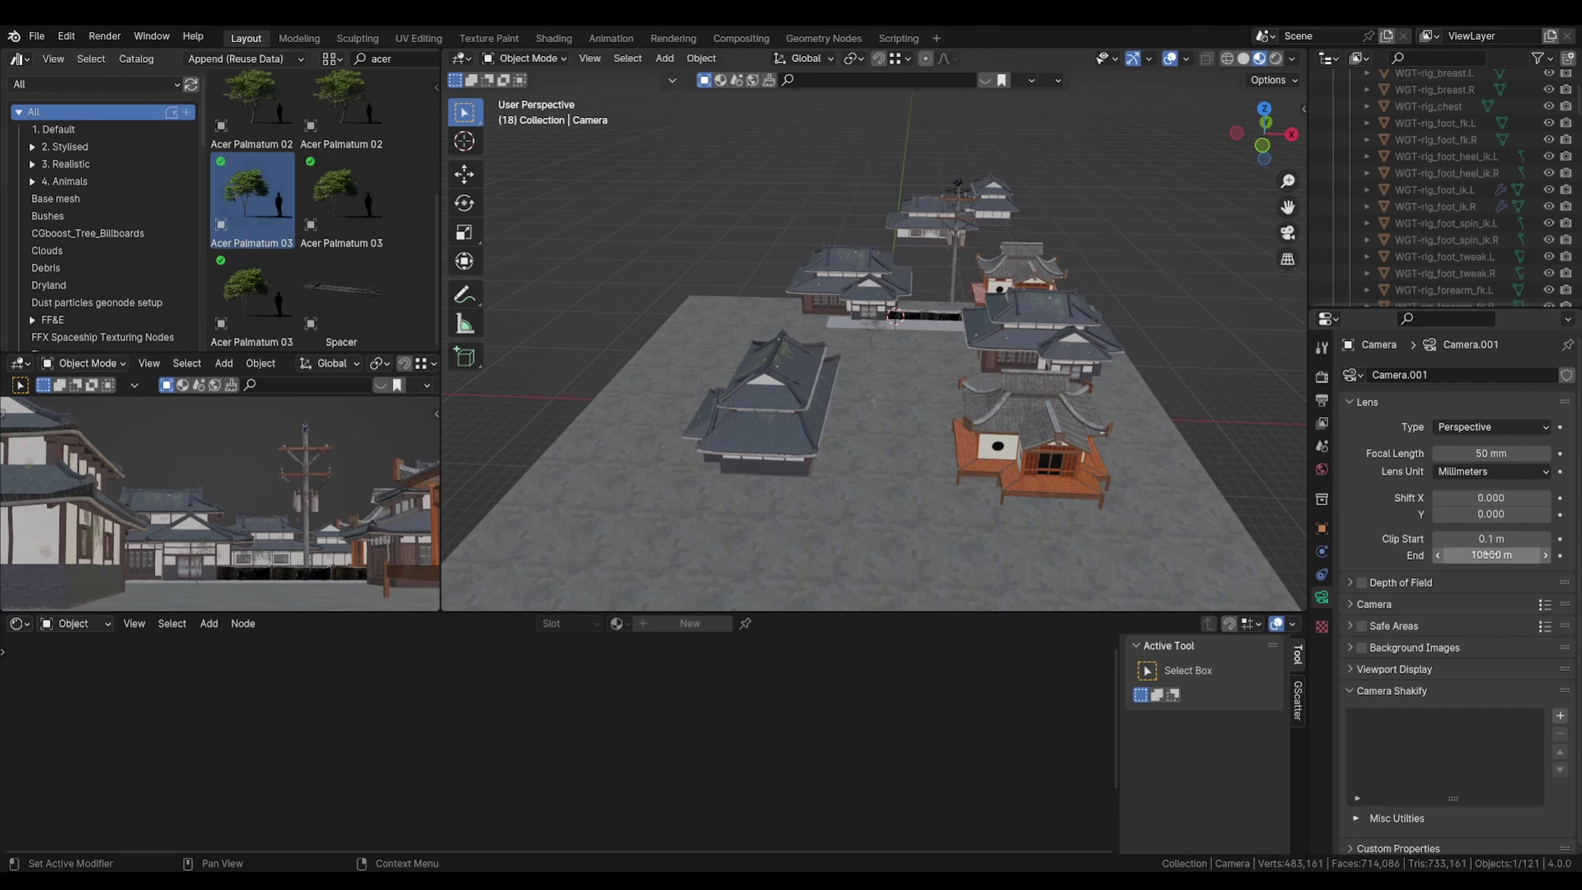
# Step: Set the camera's focal length to 30 mm
pyautogui.doubleClick(1530, 454)
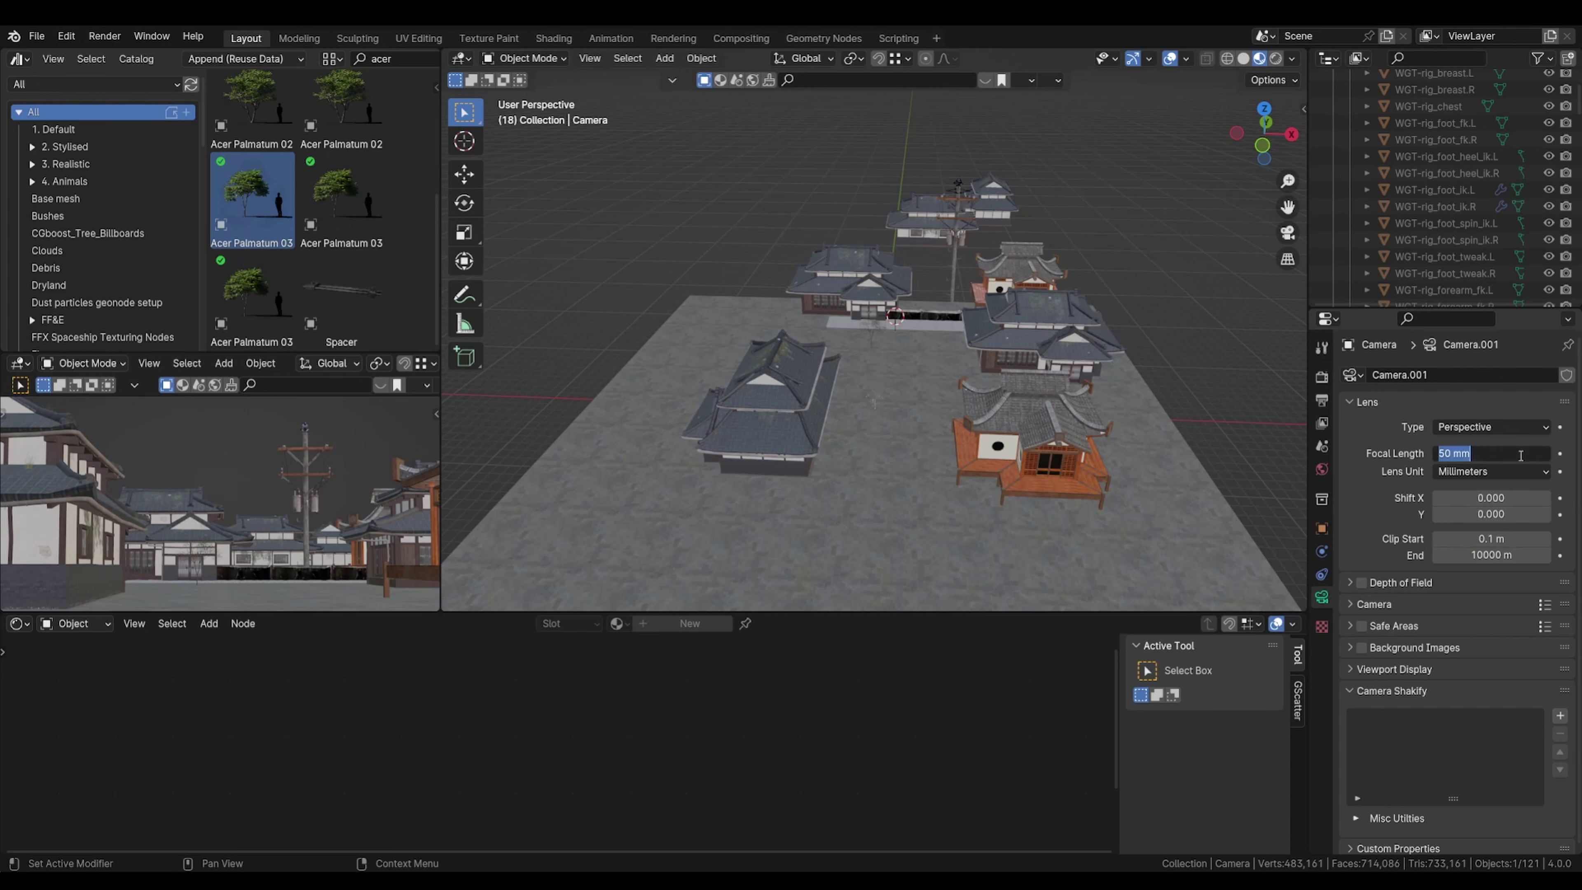
pyautogui.write('30')
pyautogui.press('Return')
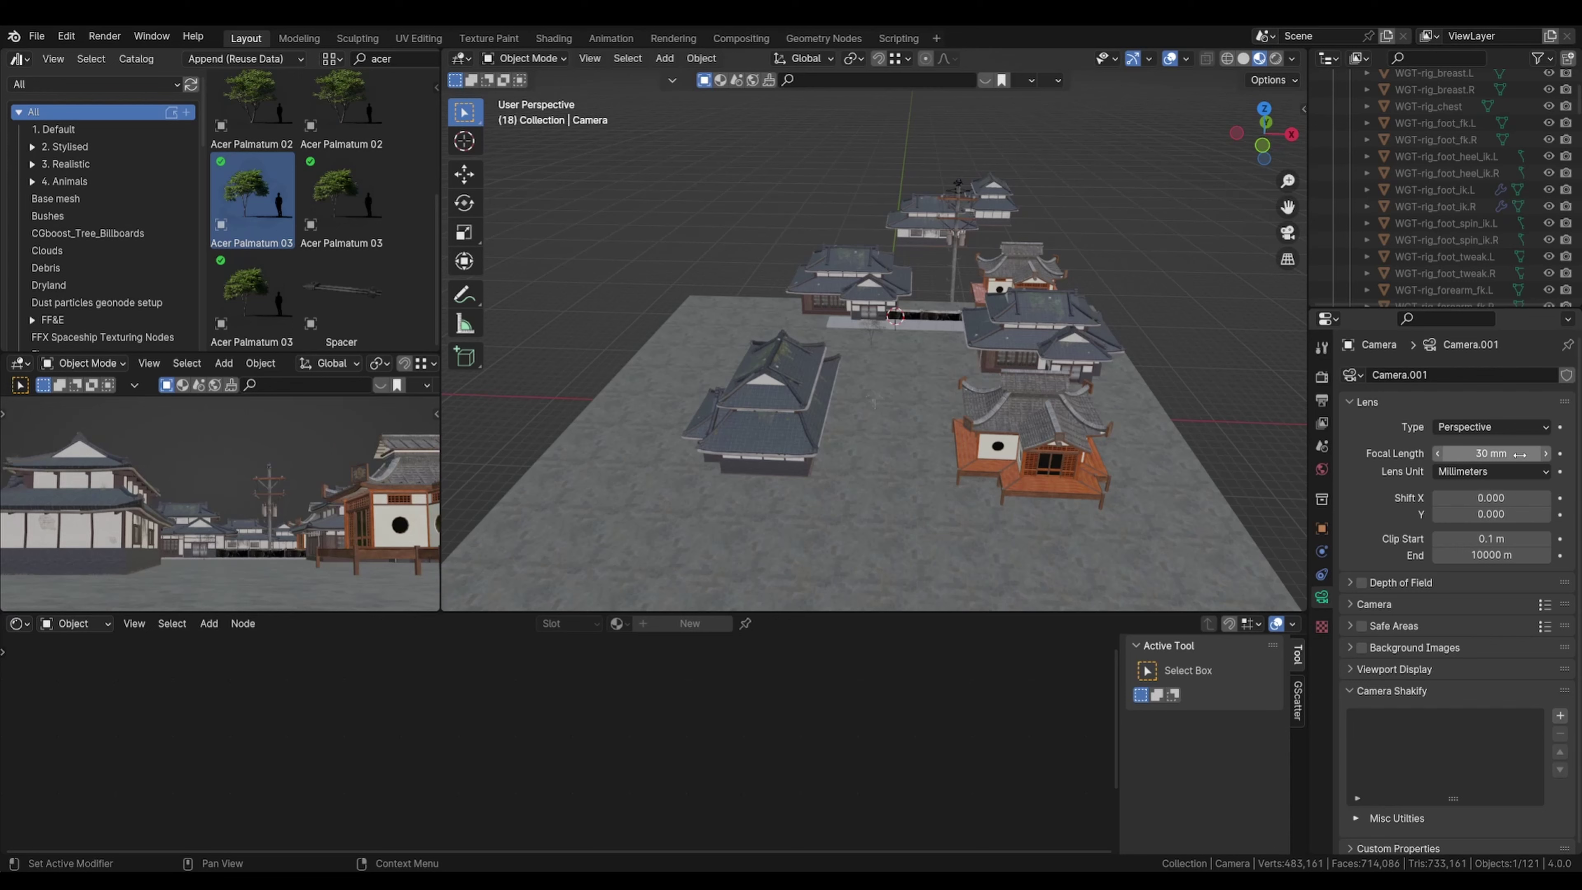
# Step: Set the camera's focal length to 50 mm
pyautogui.doubleClick(1520, 455)
pyautogui.write('50')
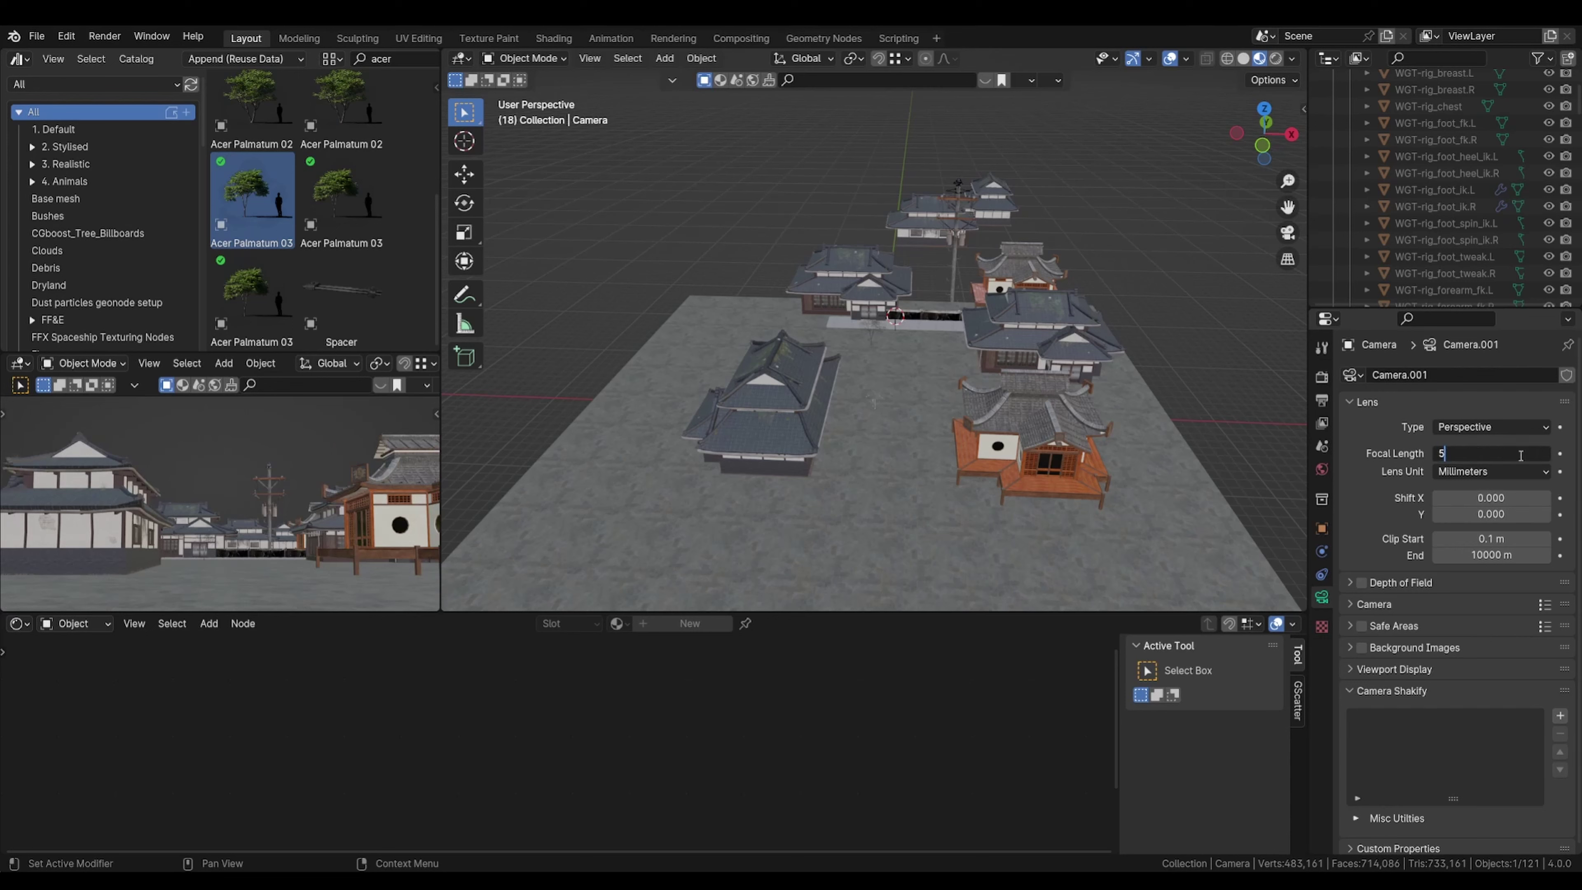
pyautogui.press('Return')
pyautogui.scroll(-2, 388, 524)
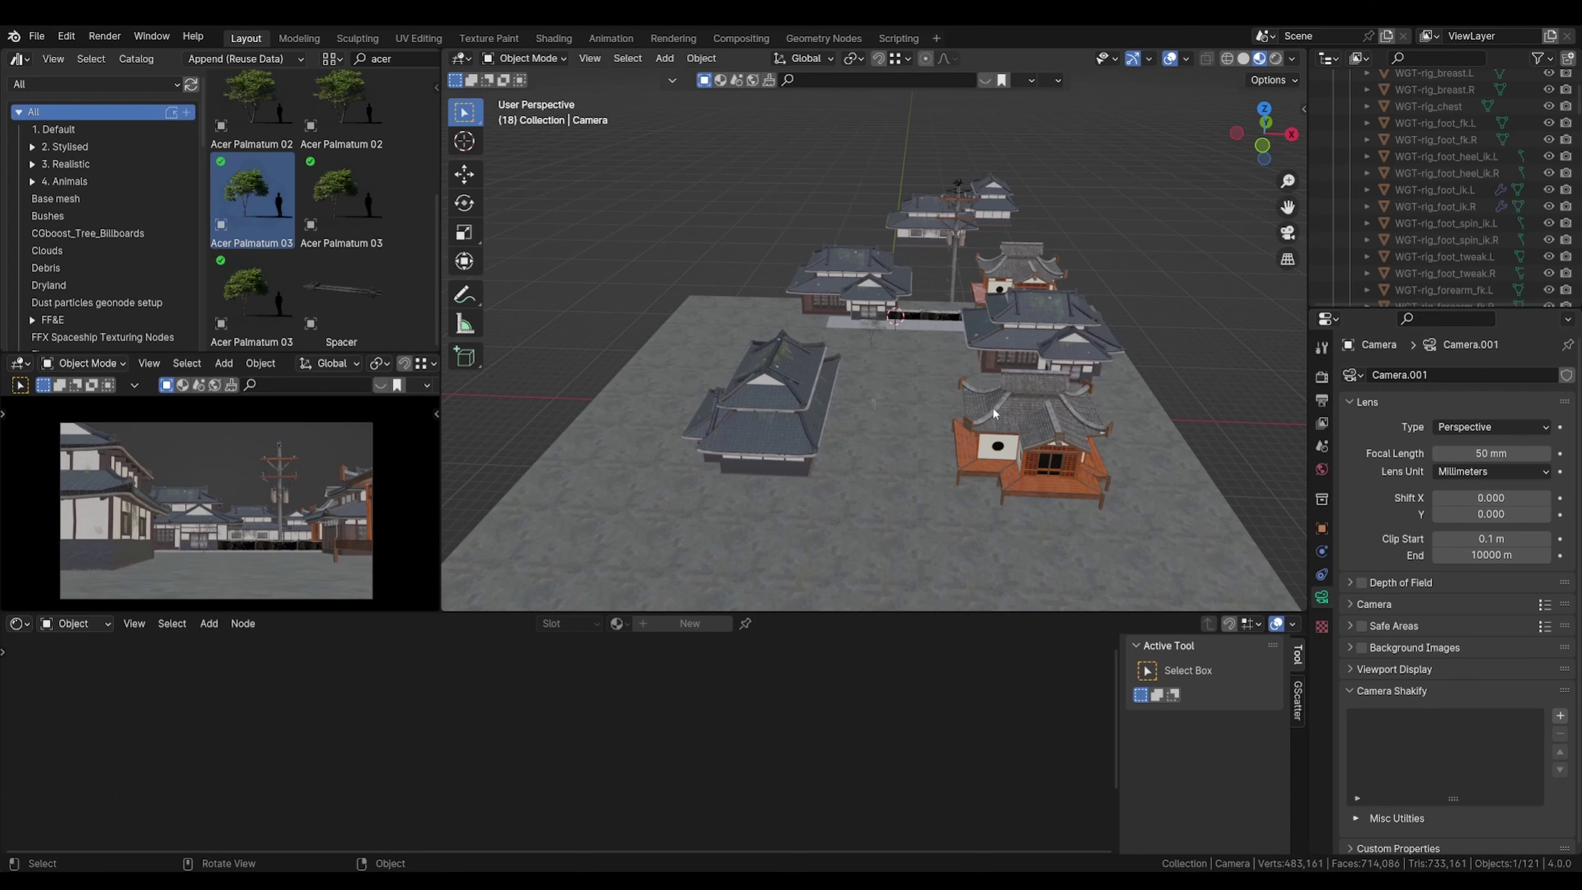
# Step: Place a linked duplicate of the Acer Palmatum 03 tree beside the nearest blue-roofed house, offset about -5.3 m in X and -24.9 m in Y
pyautogui.click(877, 327)
pyautogui.scroll(2, 897, 334)
pyautogui.press('g')
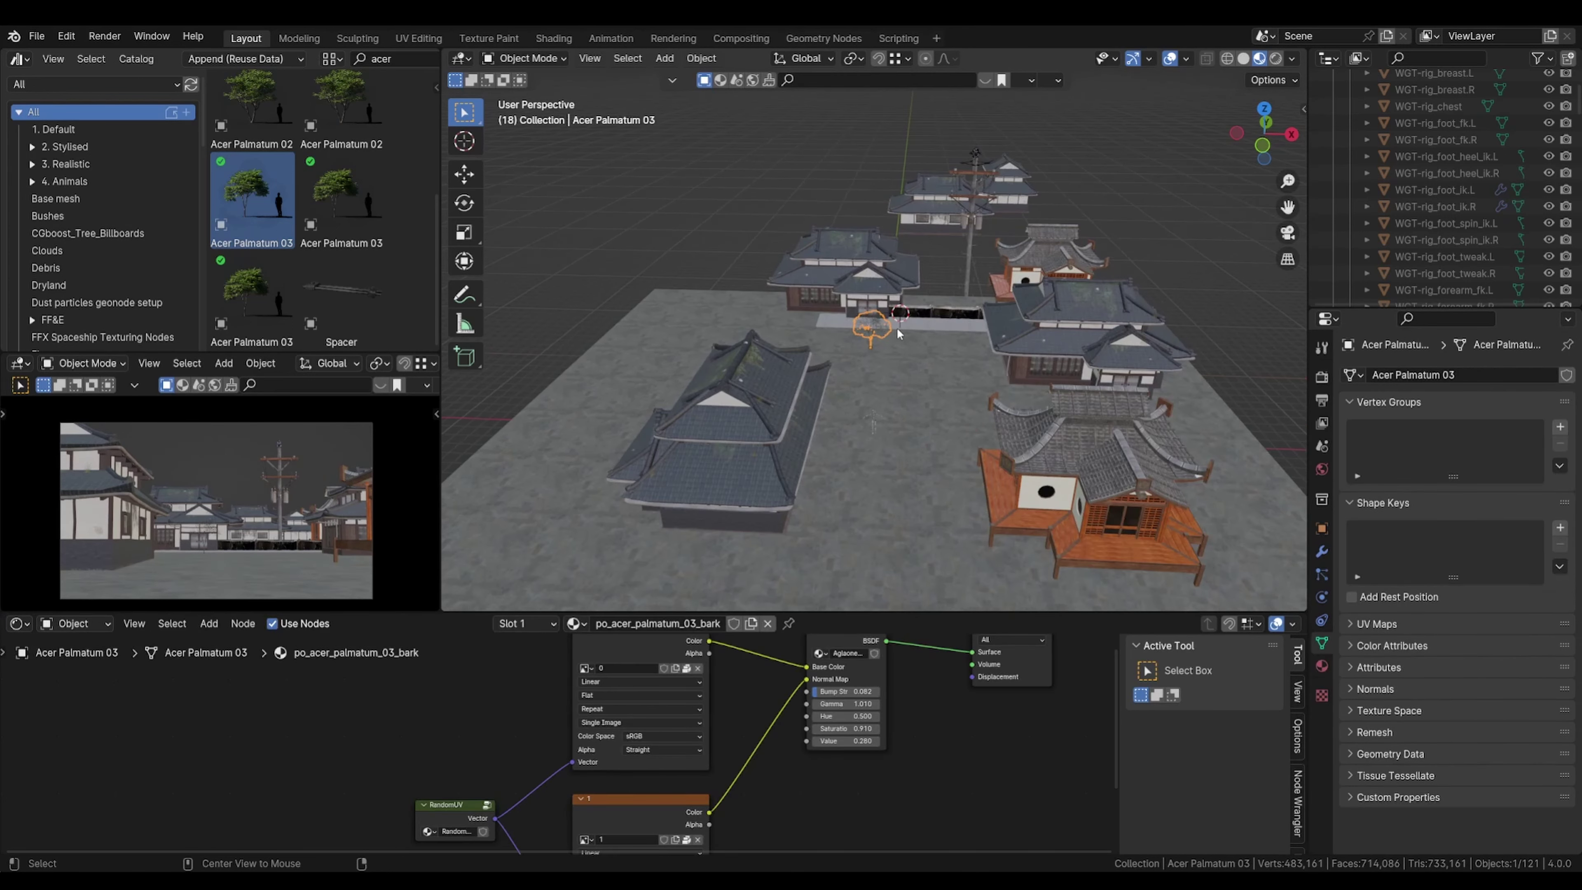
pyautogui.click(773, 518)
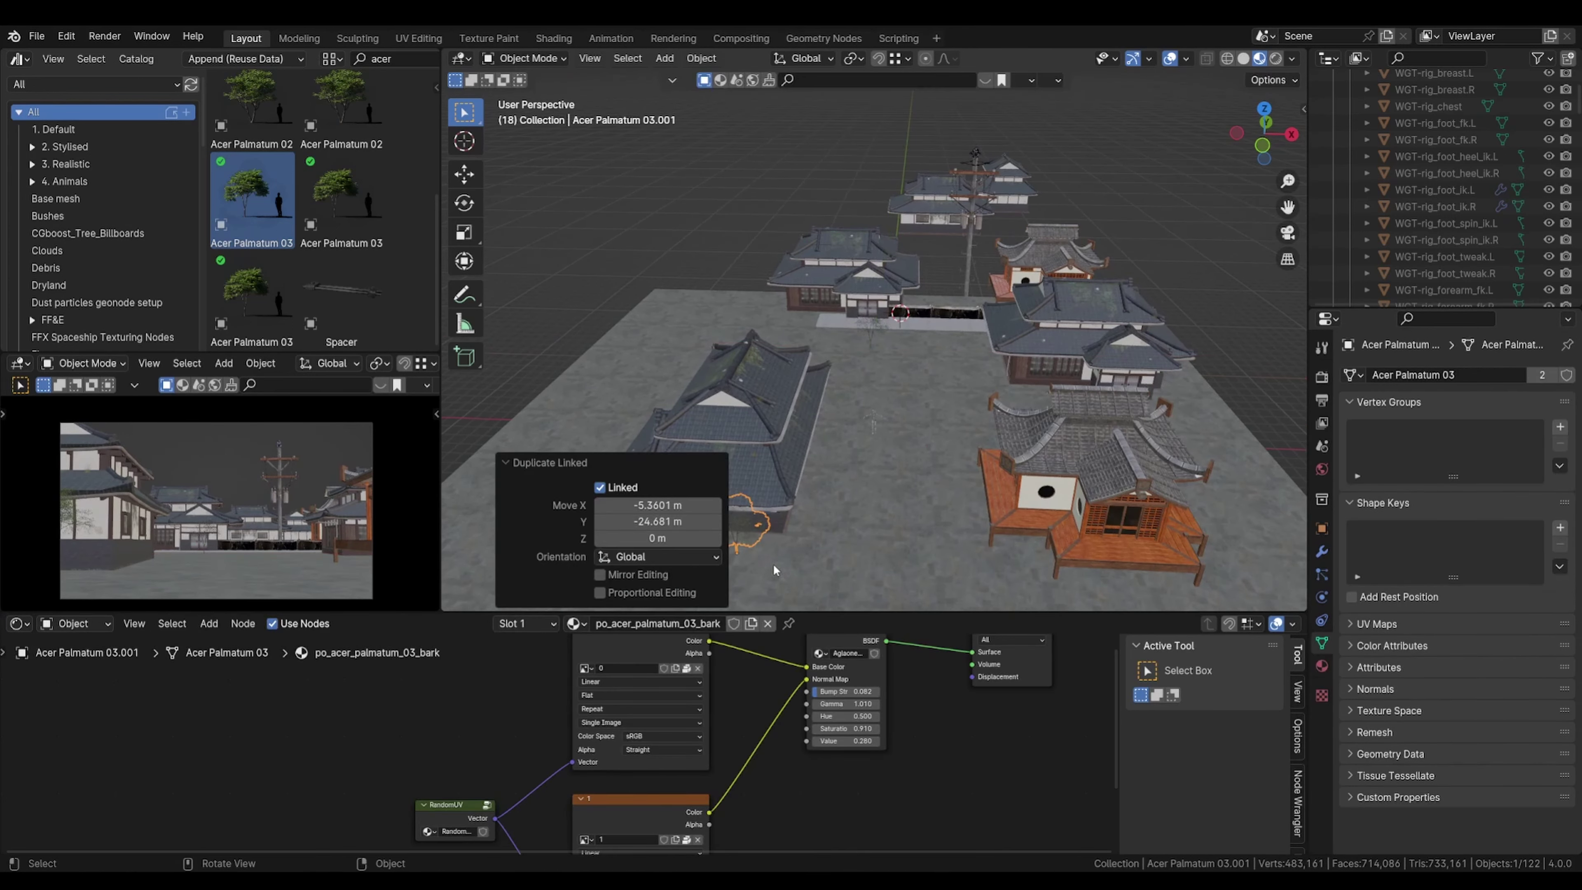
pyautogui.press('g')
pyautogui.hotkey('shift', 'z')
pyautogui.click(801, 520)
# Step: Rotate the duplicated Acer tree about -87.6° around the global Z axis
pyautogui.keyDown('shift'); pyautogui.moveTo(801, 520); pyautogui.dragTo(986, 340, button='middle'); pyautogui.keyUp('shift')
pyautogui.scroll(7, 900, 424)
pyautogui.keyDown('shift'); pyautogui.moveTo(1140, 259); pyautogui.dragTo(907, 480, button='middle'); pyautogui.keyUp('shift')
pyautogui.press('r')
pyautogui.press('z')
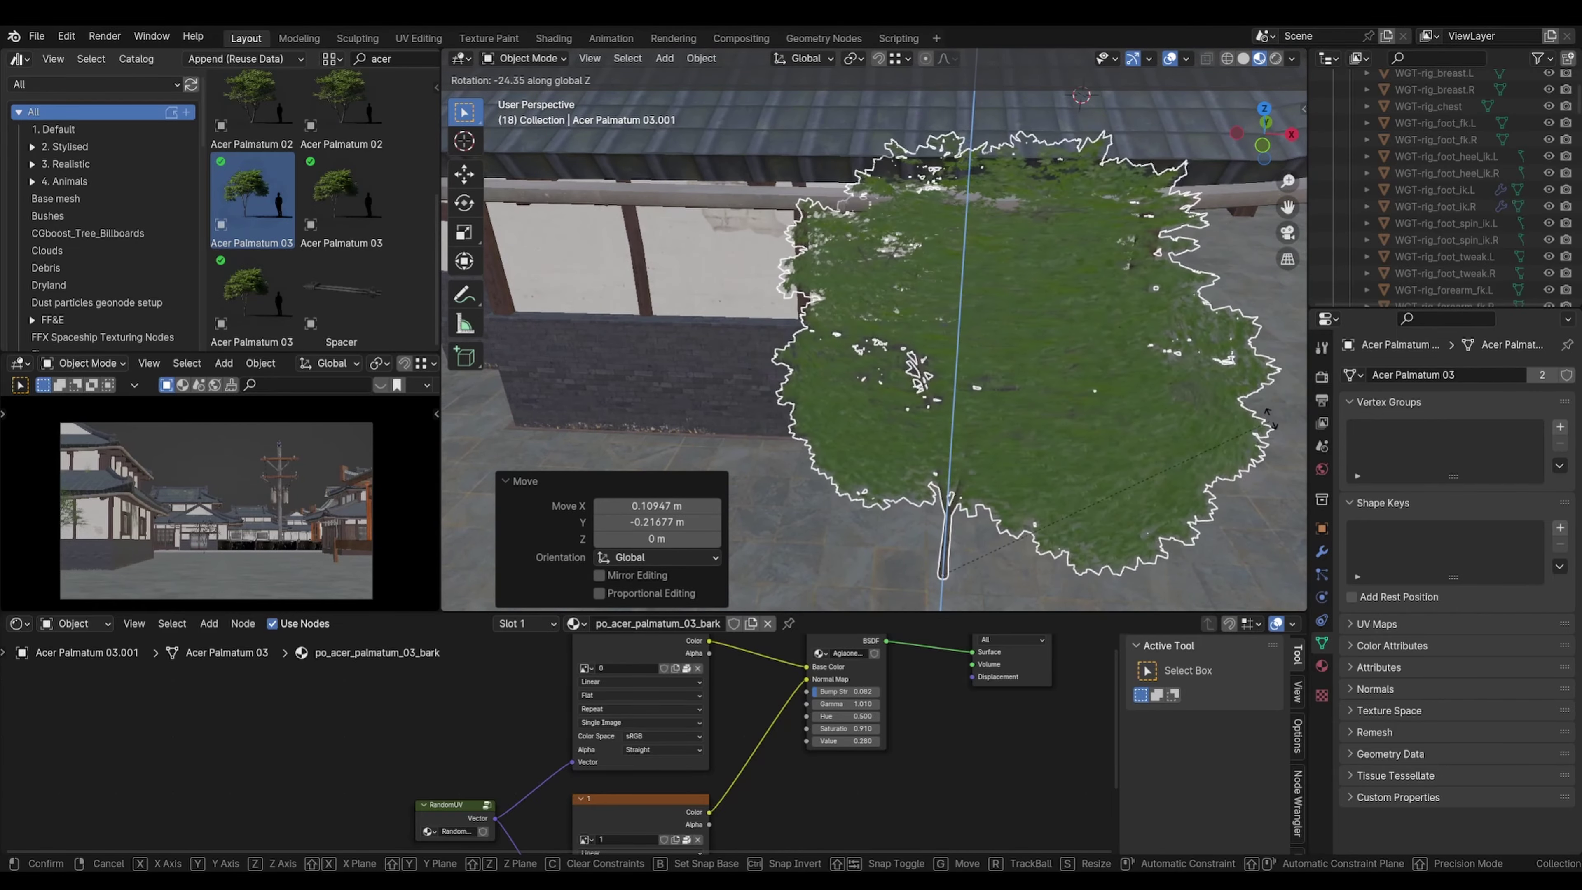
pyautogui.click(1005, 603)
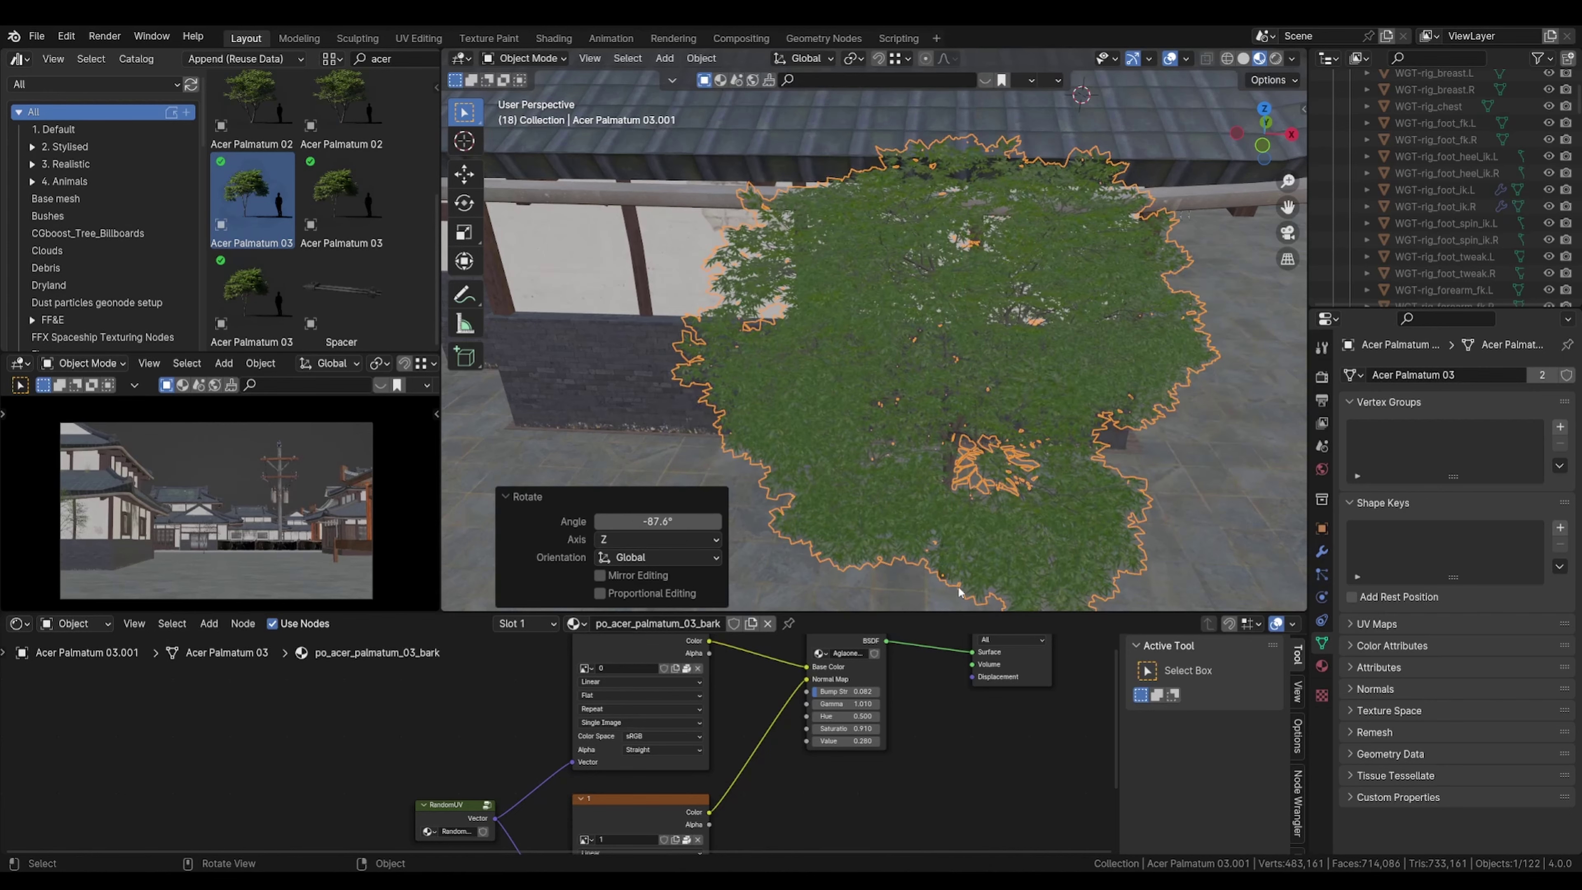
# Step: Inspect the trees along the street and in the camera view, and save the file
pyautogui.moveTo(1058, 508); pyautogui.dragTo(1024, 512, button='middle')
pyautogui.moveTo(1053, 381); pyautogui.dragTo(965, 382, button='middle')
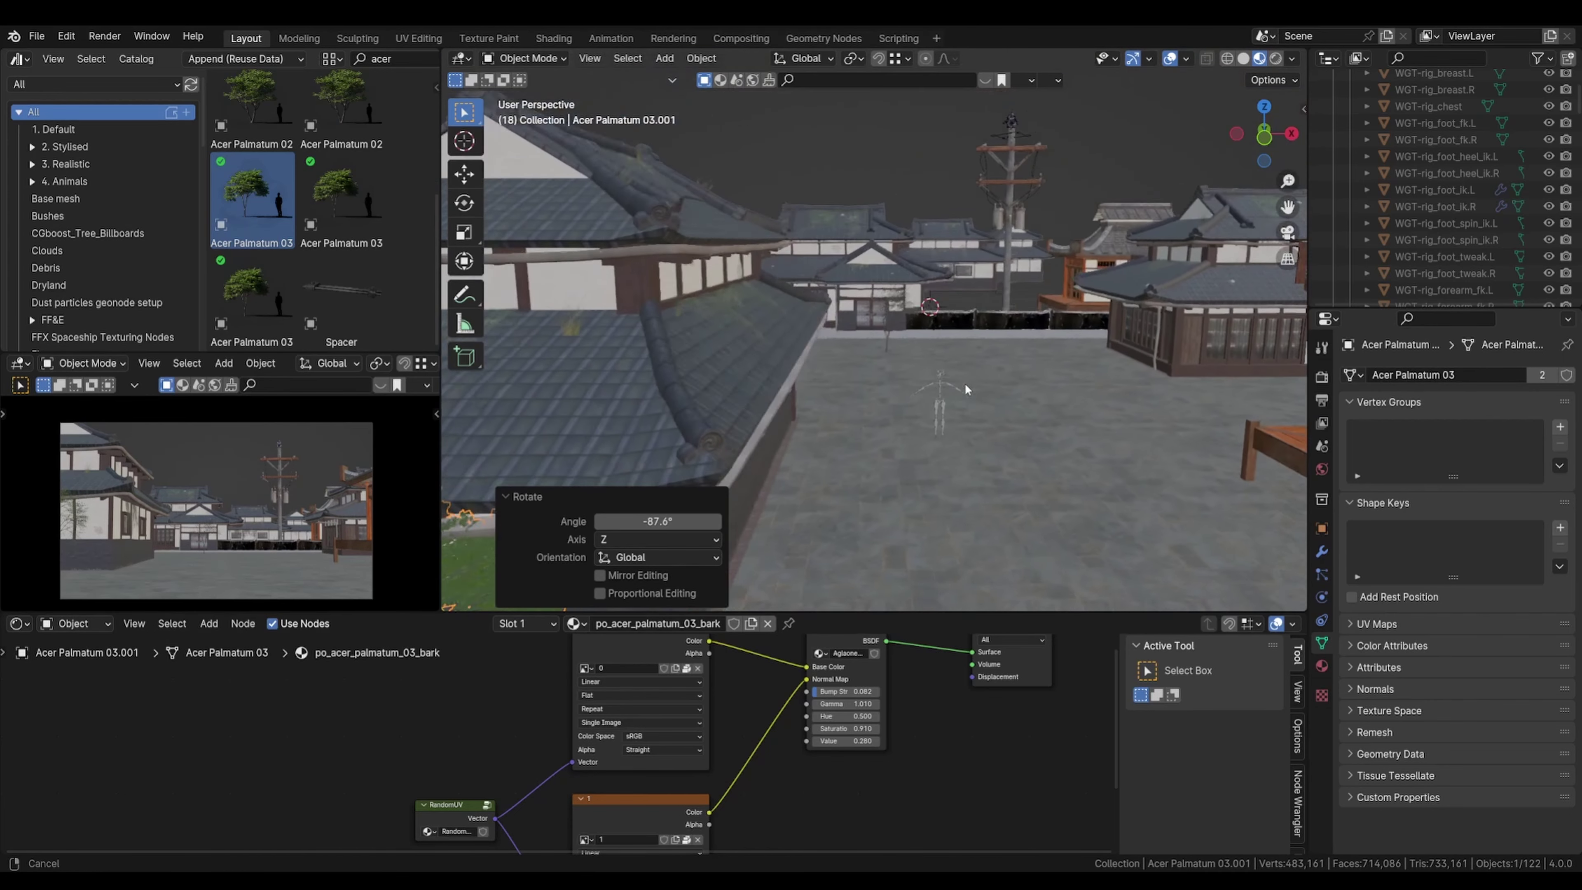
pyautogui.scroll(3, 941, 349)
pyautogui.scroll(8, 941, 349)
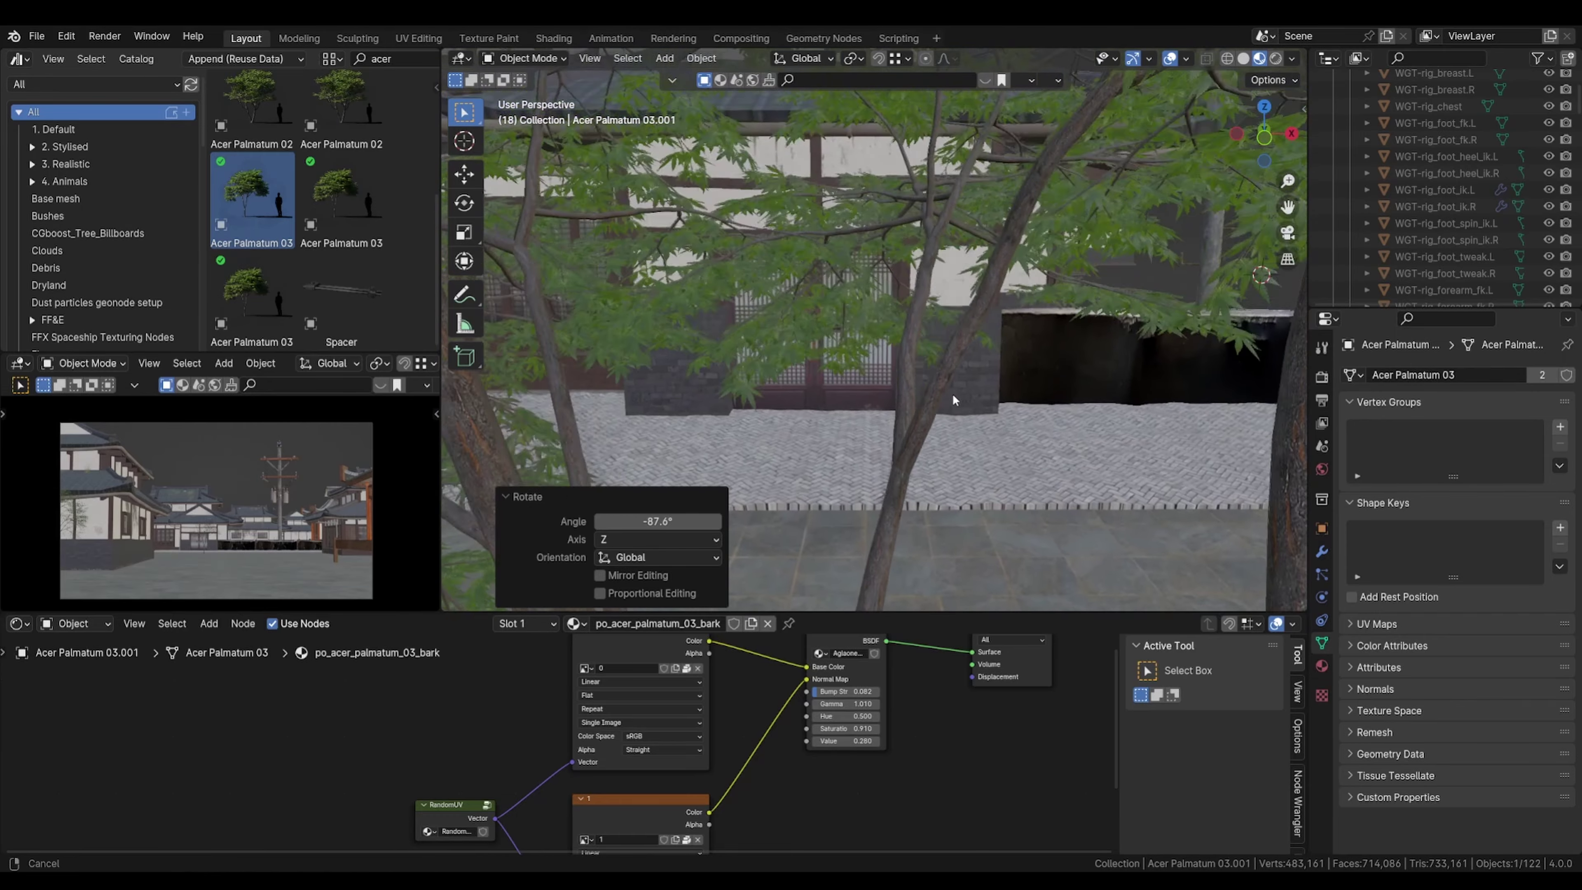
pyautogui.scroll(-10, 952, 387)
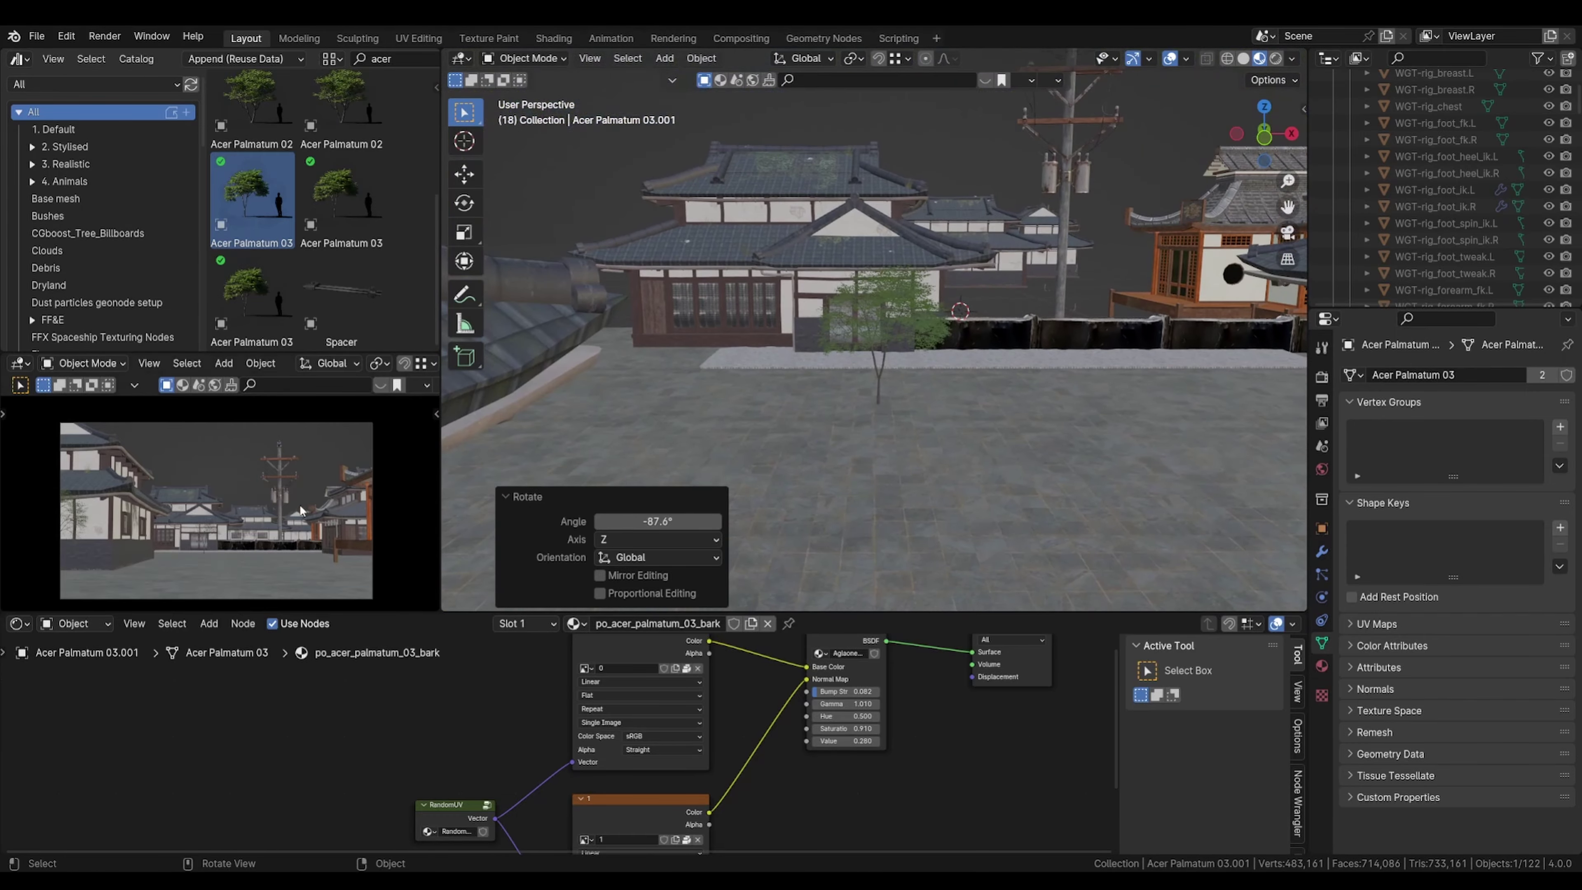
pyautogui.scroll(3, 262, 518)
pyautogui.keyDown('shift'); pyautogui.moveTo(217, 541); pyautogui.dragTo(285, 467, button='middle'); pyautogui.keyUp('shift')
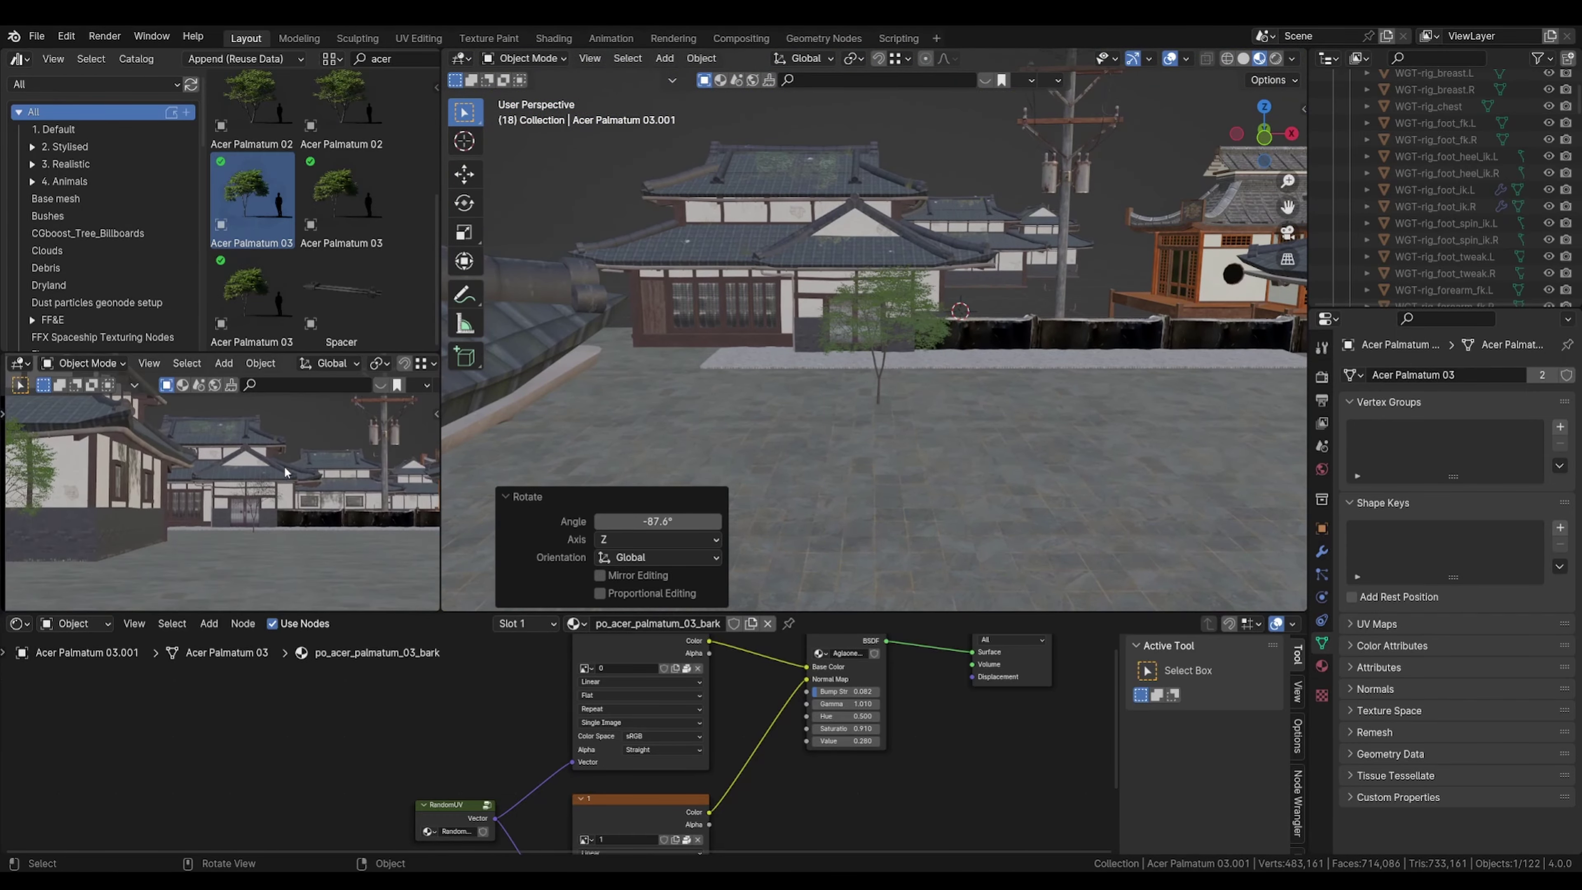
pyautogui.scroll(8, 285, 472)
pyautogui.scroll(-10, 285, 472)
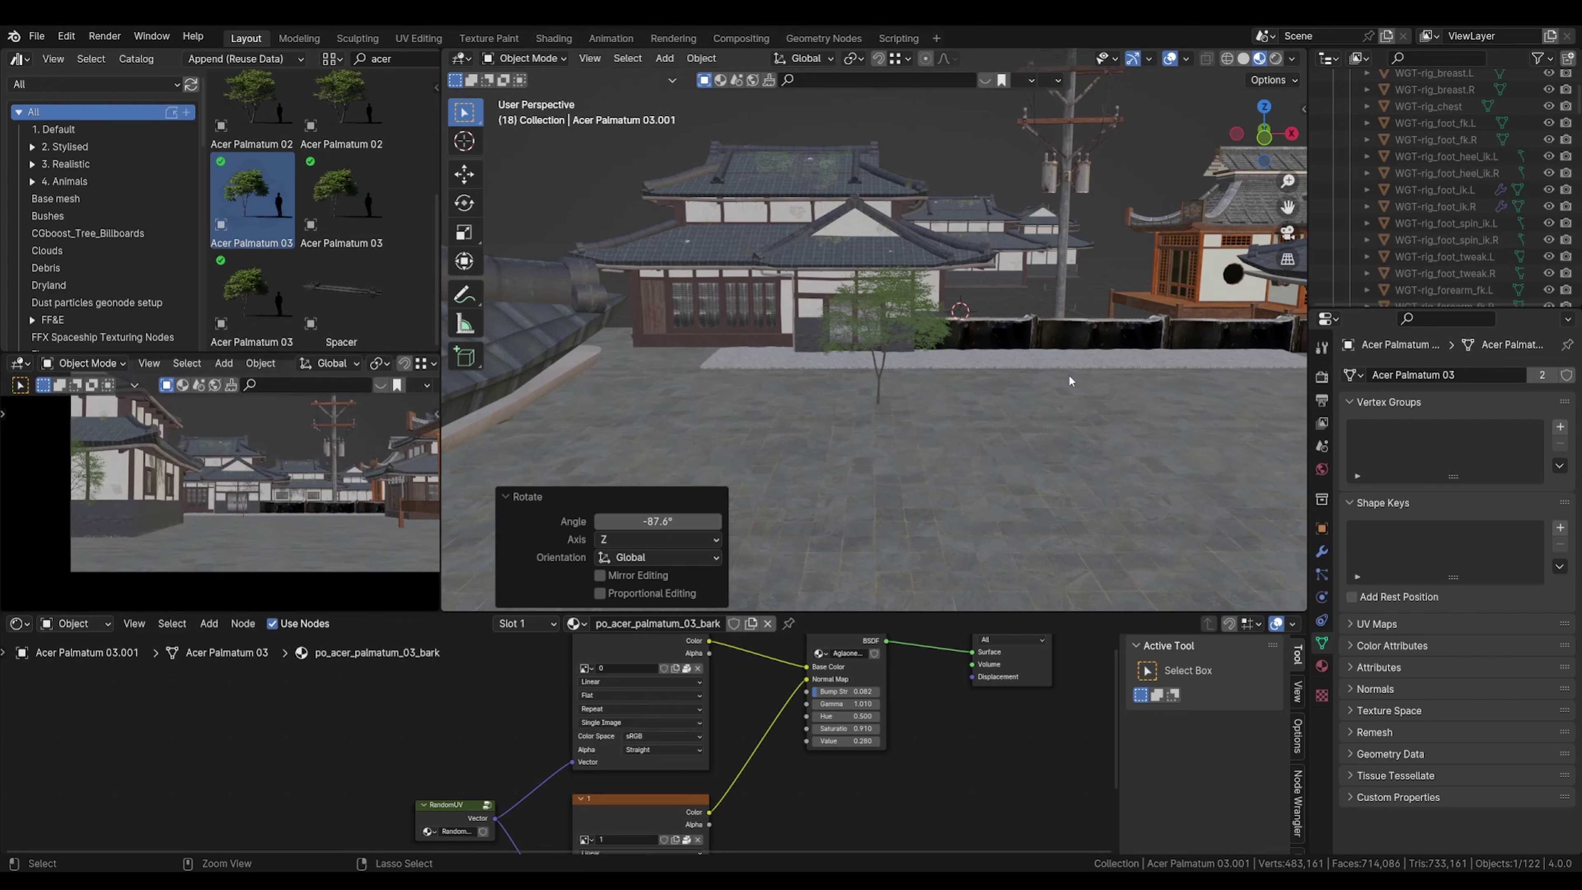
pyautogui.hotkey('ctrl', 's')
# Step: Place a linked duplicate of the entrance Acer tree about 8.94 m in X and -10.35 m in Y away, and save the file
pyautogui.moveTo(993, 399); pyautogui.dragTo(939, 375, button='middle')
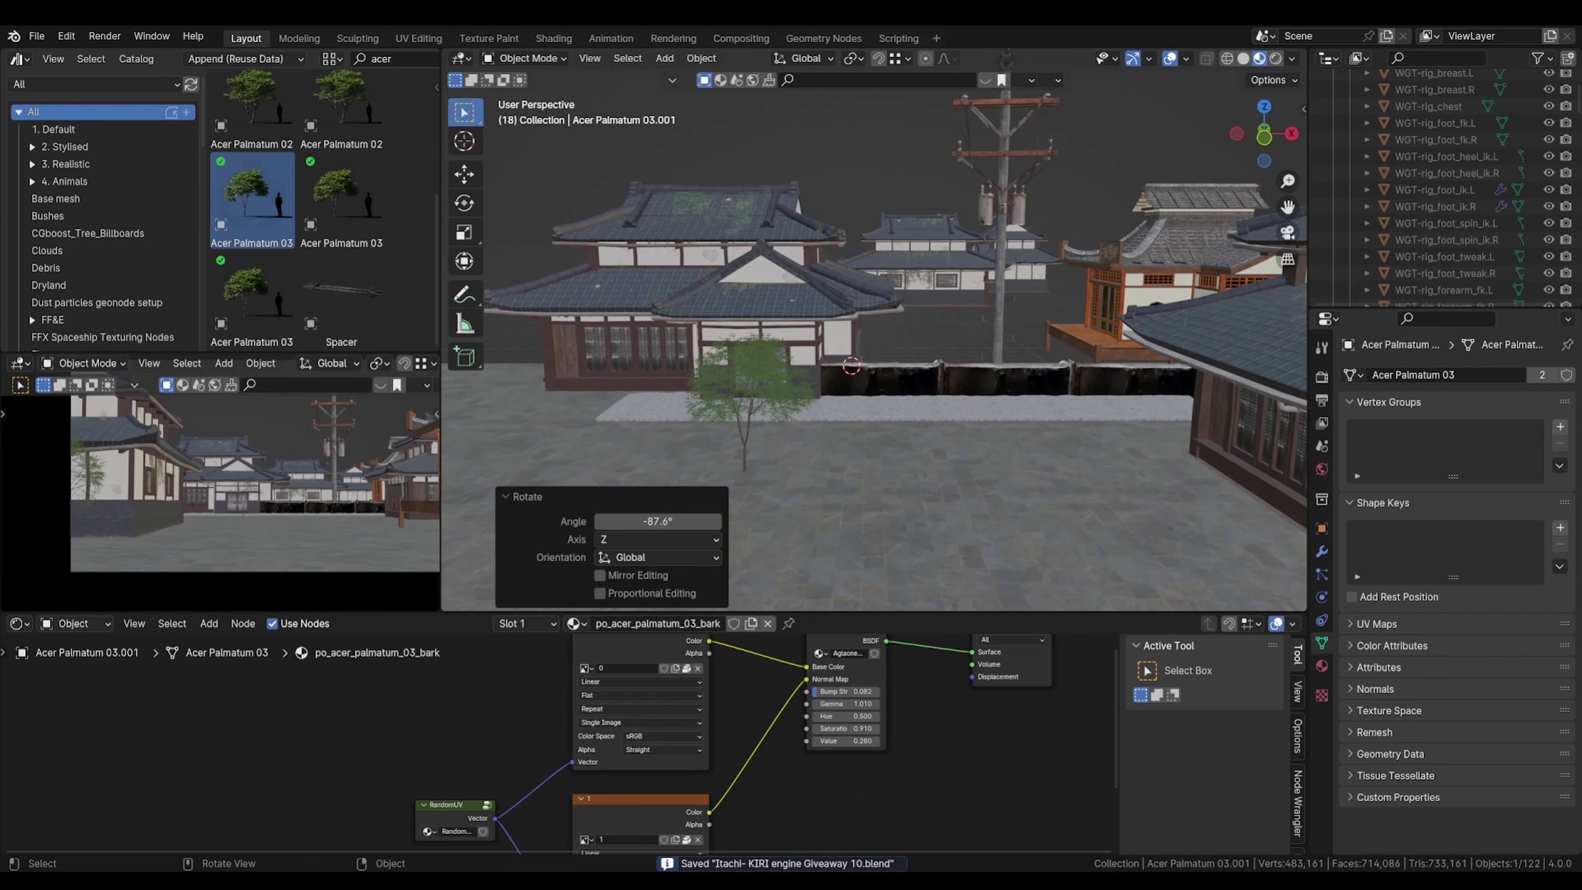
pyautogui.click(755, 377)
pyautogui.scroll(-2, 972, 409)
pyautogui.keyDown('shift'); pyautogui.moveTo(1122, 437); pyautogui.dragTo(1067, 402, button='middle'); pyautogui.keyUp('shift')
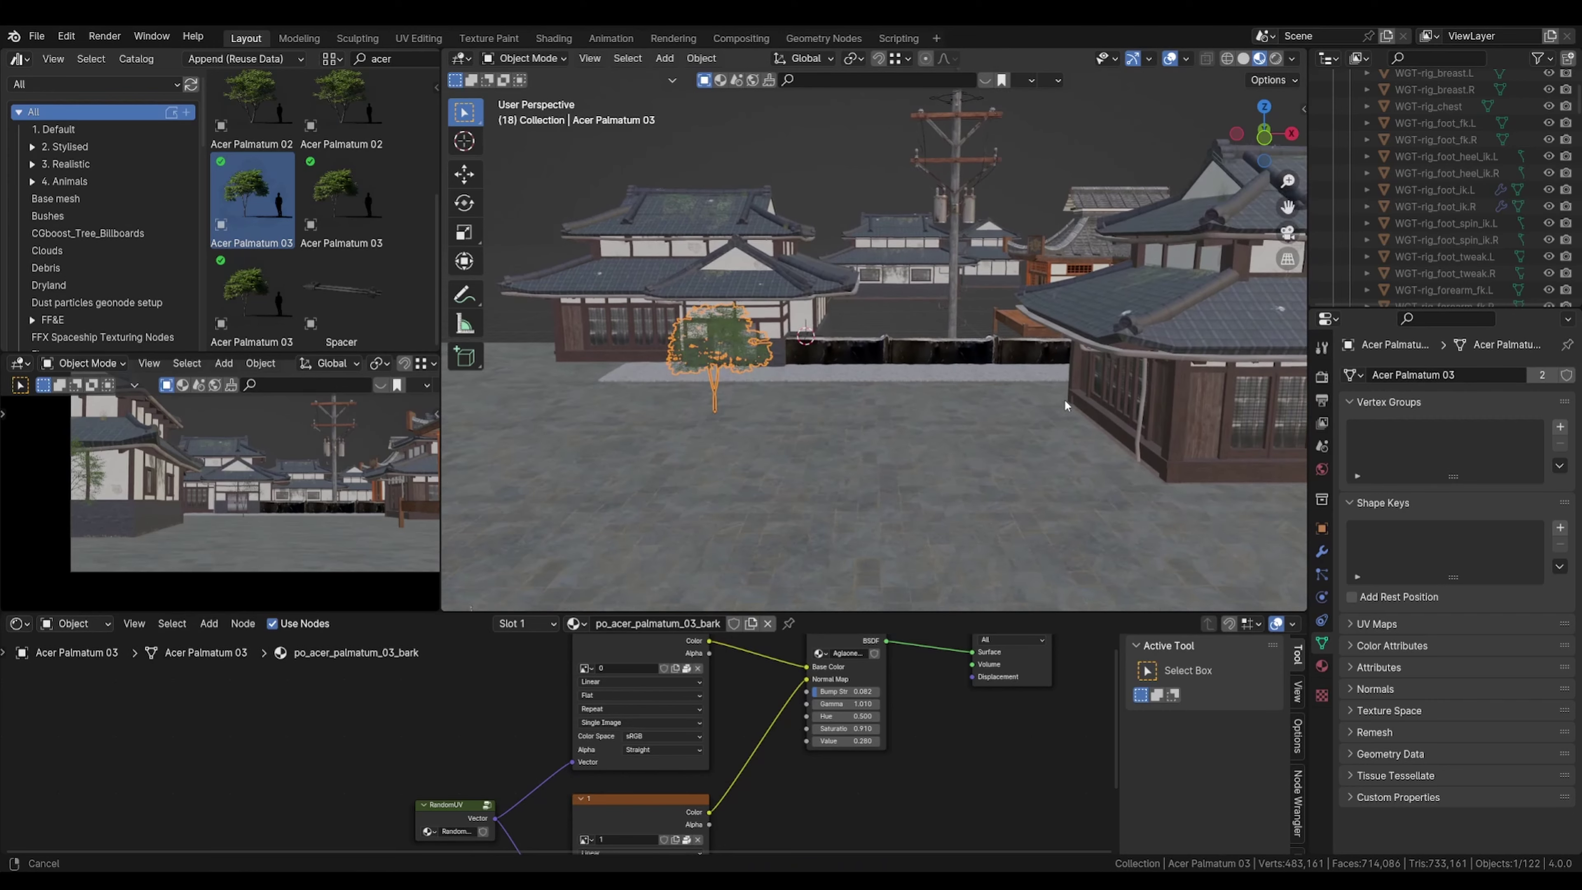
pyautogui.scroll(-2, 1025, 403)
pyautogui.hotkey('alt', 'd')
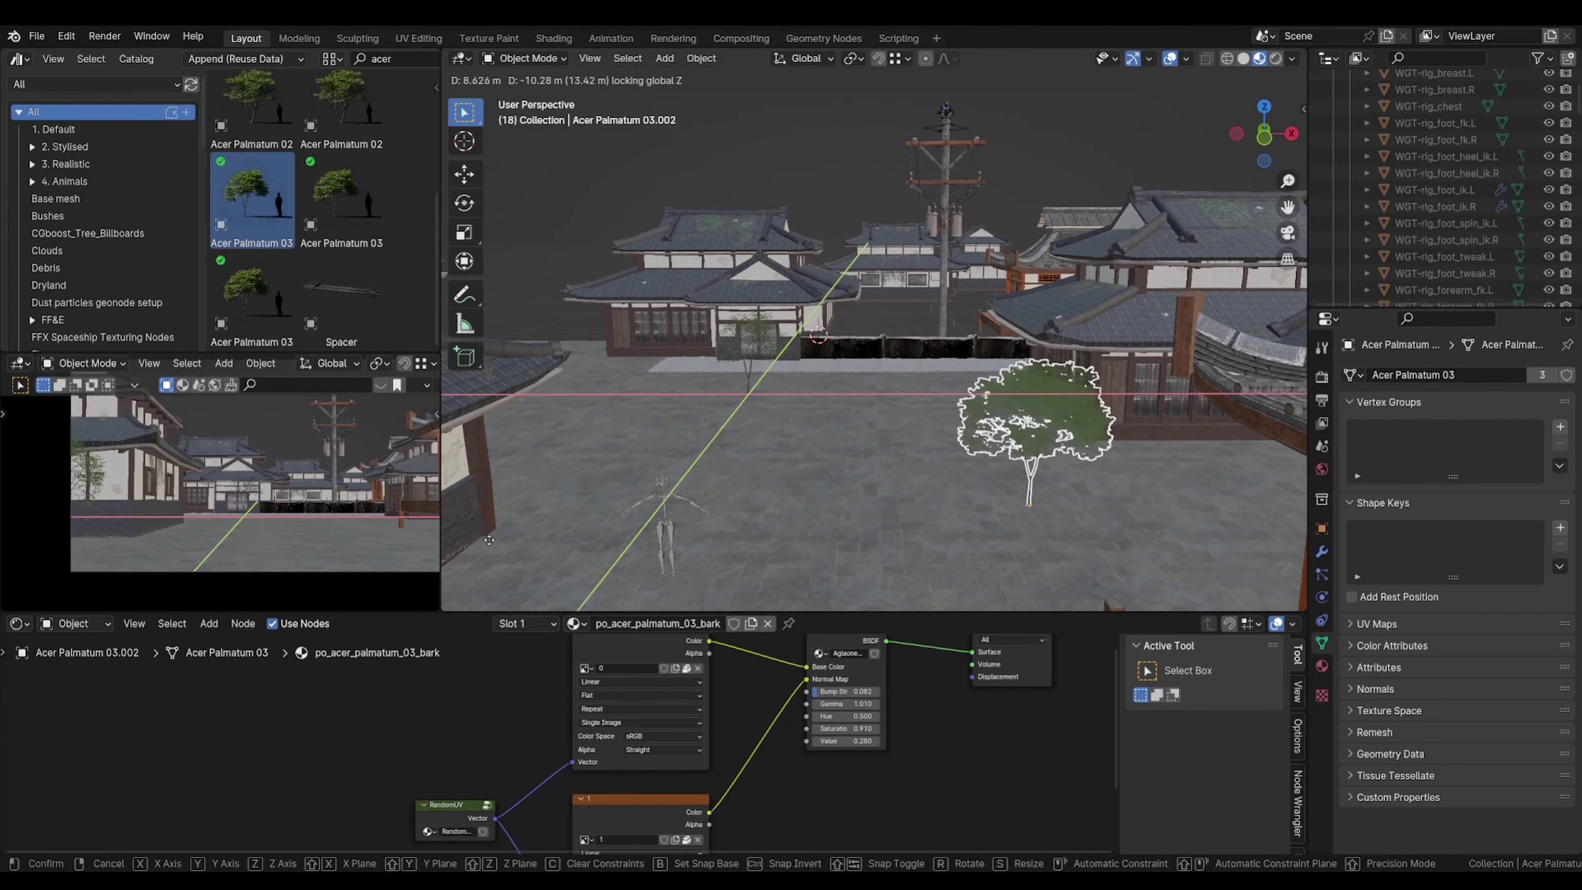
pyautogui.click(498, 539)
pyautogui.moveTo(1036, 511)
pyautogui.mouseDown(button='middle')
pyautogui.moveTo(982, 466)
pyautogui.moveTo(1032, 488)
pyautogui.mouseUp(button='middle')
pyautogui.hotkey('ctrl', 's')
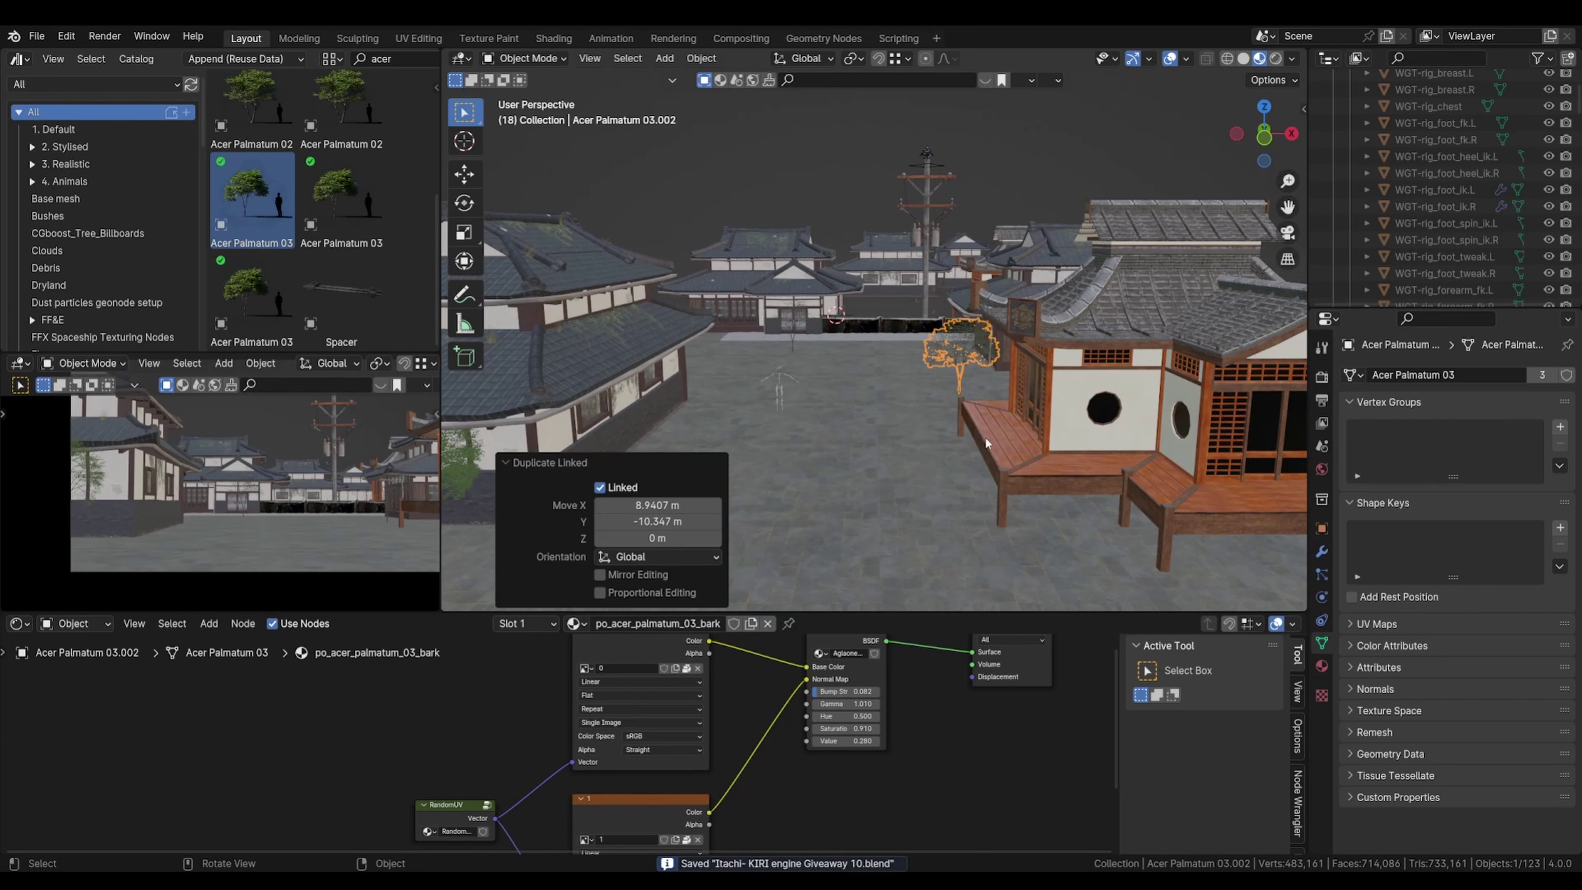
# Step: Move the new Acer tree along the ground toward the wooden porch, about -0.39 m in X and -4.01 m in Y
pyautogui.press('g')
pyautogui.hotkey('shift', 'z')
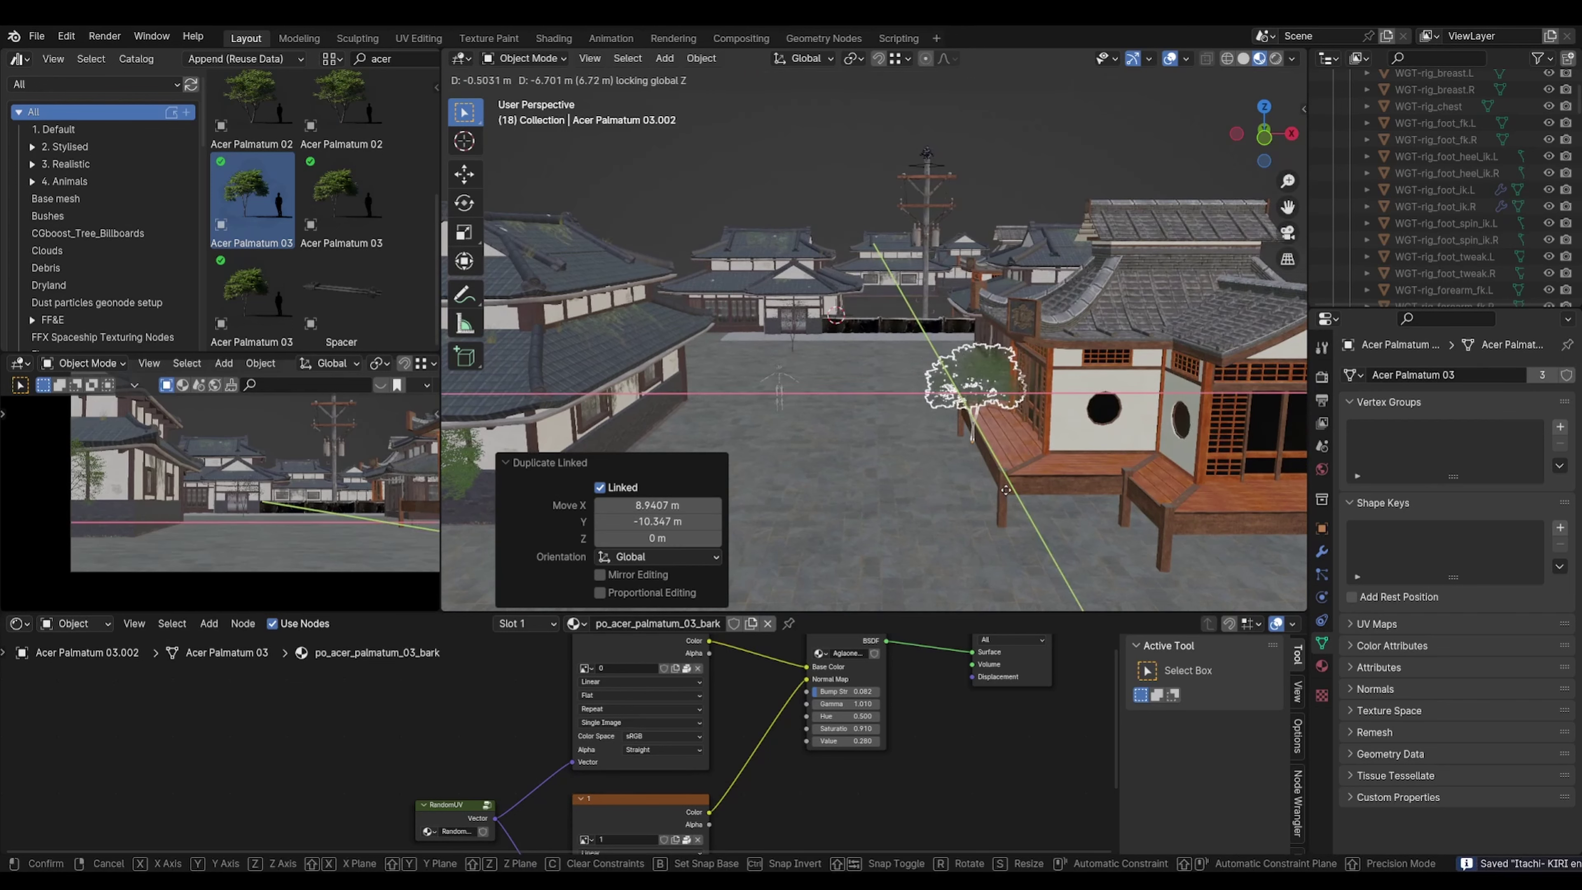
pyautogui.click(997, 474)
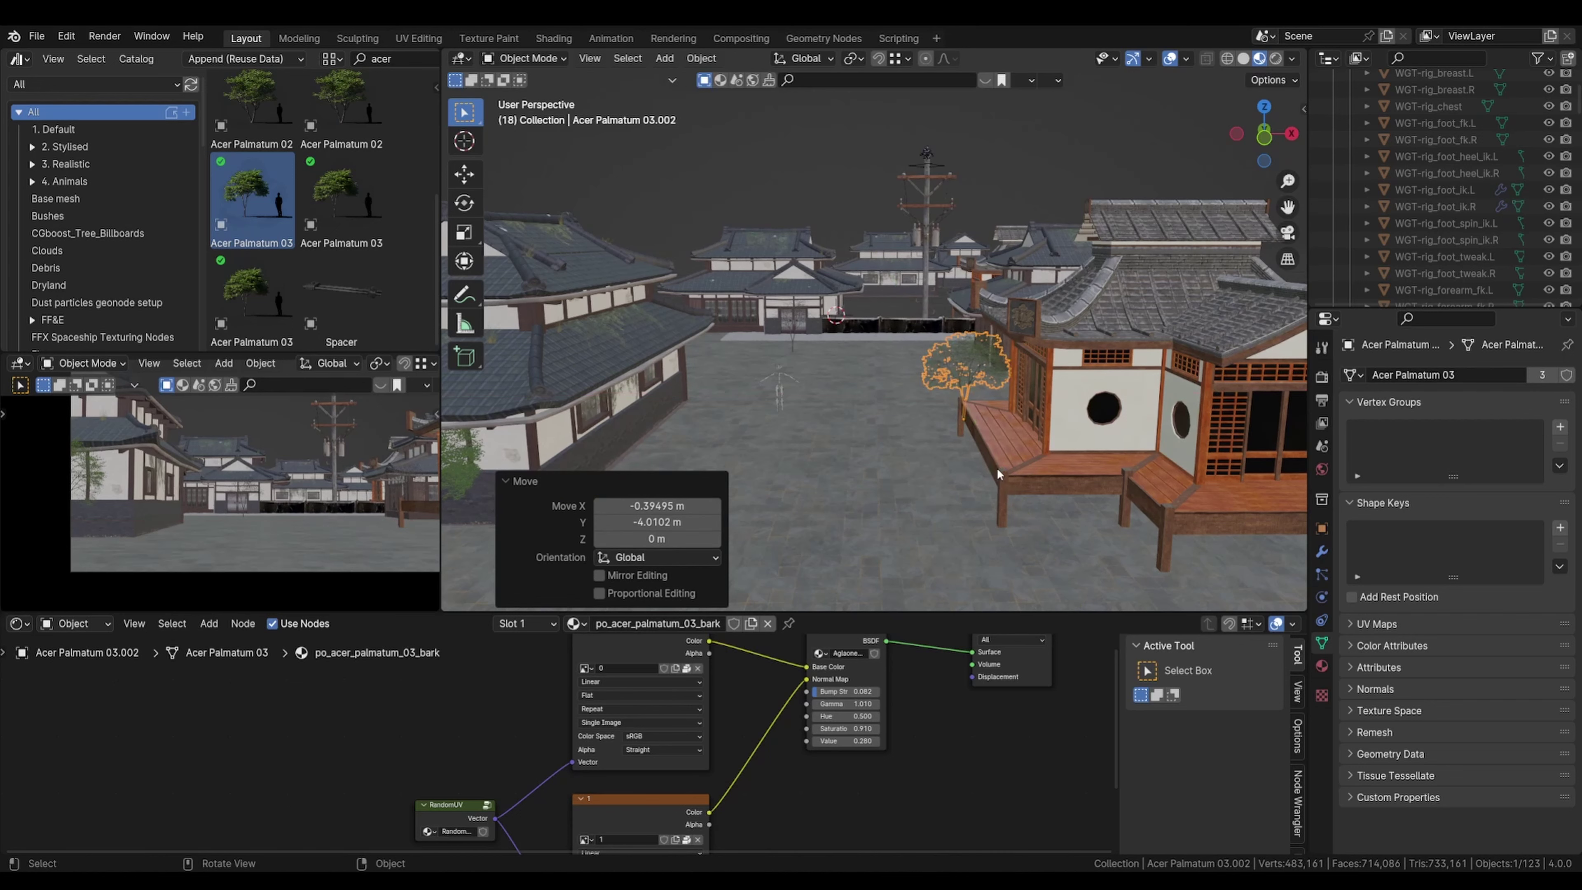
pyautogui.hotkey('alt', 'a')
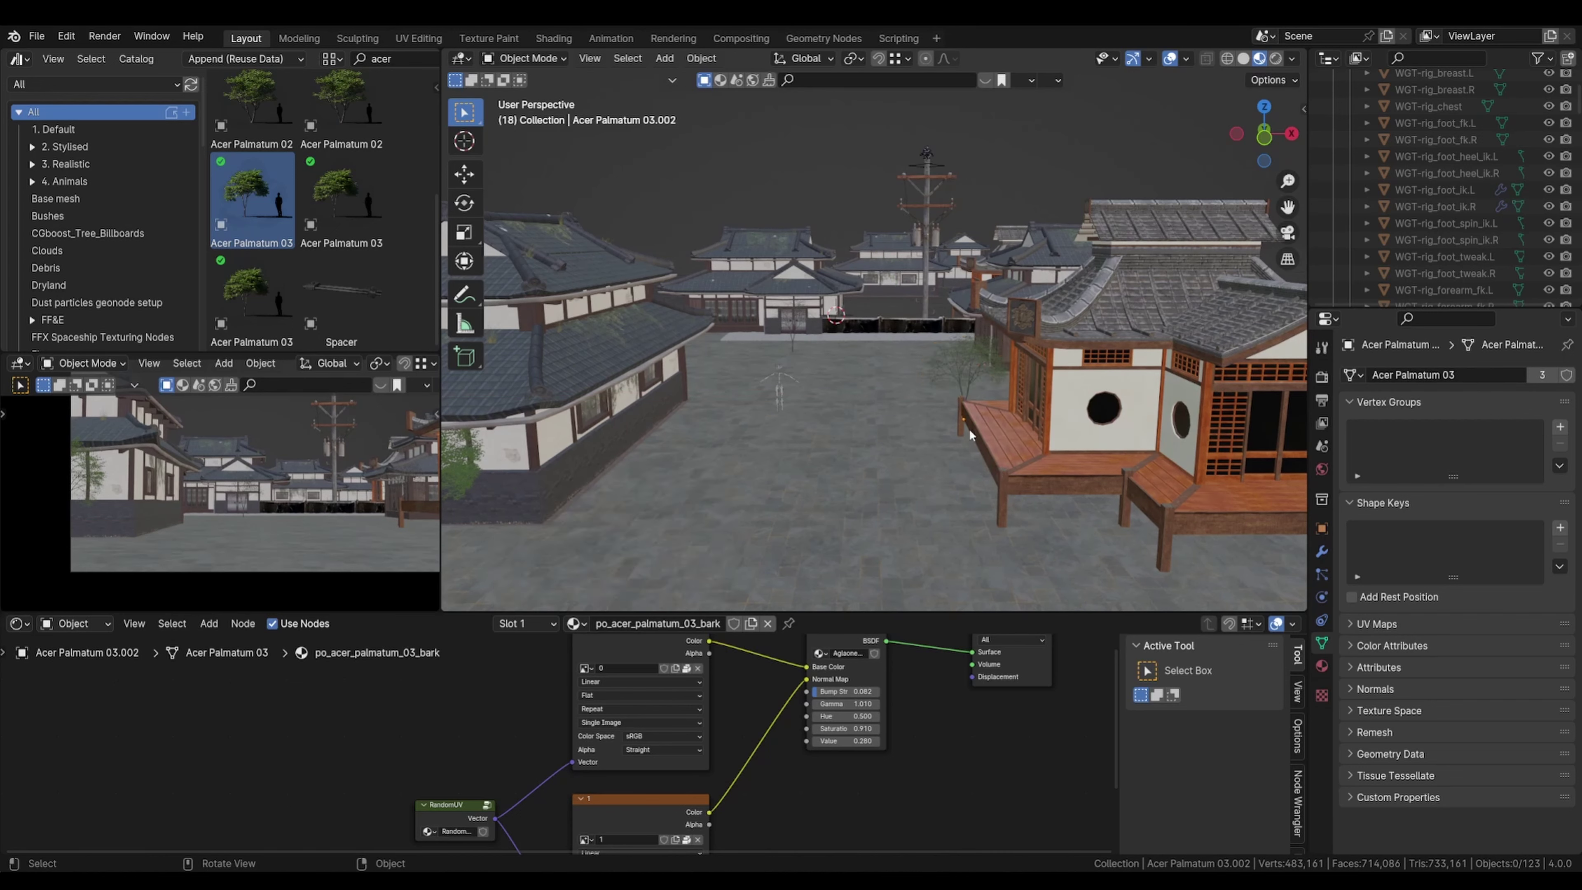
pyautogui.click(967, 367)
# Step: Clear the asset search and place the potted plant asset 3DModel at the wooden porch
pyautogui.scroll(3, 319, 246)
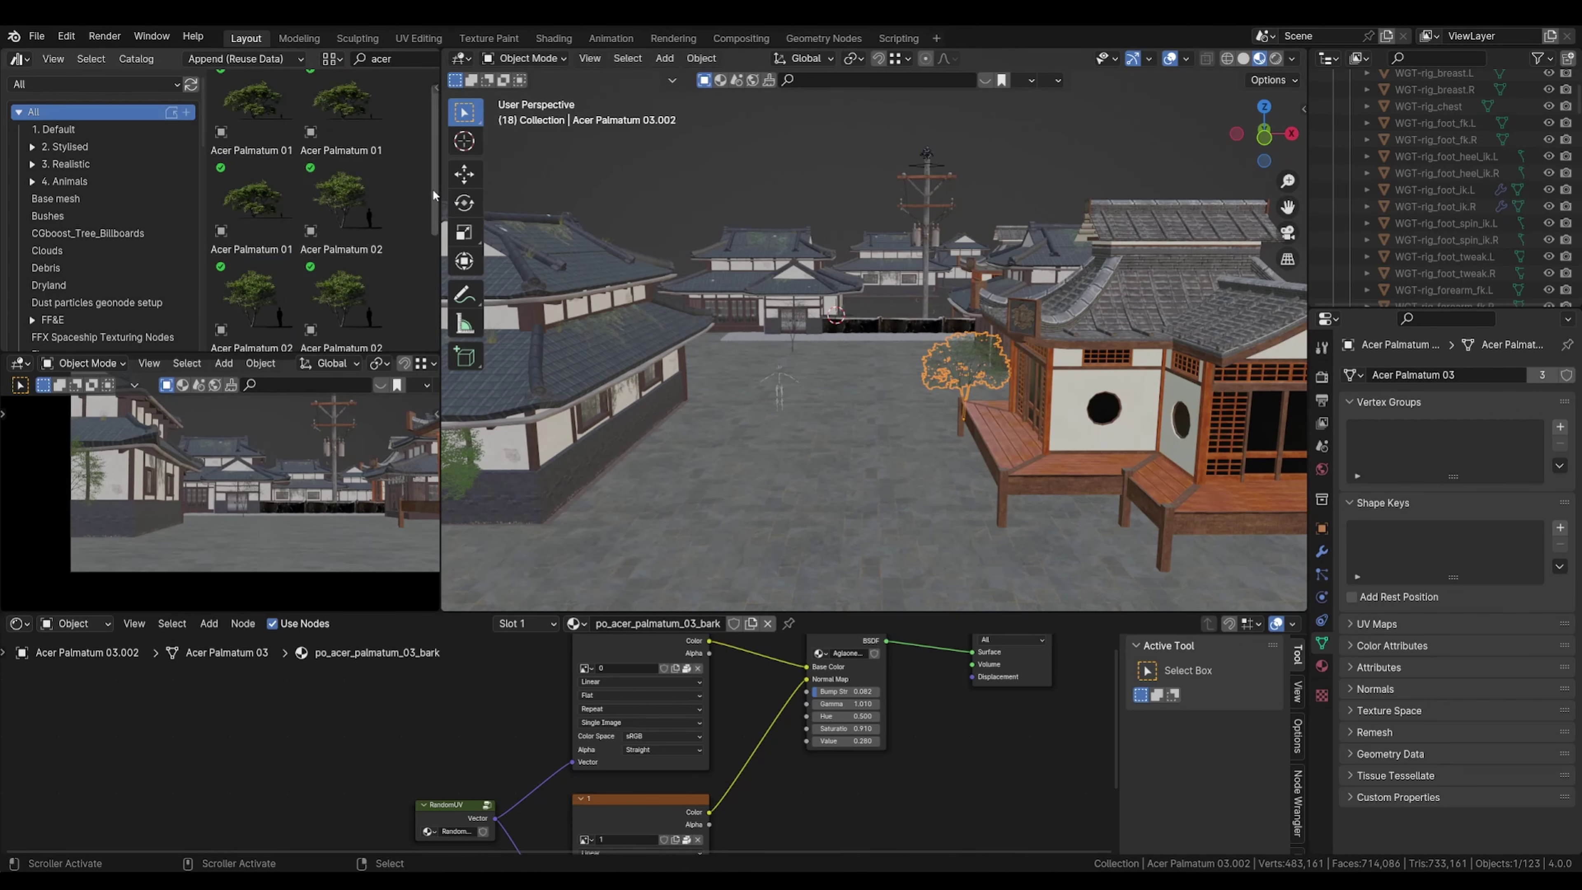
pyautogui.scroll(1, 434, 188)
pyautogui.click(399, 59)
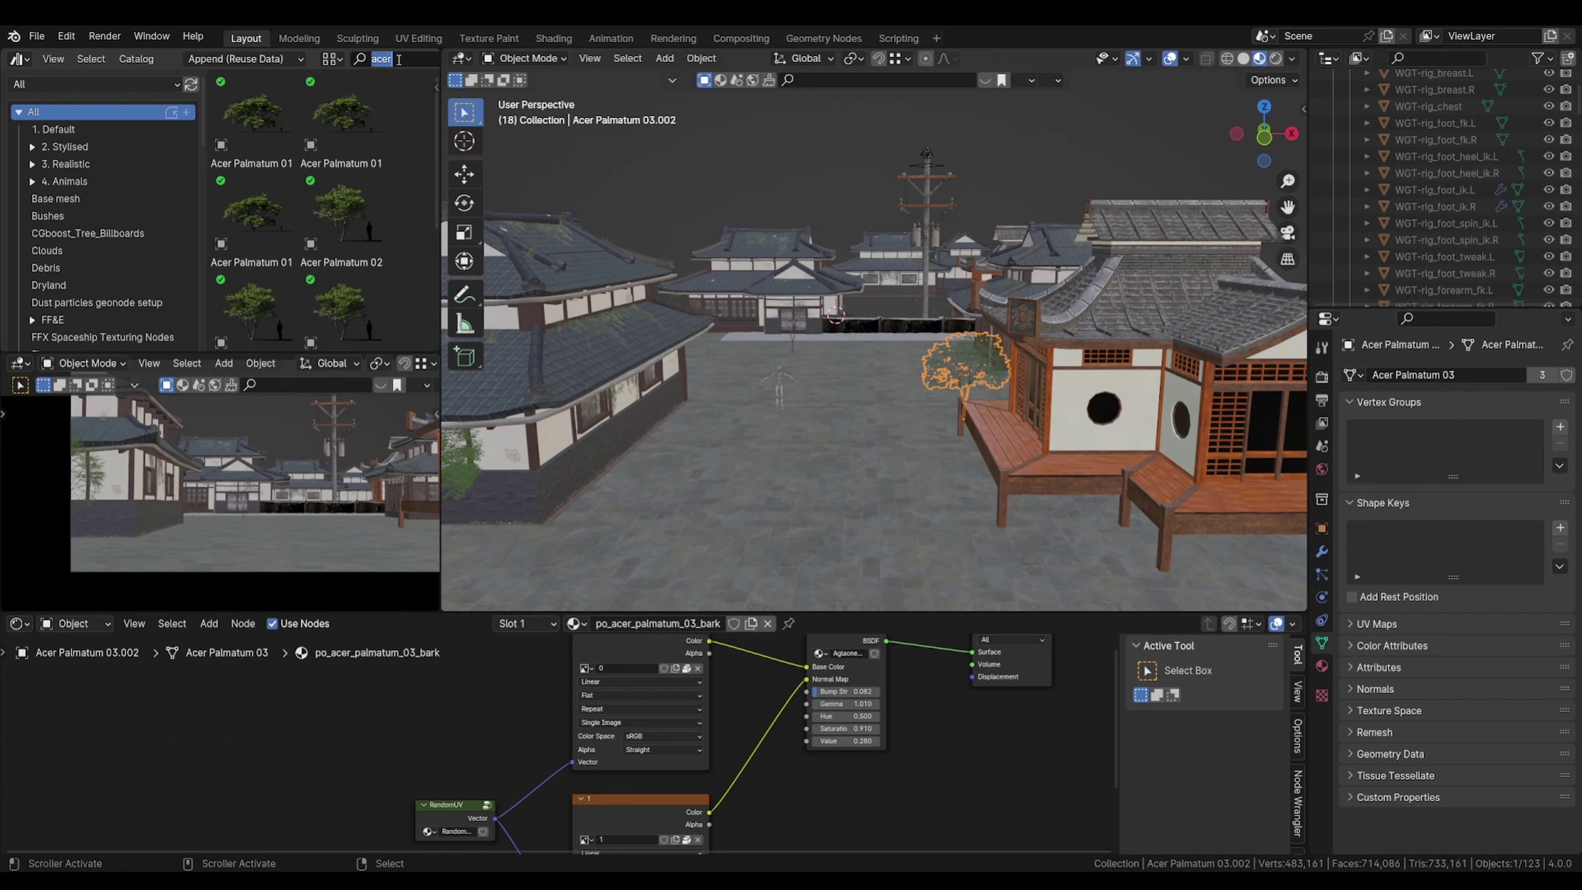
pyautogui.press('BackSpace')
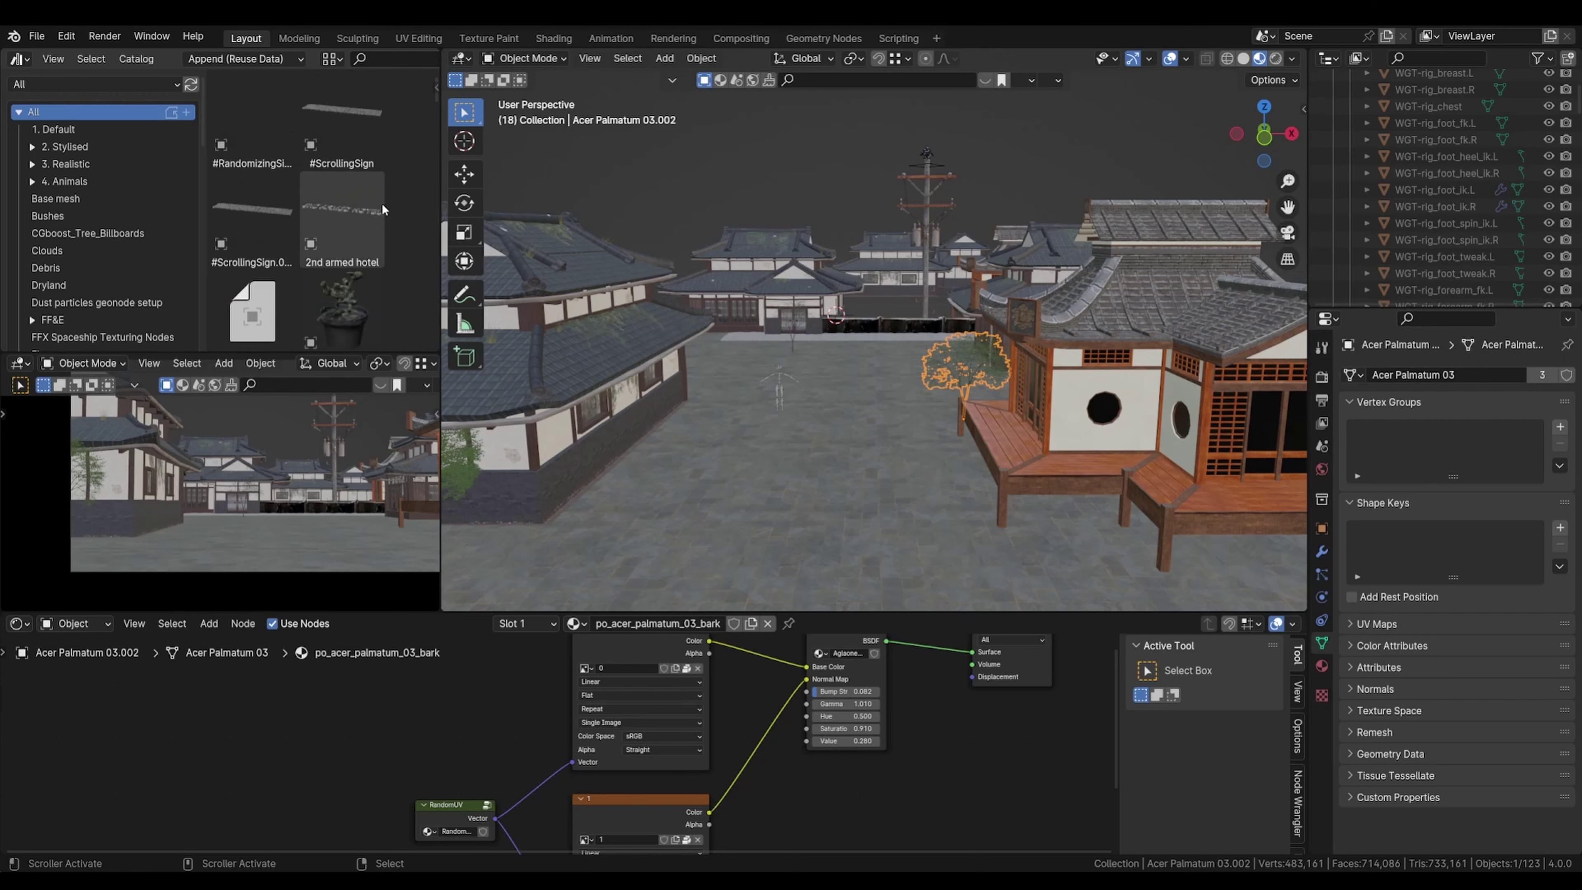
pyautogui.scroll(-3, 357, 219)
pyautogui.moveTo(353, 217); pyautogui.dragTo(993, 416)
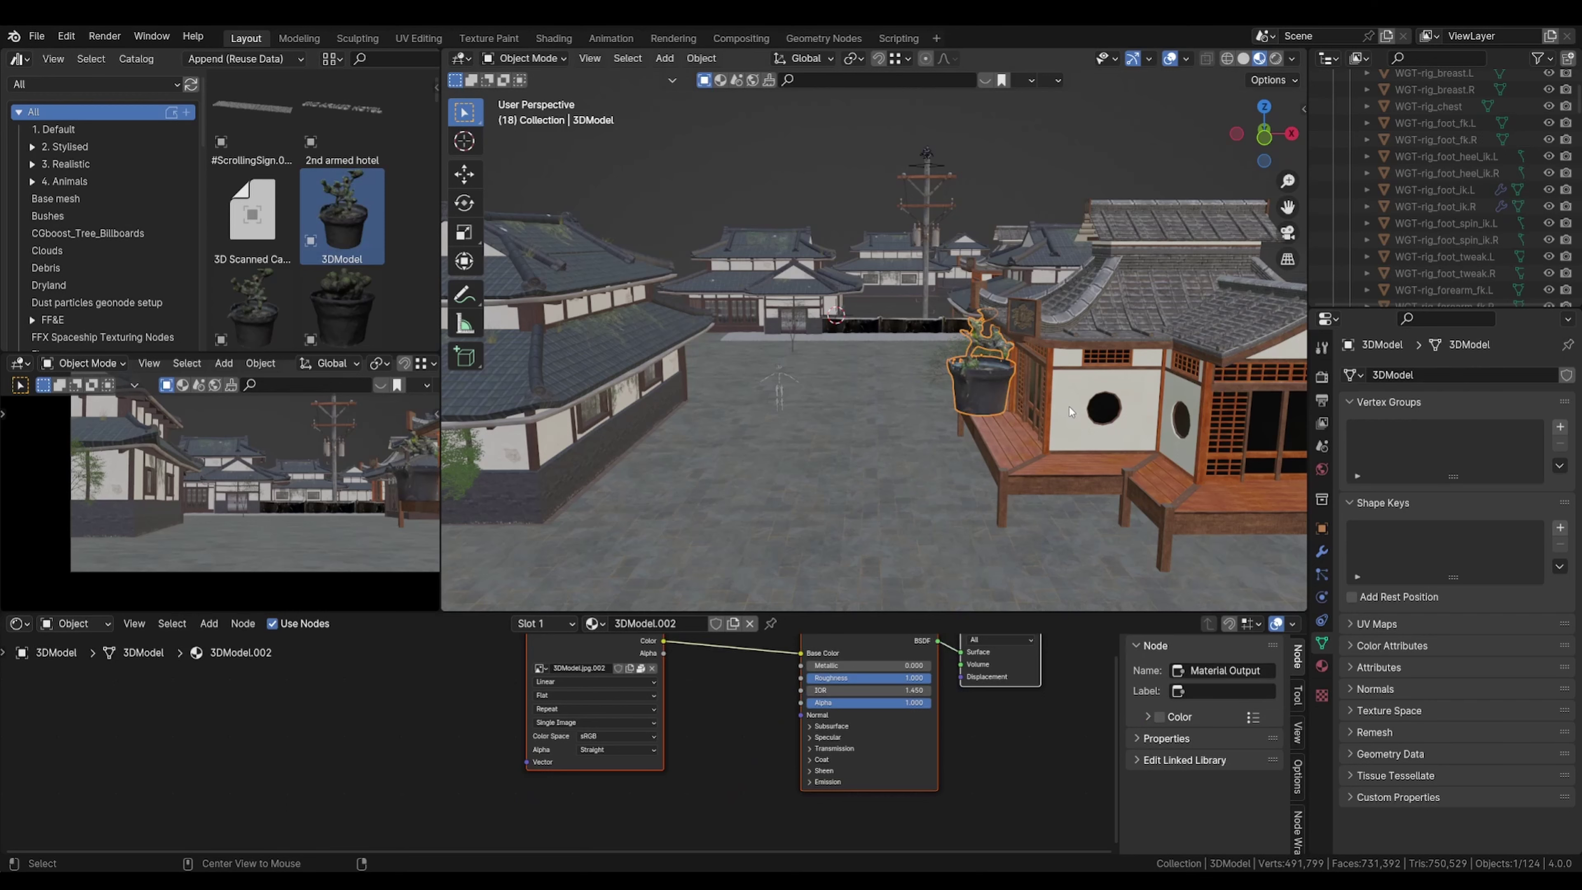
# Step: Clear the potted plant's scale and shrink it uniformly to about 0.136
pyautogui.hotkey('alt', 's')
pyautogui.scroll(3, 1108, 417)
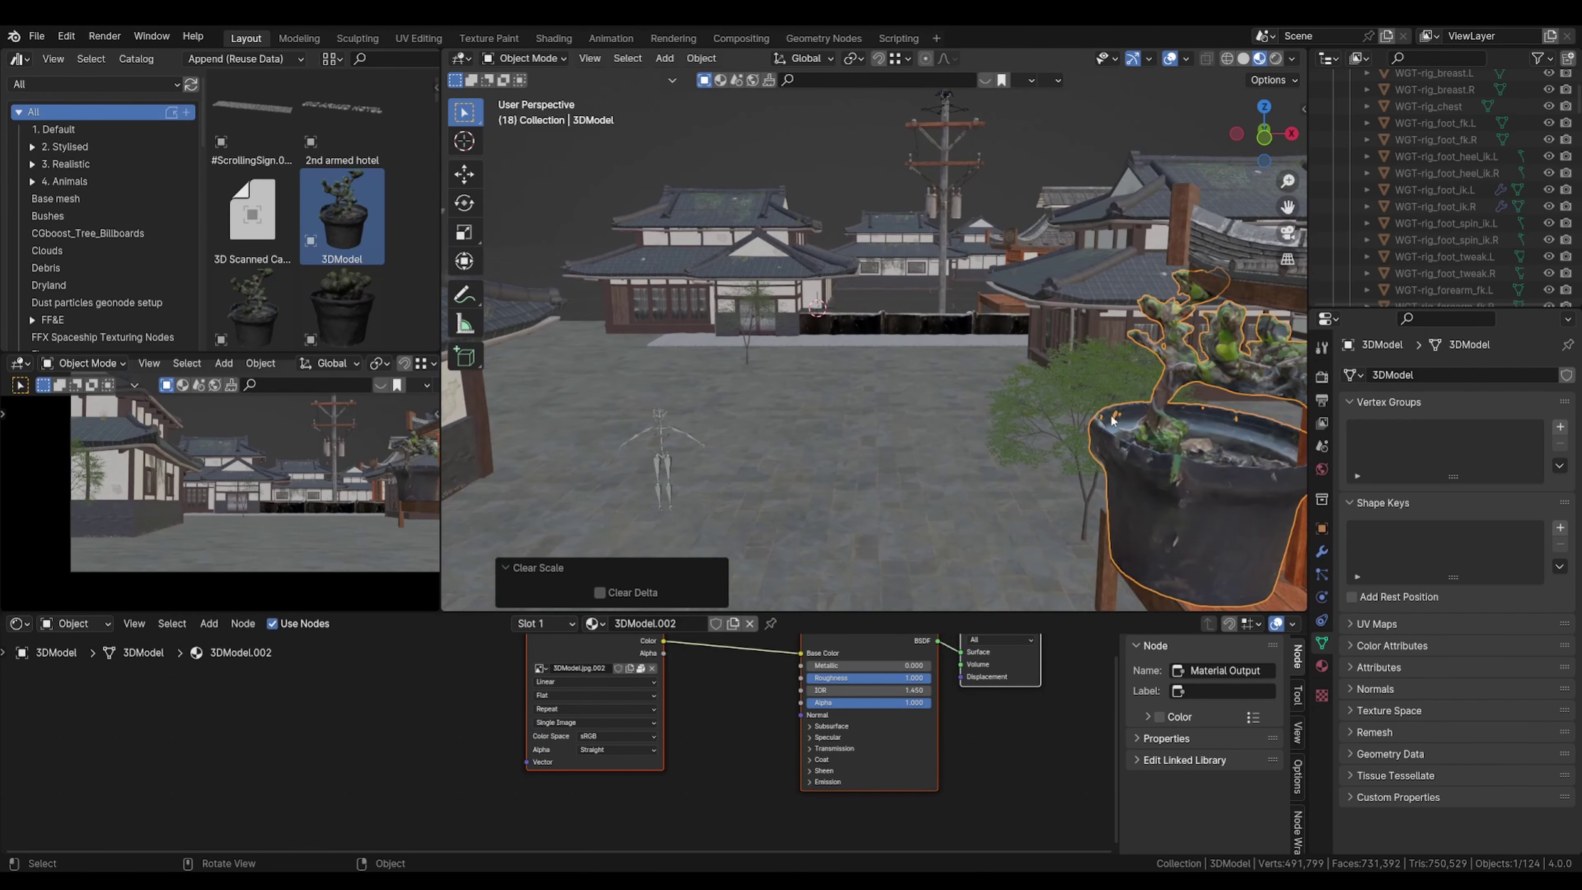
pyautogui.press('s')
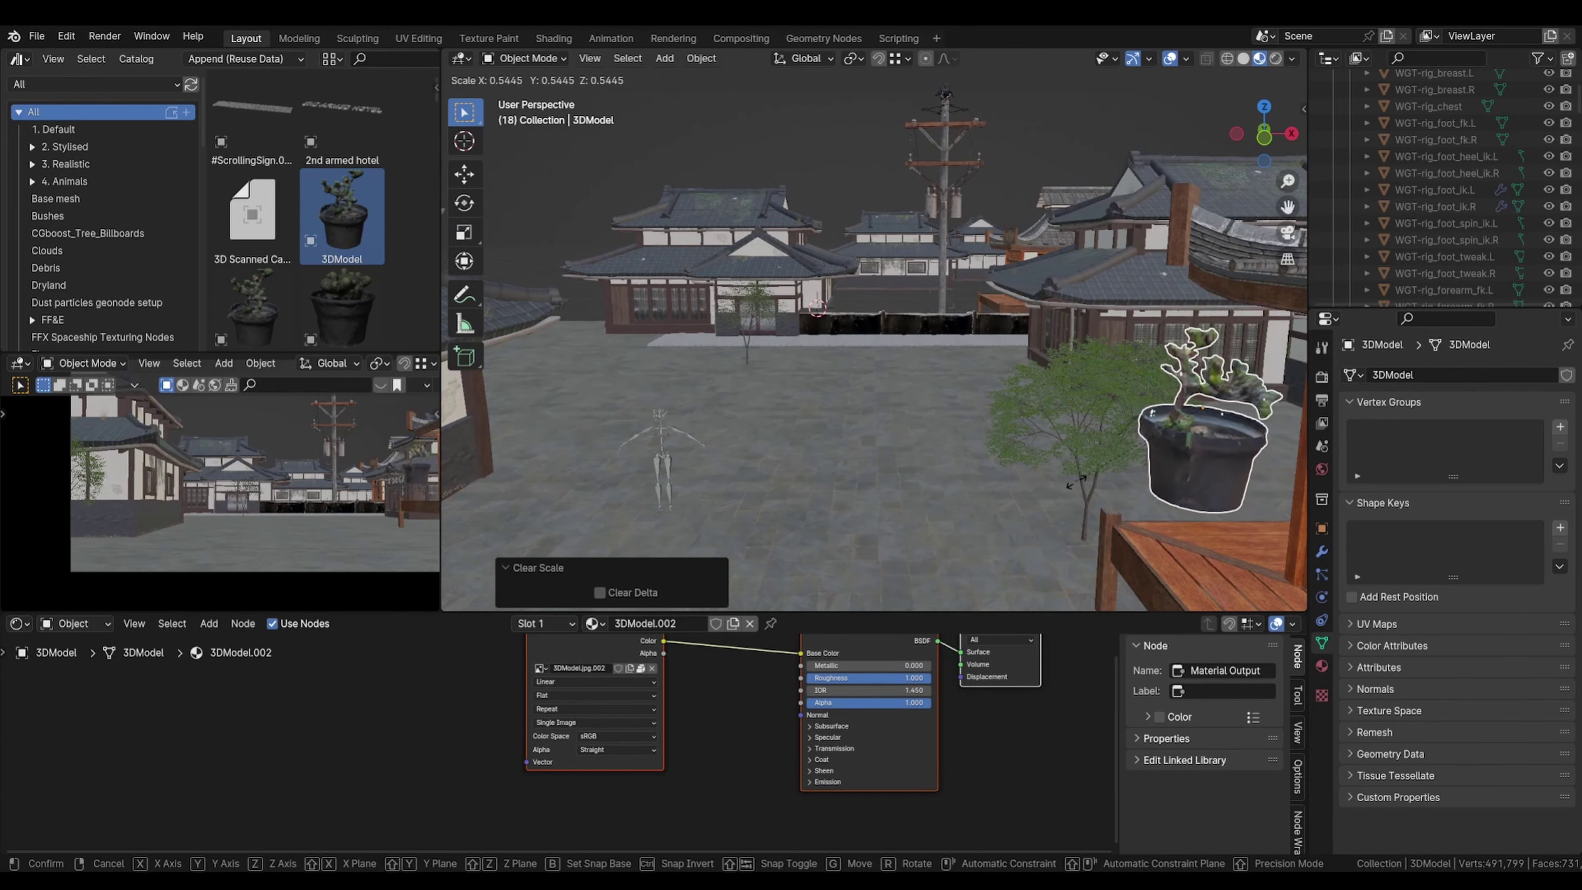
pyautogui.click(1183, 499)
# Step: Lower the potted plant about 1.63 m onto the porch floor, shift it horizontally to the porch corner, and save the file
pyautogui.press('g')
pyautogui.press('z')
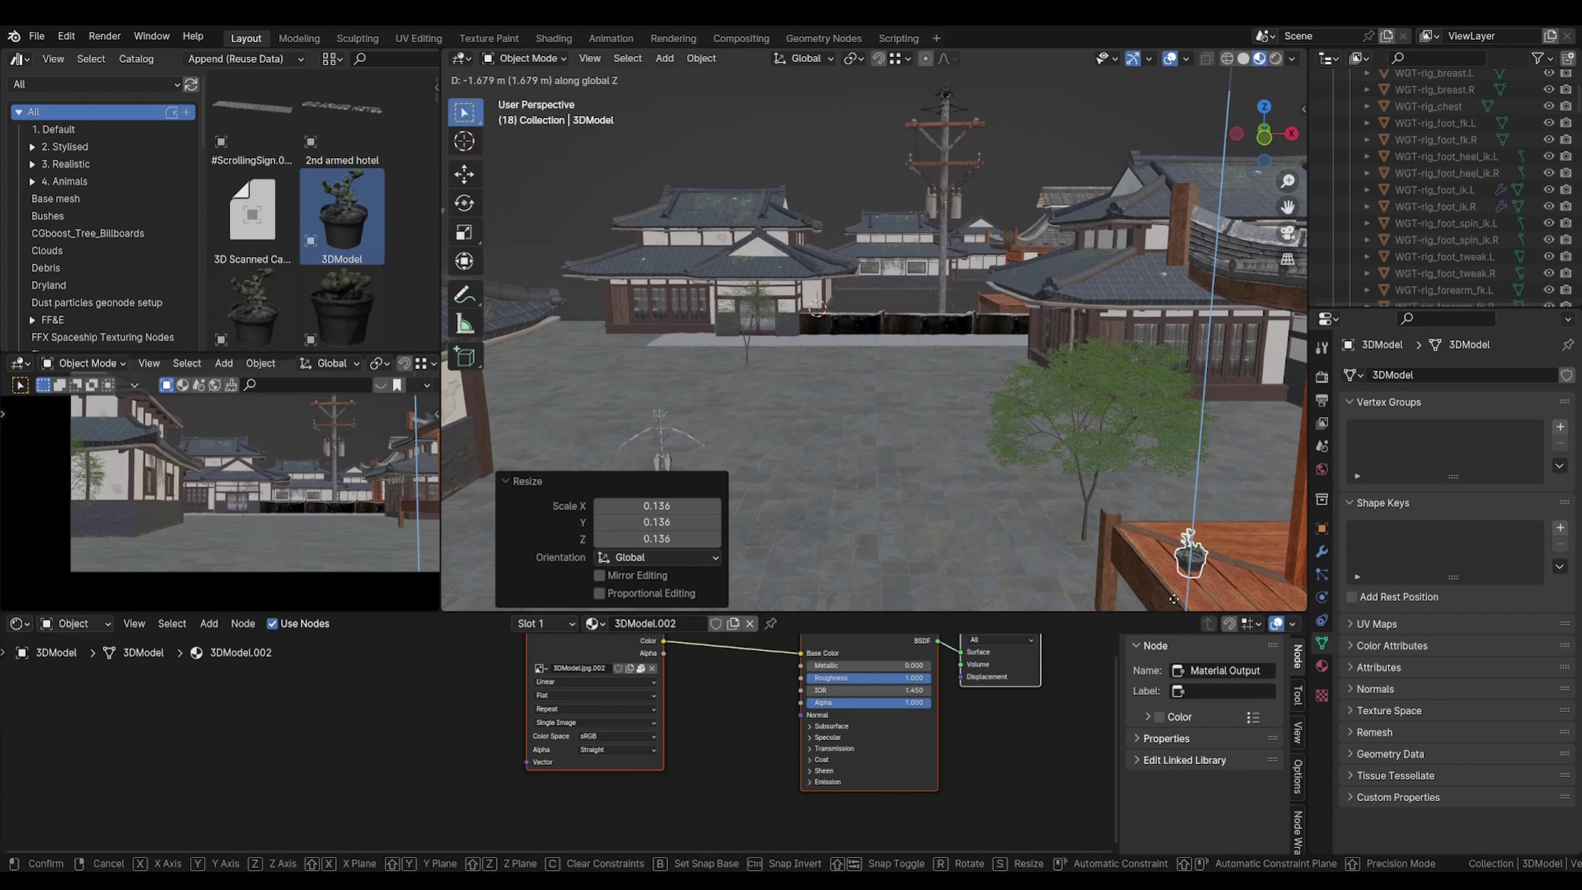
pyautogui.click(1174, 596)
pyautogui.press('g')
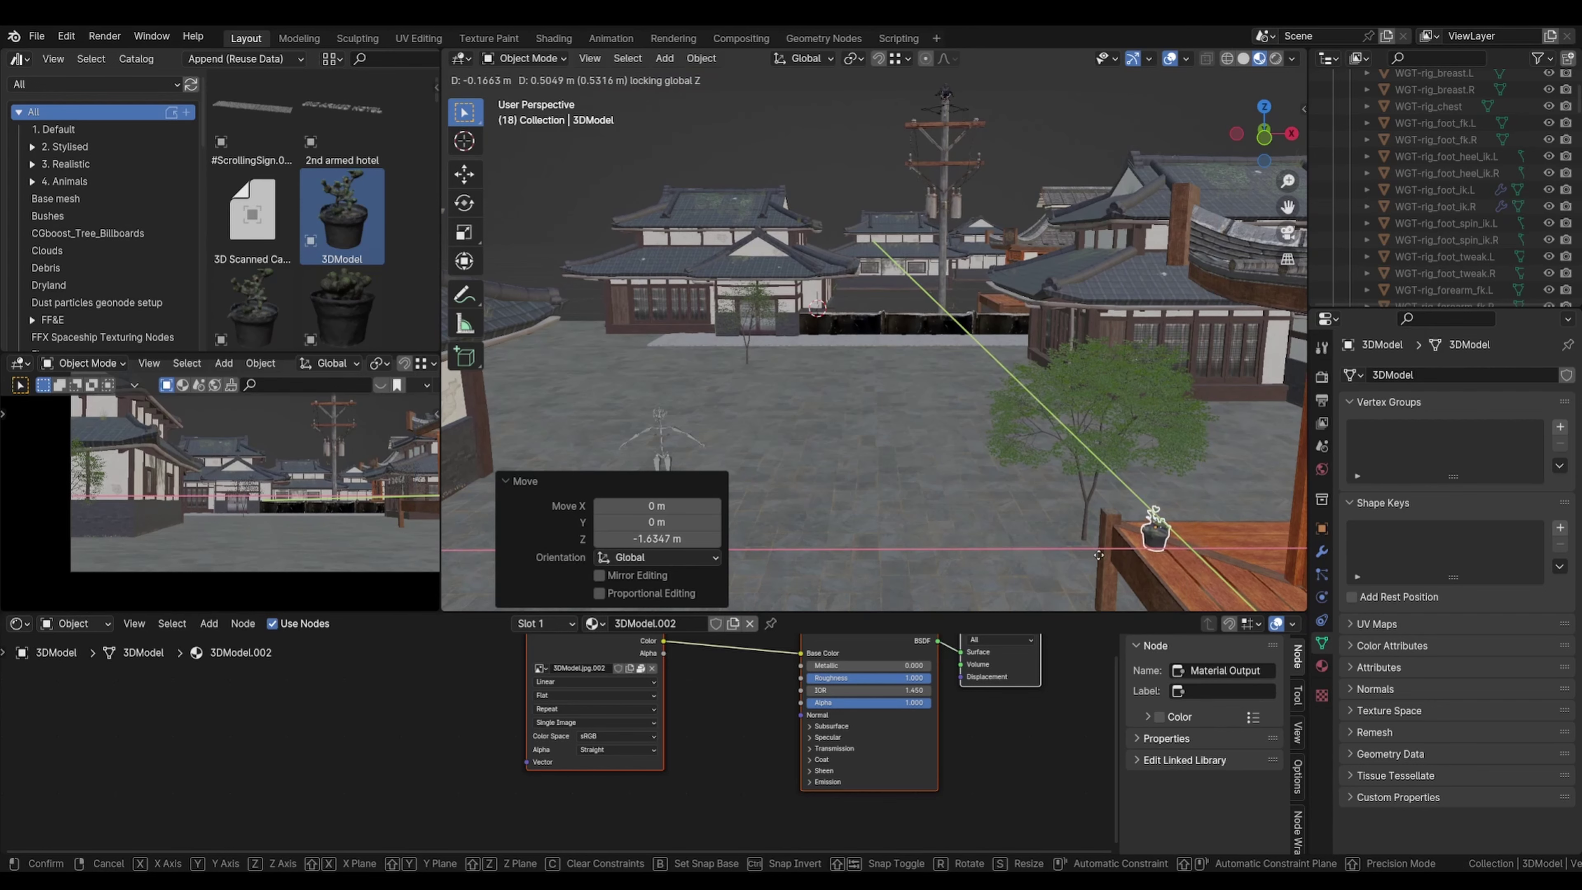
pyautogui.click(1121, 570)
pyautogui.scroll(5, 1074, 489)
pyautogui.moveTo(1074, 490); pyautogui.dragTo(1077, 496, button='middle')
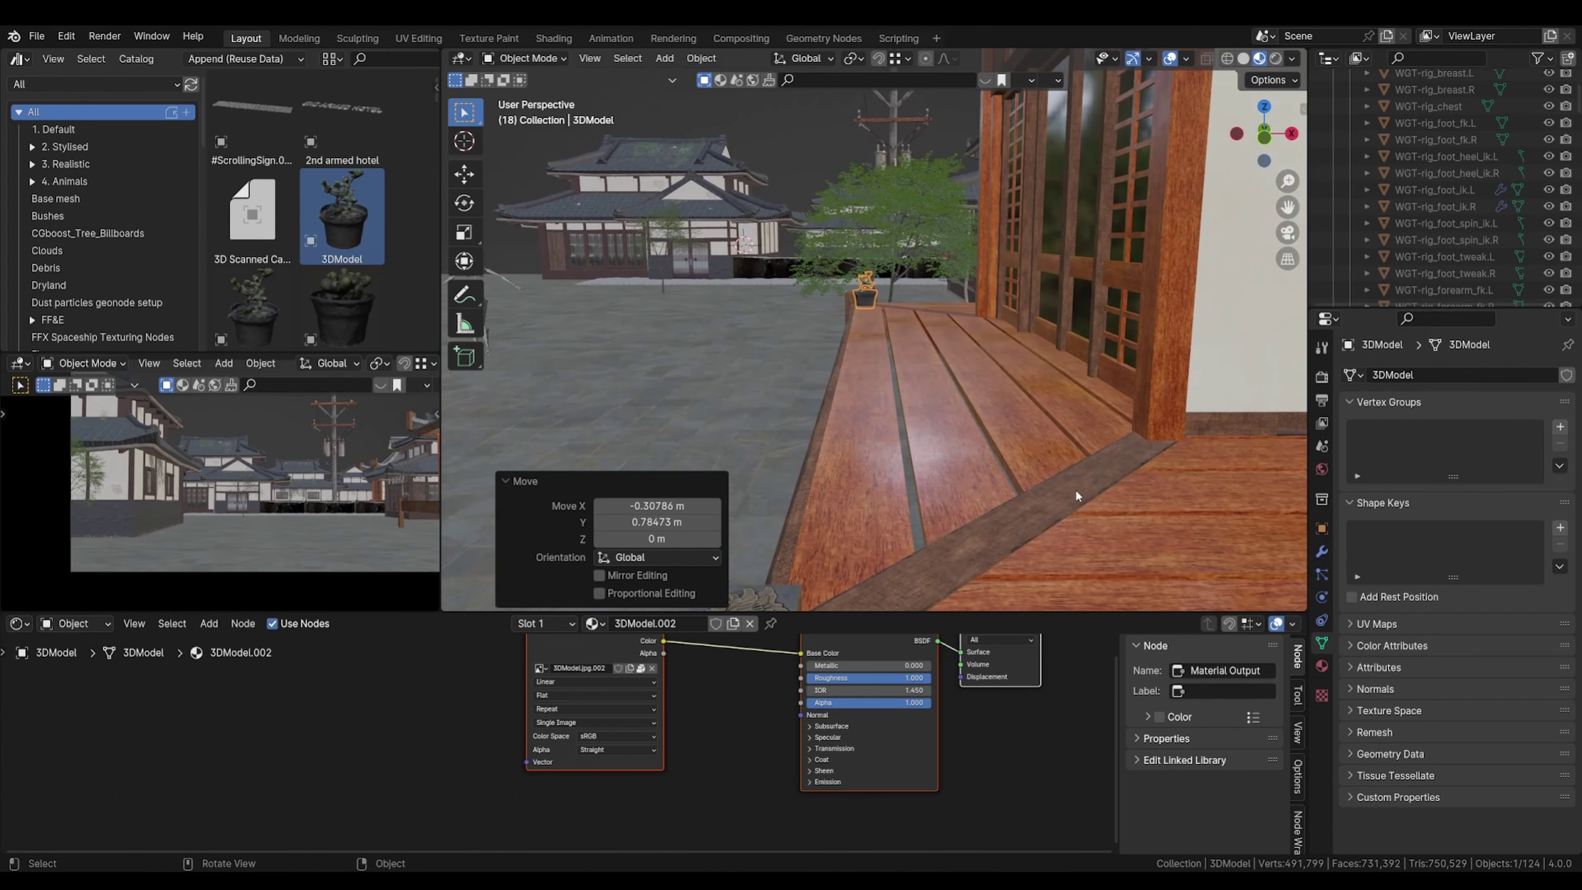
pyautogui.click(1042, 488)
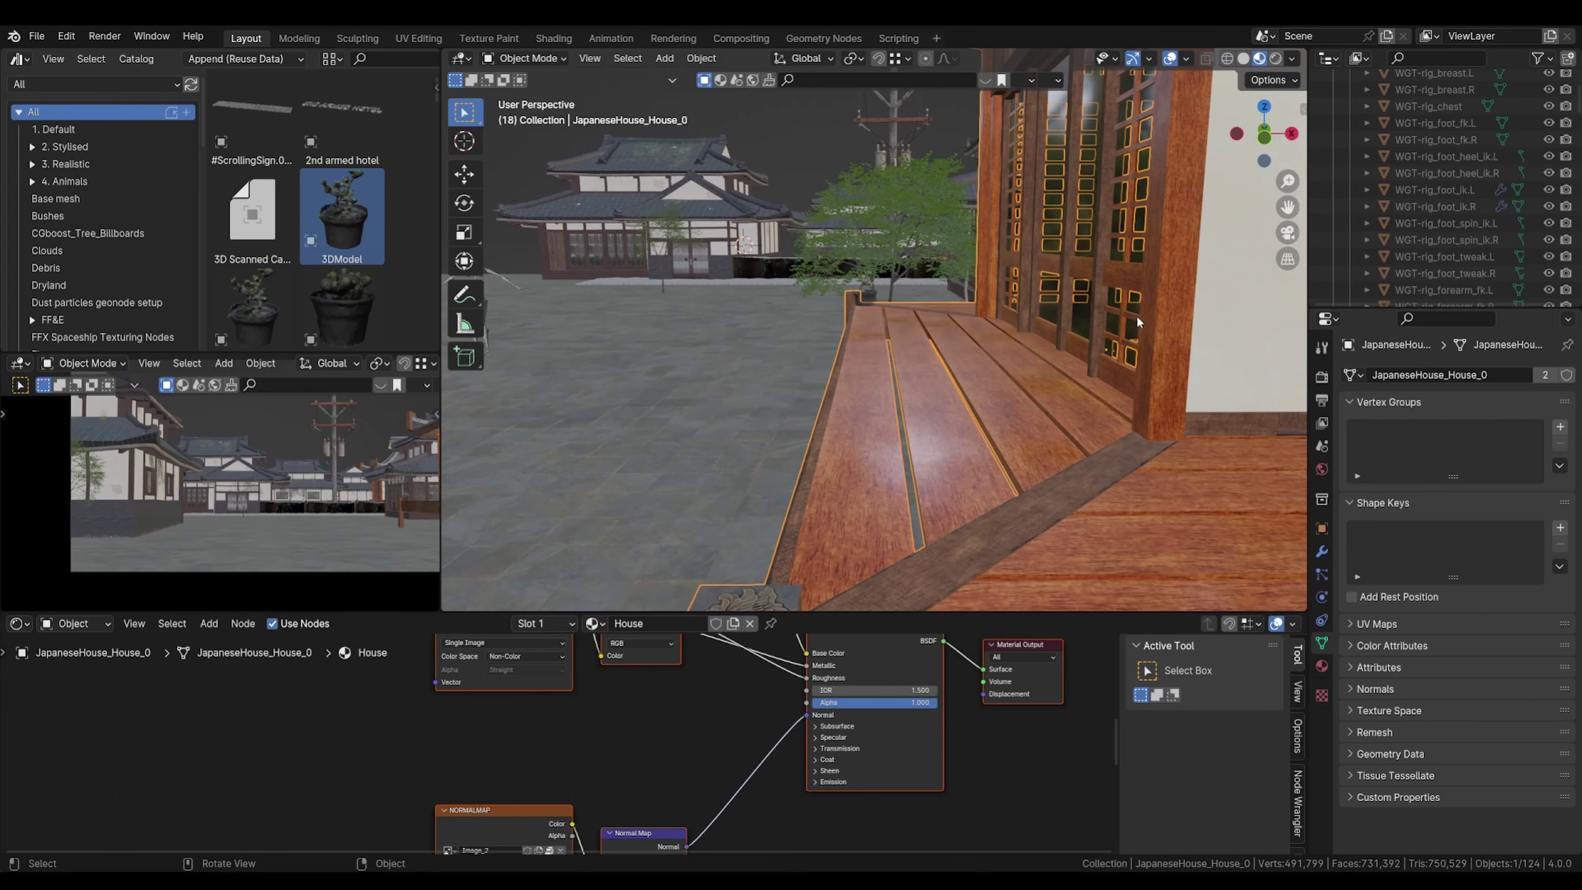
pyautogui.hotkey('ctrl', 's')
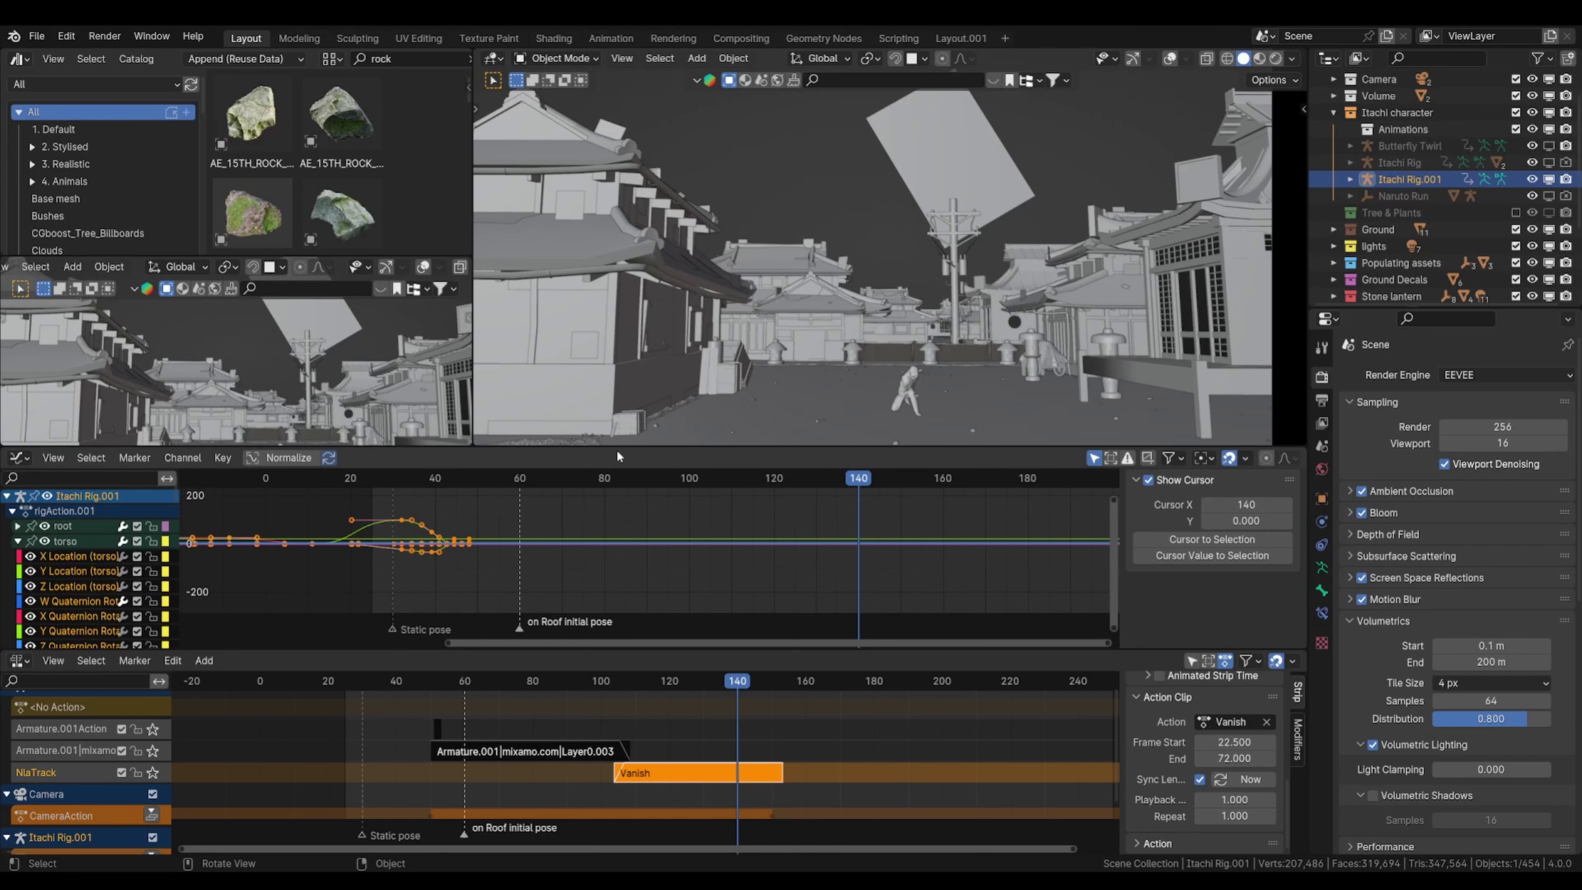
# Step: Enlarge the 3D viewports by shrinking the animation editors, orbit out of the camera view, and save the file
pyautogui.moveTo(617, 450); pyautogui.dragTo(647, 699)
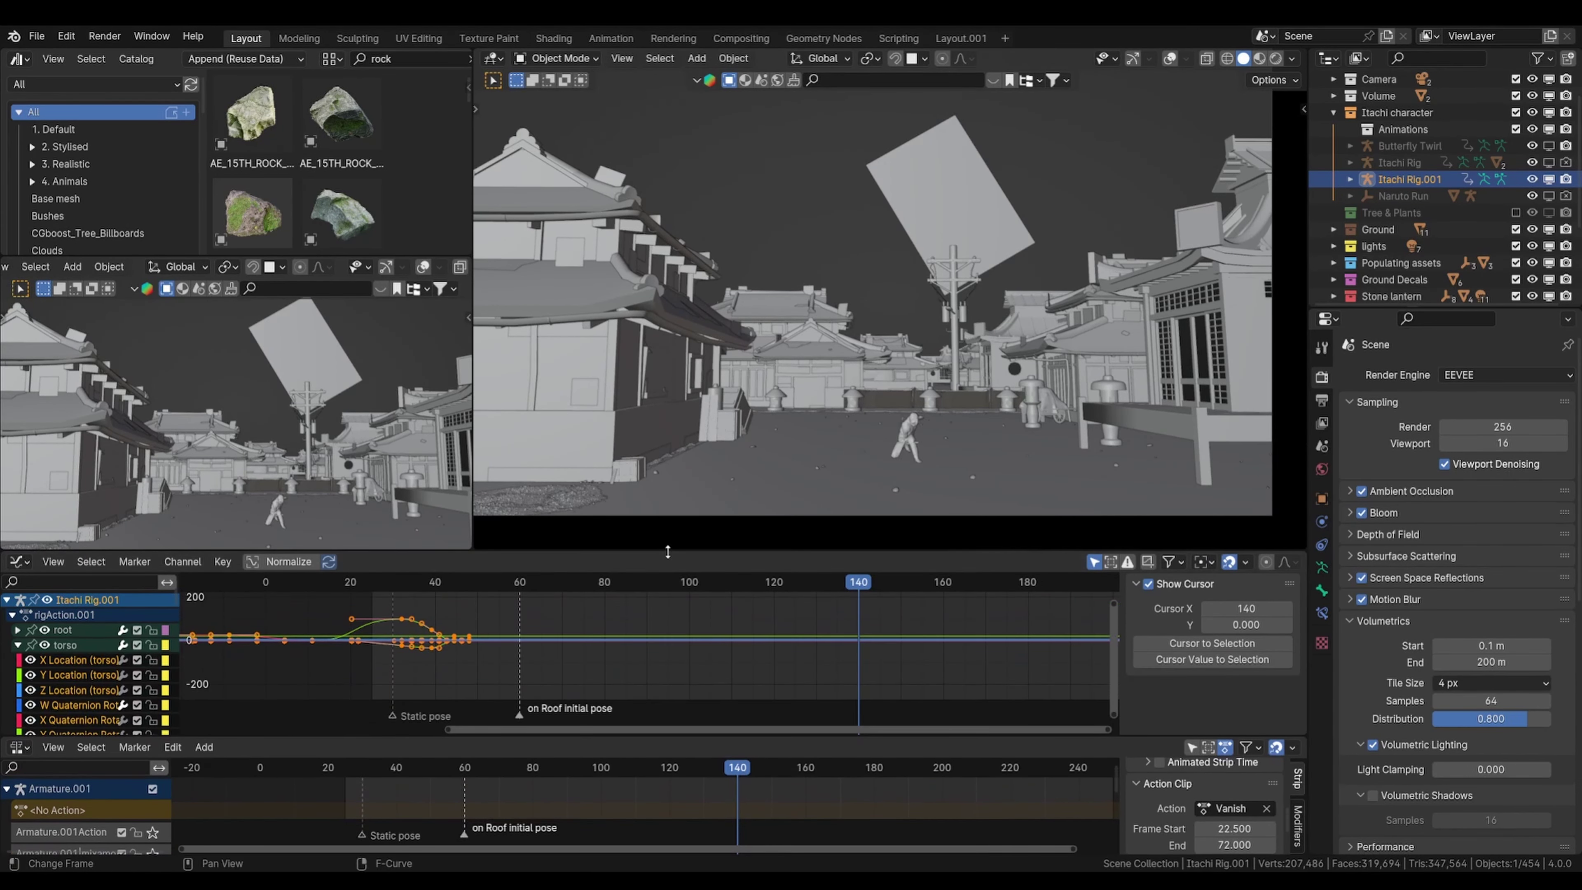
pyautogui.moveTo(667, 556); pyautogui.dragTo(667, 670)
pyautogui.press('KP_0')
pyautogui.moveTo(667, 374); pyautogui.dragTo(705, 370, button='middle')
pyautogui.hotkey('ctrl', 's')
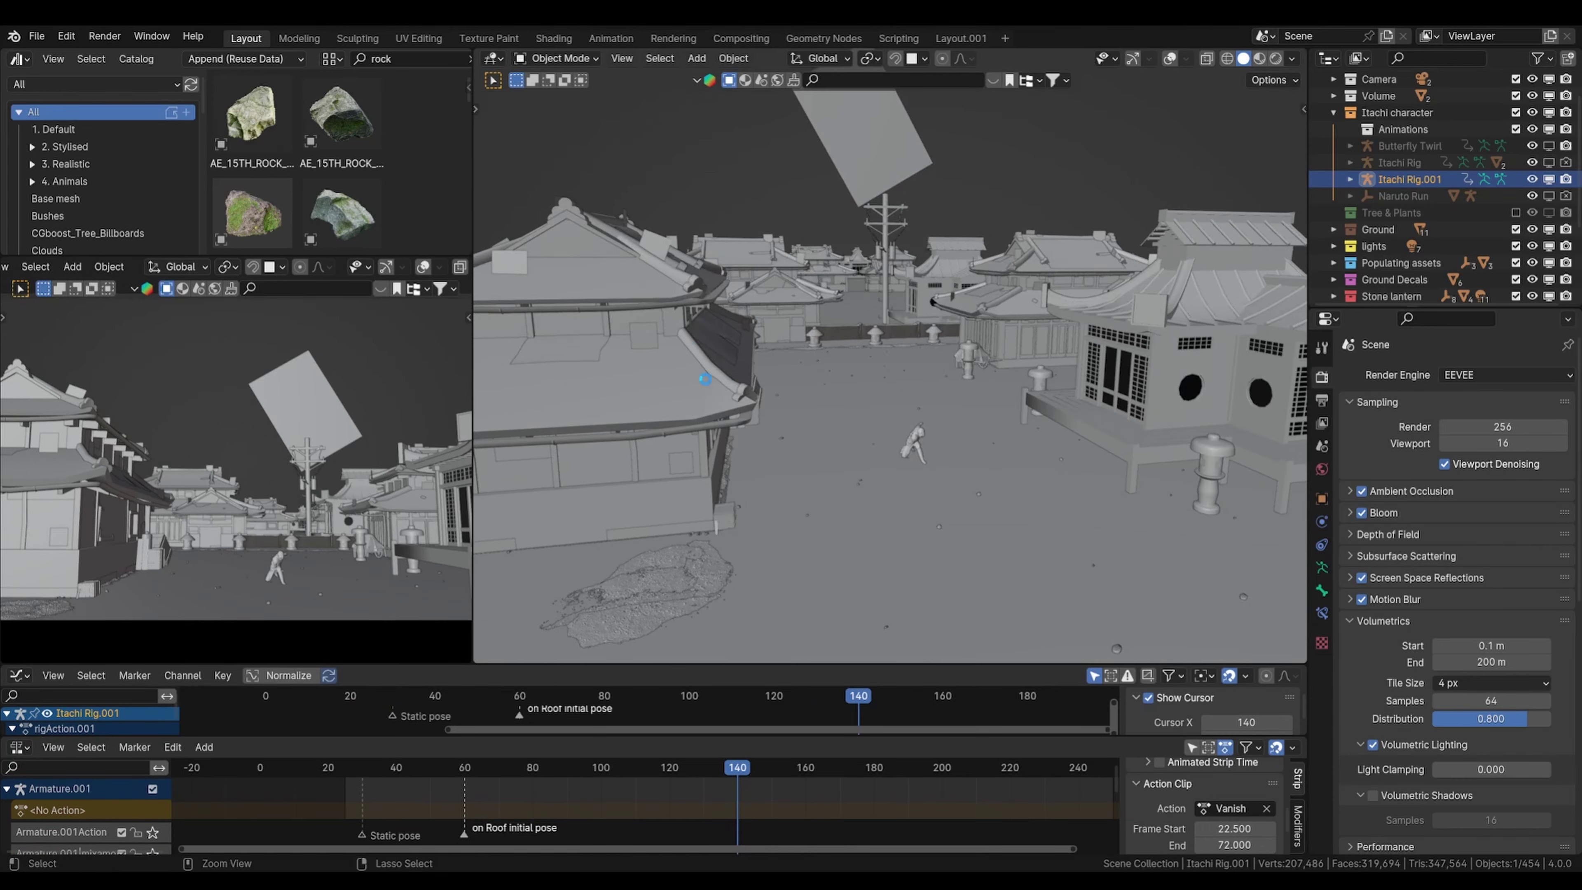
# Step: Import the FootageCrate-Ultimate_Explosion_2-greenscreen footage as an image plane and switch the main viewport to Material Preview shading
pyautogui.scroll(-2, 726, 283)
pyautogui.moveTo(725, 283); pyautogui.dragTo(715, 242, button='middle')
pyautogui.press('q')
pyautogui.moveTo(713, 240)
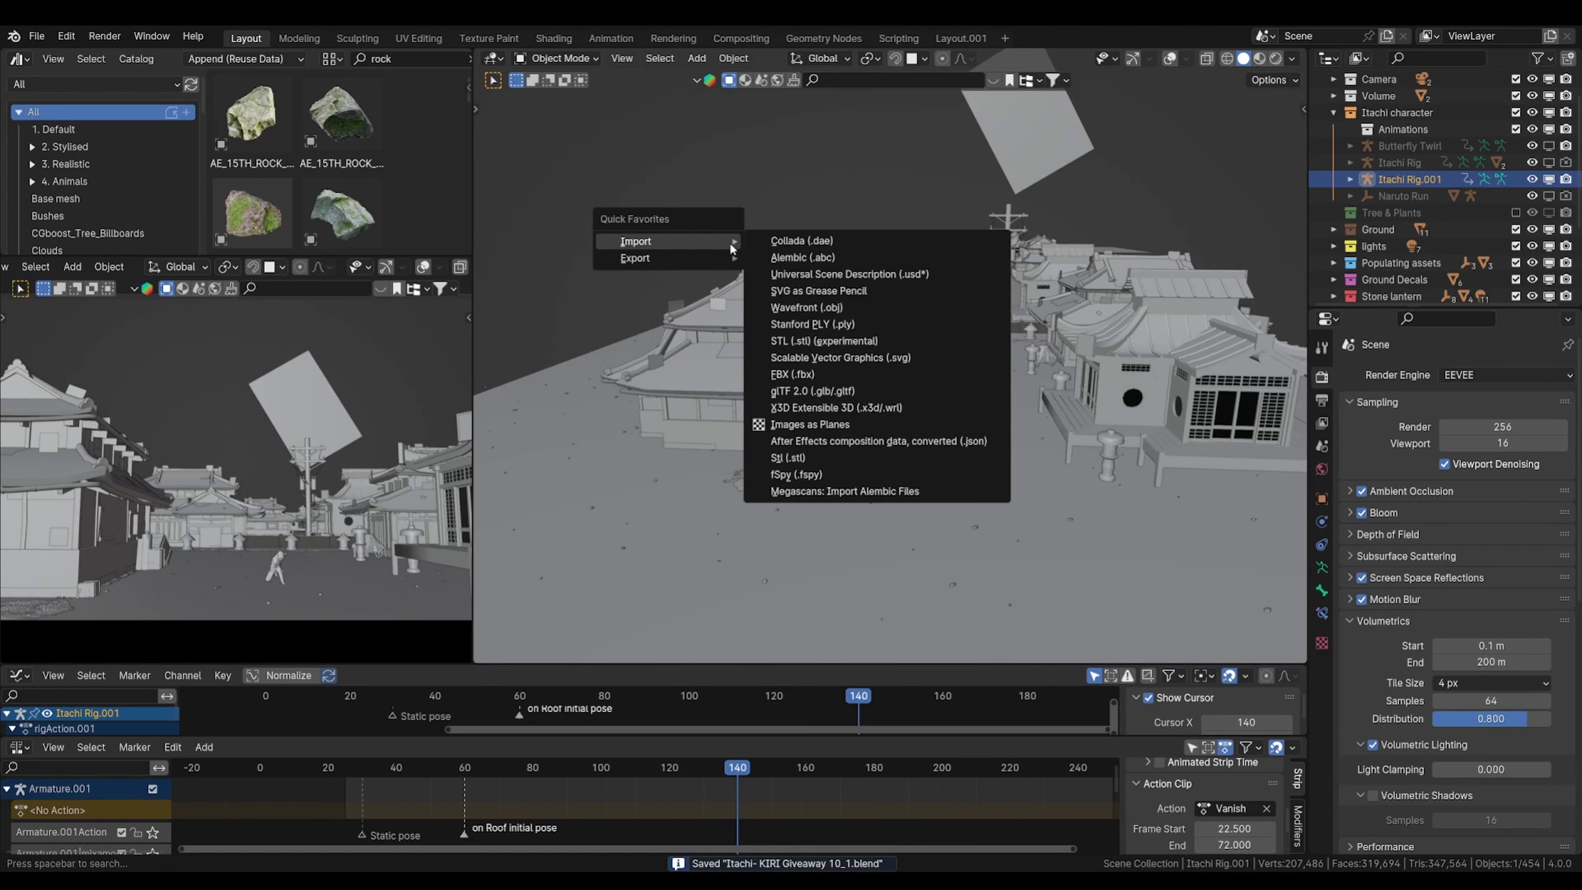
pyautogui.click(788, 428)
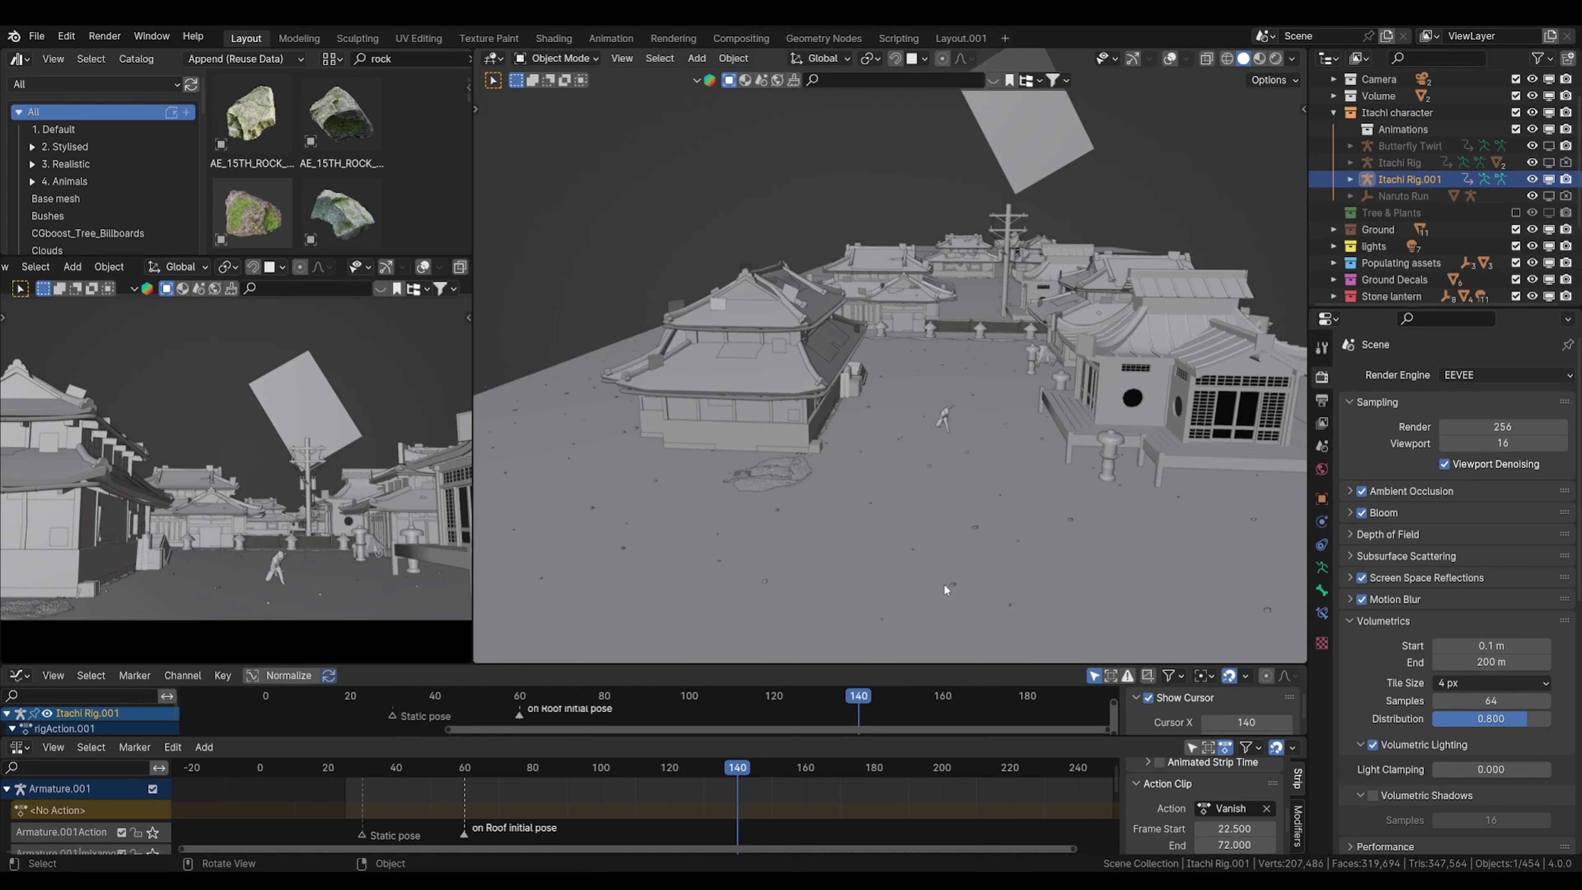
pyautogui.scroll(-4, 803, 776)
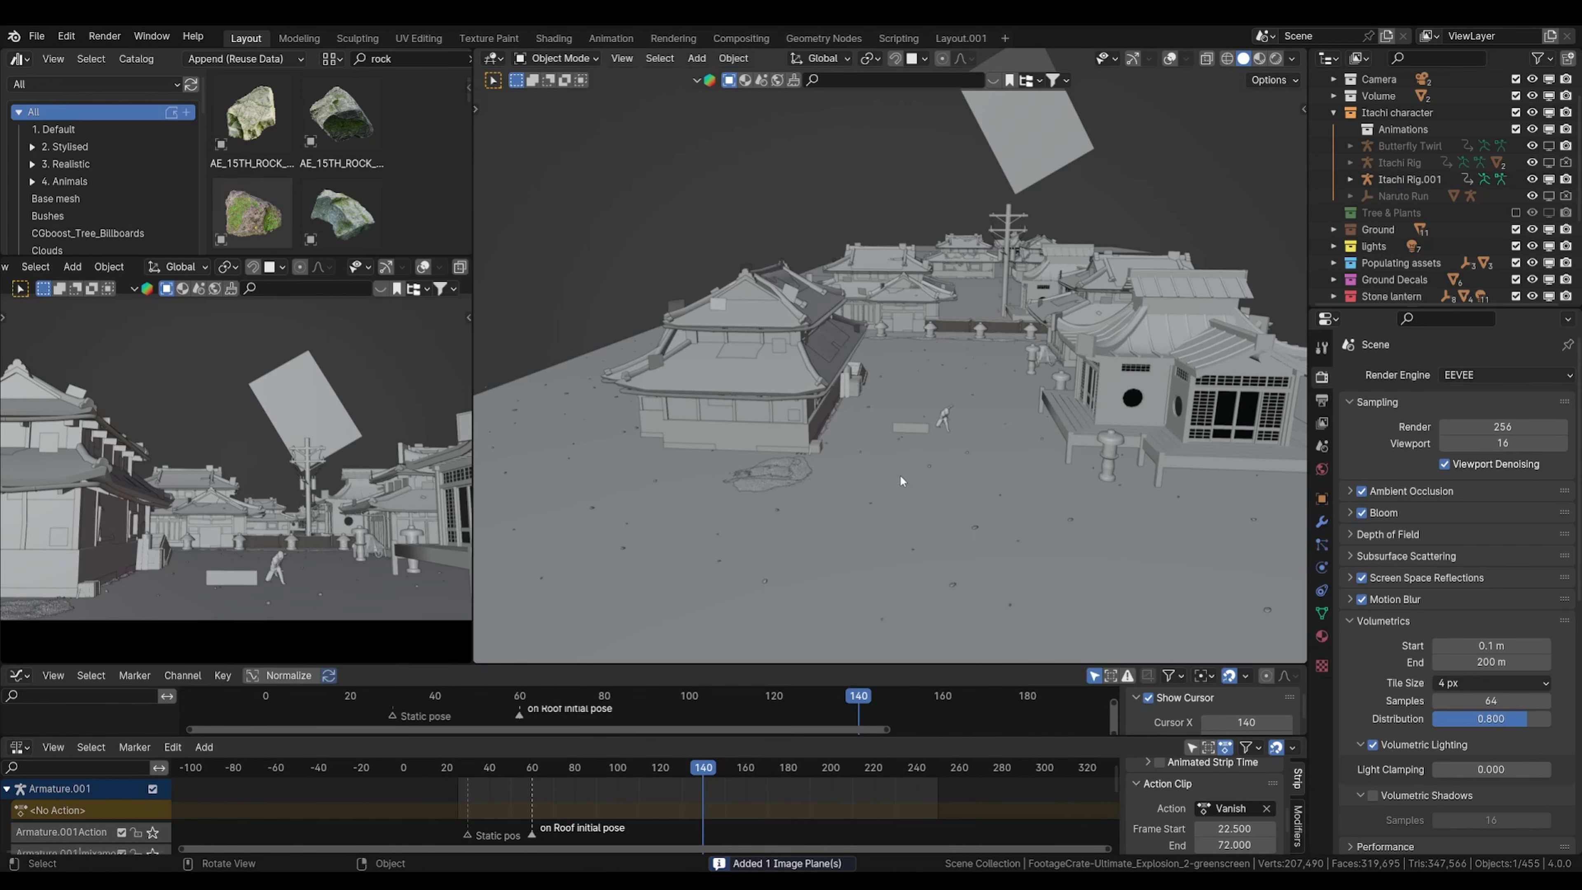
pyautogui.press('z')
pyautogui.click(901, 520)
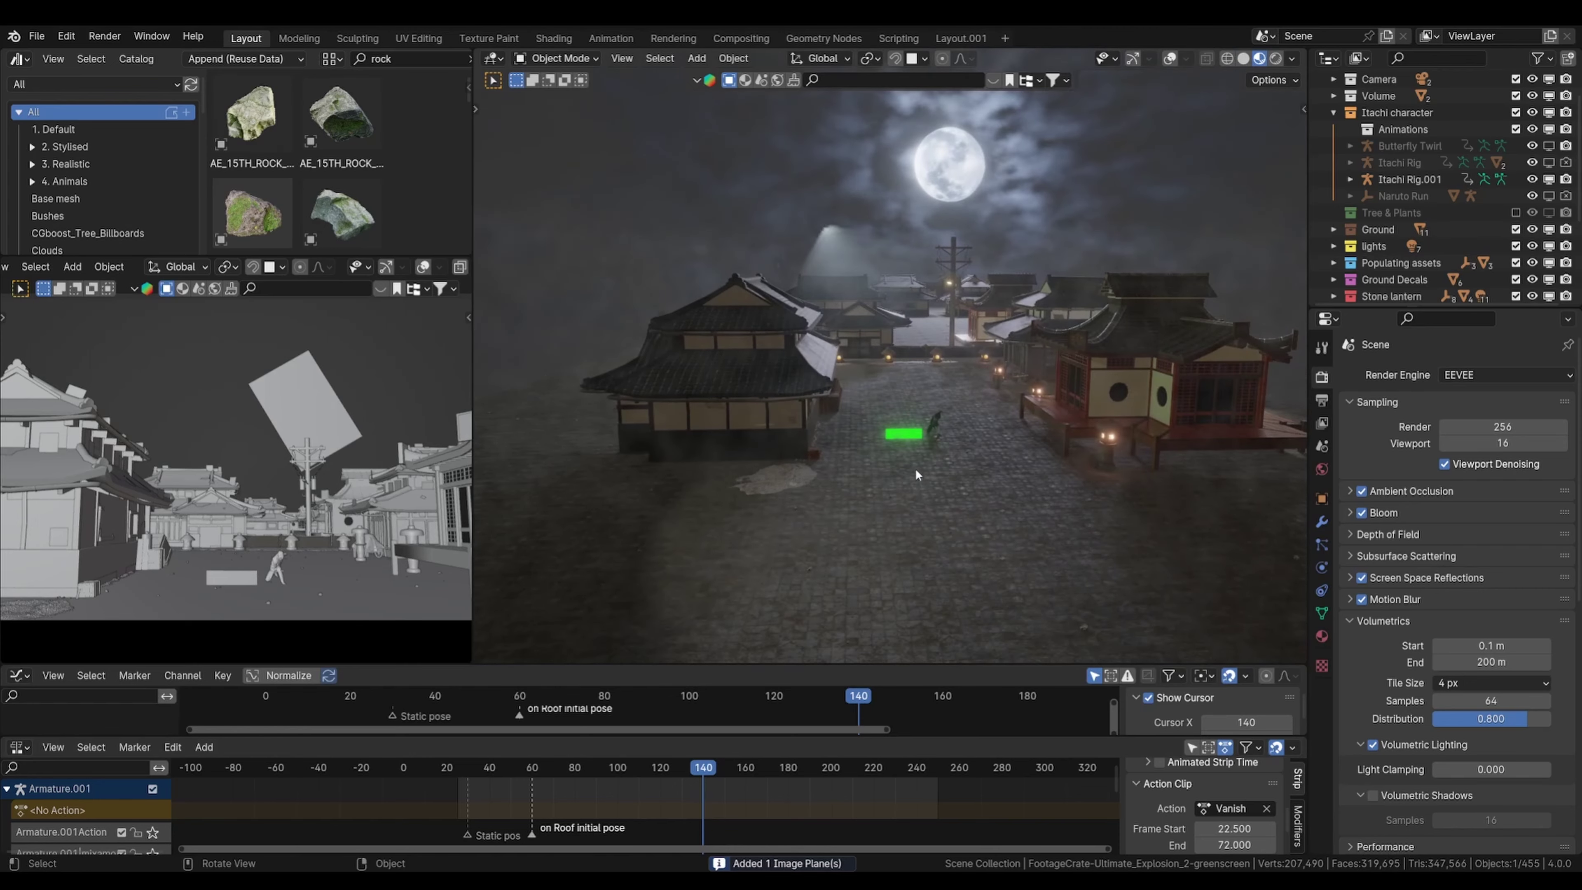
# Step: Raise the explosion footage plane straight up from the street
pyautogui.press('g')
pyautogui.press('z')
pyautogui.click(935, 394)
pyautogui.scroll(3, 936, 392)
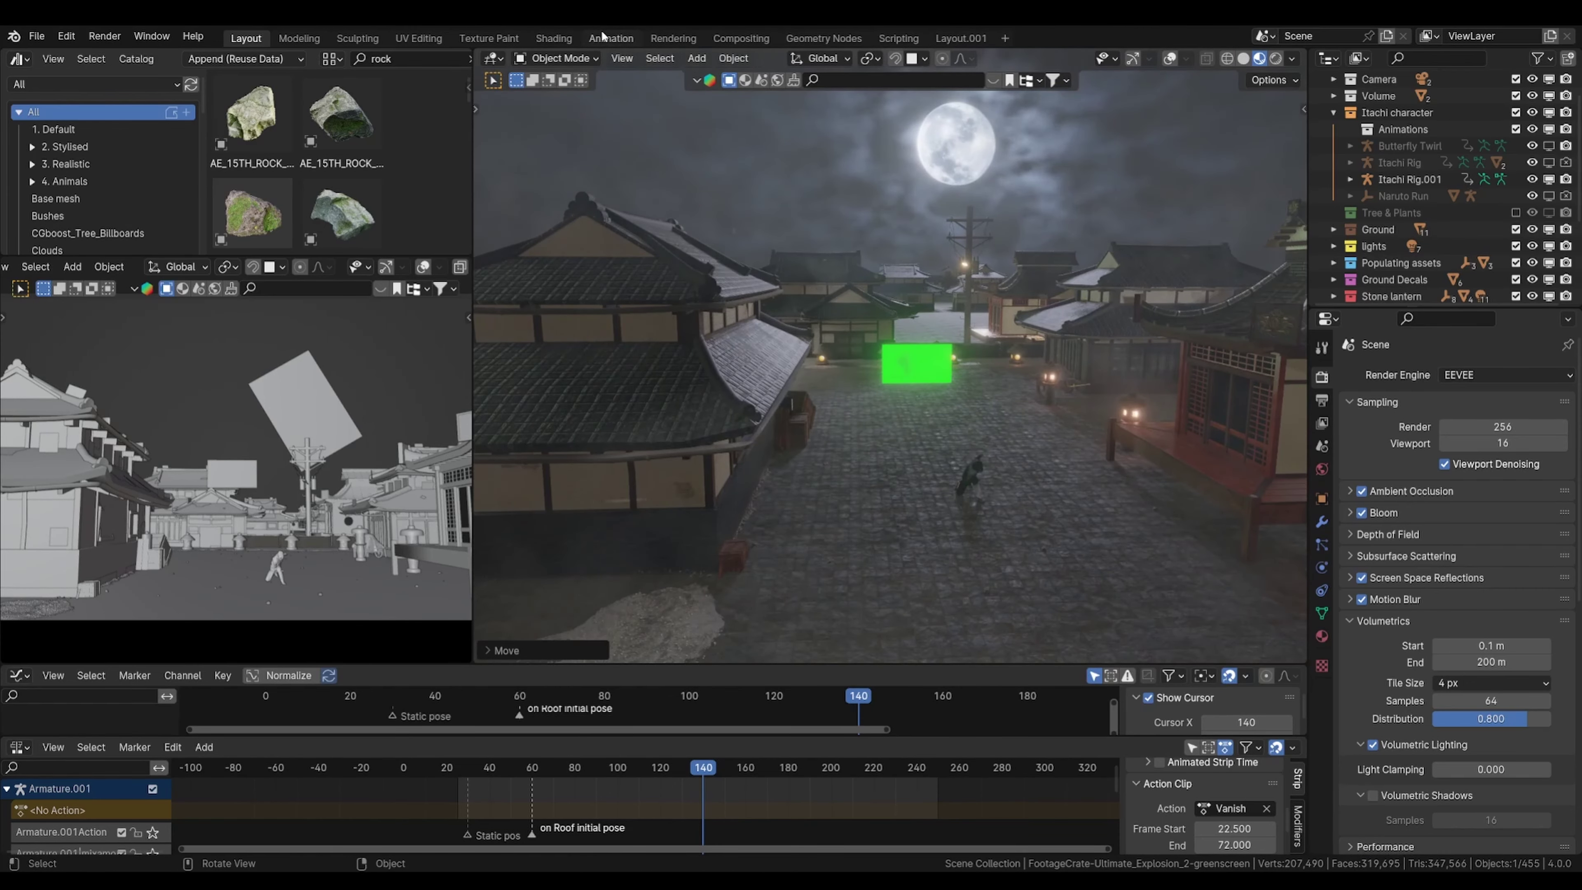
# Step: Switch to the Shading workspace and isolate the explosion plane in Material Preview shading
pyautogui.click(553, 38)
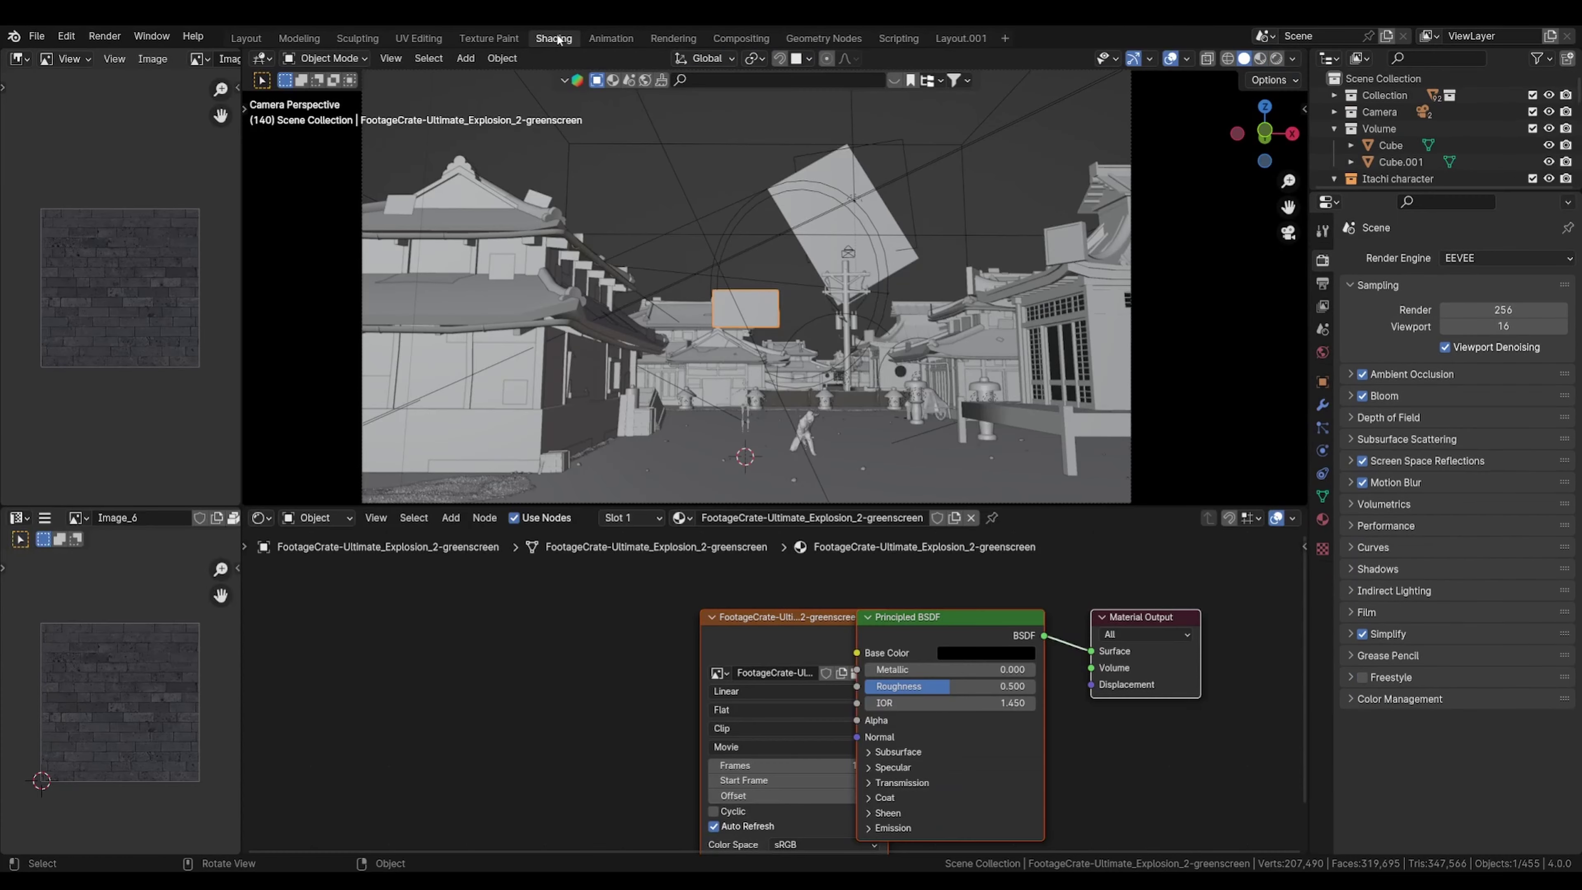
pyautogui.press('z')
pyautogui.click(782, 357)
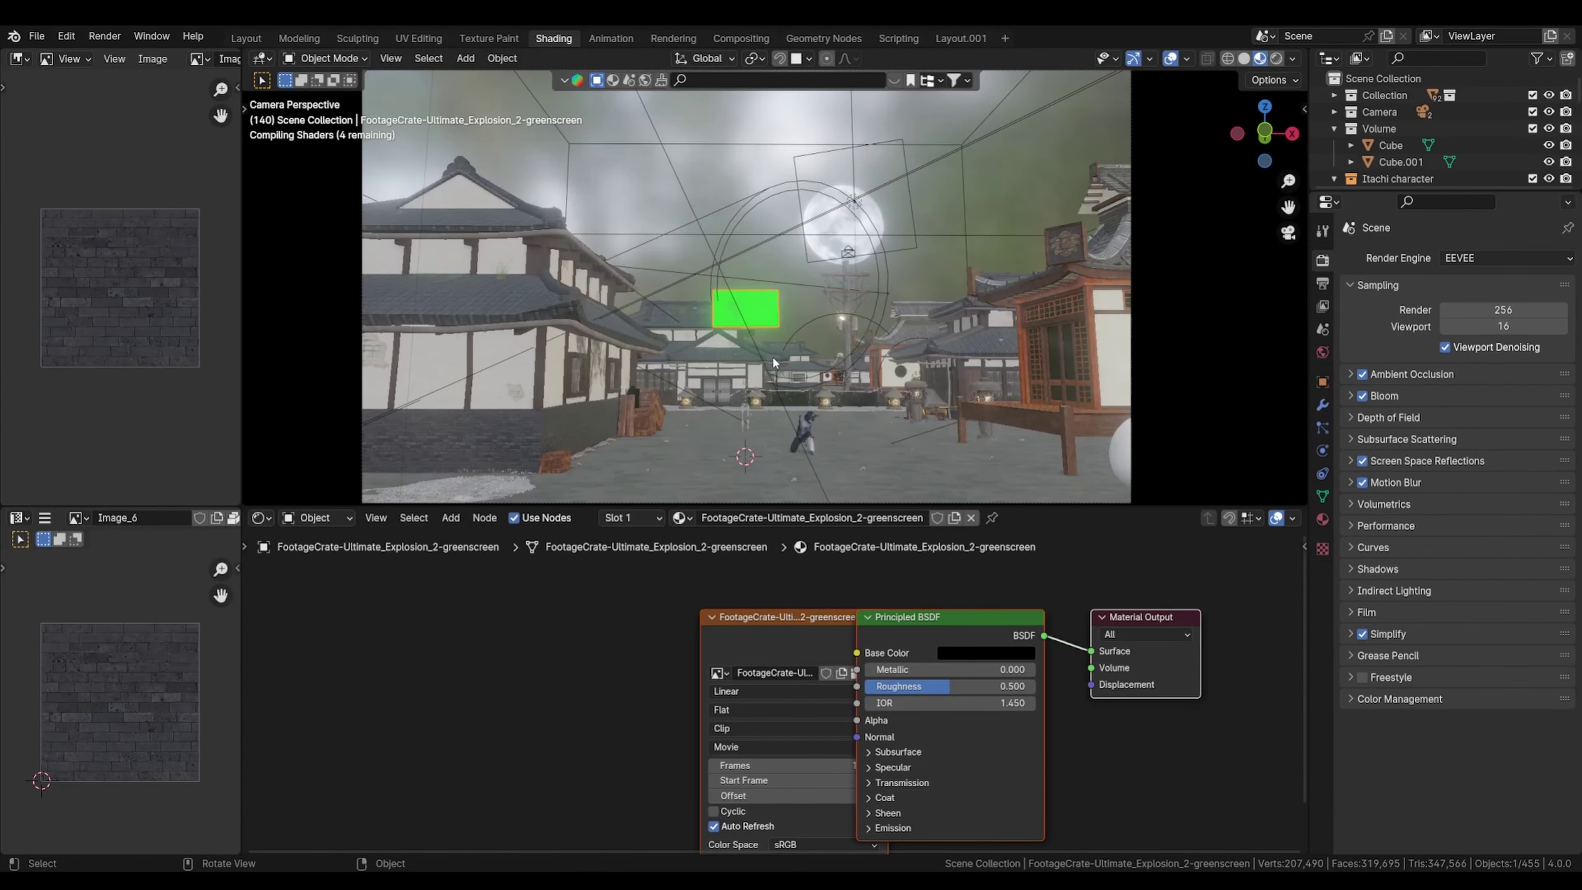
pyautogui.press('KP_Divide')
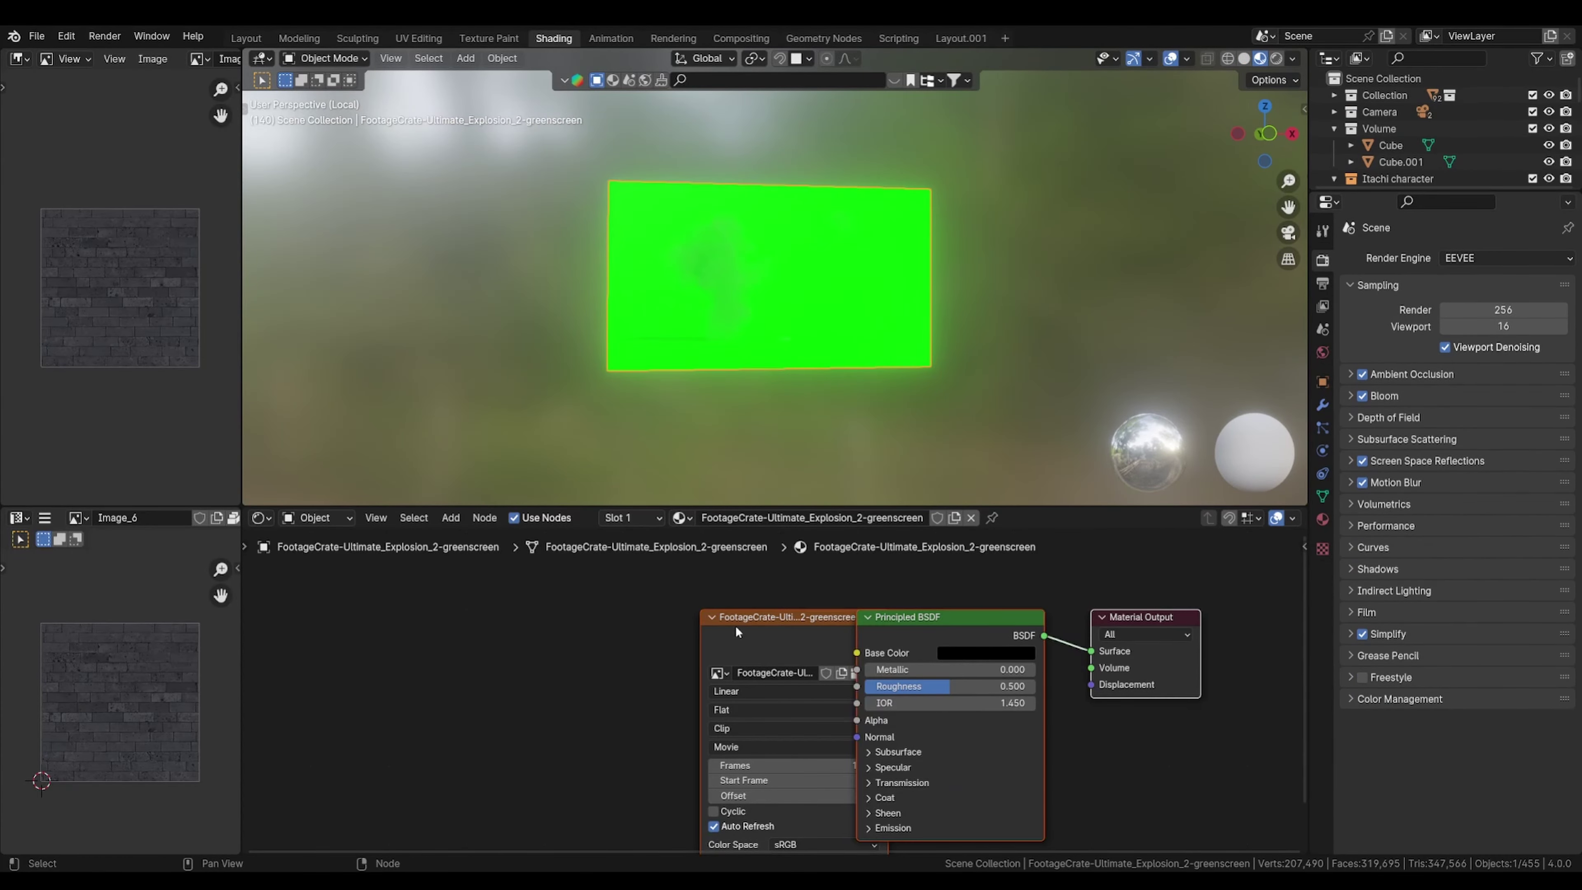
# Step: Spread out the explosion material's nodes and add a Color Ramp between the footage Color output and the Principled BSDF Alpha
pyautogui.moveTo(736, 626); pyautogui.dragTo(387, 636)
pyautogui.moveTo(811, 663); pyautogui.dragTo(846, 630, button='middle')
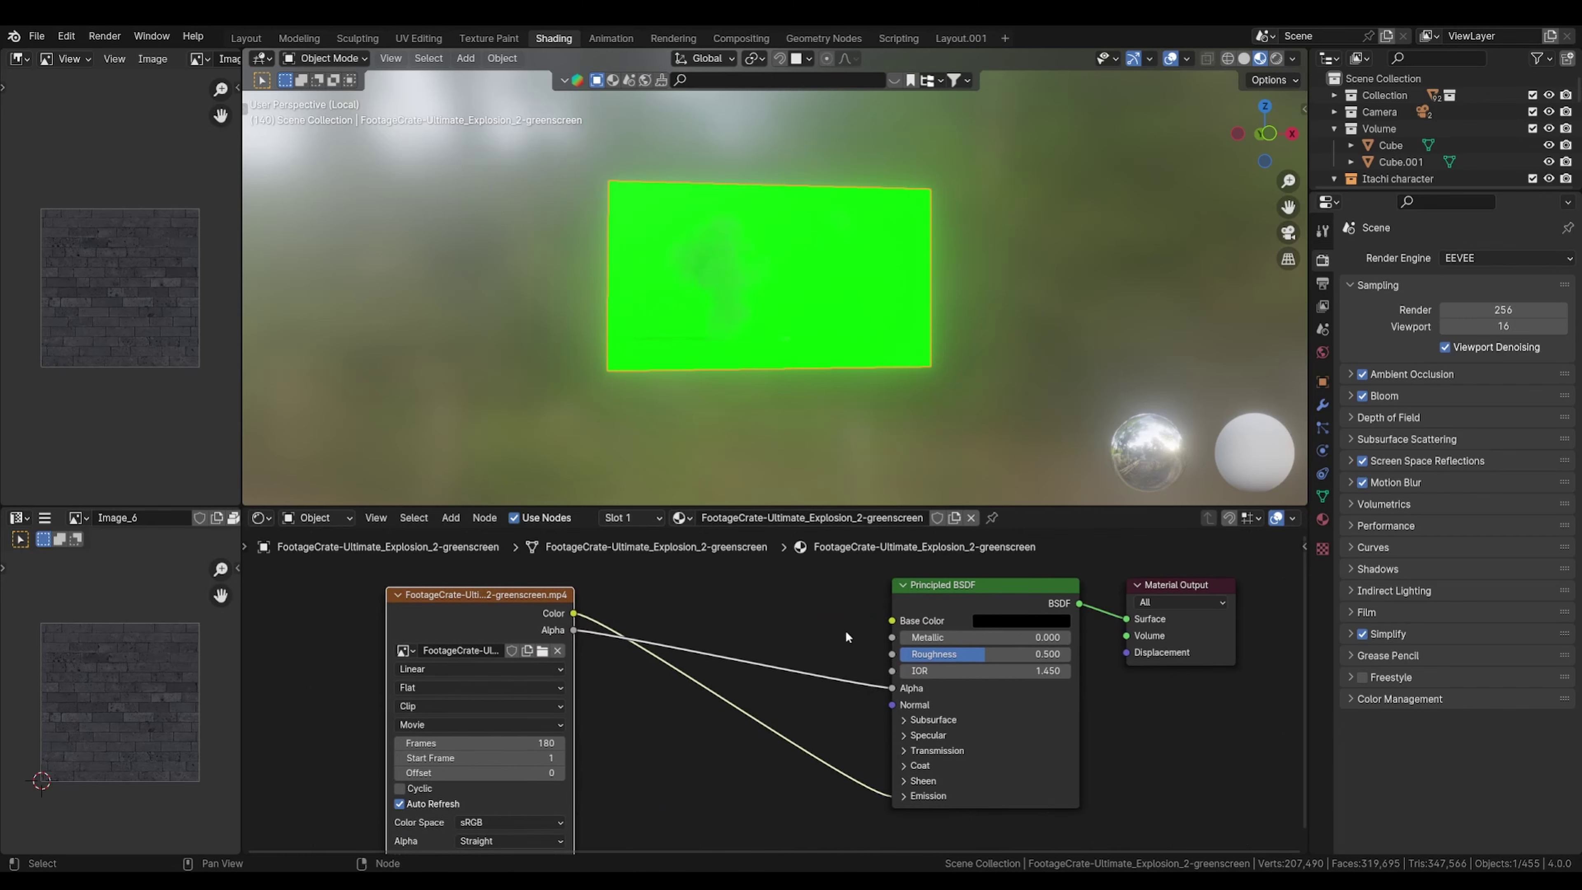
pyautogui.hotkey('ctrl', 'shift', 'c')
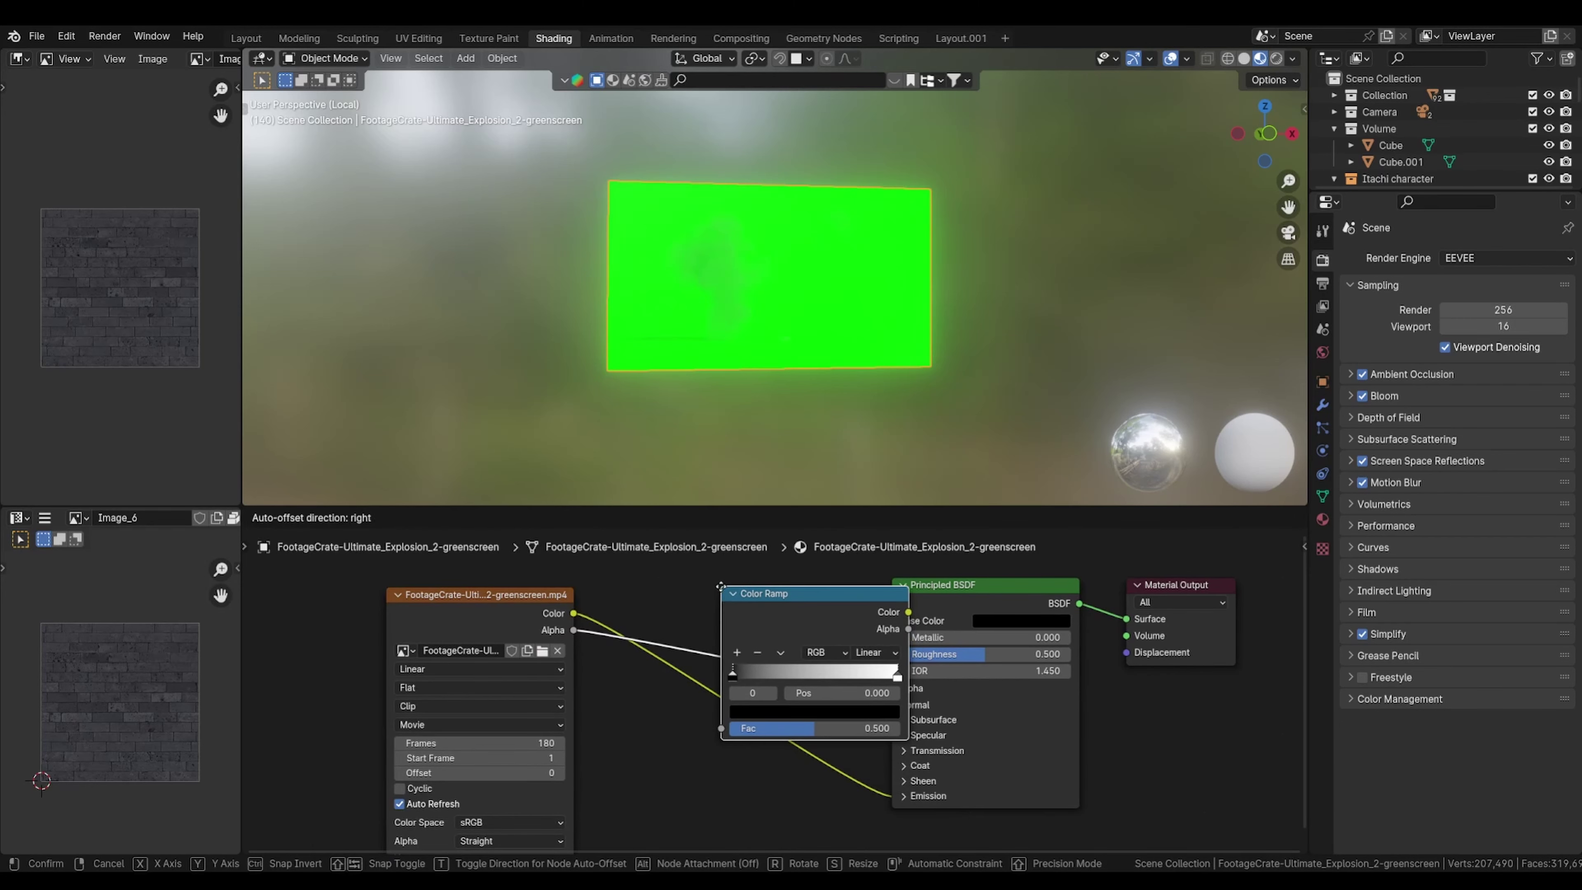
pyautogui.click(645, 587)
pyautogui.moveTo(654, 674); pyautogui.dragTo(617, 716)
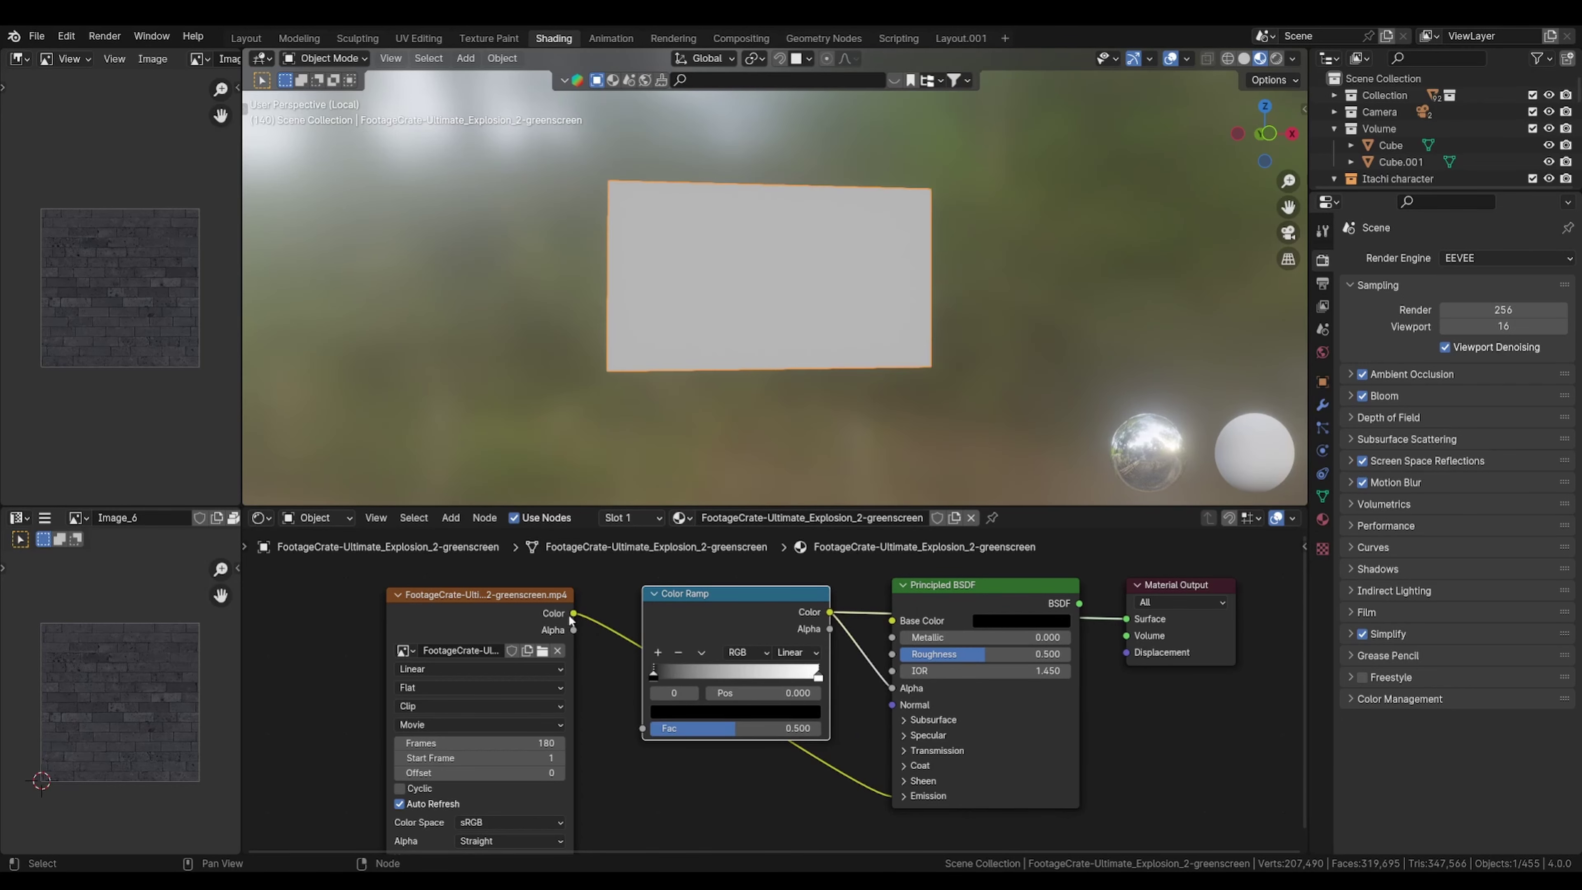
pyautogui.moveTo(573, 613); pyautogui.dragTo(642, 729)
pyautogui.moveTo(830, 613); pyautogui.dragTo(902, 687)
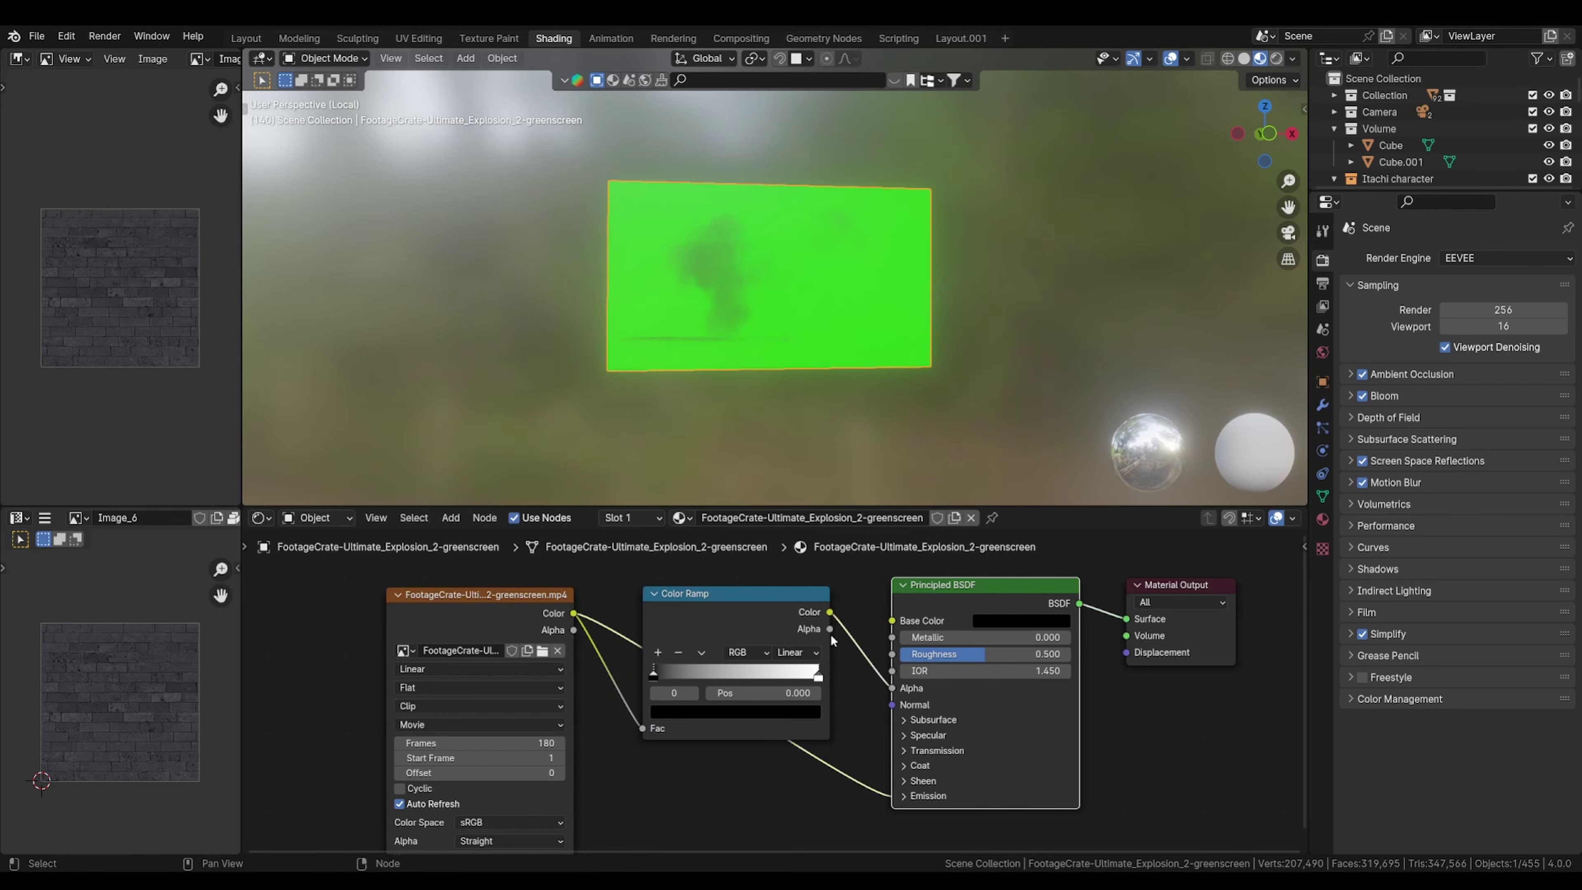
# Step: Flip the Color Ramp, placing the black stop at 0.696 and the white stop at 0.268
pyautogui.moveTo(657, 672); pyautogui.dragTo(769, 682)
pyautogui.click(703, 653)
pyautogui.click(732, 671)
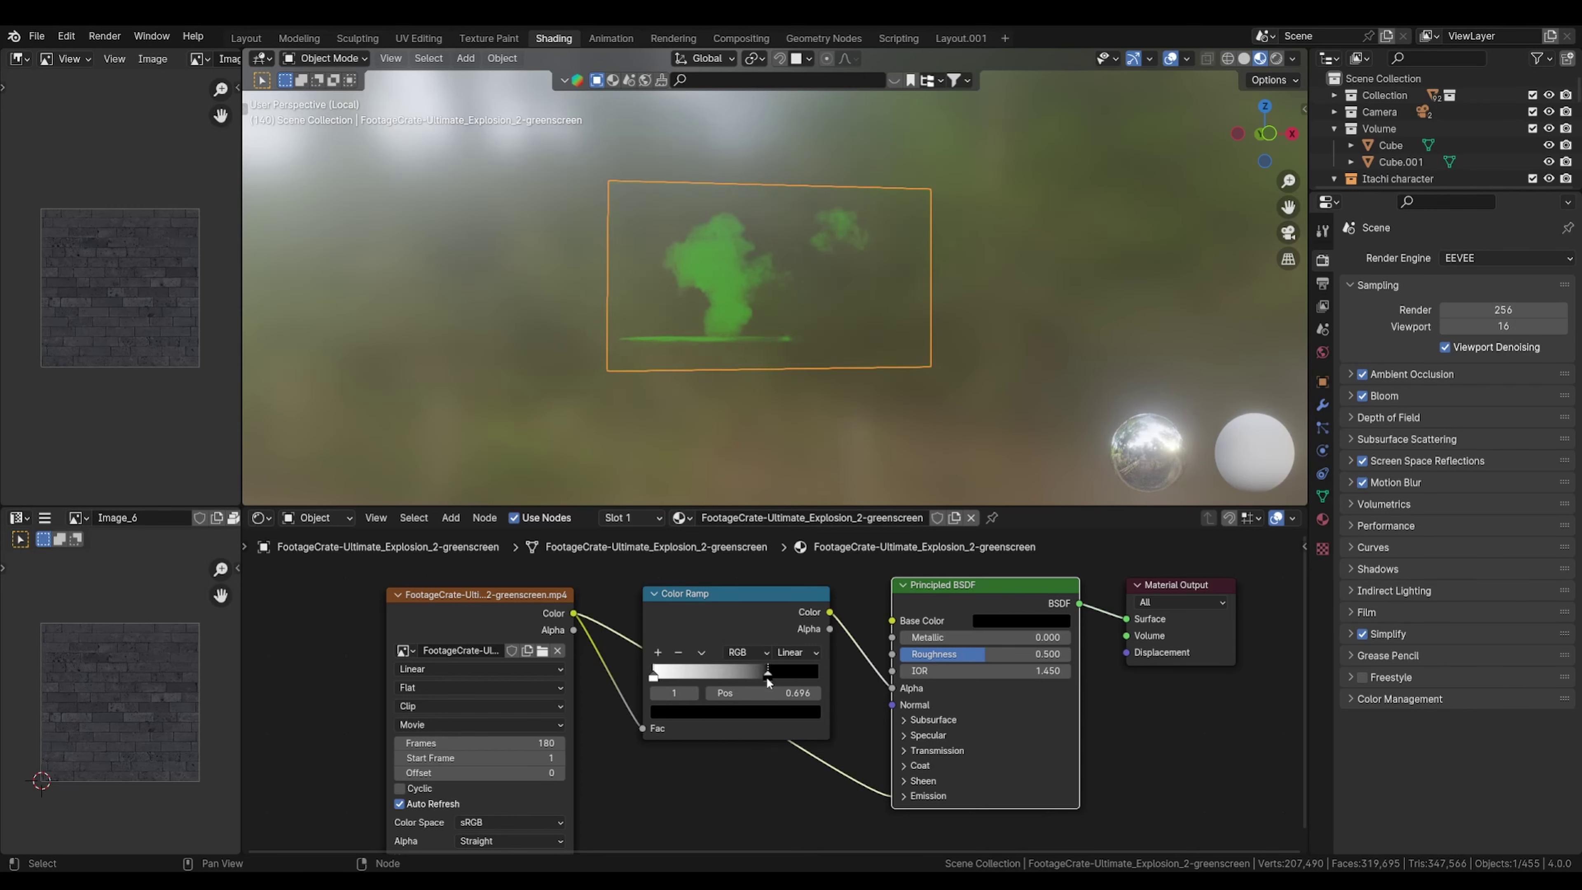
pyautogui.moveTo(652, 679); pyautogui.dragTo(707, 681)
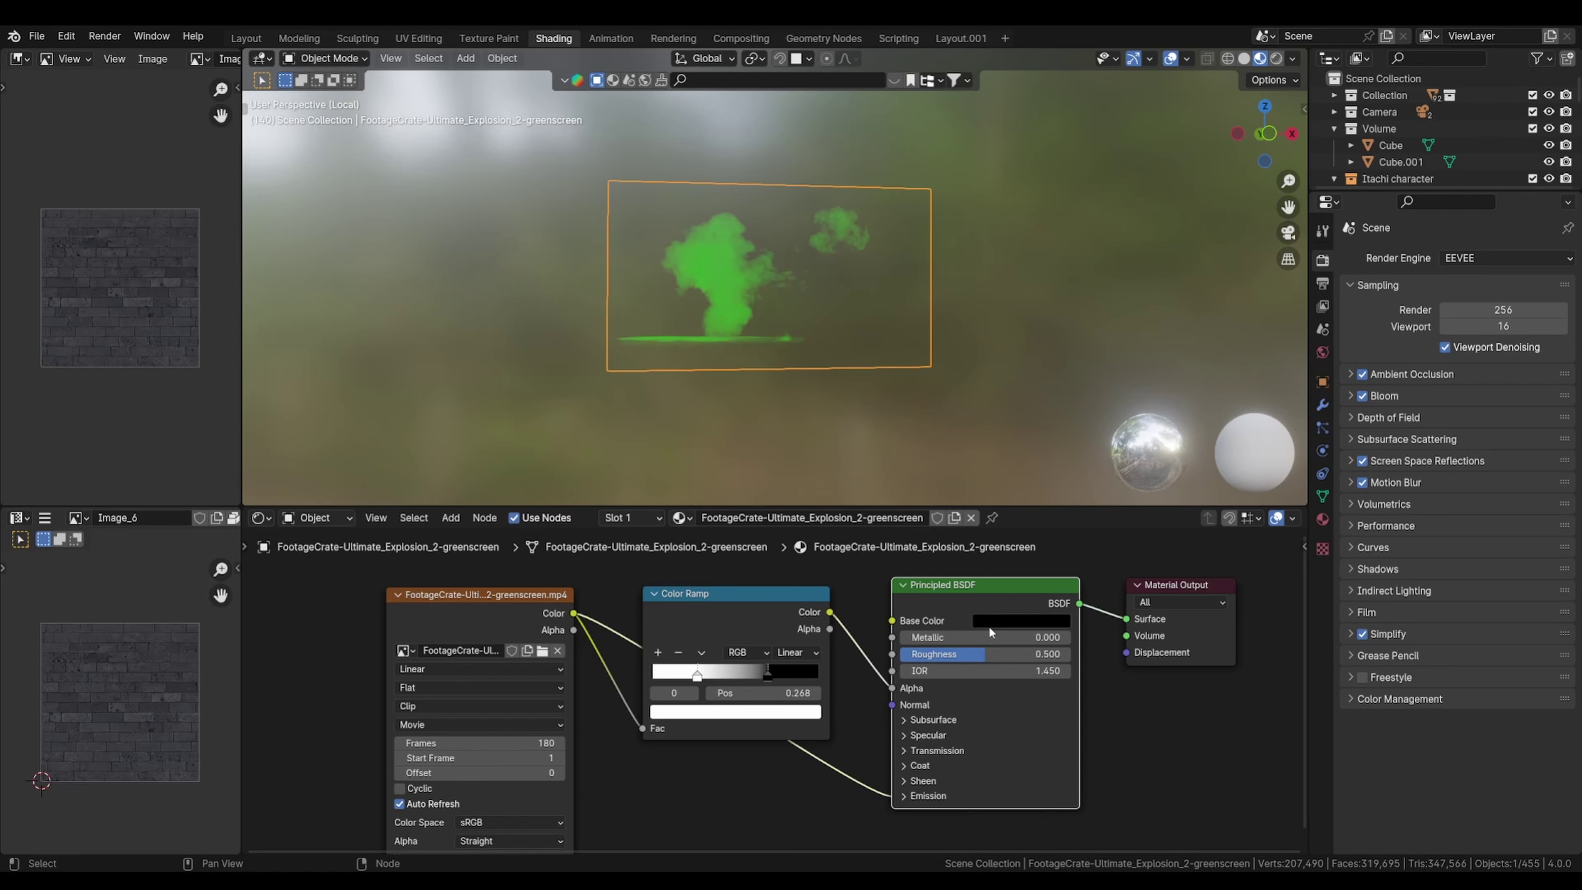
# Step: Expand the Principled BSDF's Emission settings and play the animation to check the keyed explosion
pyautogui.click(905, 796)
pyautogui.scroll(-3, 970, 758)
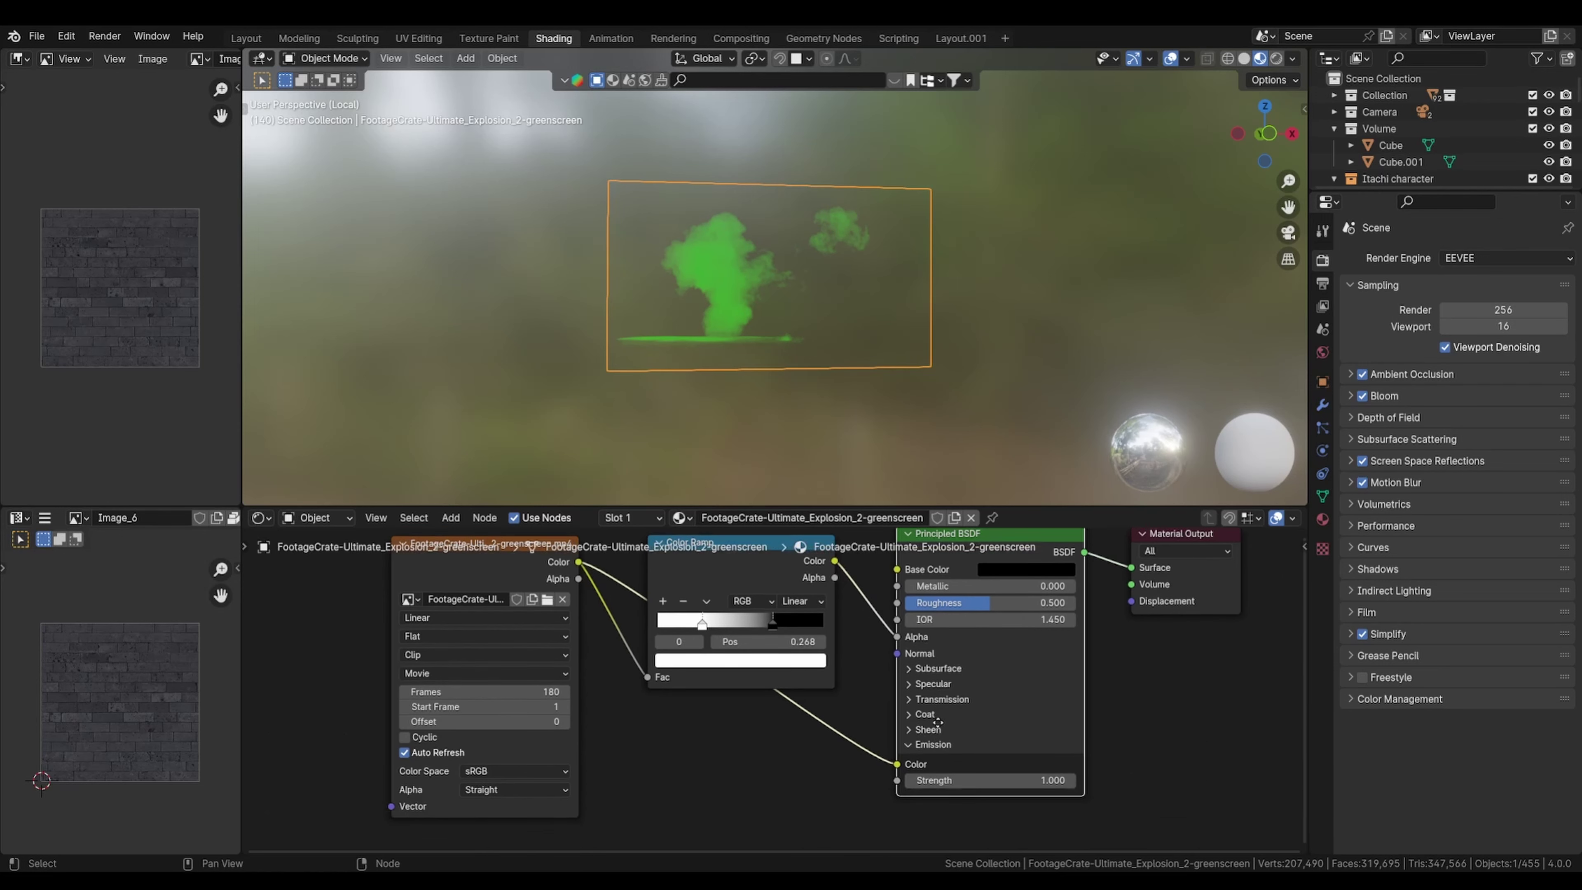
pyautogui.scroll(2, 810, 642)
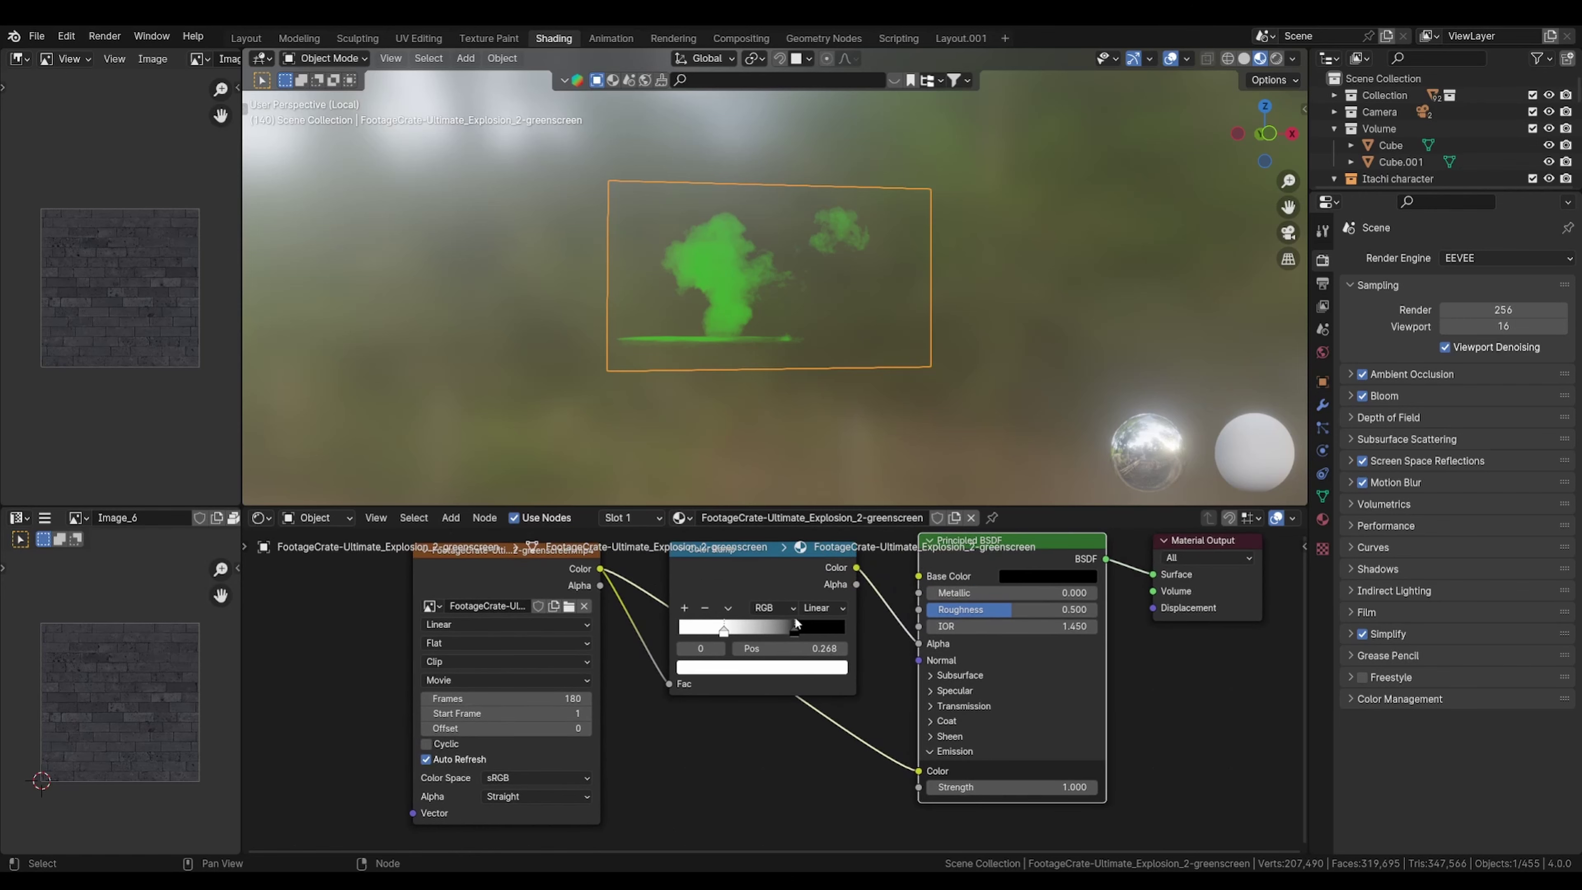
pyautogui.press('space')
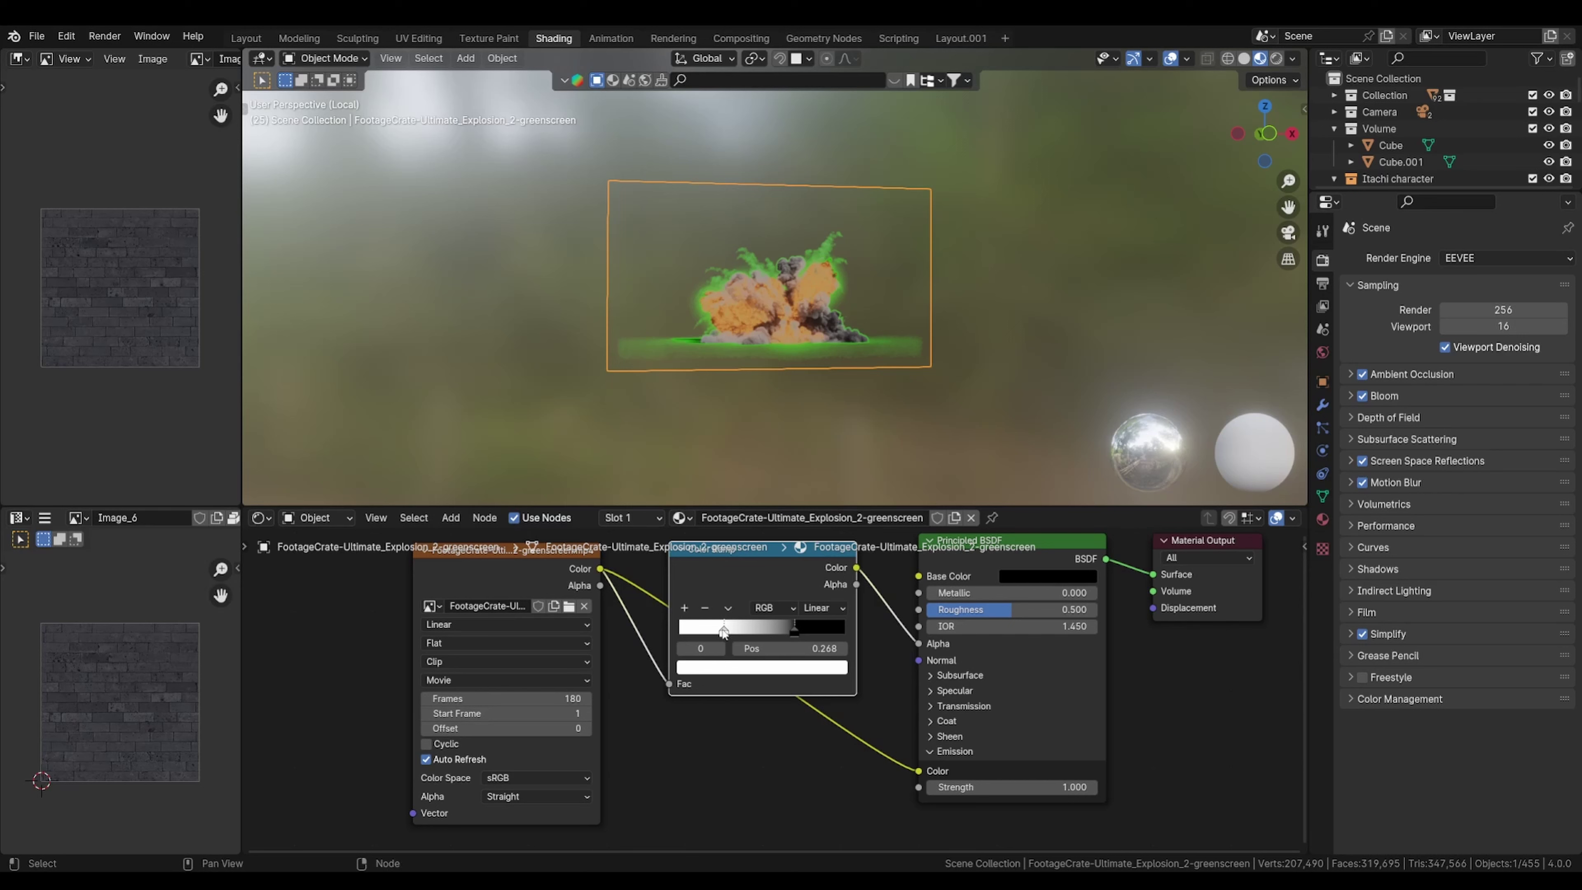
# Step: Move the ramp's white stop to 0 and recolor the black stop green at position 0.690
pyautogui.moveTo(735, 632); pyautogui.dragTo(675, 633)
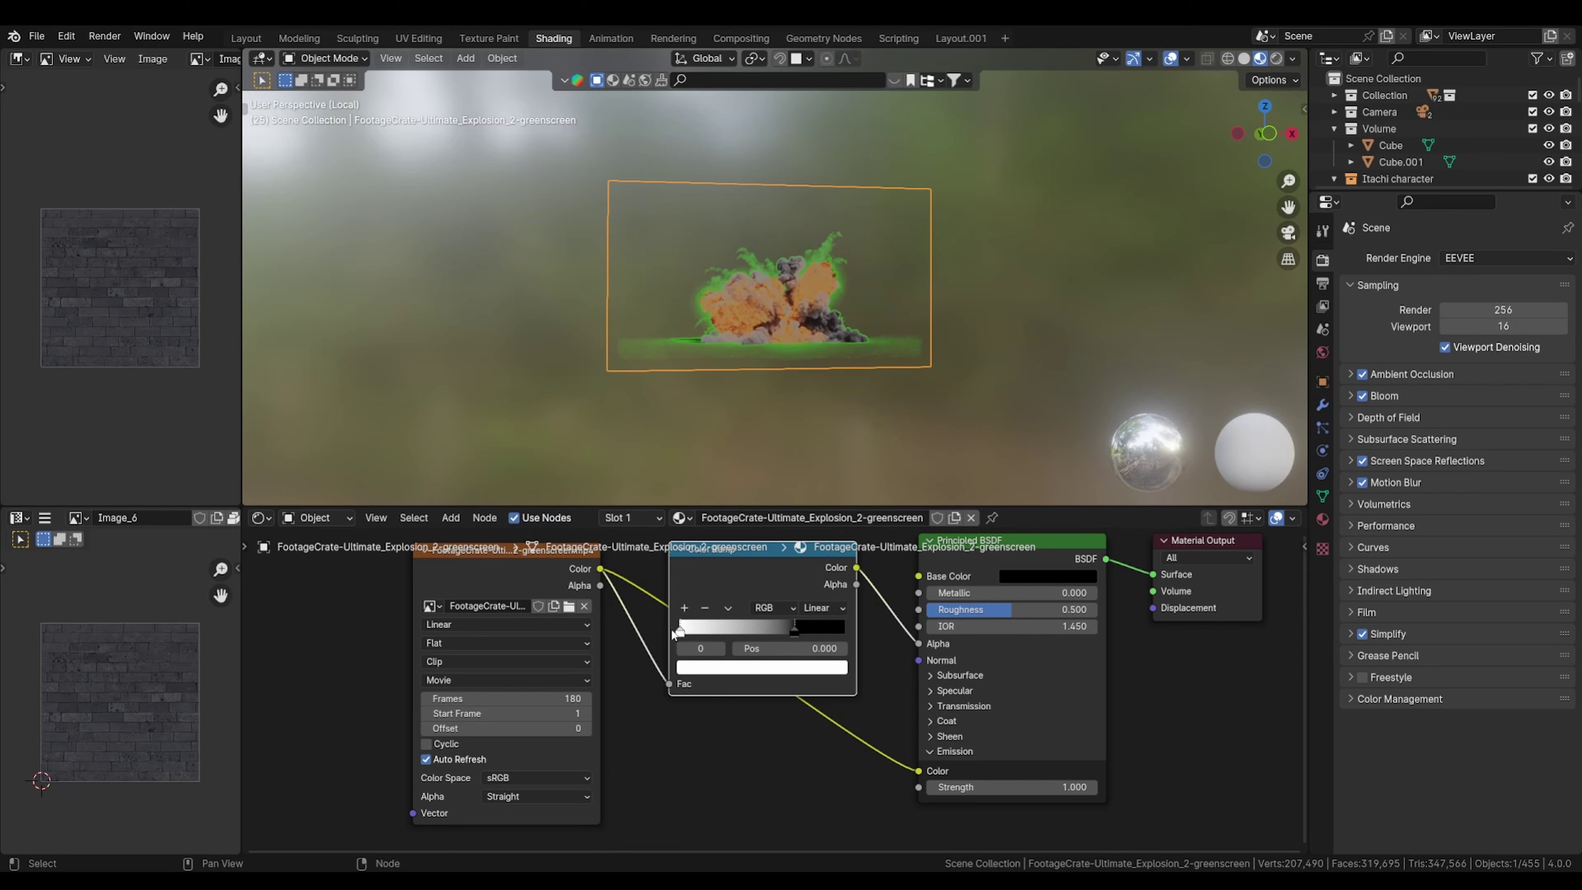
pyautogui.moveTo(797, 626)
pyautogui.mouseDown()
pyautogui.moveTo(723, 631)
pyautogui.moveTo(814, 632)
pyautogui.moveTo(789, 635)
pyautogui.mouseUp()
pyautogui.click(790, 665)
pyautogui.moveTo(832, 518); pyautogui.dragTo(833, 427)
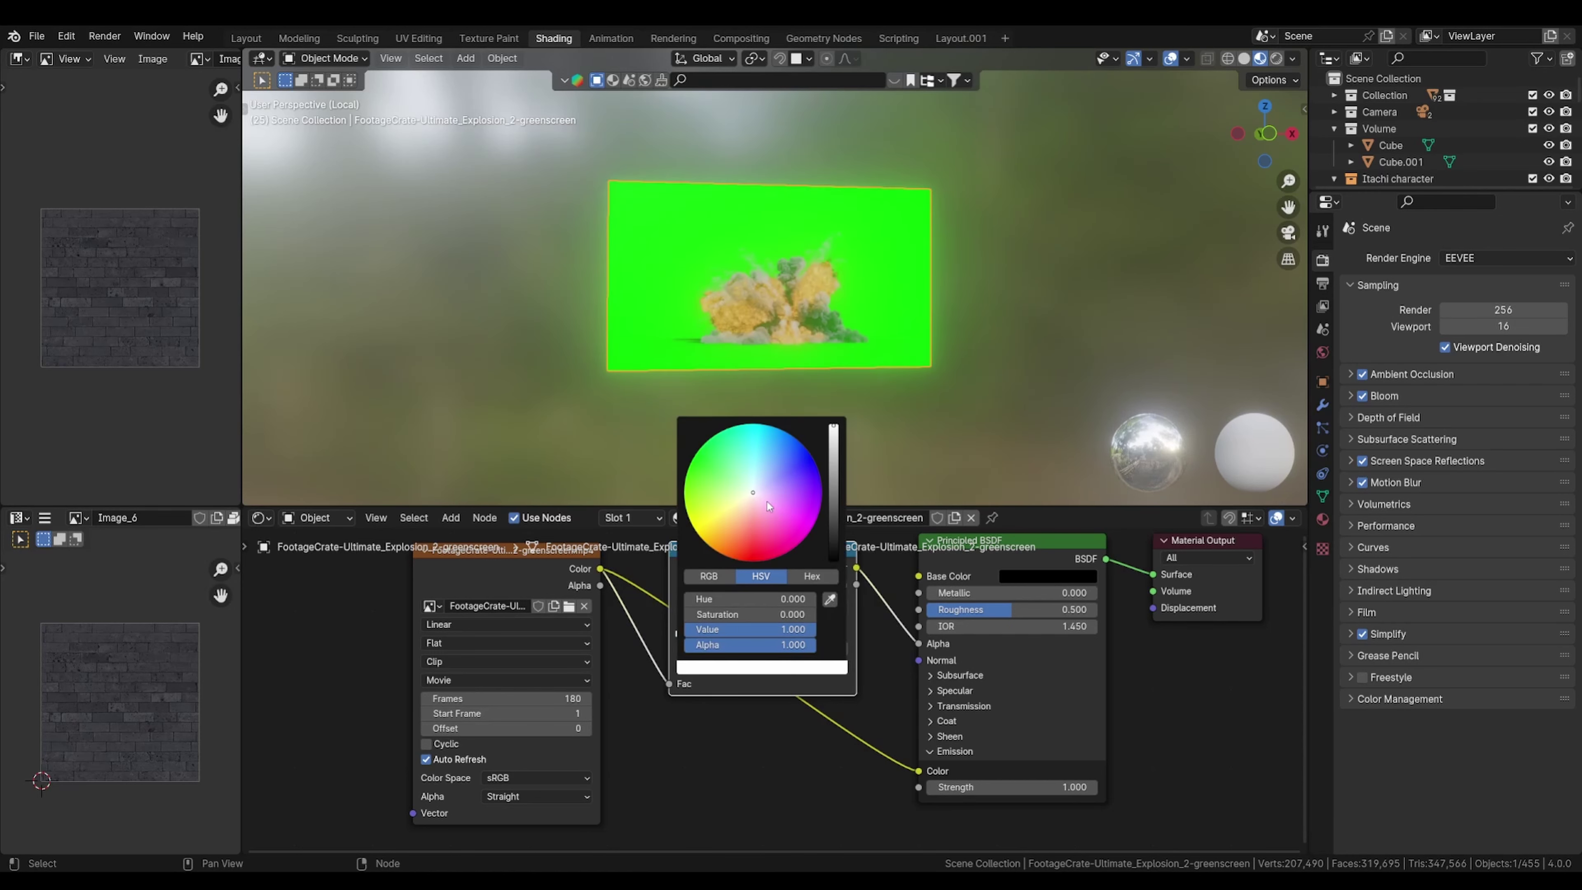
pyautogui.moveTo(754, 504); pyautogui.dragTo(706, 470)
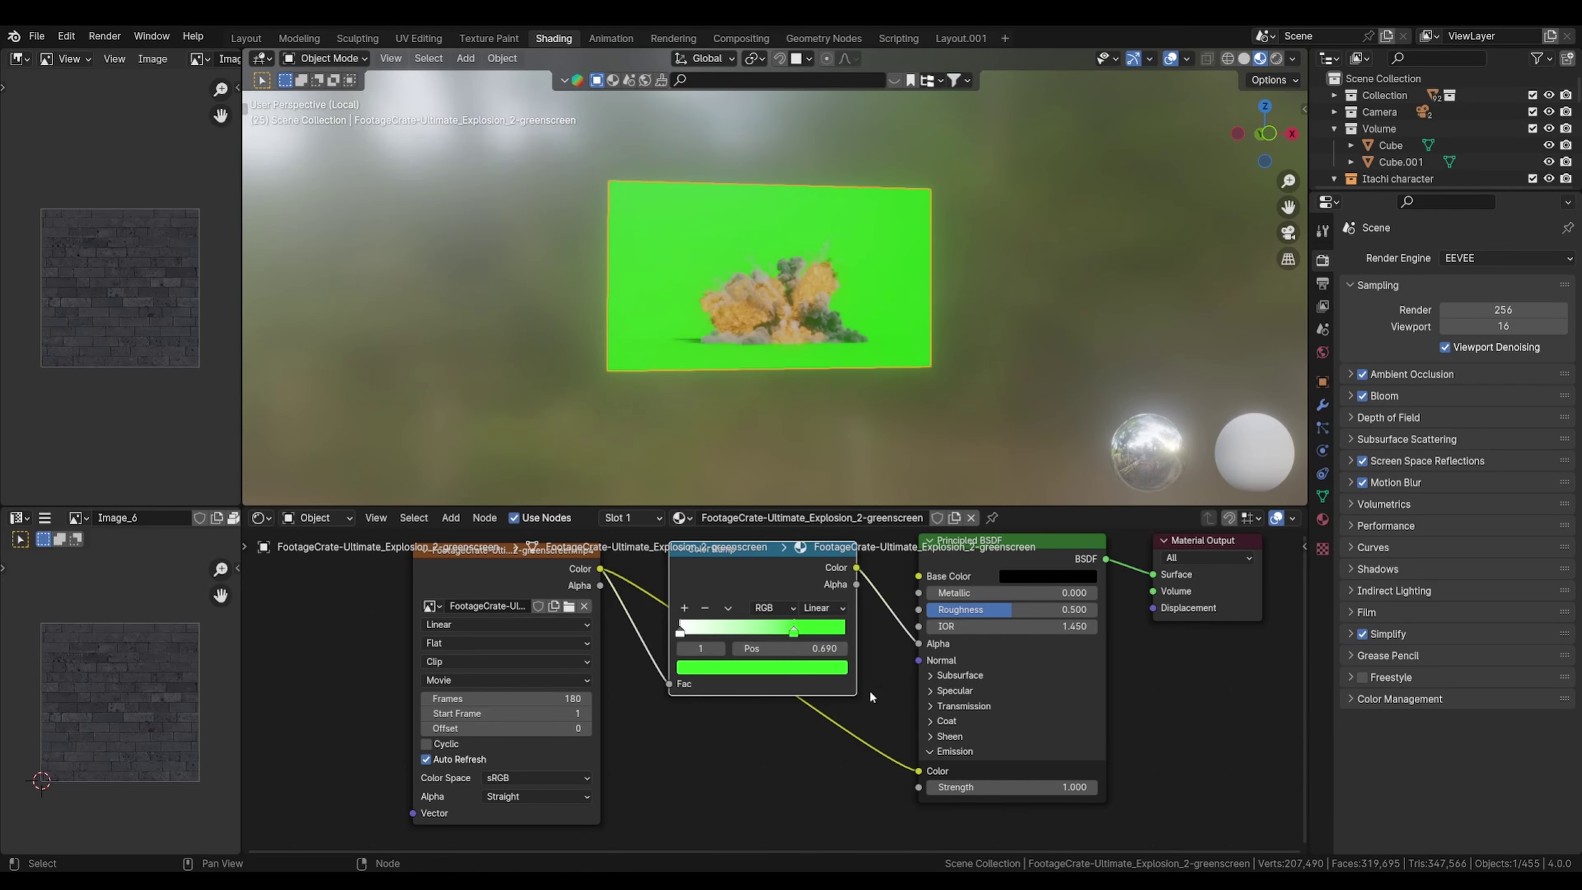
# Step: Make the ramp's second stop bright green at position 0.784 and turn the first stop black
pyautogui.moveTo(794, 631)
pyautogui.mouseDown()
pyautogui.moveTo(694, 631)
pyautogui.moveTo(825, 631)
pyautogui.moveTo(684, 631)
pyautogui.moveTo(809, 631)
pyautogui.mouseUp()
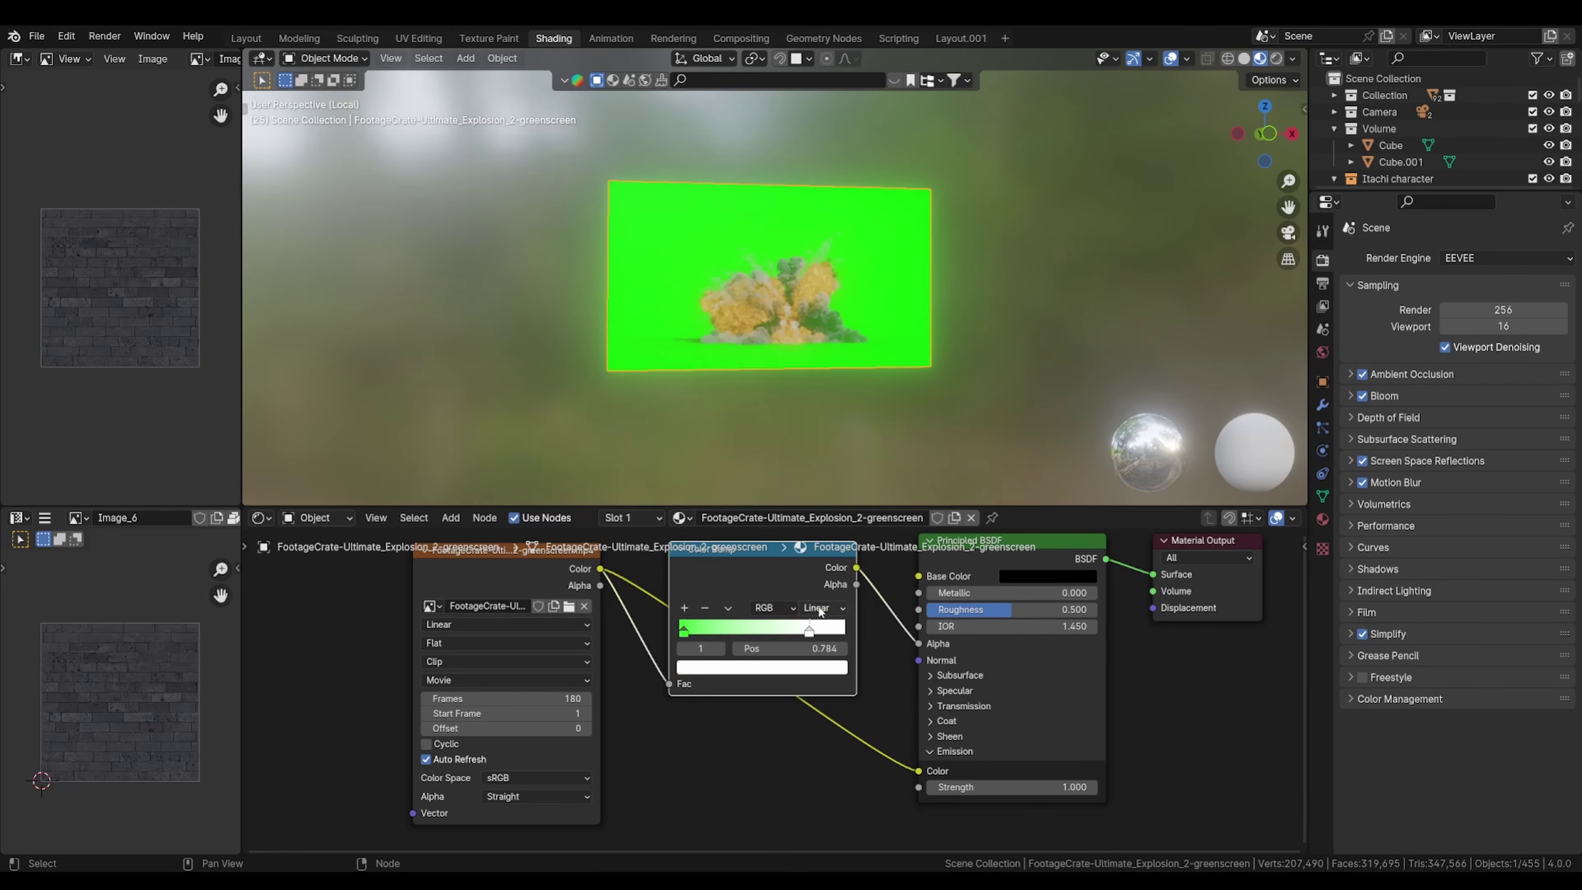
pyautogui.click(806, 670)
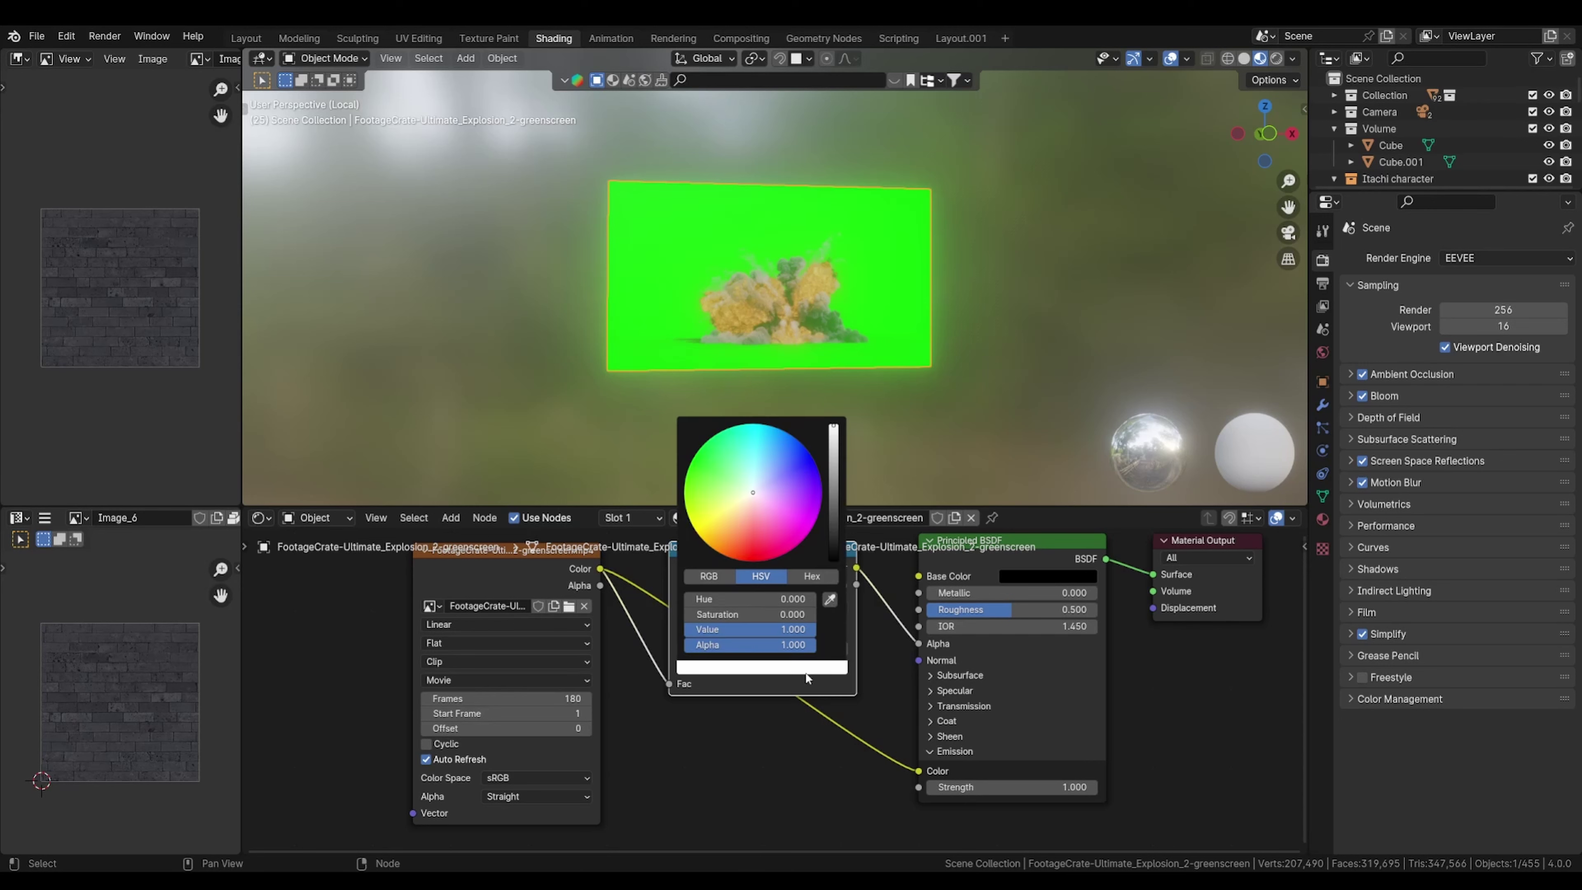
pyautogui.moveTo(740, 512); pyautogui.dragTo(691, 459)
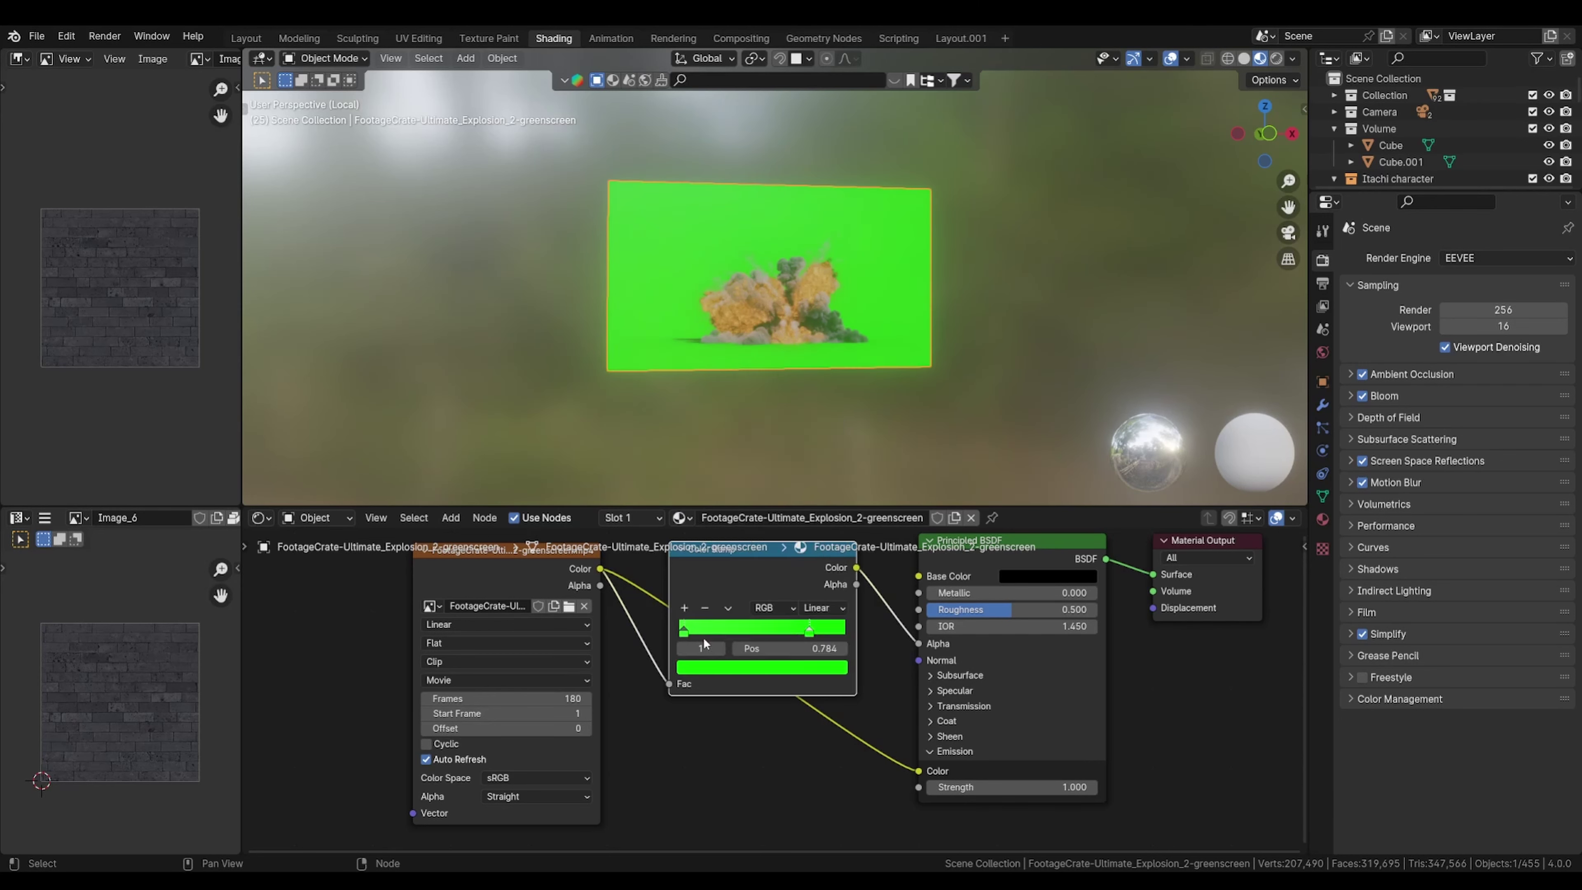
pyautogui.click(685, 631)
pyautogui.click(753, 674)
pyautogui.moveTo(833, 523); pyautogui.dragTo(833, 559)
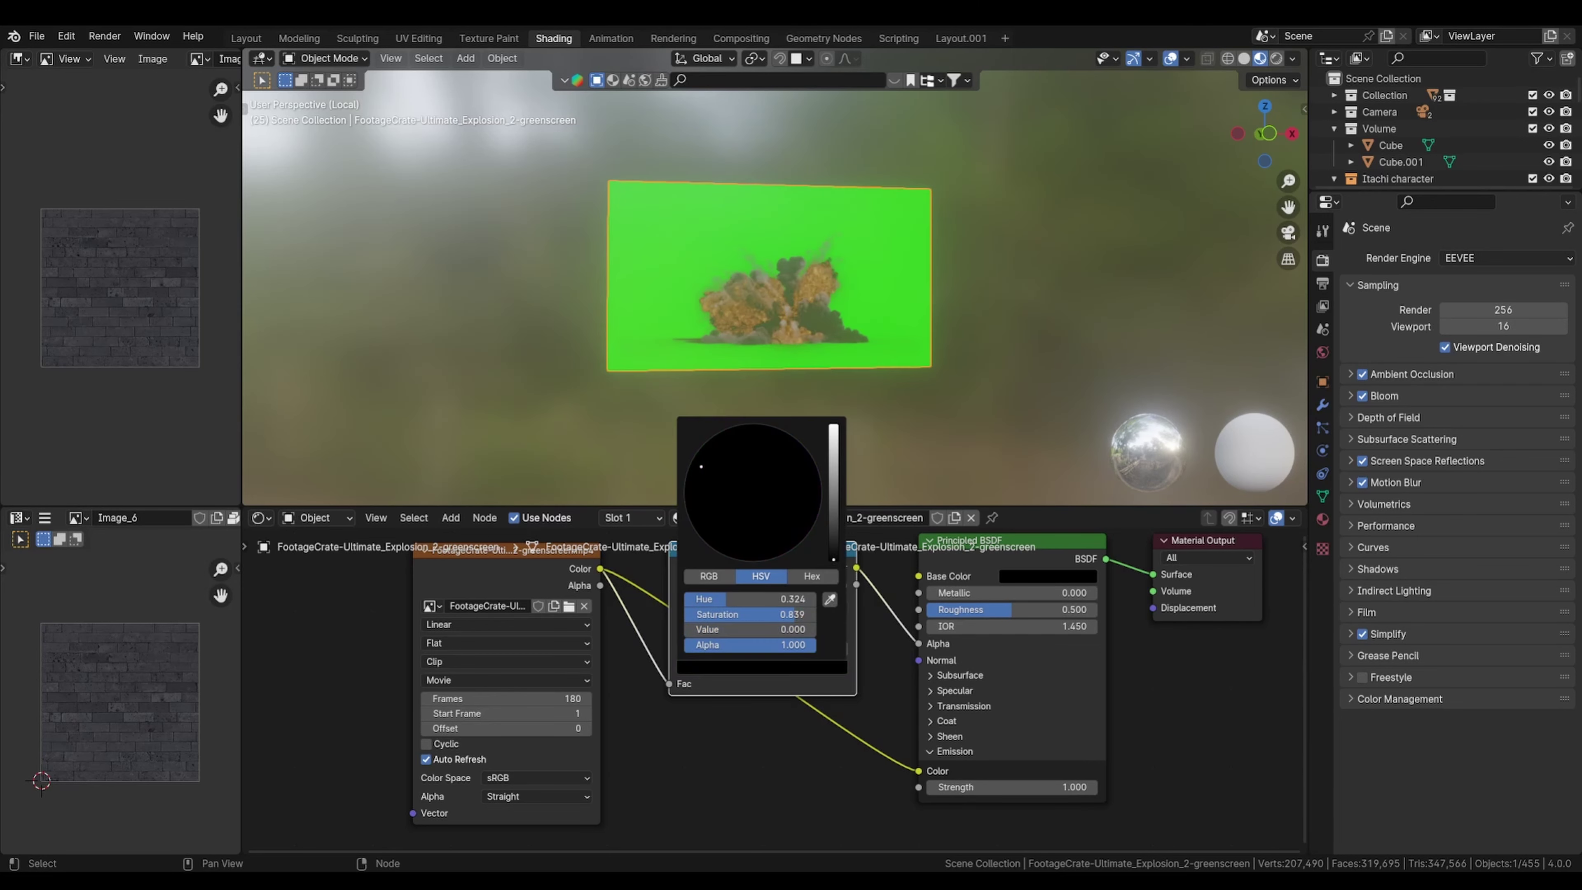
# Step: Shift the ramp's black stop inward, flip the ramp, and set the green stop at 0 and the black stop at about 0.484
pyautogui.moveTo(690, 632); pyautogui.dragTo(775, 635)
pyautogui.click(727, 607)
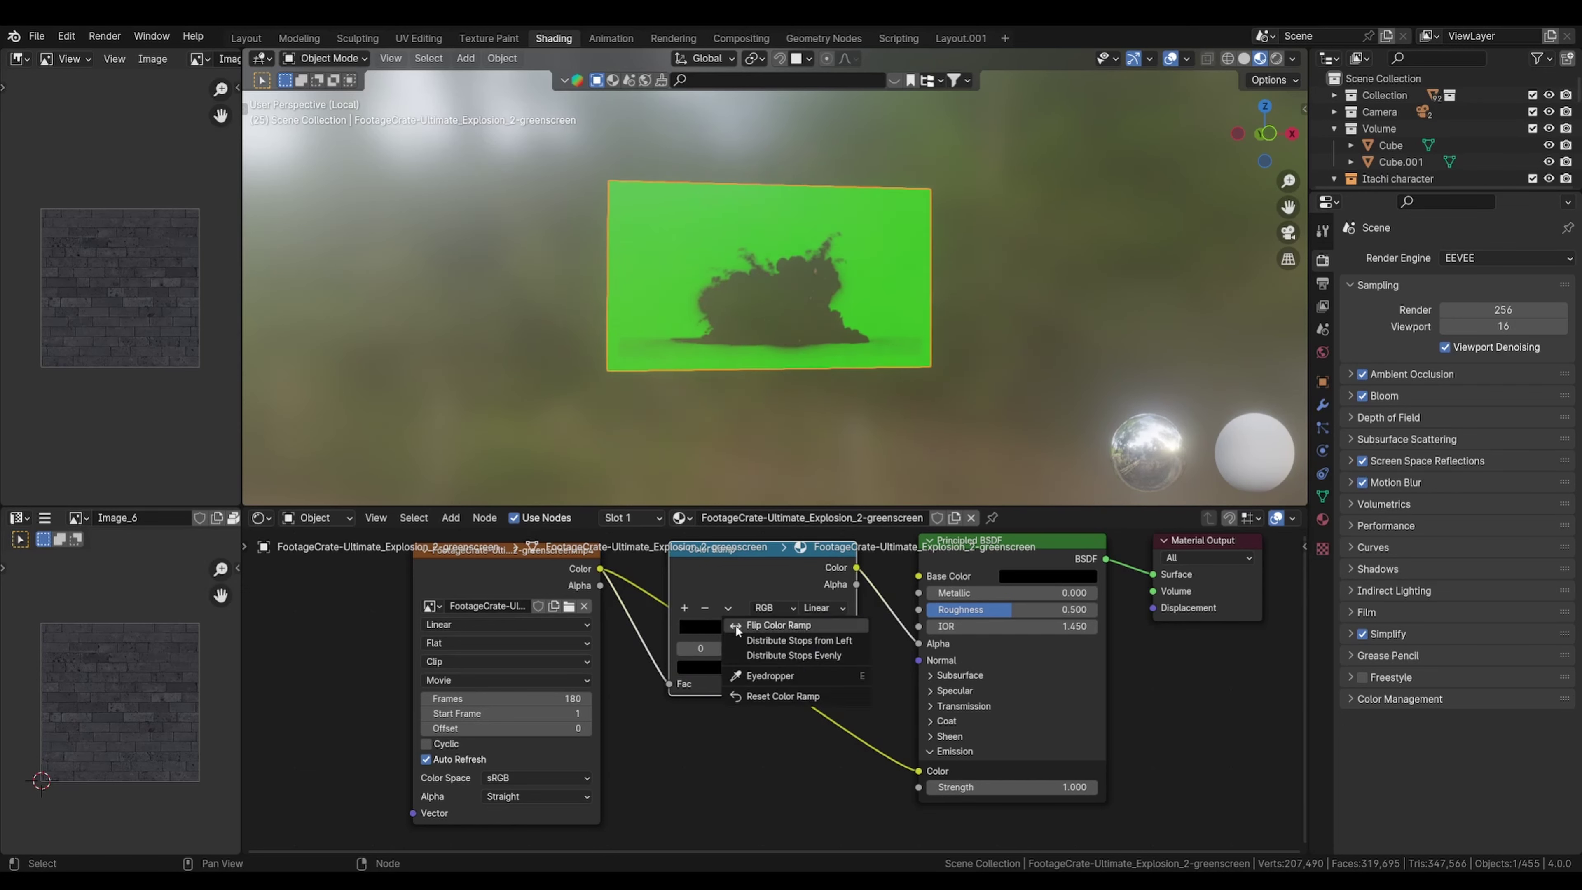
pyautogui.click(741, 626)
pyautogui.moveTo(715, 630); pyautogui.dragTo(639, 633)
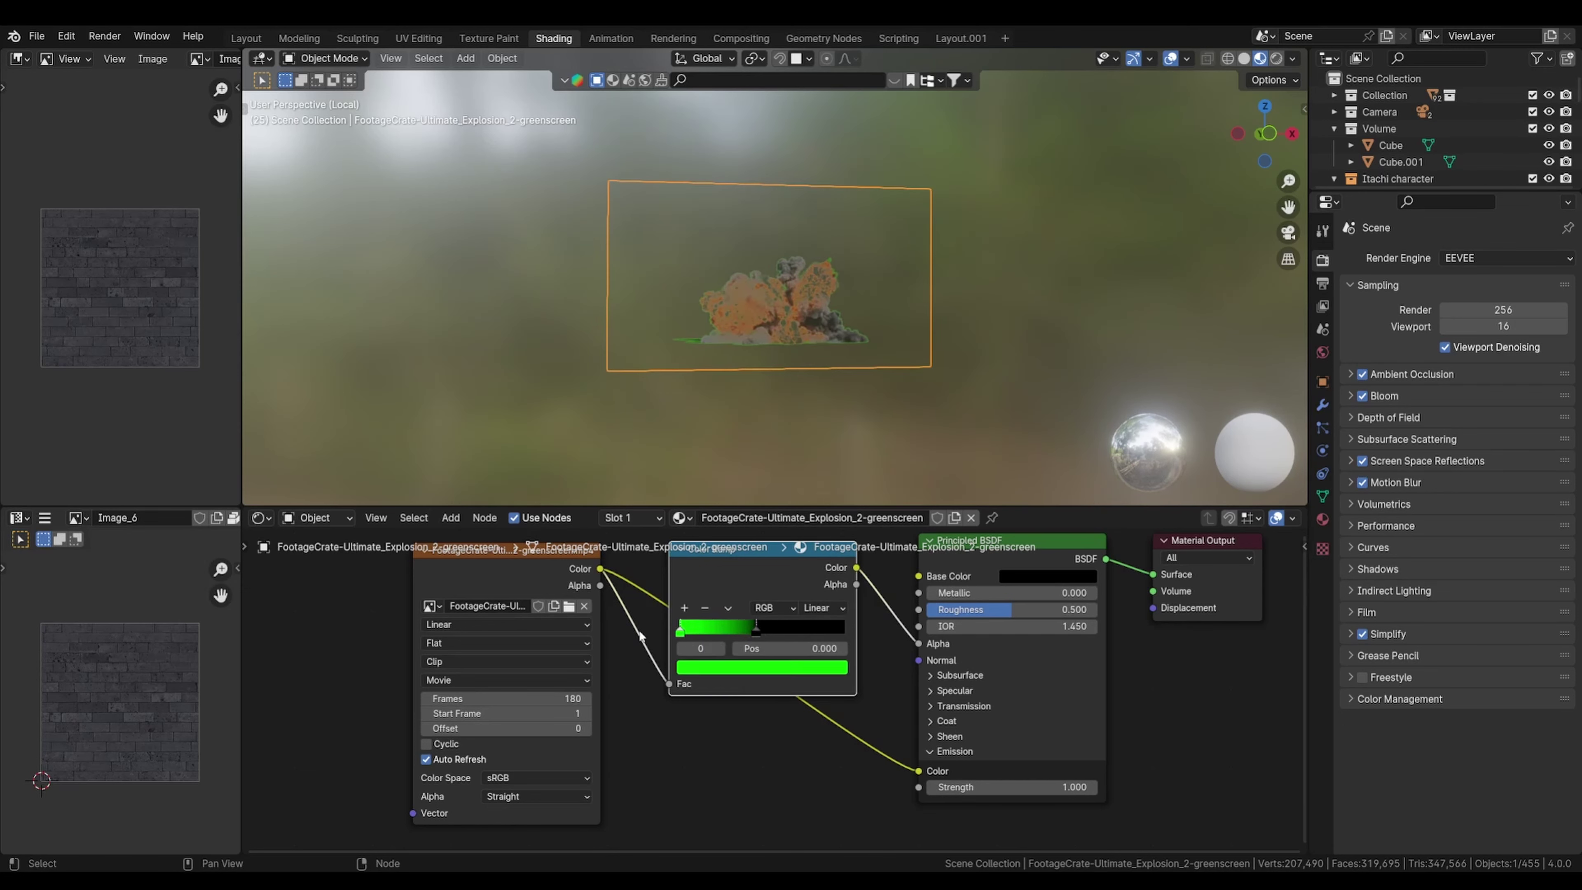
pyautogui.moveTo(757, 628)
pyautogui.mouseDown()
pyautogui.moveTo(721, 627)
pyautogui.moveTo(750, 631)
pyautogui.mouseUp()
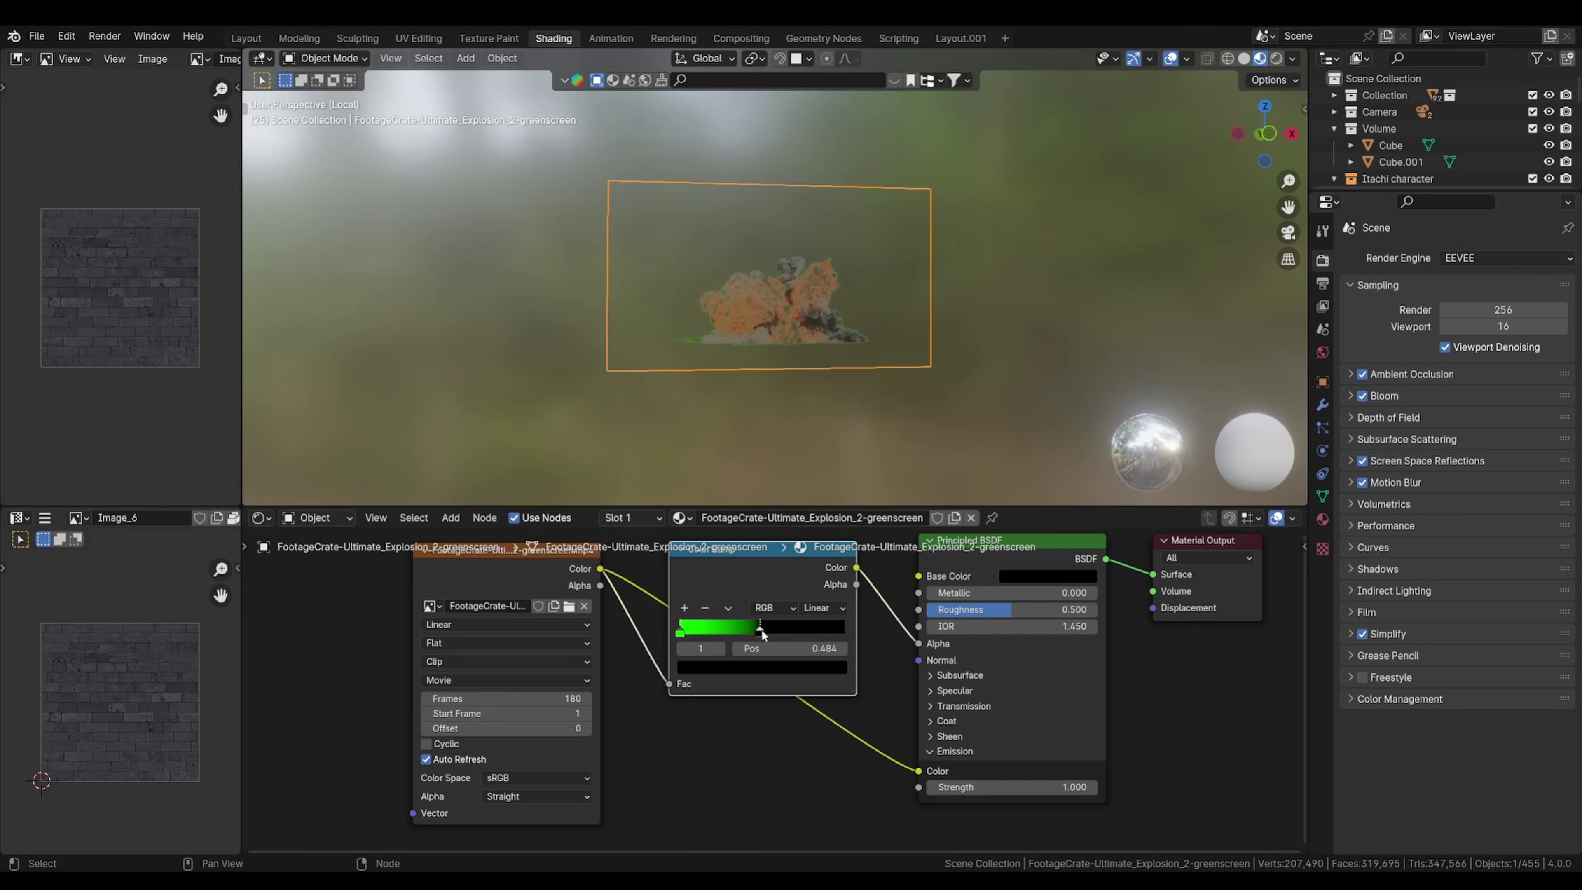
# Step: Darken the ramp's green stop slightly and play the animation to check the explosion key
pyautogui.click(680, 632)
pyautogui.click(766, 668)
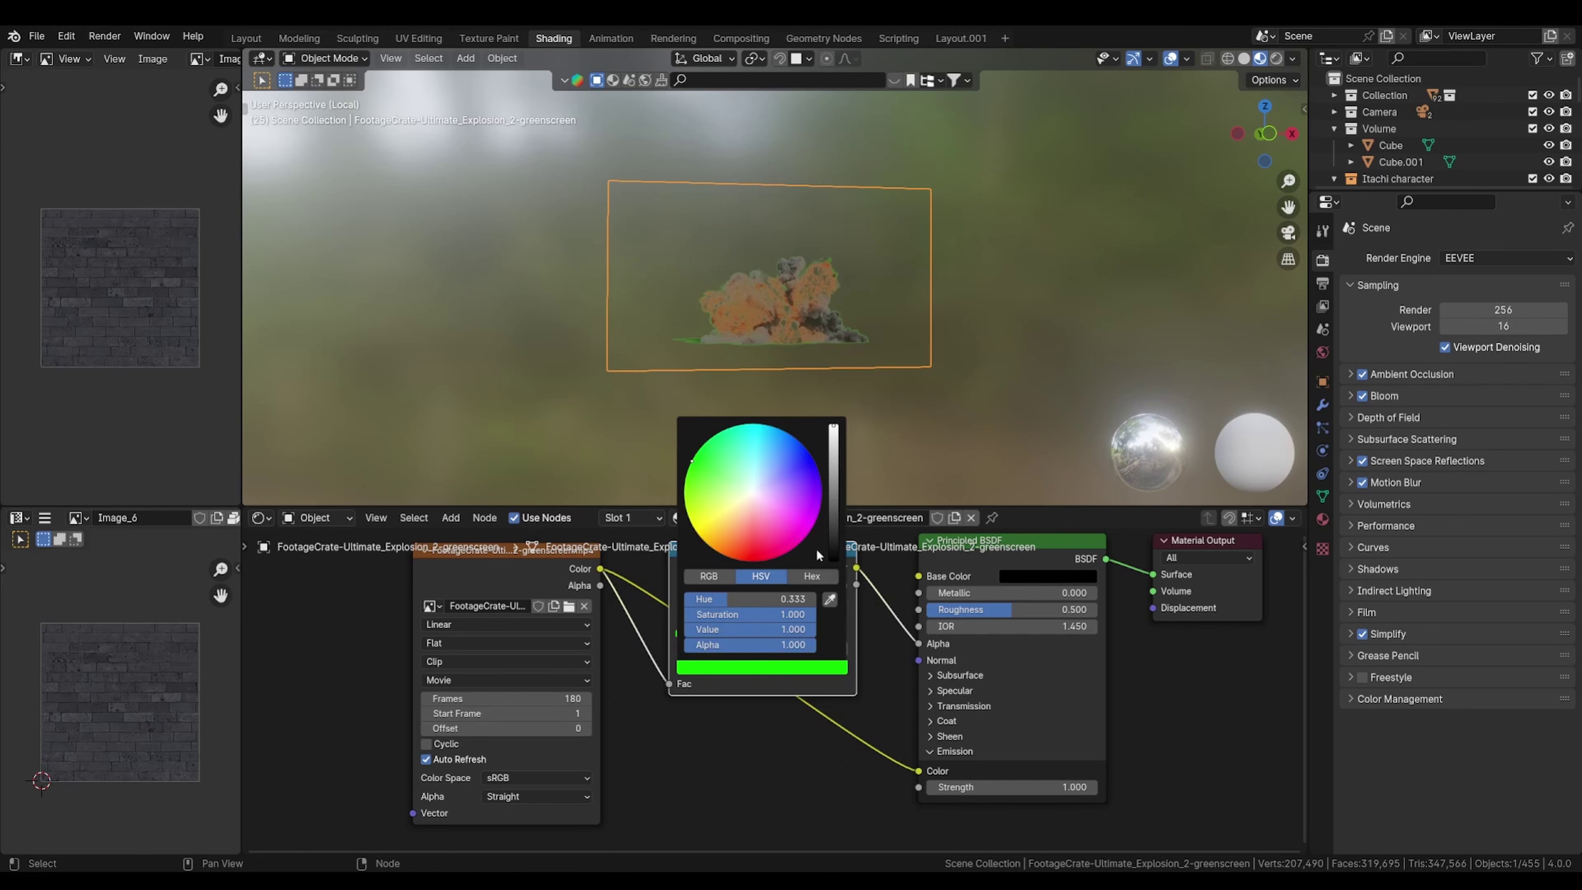
pyautogui.moveTo(830, 500); pyautogui.dragTo(833, 466)
pyautogui.press('space')
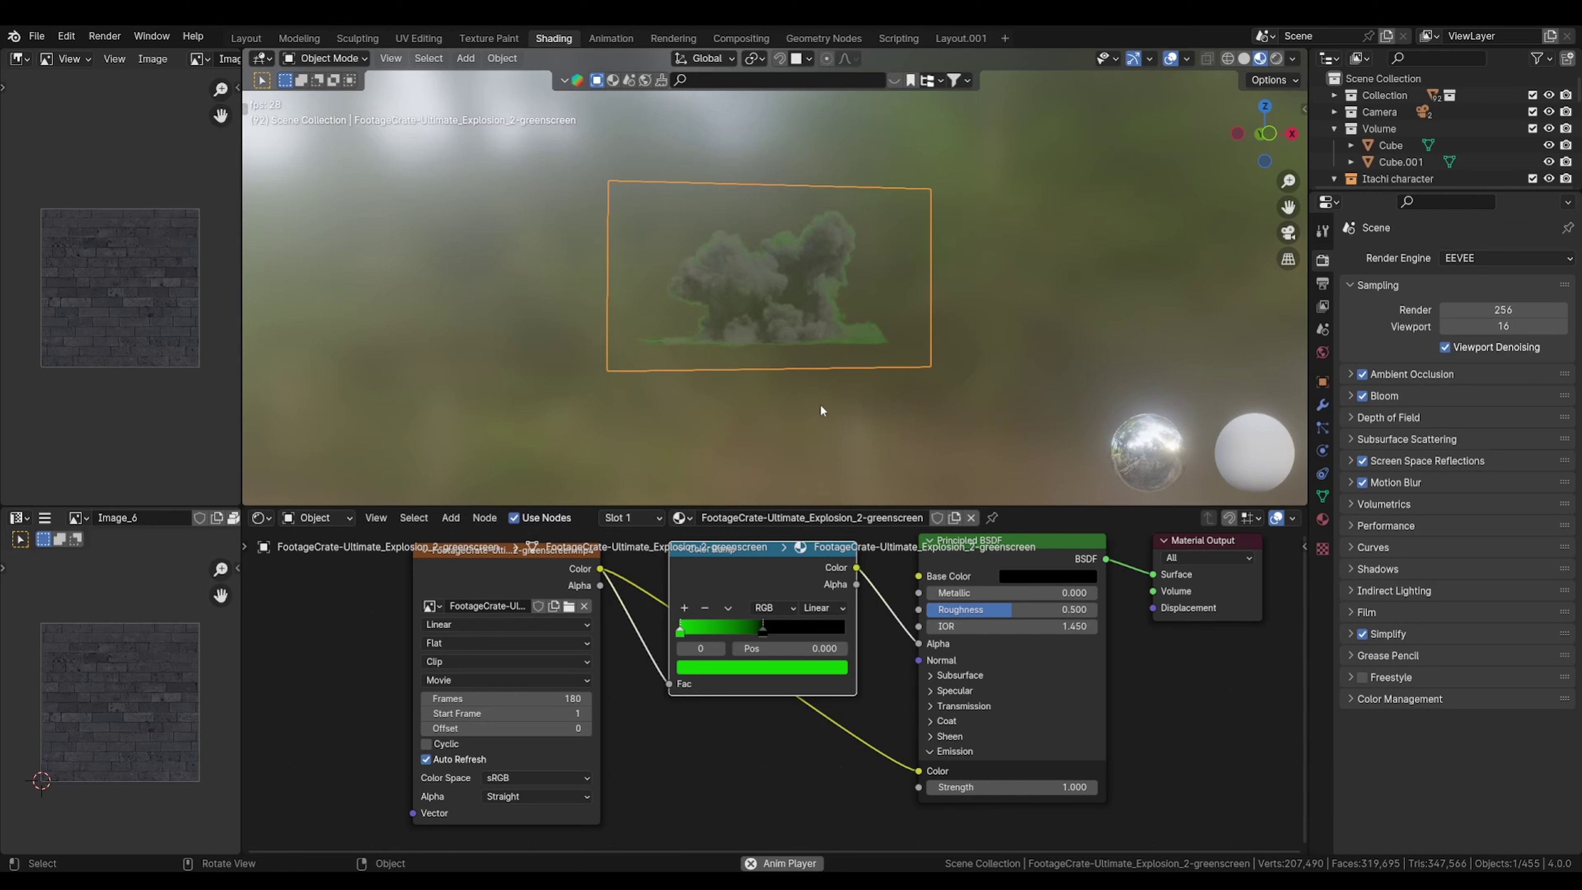
pyautogui.press('space')
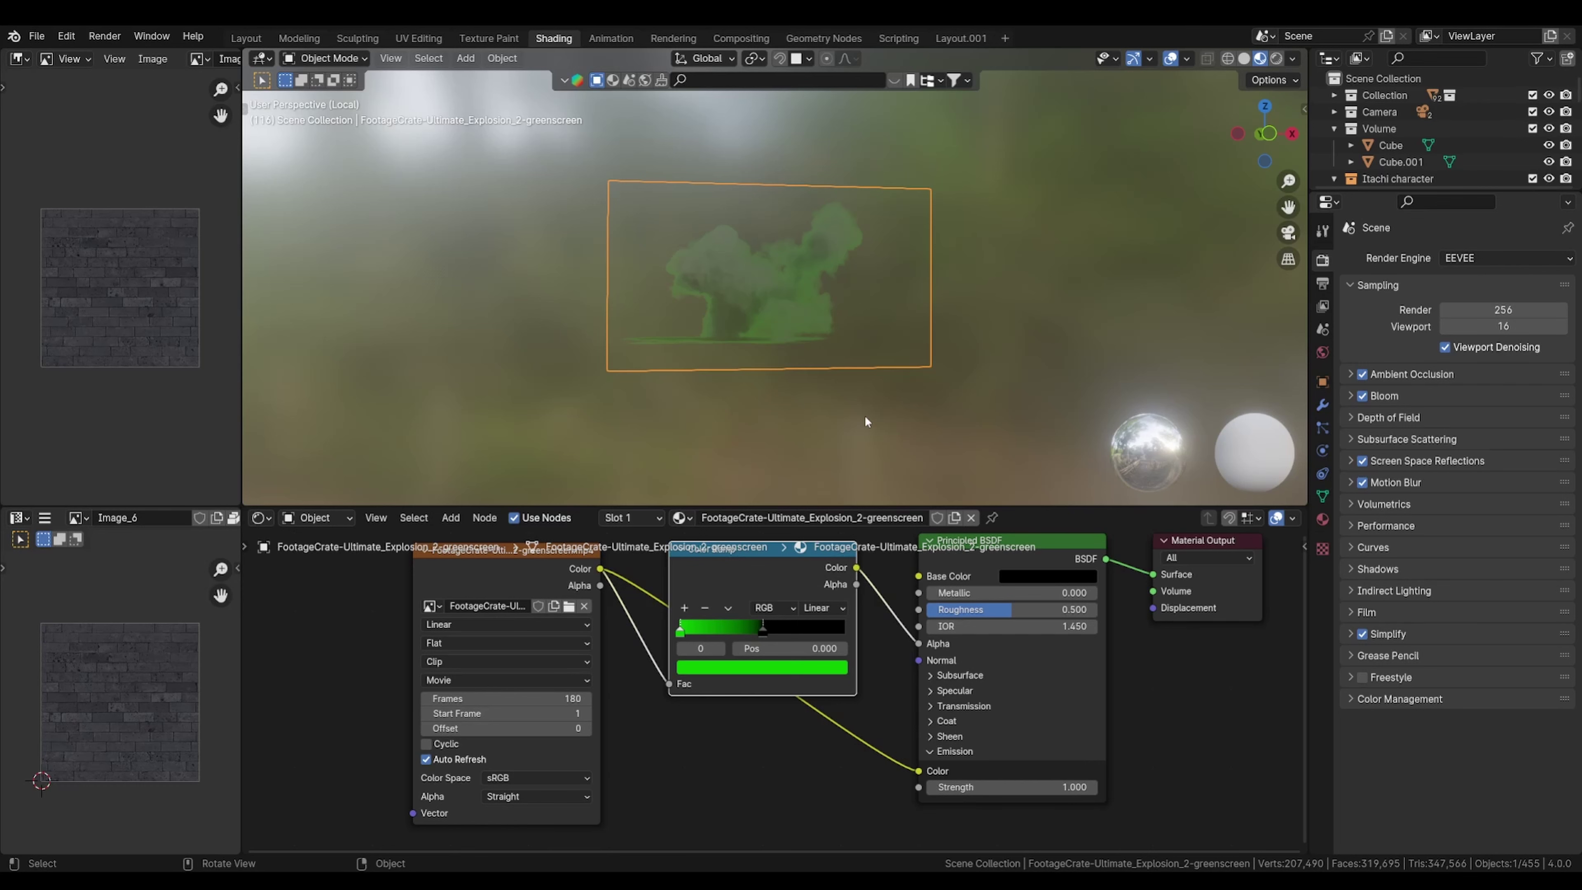
# Step: Delete the explosion footage plane, return to the Layout workspace, and save the file
pyautogui.press('x')
pyautogui.click(814, 406)
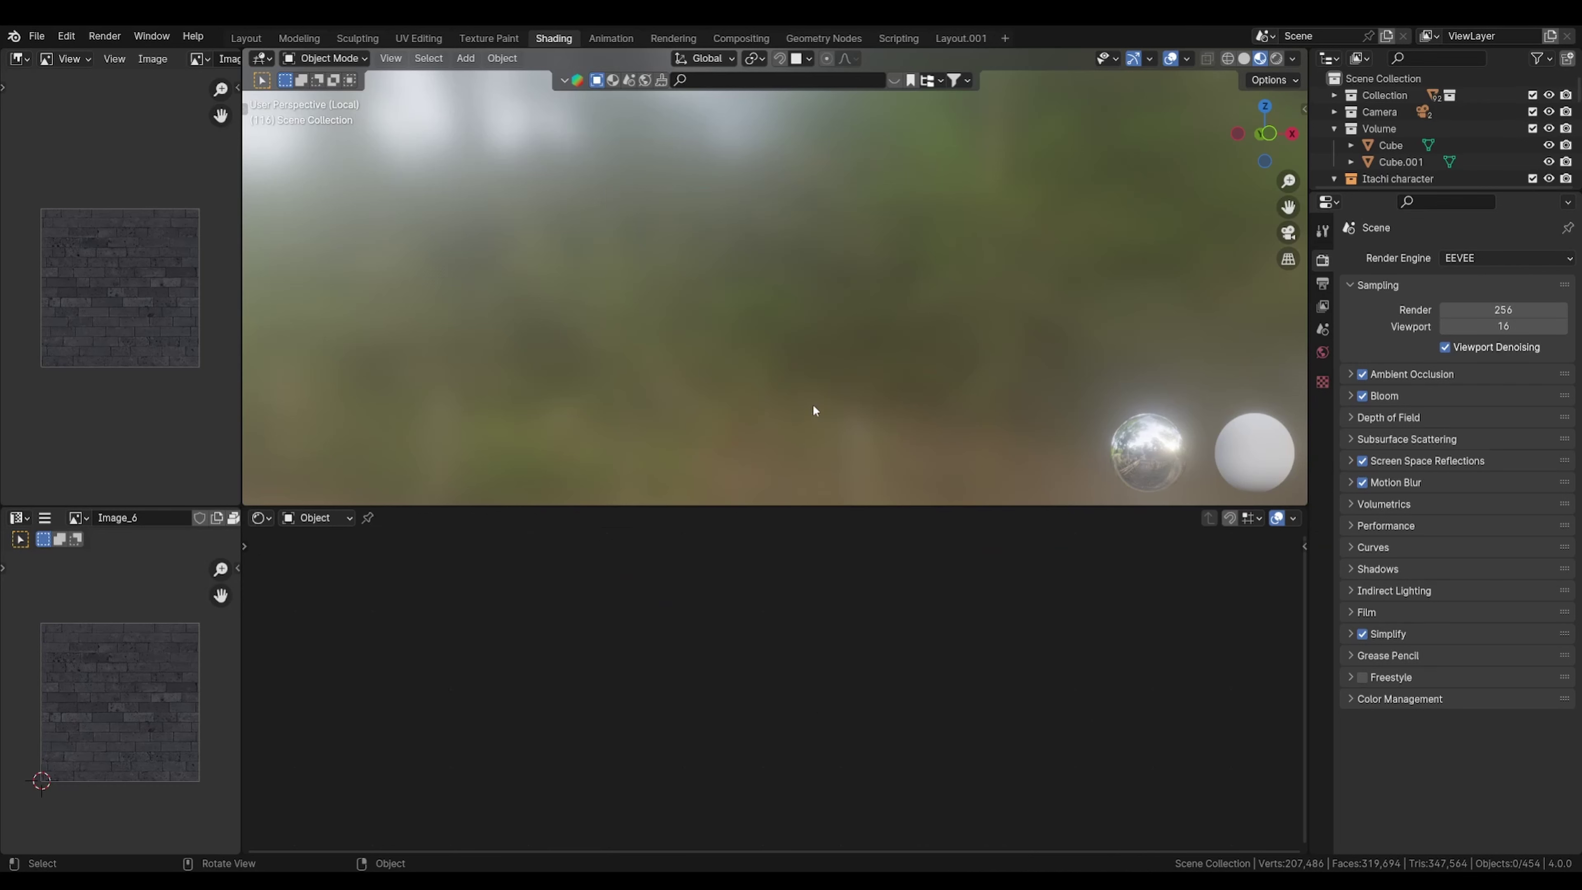
pyautogui.click(247, 37)
pyautogui.hotkey('ctrl', 's')
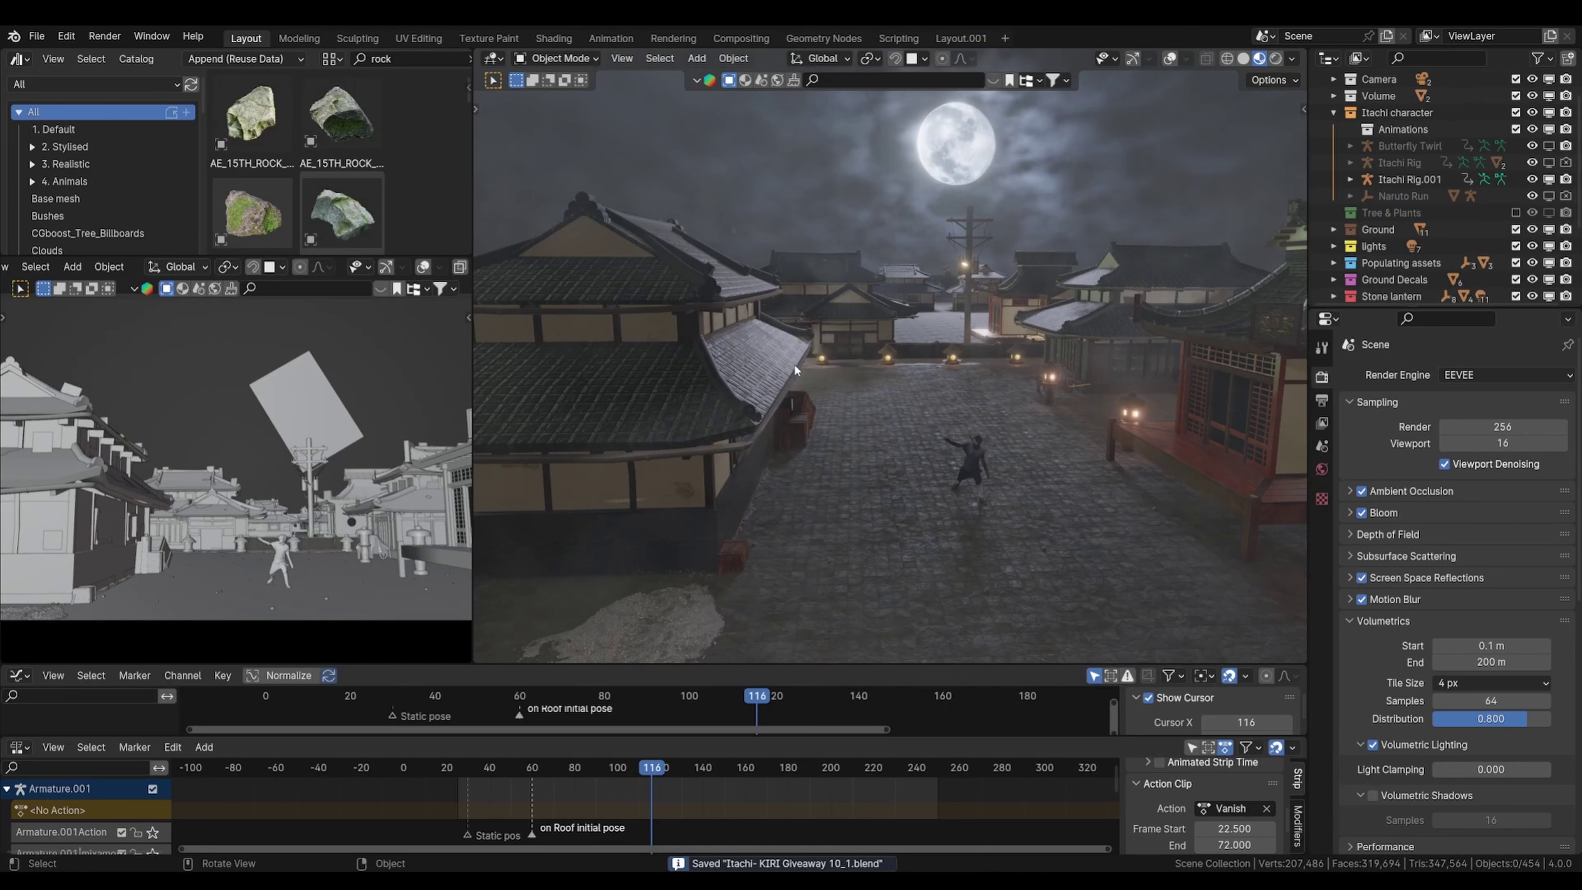
# Step: View the scene through the camera, play to frame 135, and import the FootageCrate-Aerial_Dust_Burst_3-matte footage as an image plane
pyautogui.press('KP_0')
pyautogui.press('space')
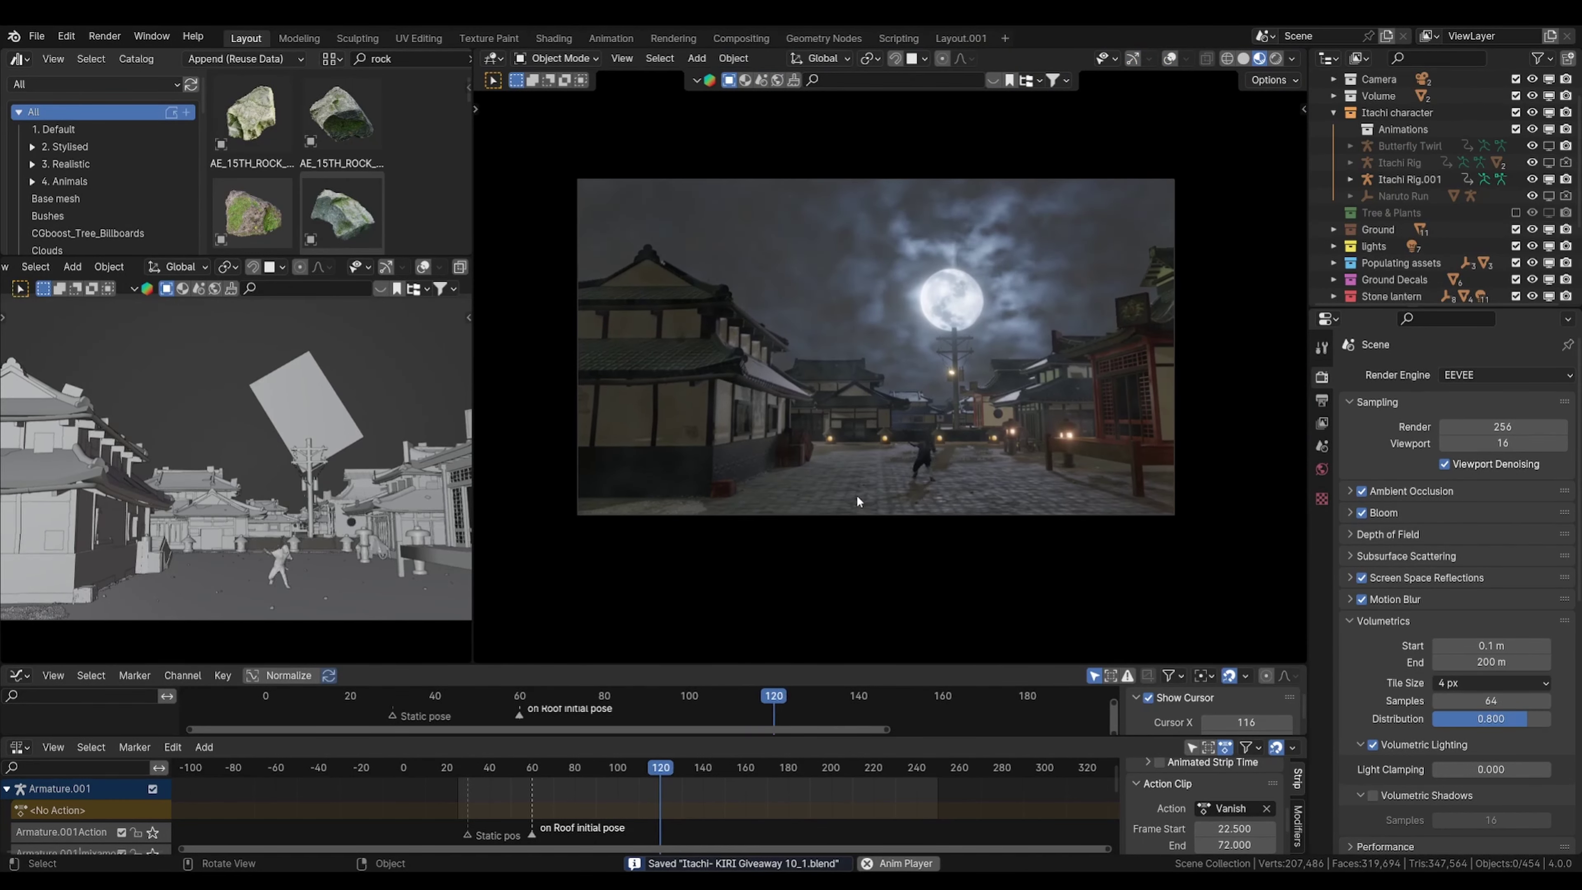
pyautogui.press('space')
pyautogui.press('q')
pyautogui.moveTo(810, 462)
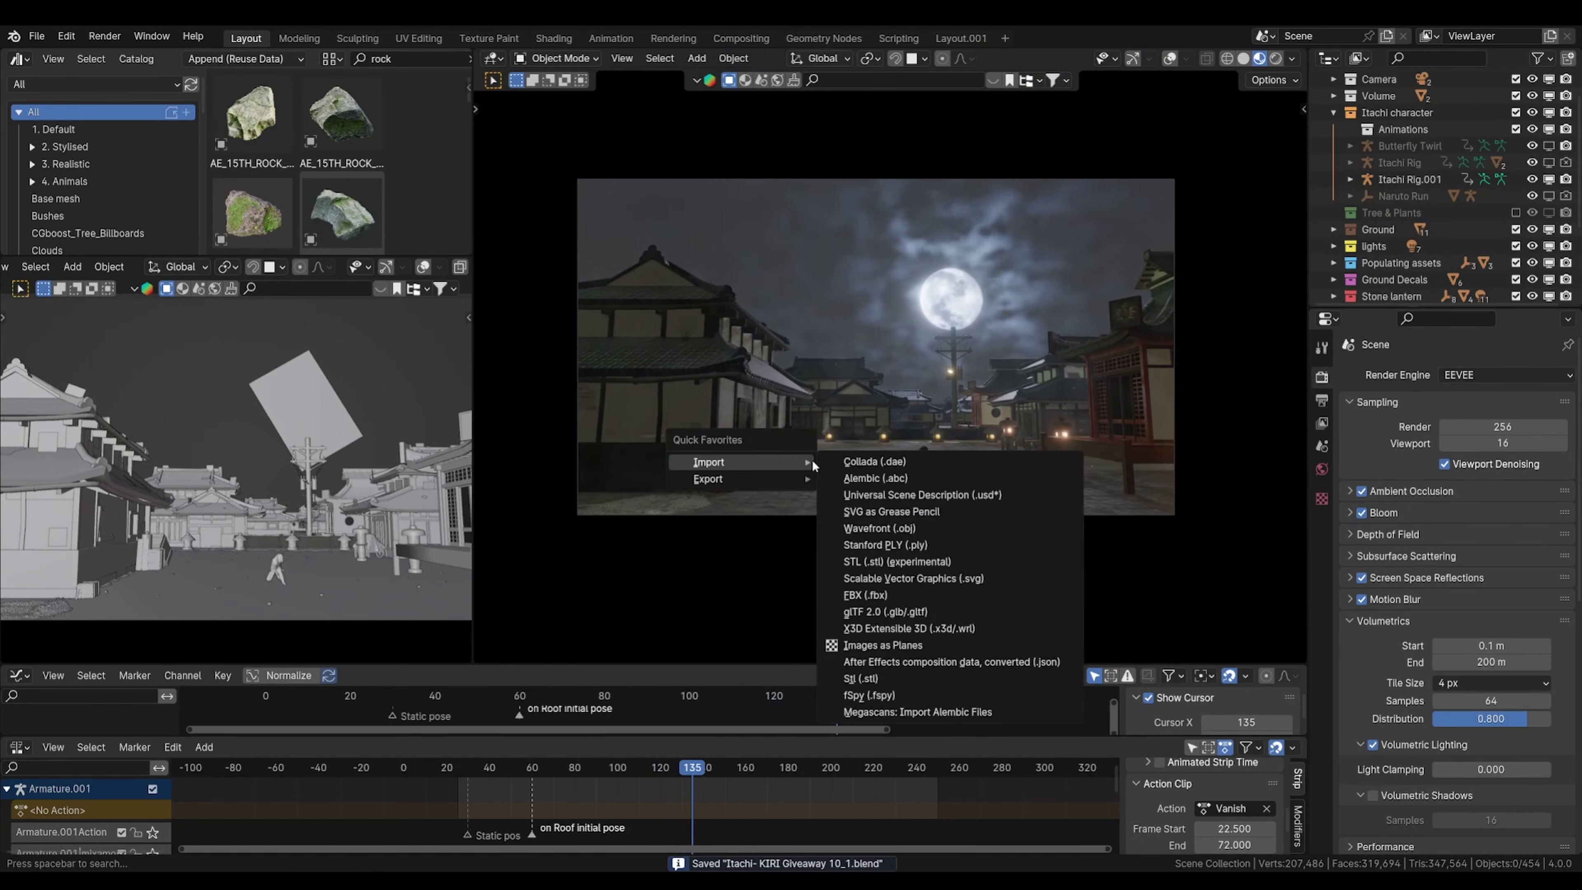
pyautogui.click(879, 646)
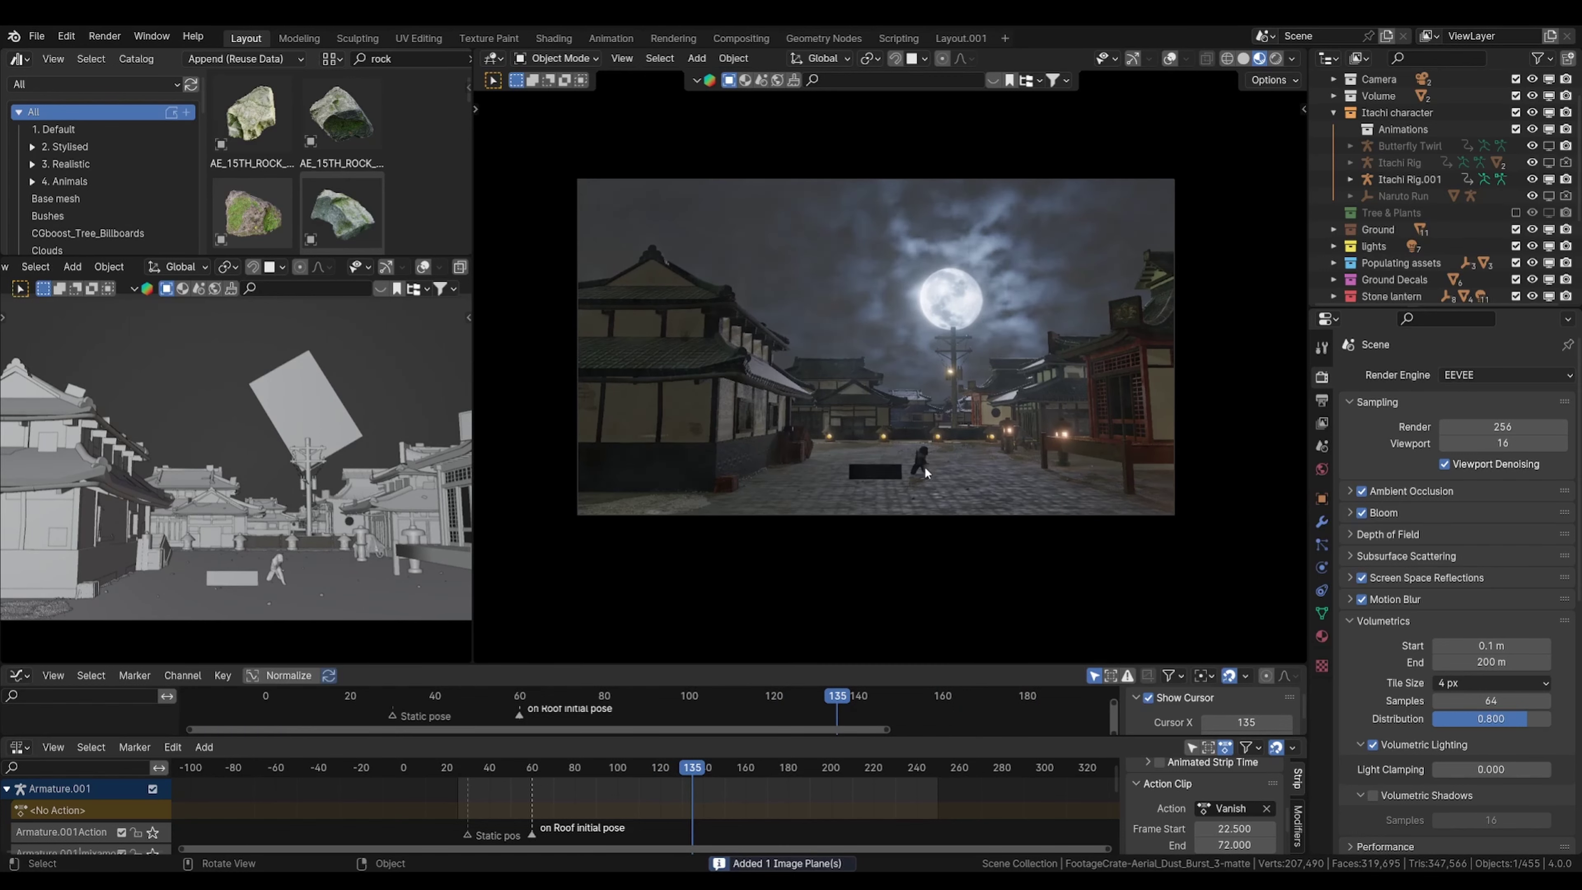
# Step: Raise the dust burst plane vertically so it stands above the street beside the character
pyautogui.press('g')
pyautogui.press('z')
pyautogui.click(868, 589)
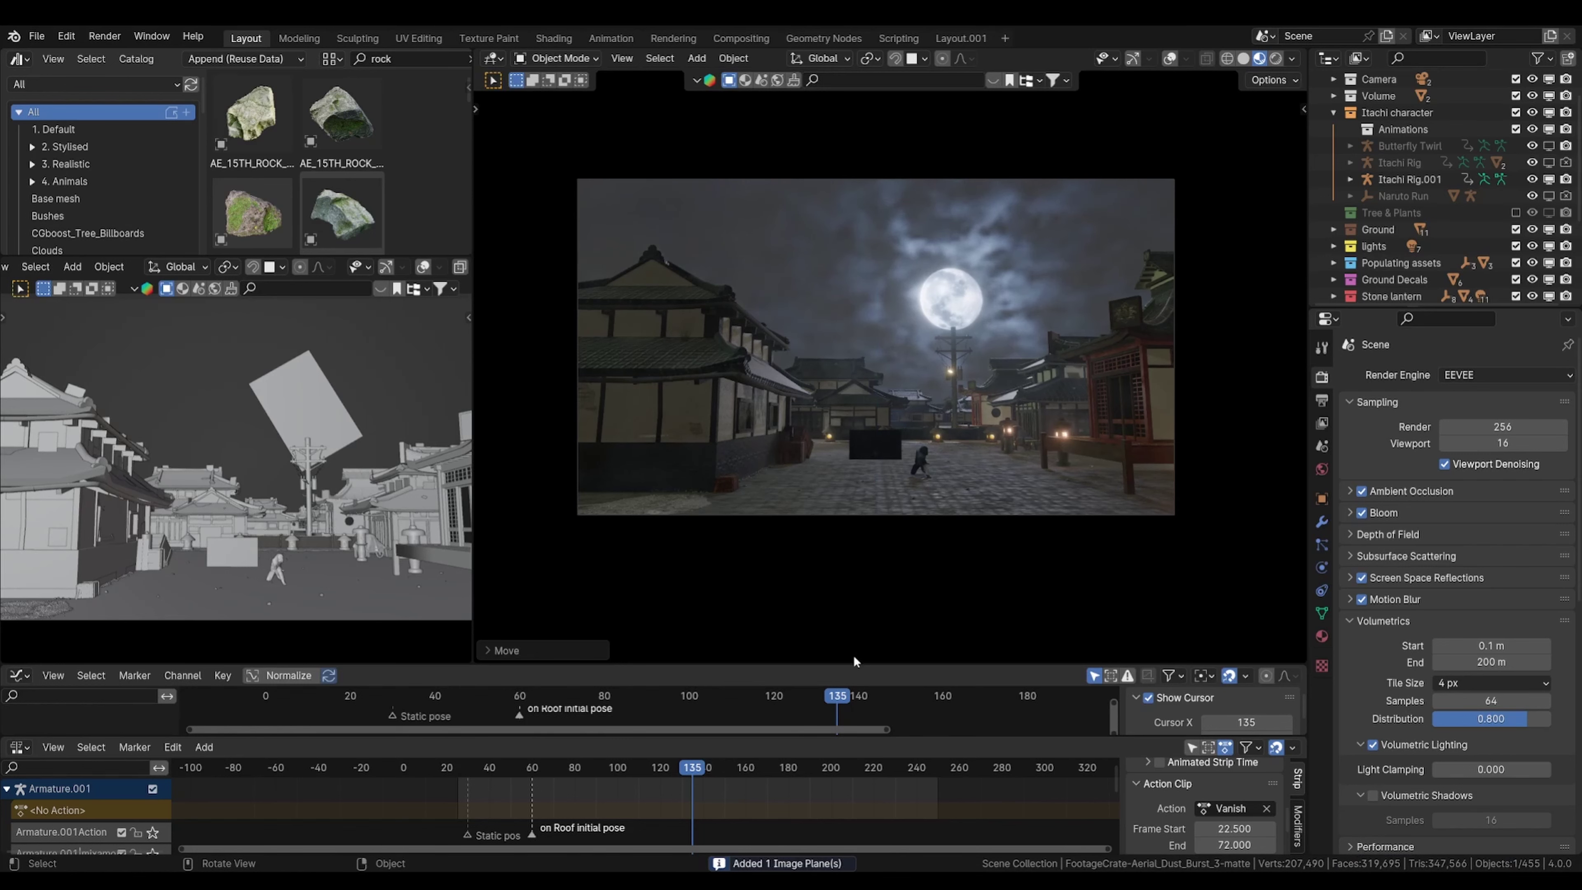
# Step: Enlarge the Graph Editor area and change it to a Shader Editor showing the dust burst material
pyautogui.moveTo(853, 664); pyautogui.dragTo(853, 559)
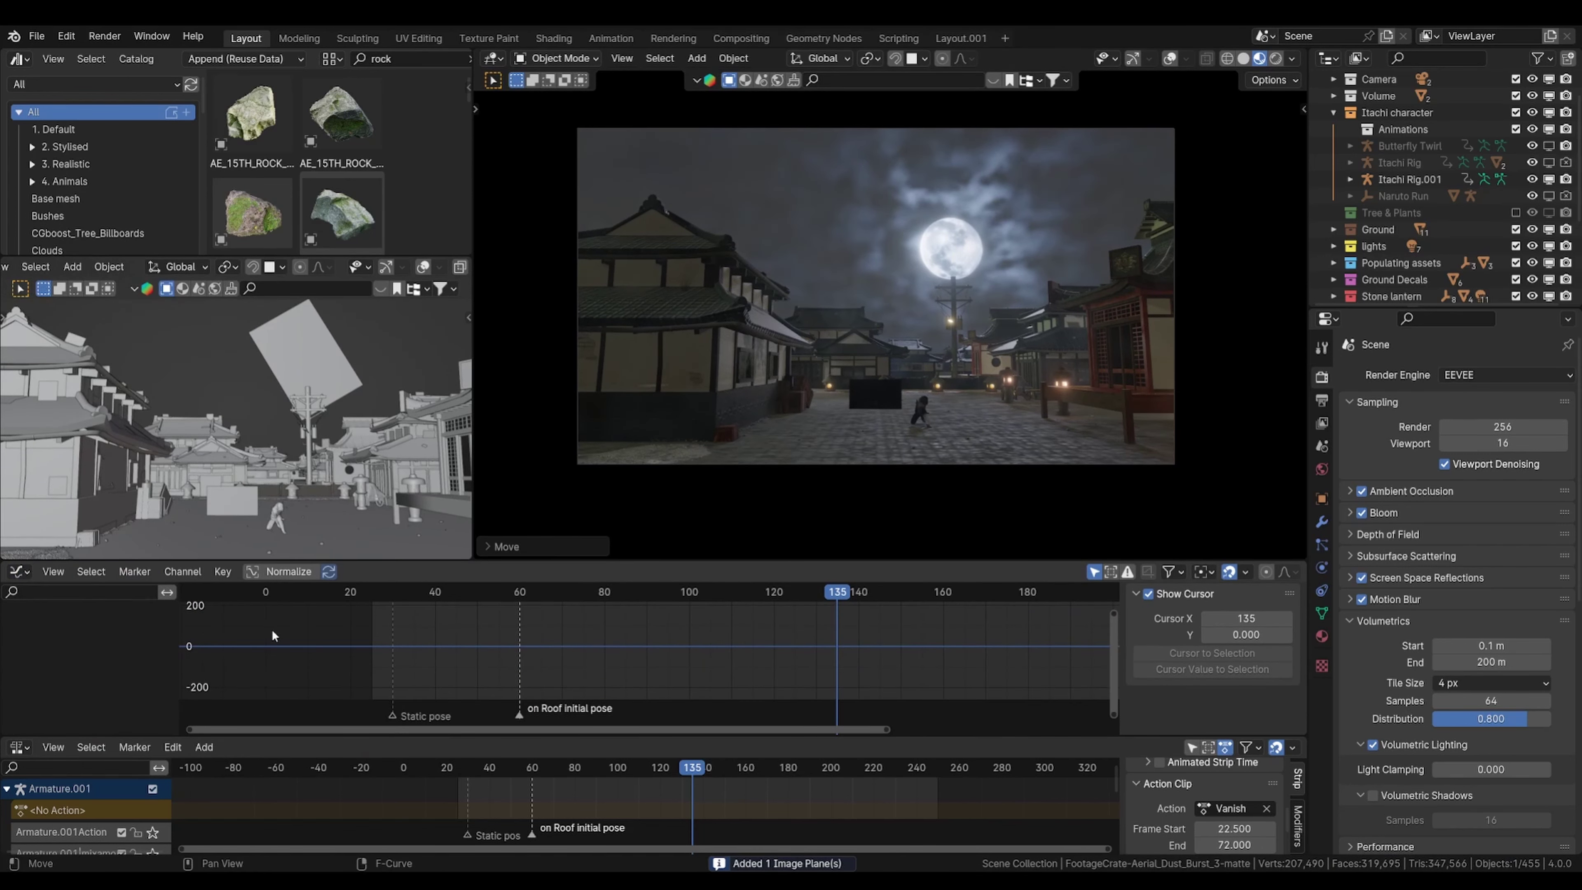
pyautogui.click(19, 572)
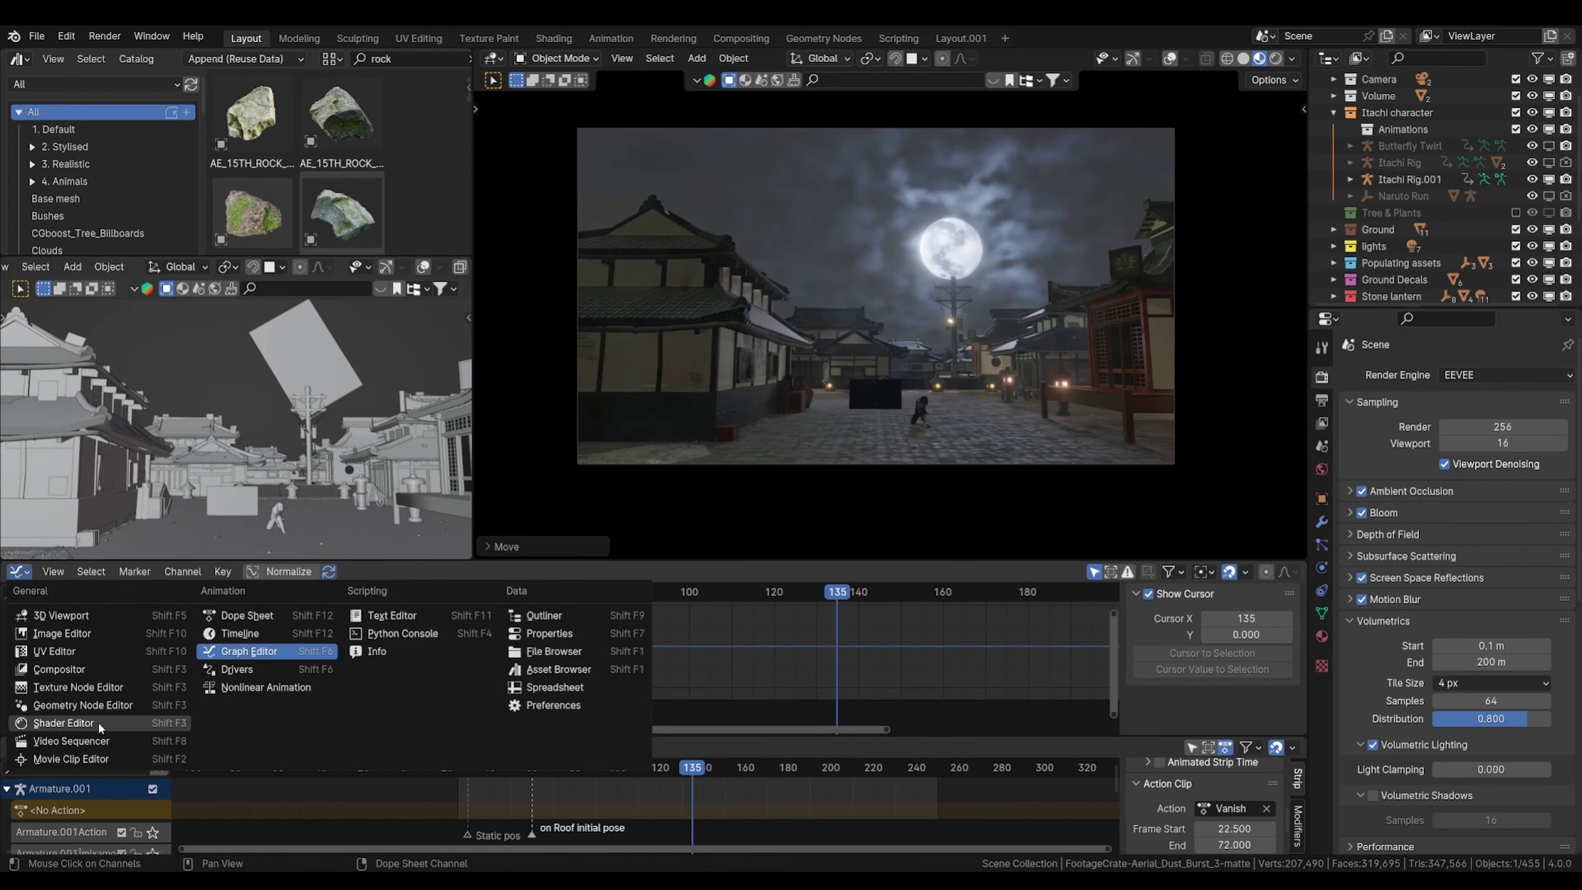
pyautogui.click(63, 724)
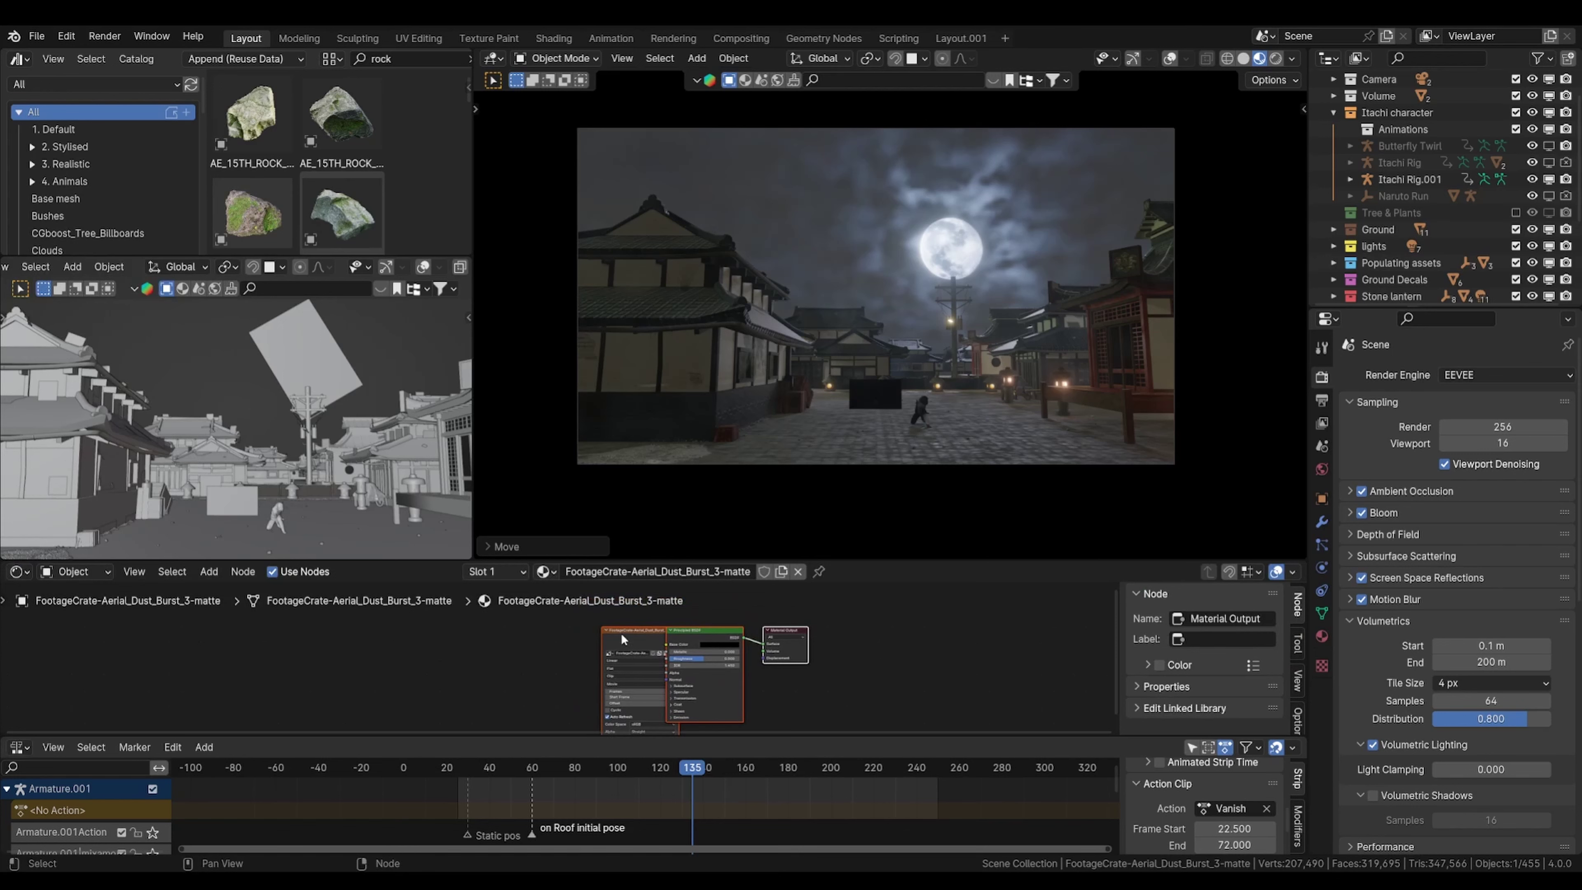
# Step: Separate the dust burst Image Texture node from the Principled BSDF node and enlarge the Shader Editor area
pyautogui.moveTo(621, 639); pyautogui.dragTo(474, 639)
pyautogui.scroll(2, 528, 690)
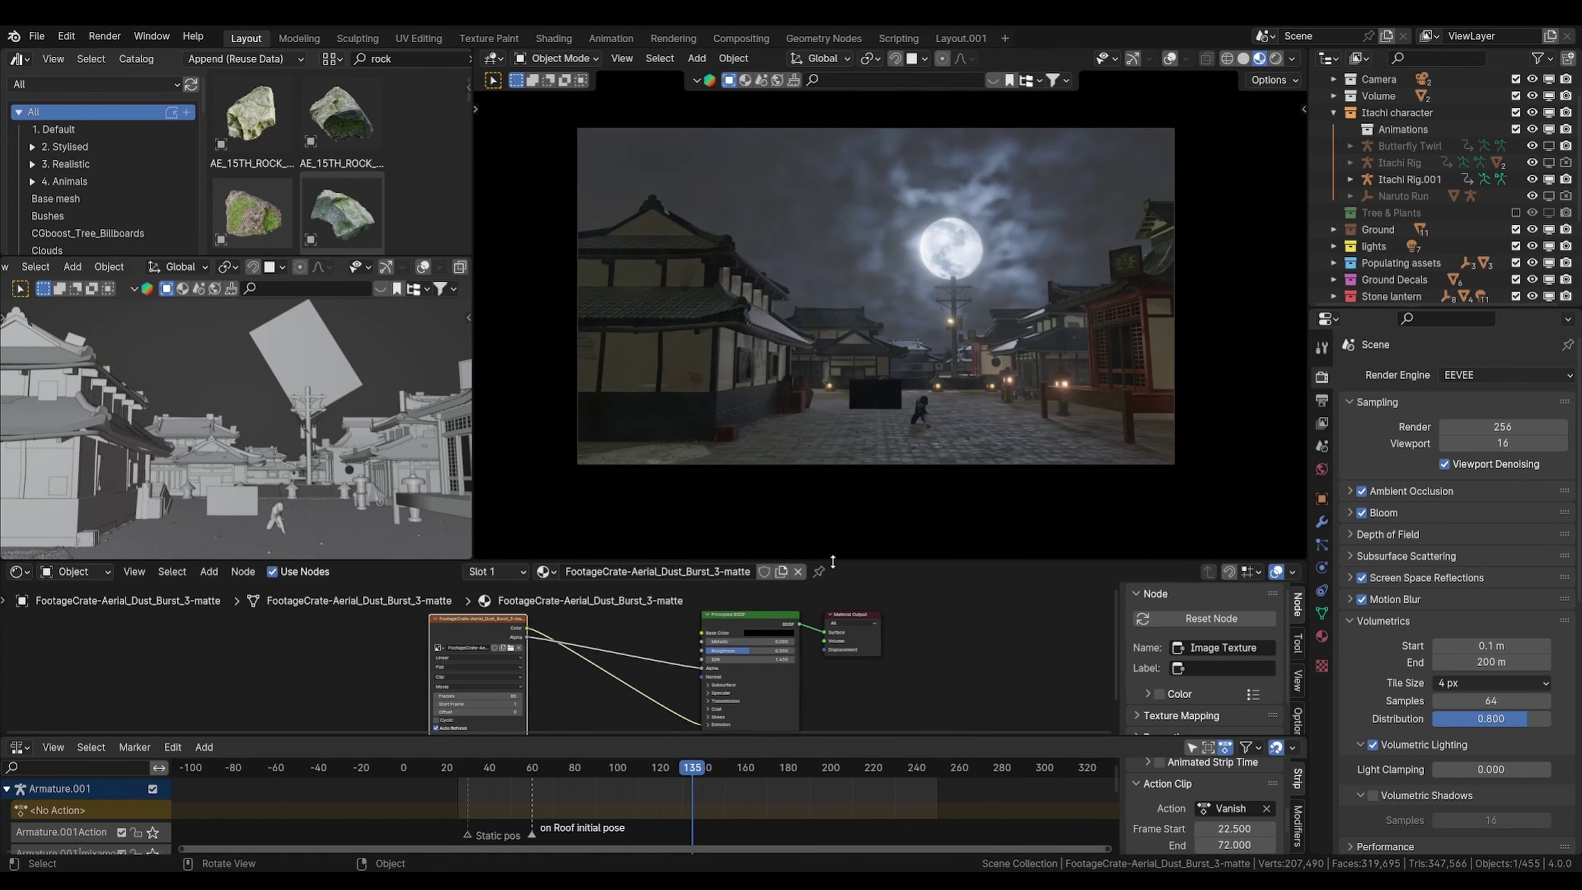
pyautogui.moveTo(833, 561); pyautogui.dragTo(856, 461)
pyautogui.scroll(1, 680, 624)
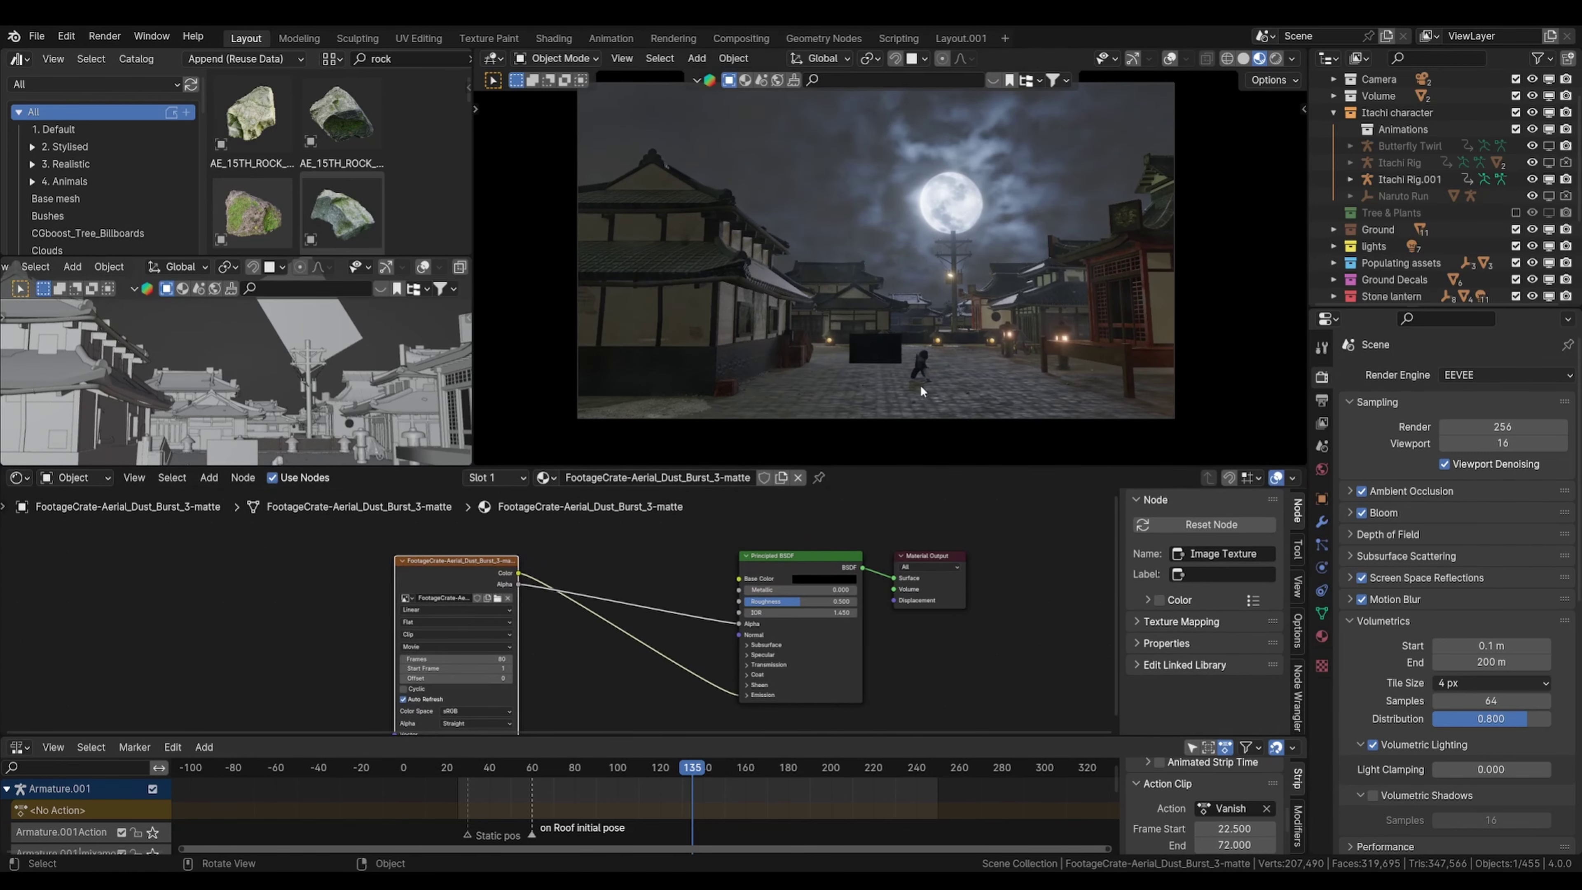
# Step: Return to the animation's first frame and try an offset of 67 on the dust burst Image Texture node
pyautogui.hotkey('shift', 'Left')
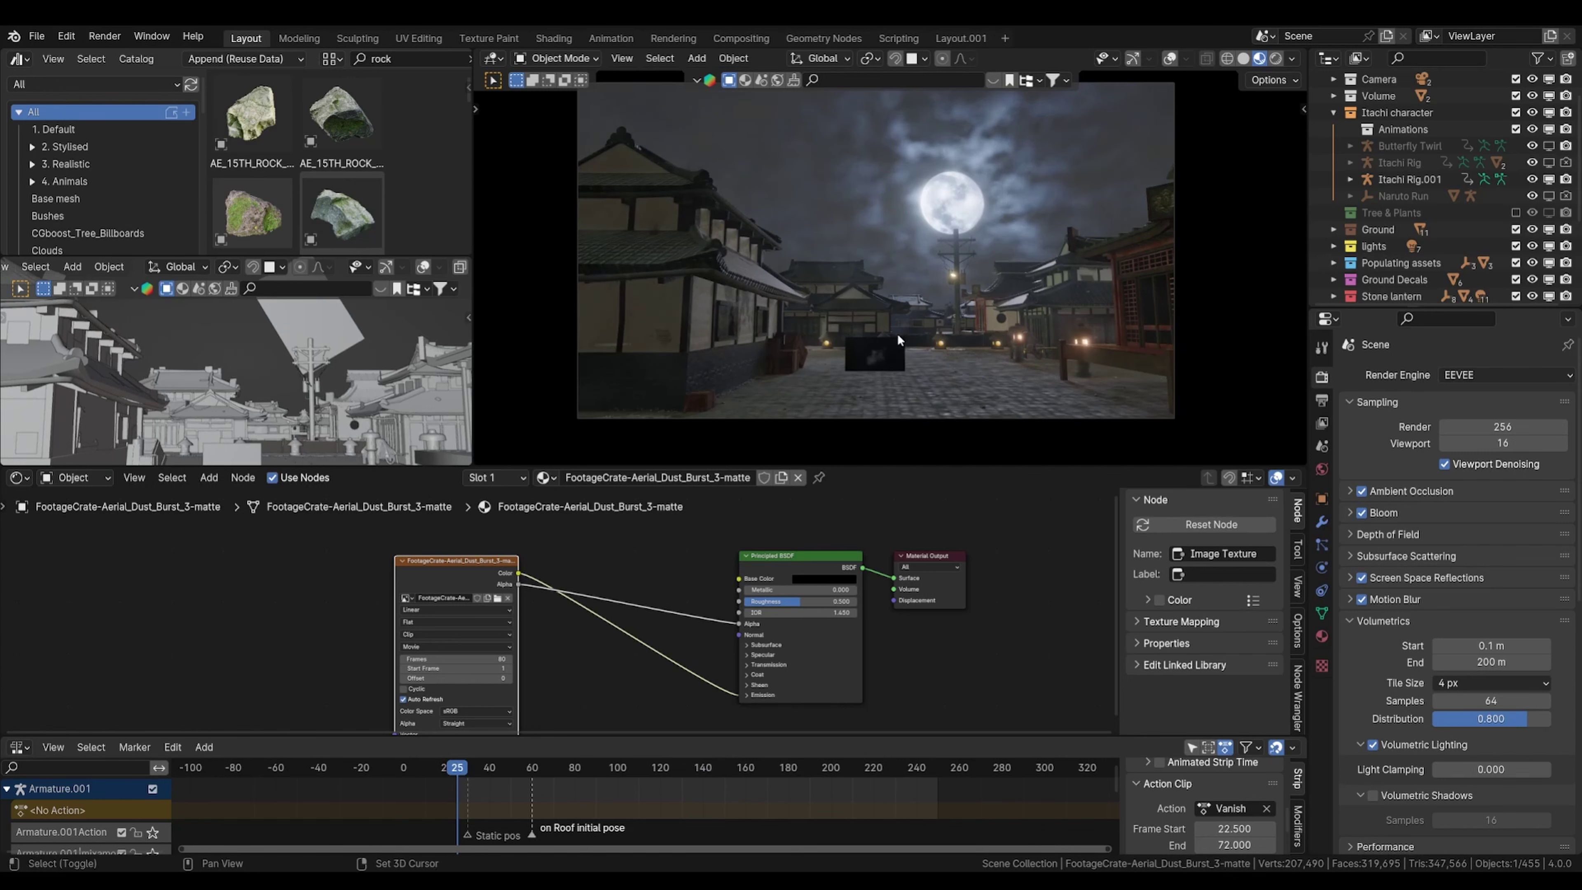
pyautogui.keyDown('shift'); pyautogui.moveTo(913, 334); pyautogui.dragTo(895, 287, button='middle'); pyautogui.keyUp('shift')
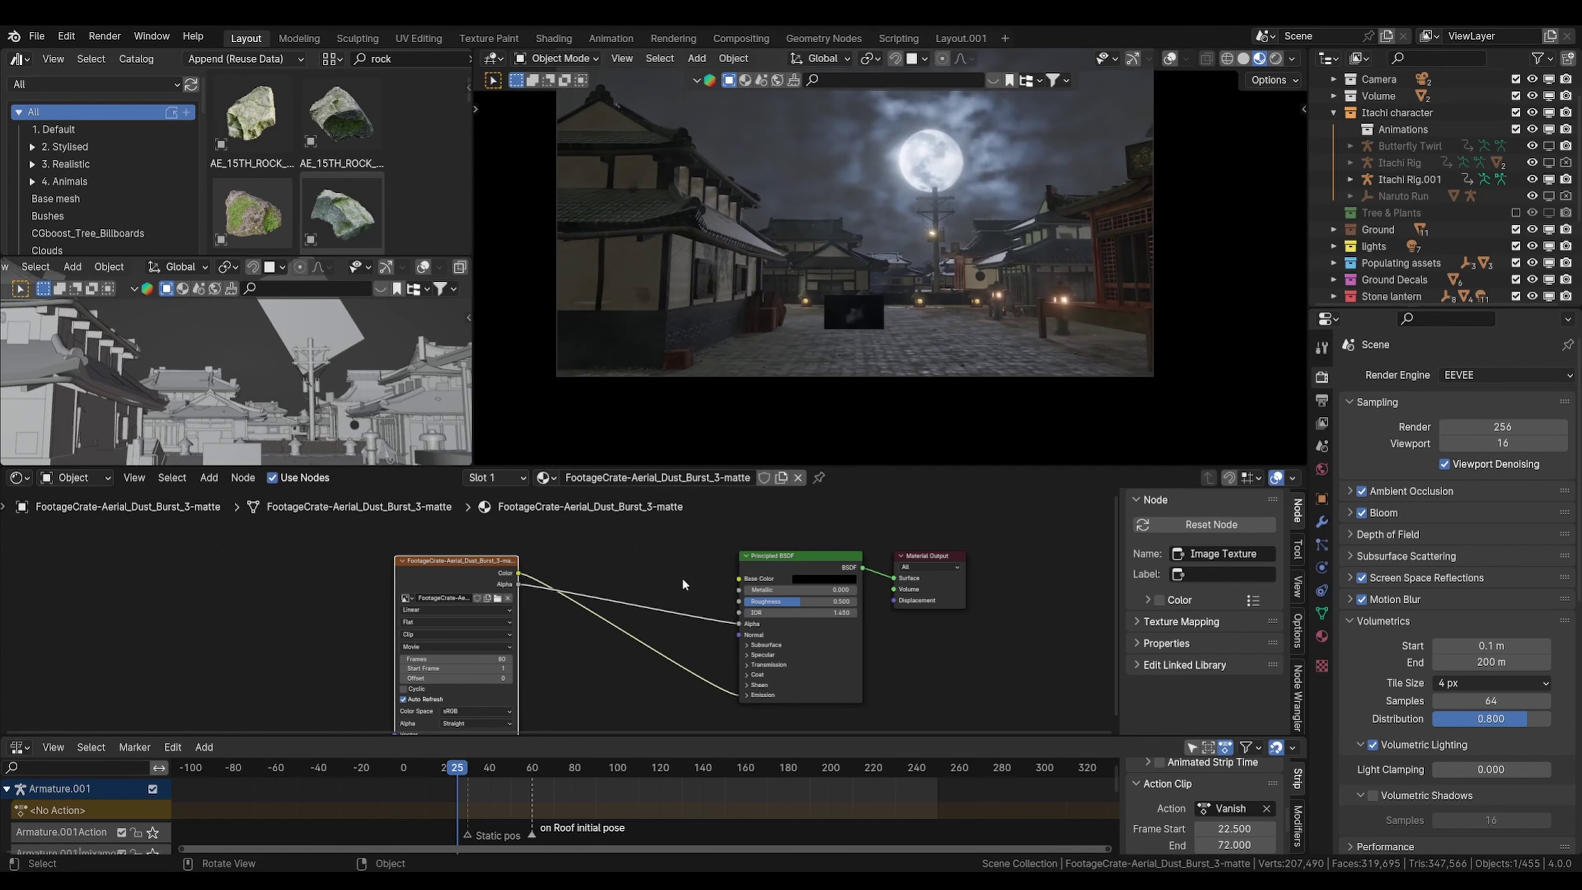
pyautogui.scroll(1, 556, 609)
pyautogui.moveTo(554, 605); pyautogui.dragTo(633, 540, button='middle')
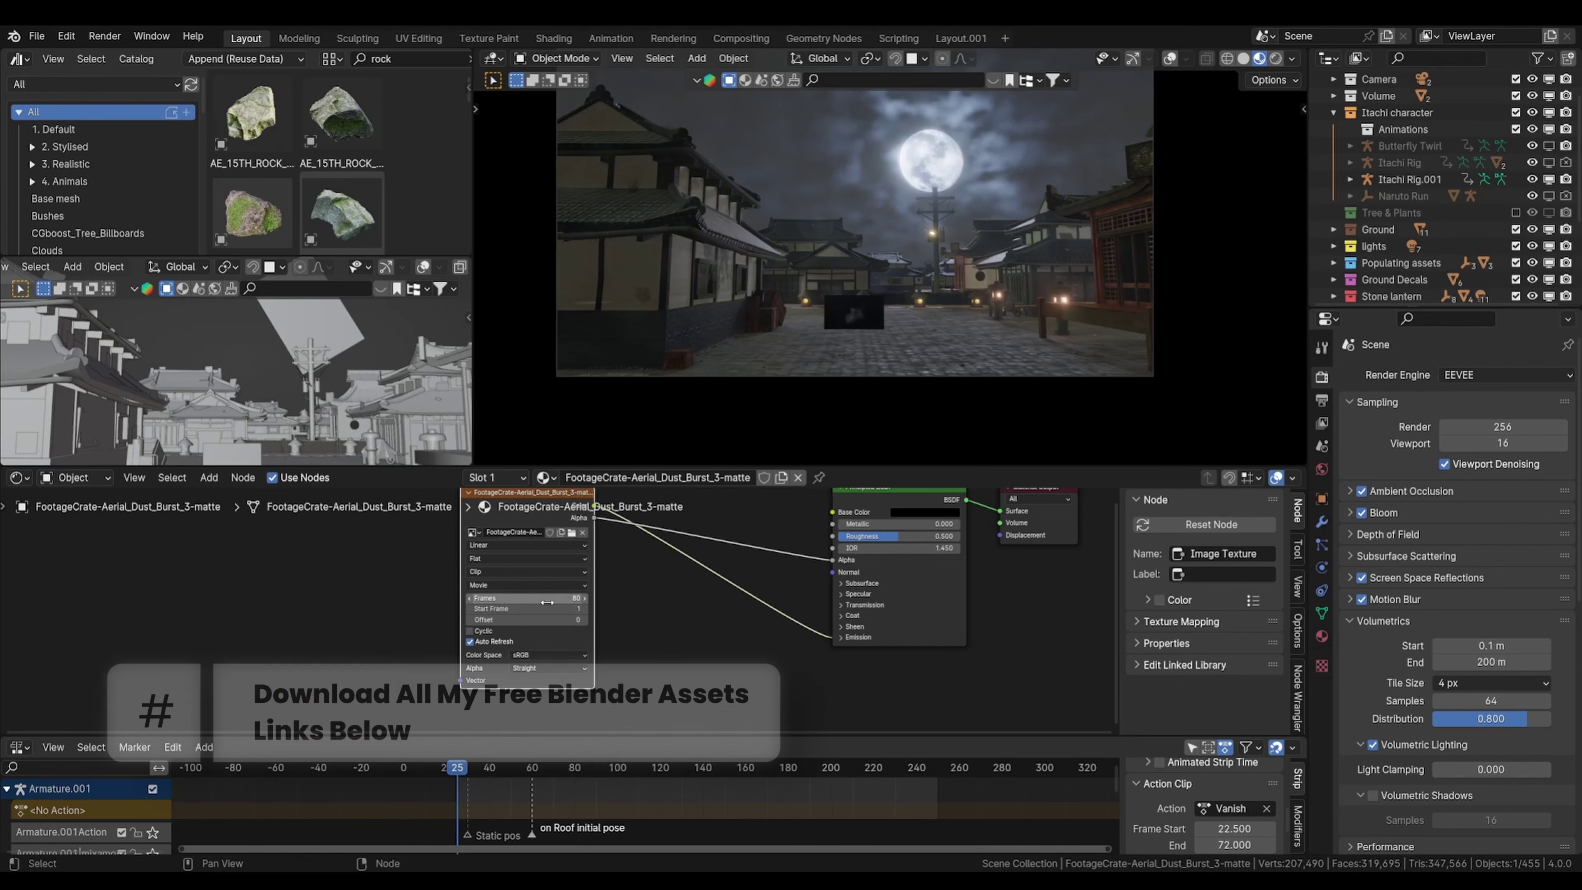
pyautogui.moveTo(547, 619); pyautogui.dragTo(599, 620)
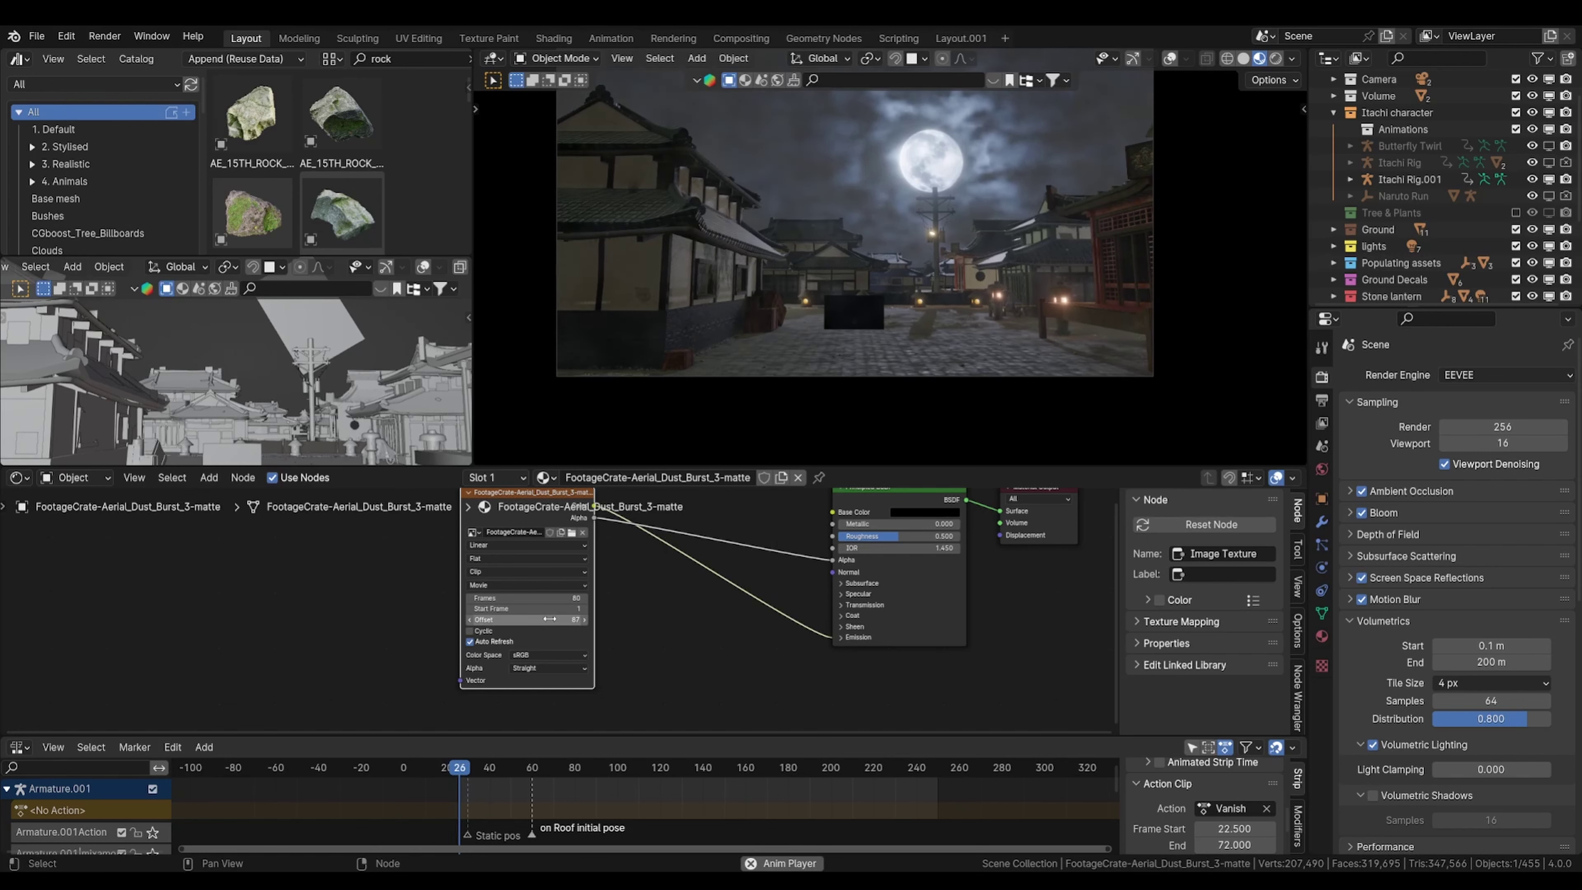
pyautogui.click(470, 631)
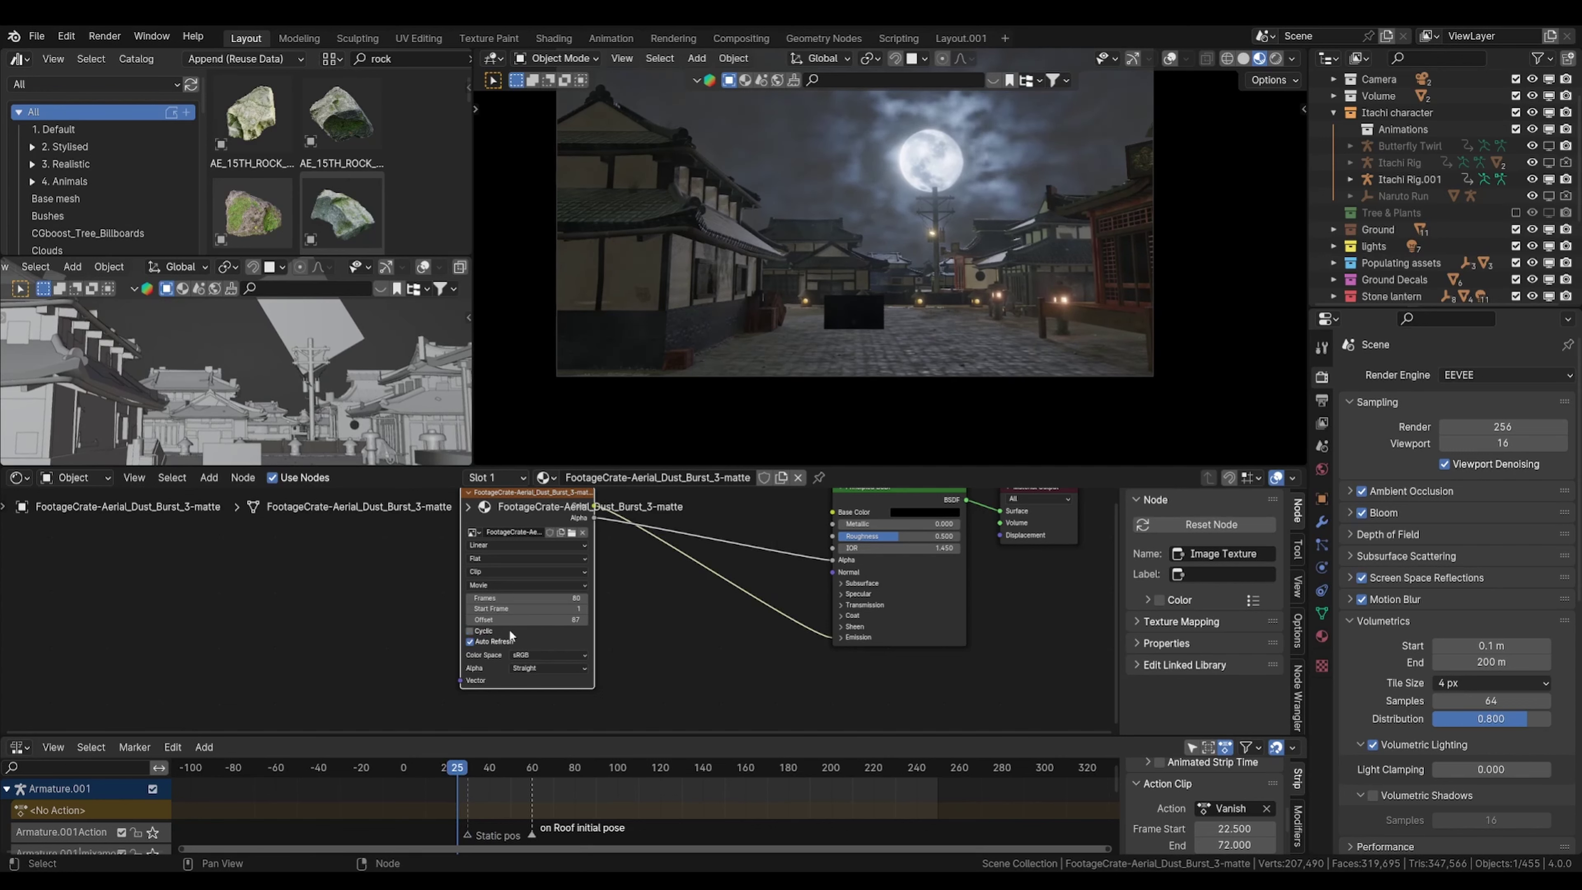
# Step: Set the footage offset to -25, play the animation to frame 122, and set the offset to -122
pyautogui.click(535, 620)
pyautogui.press('Return')
pyautogui.click(575, 621)
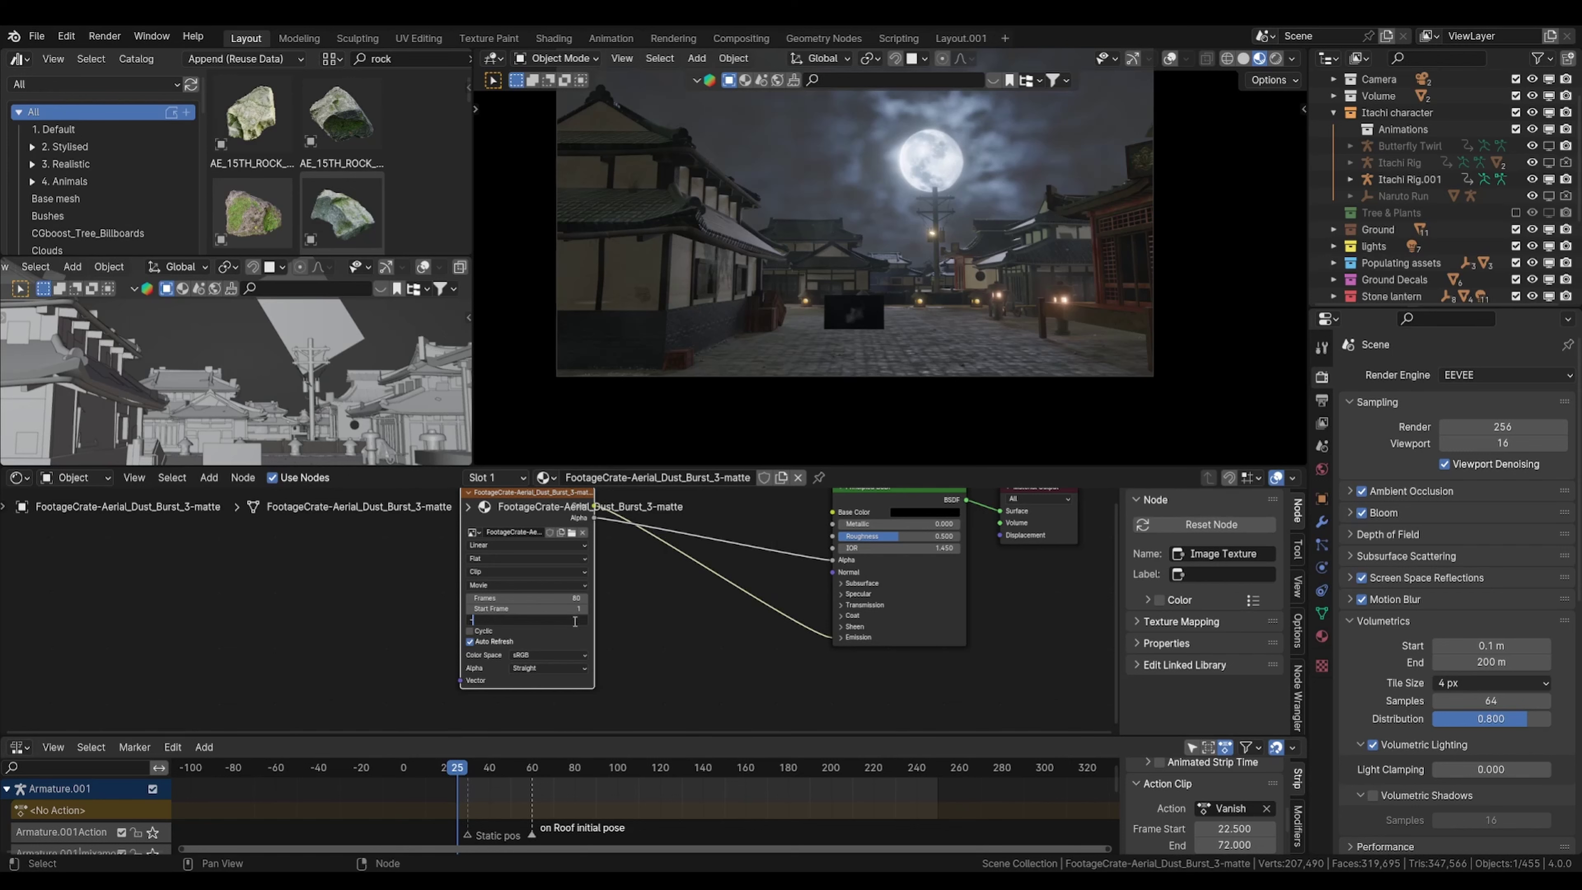
pyautogui.write('-25')
pyautogui.press('Return')
pyautogui.press('space')
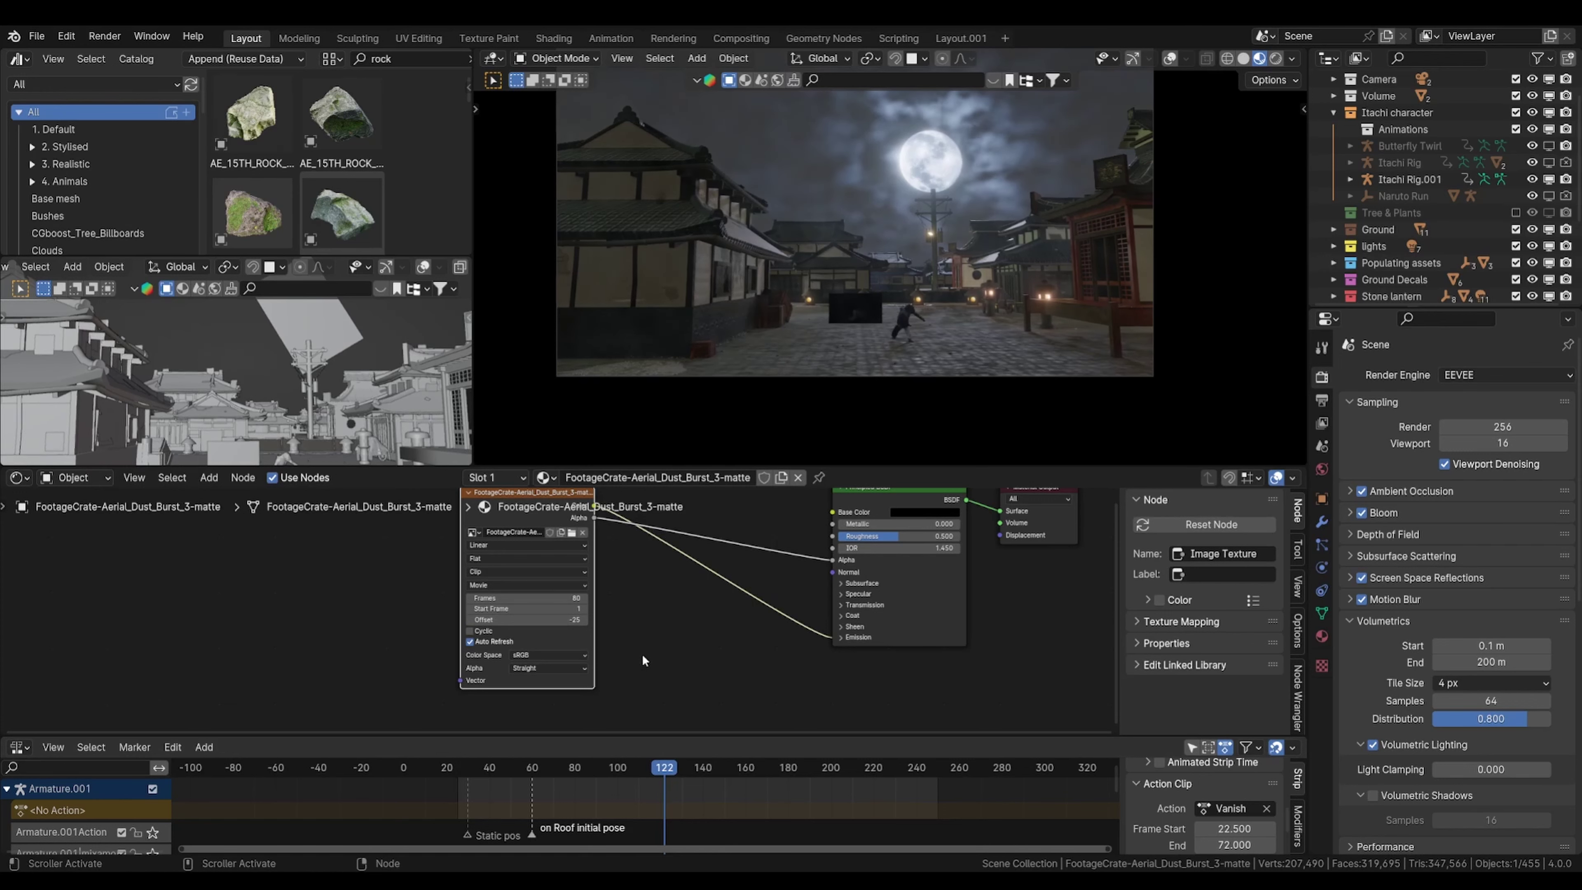
pyautogui.doubleClick(563, 617)
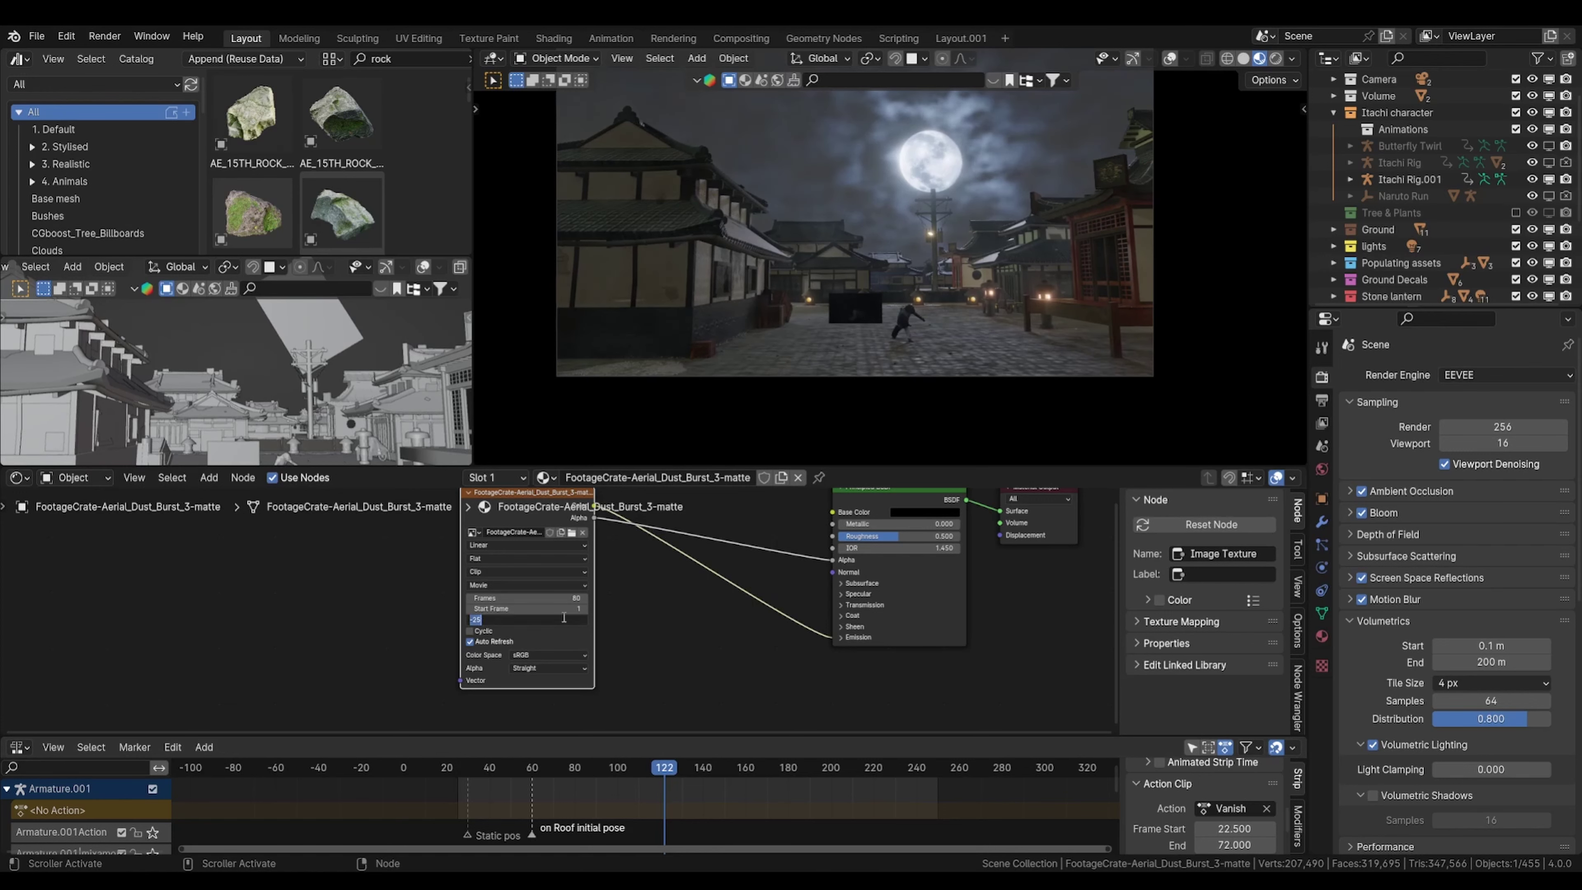
pyautogui.press('Return')
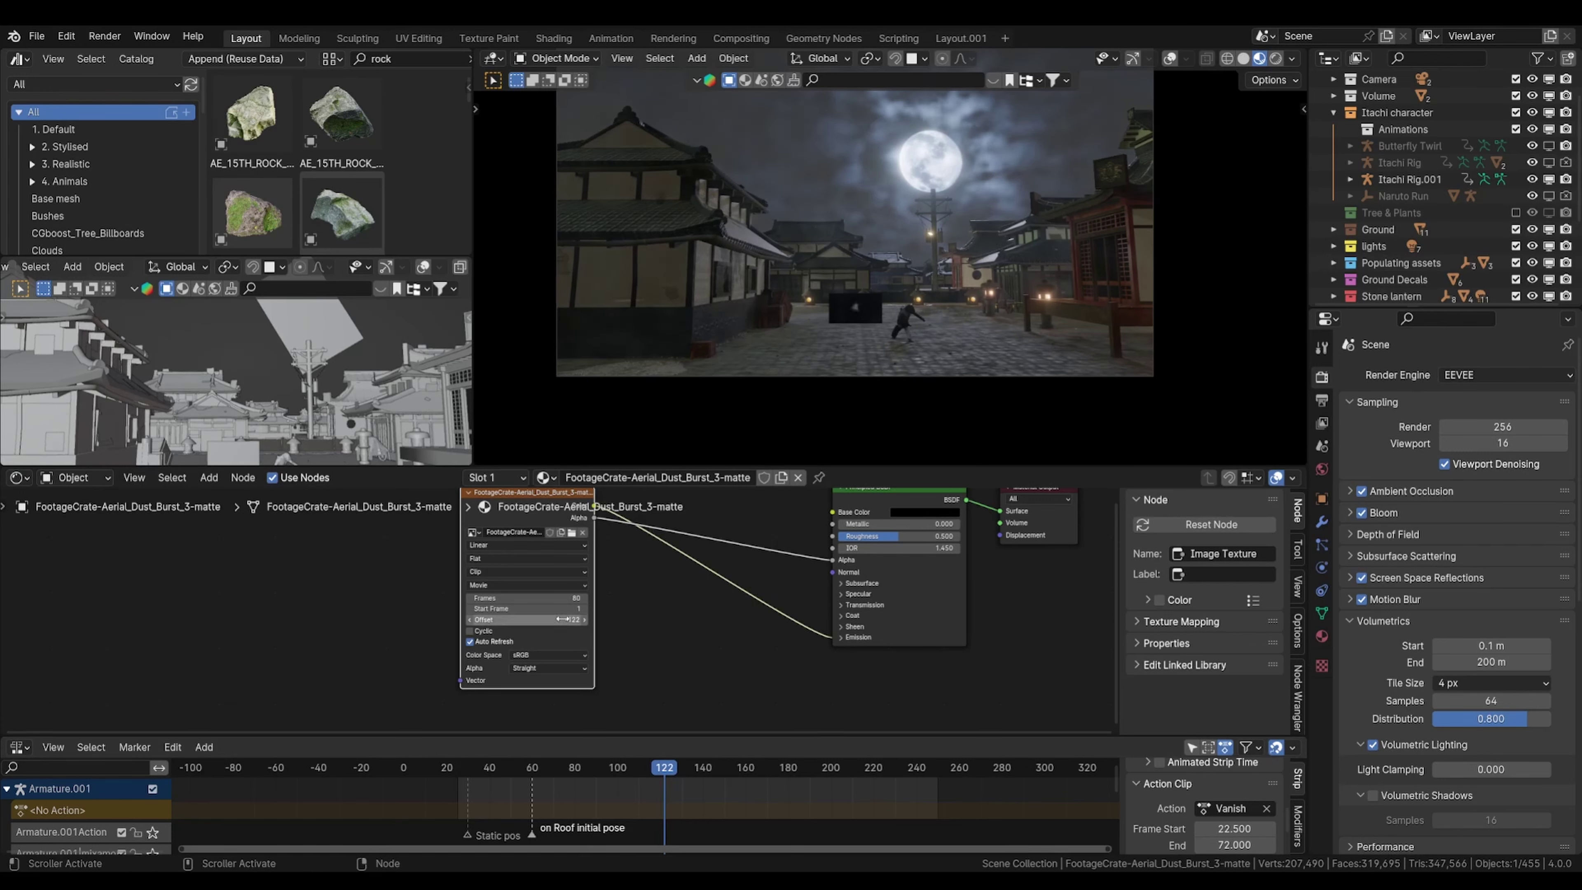
# Step: Add a Color Ramp node driven by the footage color and connect its Color output to the Principled BSDF's Alpha
pyautogui.moveTo(649, 560); pyautogui.dragTo(636, 617, button='middle')
pyautogui.hotkey('shift', 'a')
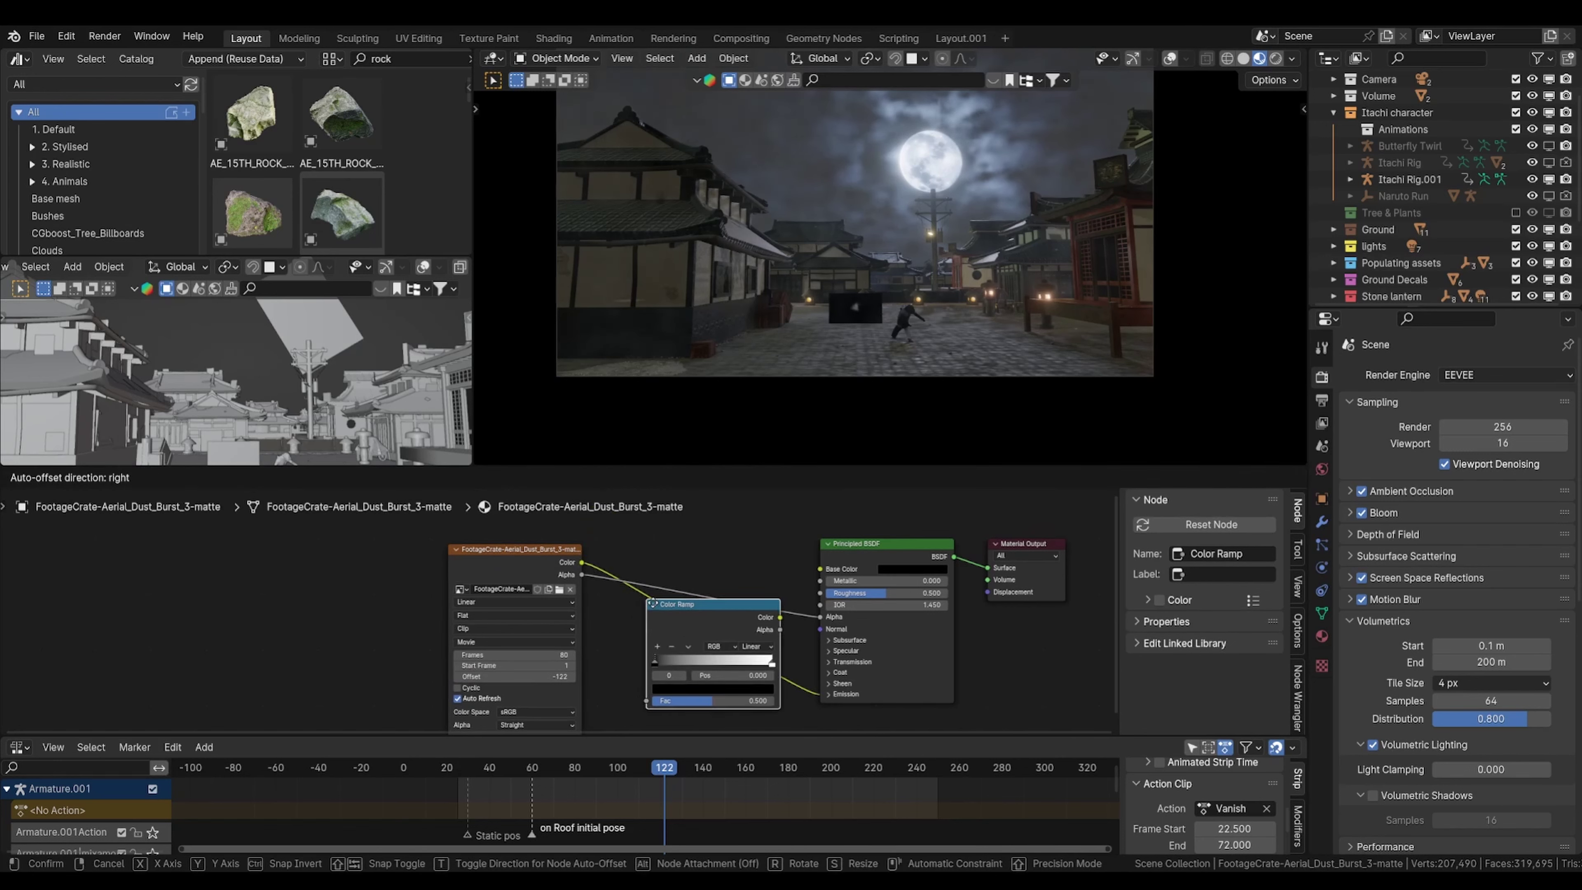
pyautogui.click(683, 617)
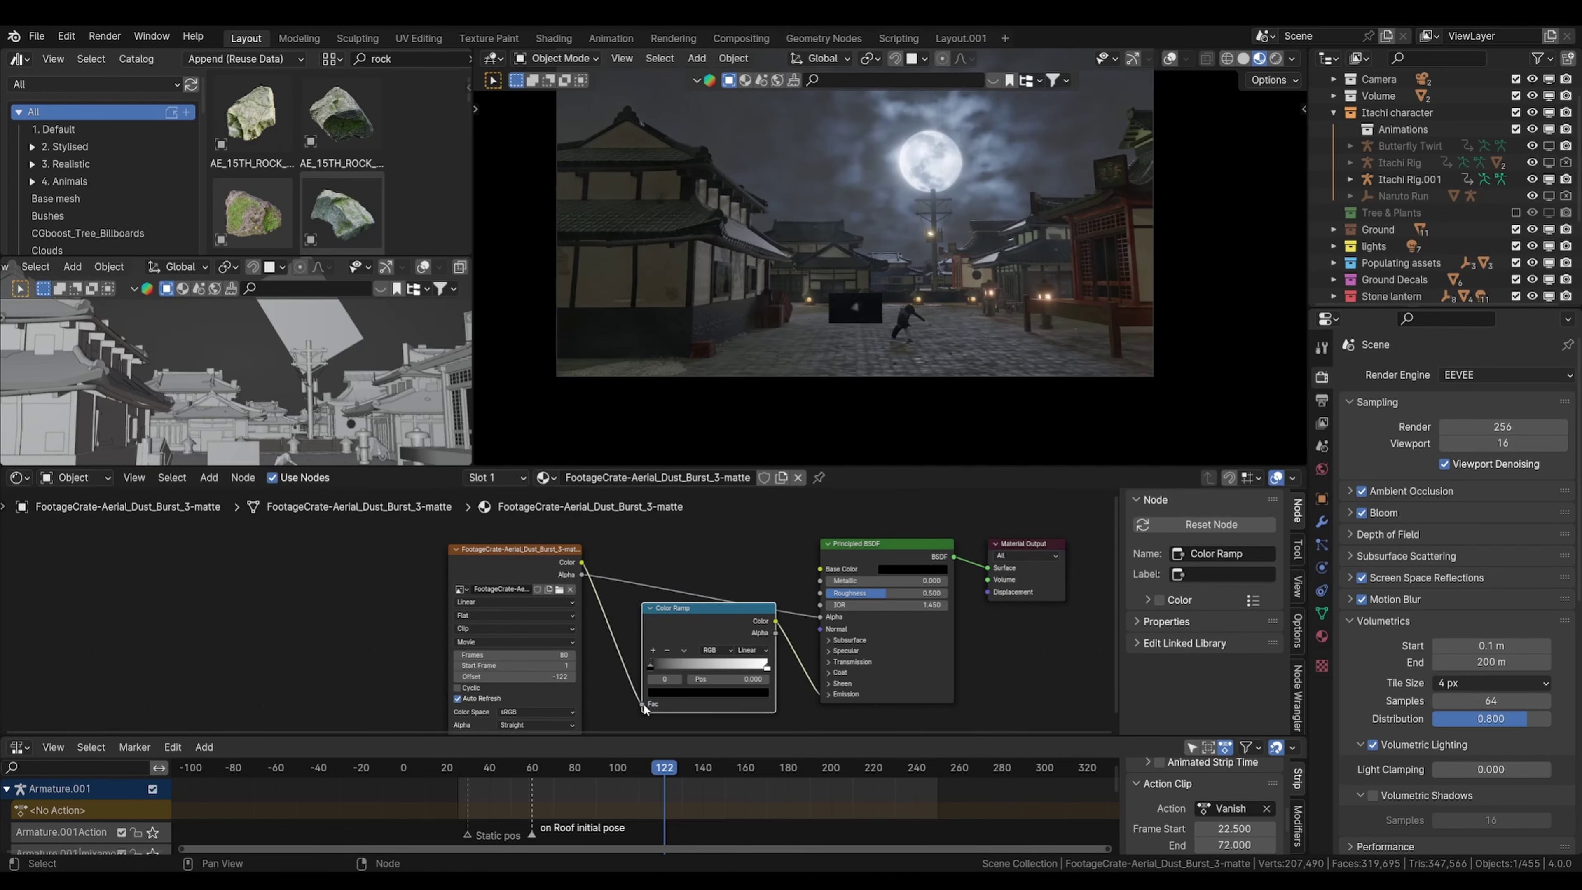
pyautogui.moveTo(776, 621); pyautogui.dragTo(820, 617)
# Step: Connect the footage's Color output directly to Emission Color, set the emission strength to 10, and play the animation
pyautogui.moveTo(581, 563); pyautogui.dragTo(820, 681)
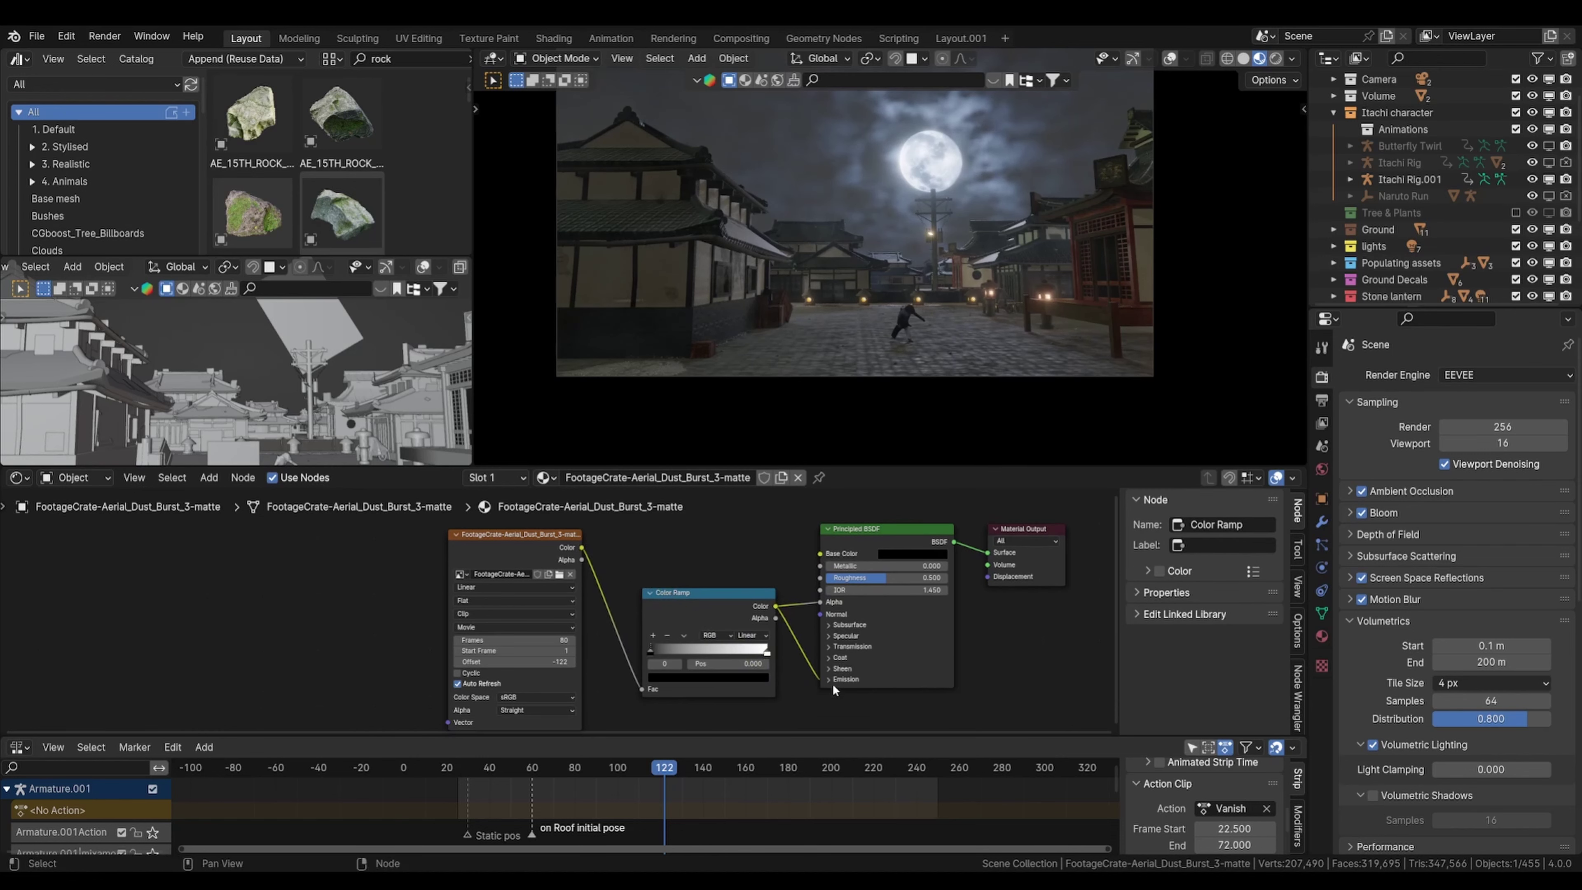
pyautogui.click(838, 693)
pyautogui.moveTo(582, 548); pyautogui.dragTo(822, 692)
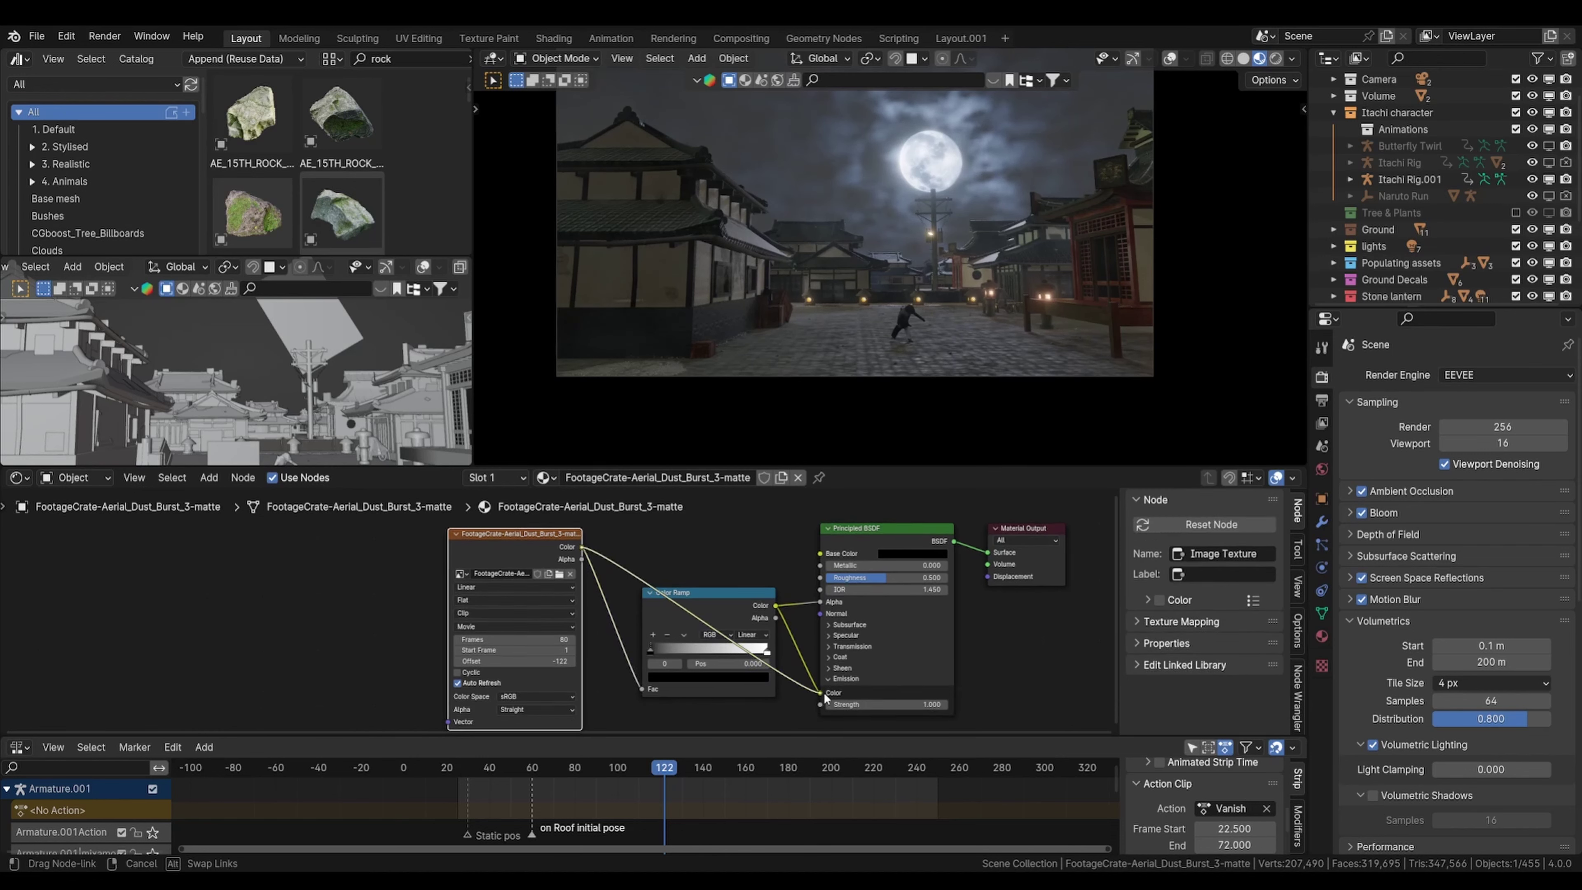
pyautogui.moveTo(829, 686); pyautogui.dragTo(770, 631, button='middle')
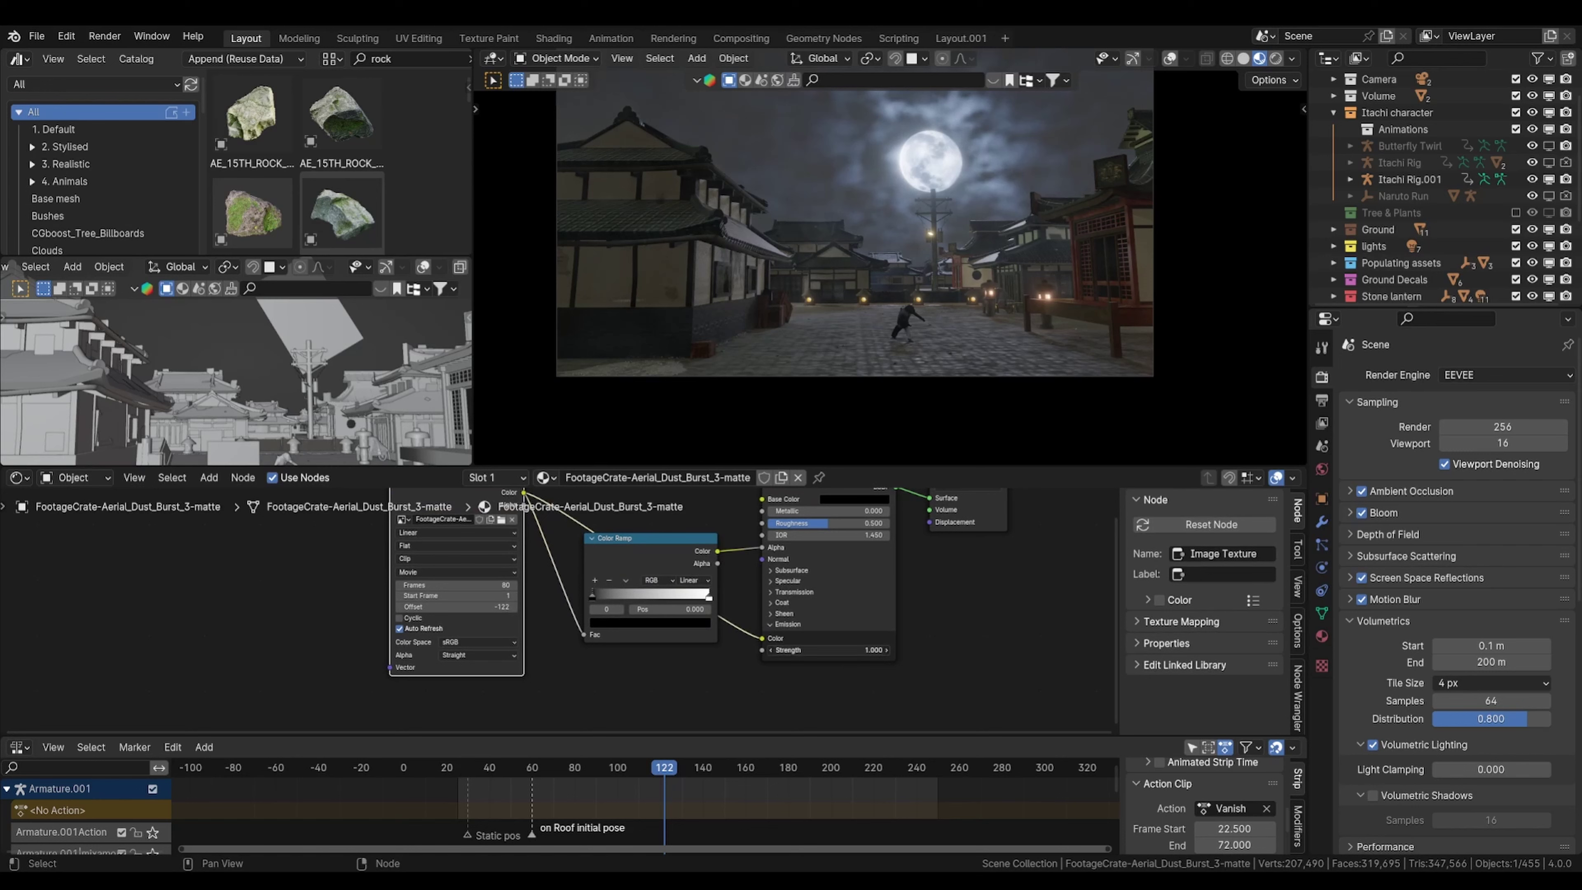
pyautogui.press('Return')
pyautogui.press('space')
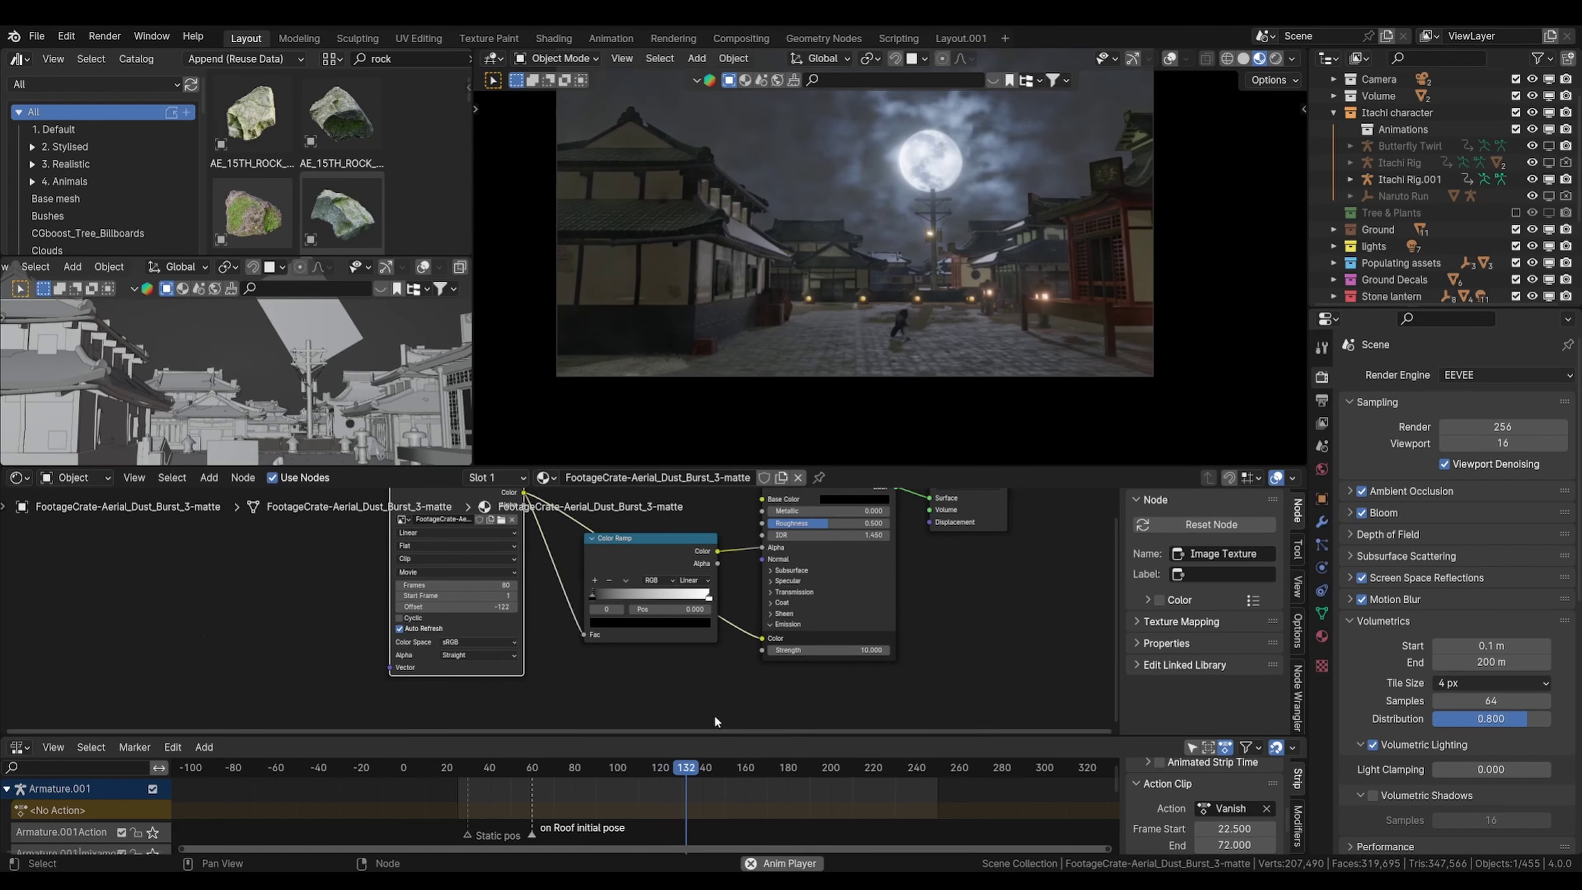
# Step: Preview the Color Ramp output, restore the Principled BSDF as the surface, and move the ramp's white stop to about 0.6
pyautogui.moveTo(689, 570); pyautogui.dragTo(712, 597, button='middle')
pyautogui.click(689, 585)
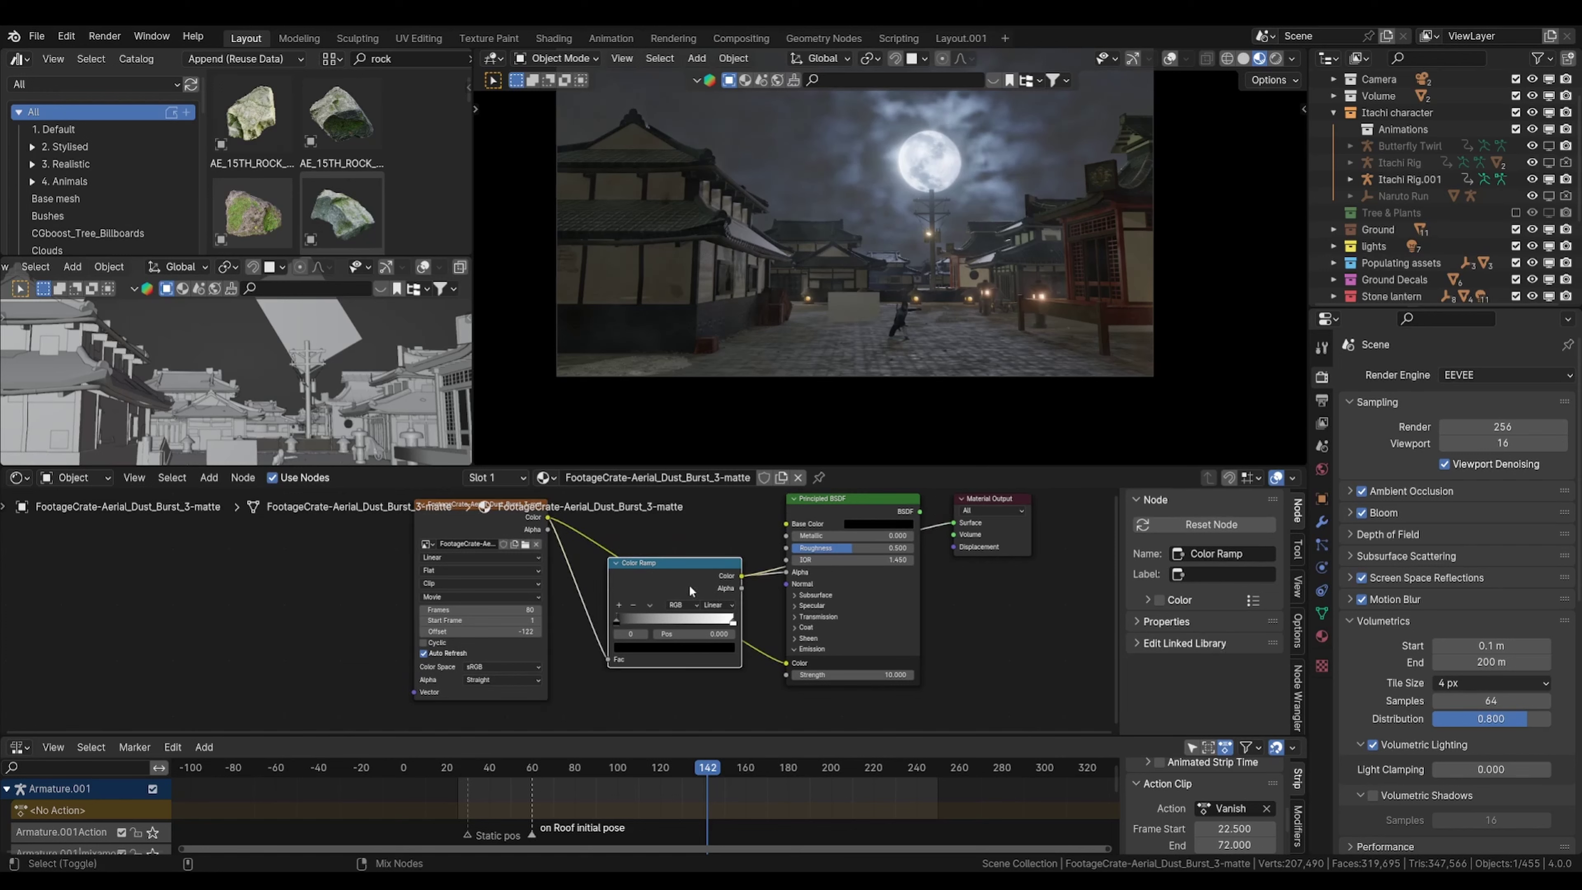
pyautogui.moveTo(733, 619); pyautogui.dragTo(640, 620)
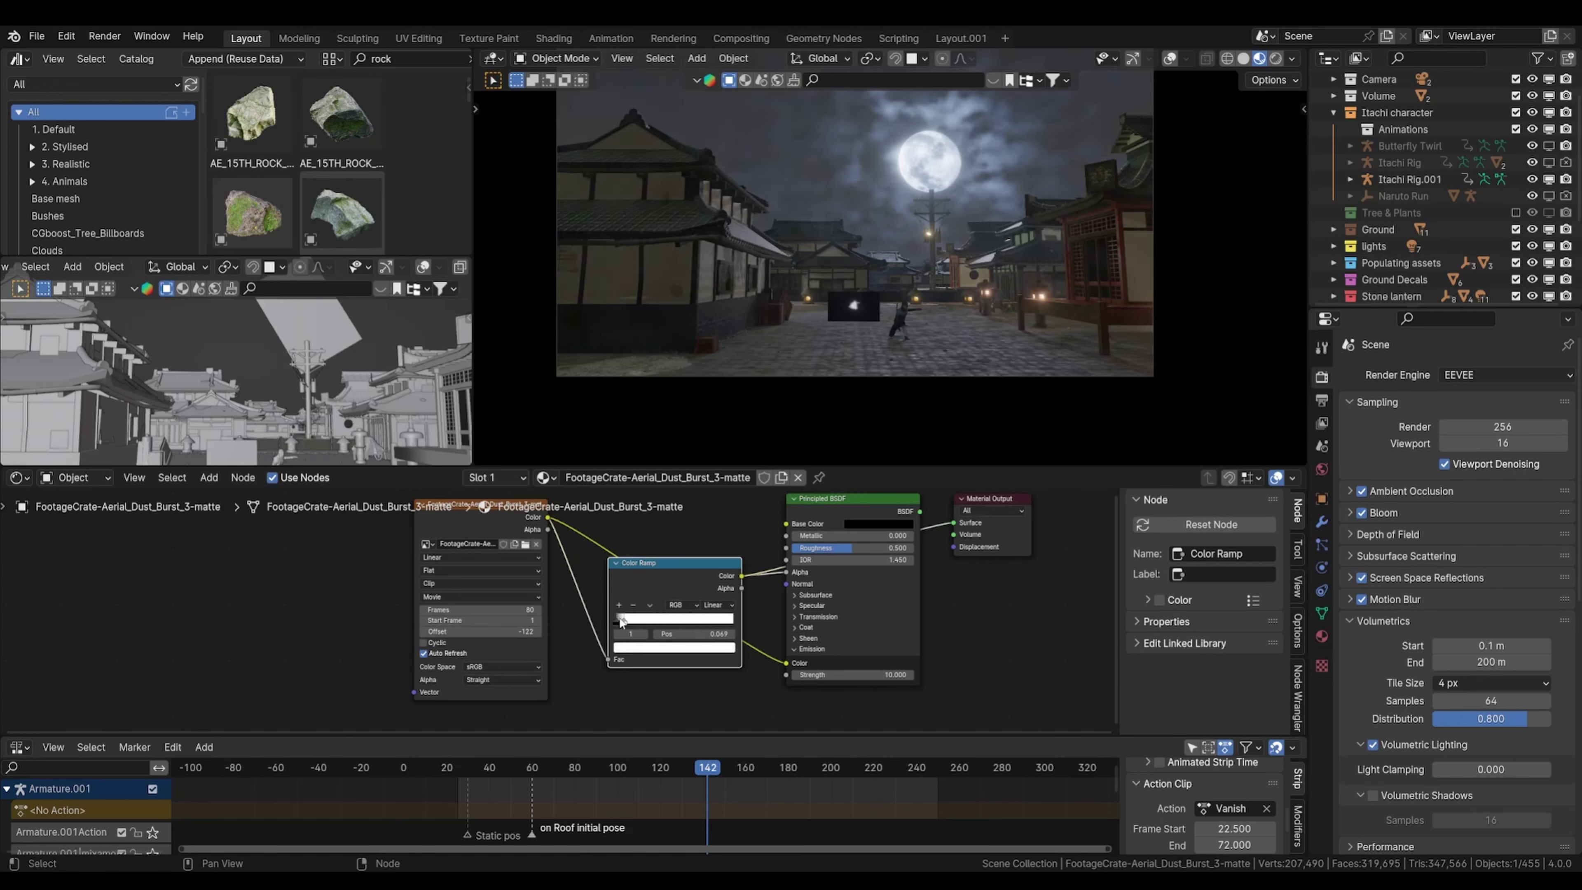
pyautogui.click(848, 502)
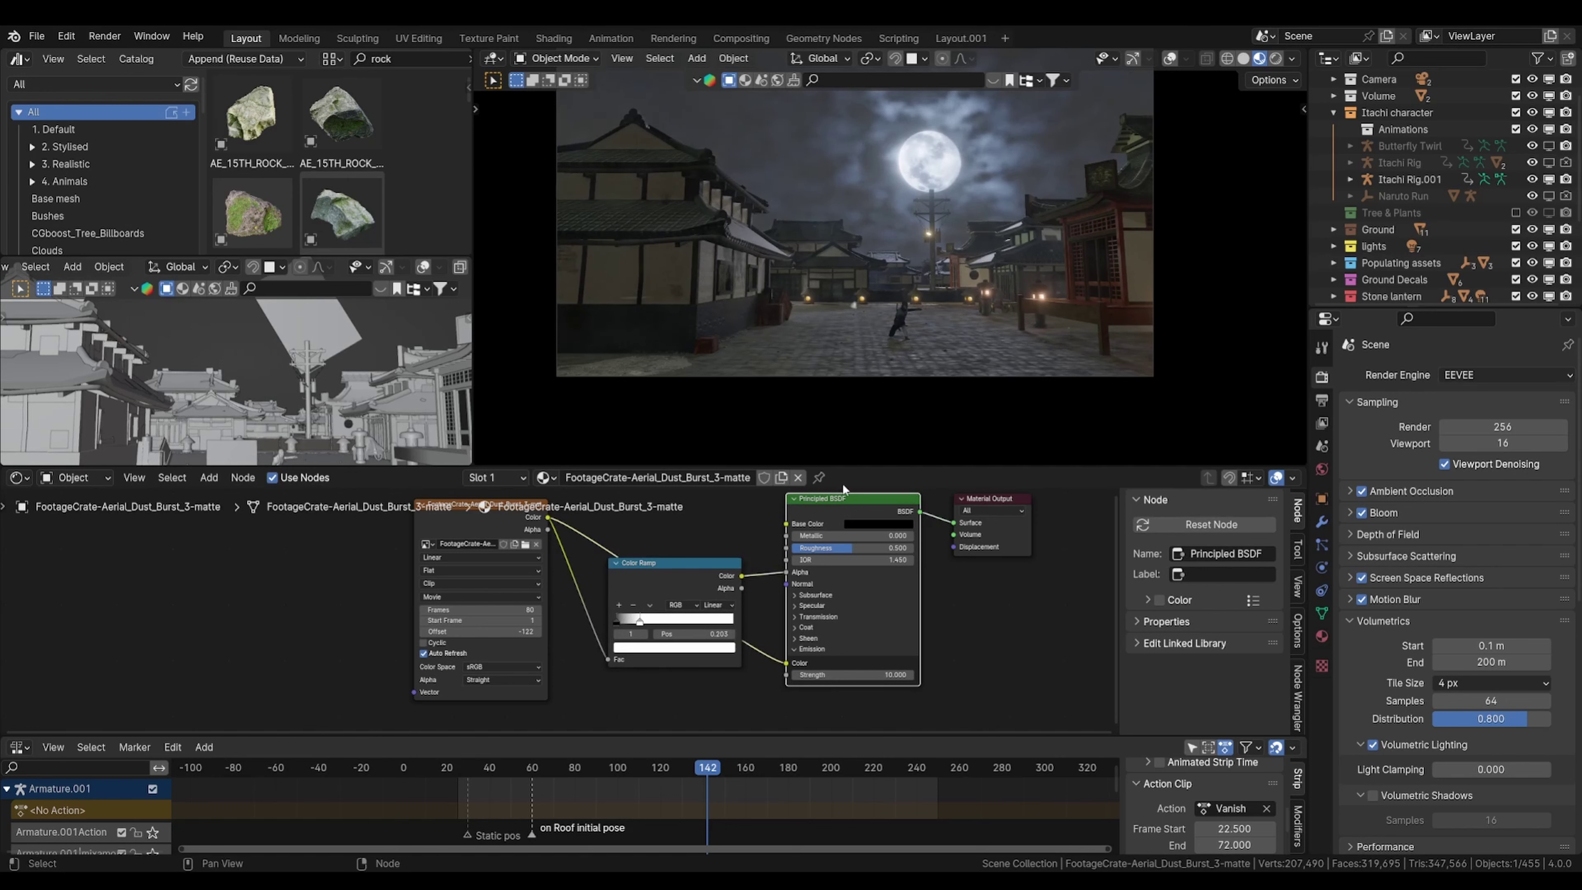
pyautogui.moveTo(645, 625); pyautogui.dragTo(696, 625)
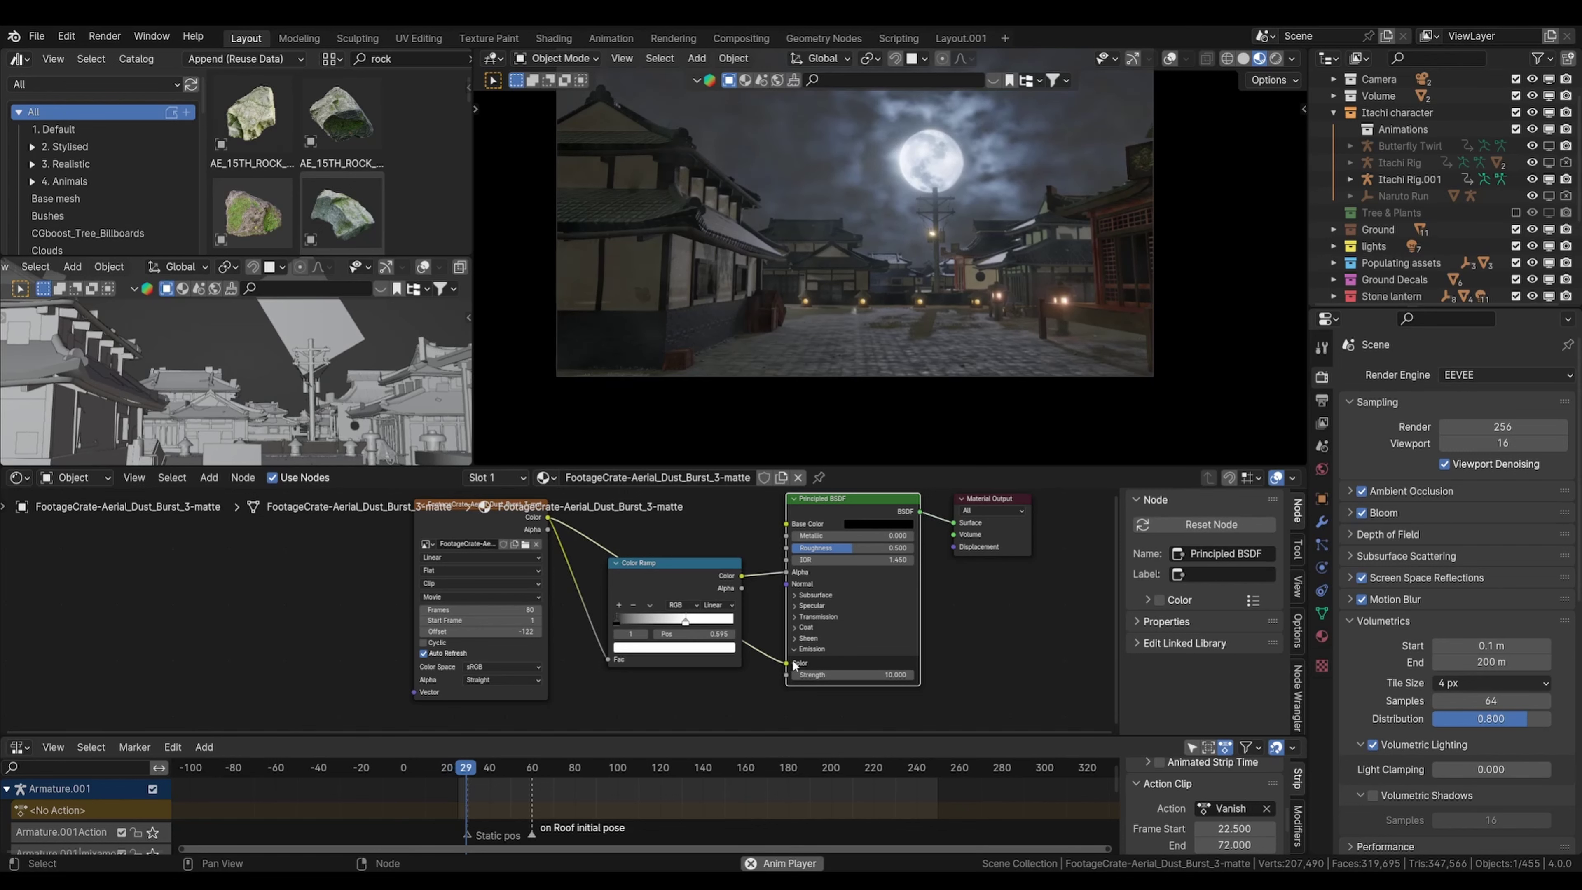
# Step: Play the animation around the character's landing, reset the footage offset to 0, and set its Start Frame to 122
pyautogui.click(659, 768)
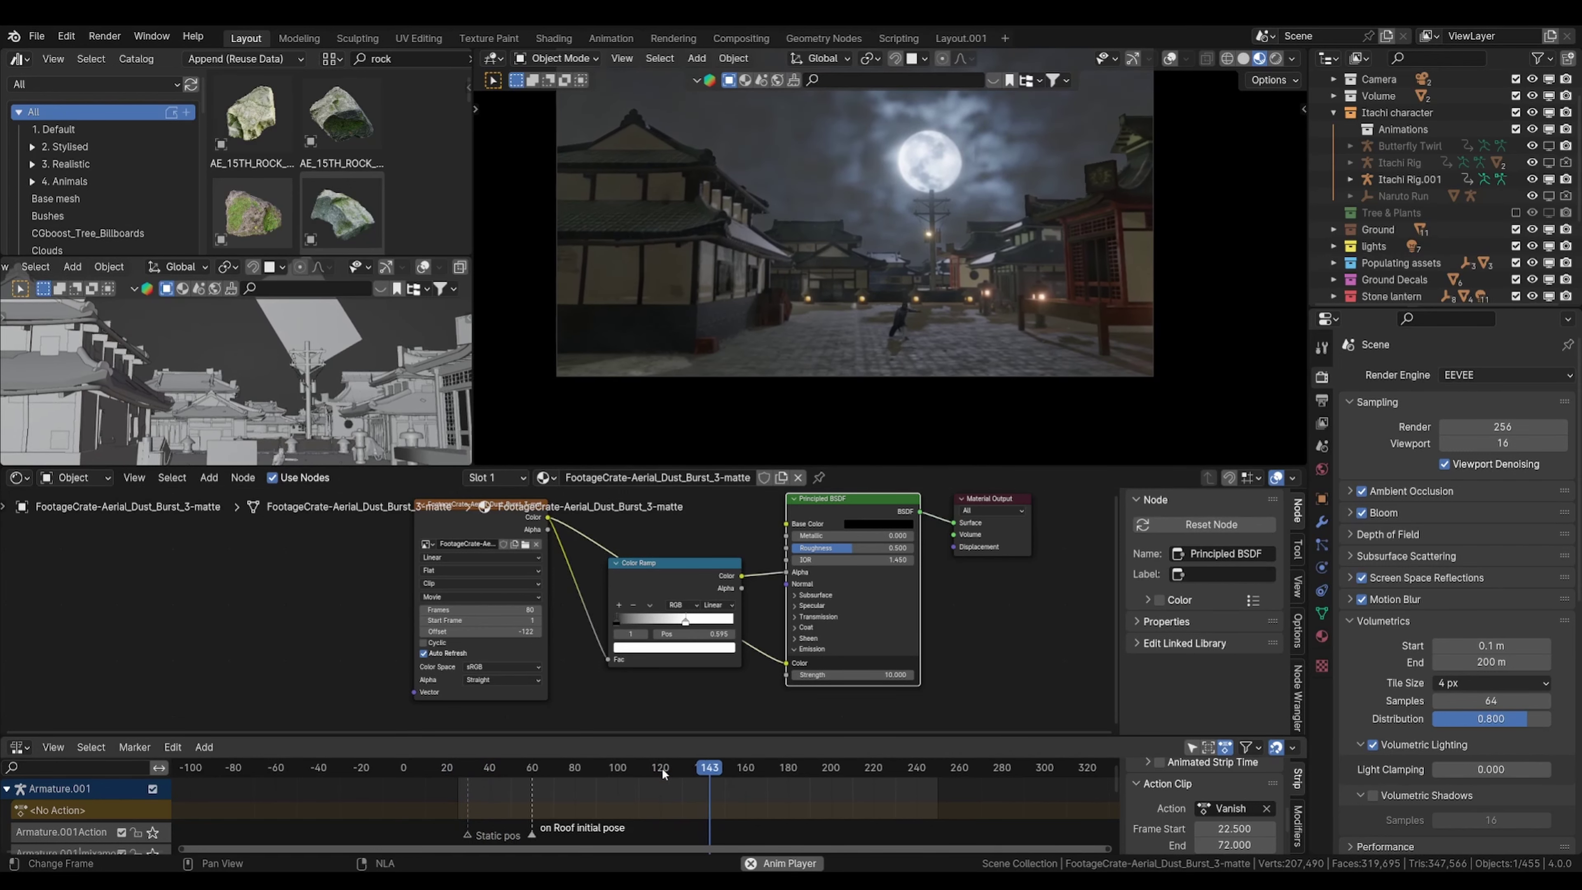
pyautogui.press('space')
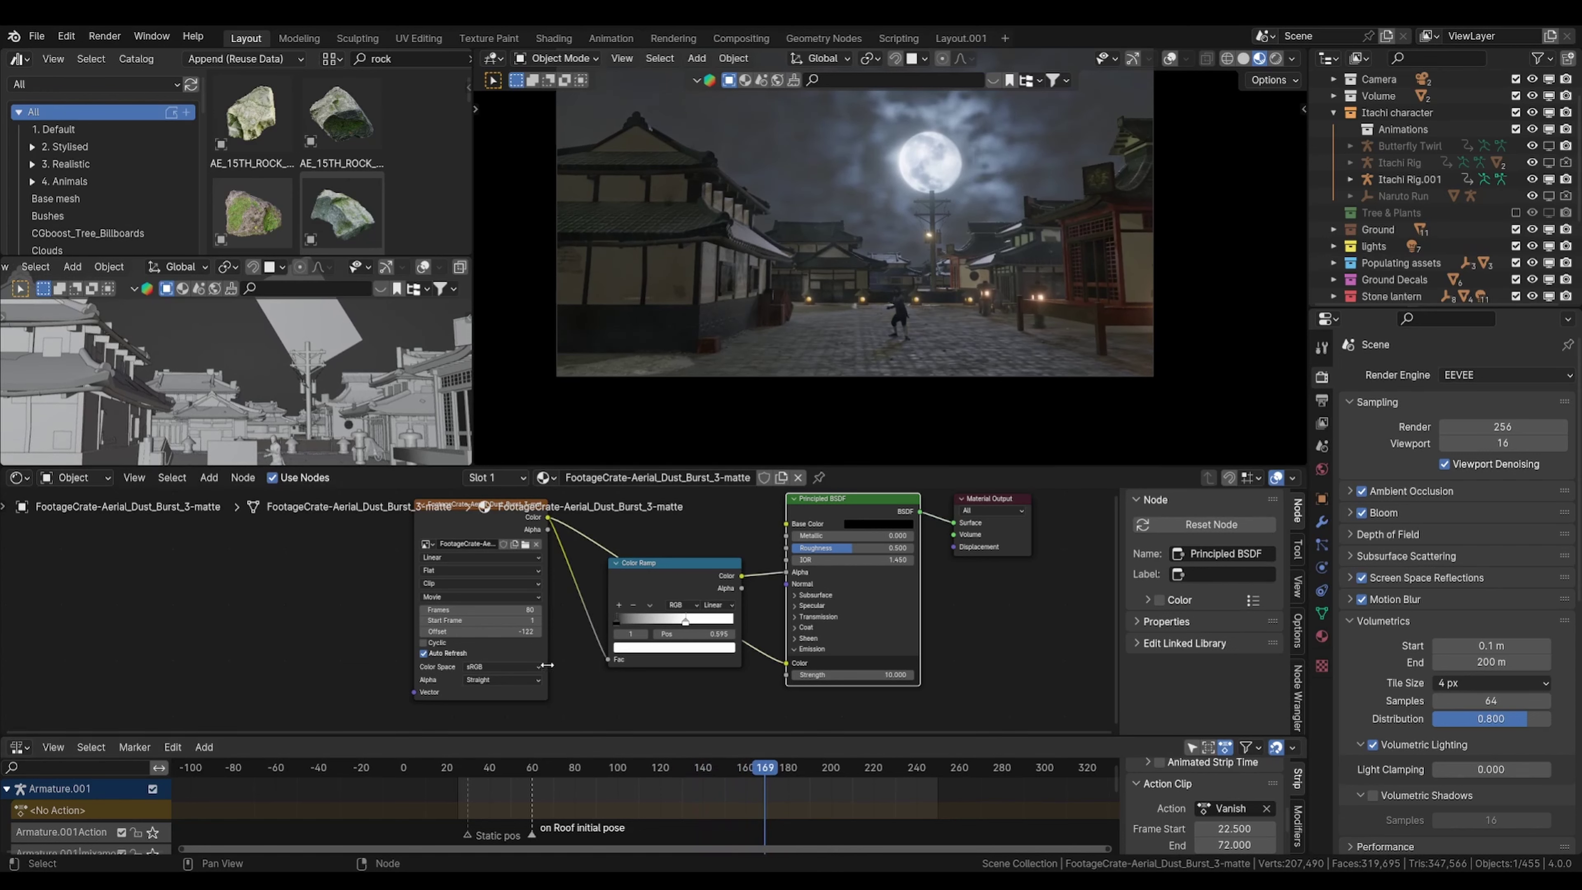
pyautogui.click(514, 631)
pyautogui.press('Return')
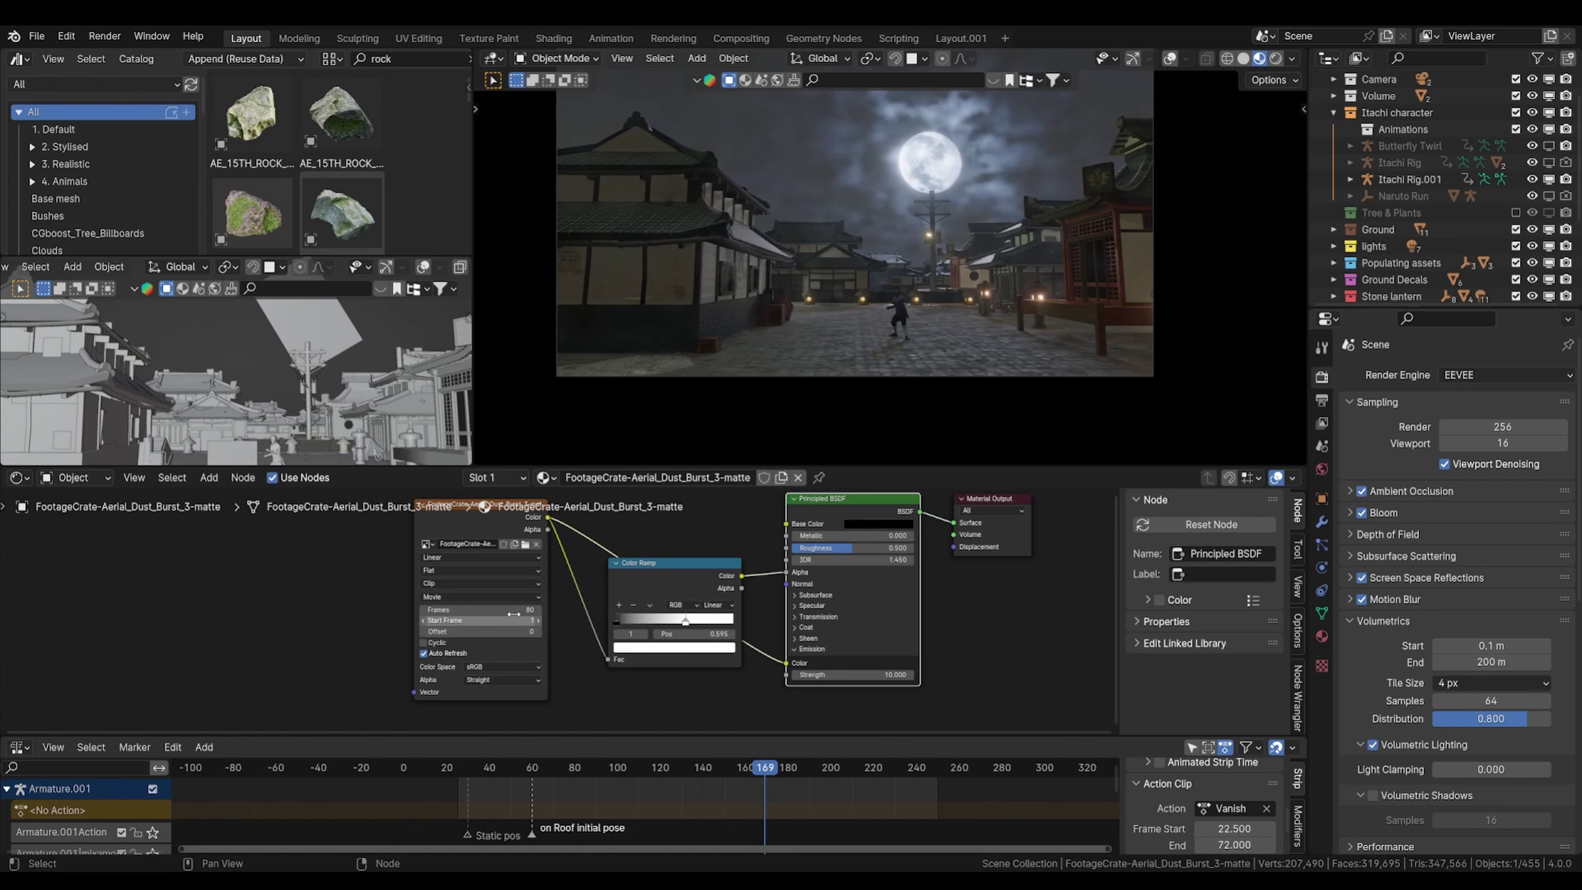
pyautogui.moveTo(512, 622); pyautogui.dragTo(705, 622)
pyautogui.moveTo(513, 622); pyautogui.dragTo(514, 623)
pyautogui.press('Return')
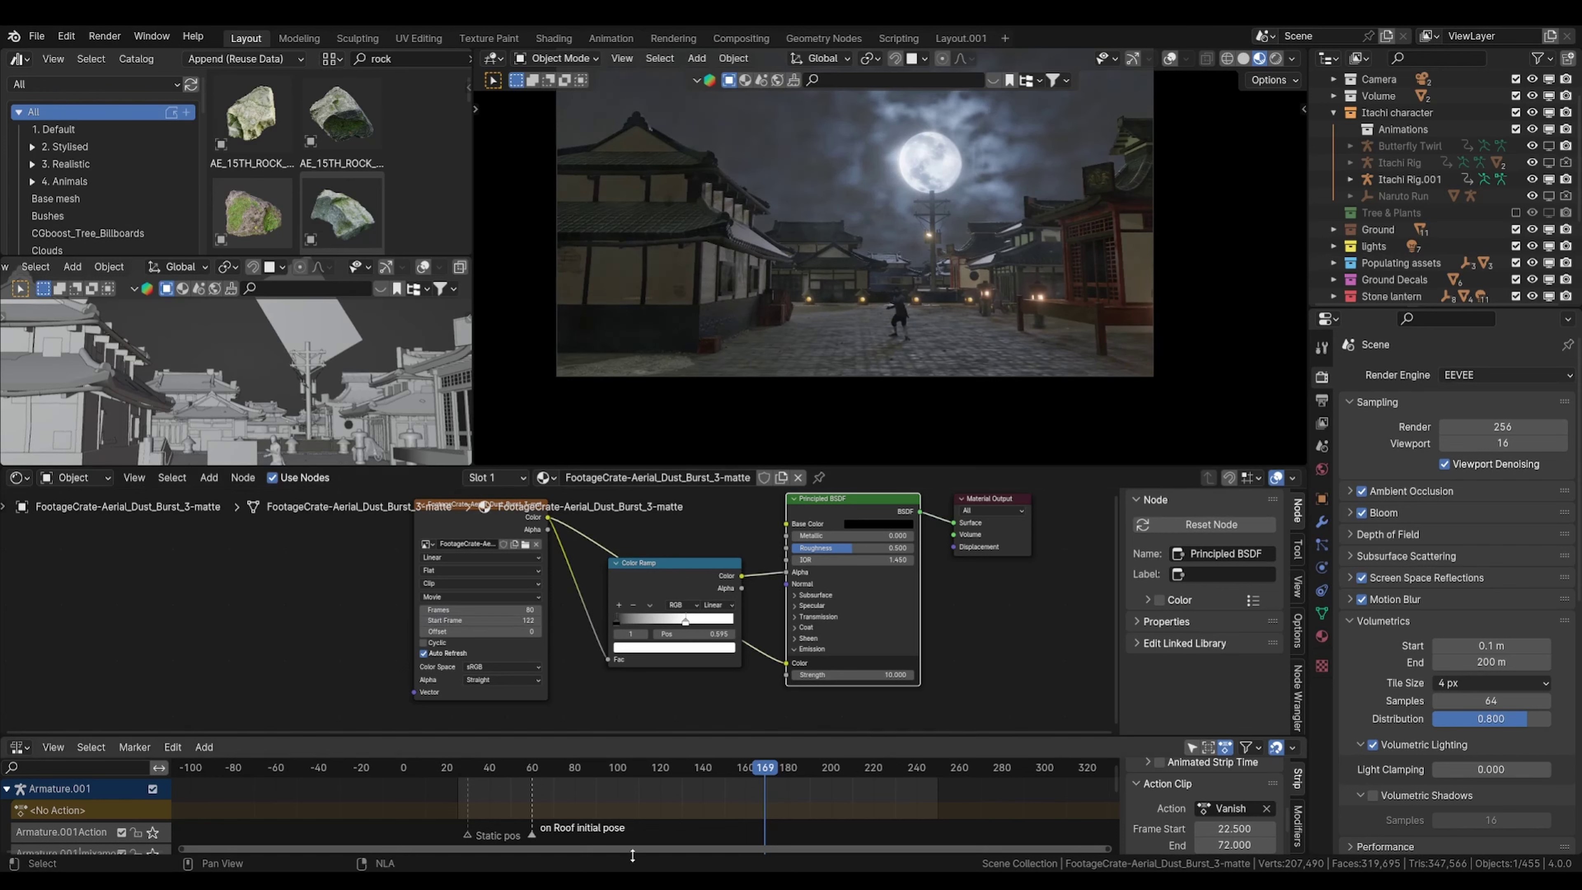
# Step: Play the animation from about frame 100 to check the dust timing and scale up the dust burst plane
pyautogui.moveTo(700, 765); pyautogui.dragTo(619, 764)
pyautogui.press('space')
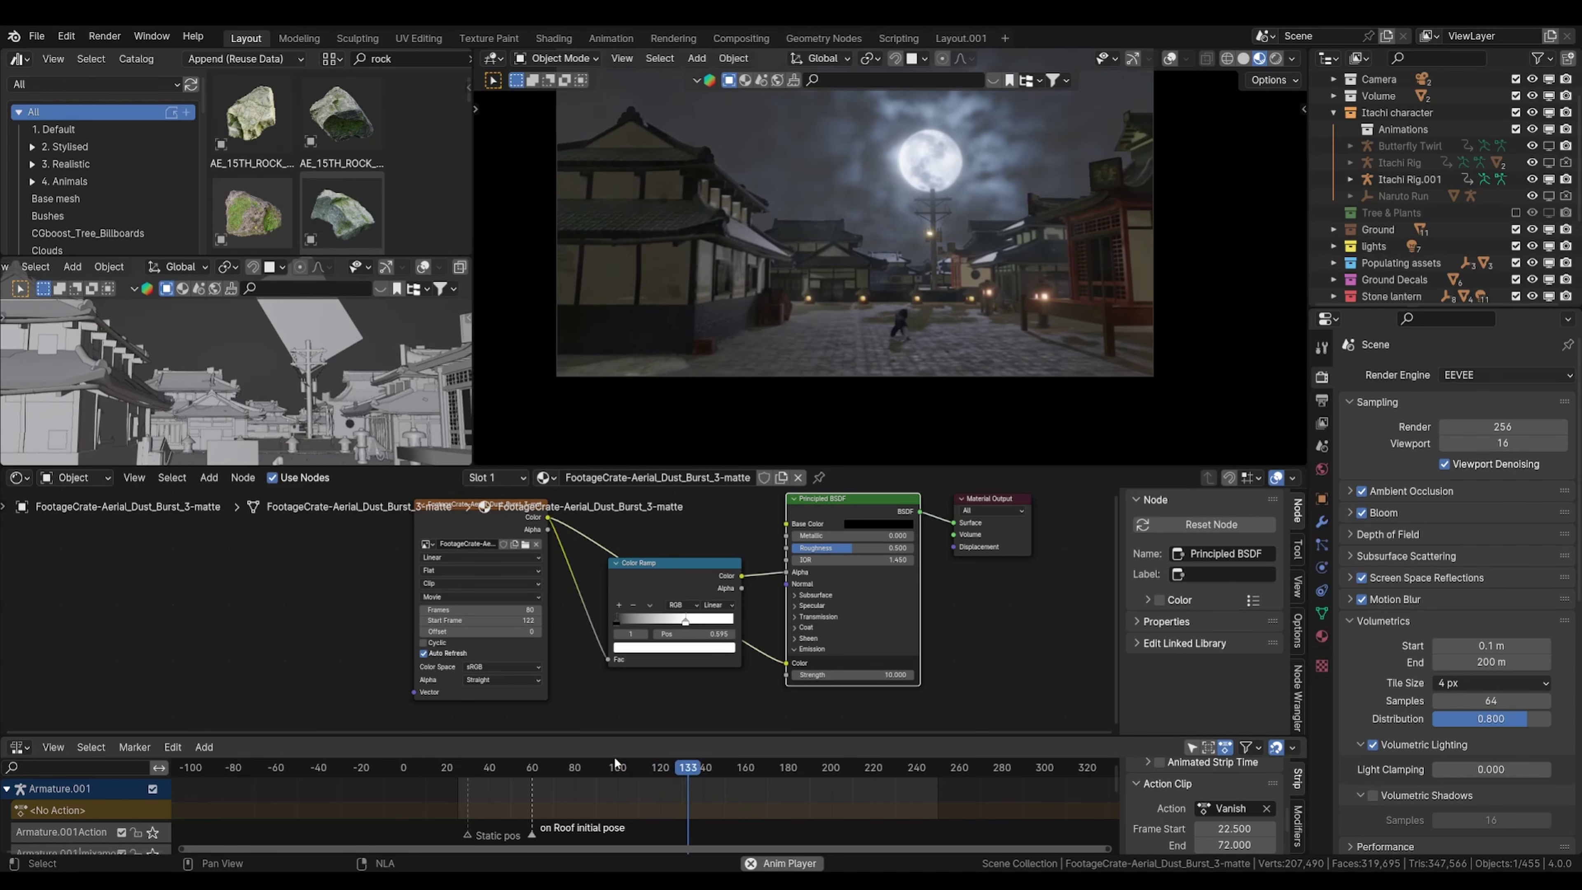
pyautogui.click(648, 771)
pyautogui.press('s')
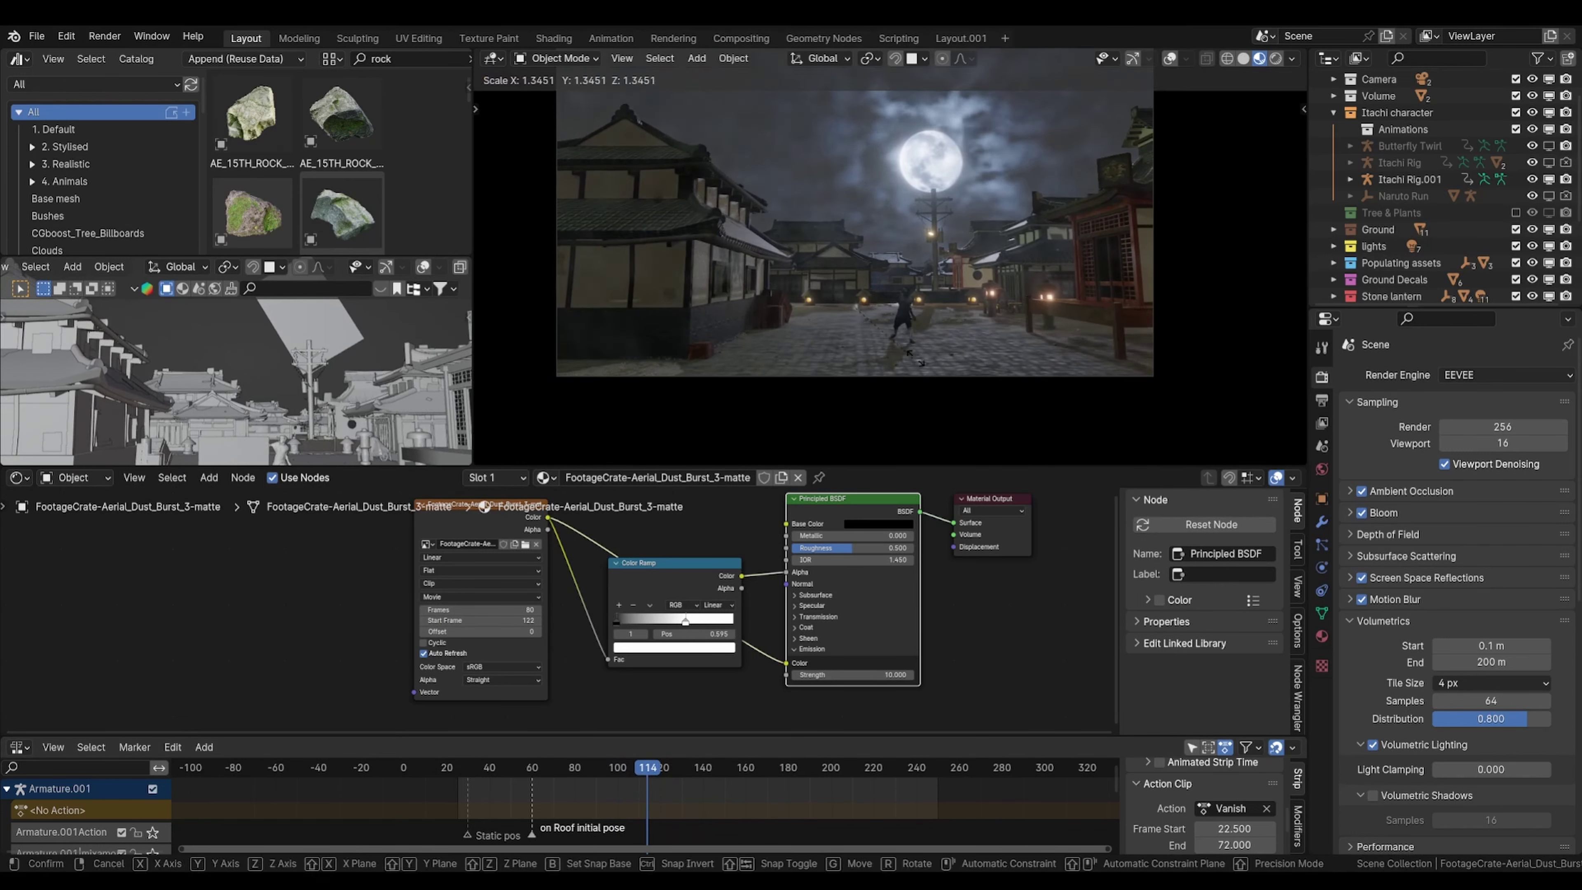
pyautogui.click(784, 387)
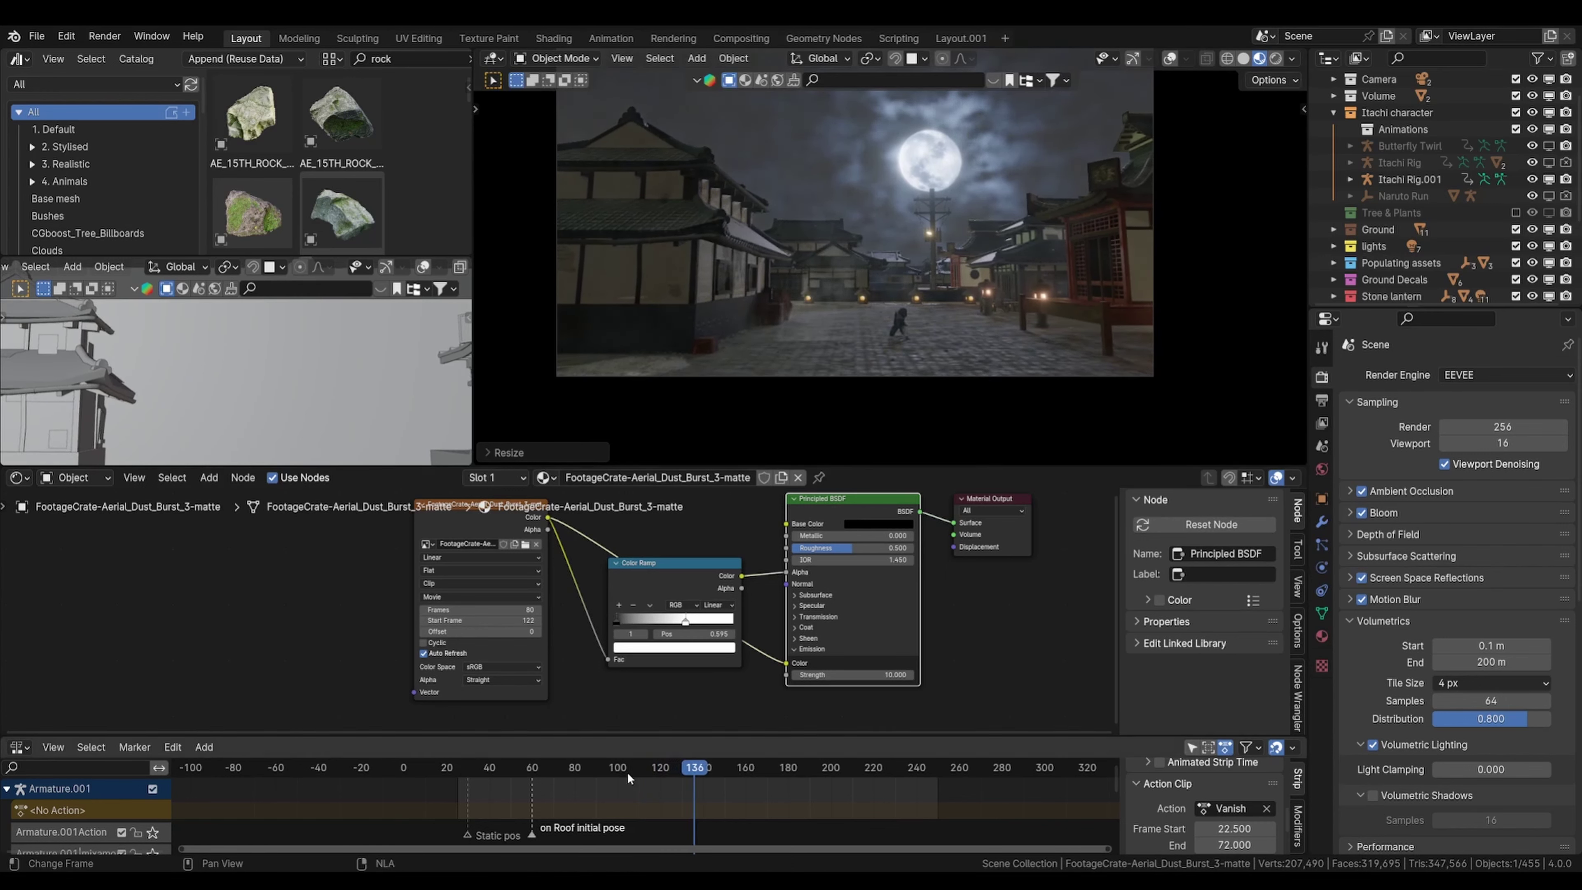
pyautogui.click(613, 762)
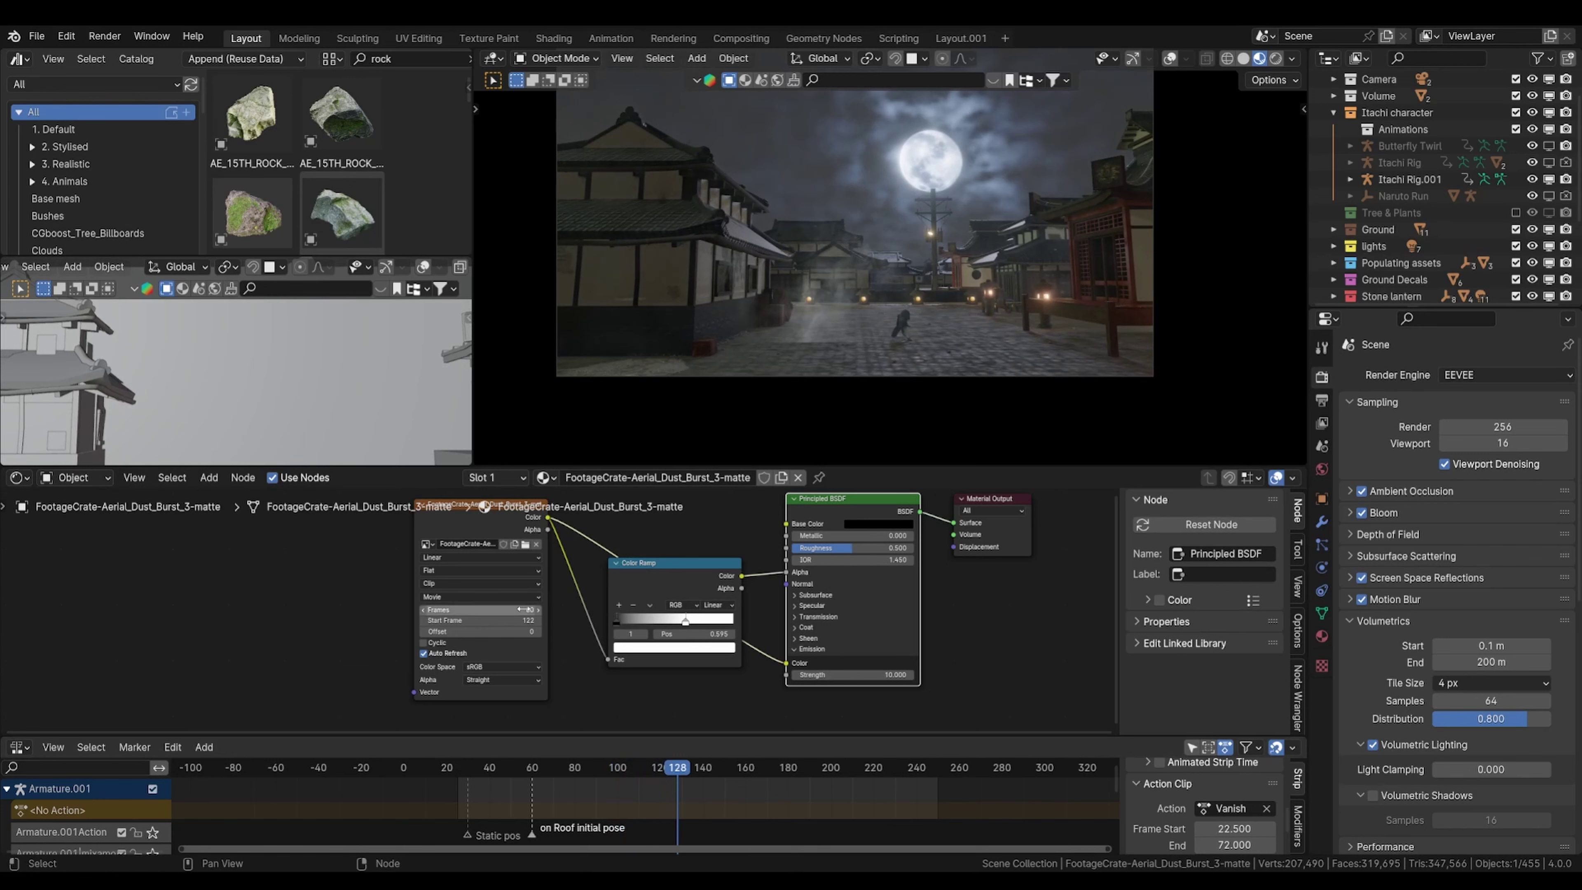
# Step: Try an offset of -75 on the dust burst Image Texture node
pyautogui.moveTo(537, 631)
pyautogui.mouseDown()
pyautogui.moveTo(498, 632)
pyautogui.moveTo(537, 633)
pyautogui.mouseUp()
pyautogui.click(537, 633)
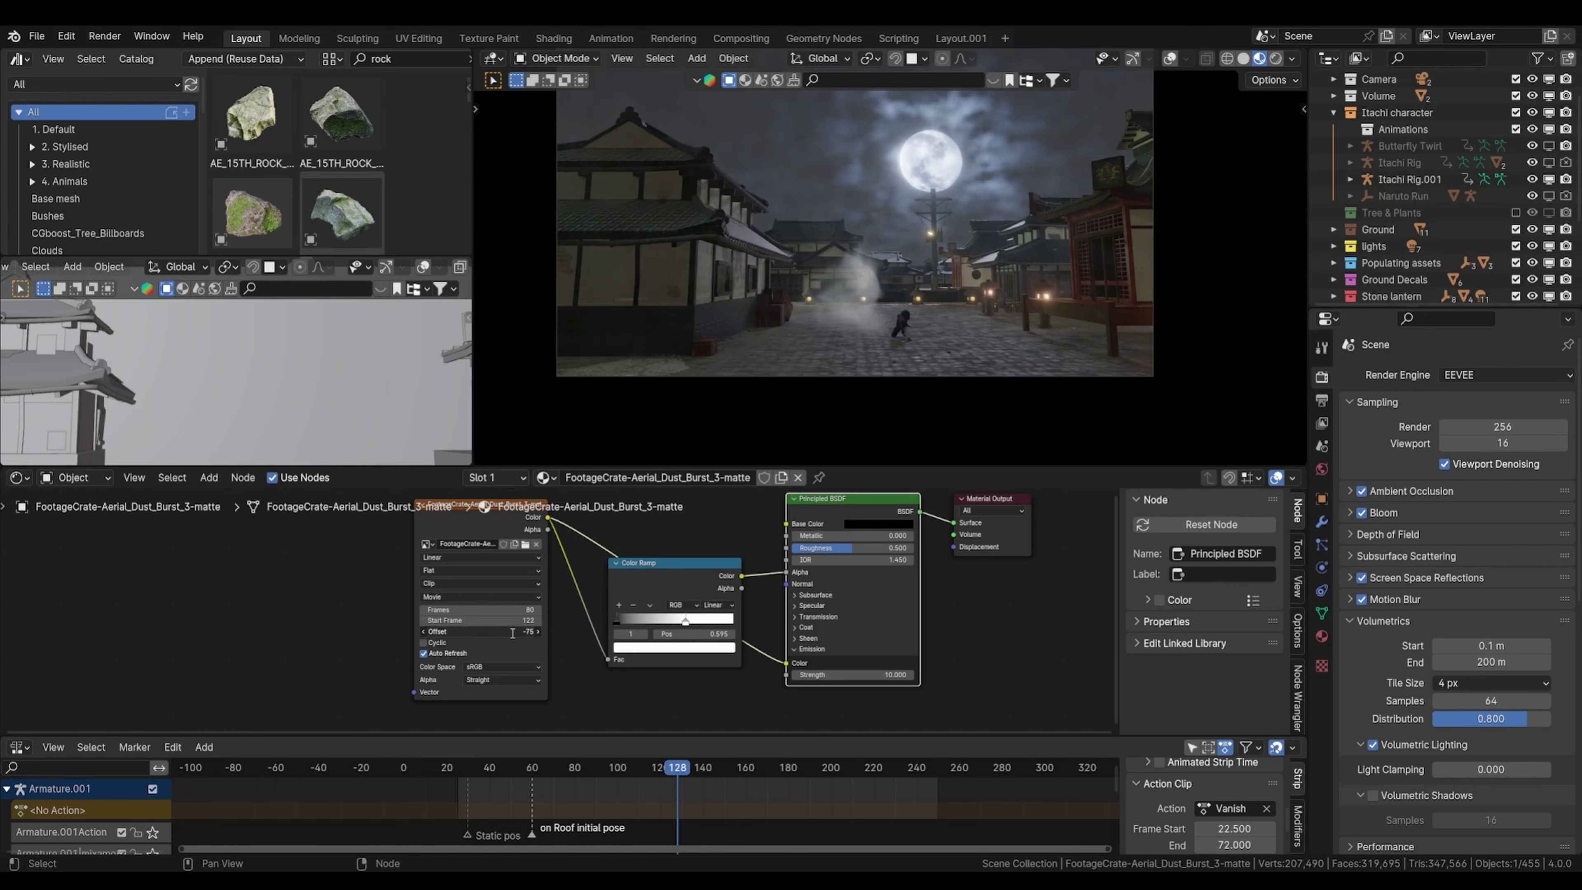
pyautogui.press('Return')
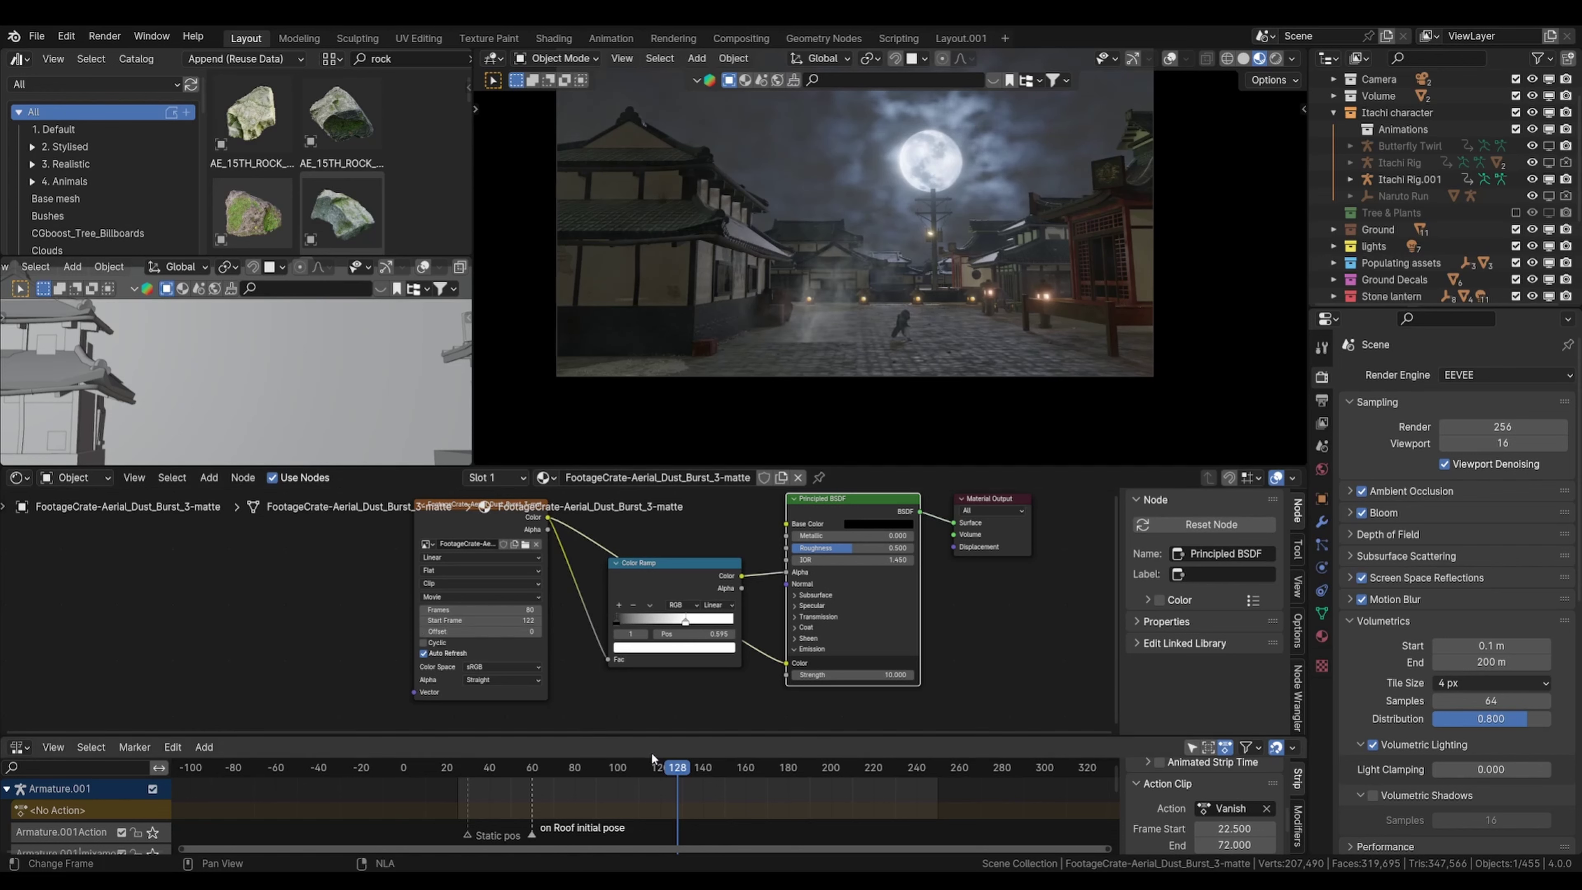
# Step: At frame 121, move the dust burst plane onto the landing character and adjust its height along the Z axis
pyautogui.moveTo(670, 769)
pyautogui.mouseDown()
pyautogui.moveTo(636, 771)
pyautogui.moveTo(681, 768)
pyautogui.moveTo(665, 772)
pyautogui.mouseUp()
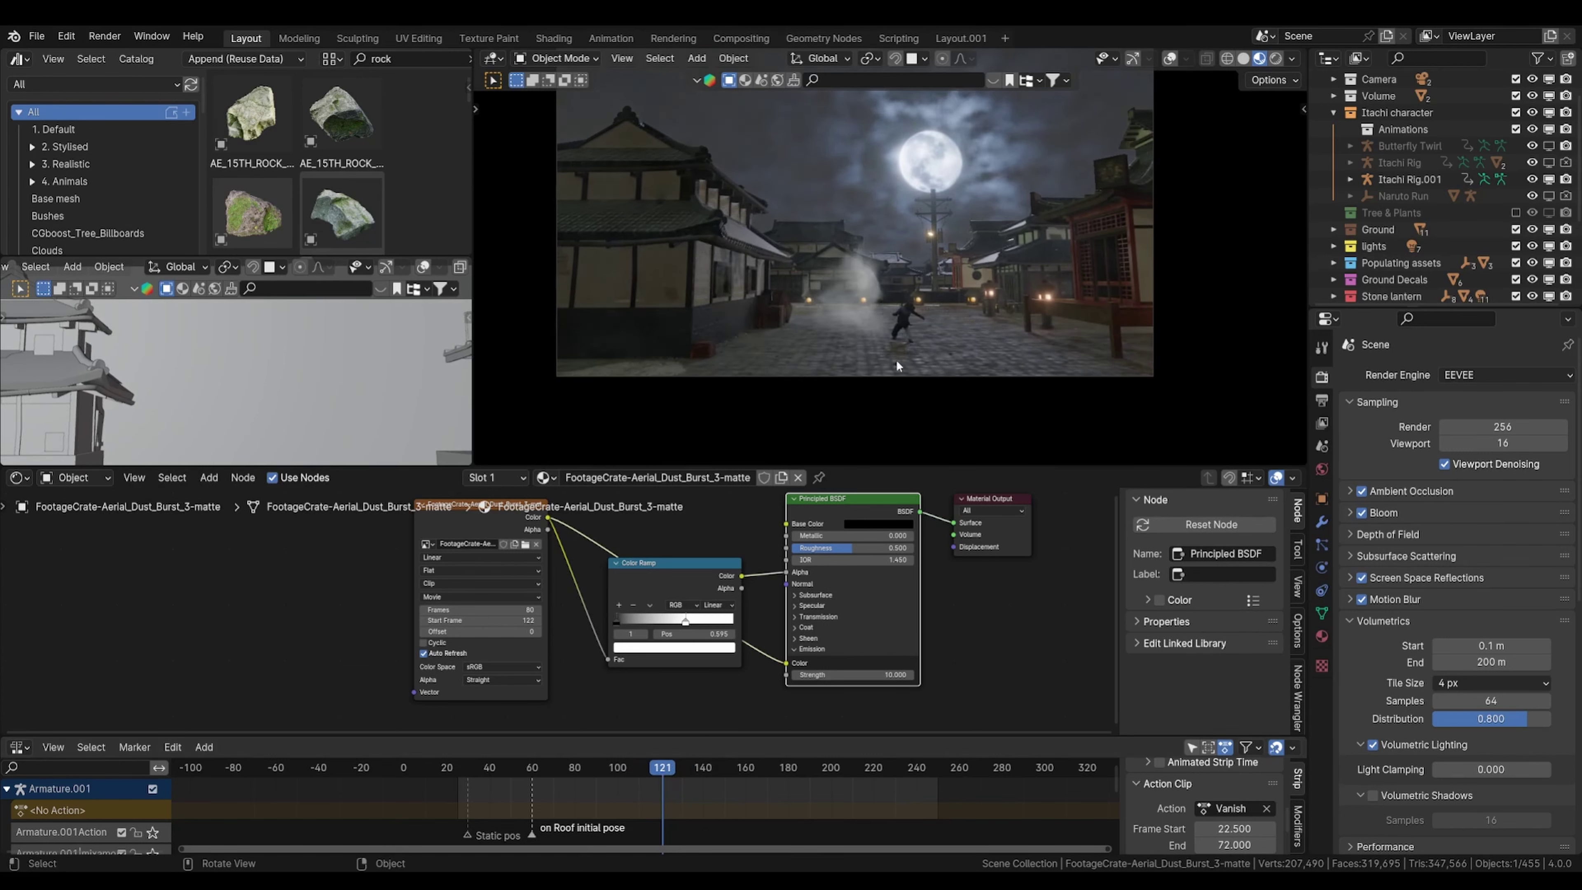
pyautogui.press('g')
pyautogui.click(953, 355)
pyautogui.press('g')
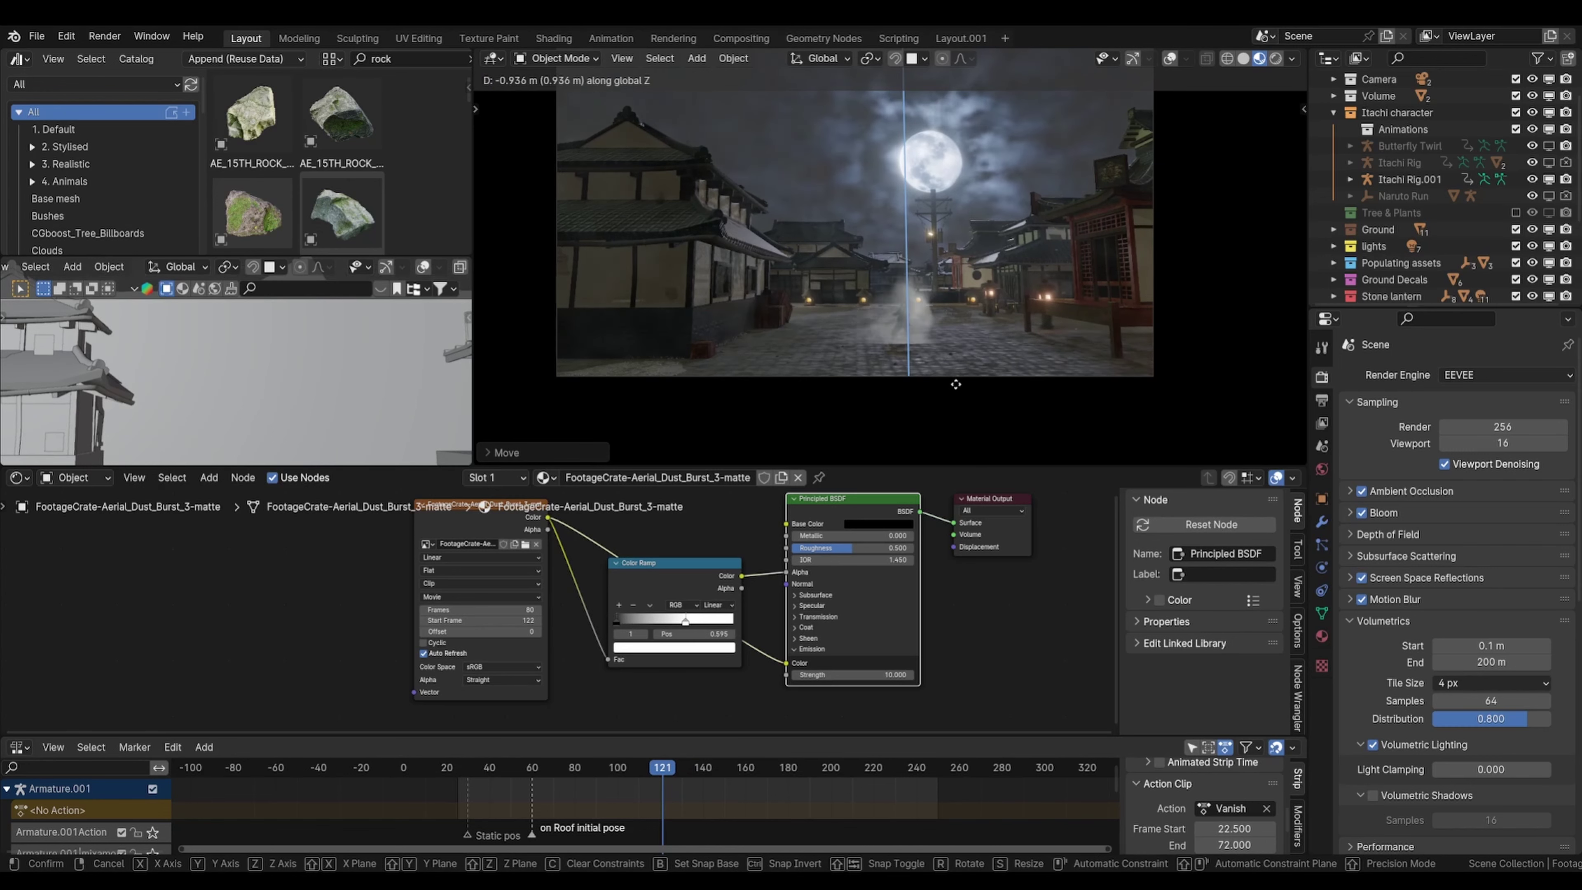
pyautogui.press('s')
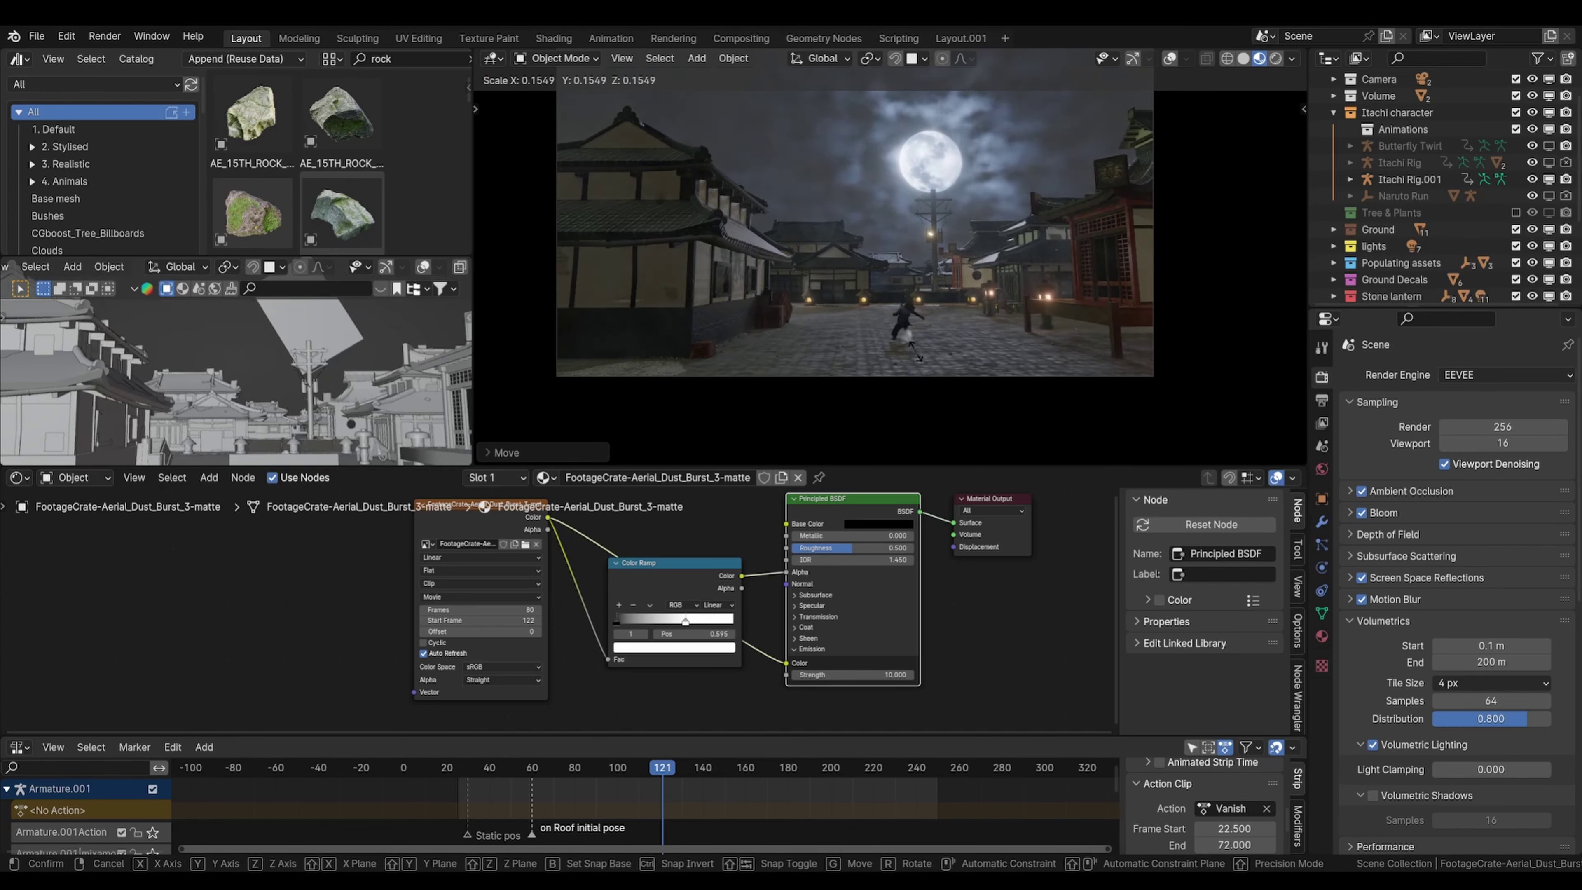
pyautogui.press('g')
pyautogui.press('z')
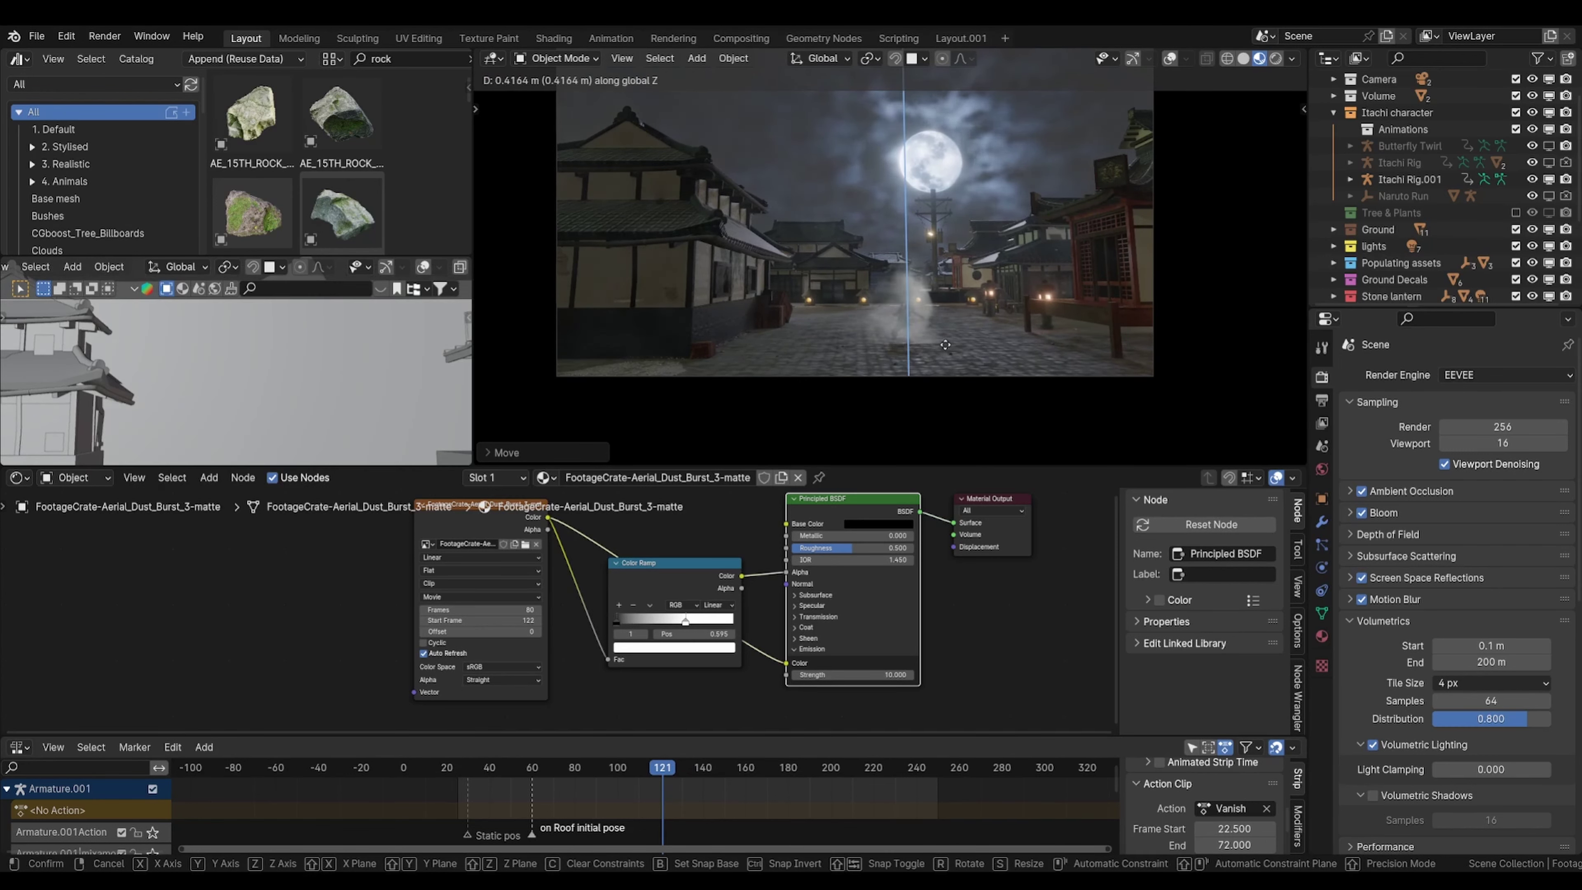
# Step: Scale the dust burst plane by about 0.65 over the character and insert a Scale keyframe at frame 121
pyautogui.press('s')
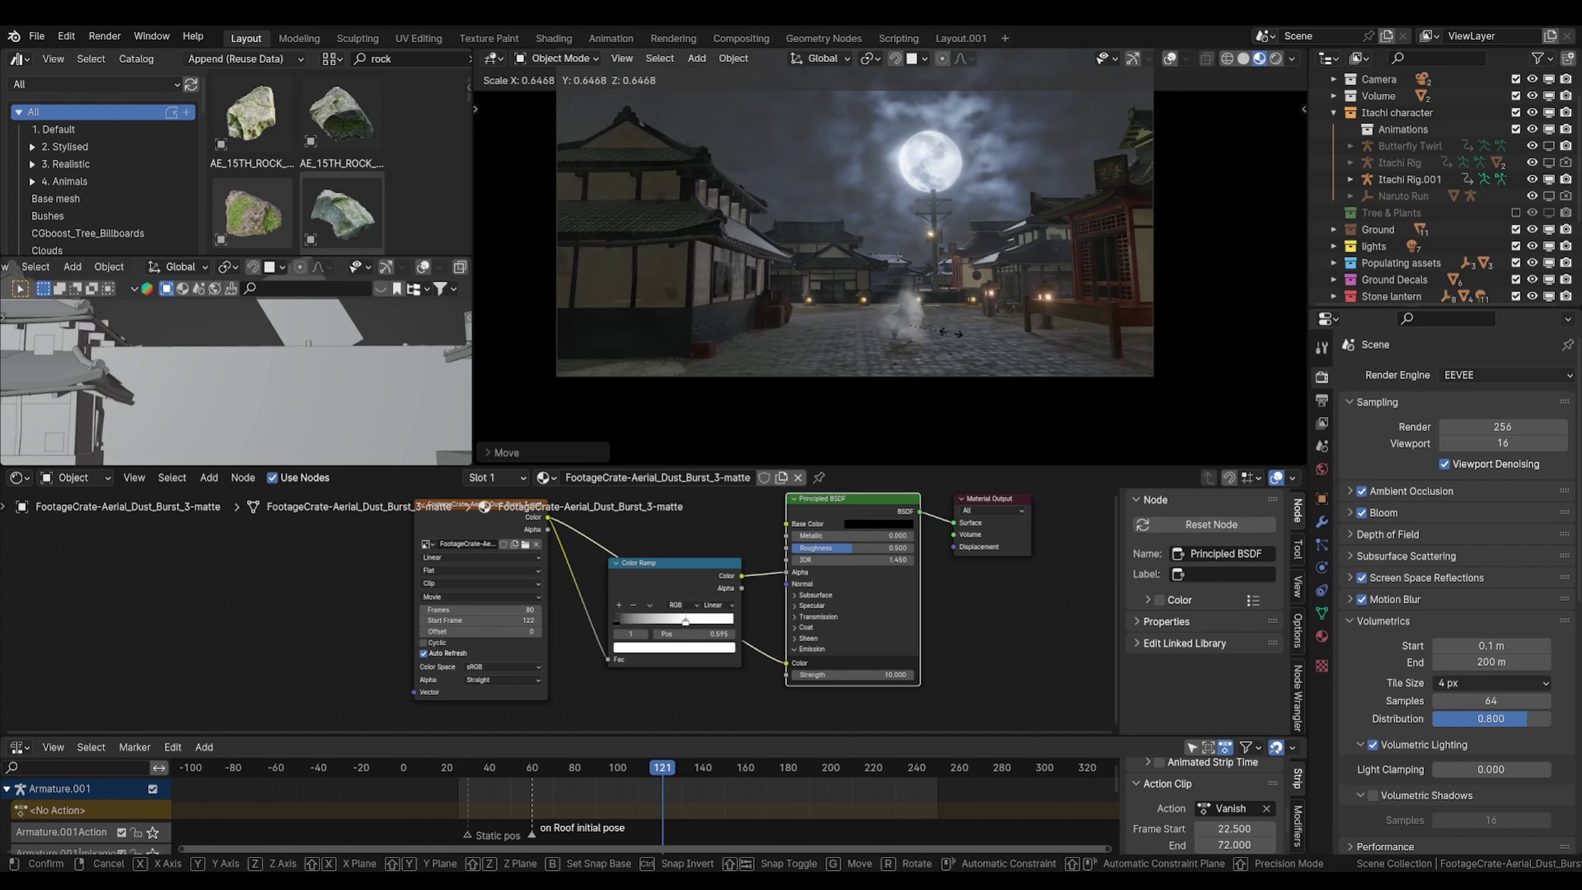
pyautogui.click(951, 334)
pyautogui.press('i')
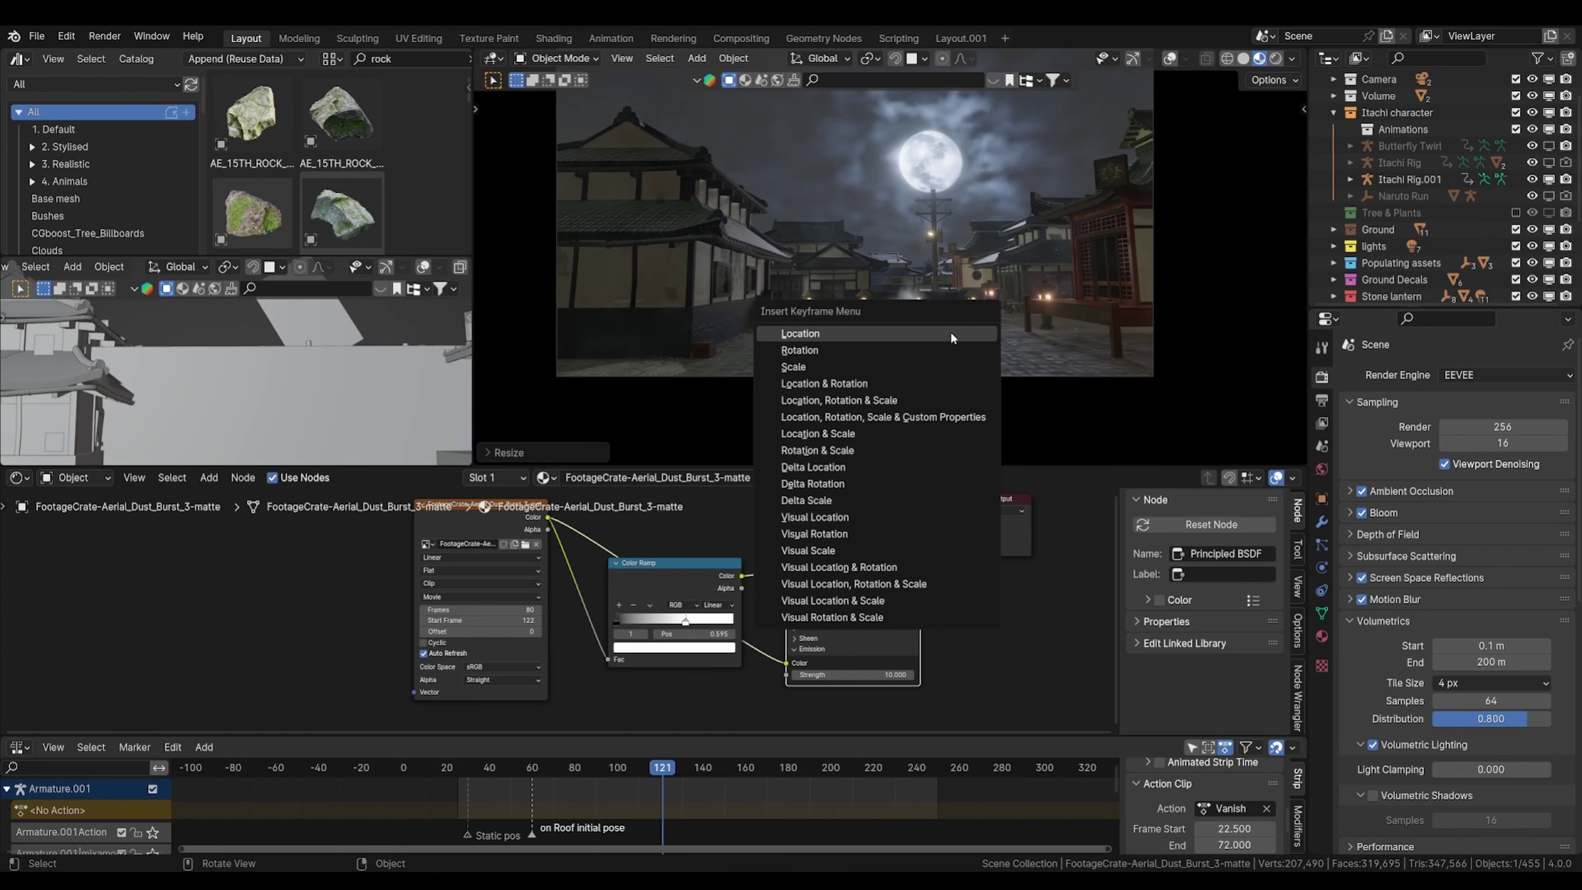
pyautogui.click(939, 366)
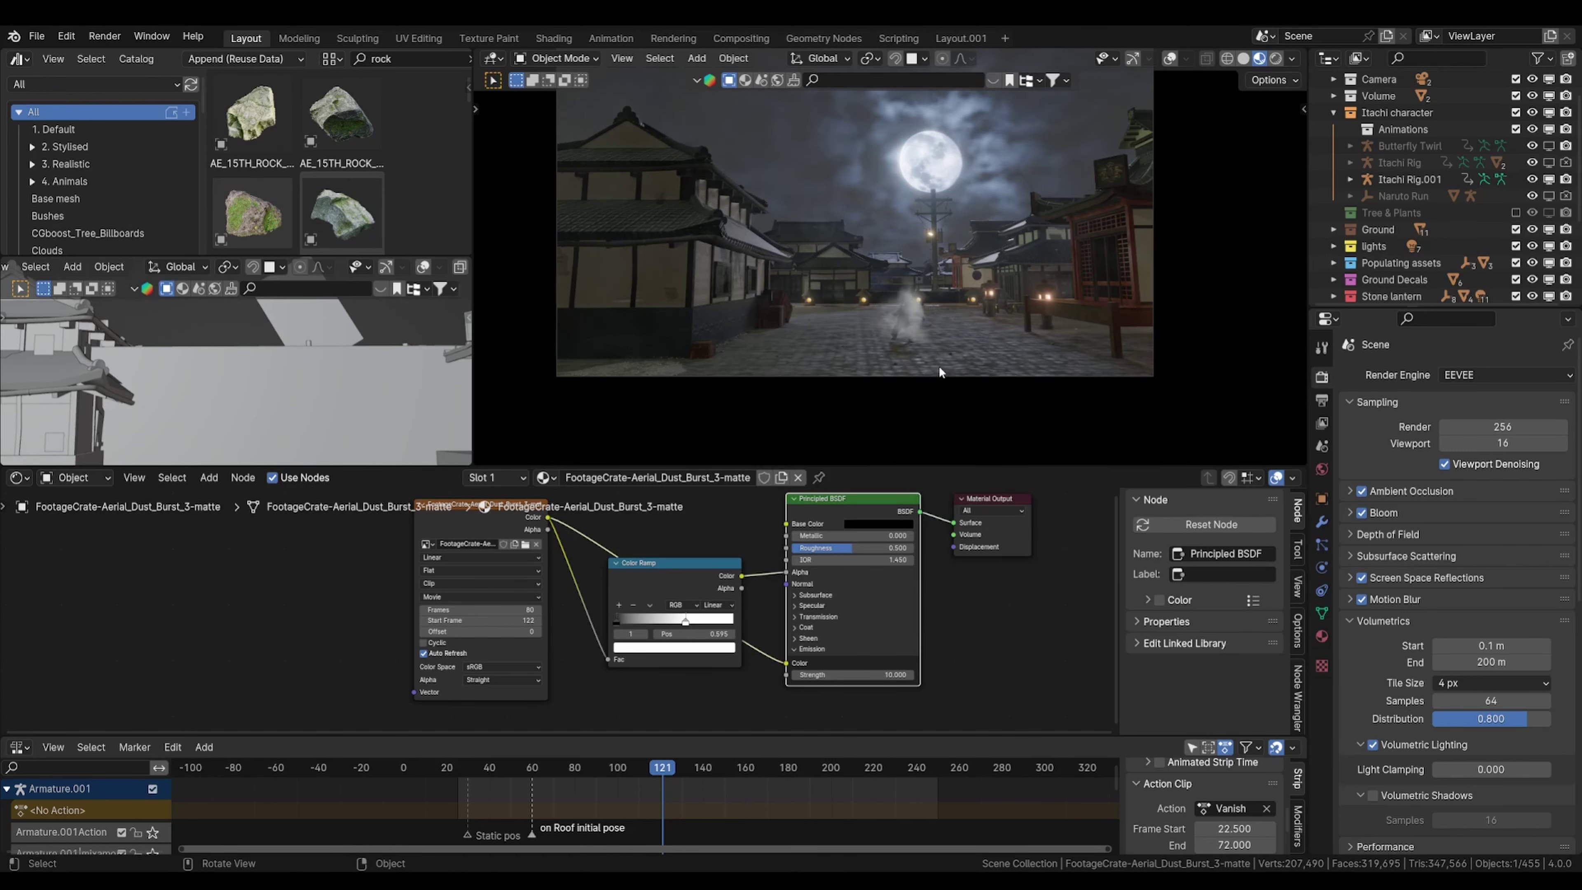
# Step: At frame 120, shrink the dust burst plane to almost nothing and insert a Scale keyframe
pyautogui.press('Left')
pyautogui.press('s')
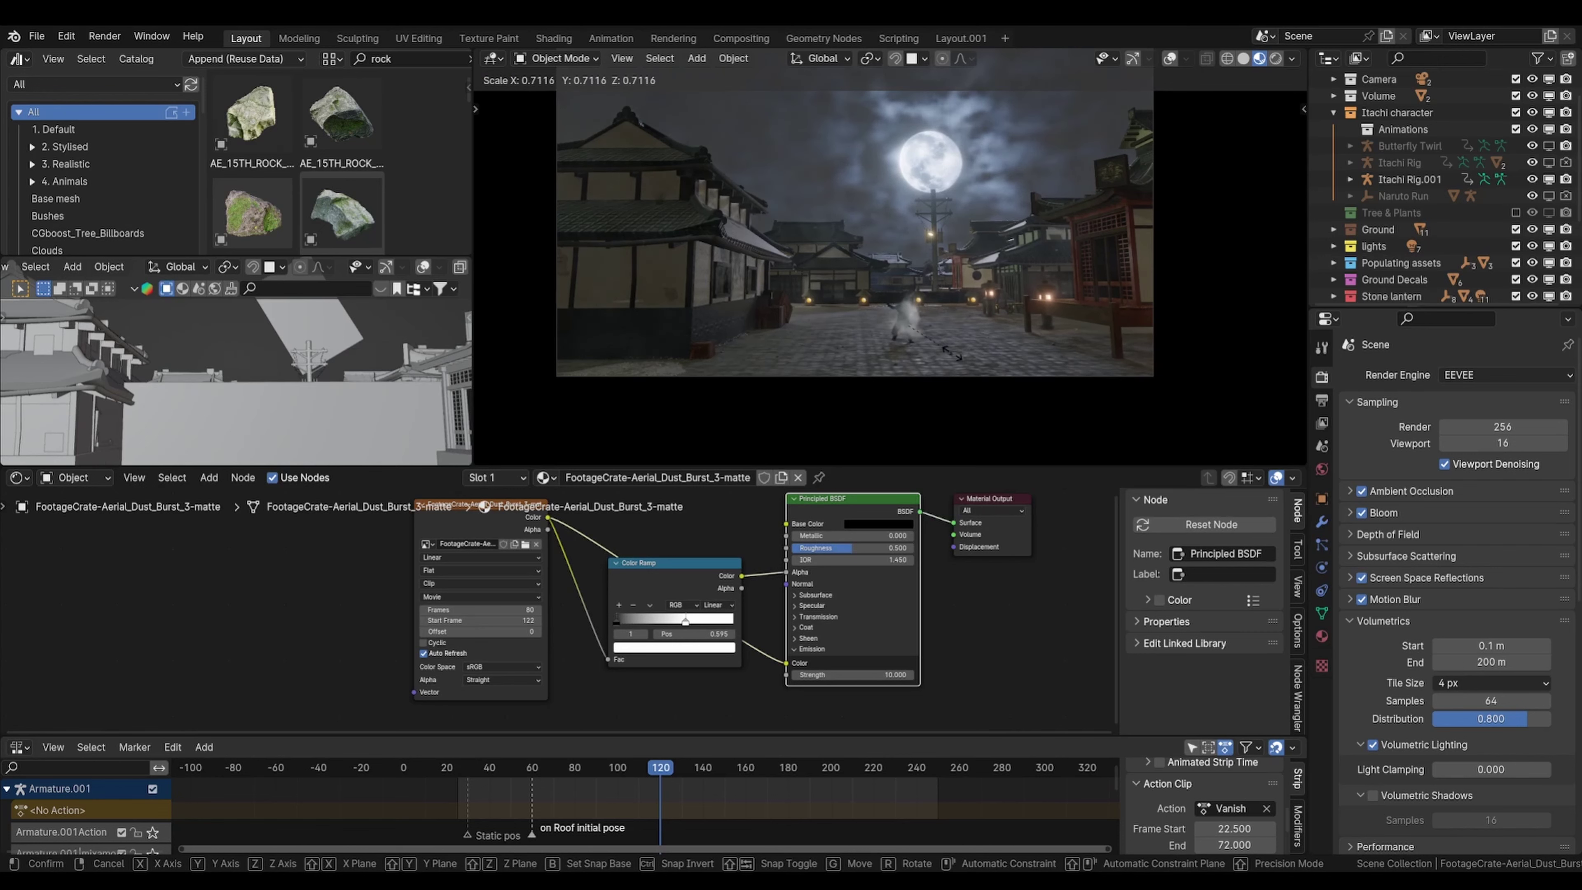
pyautogui.click(952, 354)
pyautogui.press('i')
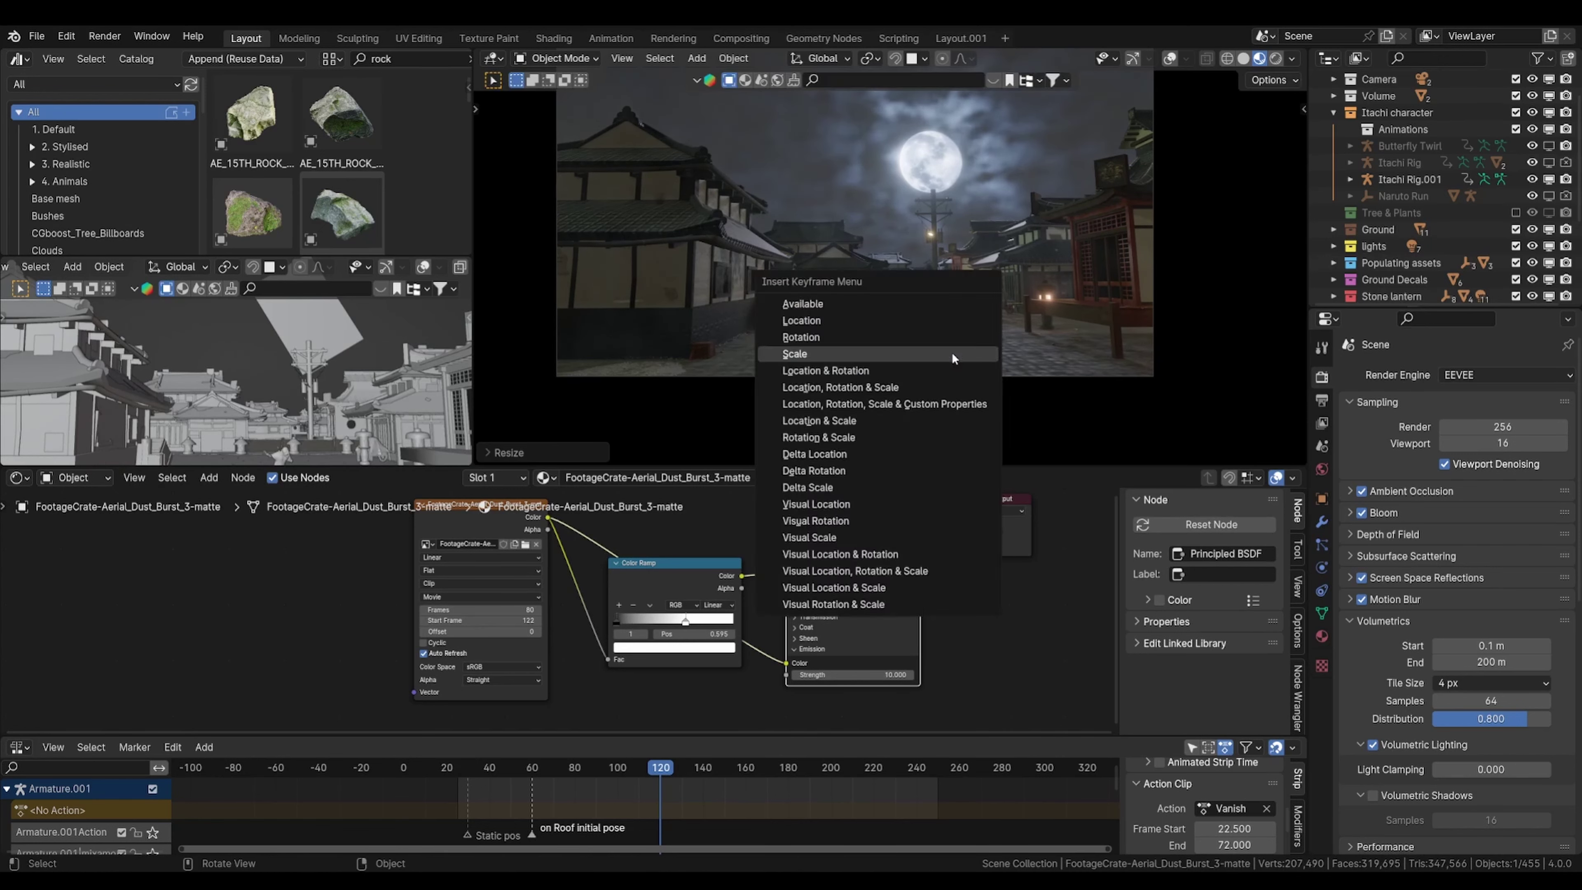
pyautogui.click(952, 353)
# Step: Play the animation from about frame 111 to check the keyframed dust burst, and save the file
pyautogui.moveTo(661, 771); pyautogui.dragTo(641, 773)
pyautogui.press('space')
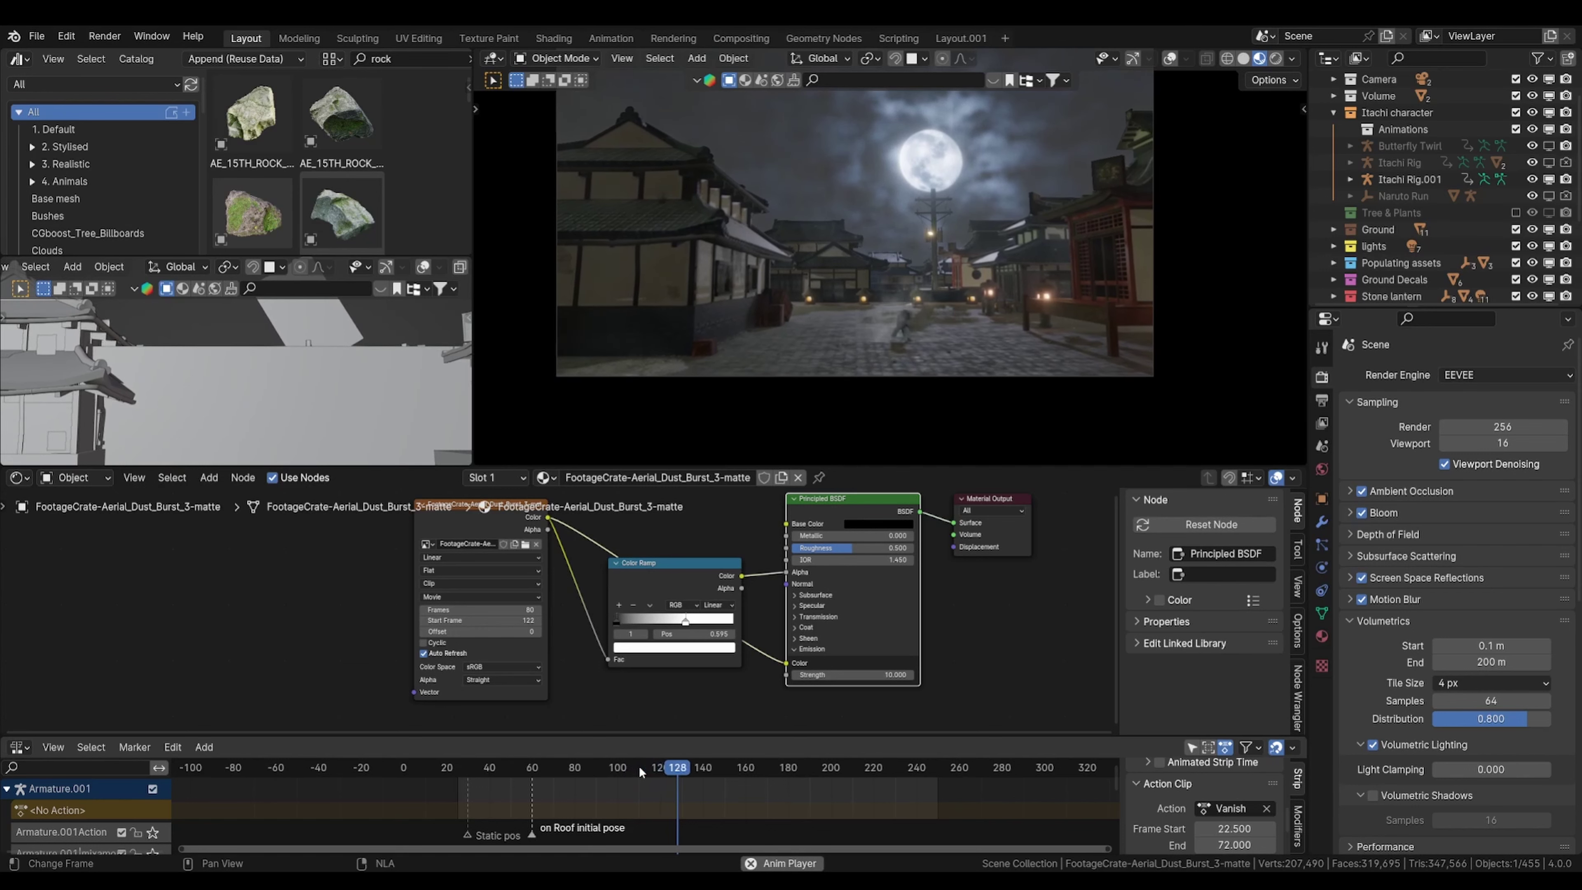
pyautogui.press('space')
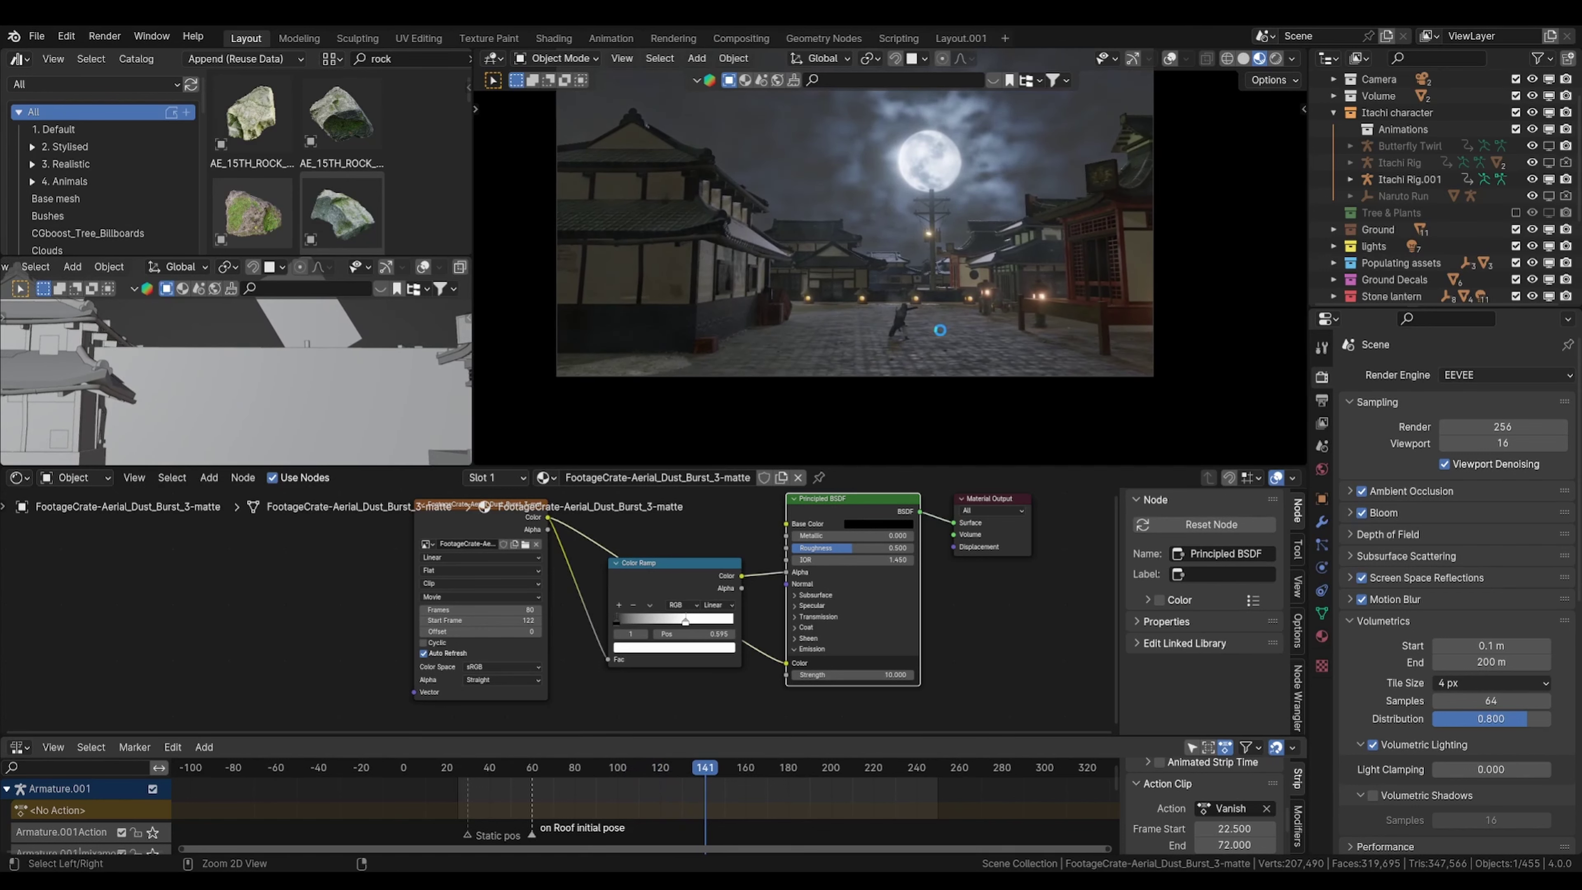
pyautogui.hotkey('ctrl', 's')
# Step: Turn on the viewport overlays, then play the landing from frame 110 with the character's armature selected
pyautogui.scroll(2, 1123, 153)
pyautogui.click(1171, 58)
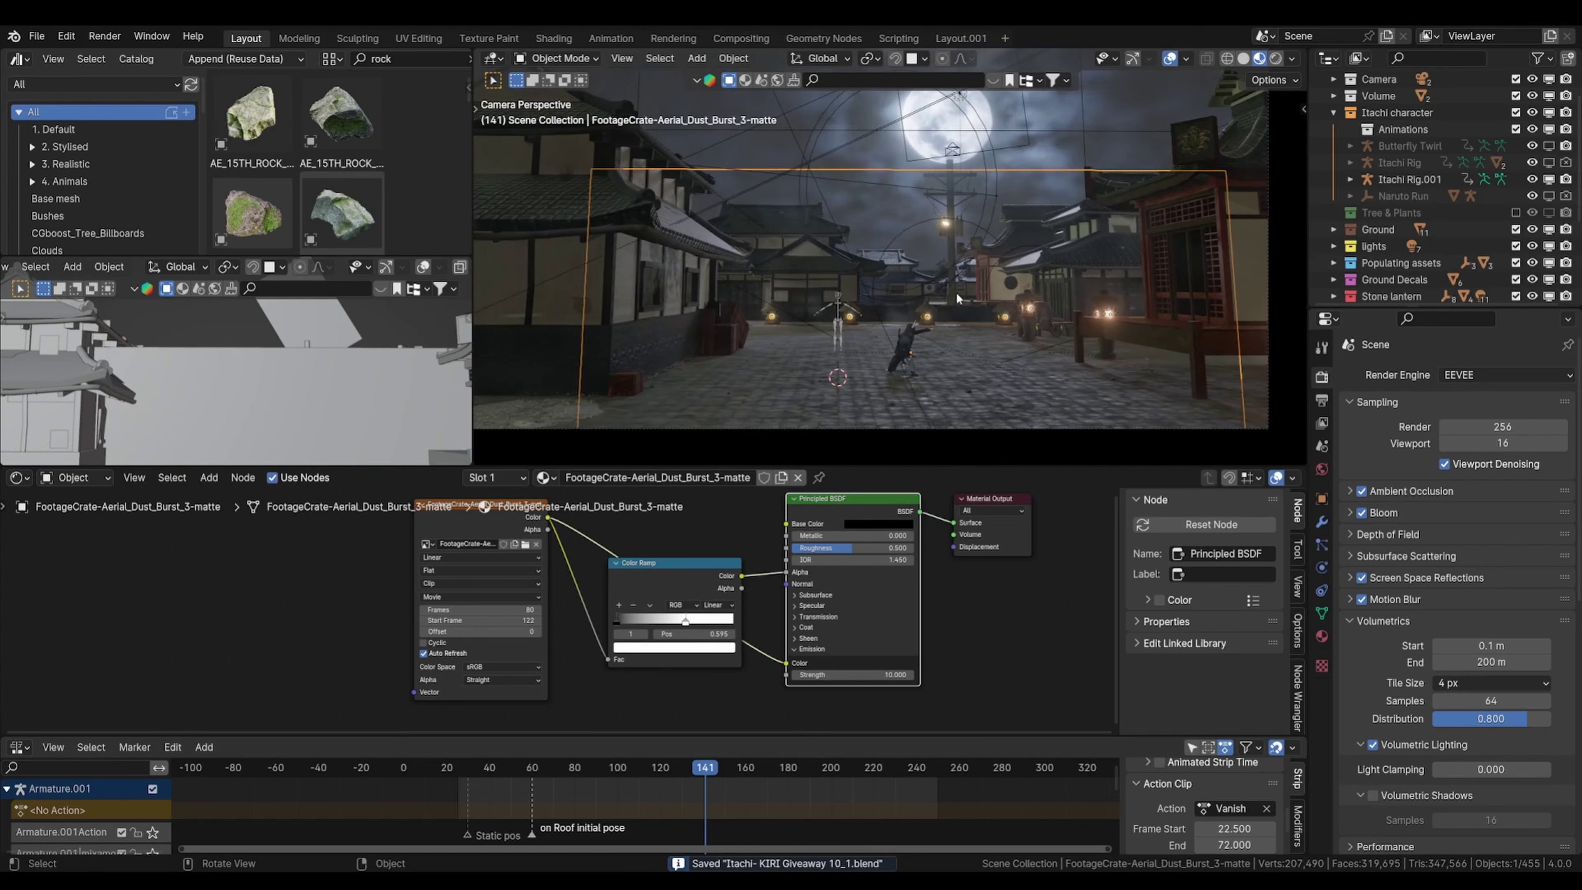
pyautogui.click(916, 327)
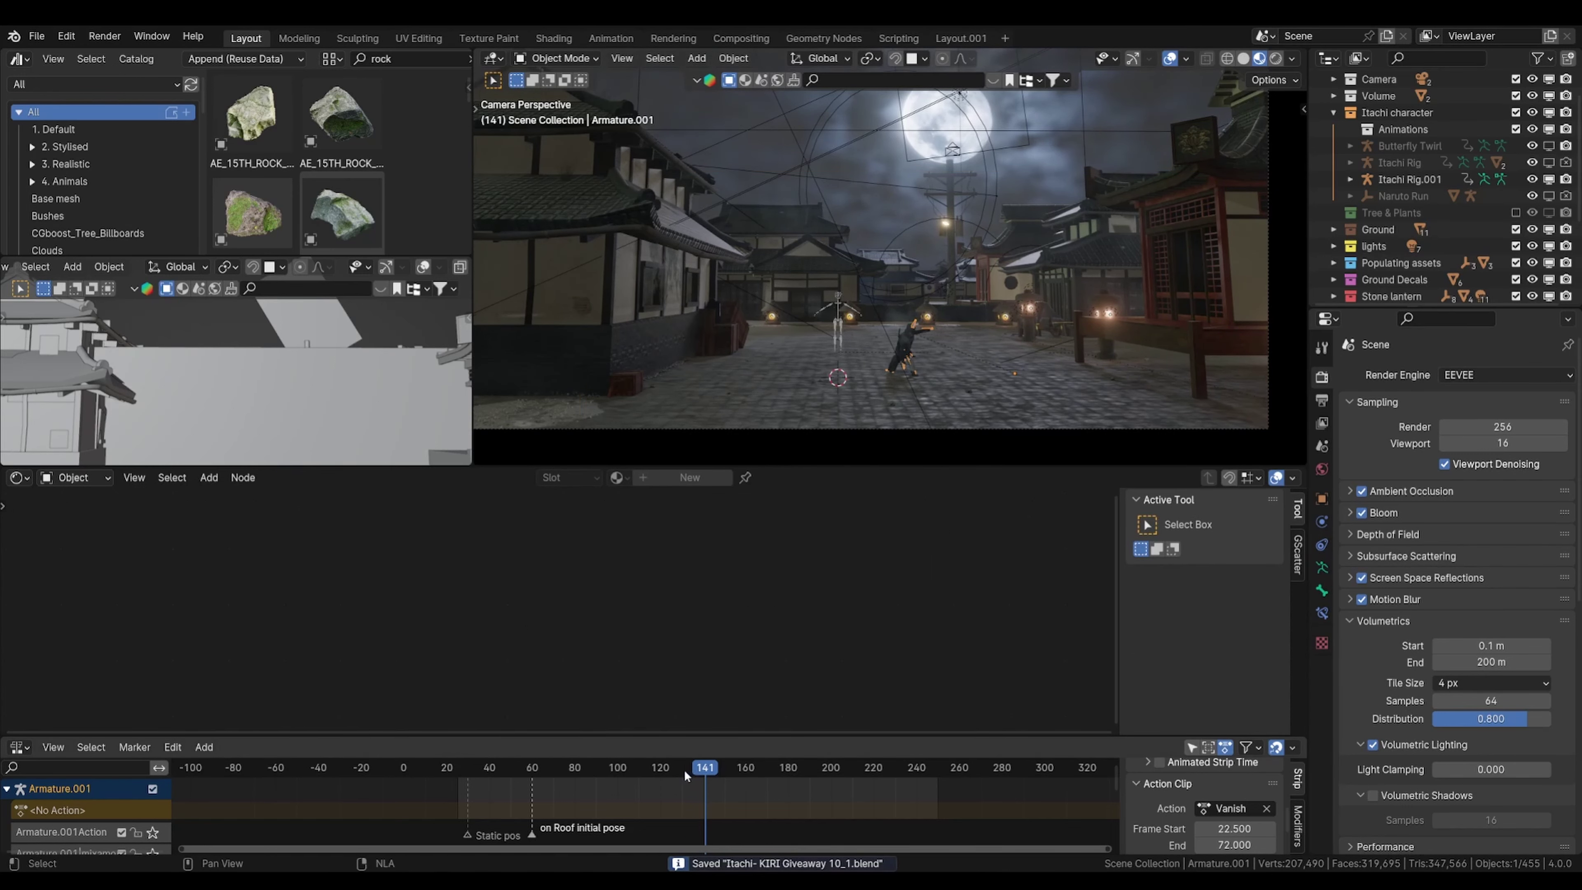
pyautogui.moveTo(664, 763); pyautogui.dragTo(691, 783)
pyautogui.click(638, 774)
pyautogui.press('space')
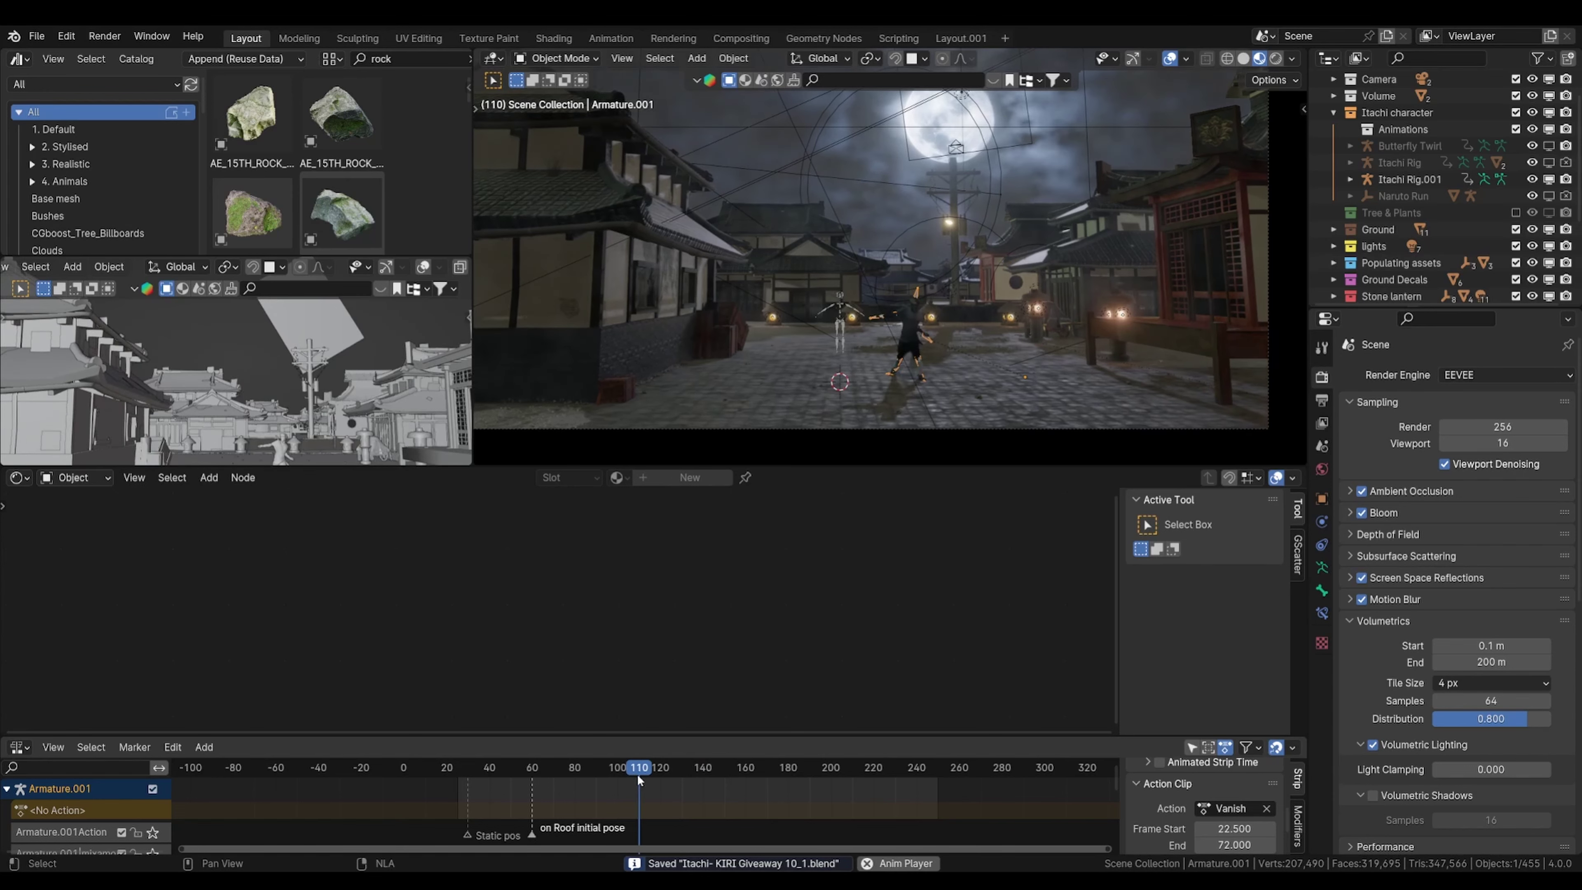
pyautogui.press('space')
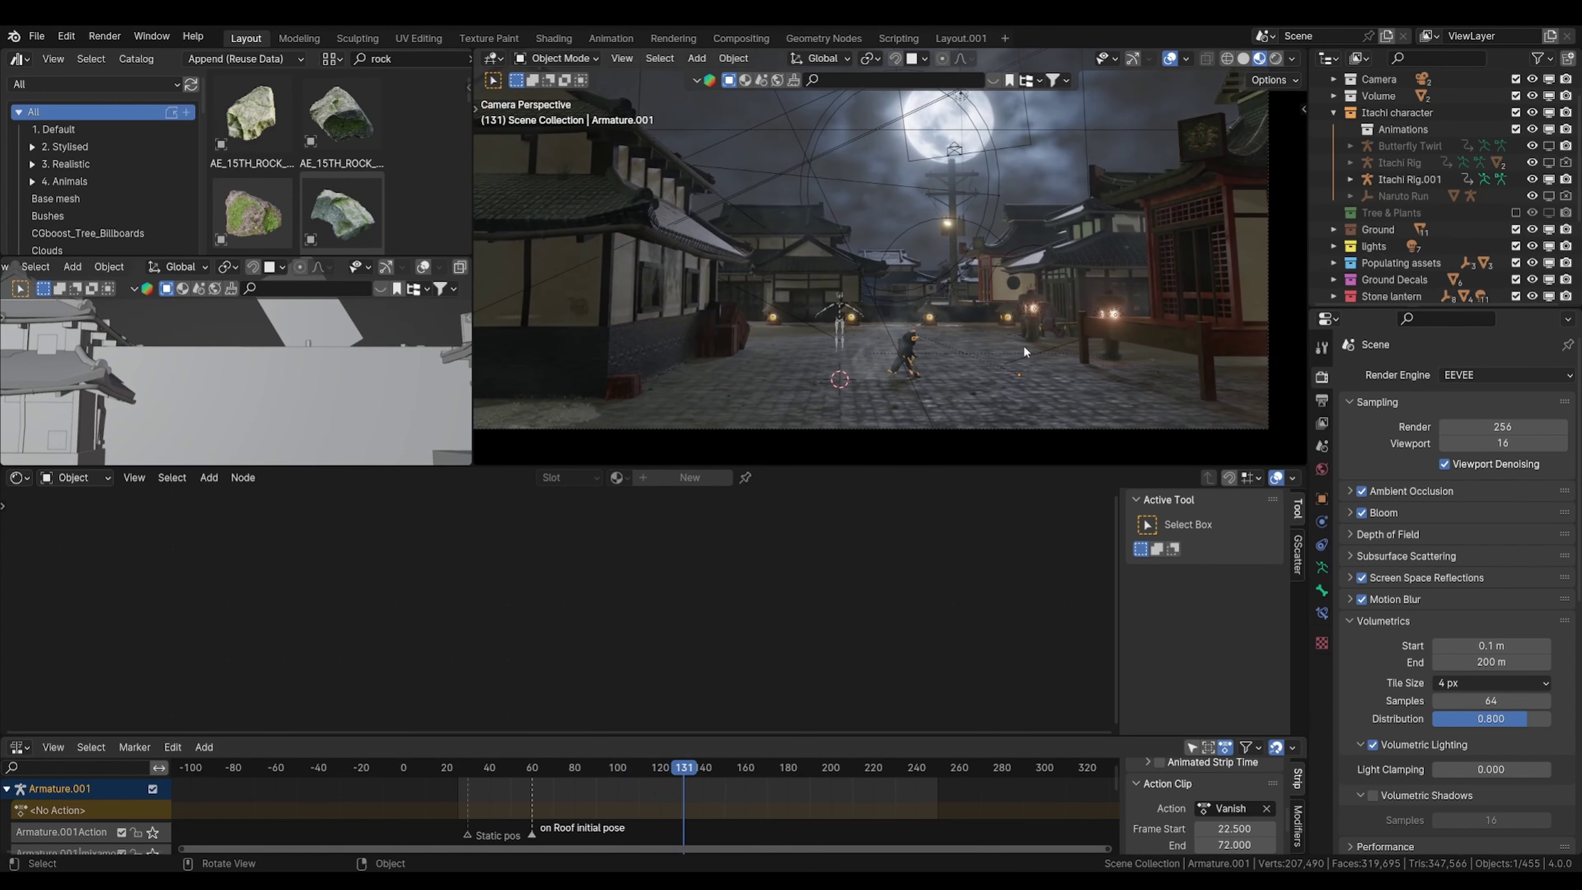
# Step: Select the dust burst plane and set its Image Texture Start Frame to 125
pyautogui.click(927, 318)
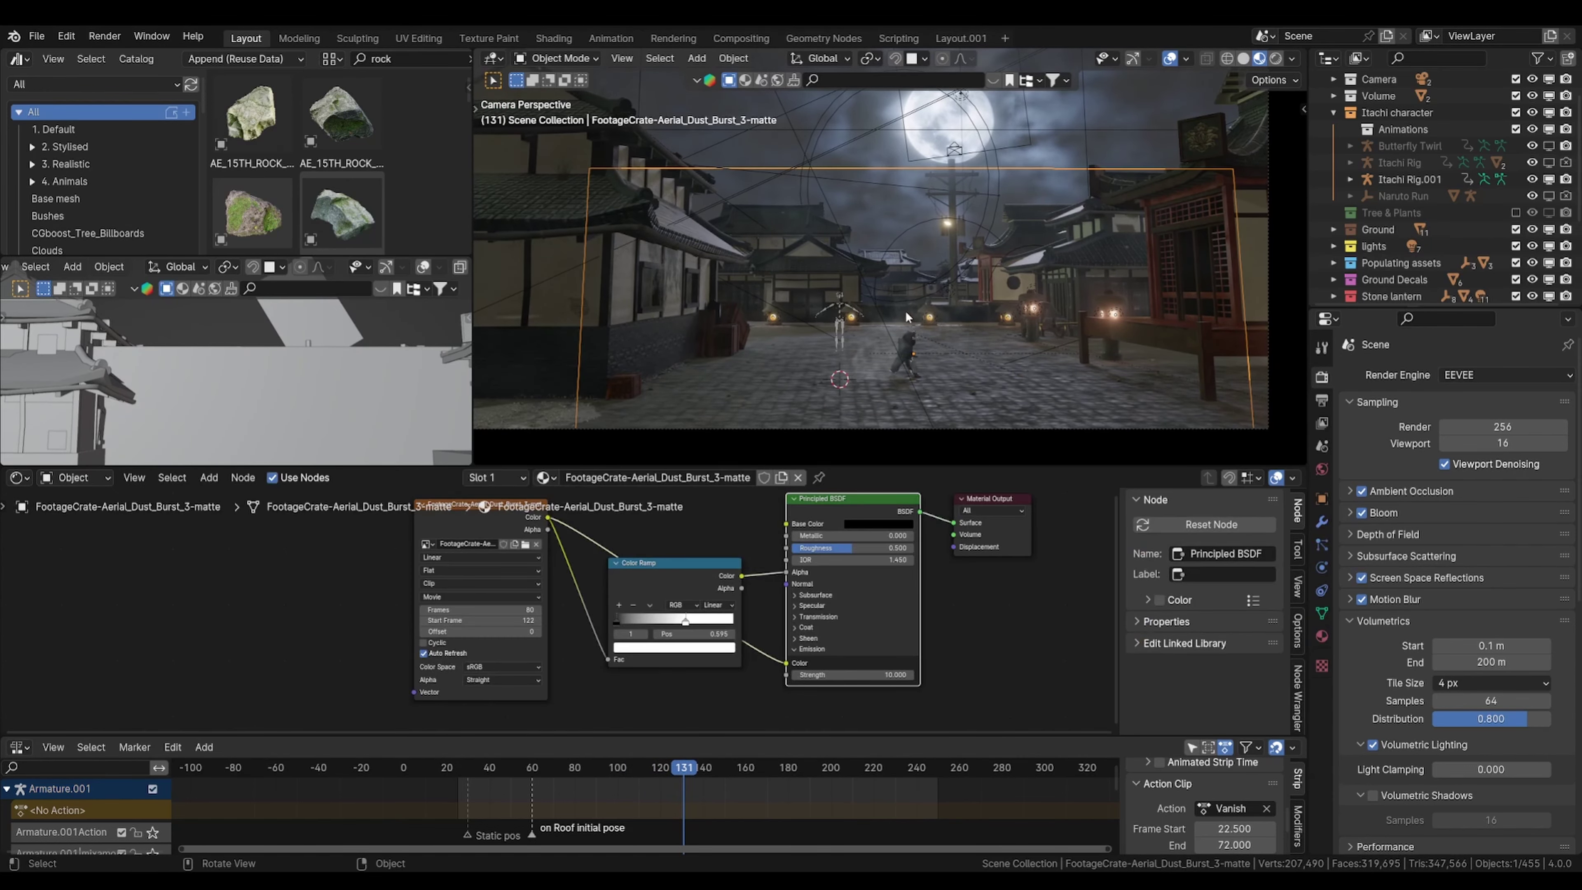
pyautogui.click(524, 622)
pyautogui.write('125')
pyautogui.press('Return')
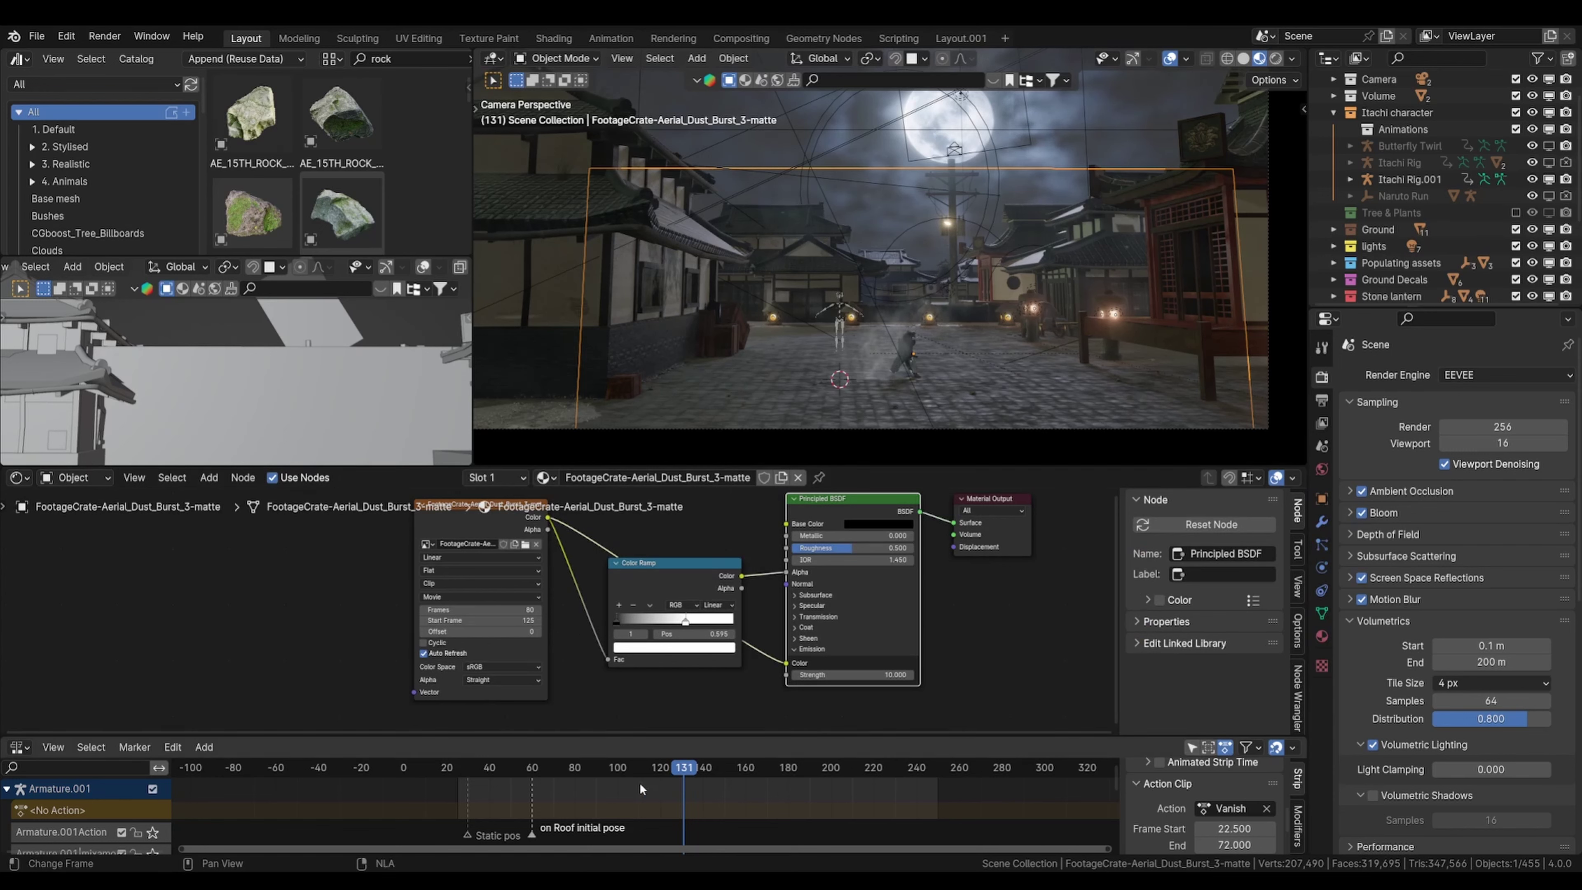
# Step: Play the animation from about frame 116 and step back to frame 123 to examine when the dust burst starts
pyautogui.click(652, 766)
pyautogui.press('space')
pyautogui.press('space')
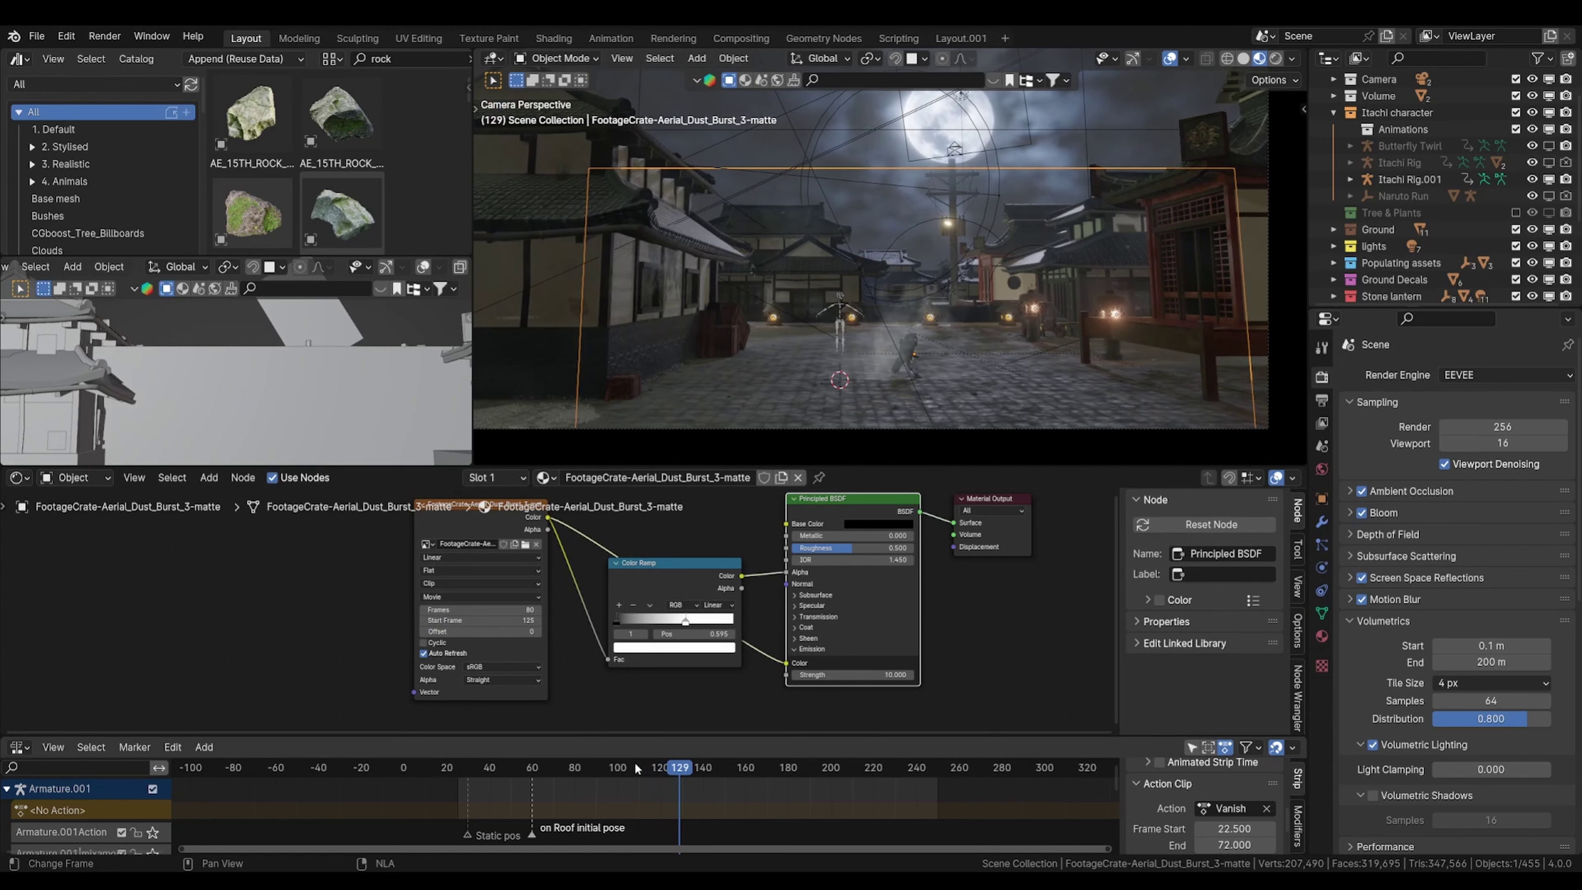
pyautogui.press('Left')
pyautogui.press('Left')
pyautogui.press('Left')
pyautogui.press('Left')
pyautogui.press('Left')
pyautogui.press('Left')
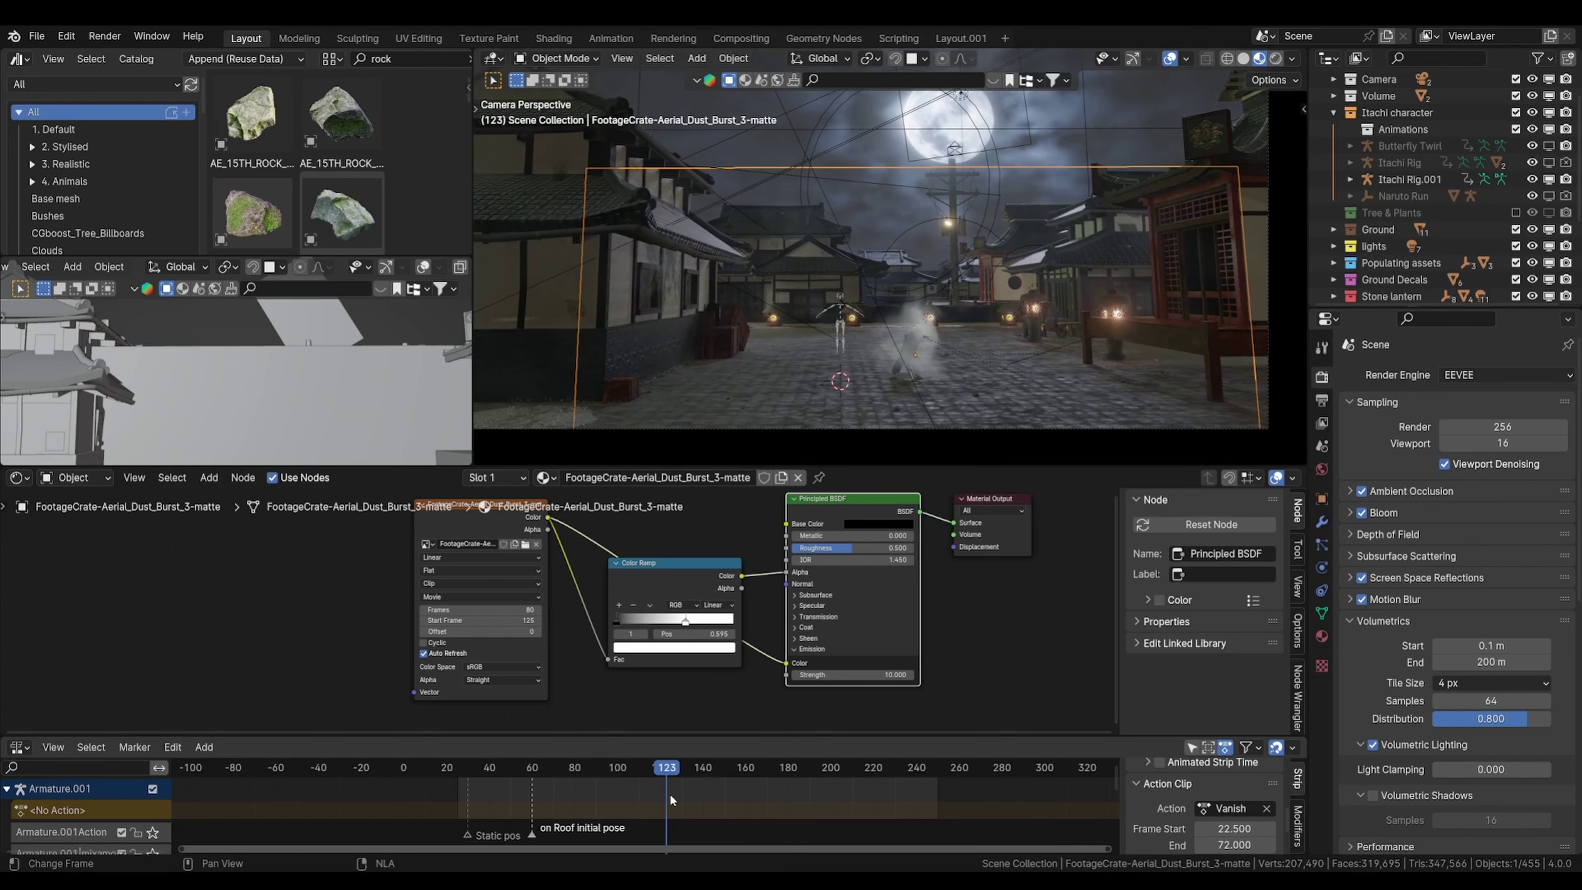
# Step: Change the NLA editor to a Timeline showing the dust burst plane's keyframes, and save the file
pyautogui.click(25, 749)
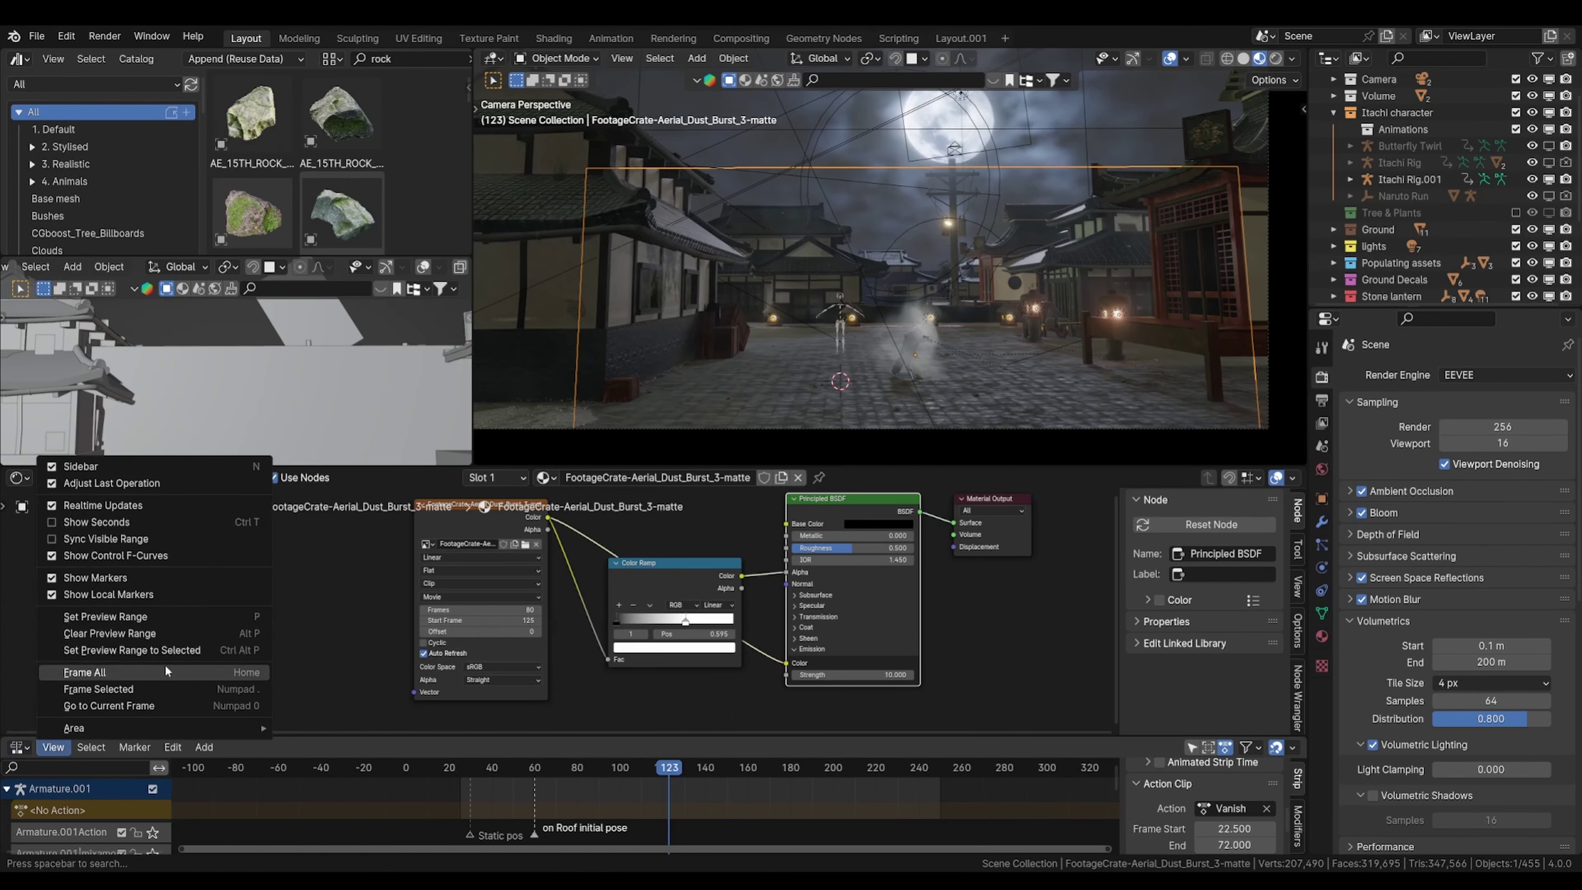
pyautogui.click(240, 602)
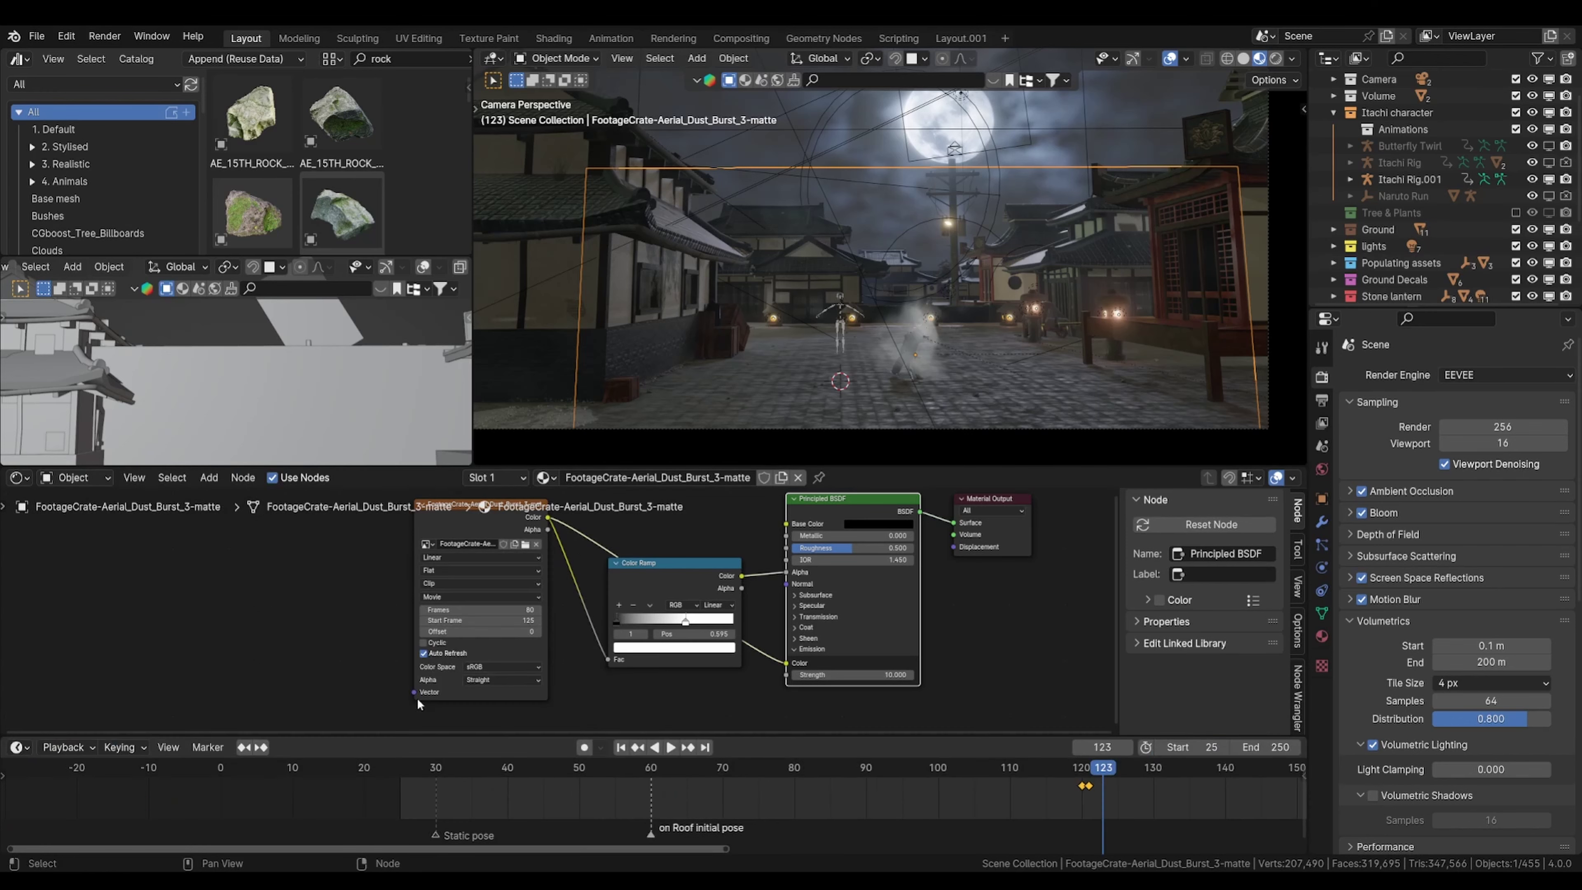
pyautogui.keyDown('ctrl'); pyautogui.hscroll(5, 860, 828); pyautogui.keyUp('ctrl')
pyautogui.hotkey('ctrl', 's')
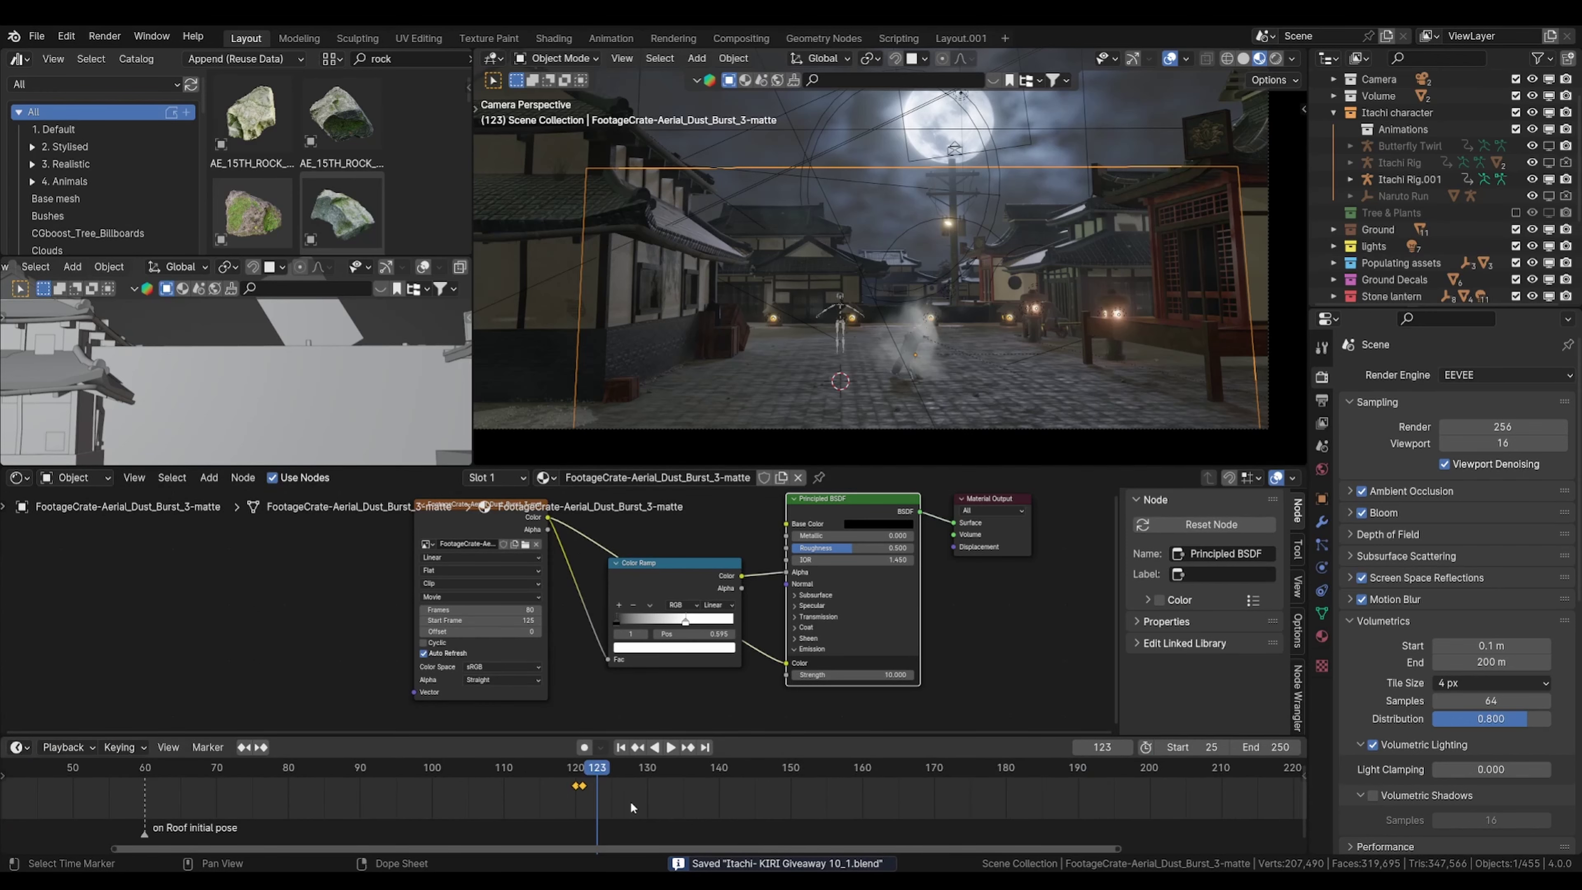
# Step: Shift the dust burst plane's two Scale keyframes 3 frames later, to frames 123 and 124, and play back the result
pyautogui.scroll(5, 631, 802)
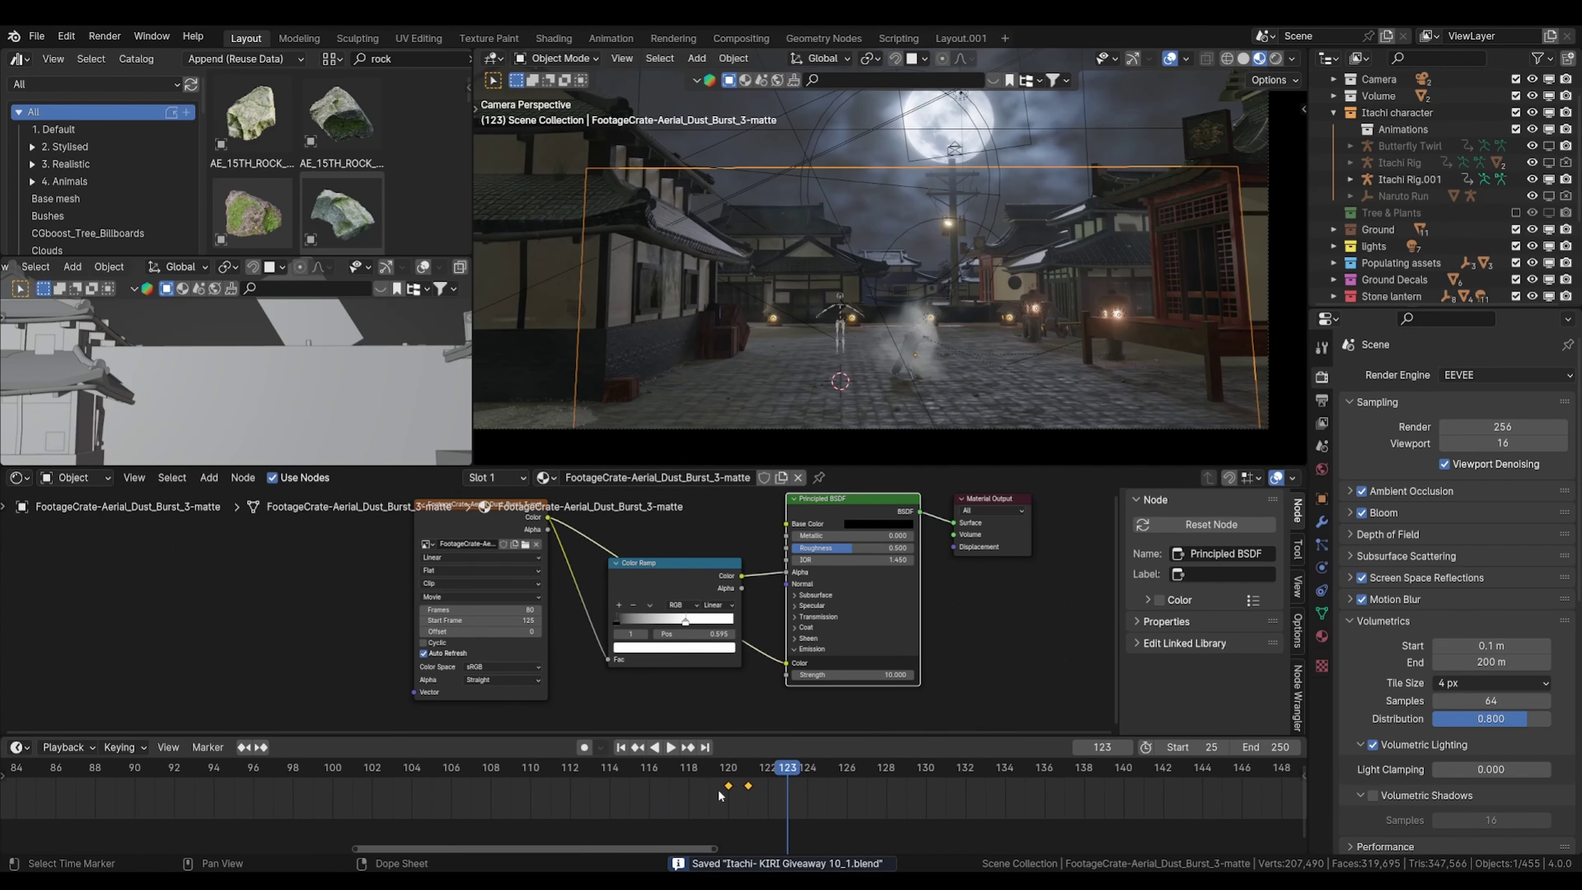
pyautogui.keyDown('shift'); pyautogui.click(748, 786); pyautogui.keyUp('shift')
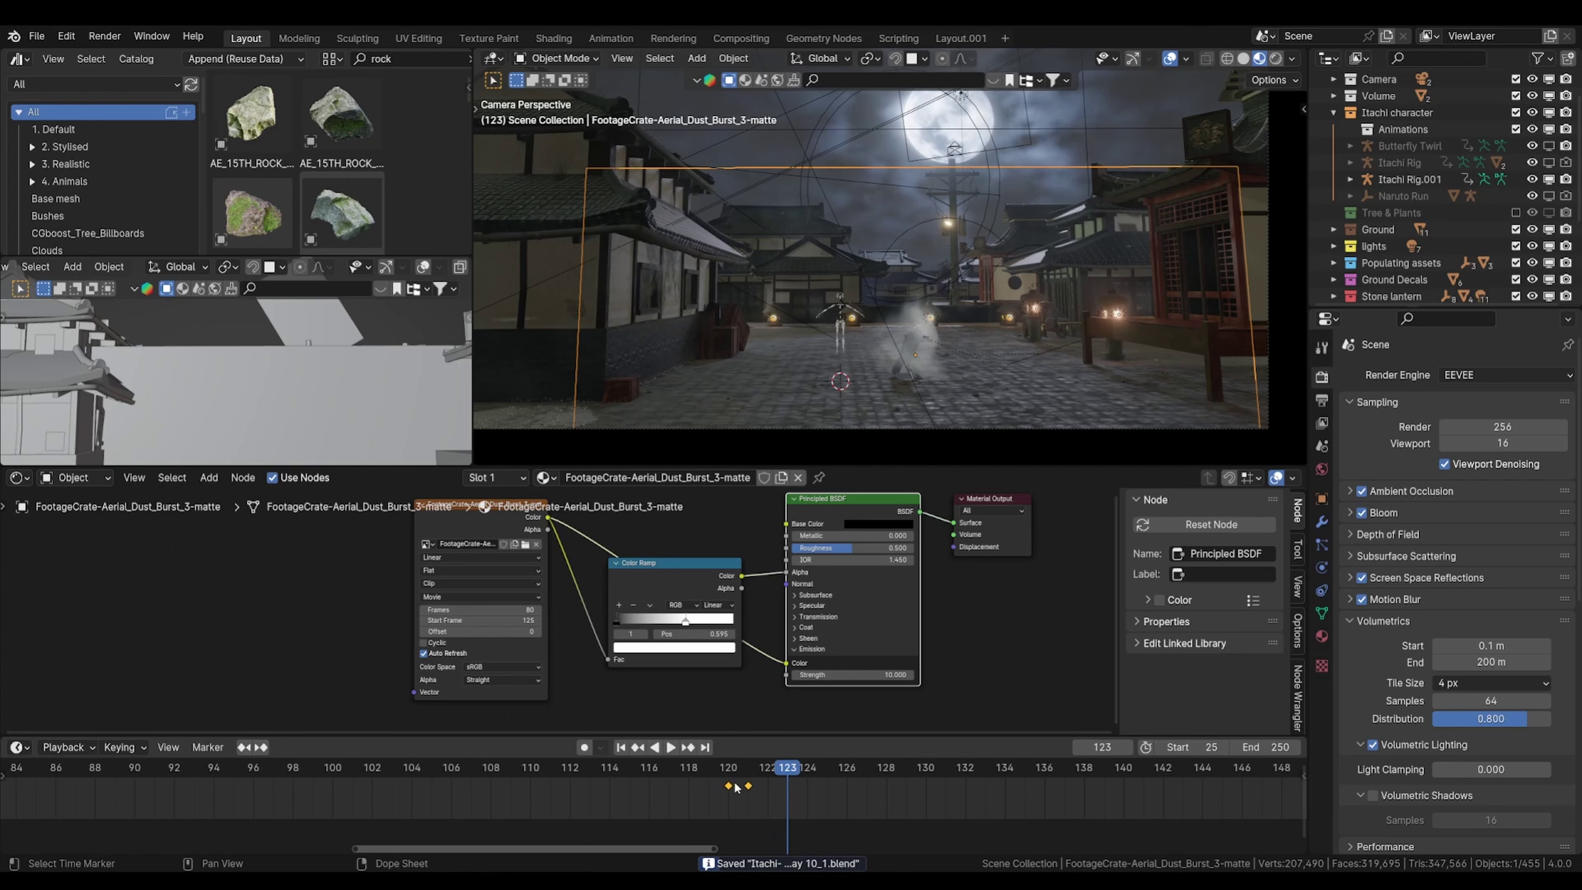
pyautogui.moveTo(748, 786); pyautogui.dragTo(808, 785)
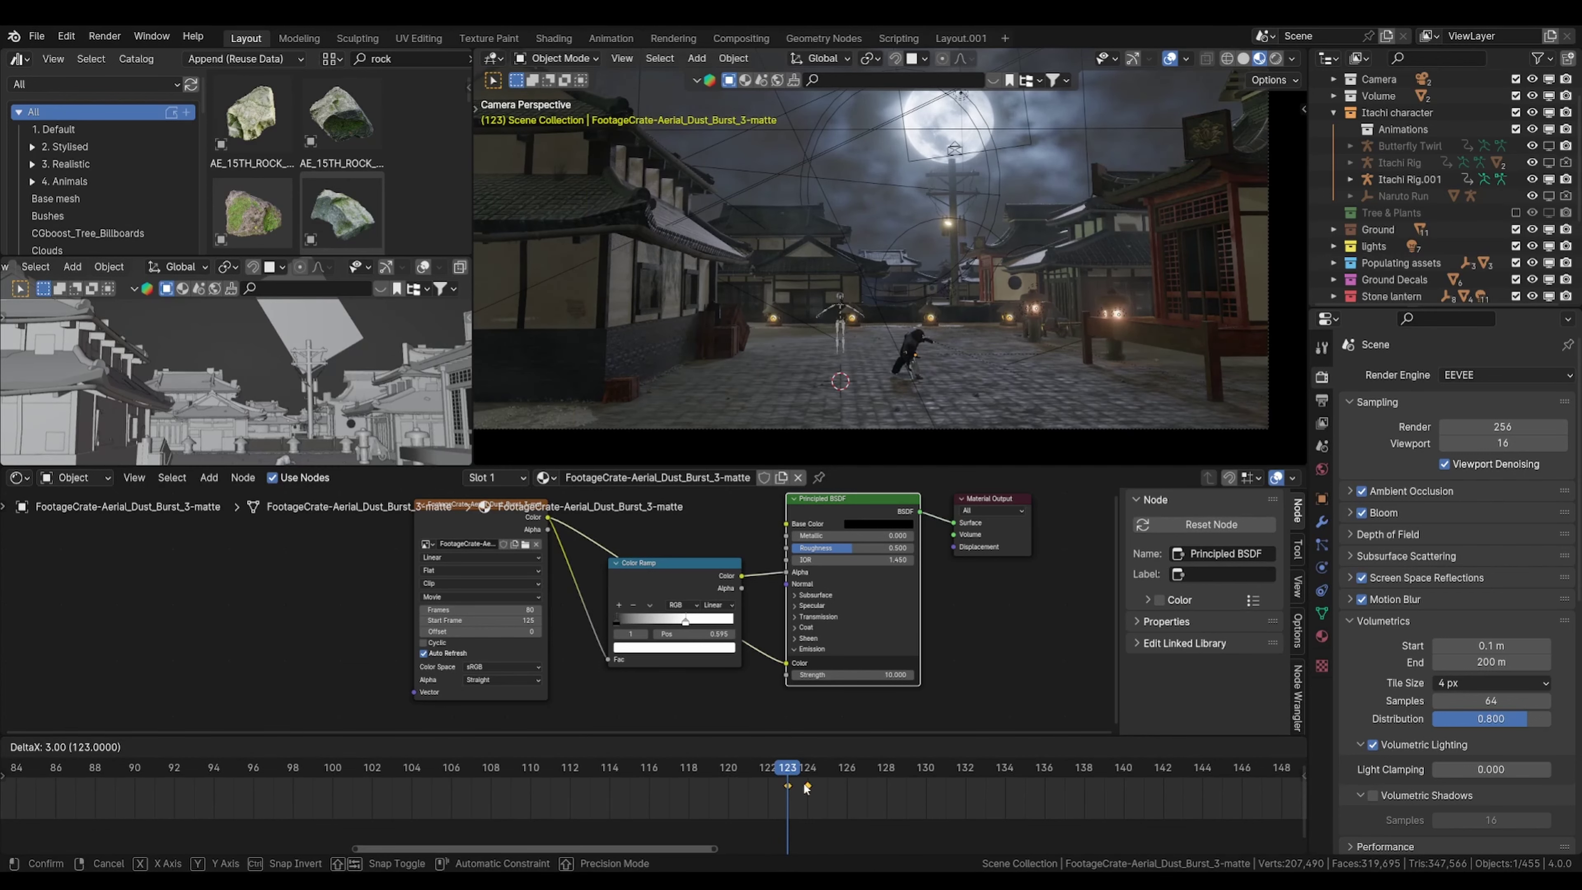
pyautogui.press('space')
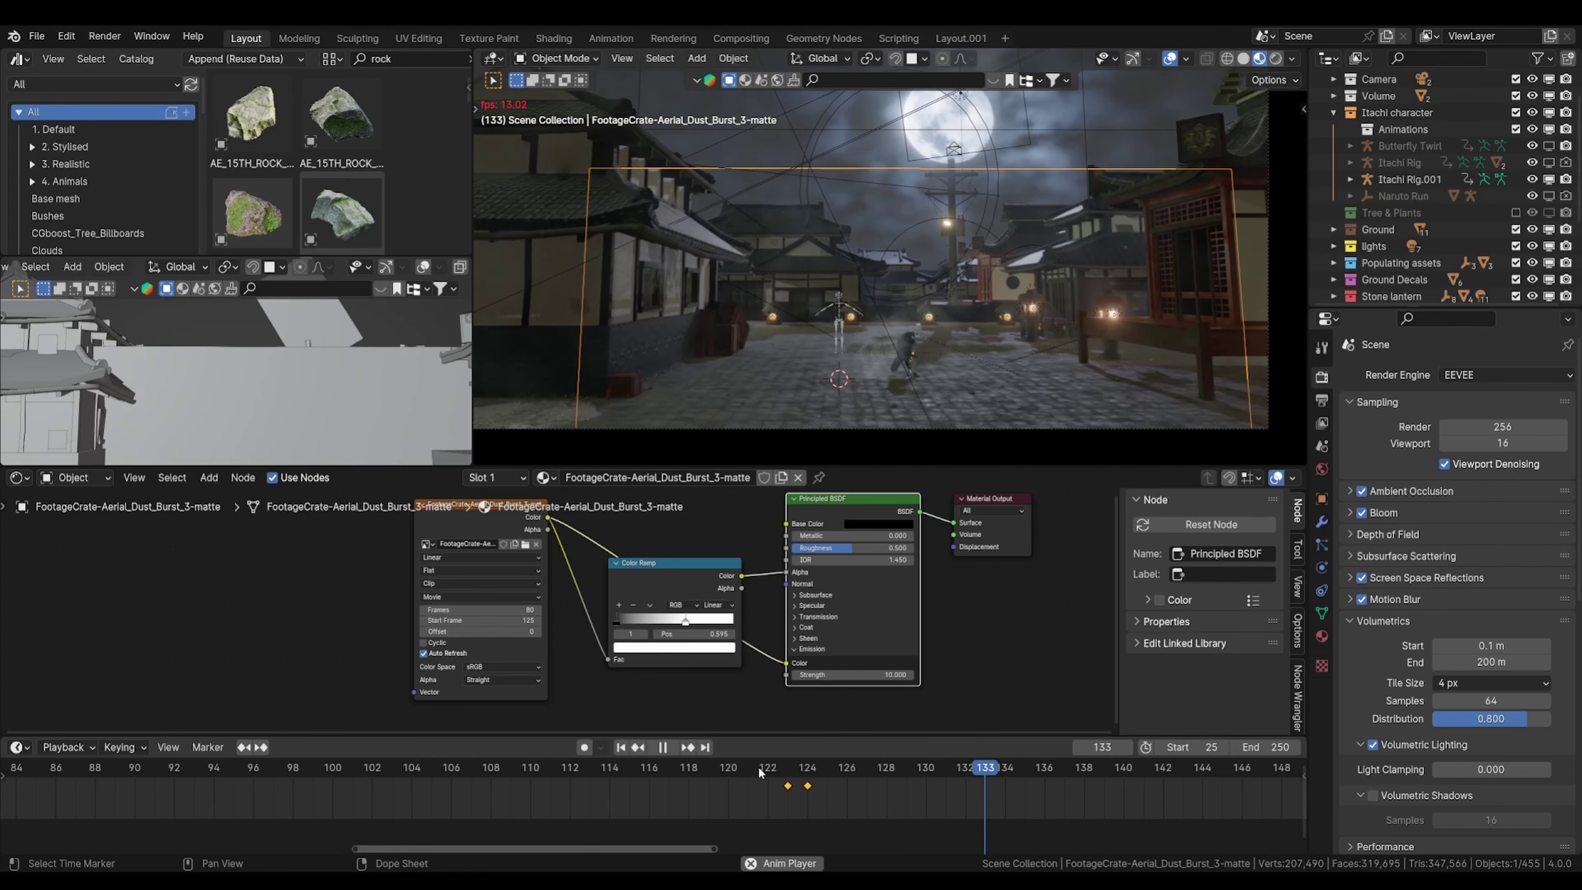
pyautogui.click(754, 768)
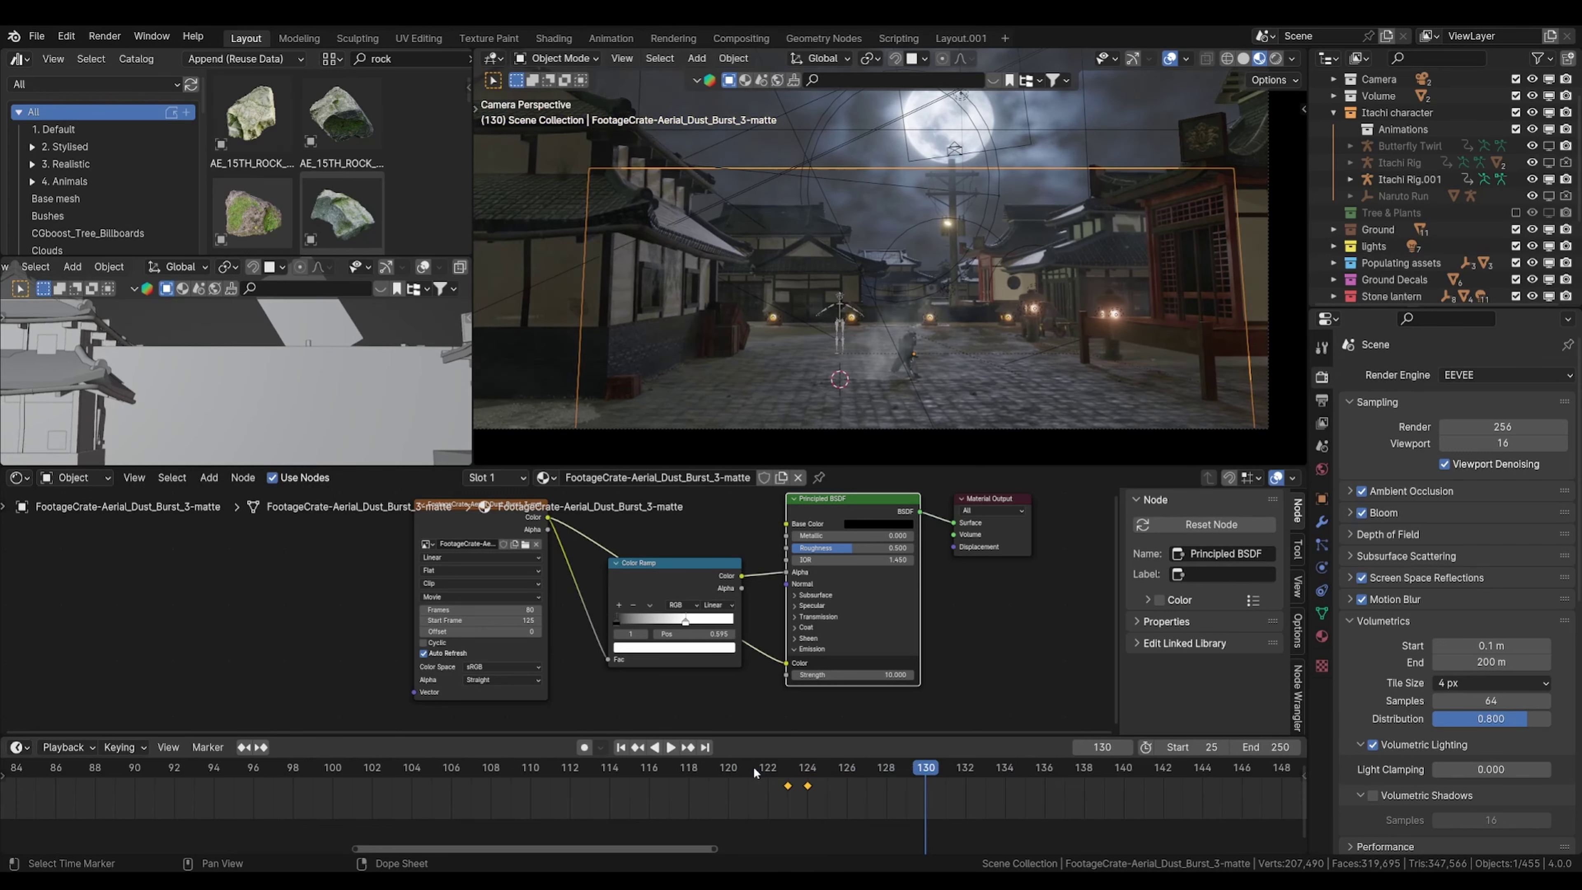
pyautogui.press('space')
# Step: Set the Principled BSDF's Emission Strength to 5 and play the animation from about frame 122 to check the glow
pyautogui.click(860, 670)
pyautogui.write('5')
pyautogui.press('Return')
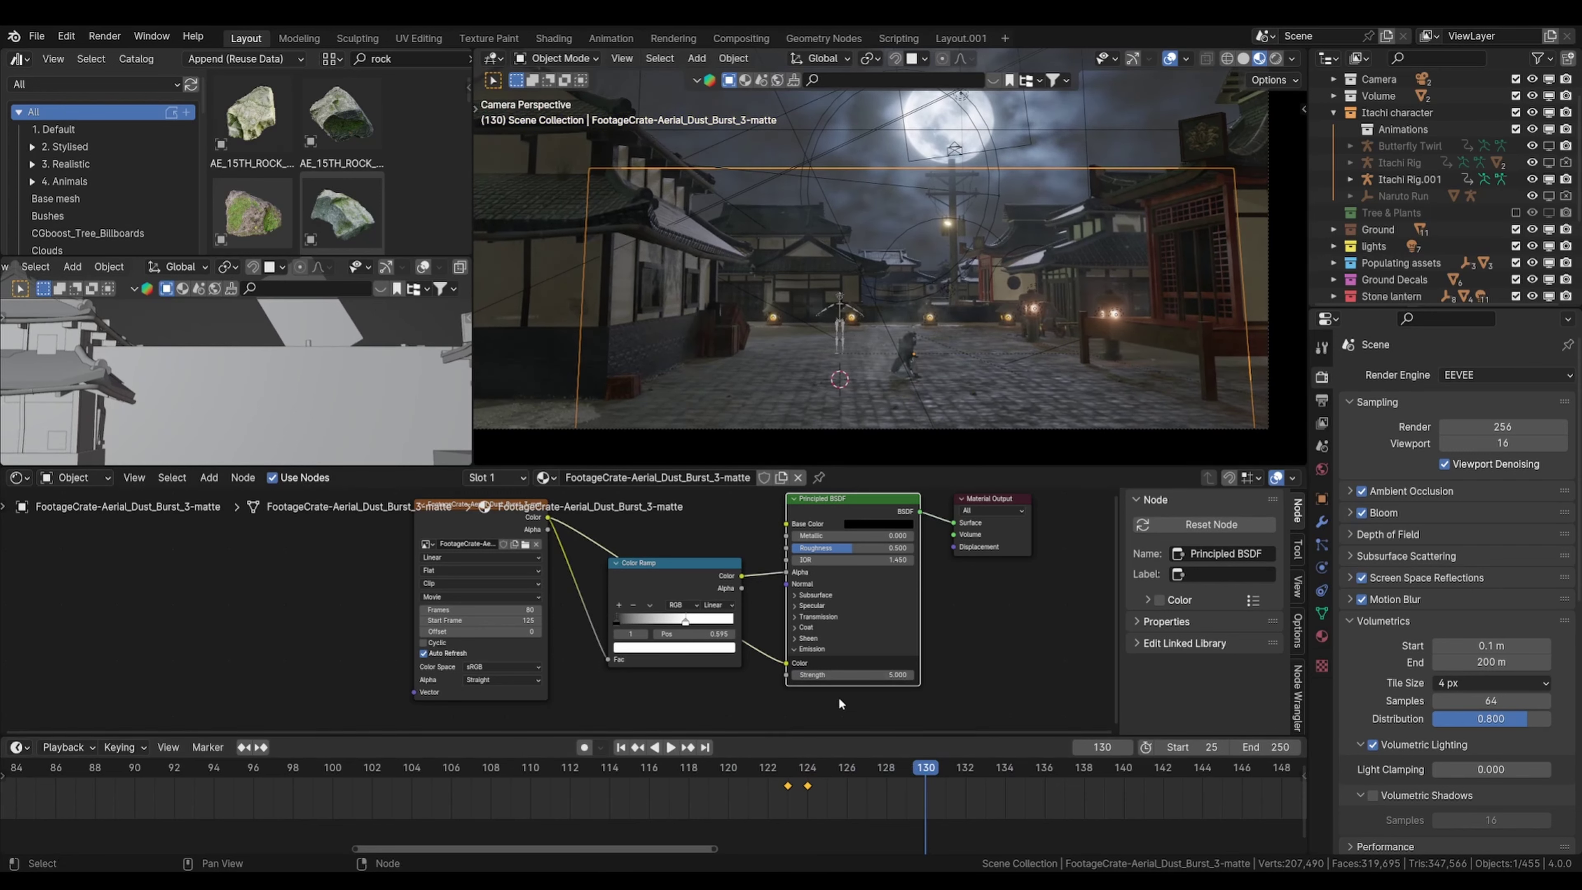
pyautogui.click(770, 768)
pyautogui.press('space')
pyautogui.press('space')
# Step: Switch the camera viewport to Rendered shading and save the file
pyautogui.press('z')
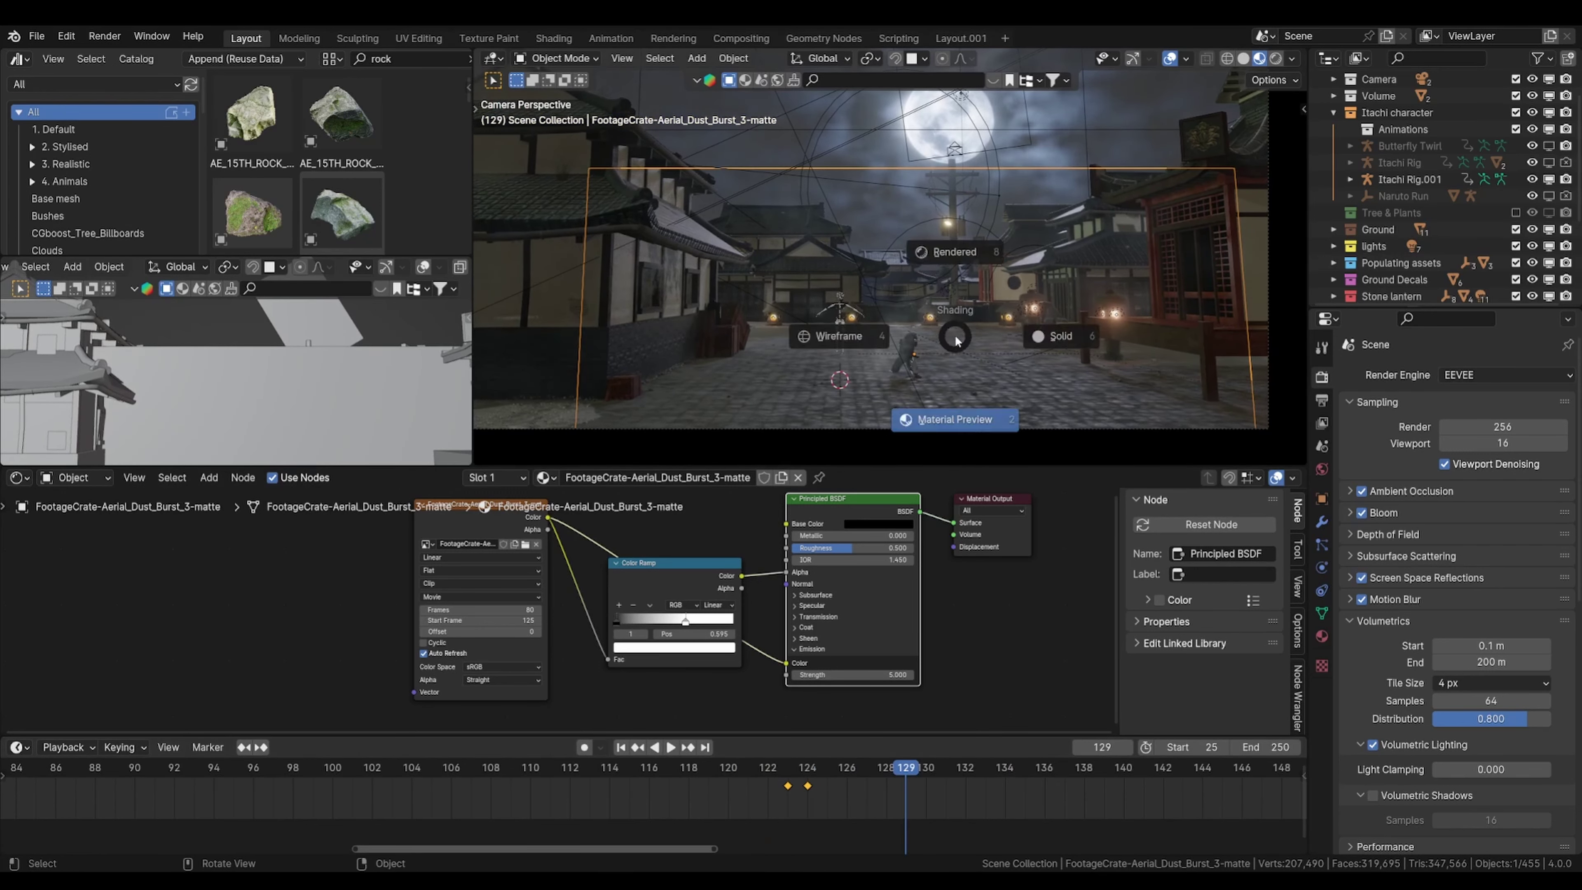
pyautogui.click(975, 247)
pyautogui.hotkey('ctrl', 's')
# Step: Replay the animation from about frame 122 in the rendered view and stop at frame 124 to examine the dust burst
pyautogui.click(769, 769)
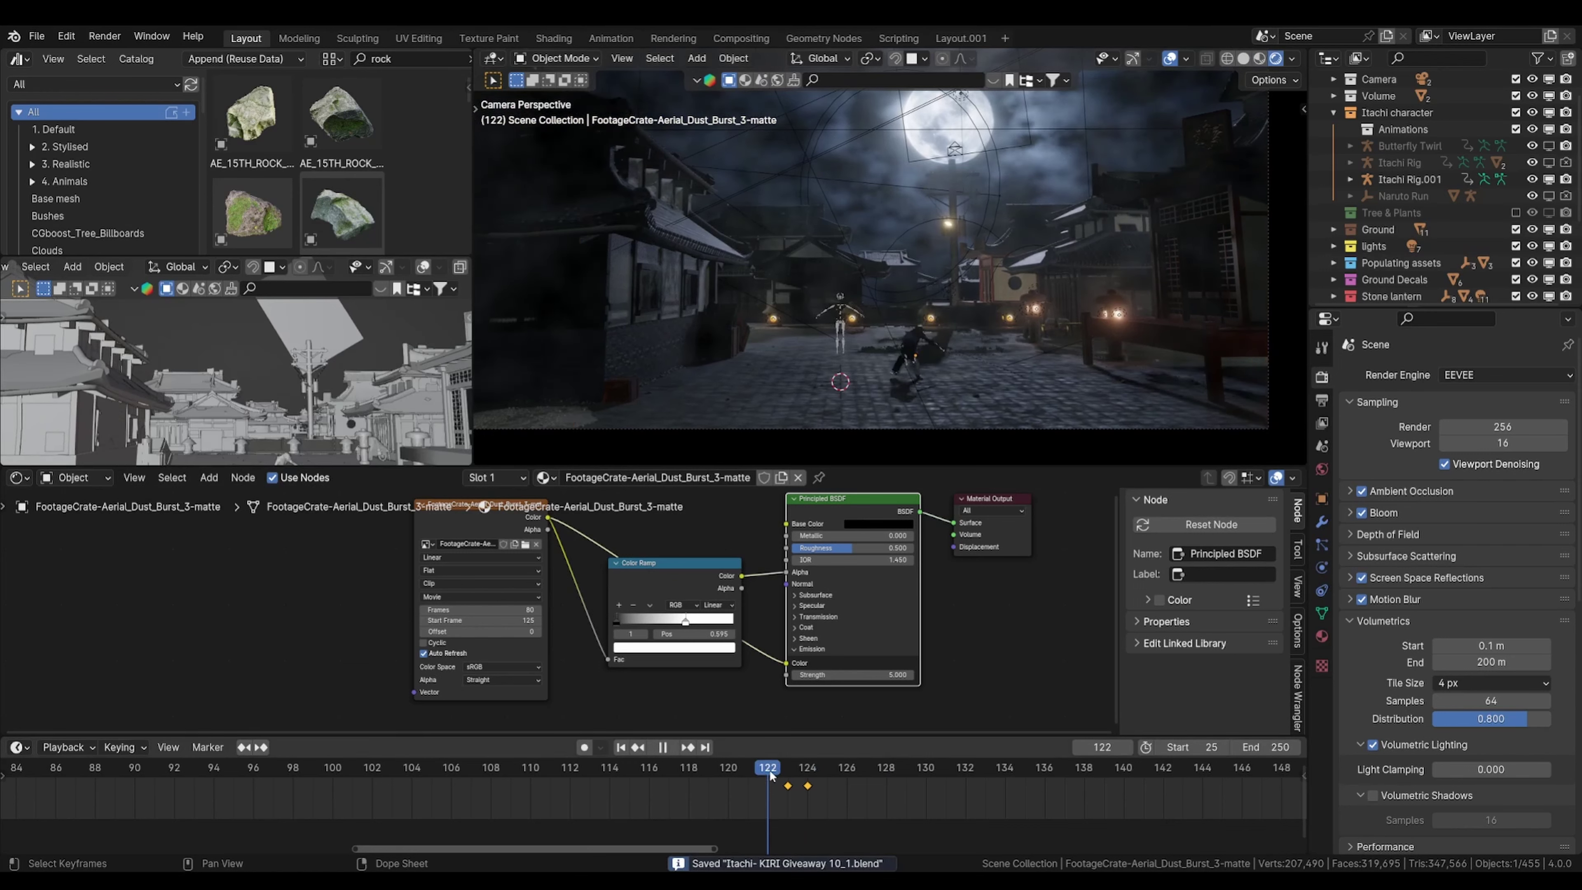
pyautogui.press('space')
pyautogui.press('space')
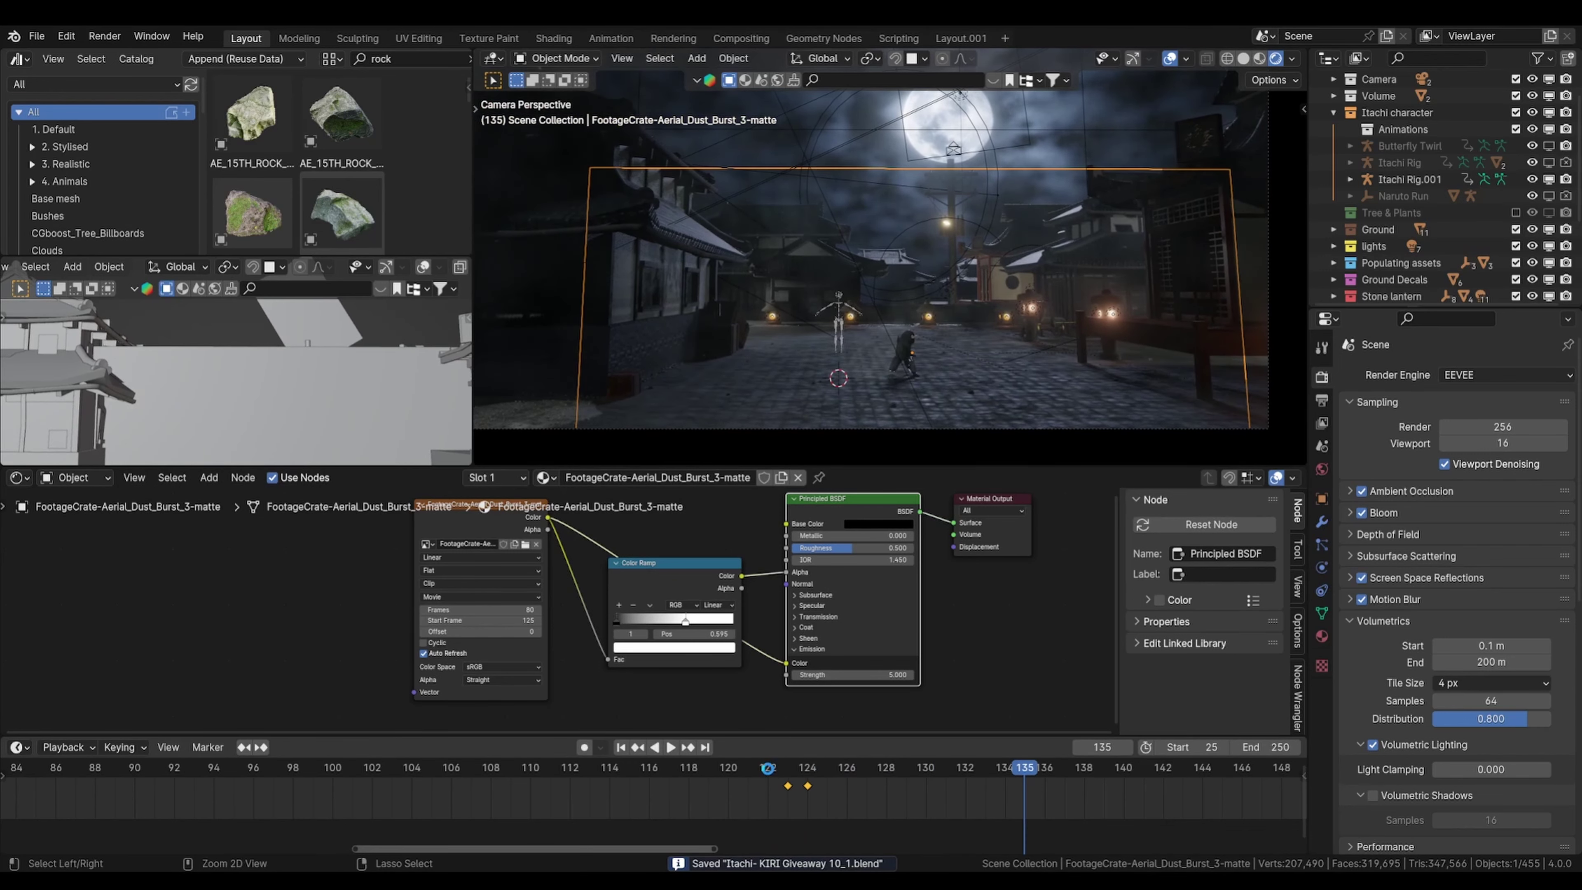
pyautogui.click(762, 770)
pyautogui.press('space')
pyautogui.press('space')
pyautogui.click(765, 770)
pyautogui.press('space')
pyautogui.press('space')
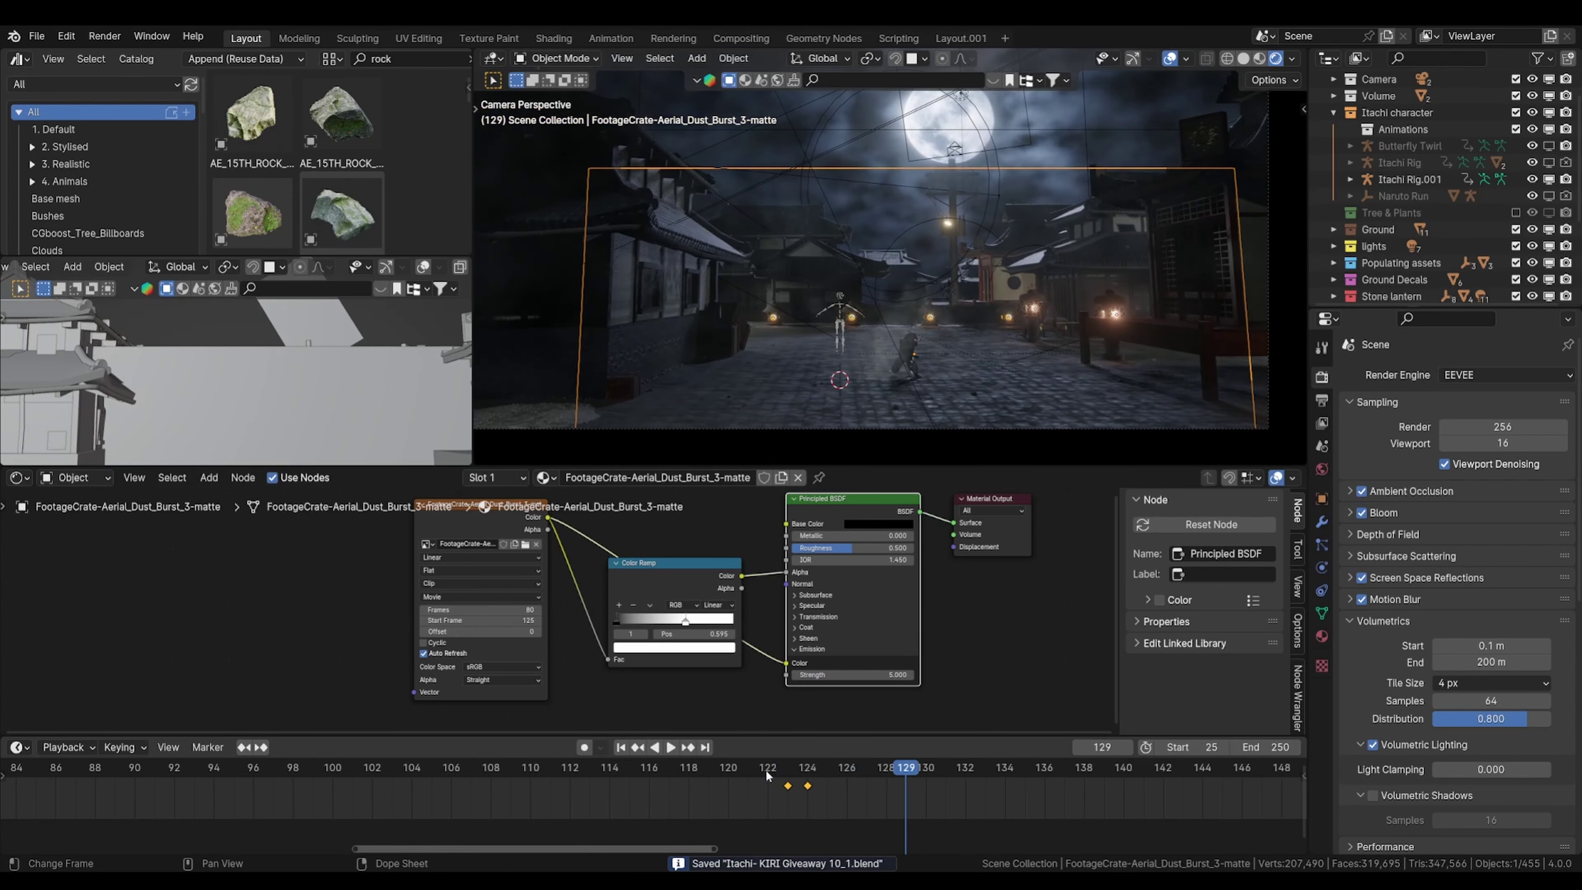
pyautogui.click(770, 769)
pyautogui.press('space')
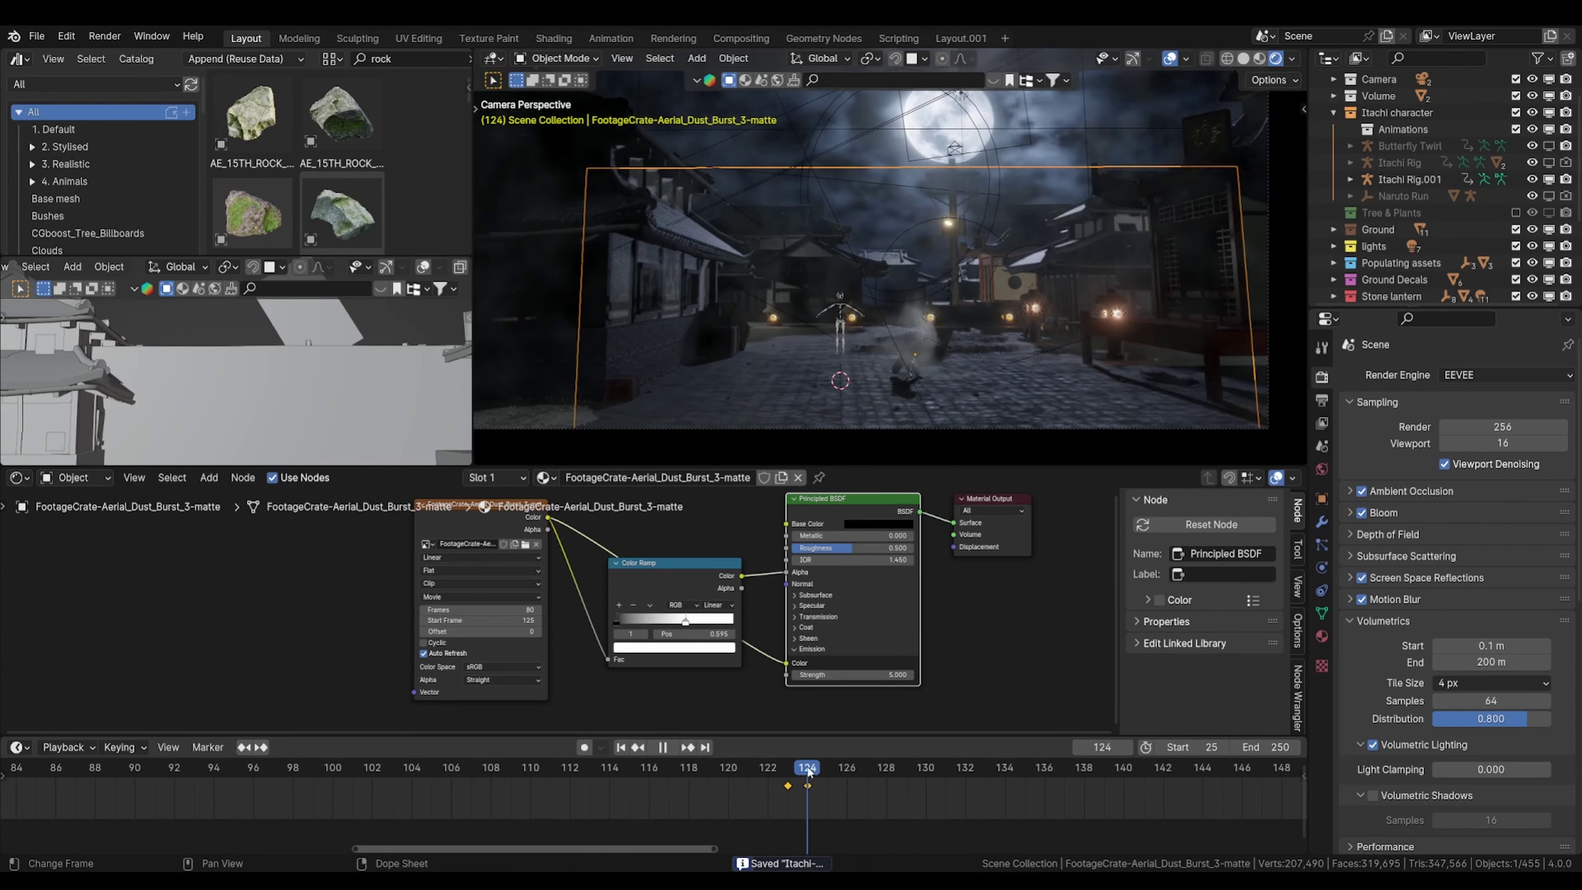
pyautogui.press('space')
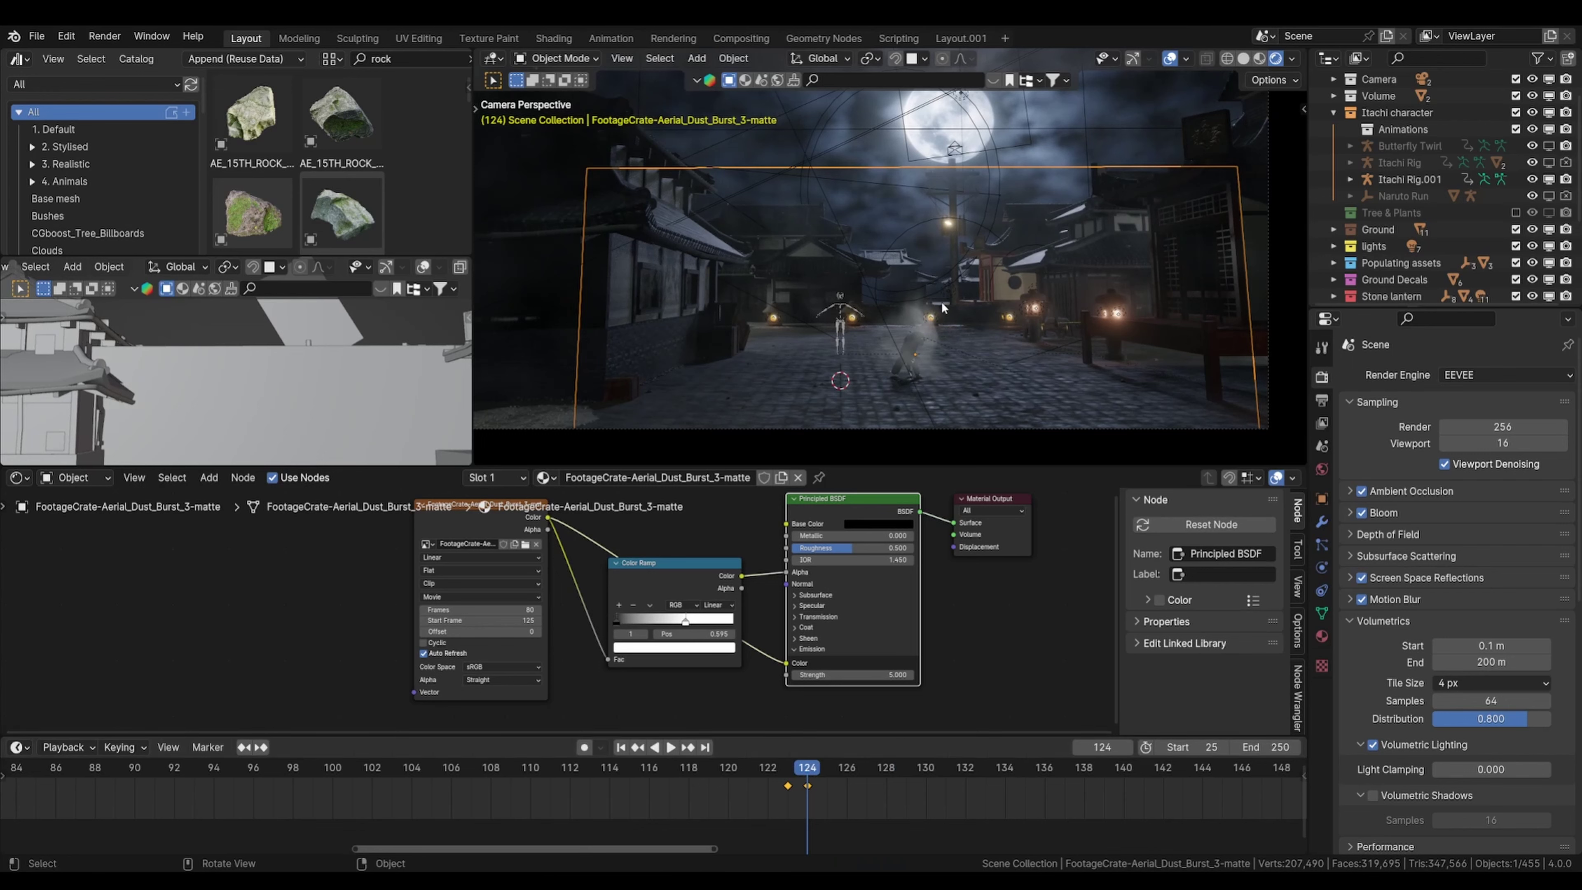
# Step: Save the file and inspect the child objects of Itachi Rig.001 in the Itachi character collection
pyautogui.click(1383, 177)
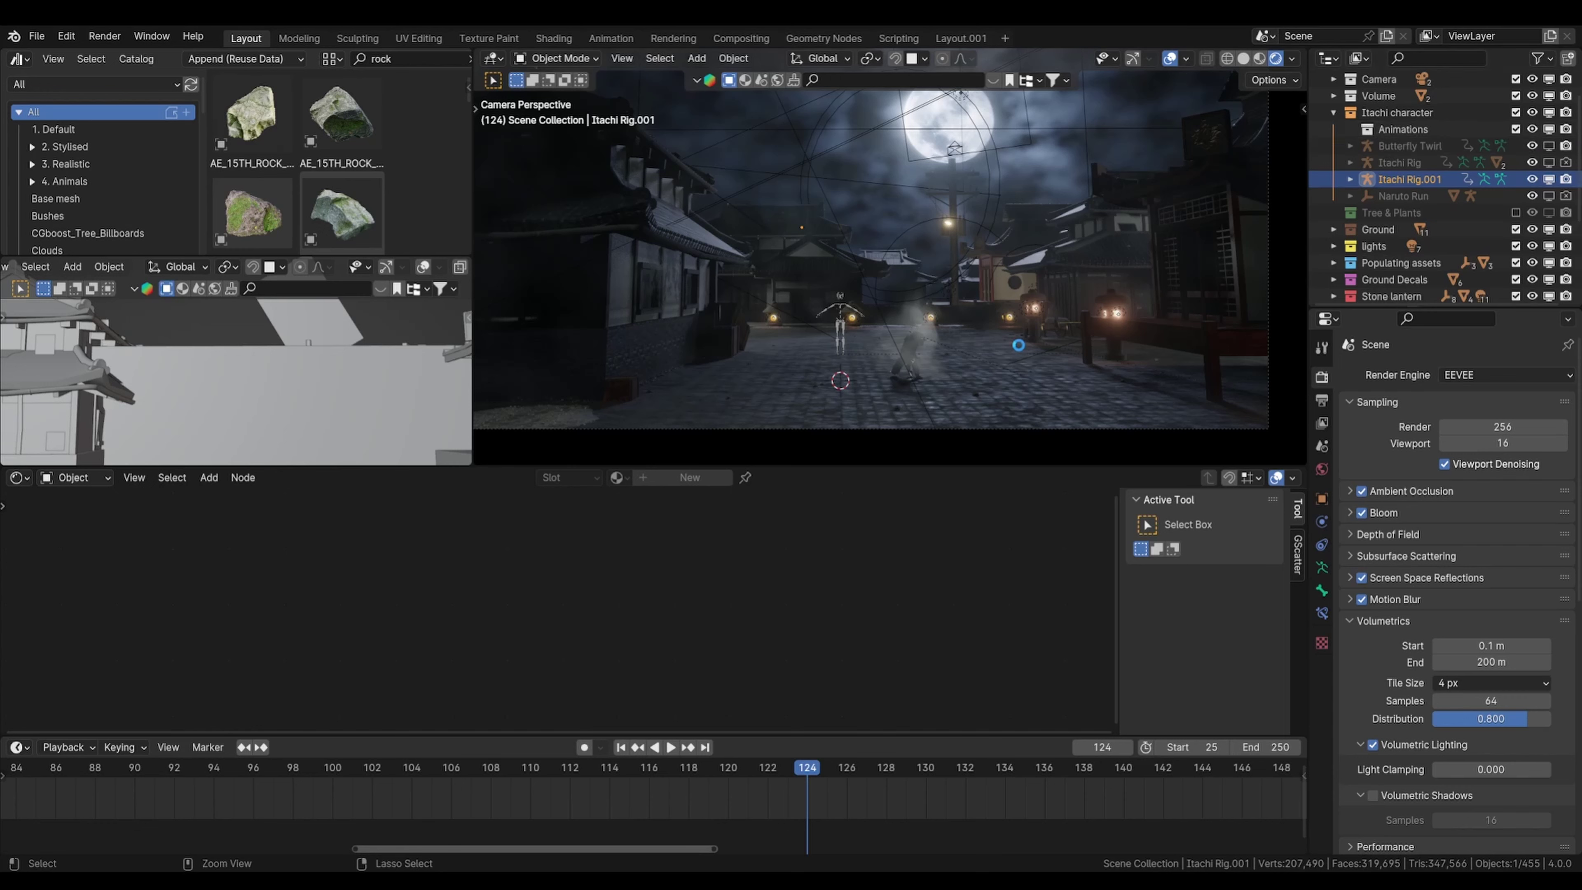
pyautogui.hotkey('ctrl', 's')
pyautogui.click(1351, 179)
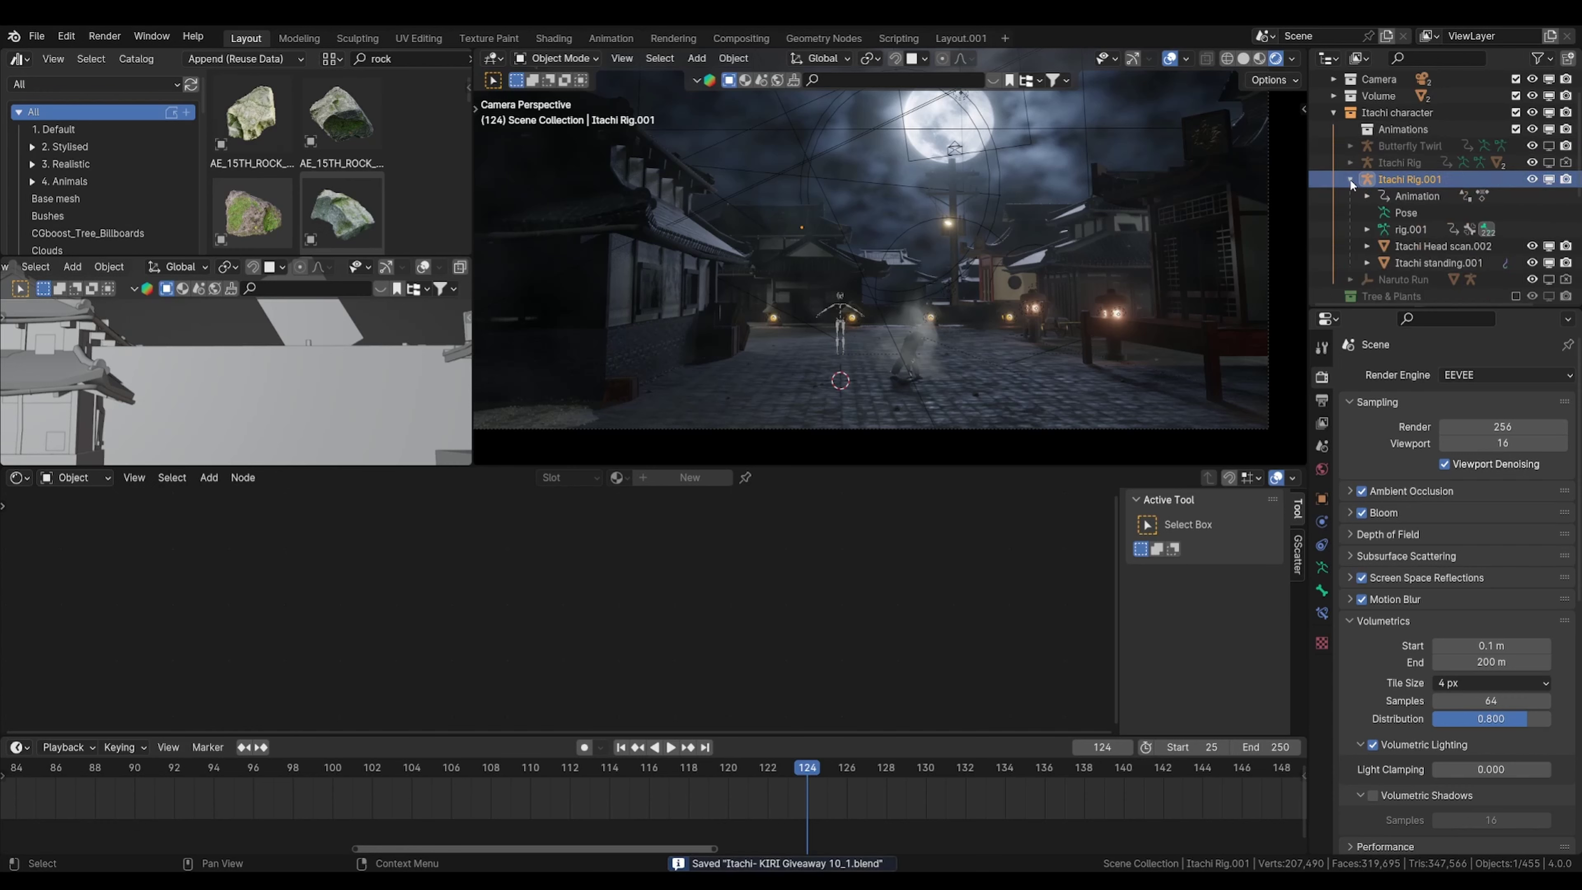
pyautogui.click(1350, 180)
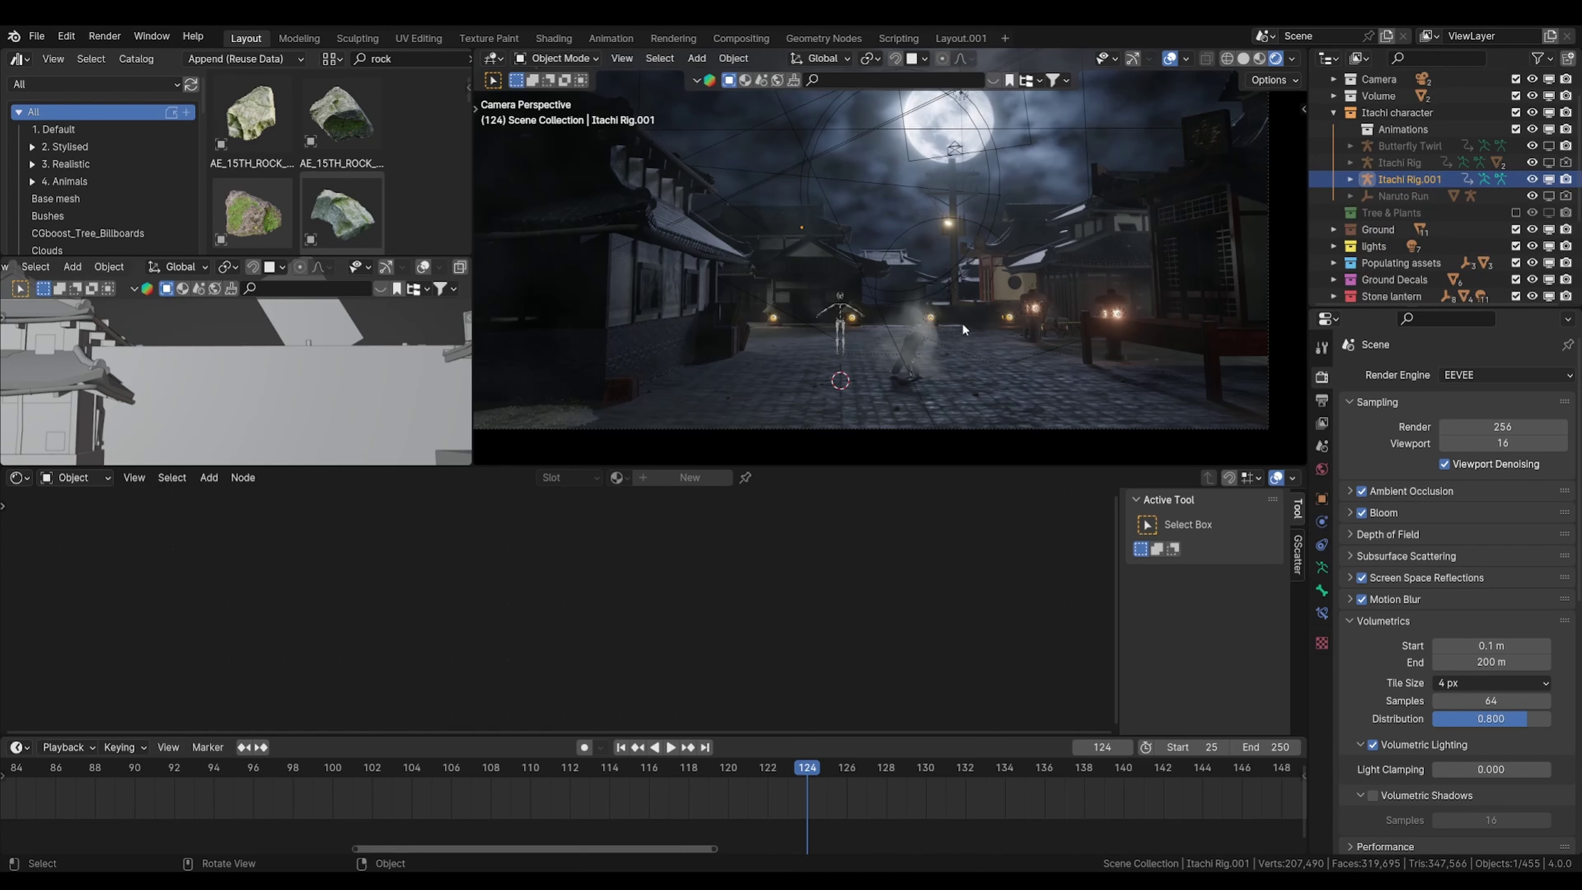
# Step: Move the dust burst plane to a new collection named "Smoke and fire"
pyautogui.click(901, 328)
pyautogui.press('m')
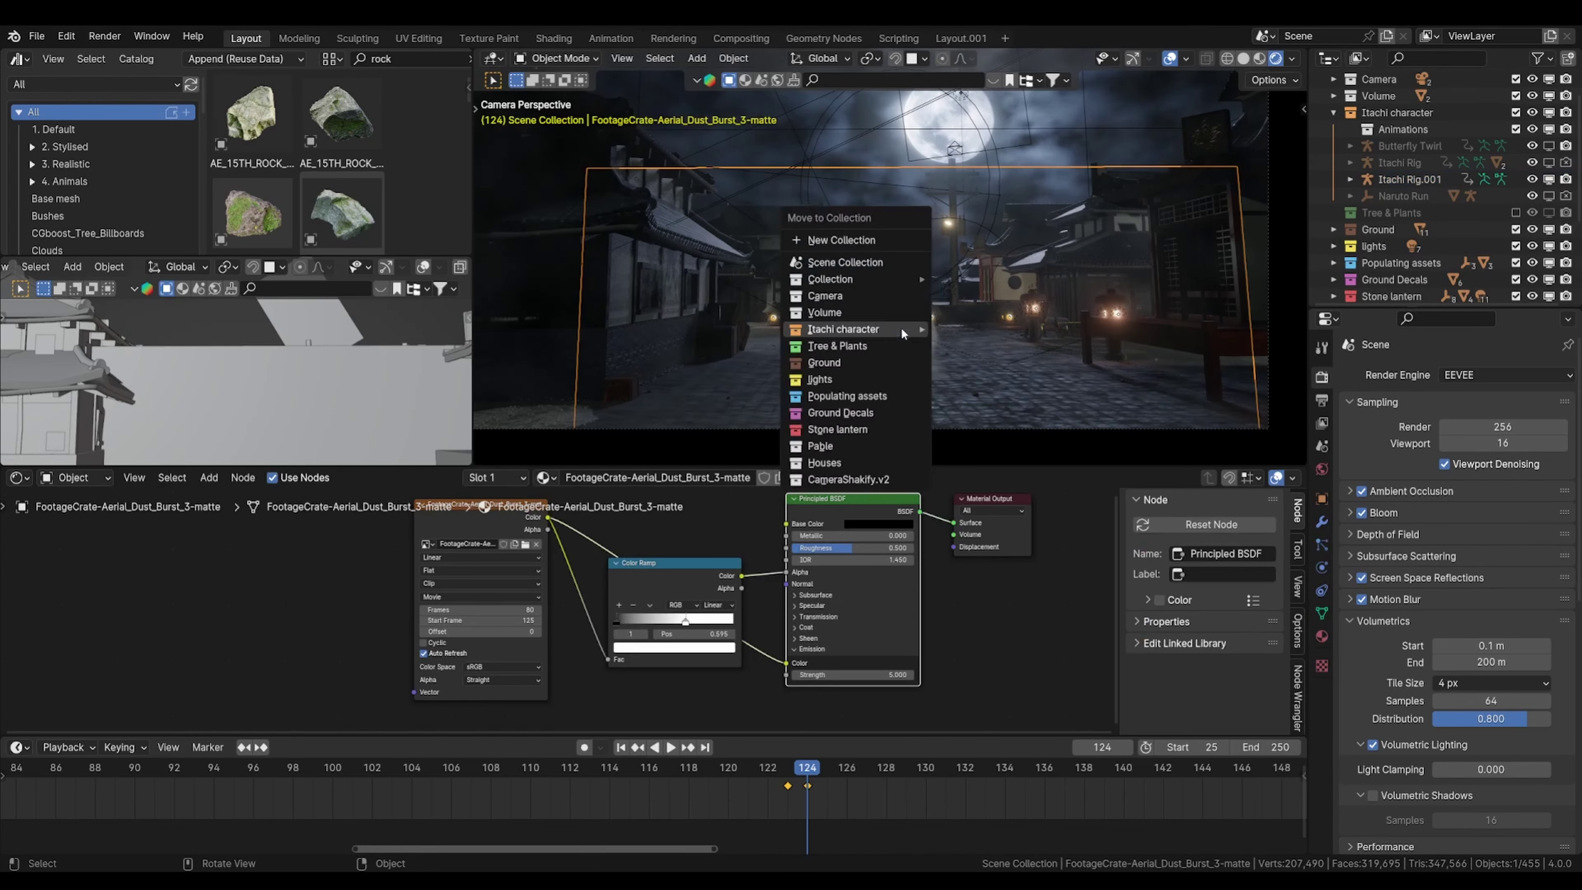
pyautogui.click(885, 241)
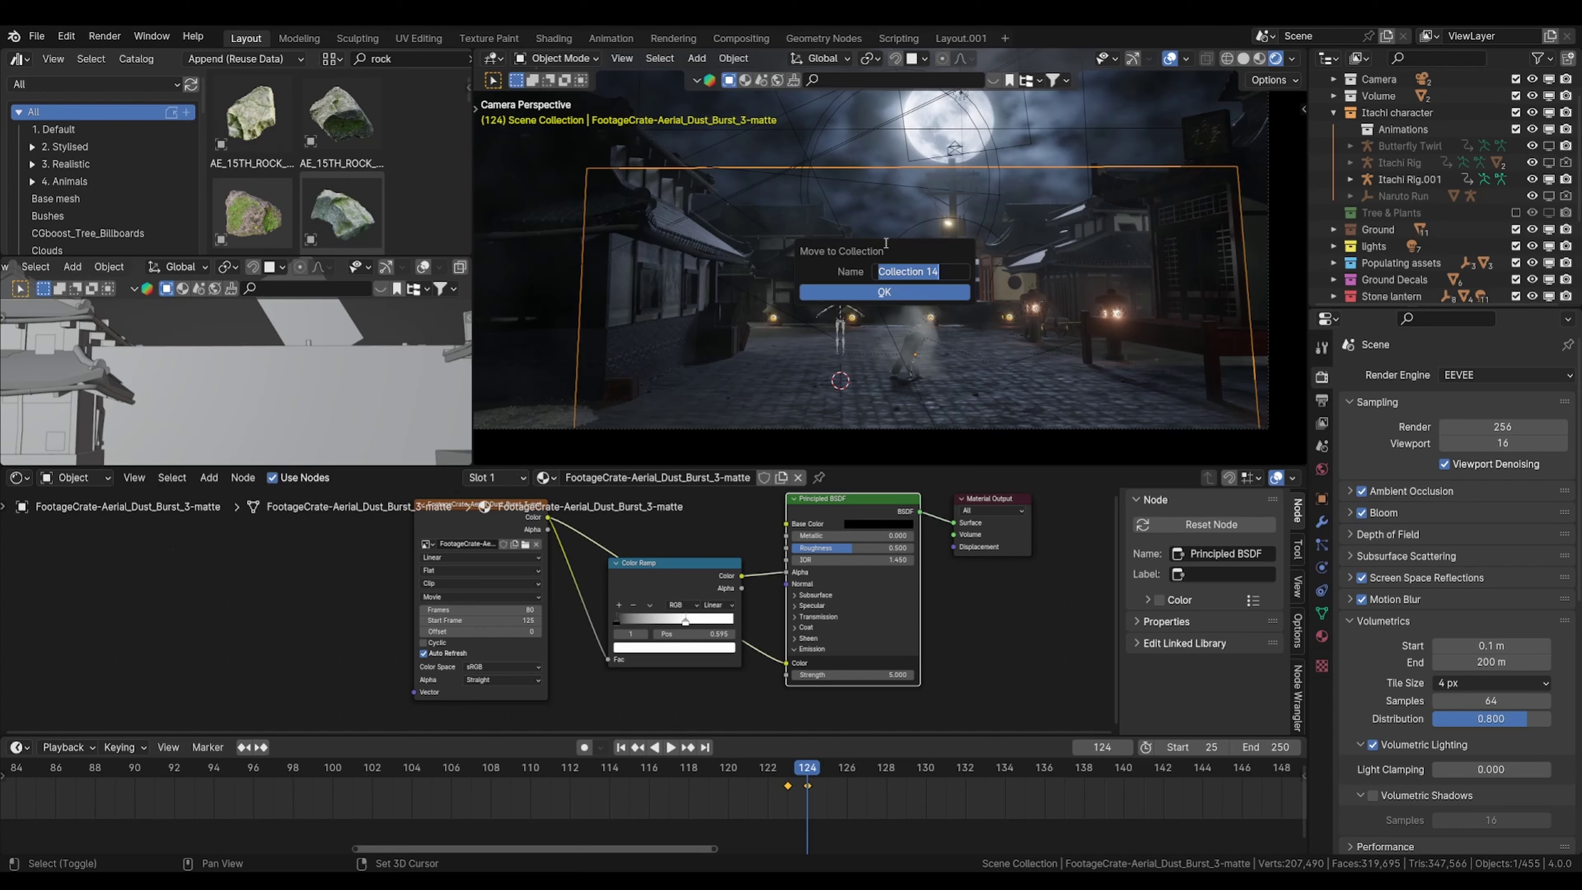
pyautogui.write('Smoke and fire')
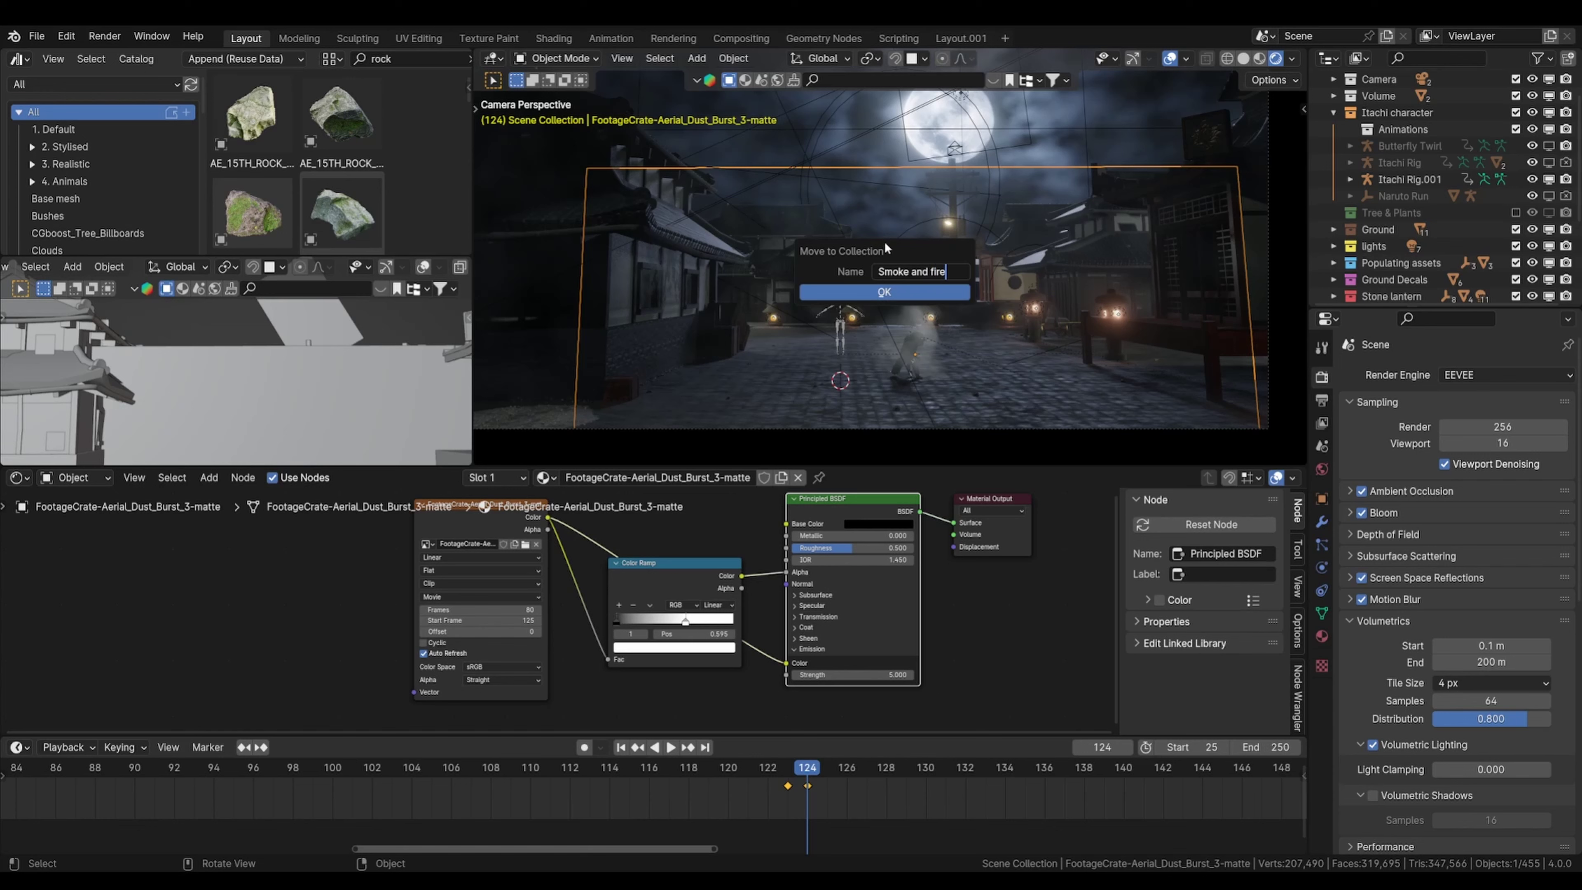
pyautogui.press('Return')
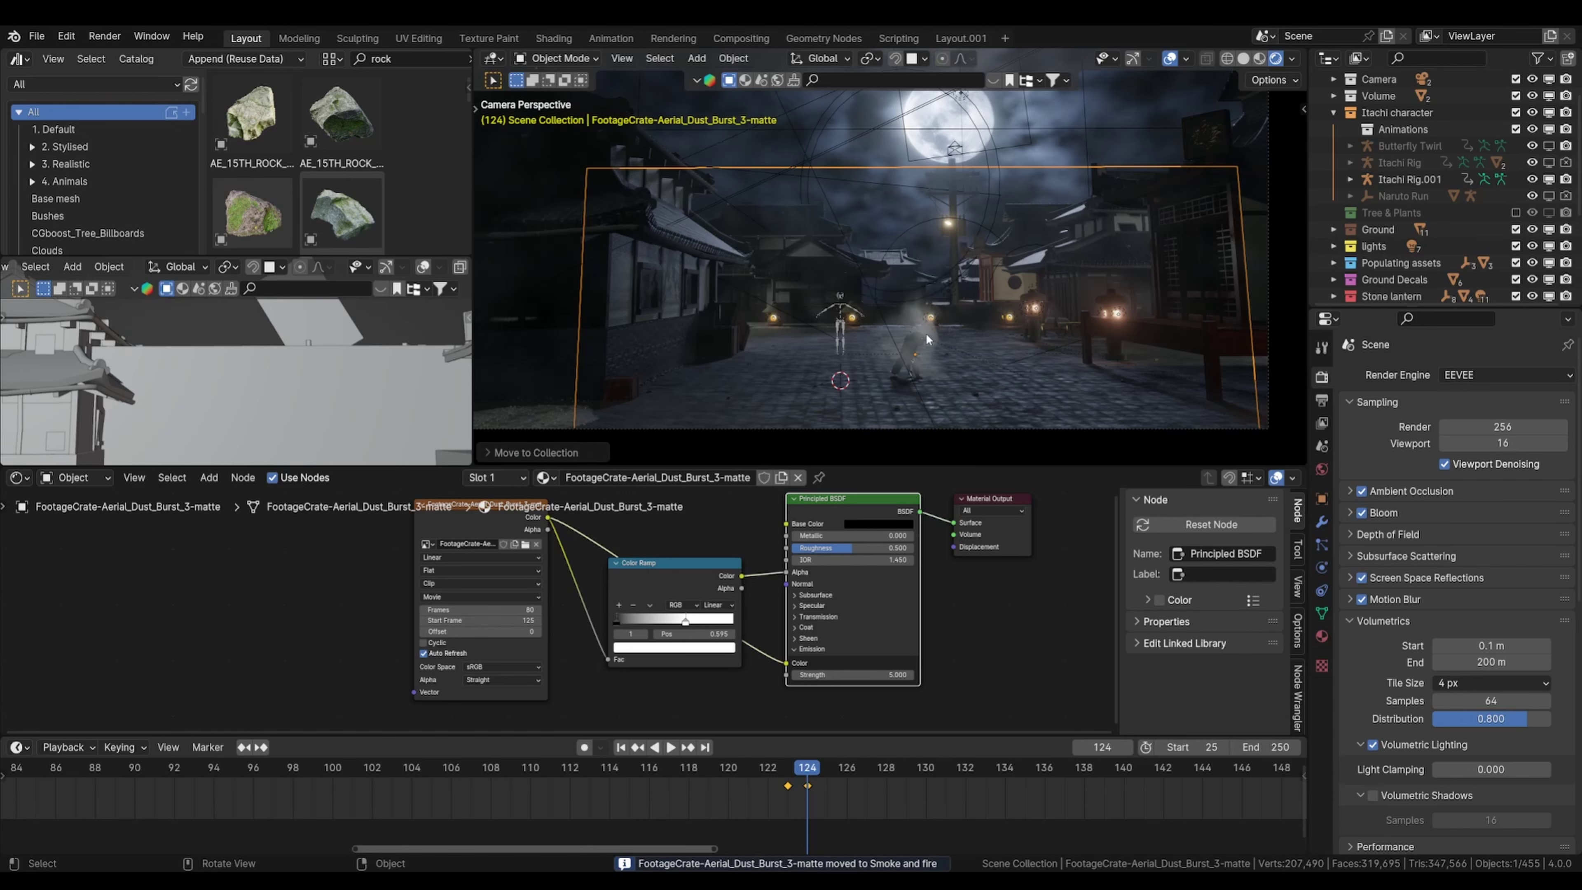
# Step: Select the crouching character's Armature.001 with its whole hierarchy and move it to the Itachi character collection
pyautogui.scroll(3, 926, 333)
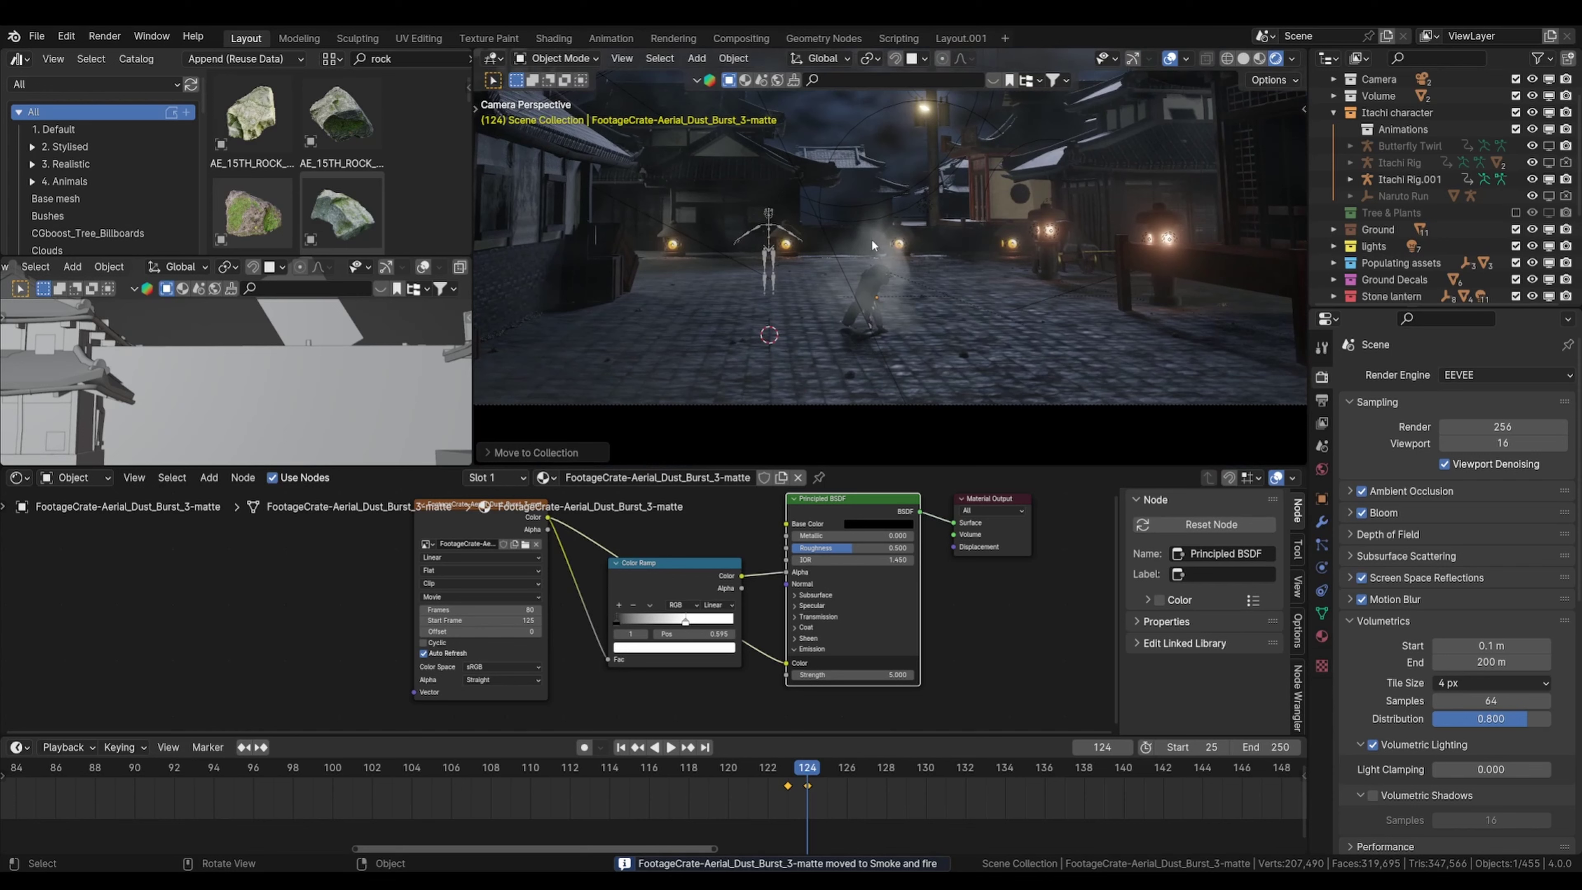
pyautogui.click(874, 310)
pyautogui.click(872, 310)
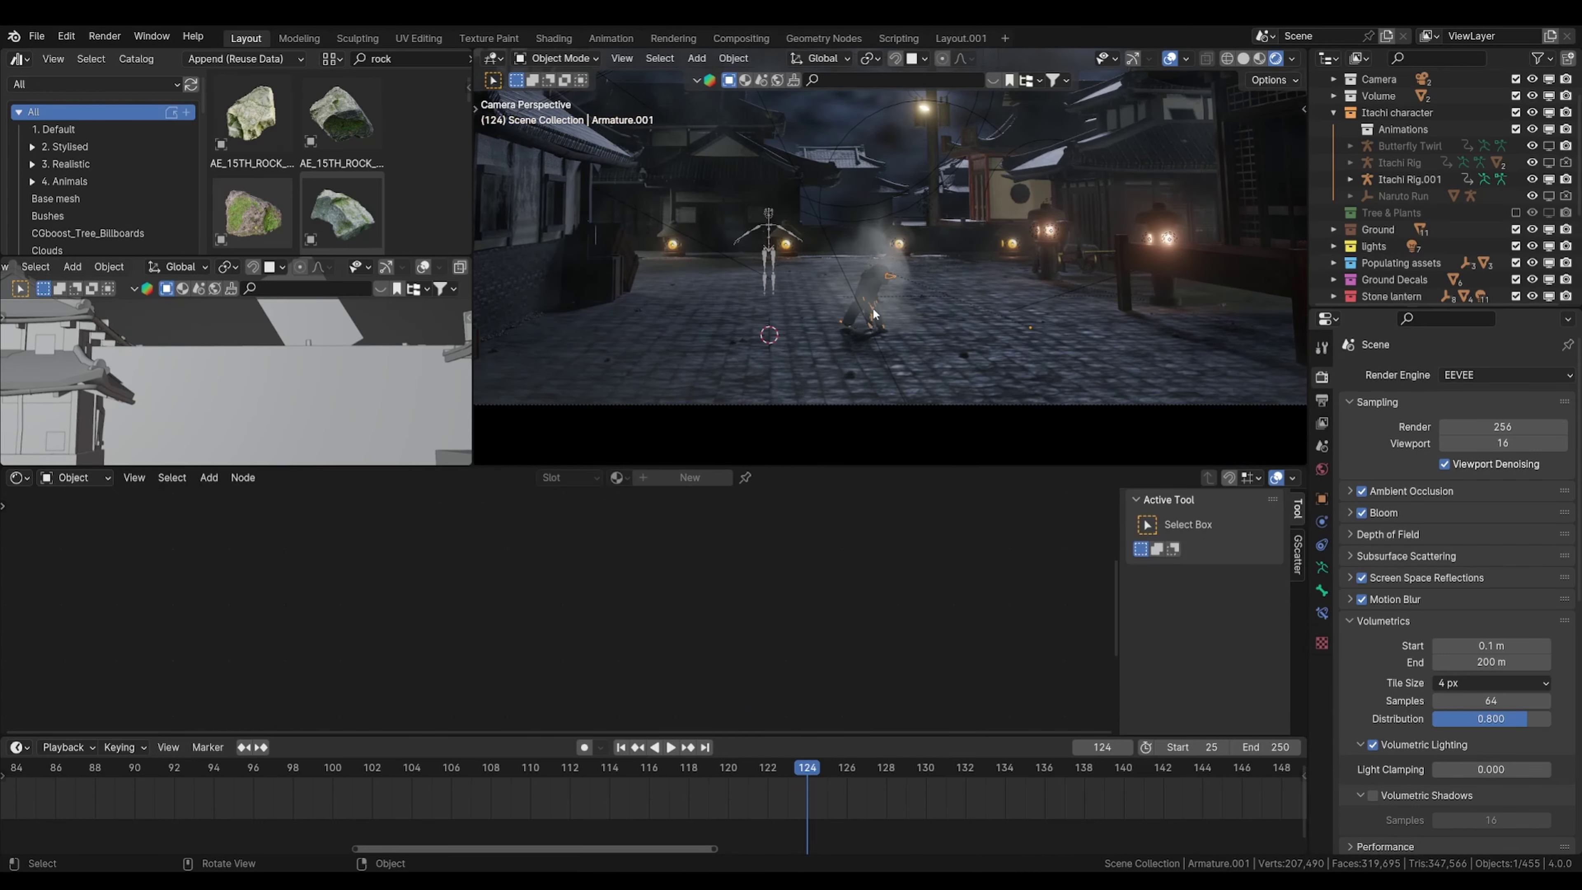
pyautogui.scroll(-5, 1391, 192)
pyautogui.rightClick(1395, 239)
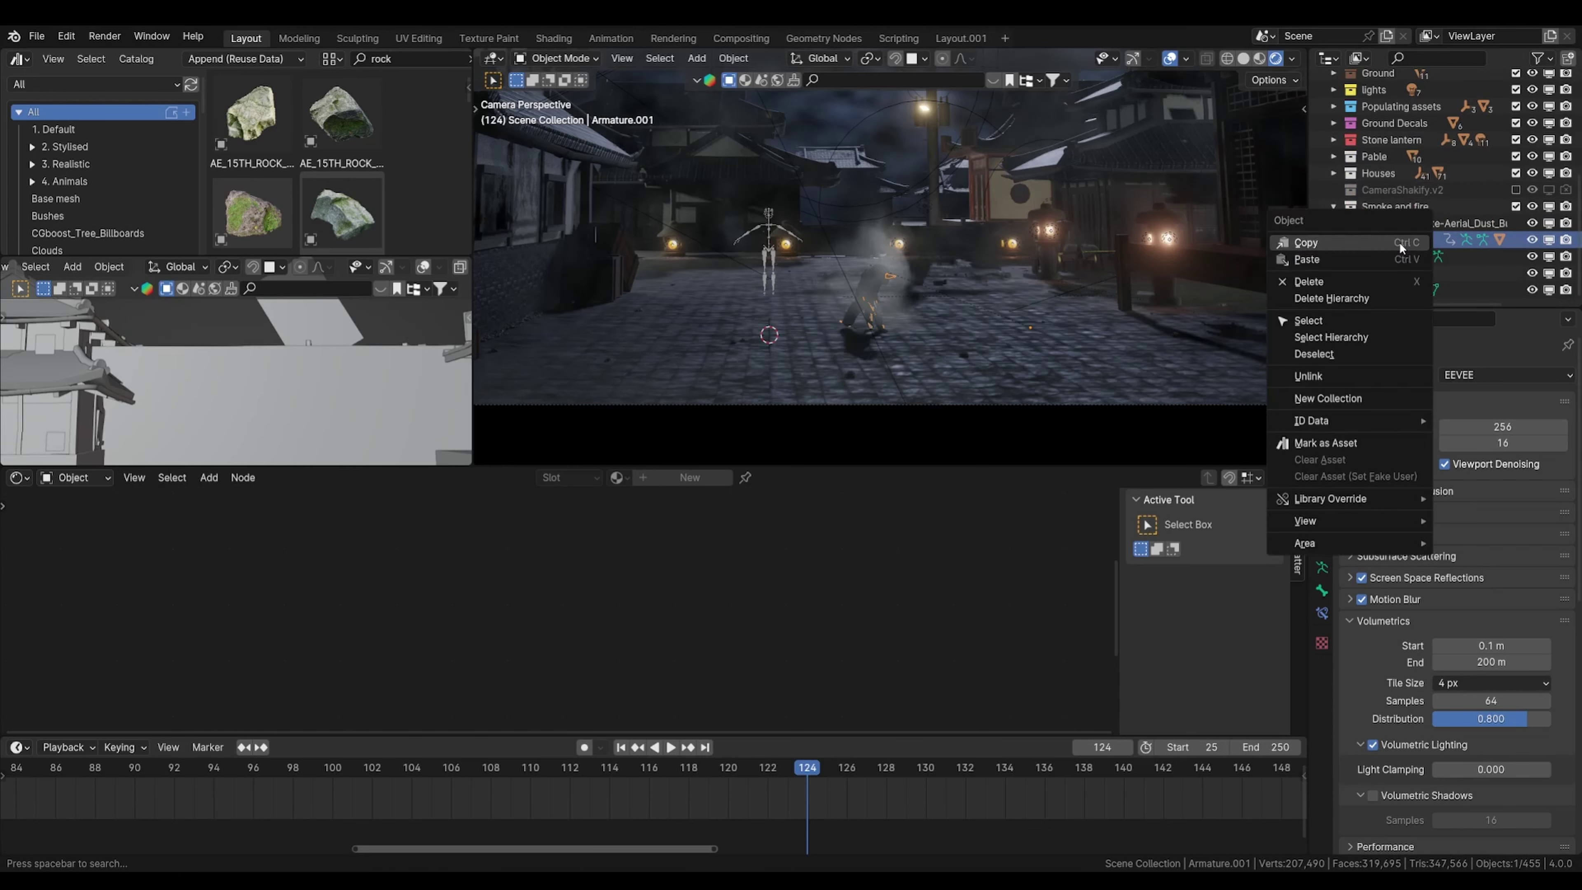
pyautogui.click(1389, 340)
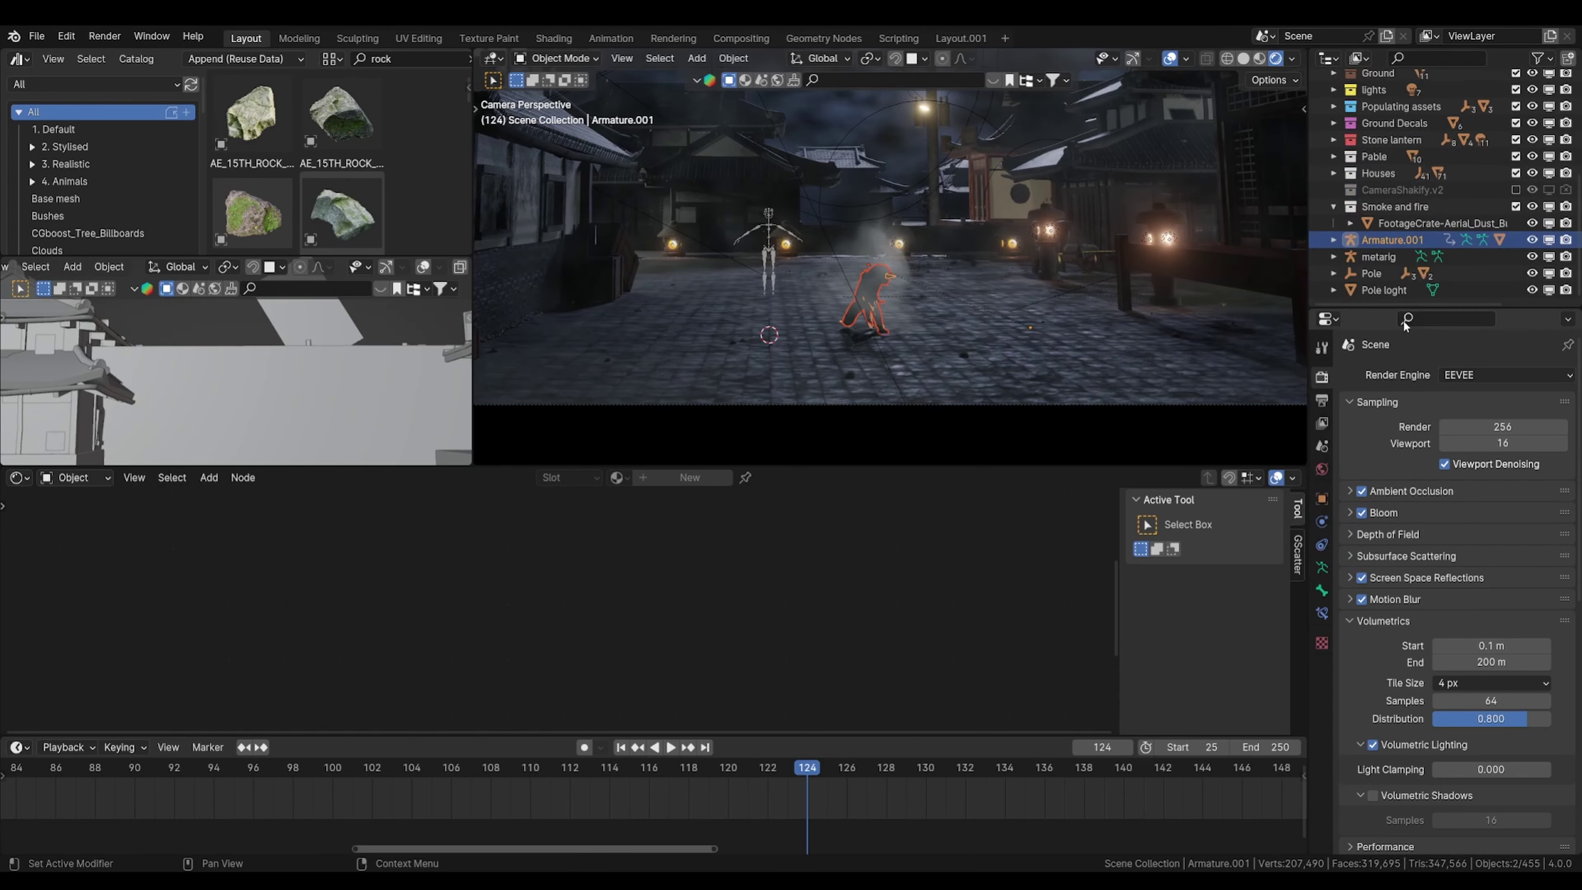
pyautogui.press('m')
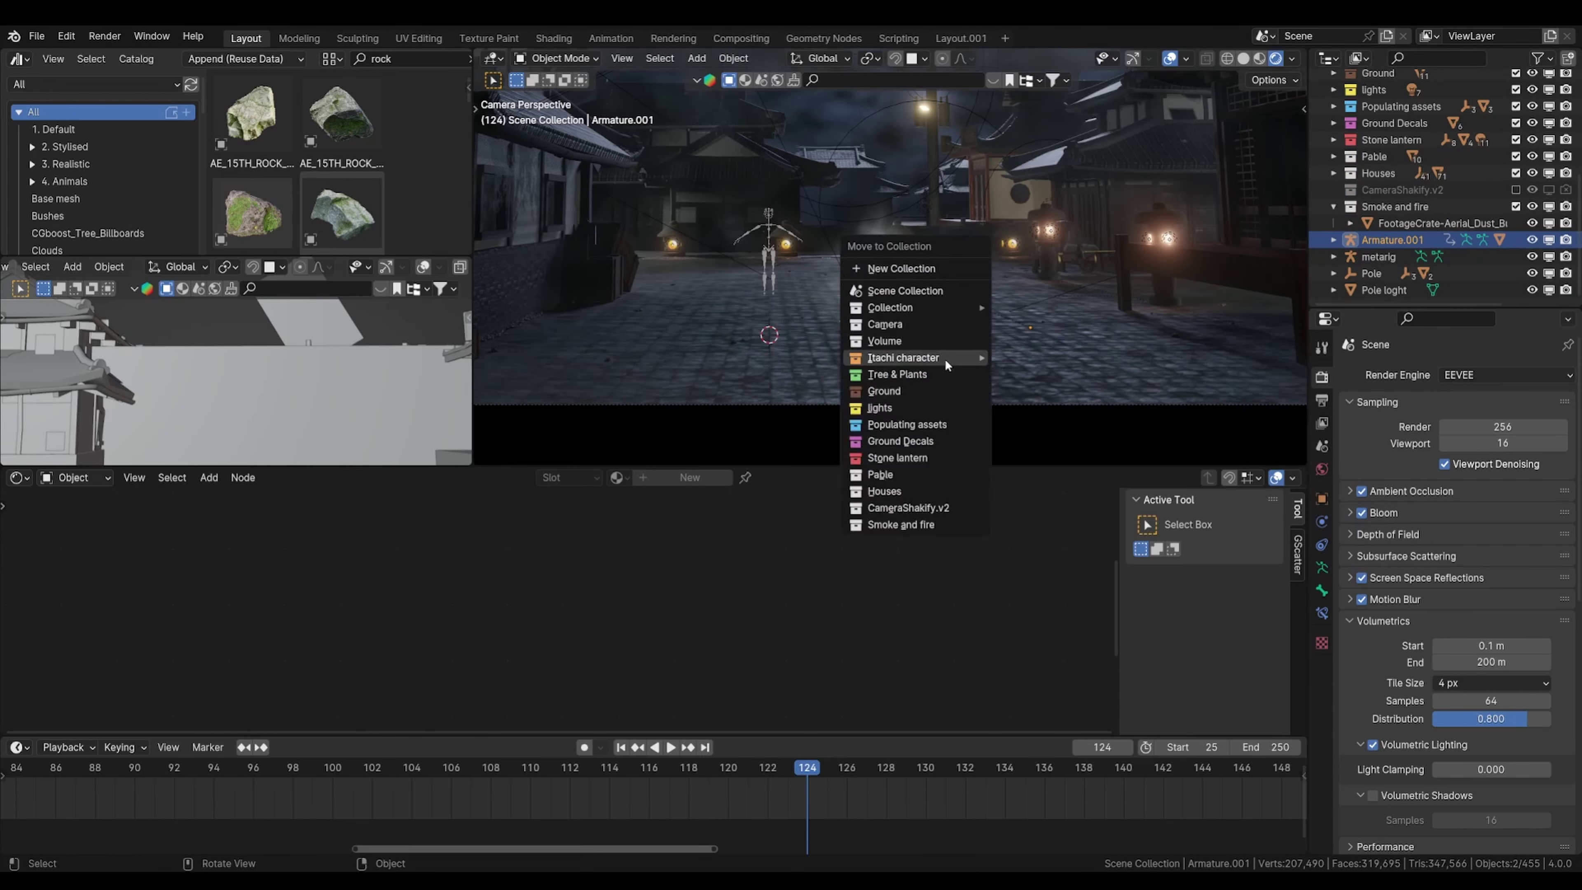
pyautogui.moveTo(944, 359)
pyautogui.click(1053, 379)
pyautogui.scroll(5, 1401, 136)
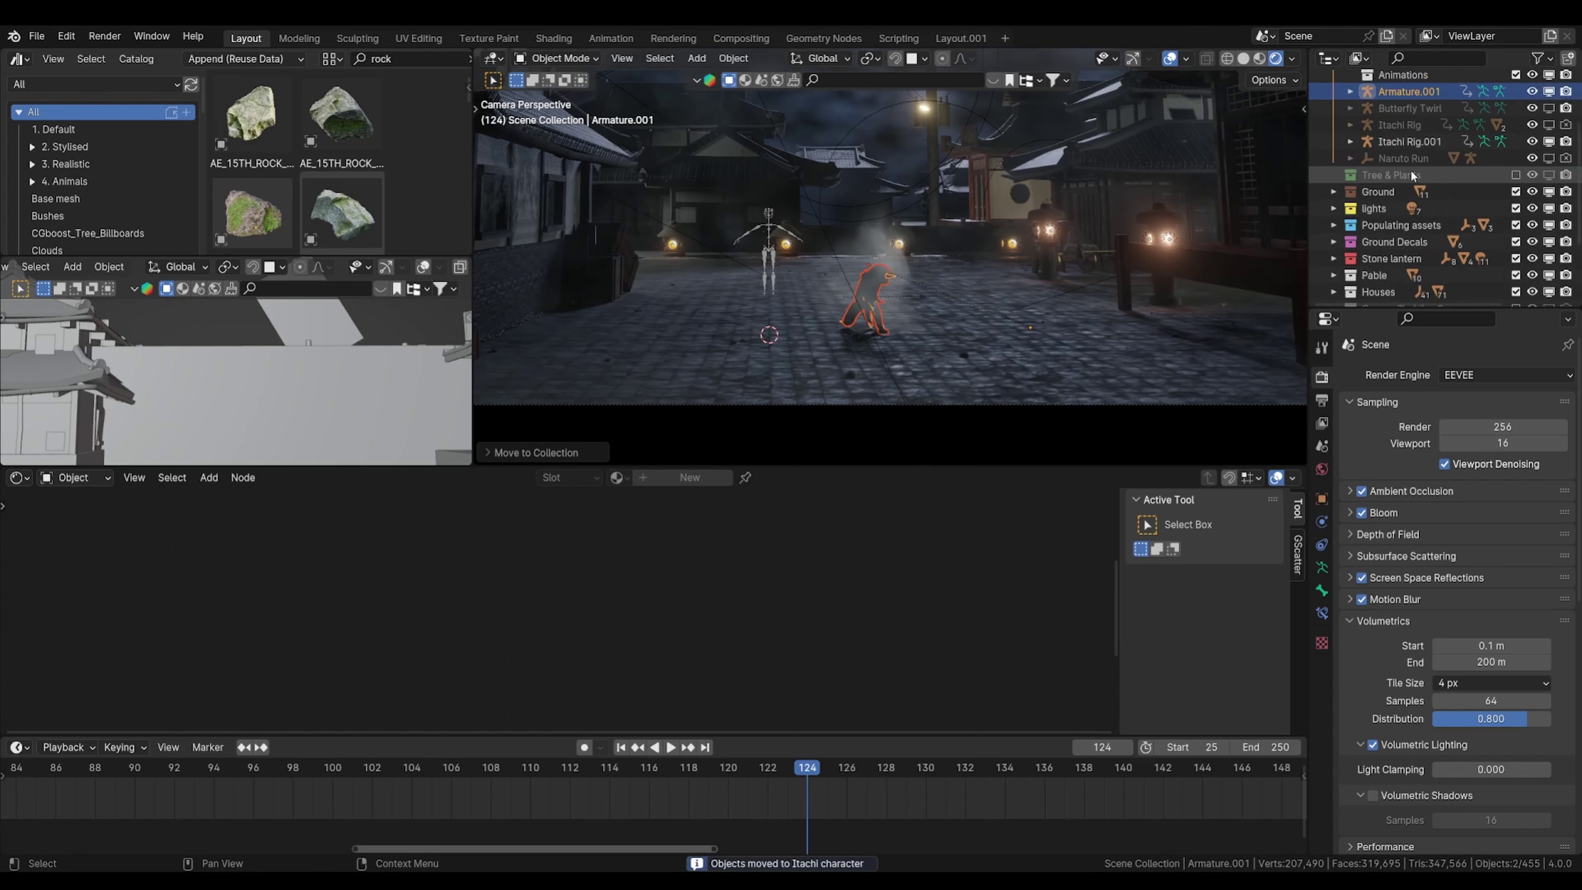
# Step: Rename Armature.001 in the Itachi character collection as "Butterfly twirl and hit"
pyautogui.doubleClick(1406, 126)
pyautogui.scroll(3, 1406, 126)
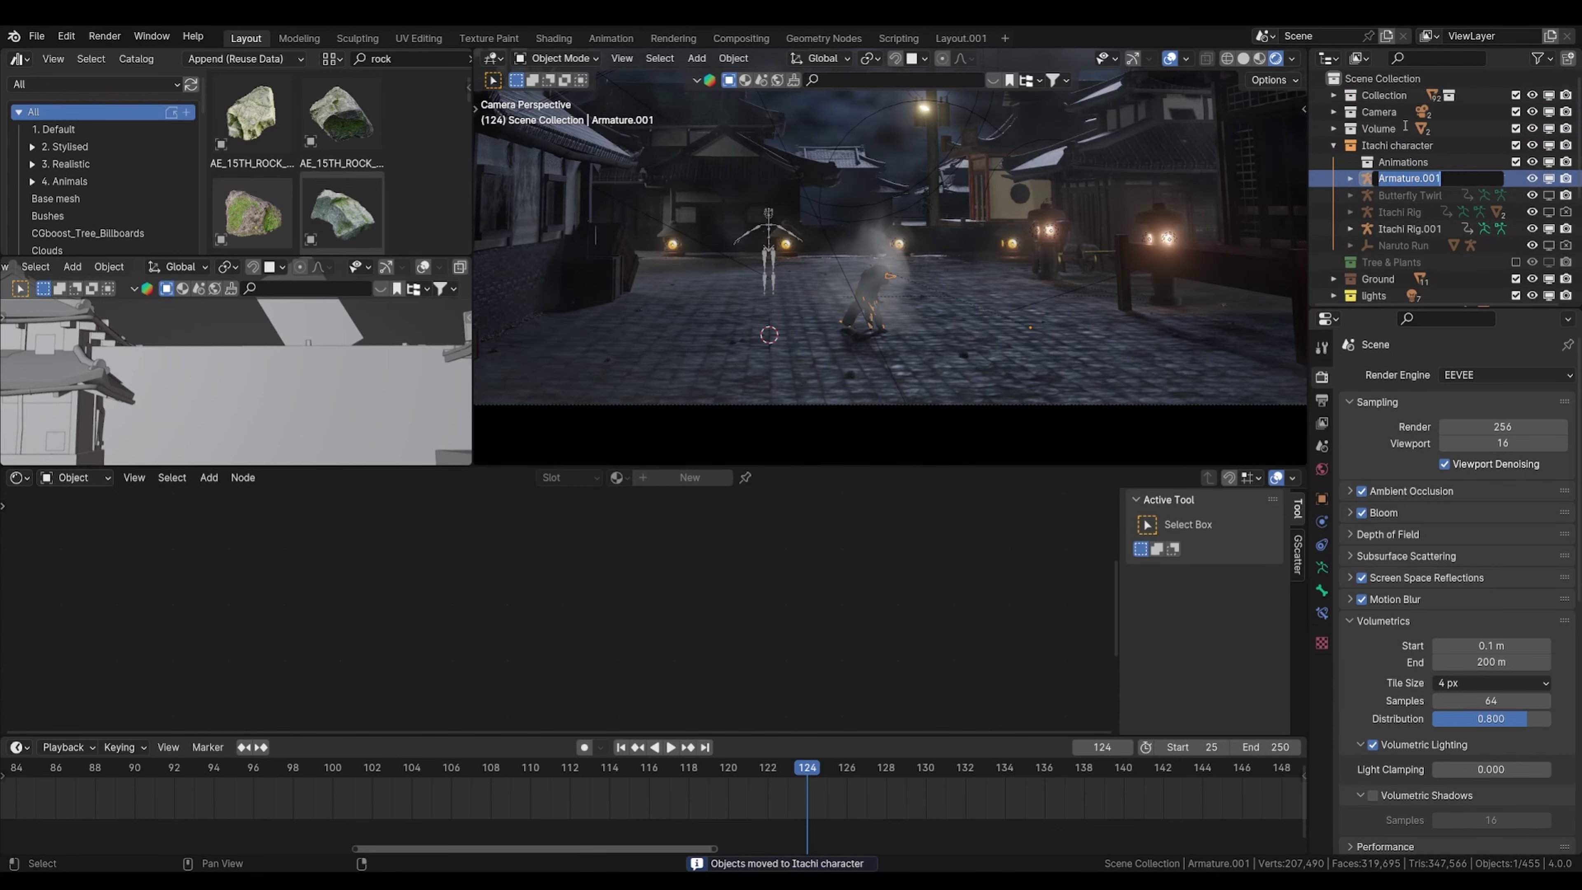
pyautogui.write('Butterfl')
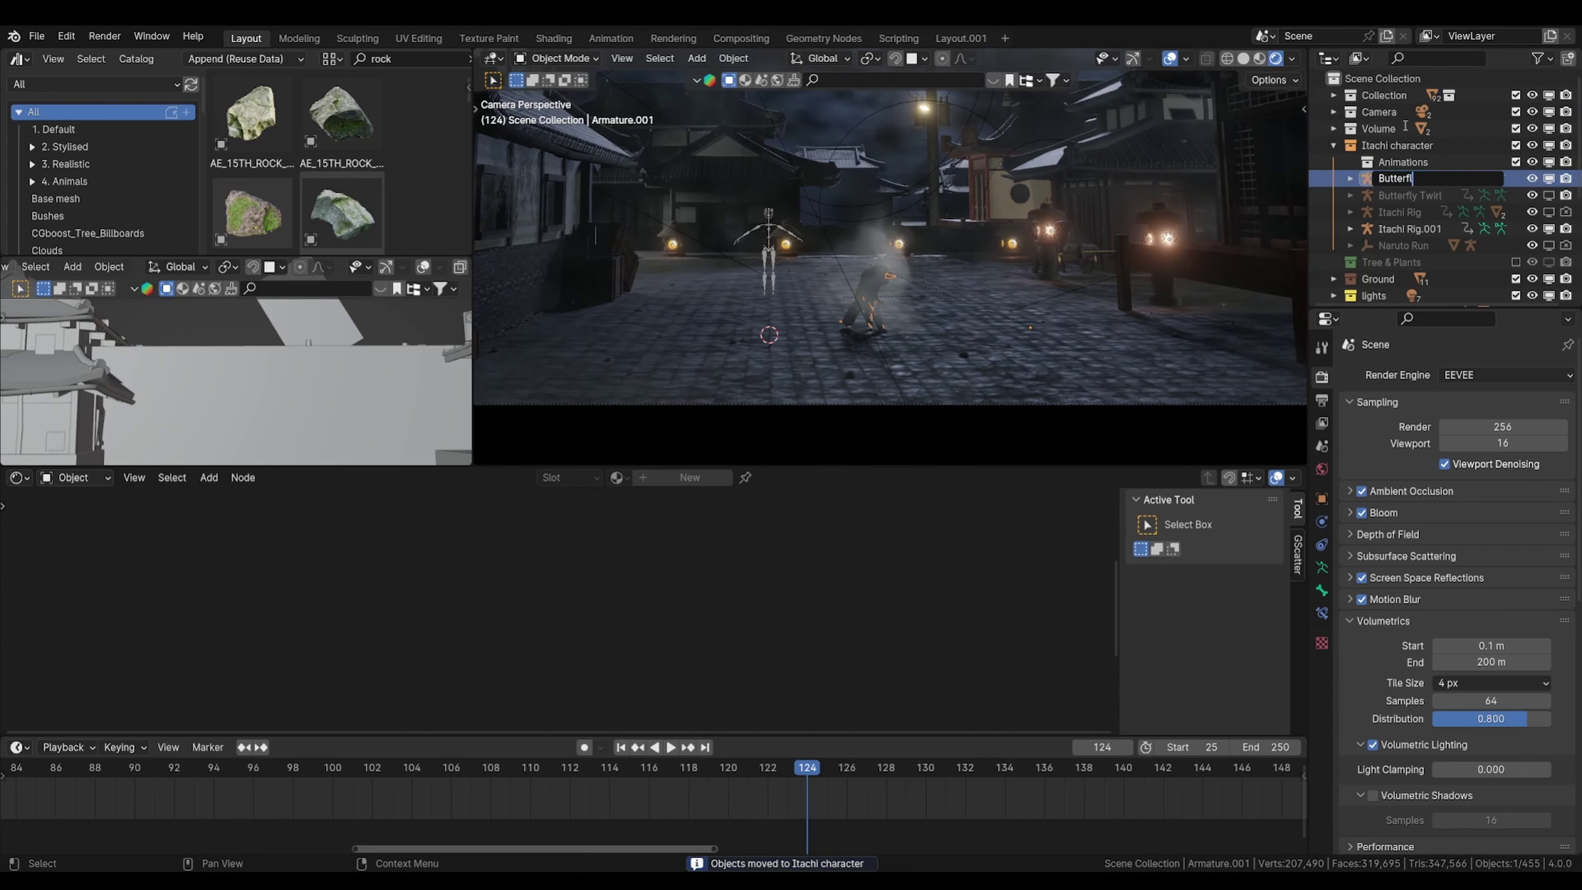
pyautogui.write('y')
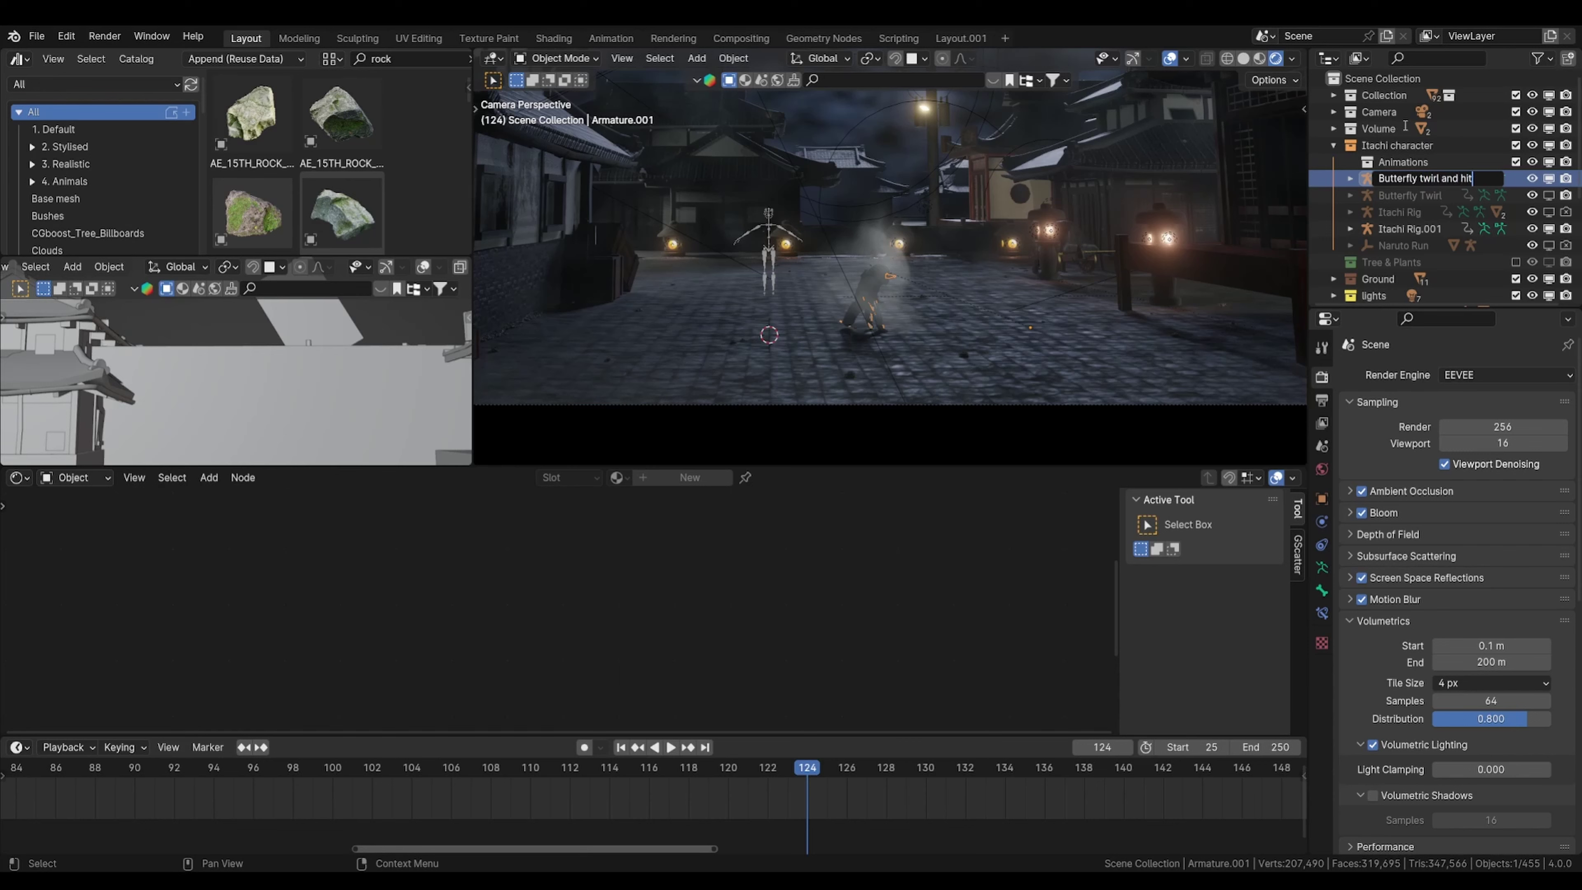
pyautogui.write('twirl and hit')
pyautogui.press('Return')
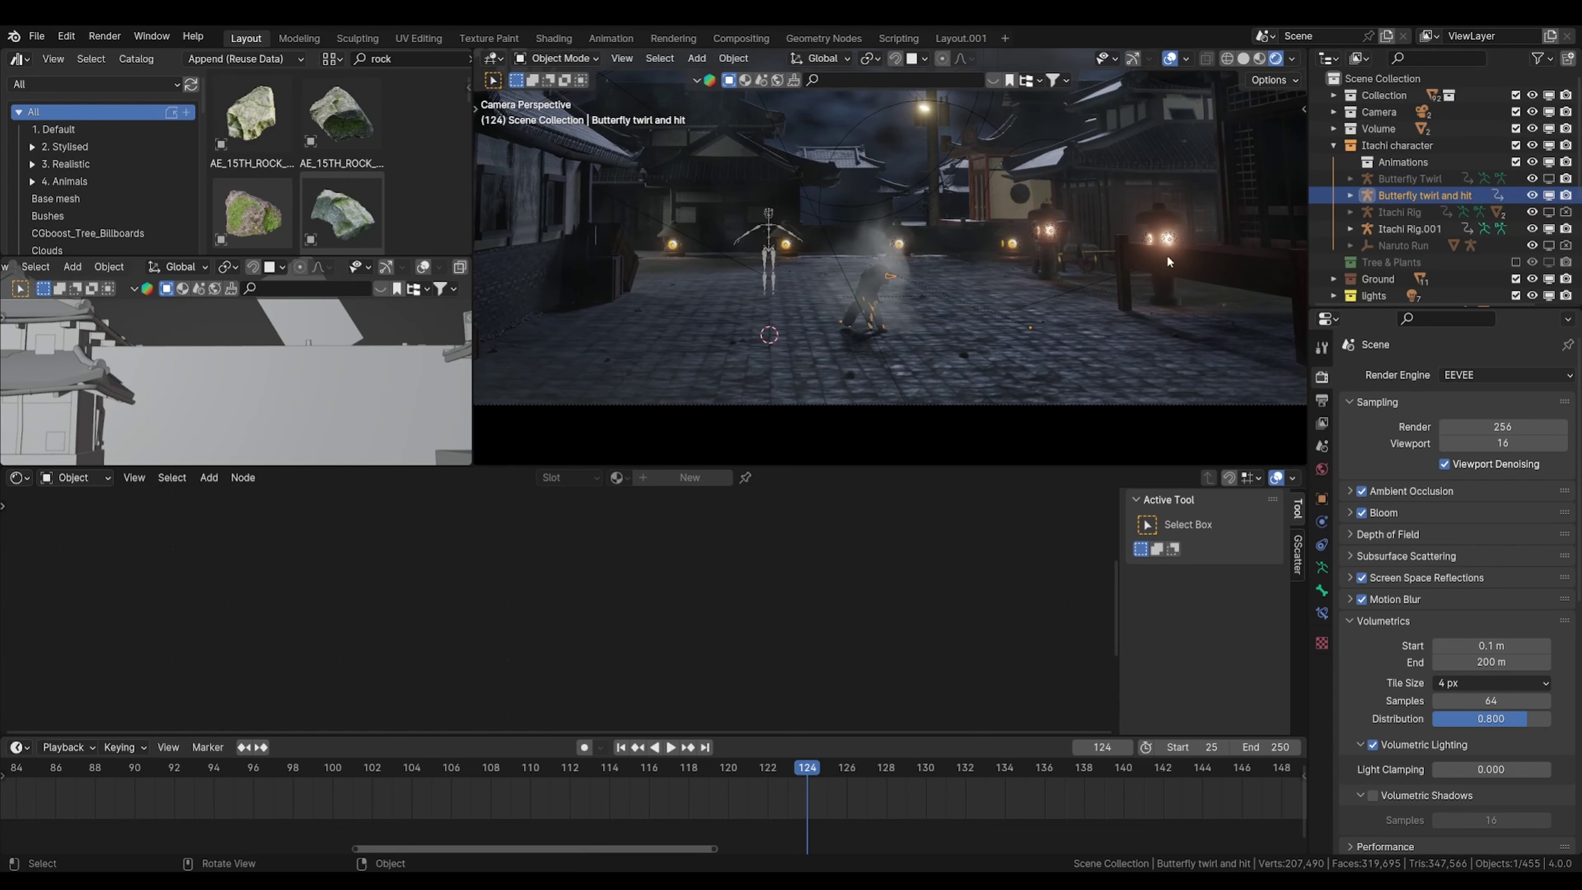
# Step: Step through frames 122 to 126 and play the animation from frame 120 to check the dust burst's timing against the landing
pyautogui.scroll(-1, 910, 276)
pyautogui.keyDown('shift'); pyautogui.moveTo(909, 267); pyautogui.dragTo(910, 313, button='middle'); pyautogui.keyUp('shift')
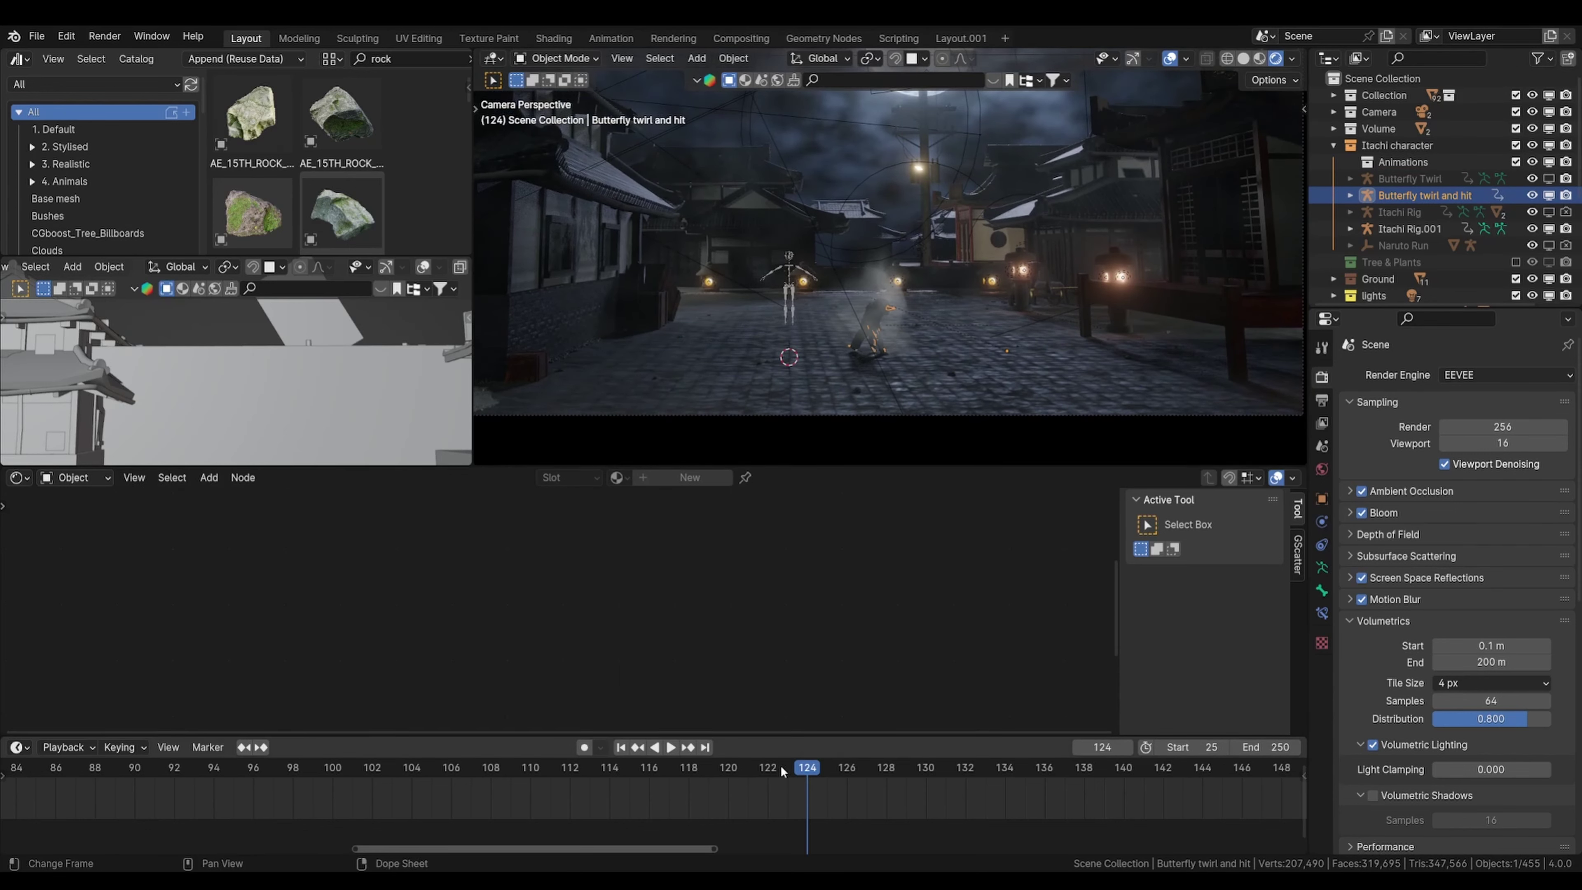
pyautogui.press('Left')
pyautogui.press('Left')
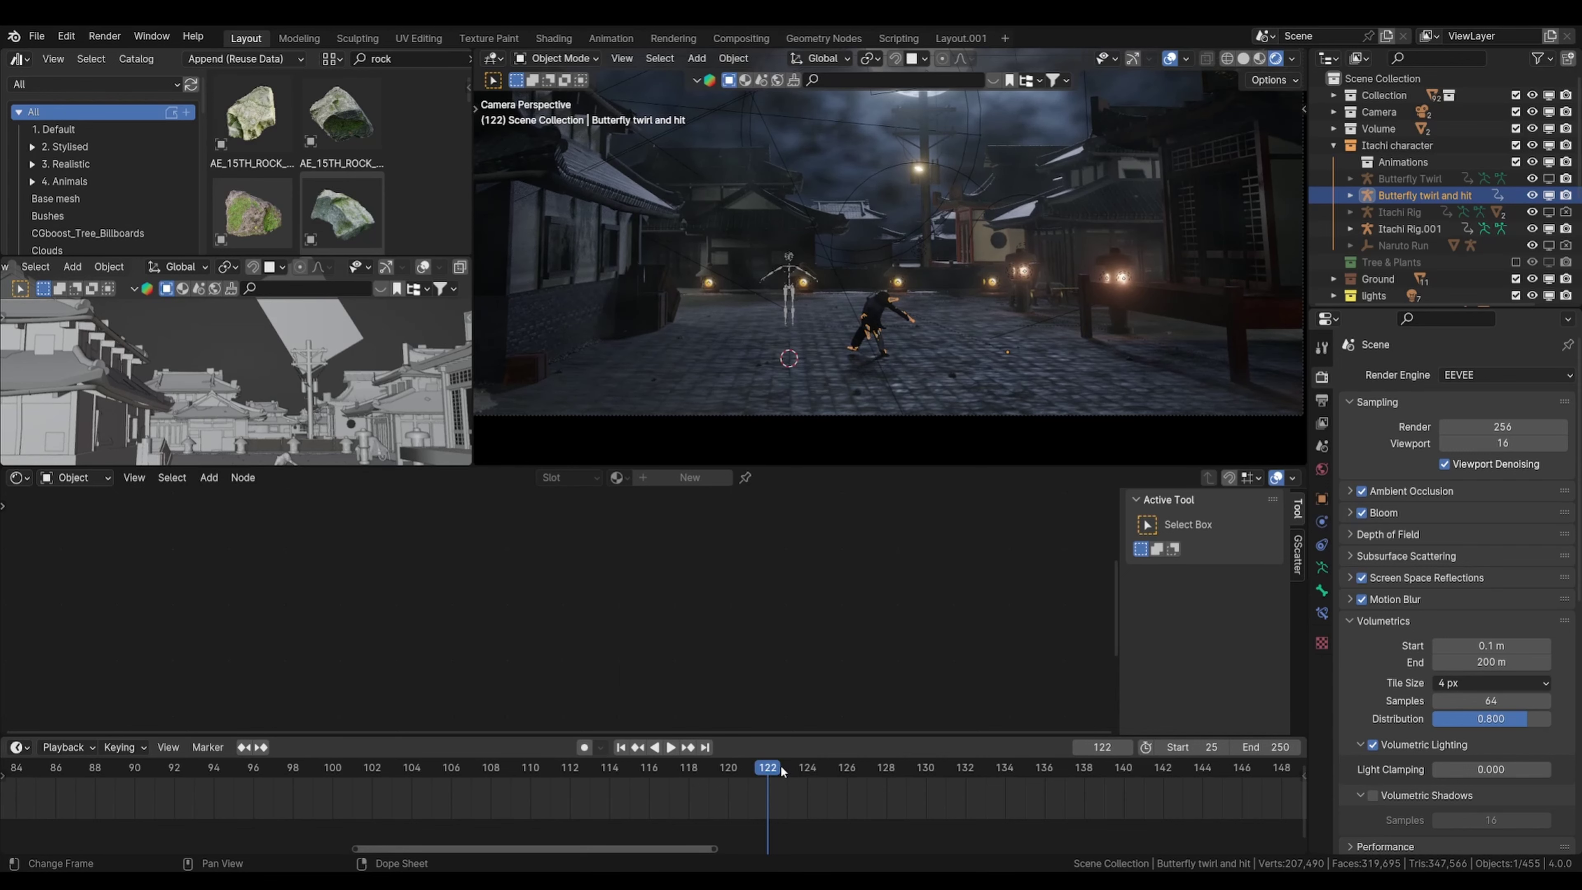
pyautogui.press('Right')
pyautogui.press('Right')
pyautogui.press('Right')
pyautogui.press('Right')
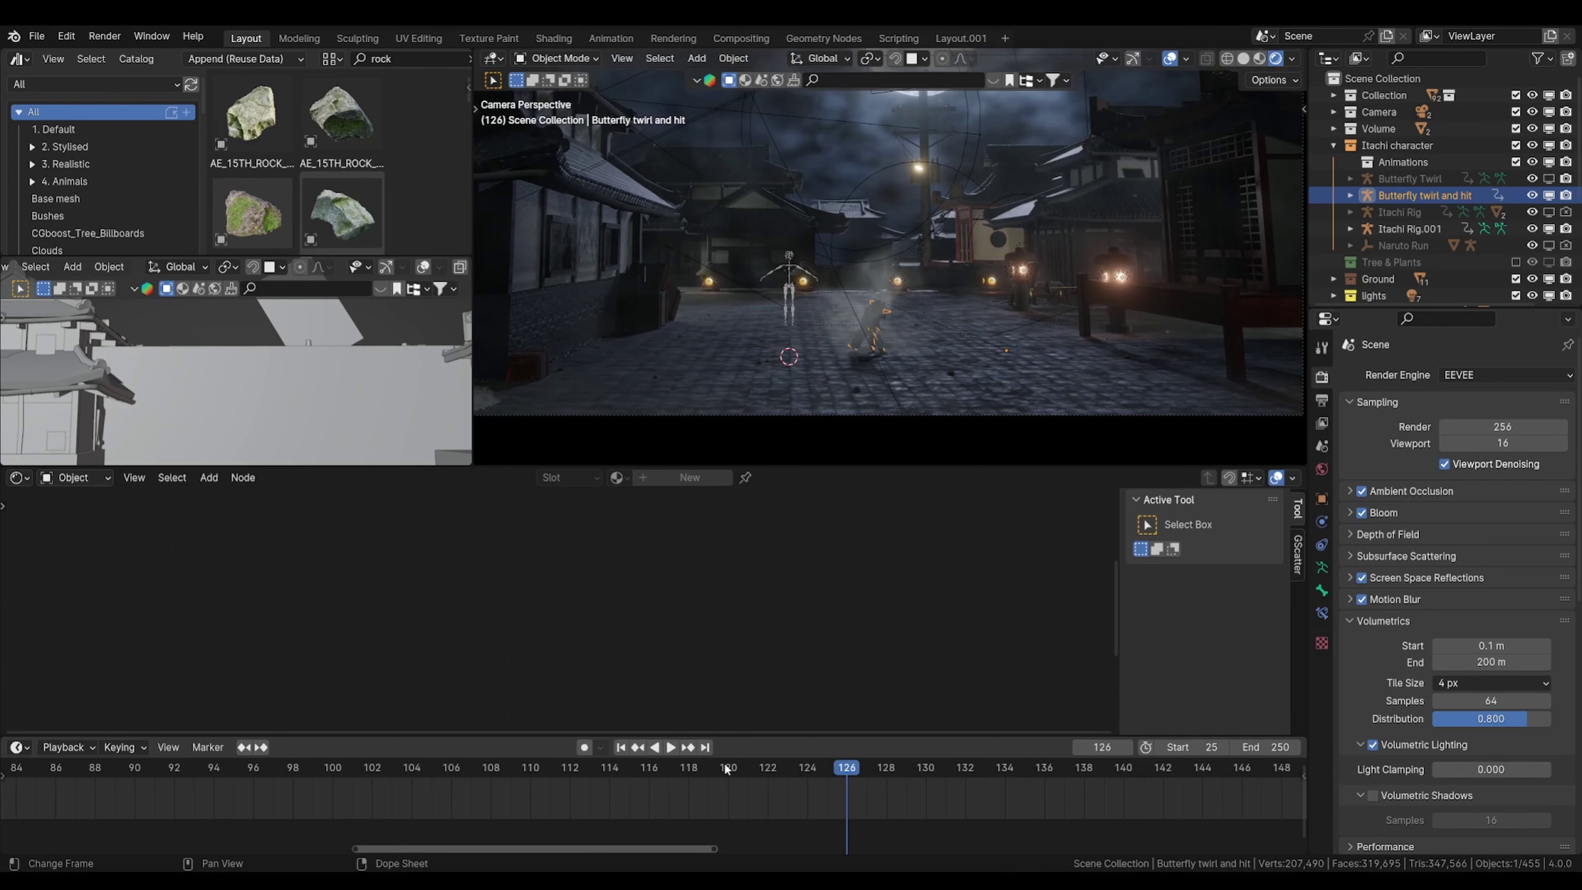
pyautogui.click(728, 768)
pyautogui.press('space')
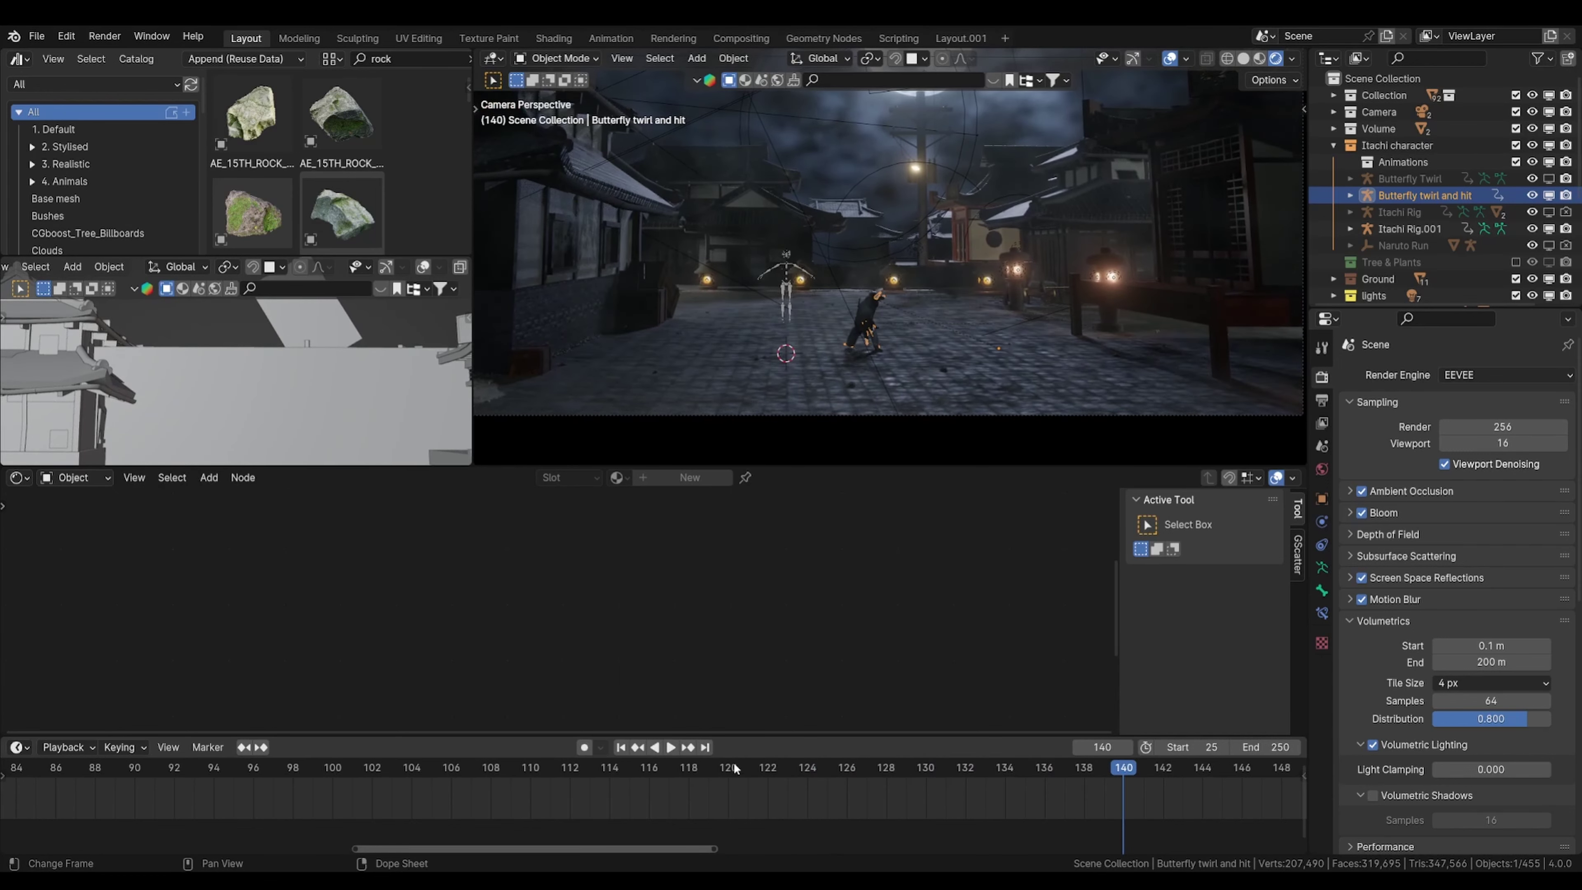
pyautogui.click(719, 768)
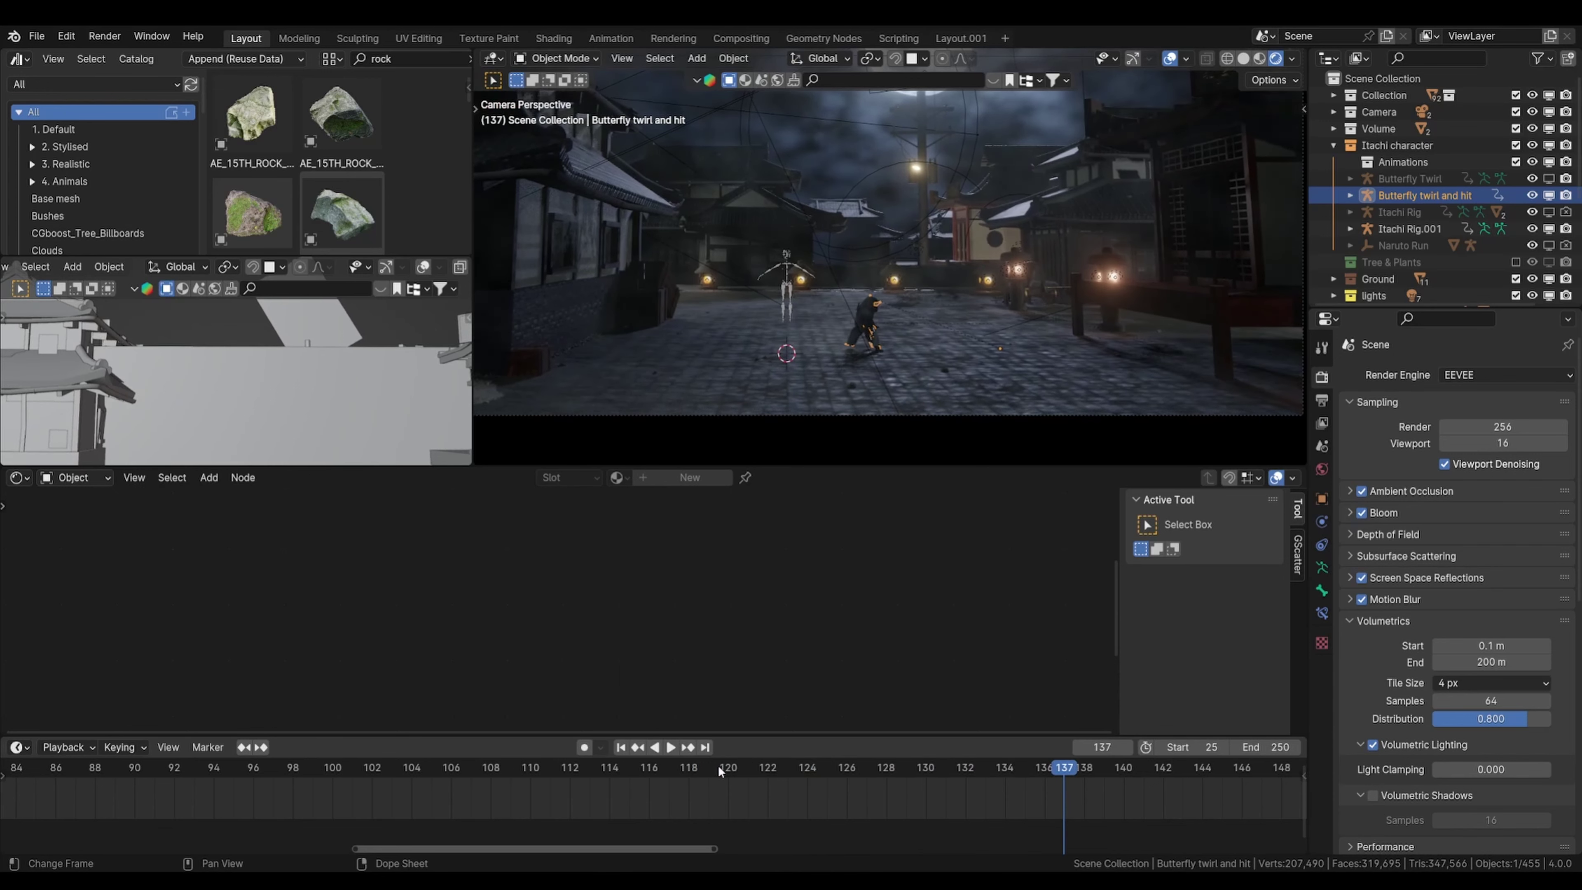
# Step: Shift the dust burst plane's two Scale keyframes one frame later, to frames 124 and 125, and replay from frame 122
pyautogui.click(857, 286)
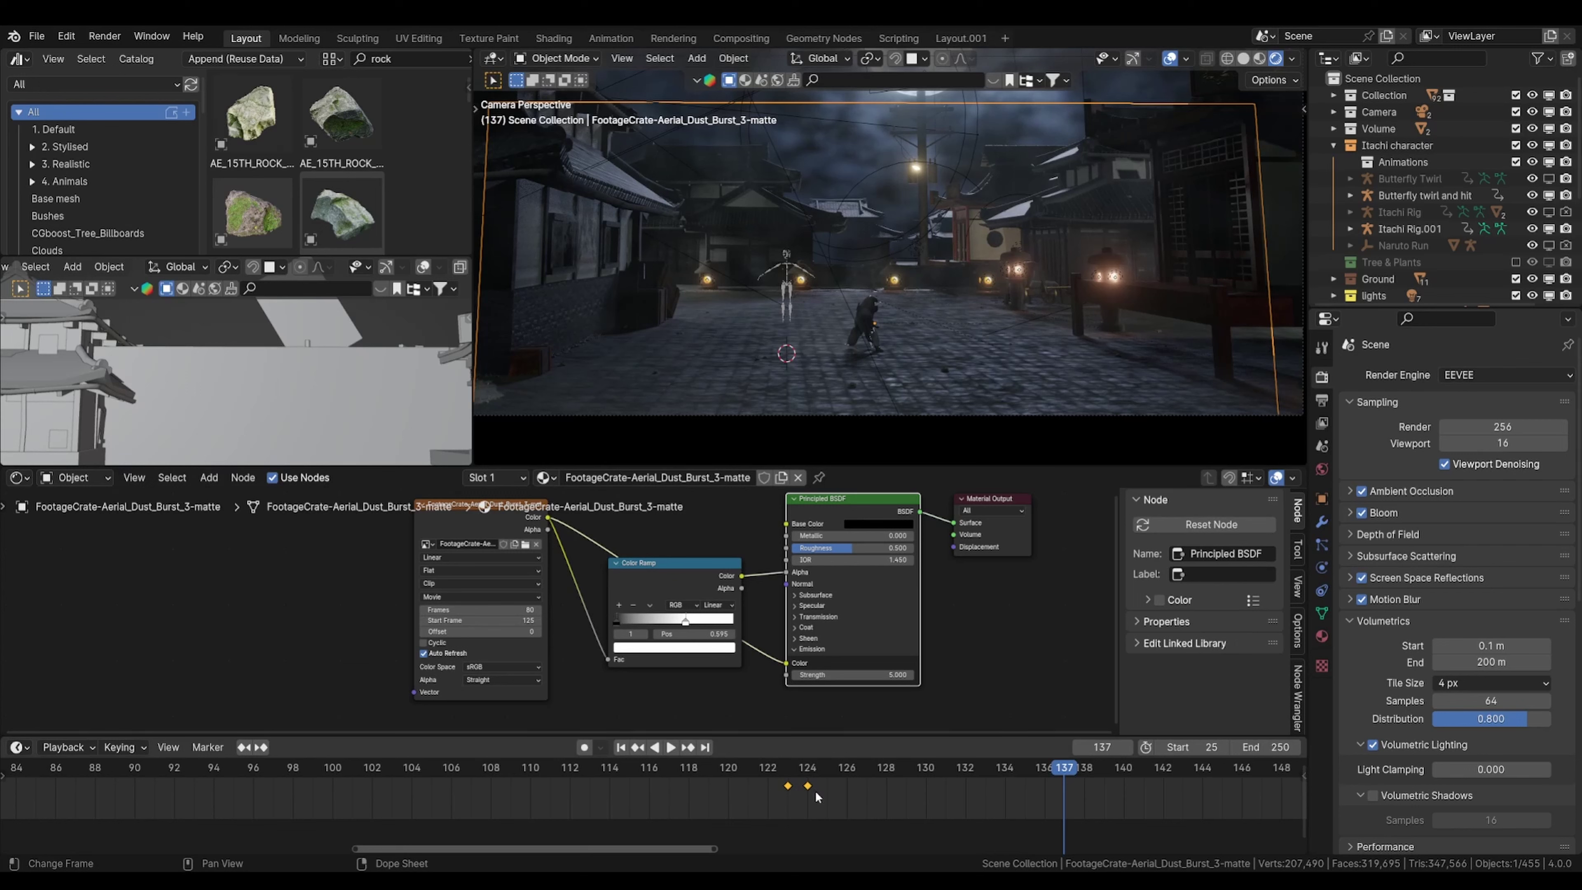
pyautogui.moveTo(817, 796); pyautogui.dragTo(837, 797)
pyautogui.click(760, 767)
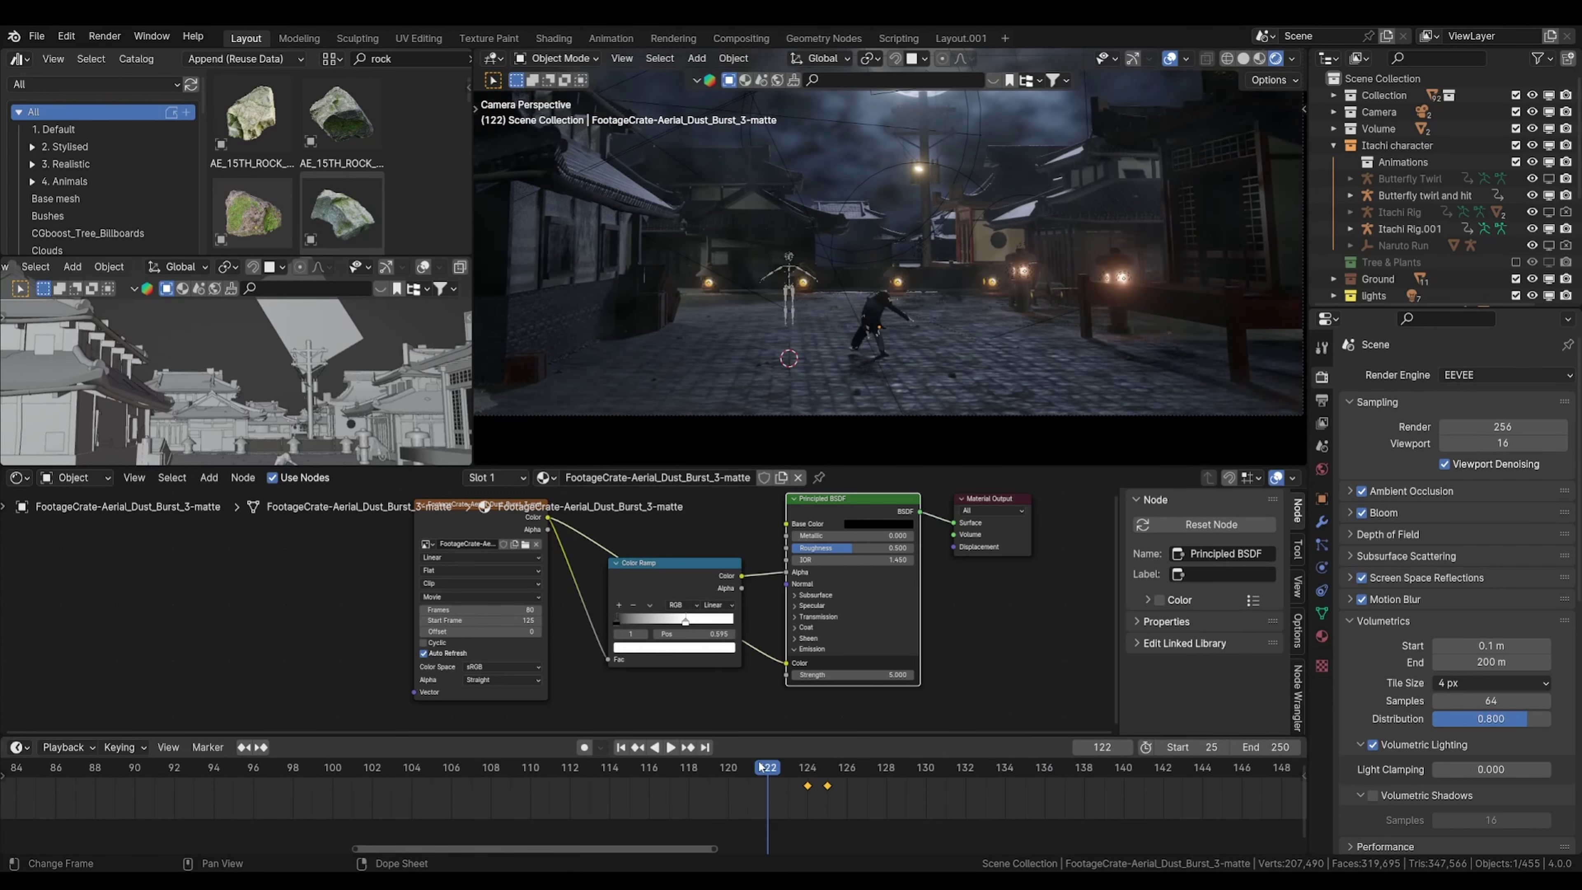
pyautogui.press('space')
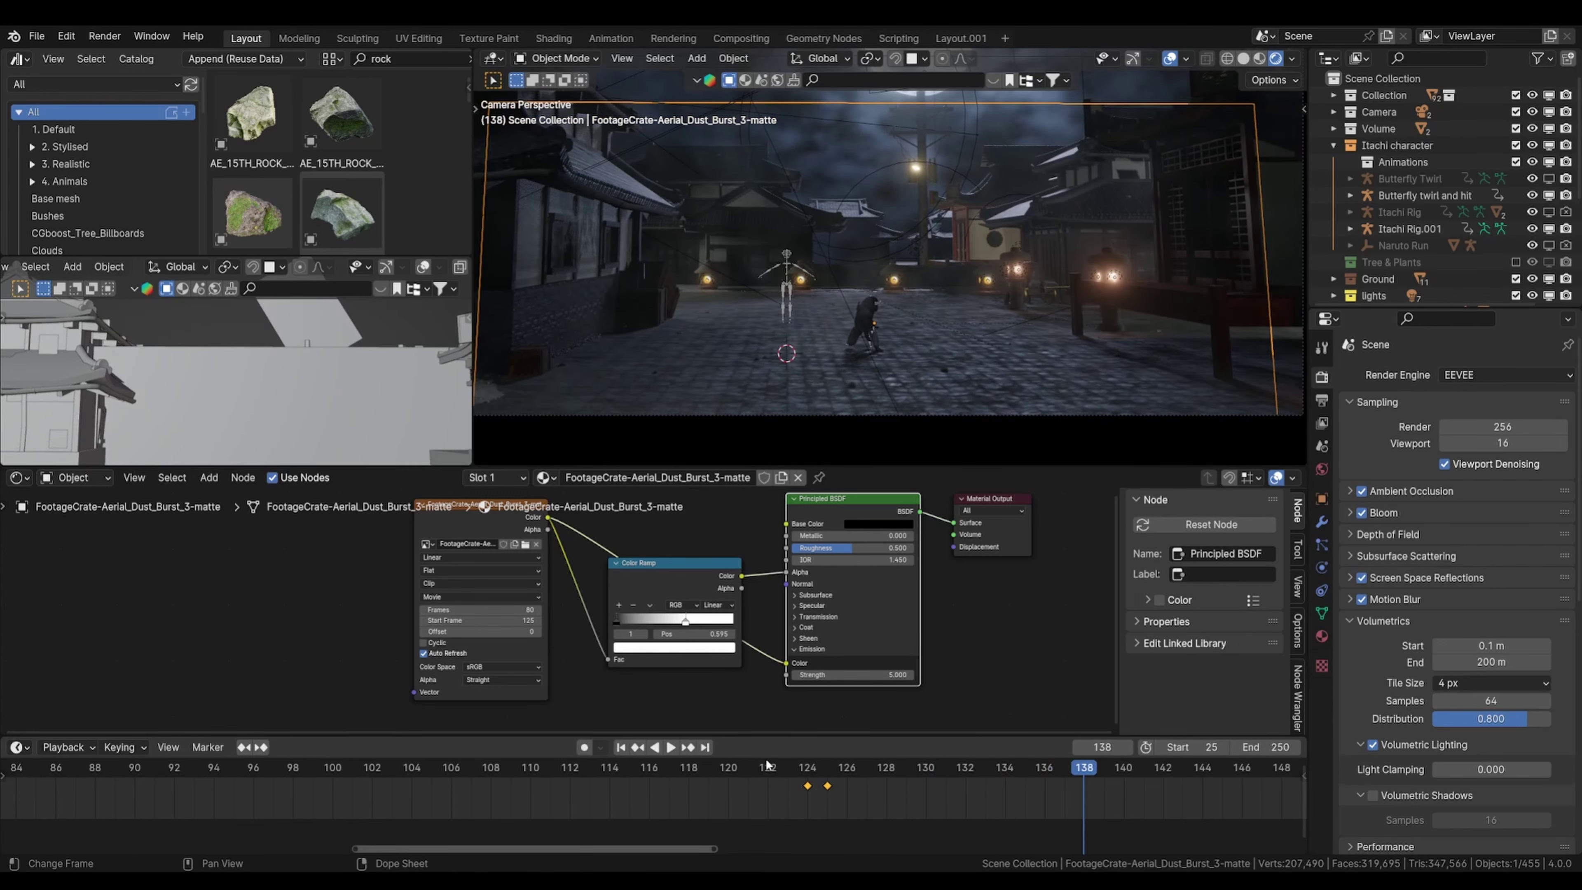
pyautogui.click(766, 762)
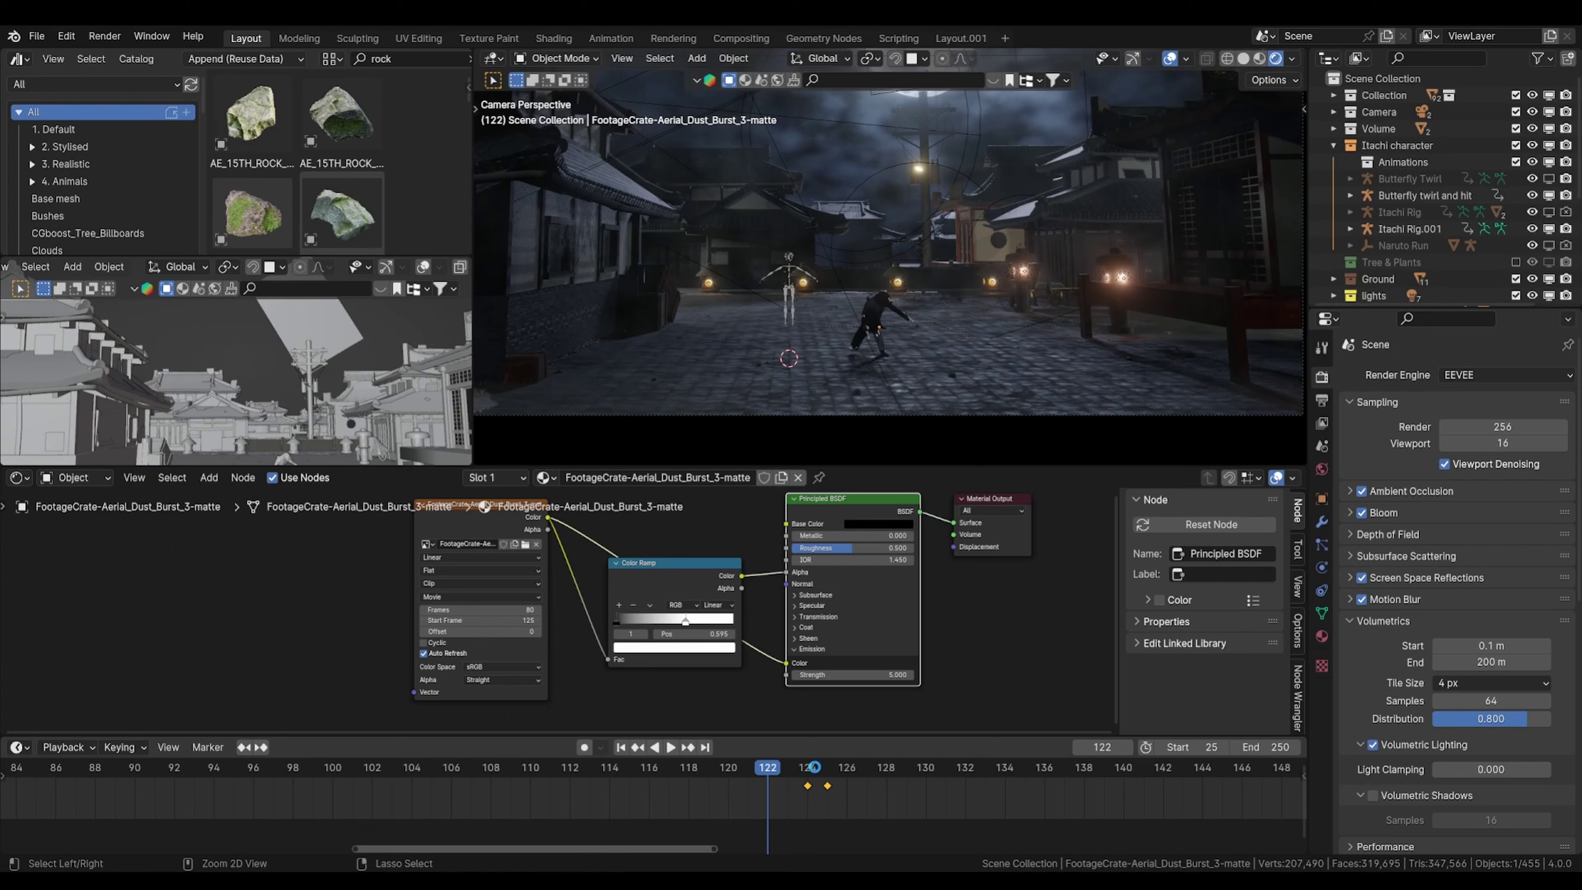
pyautogui.press('space')
pyautogui.press('space')
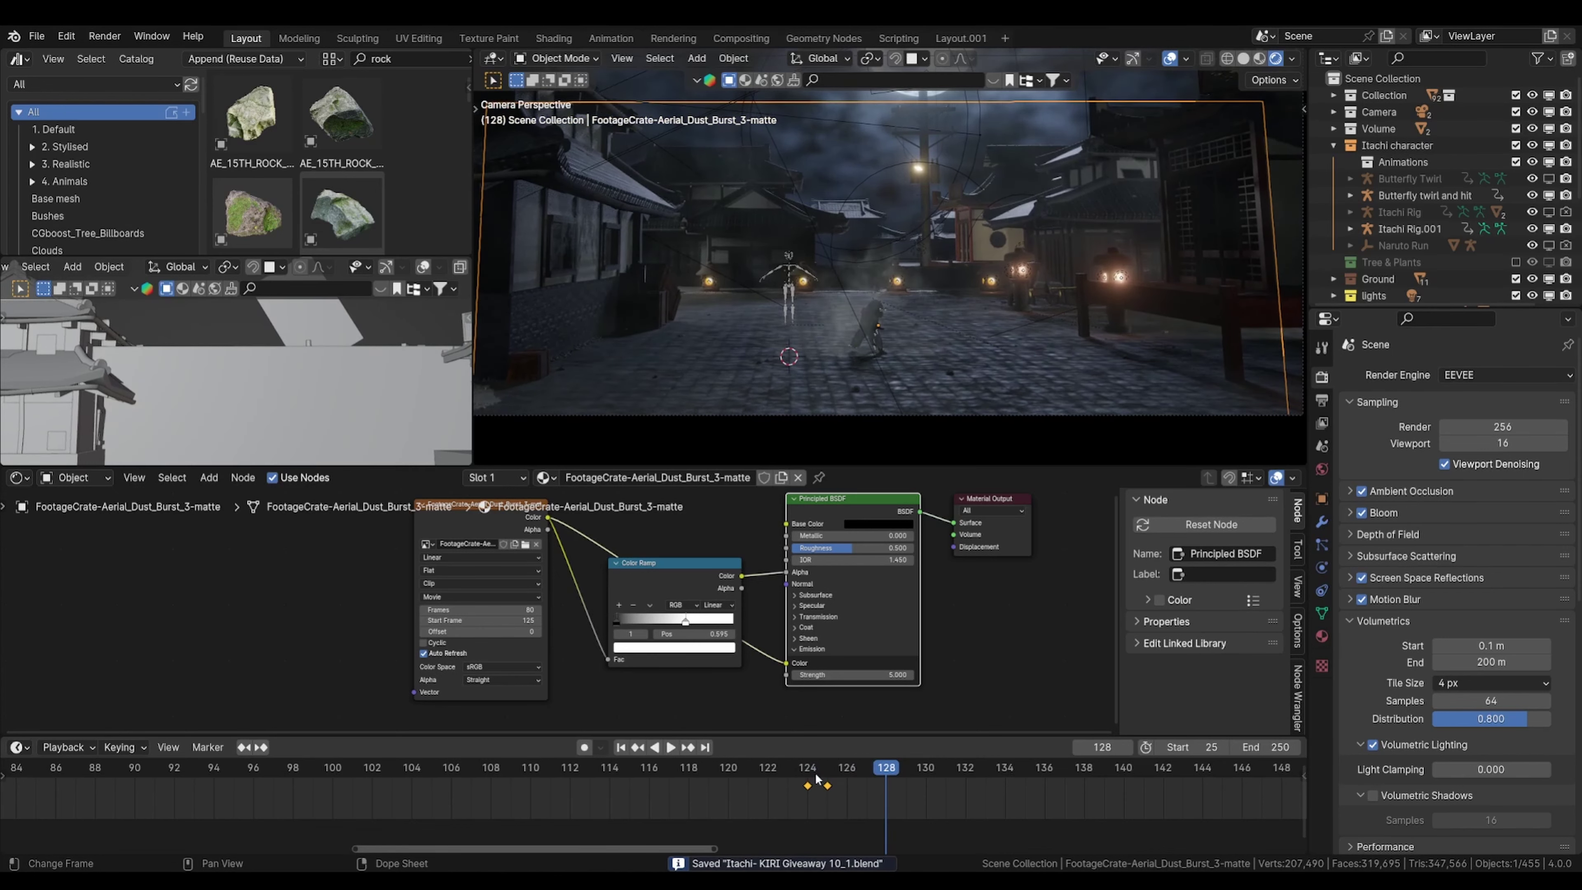
# Step: Insert a Scale keyframe on the Butterfly twirl and hit armature at frame 124
pyautogui.moveTo(809, 777); pyautogui.dragTo(824, 776)
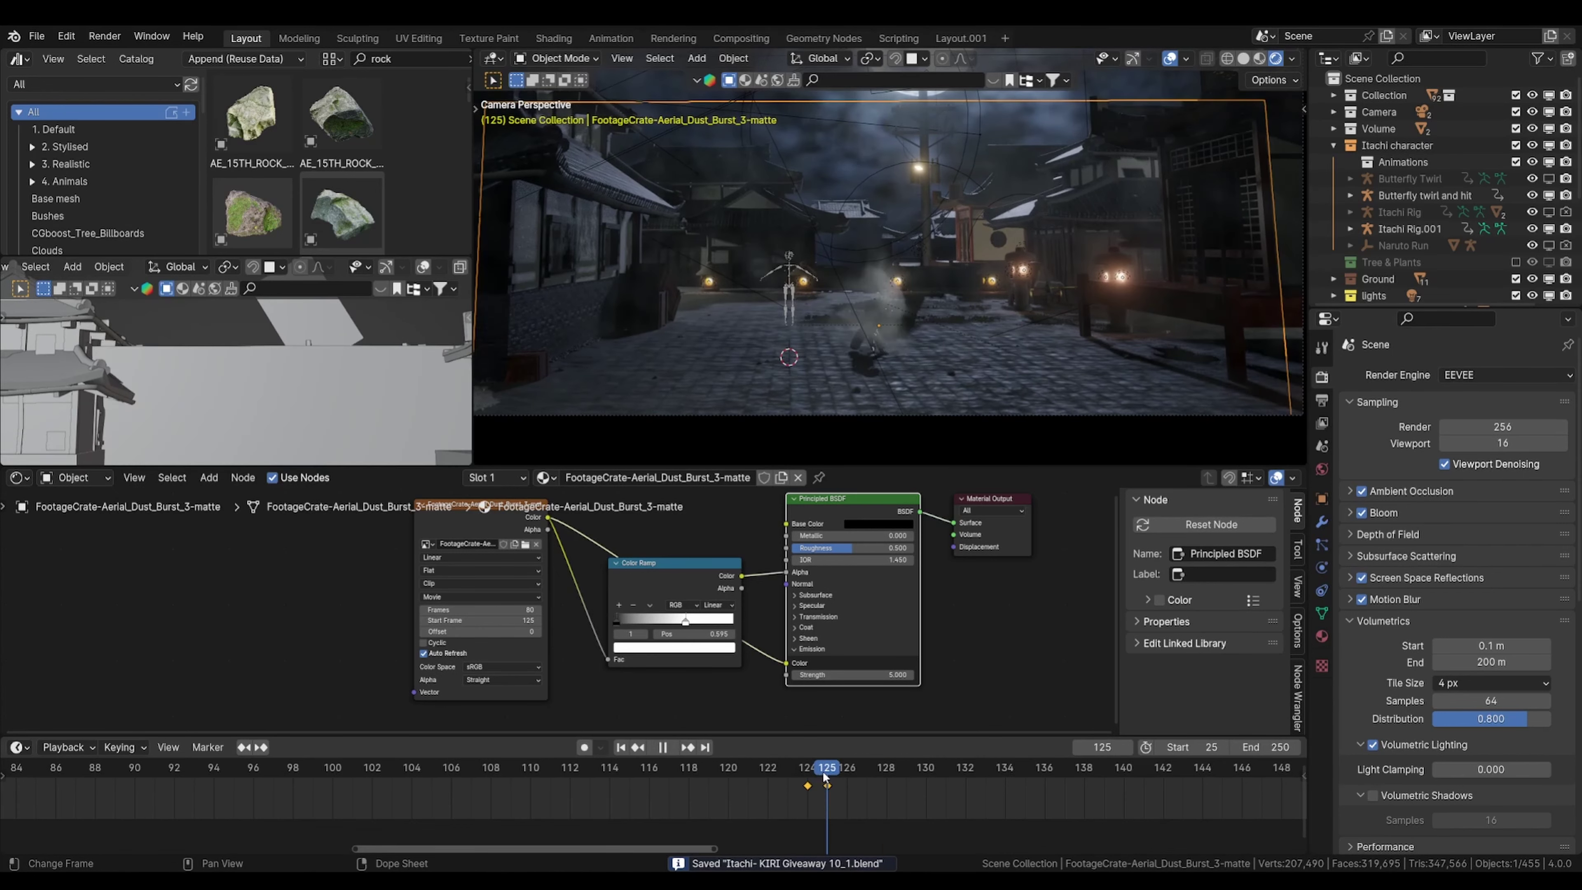
pyautogui.click(810, 792)
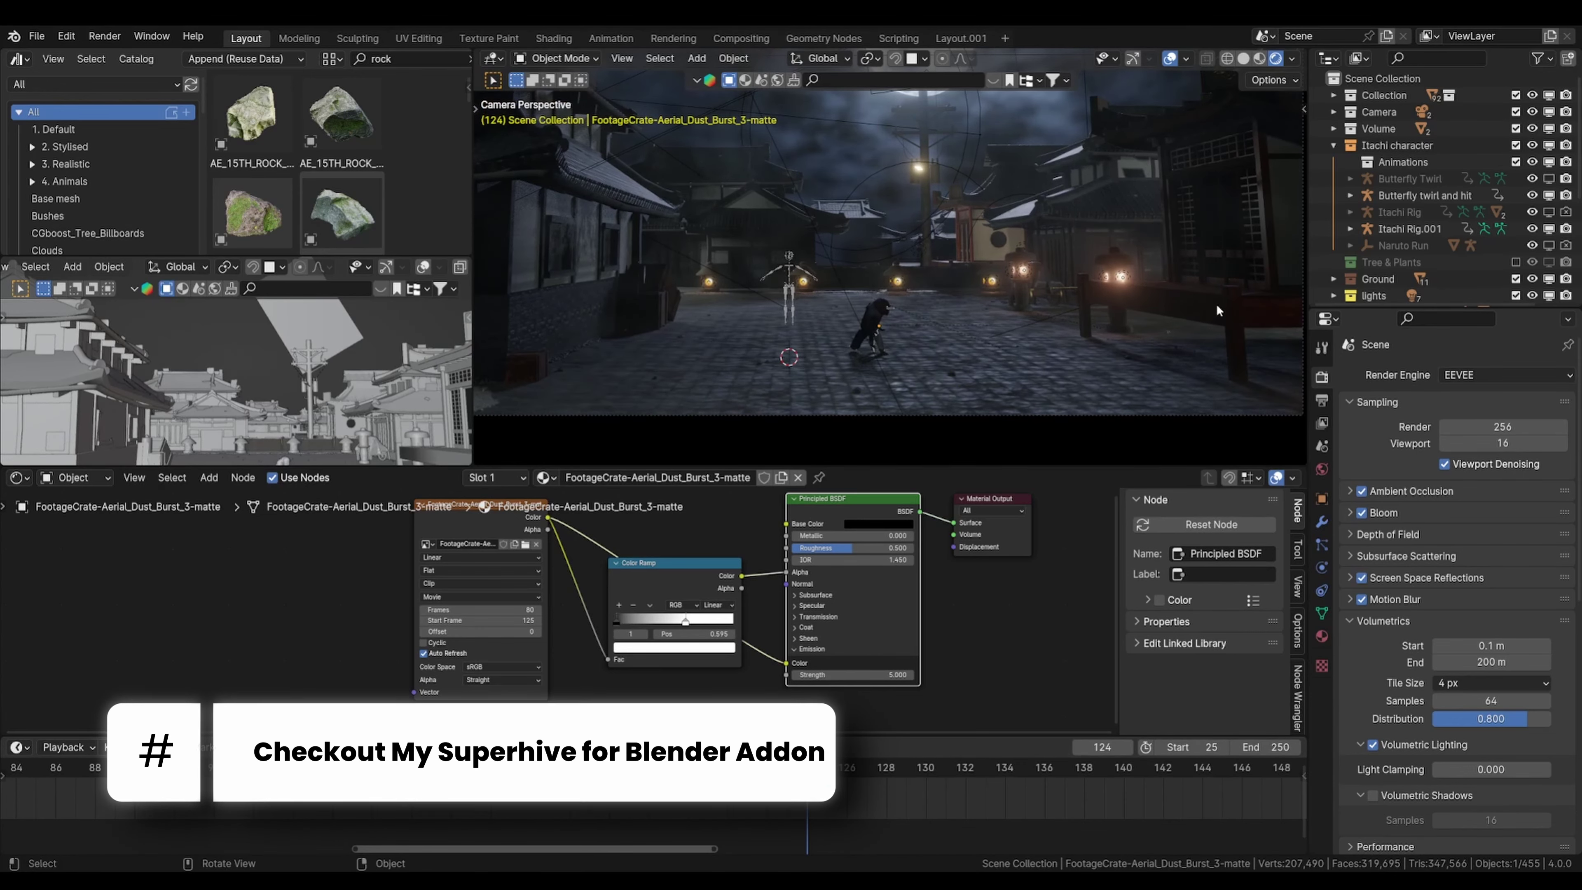
pyautogui.click(1422, 195)
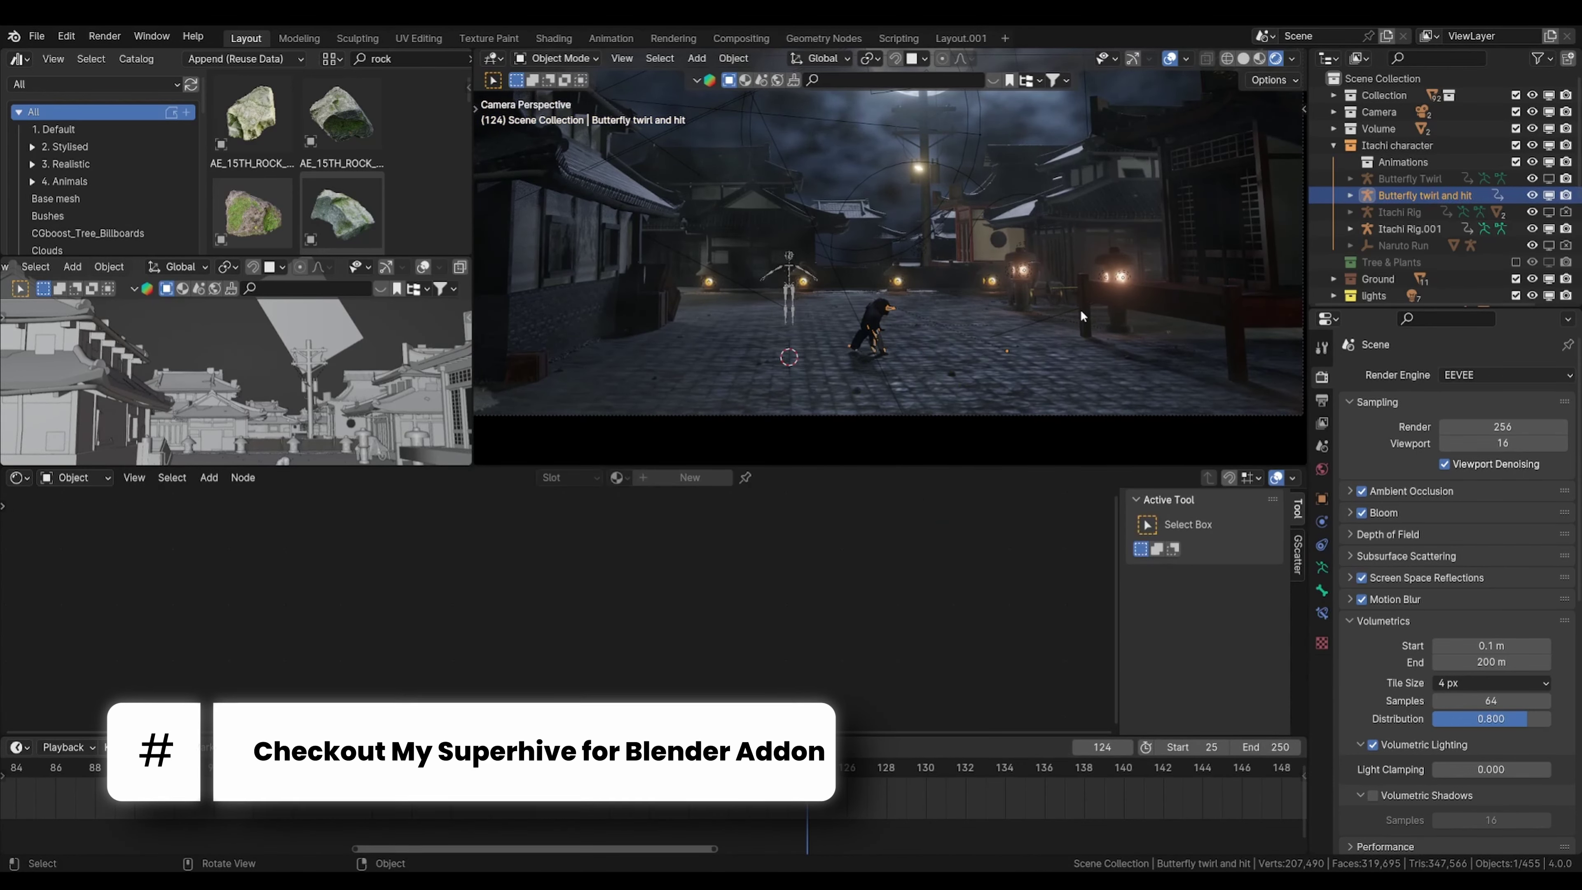
pyautogui.press('i')
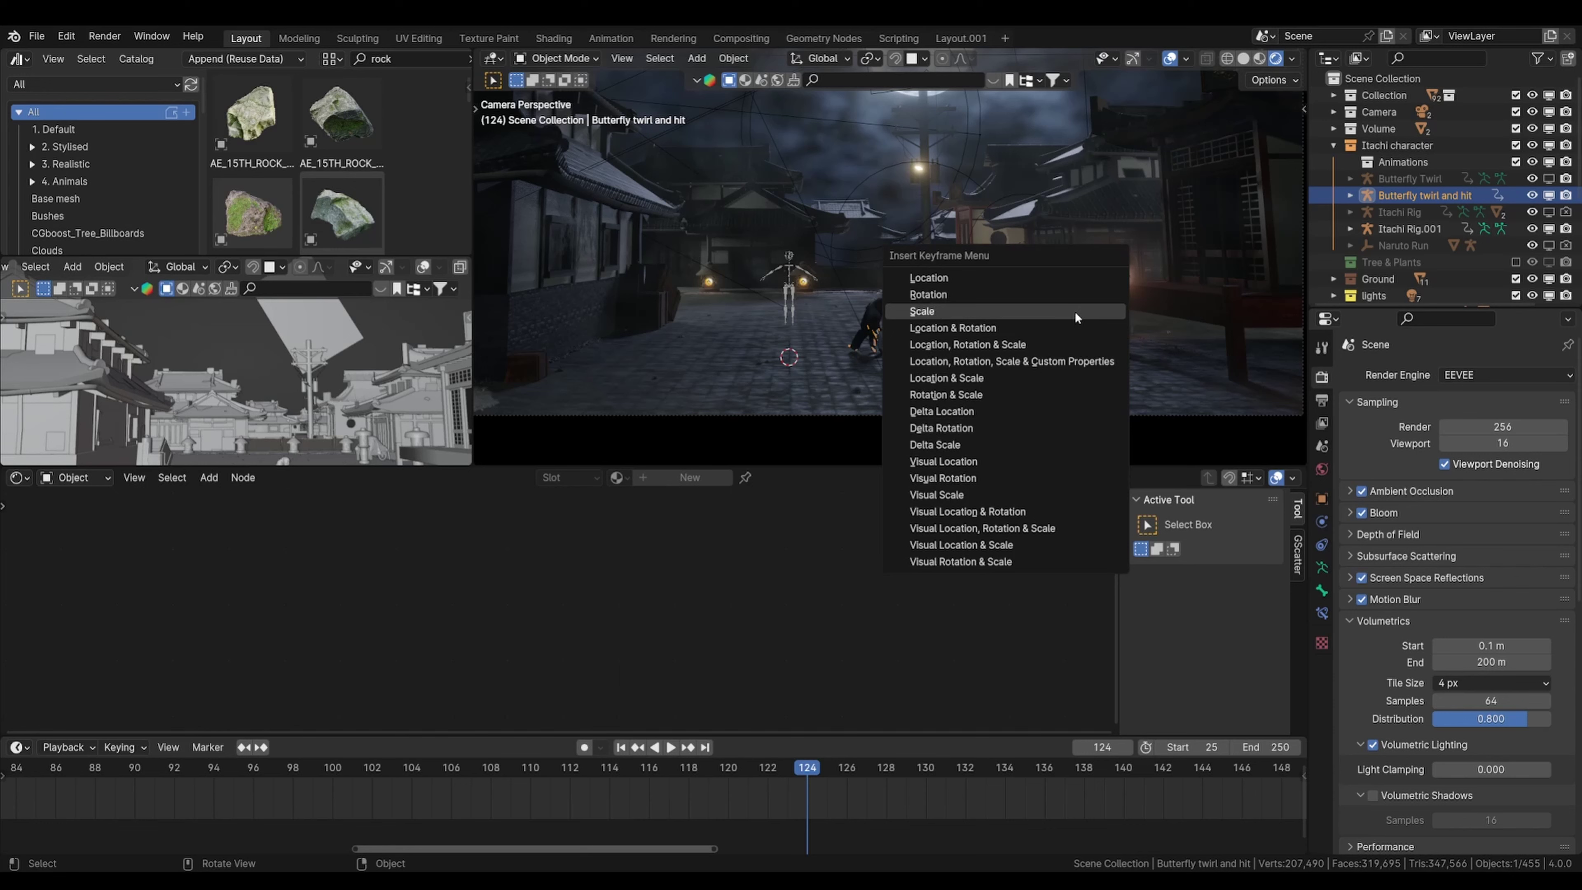
pyautogui.click(1074, 310)
# Step: Scale the Butterfly twirl and hit armature to 0 at frame 125, insert a Scale keyframe there and play the animation
pyautogui.press('Right')
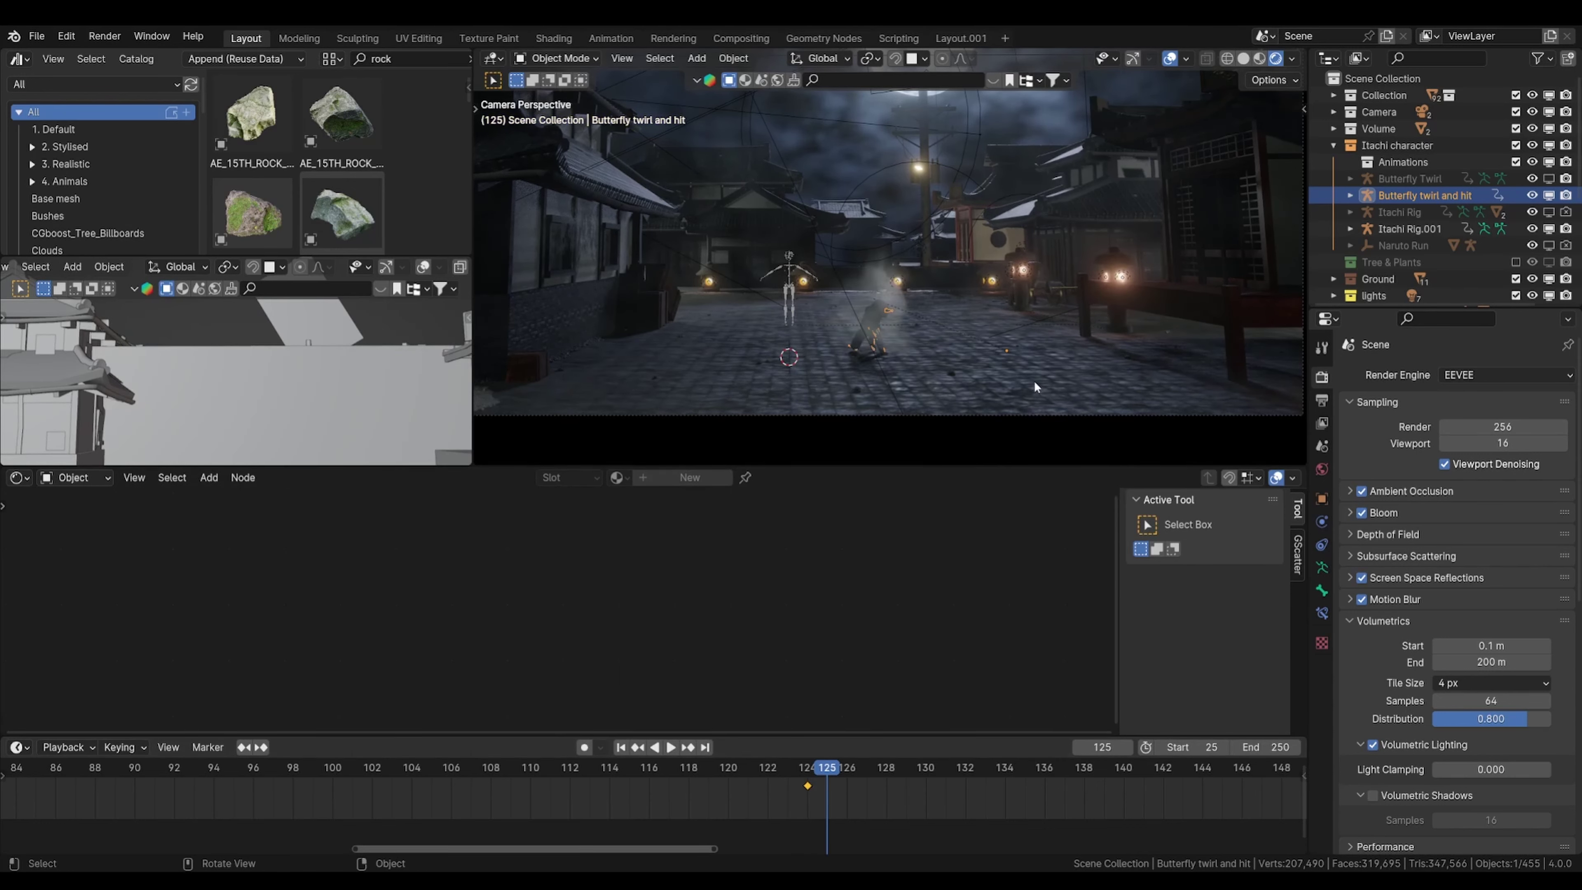
pyautogui.press('s')
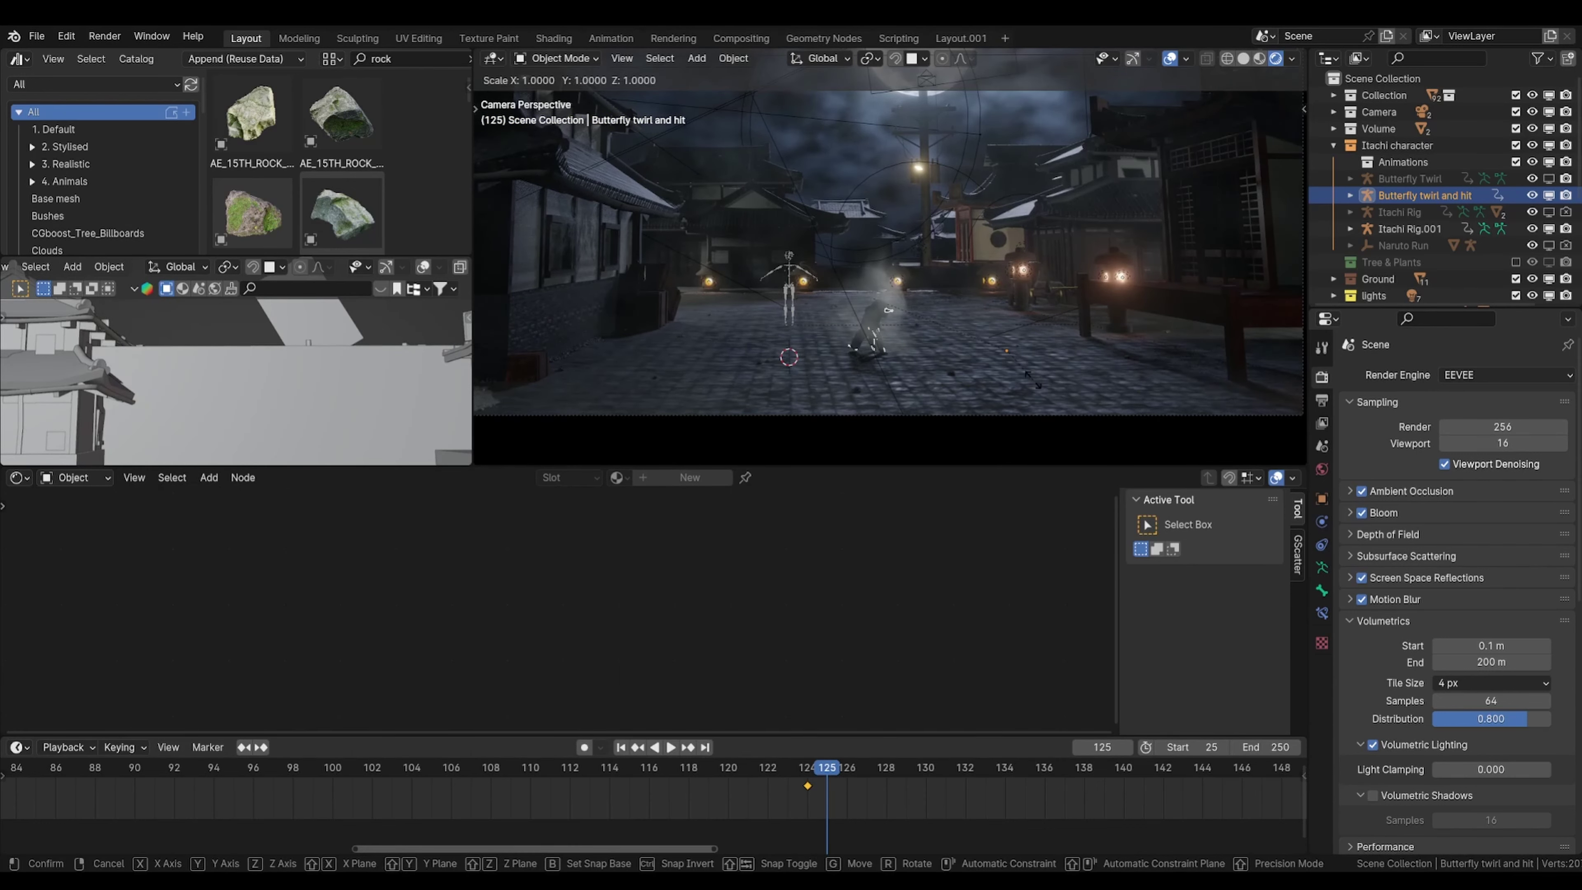
pyautogui.write('0')
pyautogui.press('Return')
pyautogui.press('i')
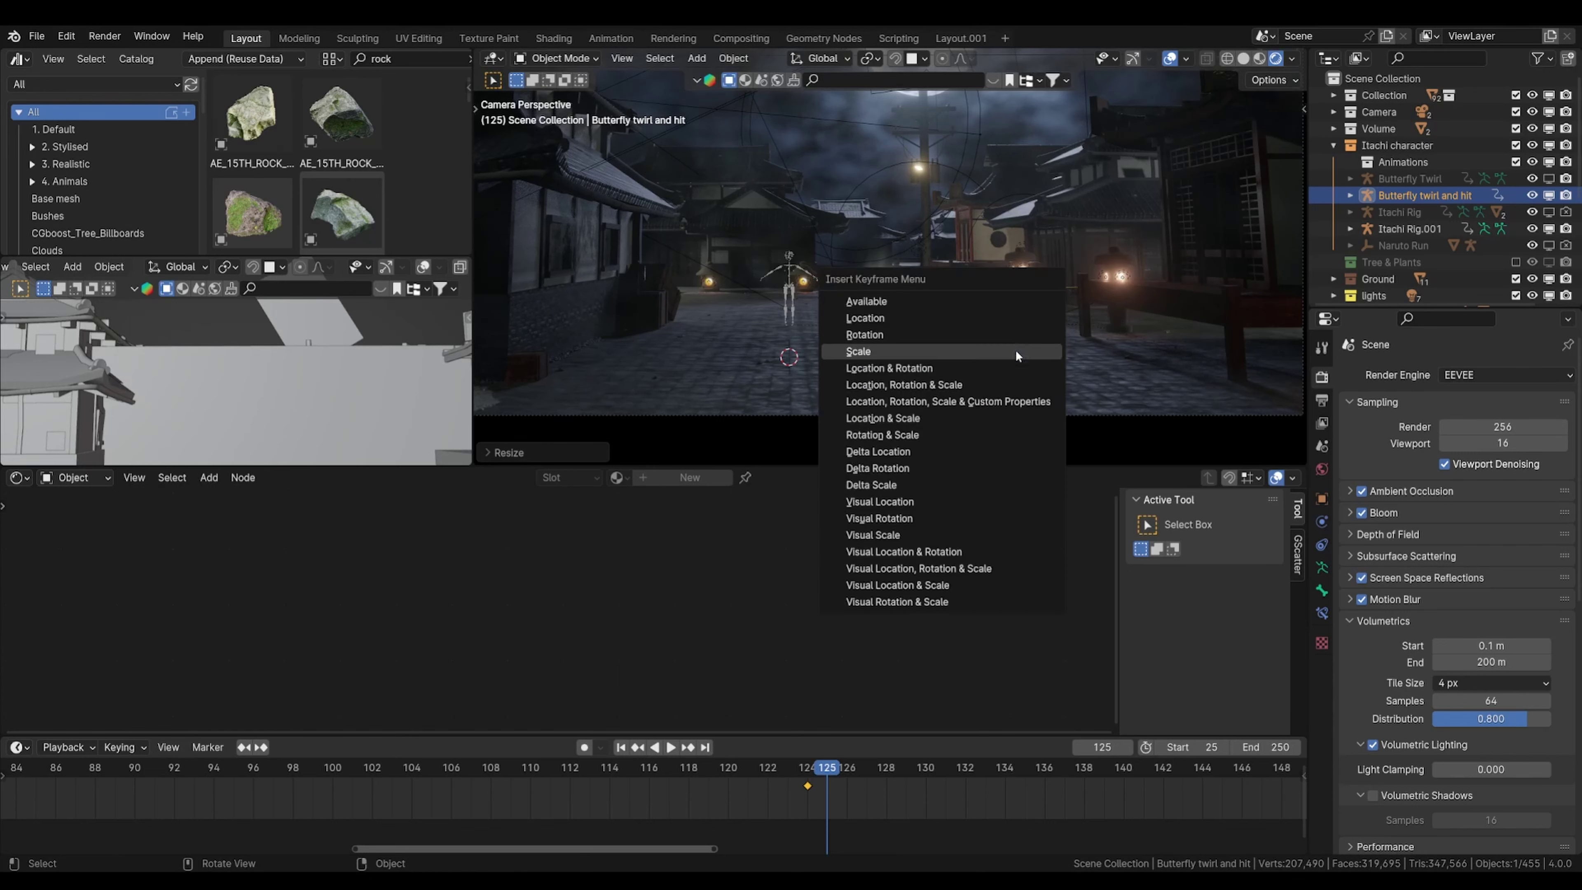
pyautogui.click(1015, 349)
pyautogui.press('space')
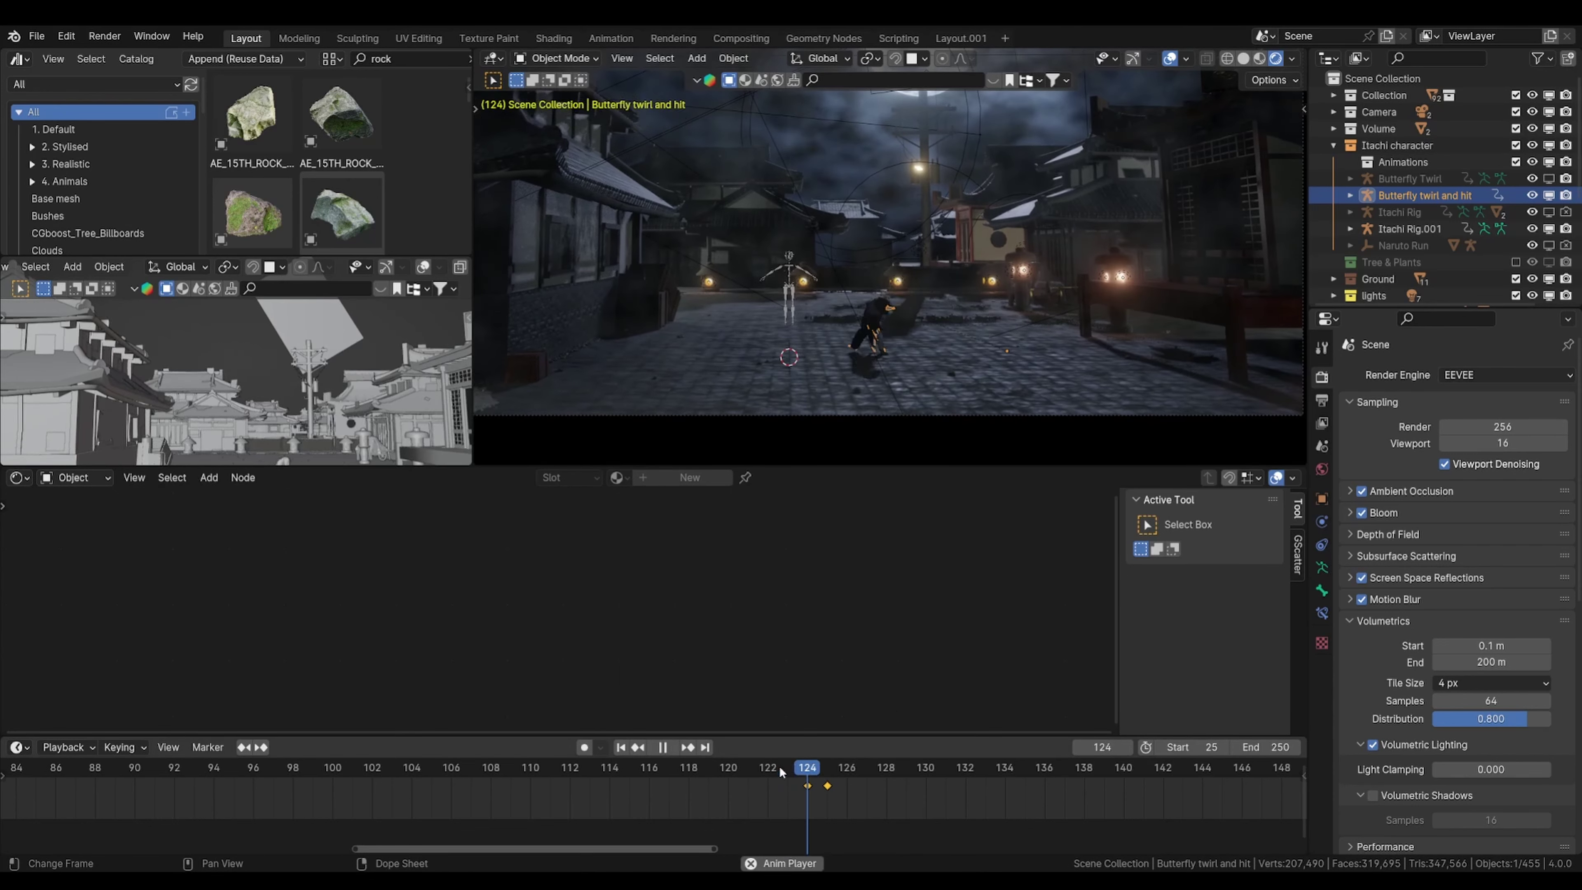
# Step: Replay the character's vanishing repeatedly from frame 122 with the viewport overlays hidden
pyautogui.click(766, 772)
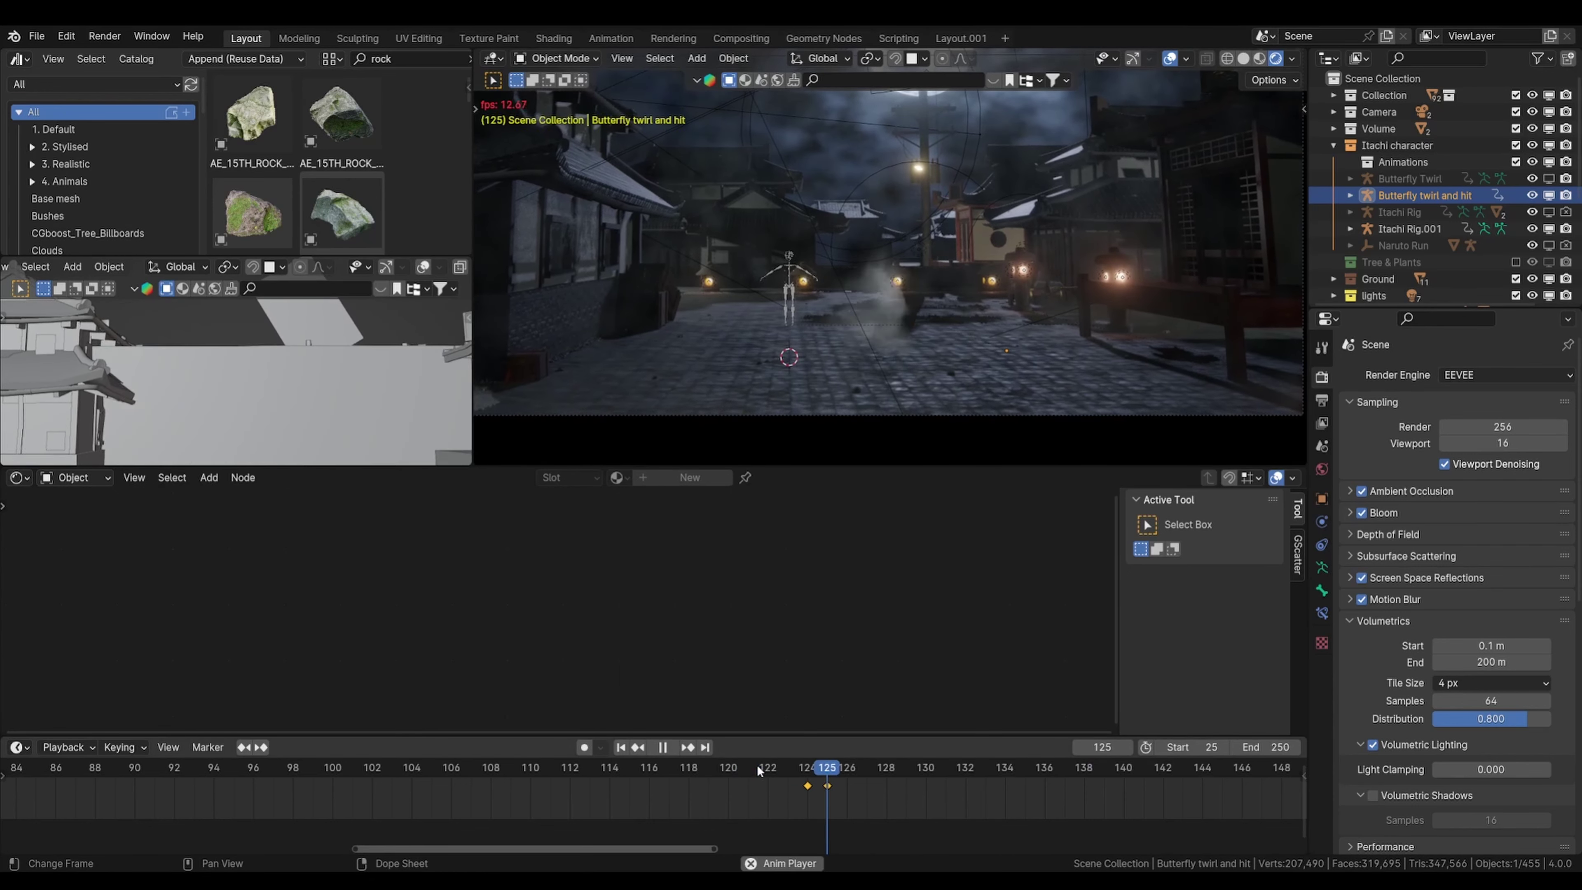
pyautogui.click(1170, 58)
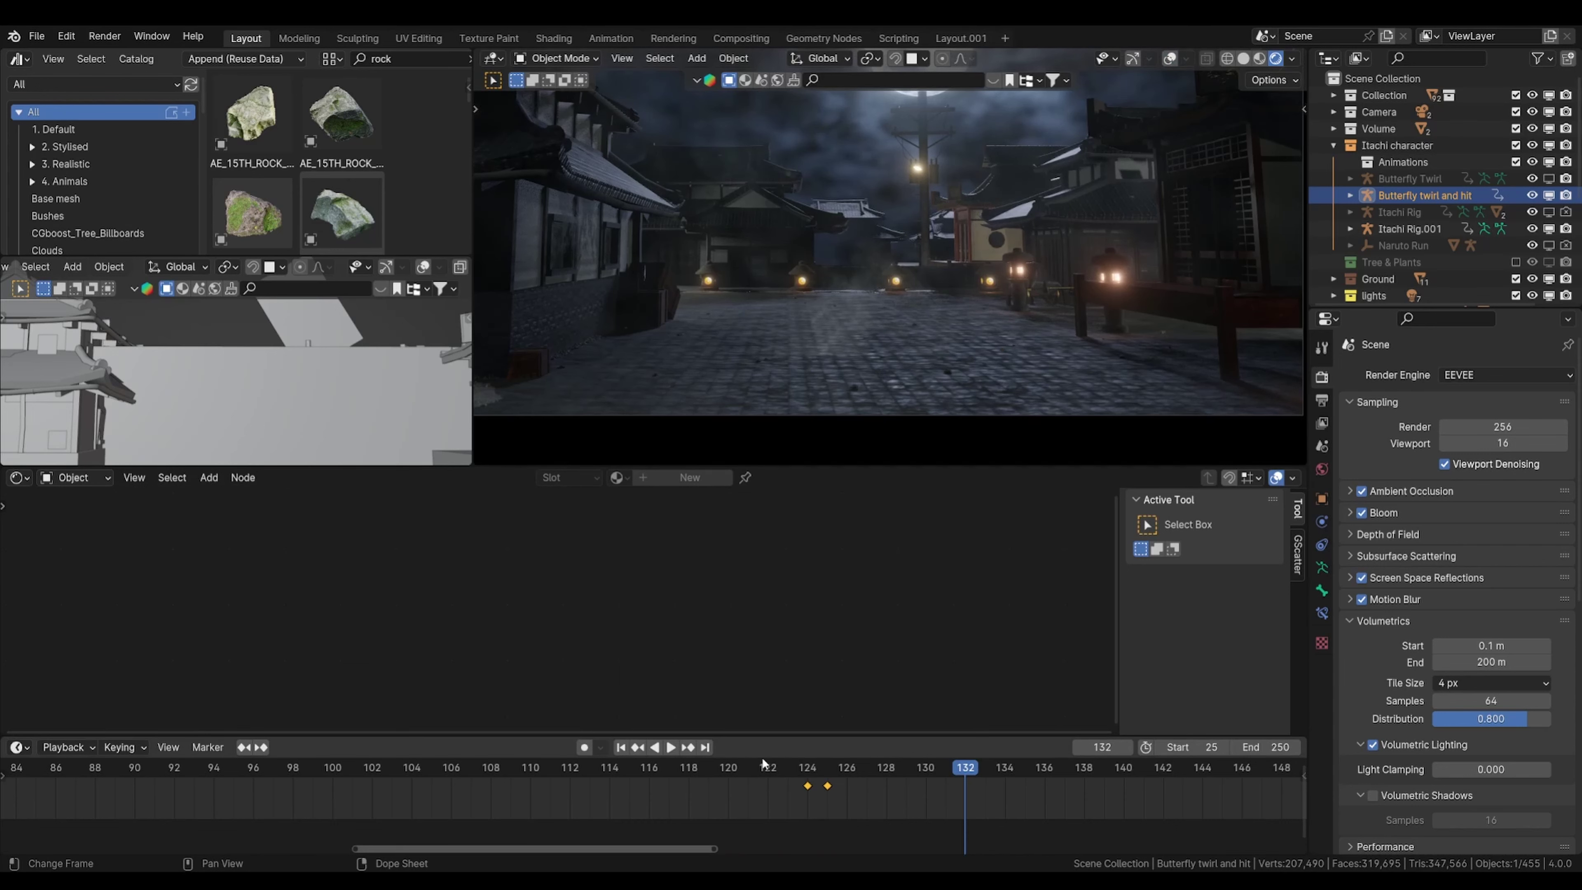
pyautogui.click(766, 772)
pyautogui.press('space')
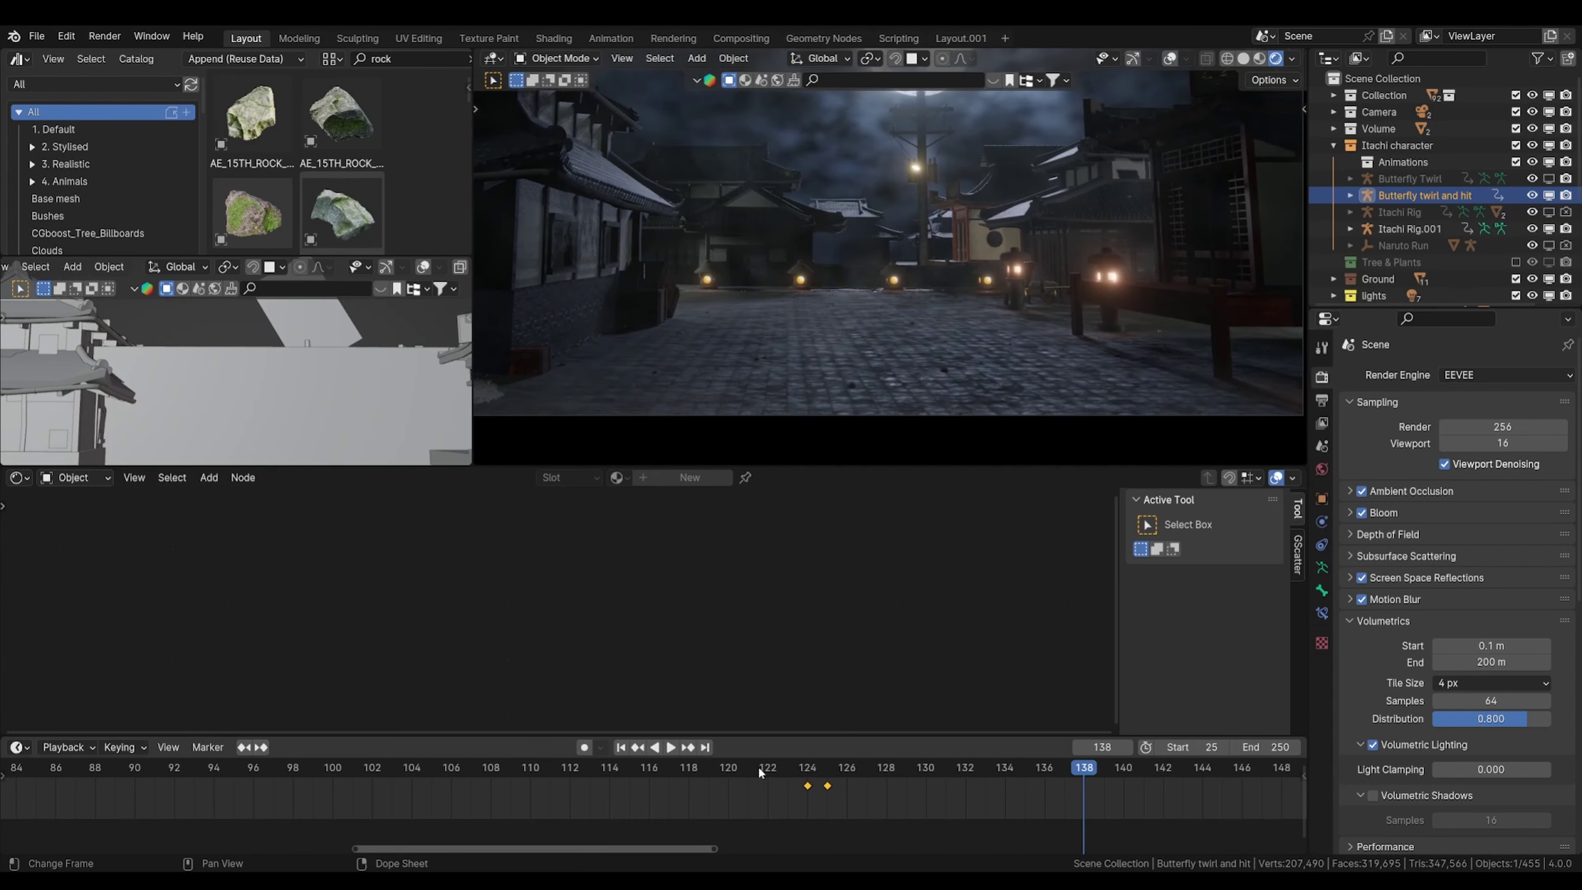
pyautogui.click(764, 772)
pyautogui.press('space')
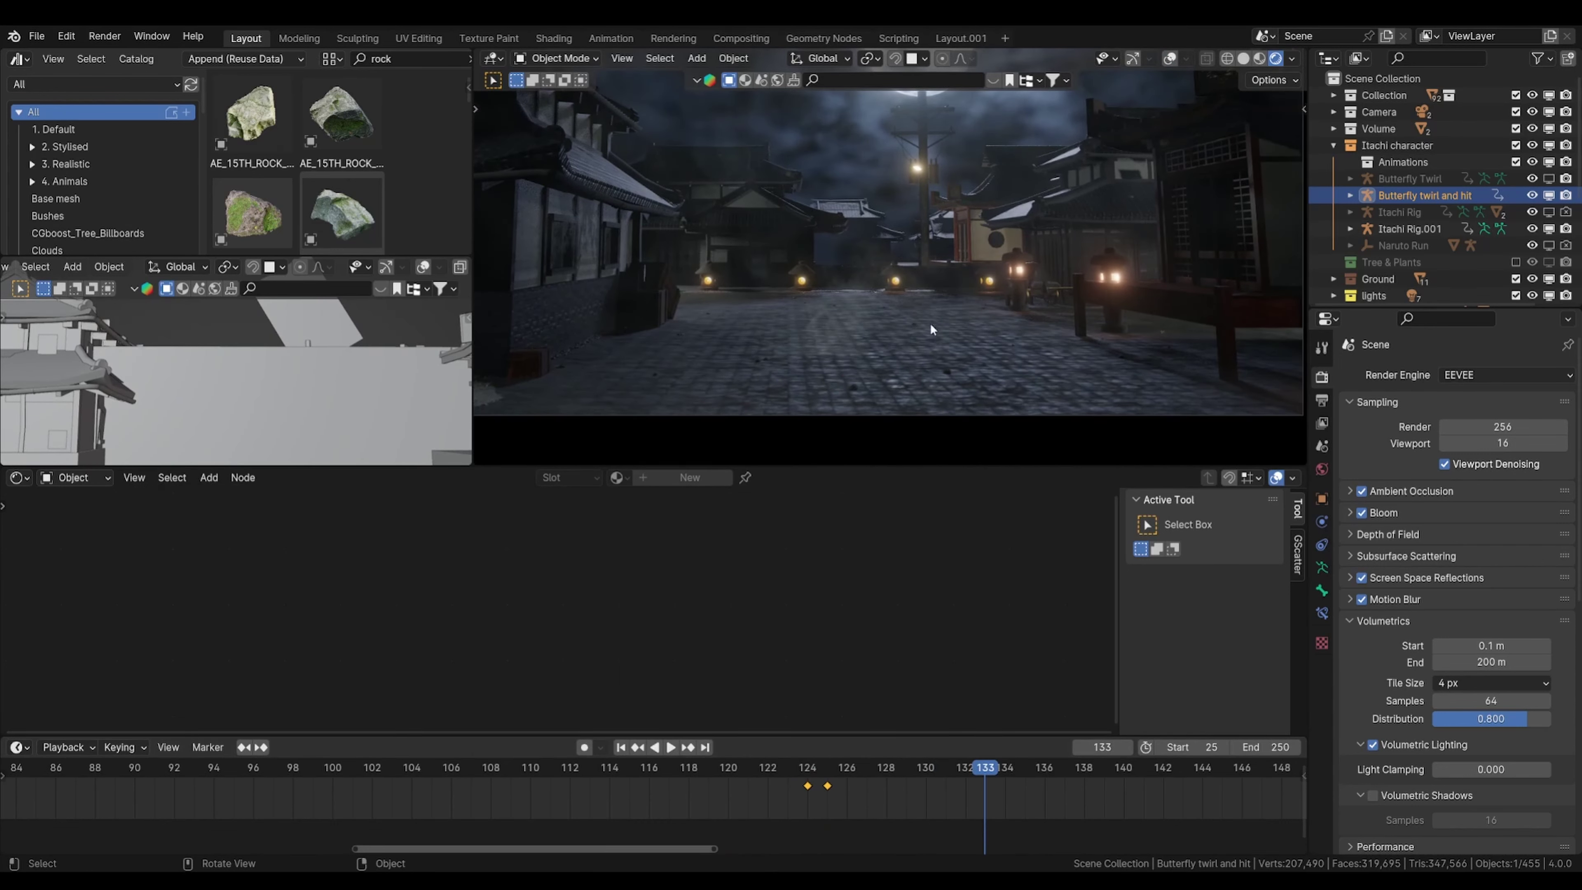
pyautogui.click(767, 771)
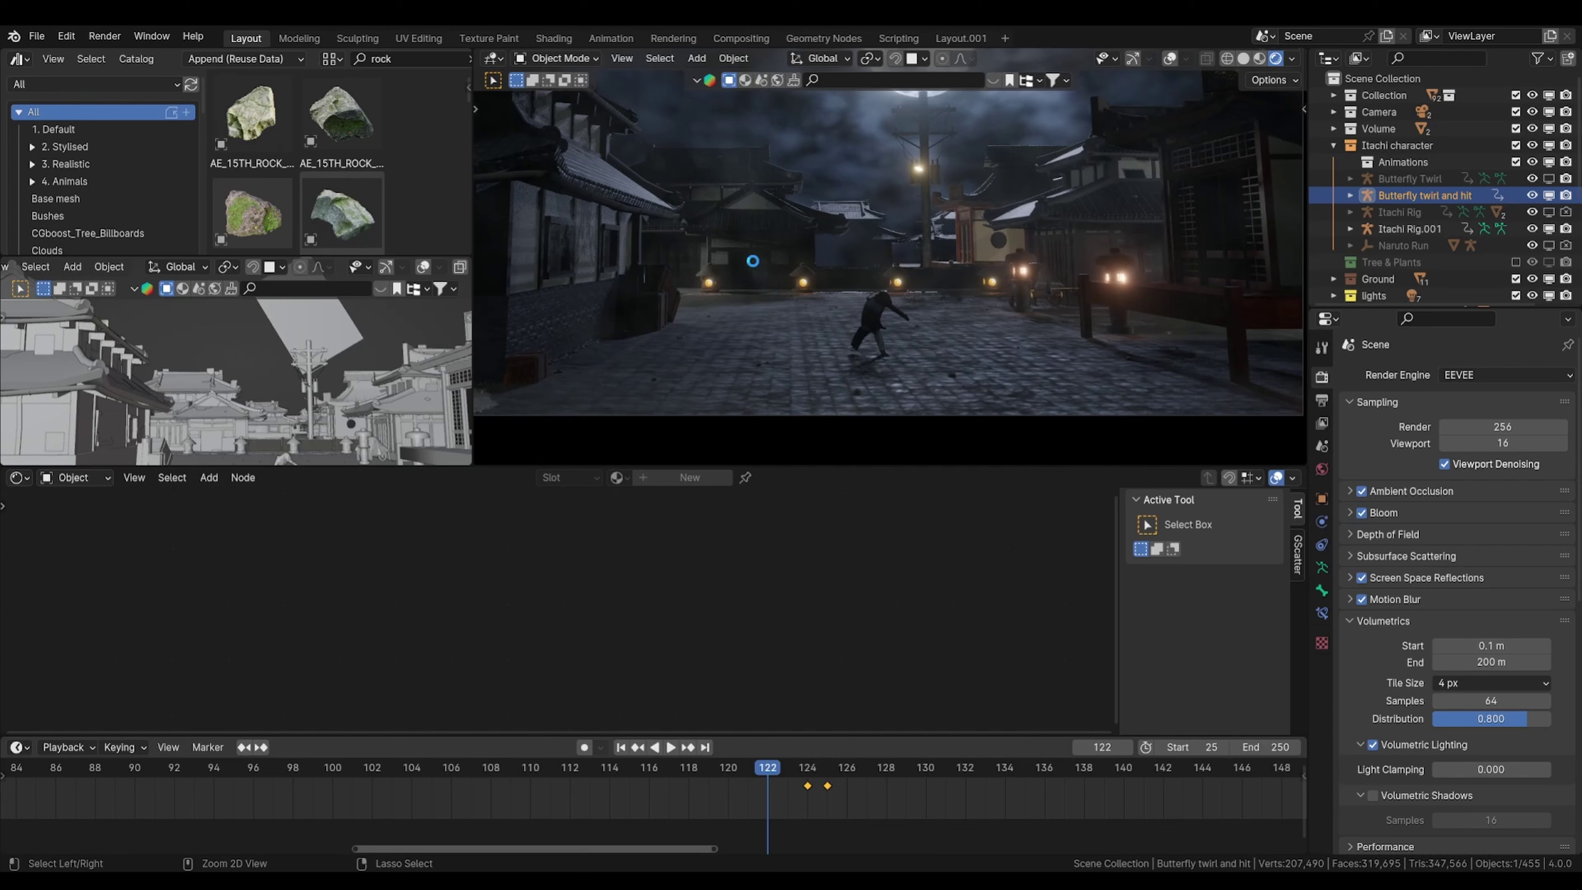
# Step: Save the file, show the viewport overlays again and deselect all objects
pyautogui.hotkey('ctrl', 's')
pyautogui.click(1171, 59)
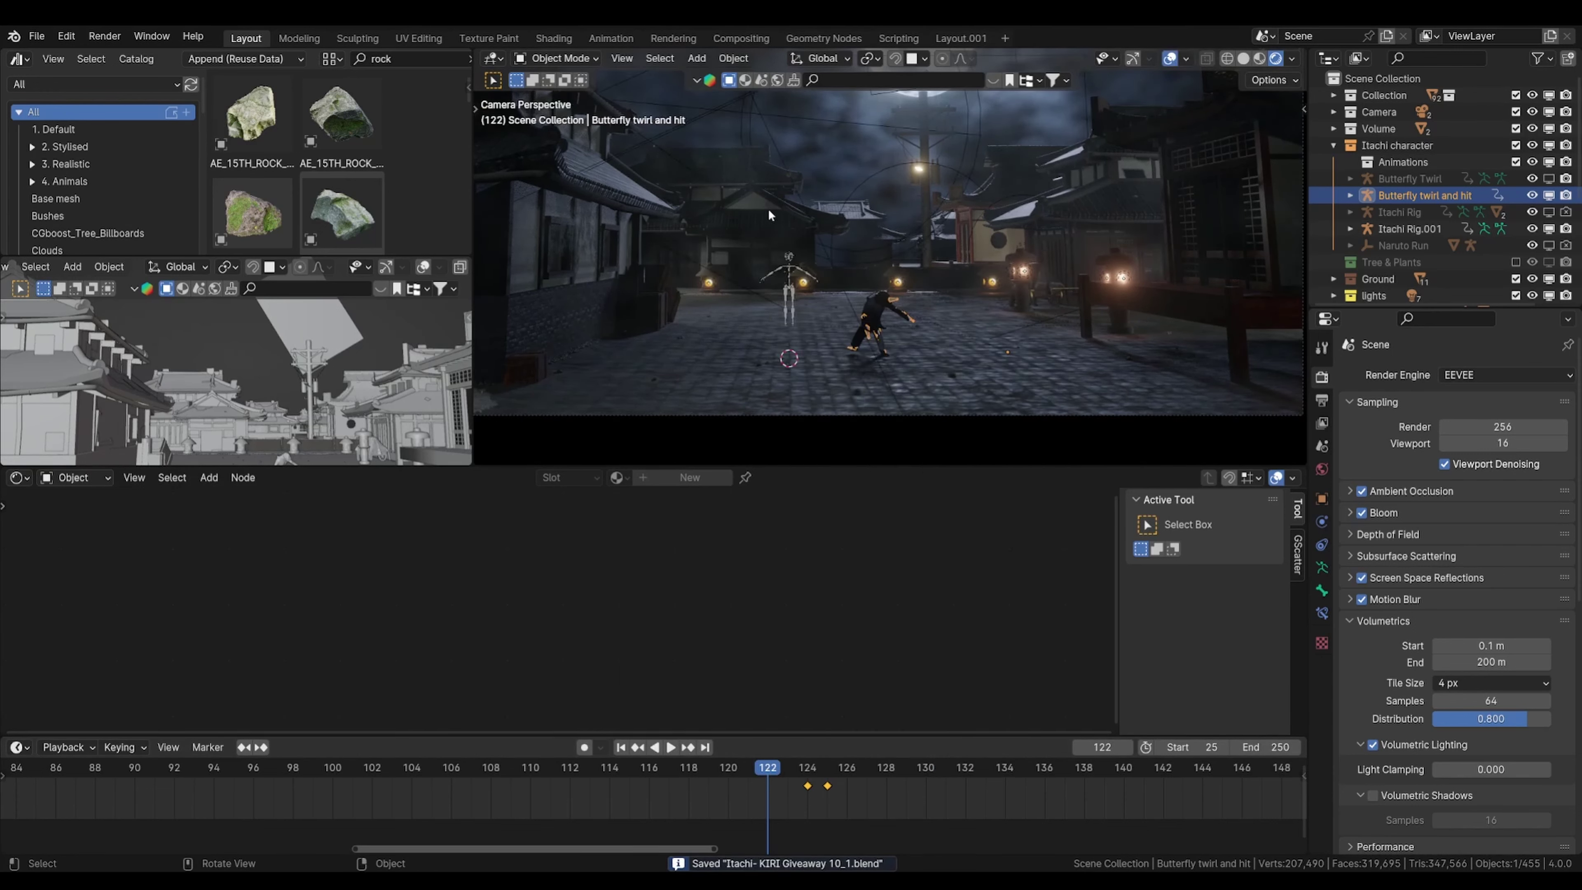
pyautogui.press('a')
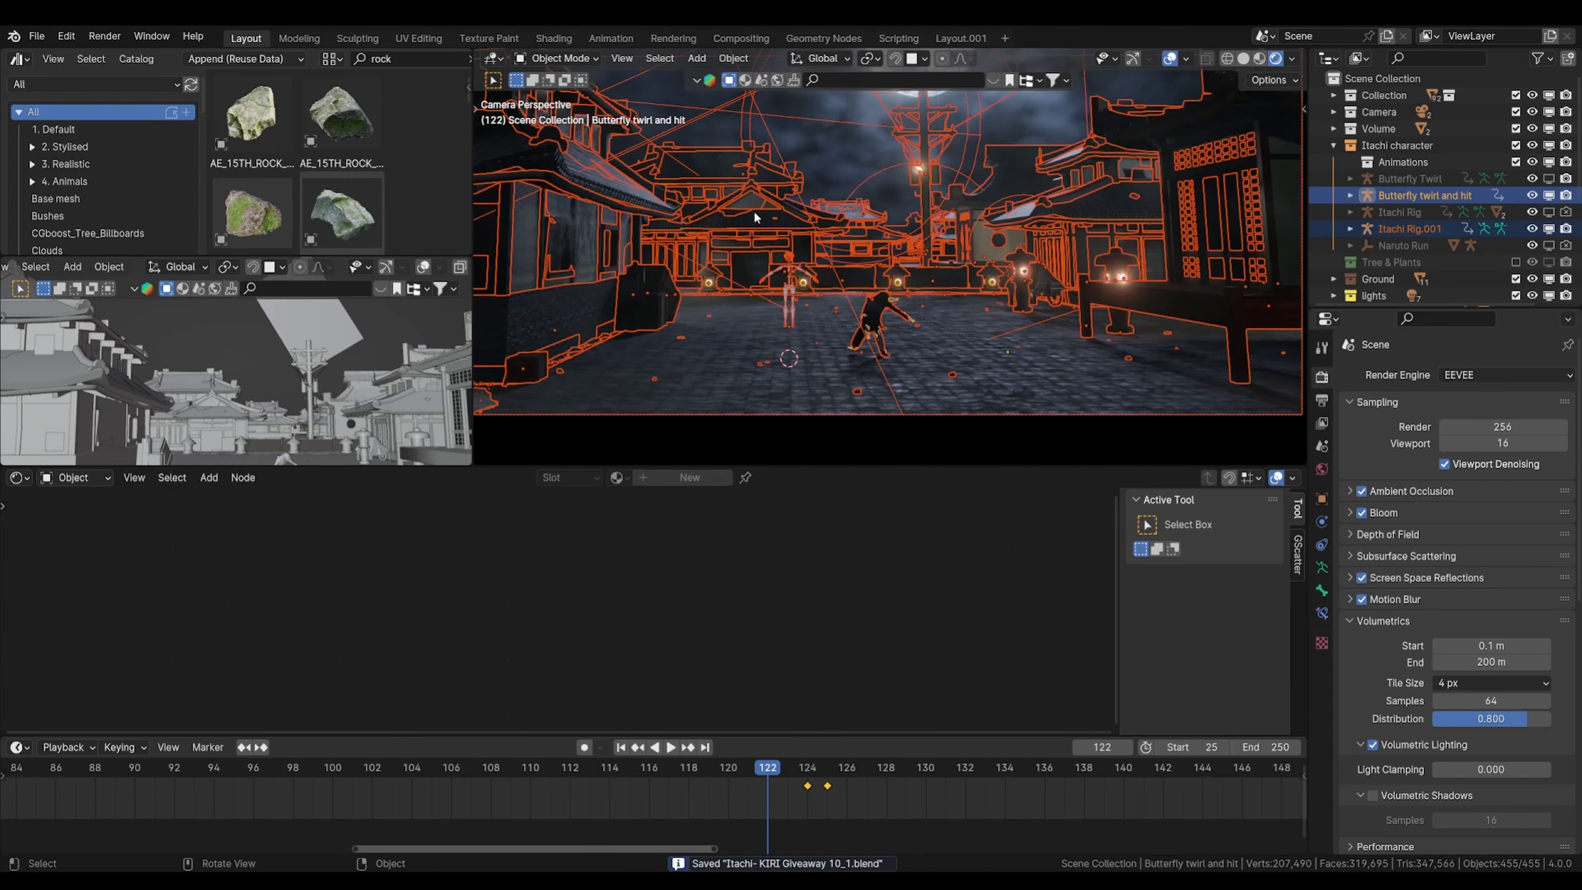
pyautogui.hotkey('alt', 'a')
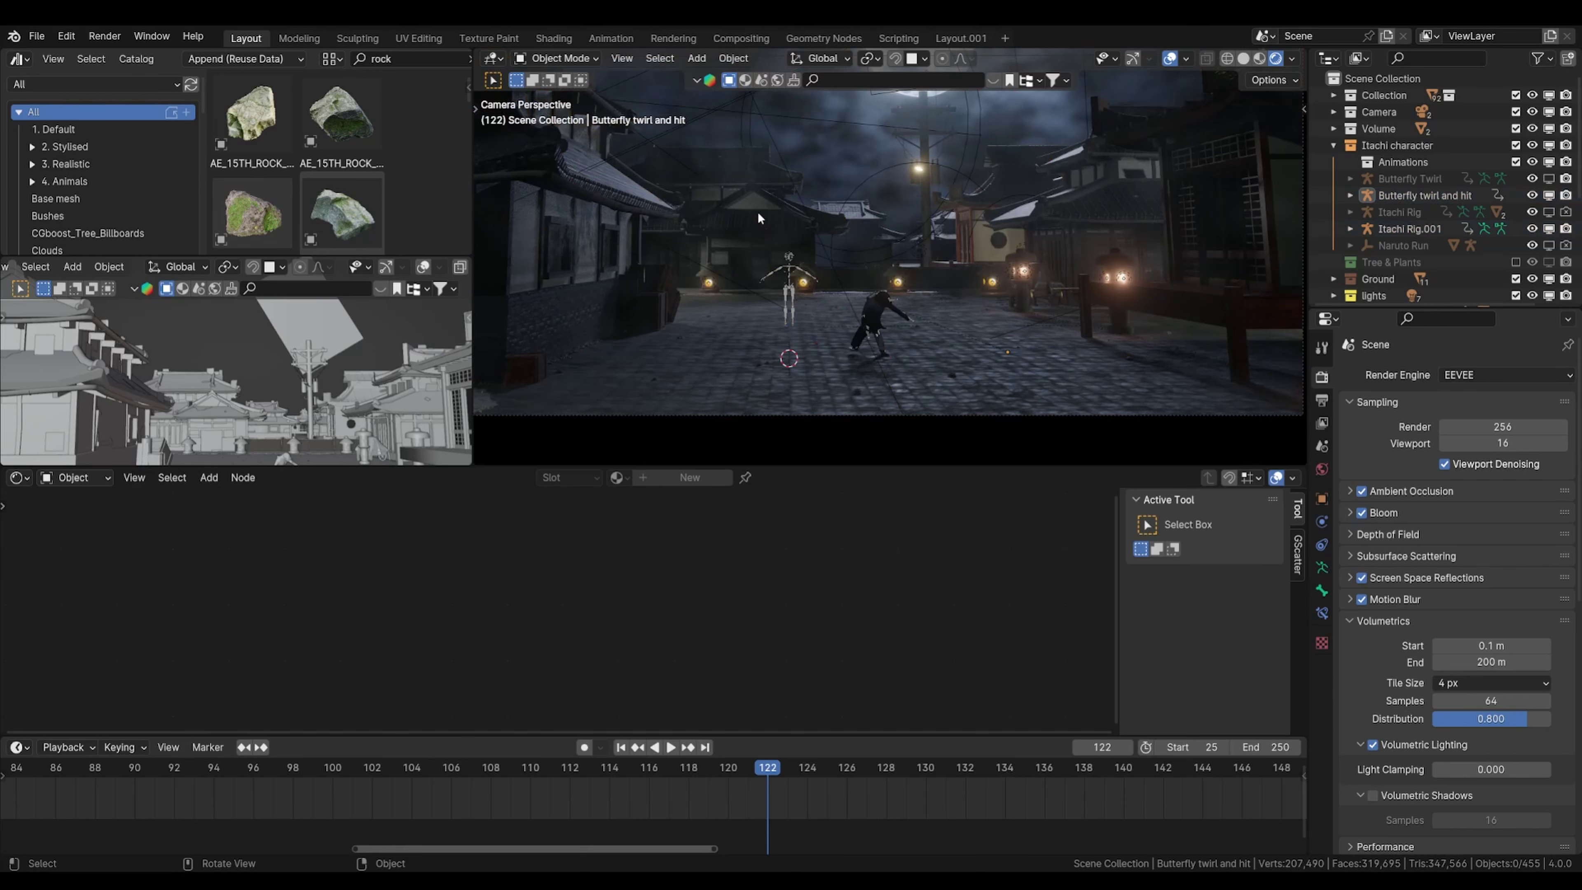
# Step: Import the footagecrate-dust-aerial-hit-2-matte footage as an image plane and raise it along global Z
pyautogui.press('q')
pyautogui.moveTo(757, 212)
pyautogui.click(831, 394)
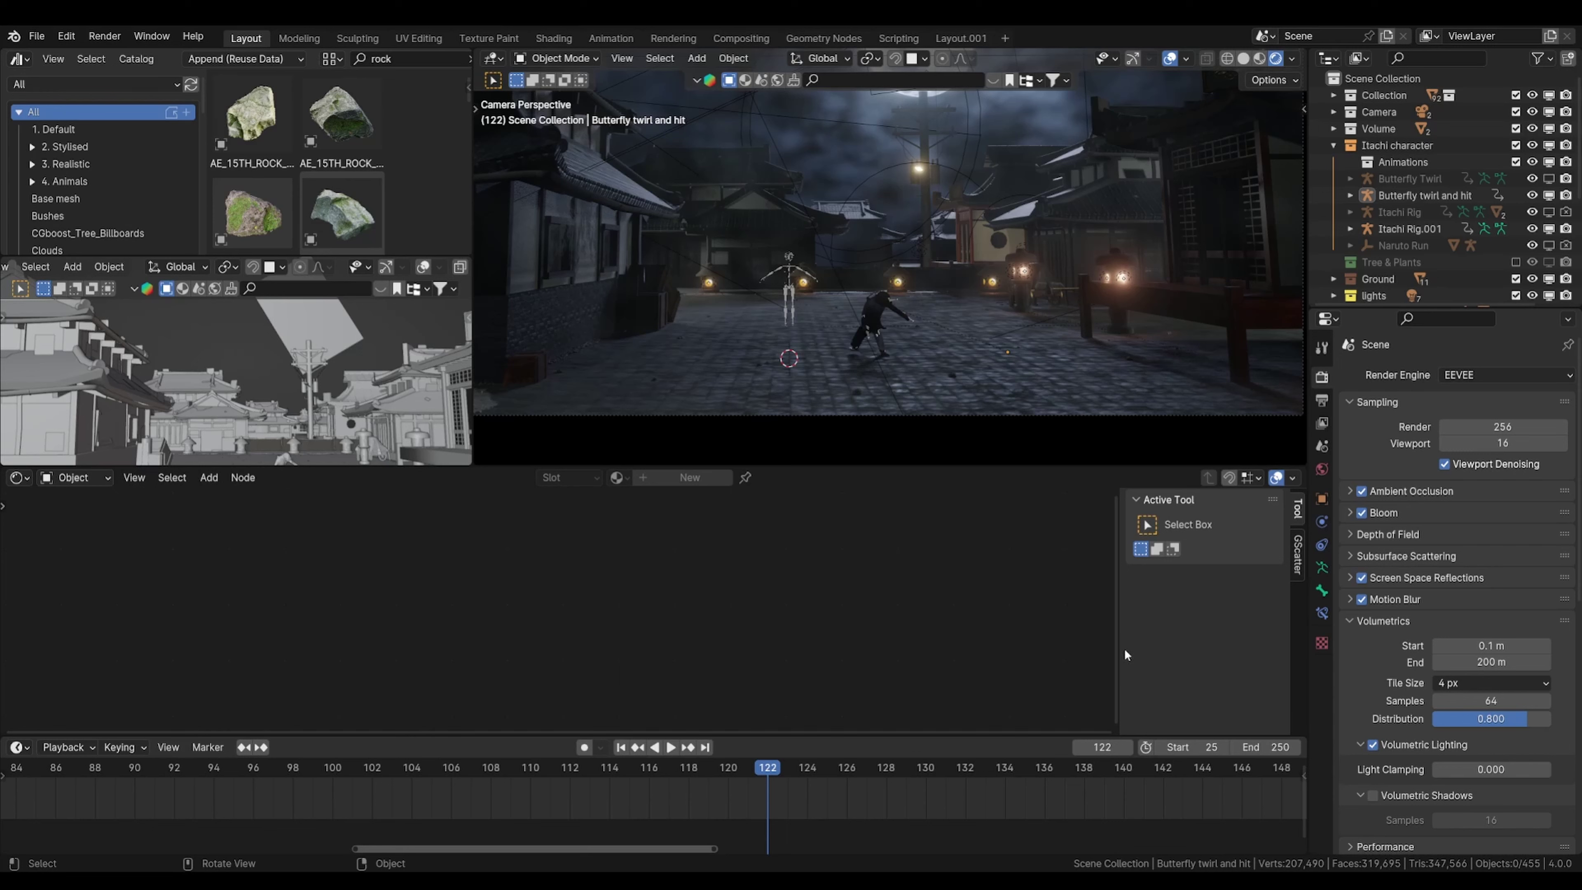
pyautogui.press('g')
pyautogui.press('z')
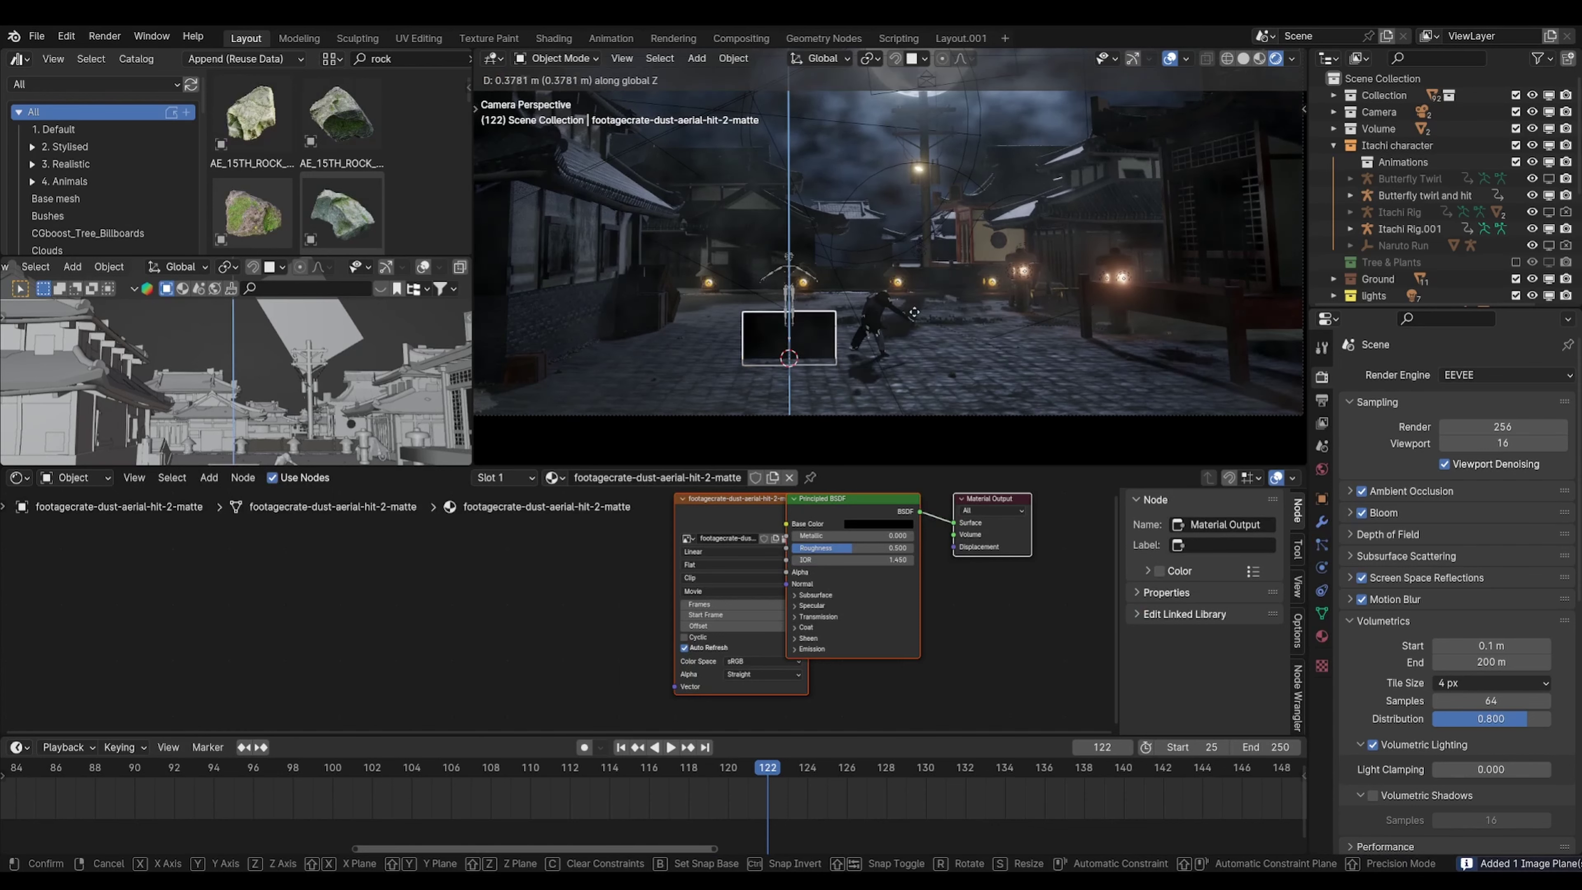
pyautogui.click(909, 282)
# Step: Move the Image Texture node clear of the Principled BSDF, scale the plane up about 3.8 times and use Material Preview shading
pyautogui.moveTo(770, 503); pyautogui.dragTo(673, 516)
pyautogui.press('s')
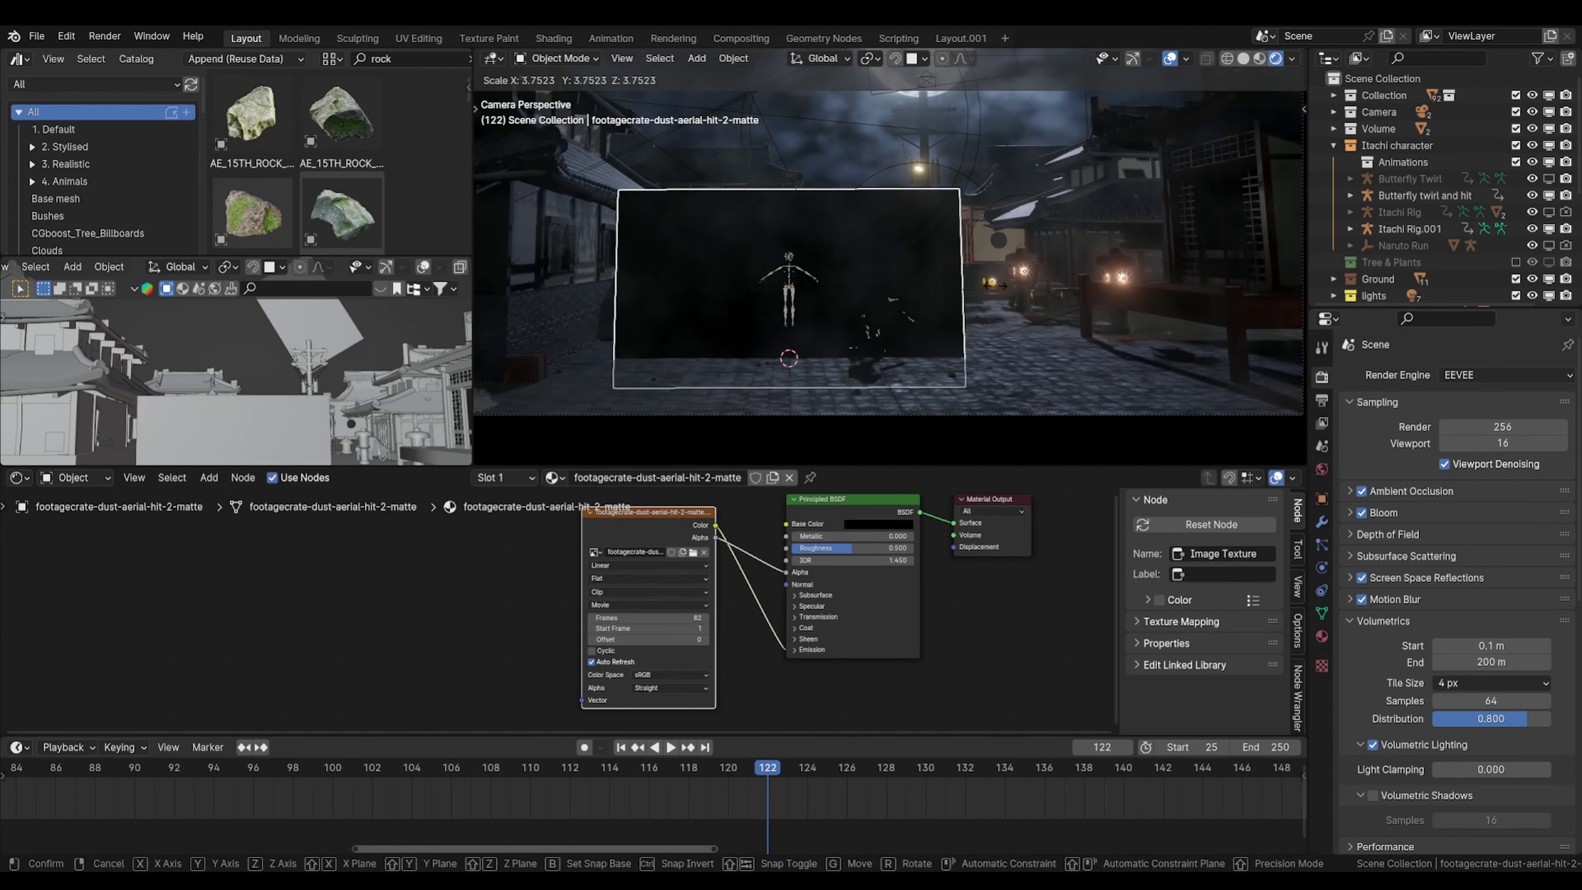
pyautogui.click(919, 308)
pyautogui.click(920, 386)
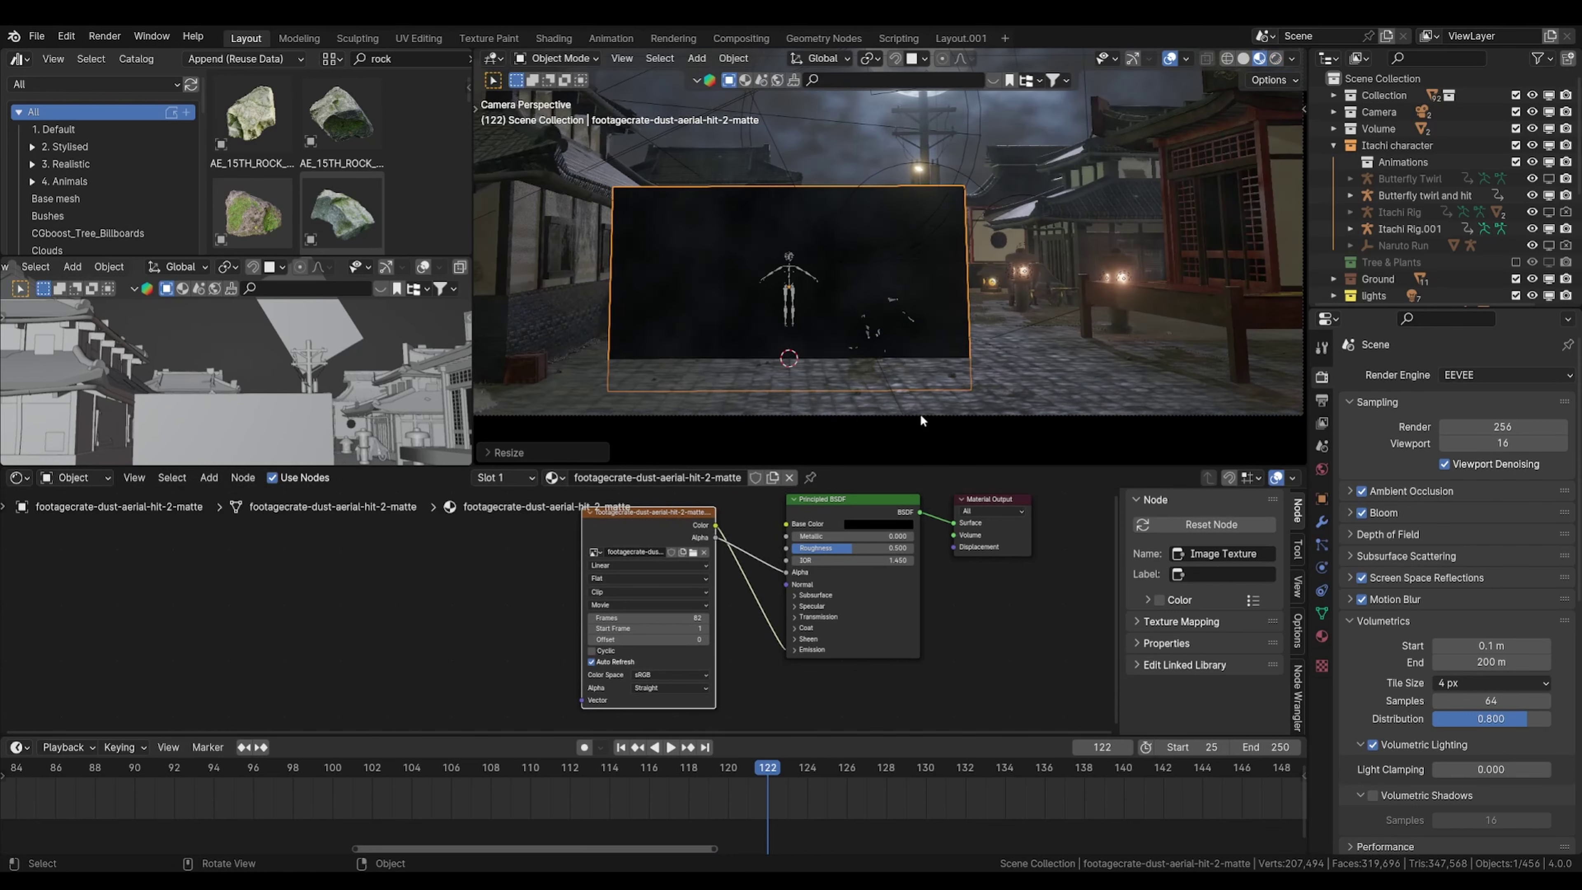
# Step: Play the new dust footage briefly and move its plane up and to the left of the character
pyautogui.press('space')
pyautogui.press('g')
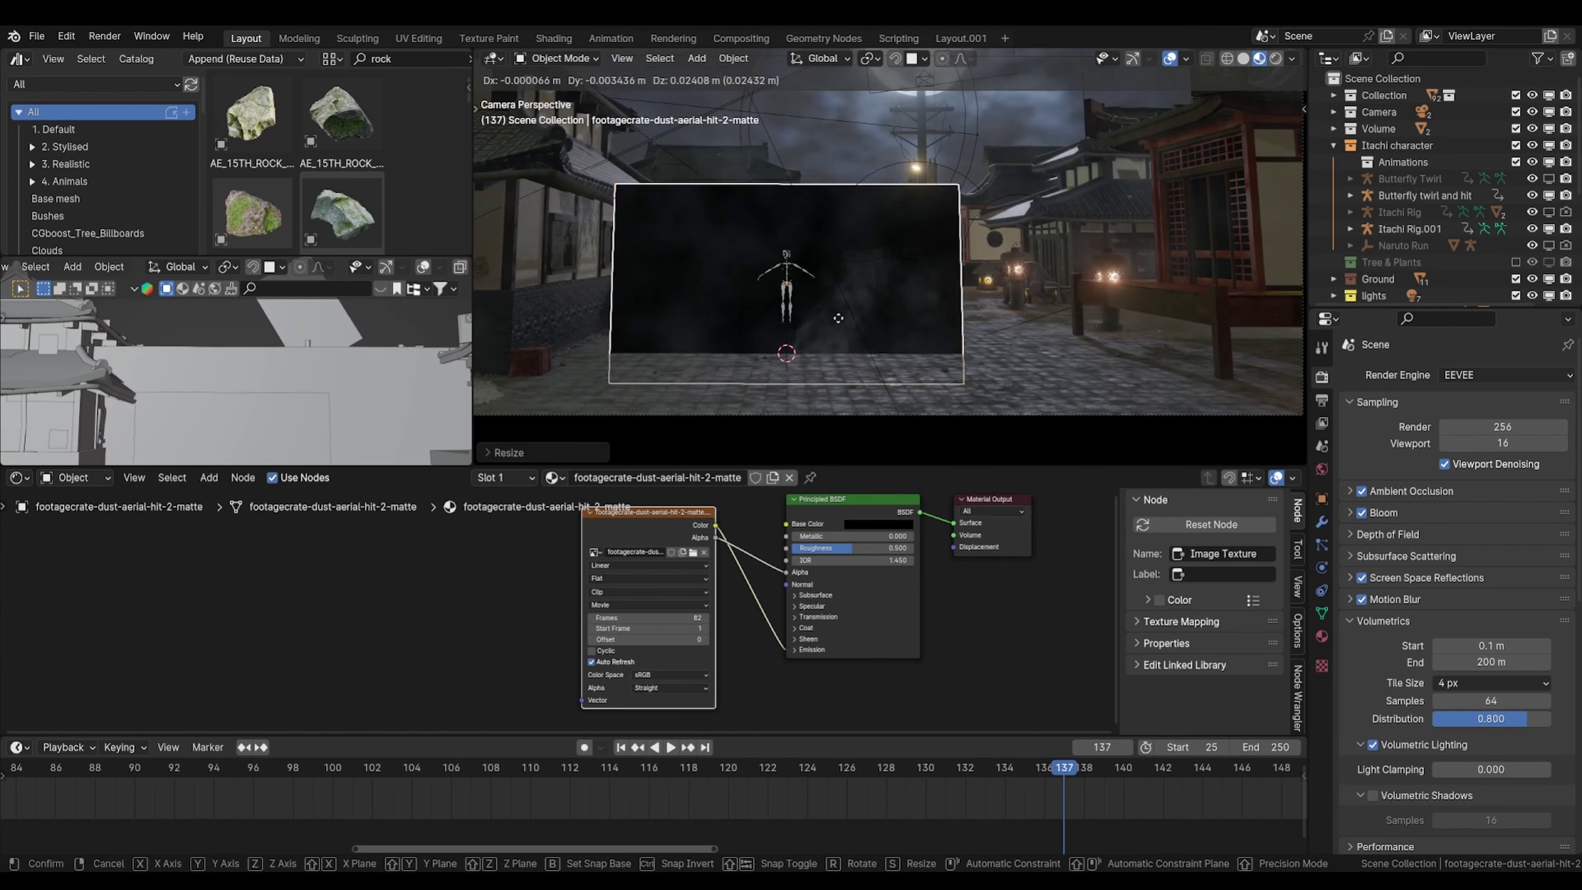
pyautogui.click(811, 284)
pyautogui.press('g')
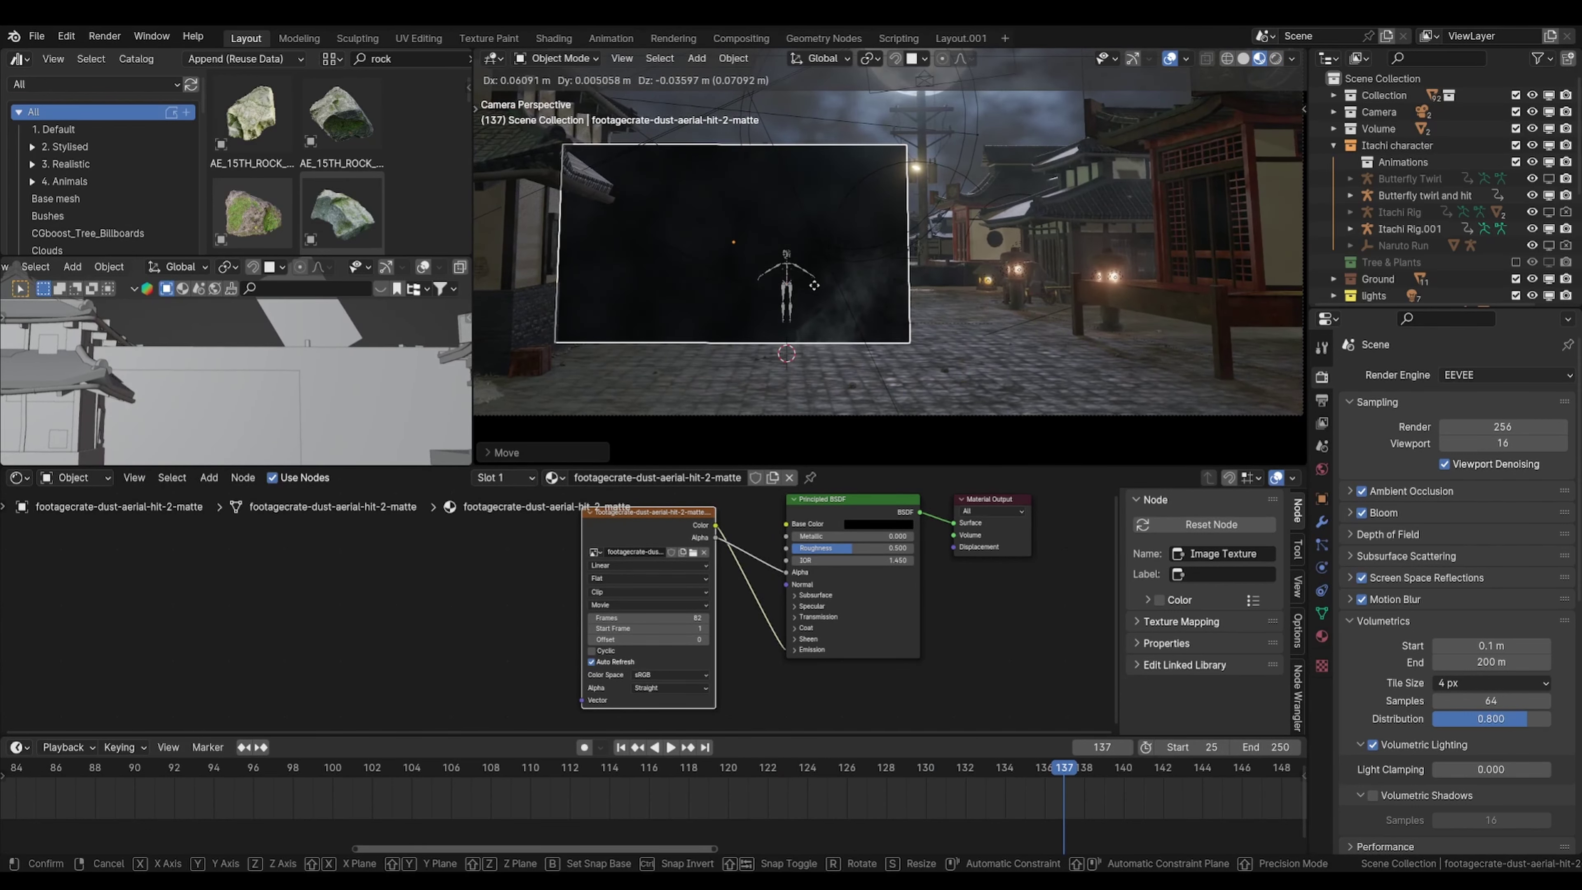
pyautogui.press('Escape')
# Step: Jump to the start frame and scrub back to about frame 18 to examine the dust footage's early frames
pyautogui.hotkey('shift', 'Left')
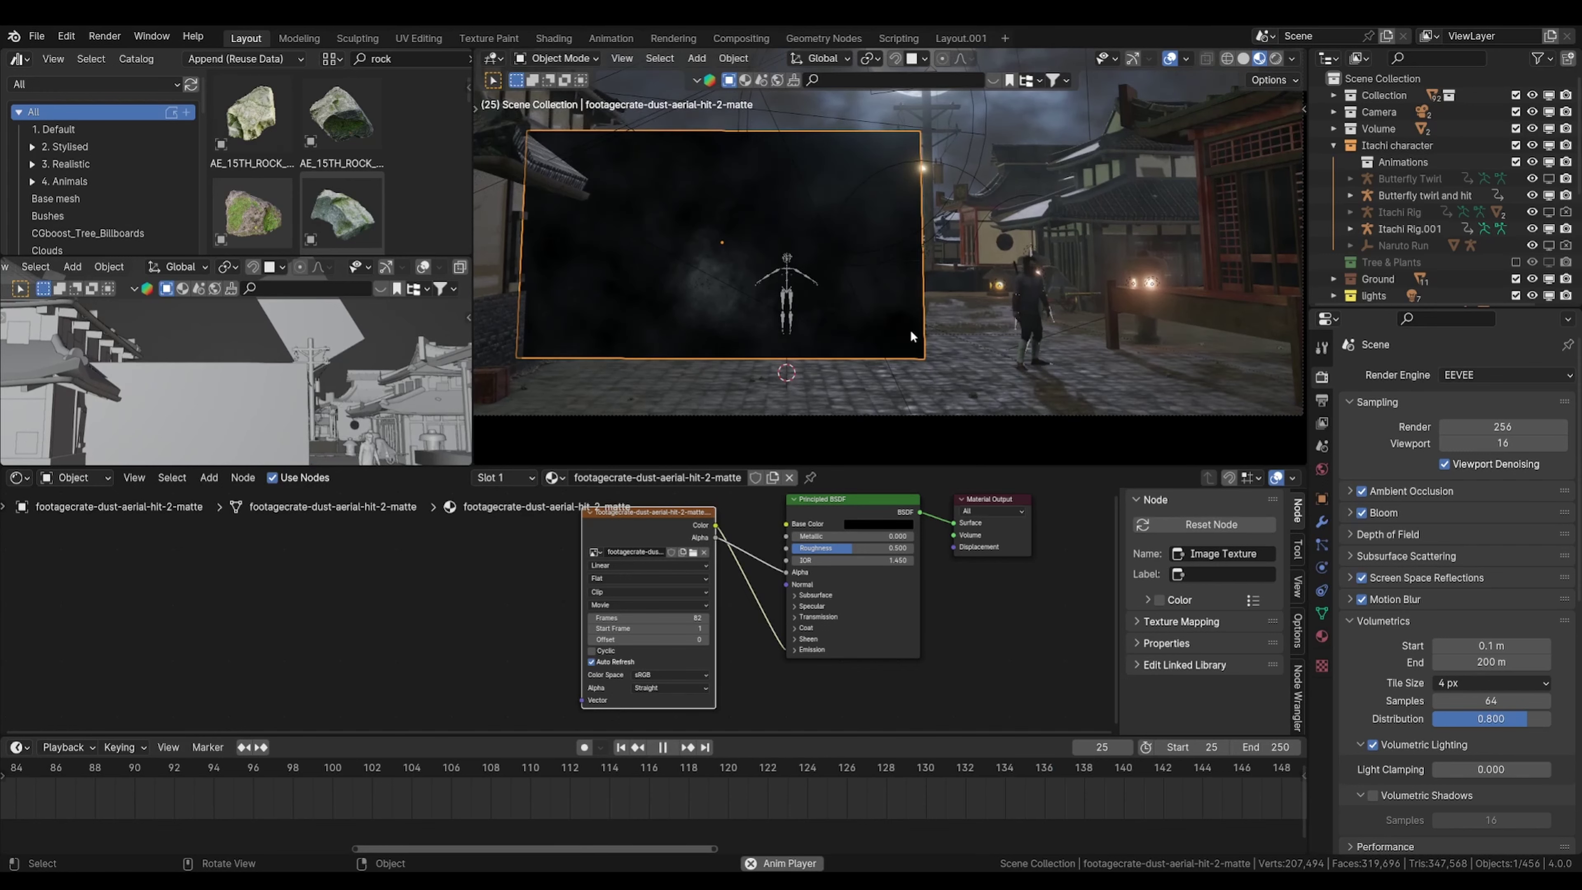
pyautogui.hotkey('shift', 'Left')
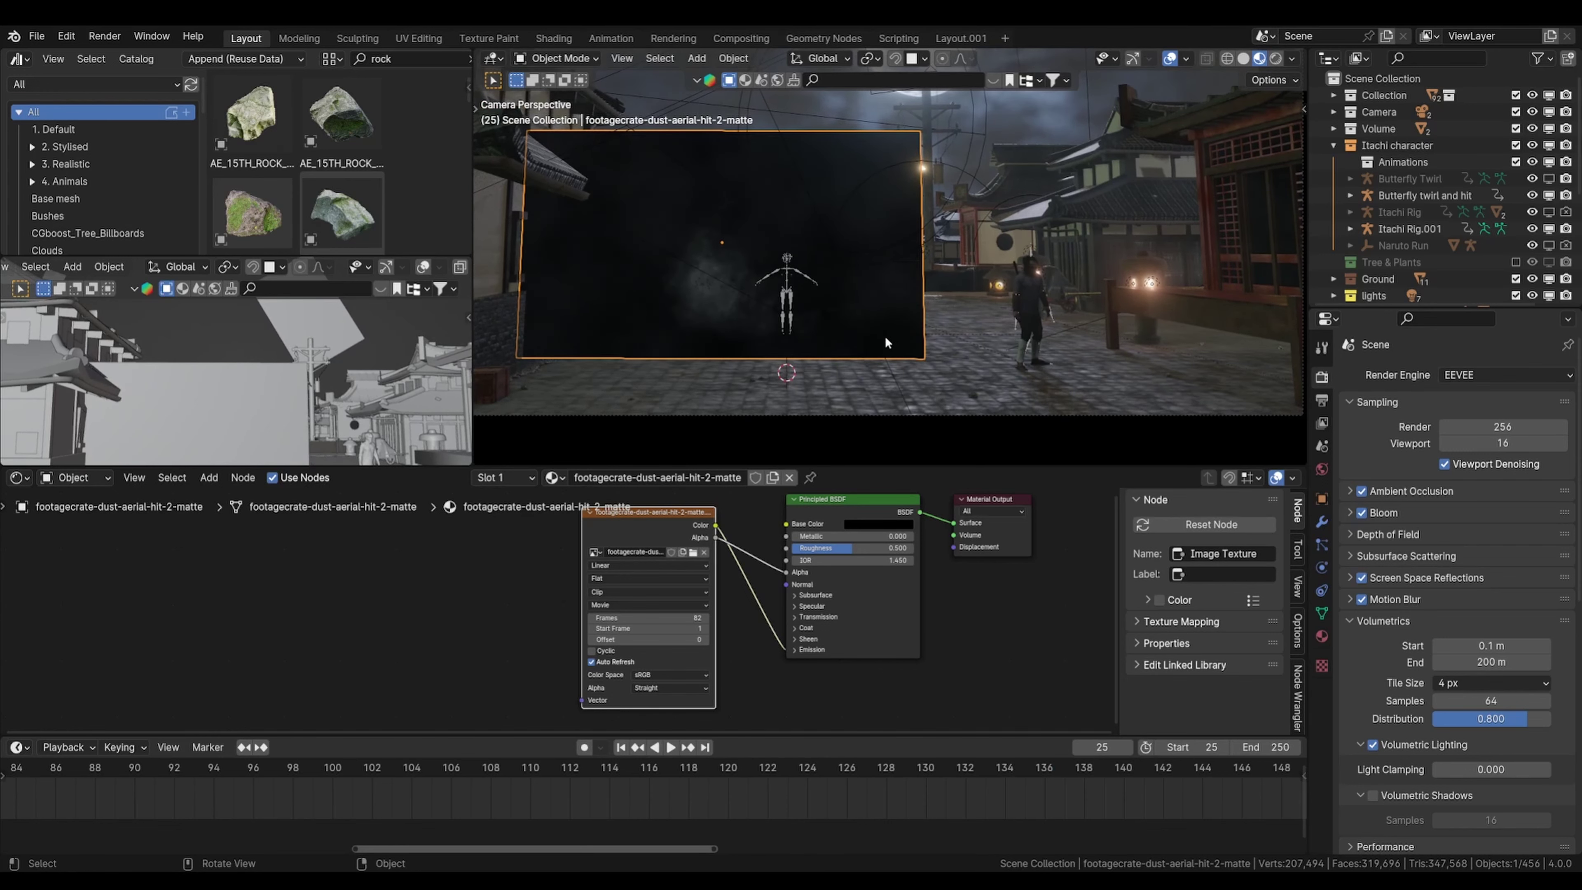
pyautogui.scroll(-9, 560, 774)
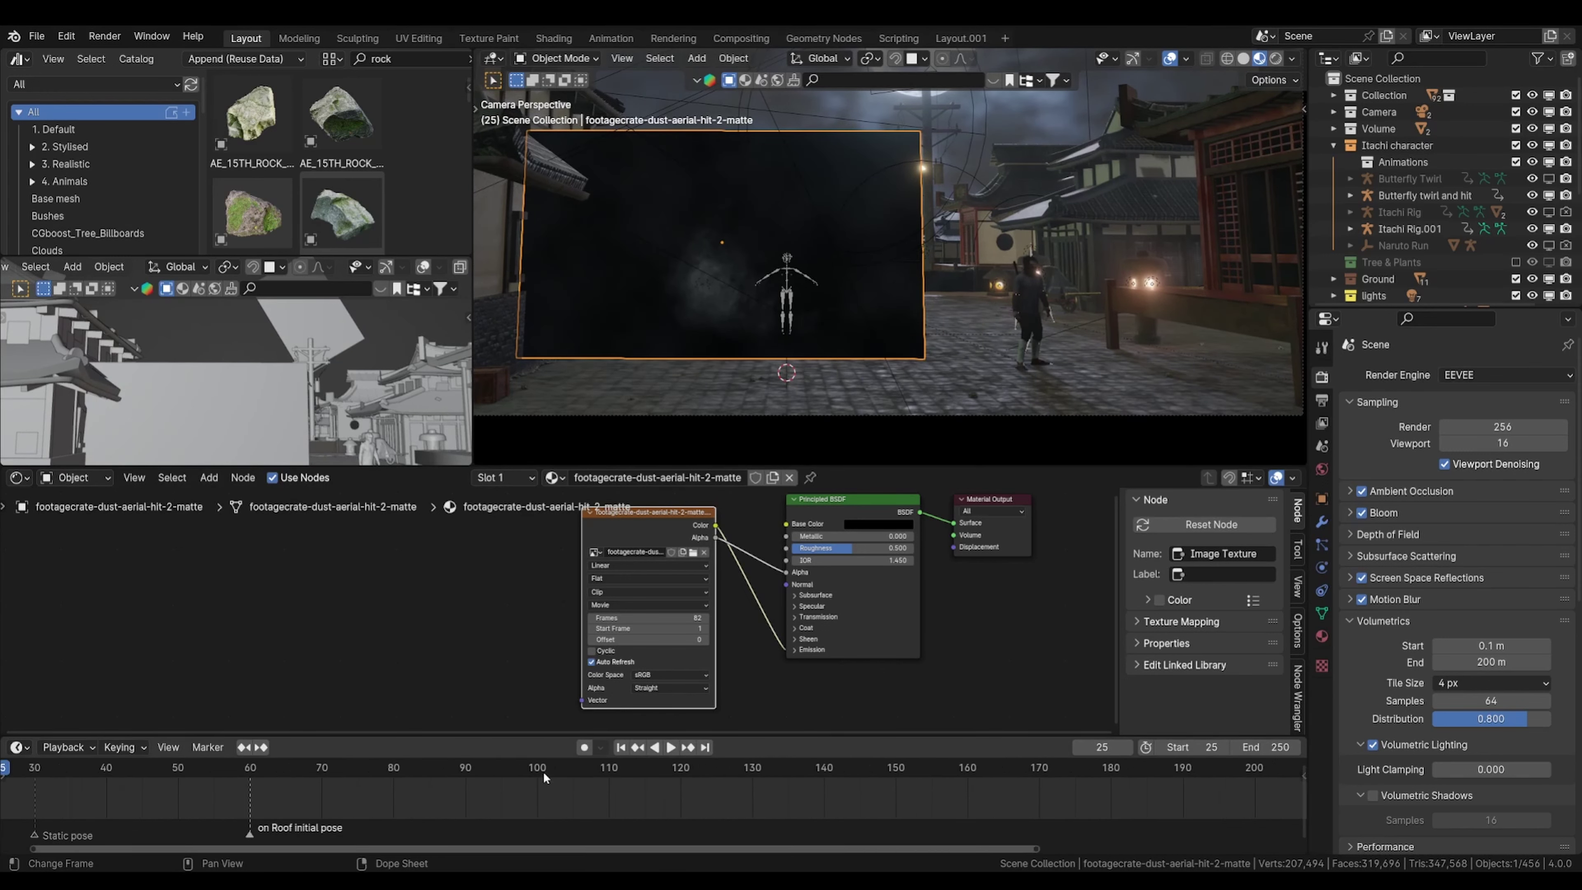
pyautogui.moveTo(335, 778); pyautogui.dragTo(303, 782)
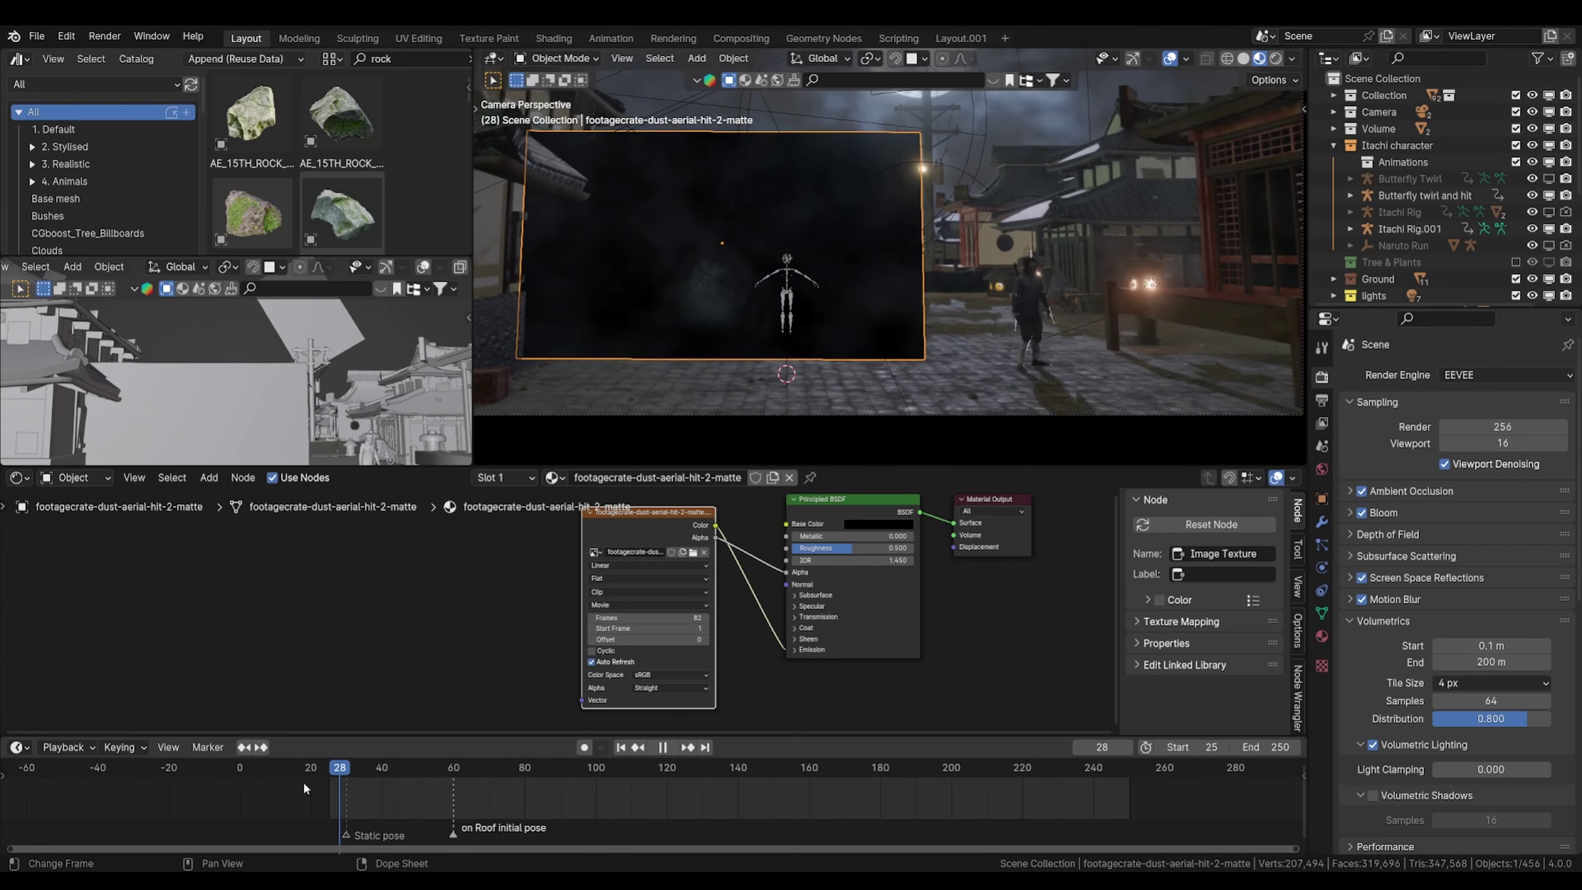
# Step: Move the new dust plane into the Smoke and fire collection and rotate it about 110 degrees in the camera view
pyautogui.scroll(-5, 1462, 196)
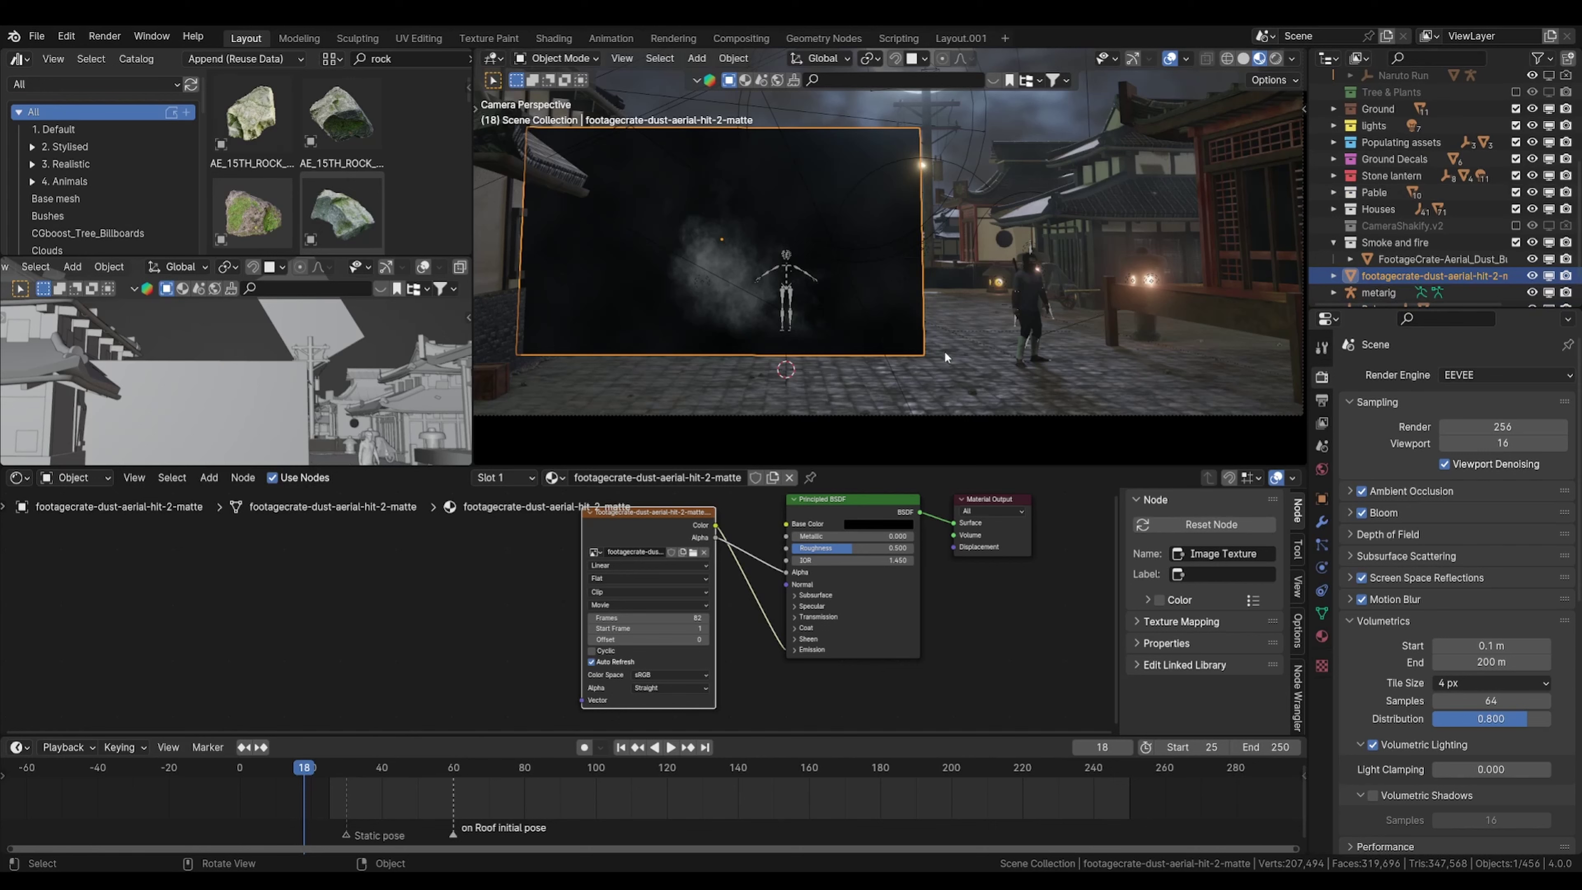
pyautogui.press('m')
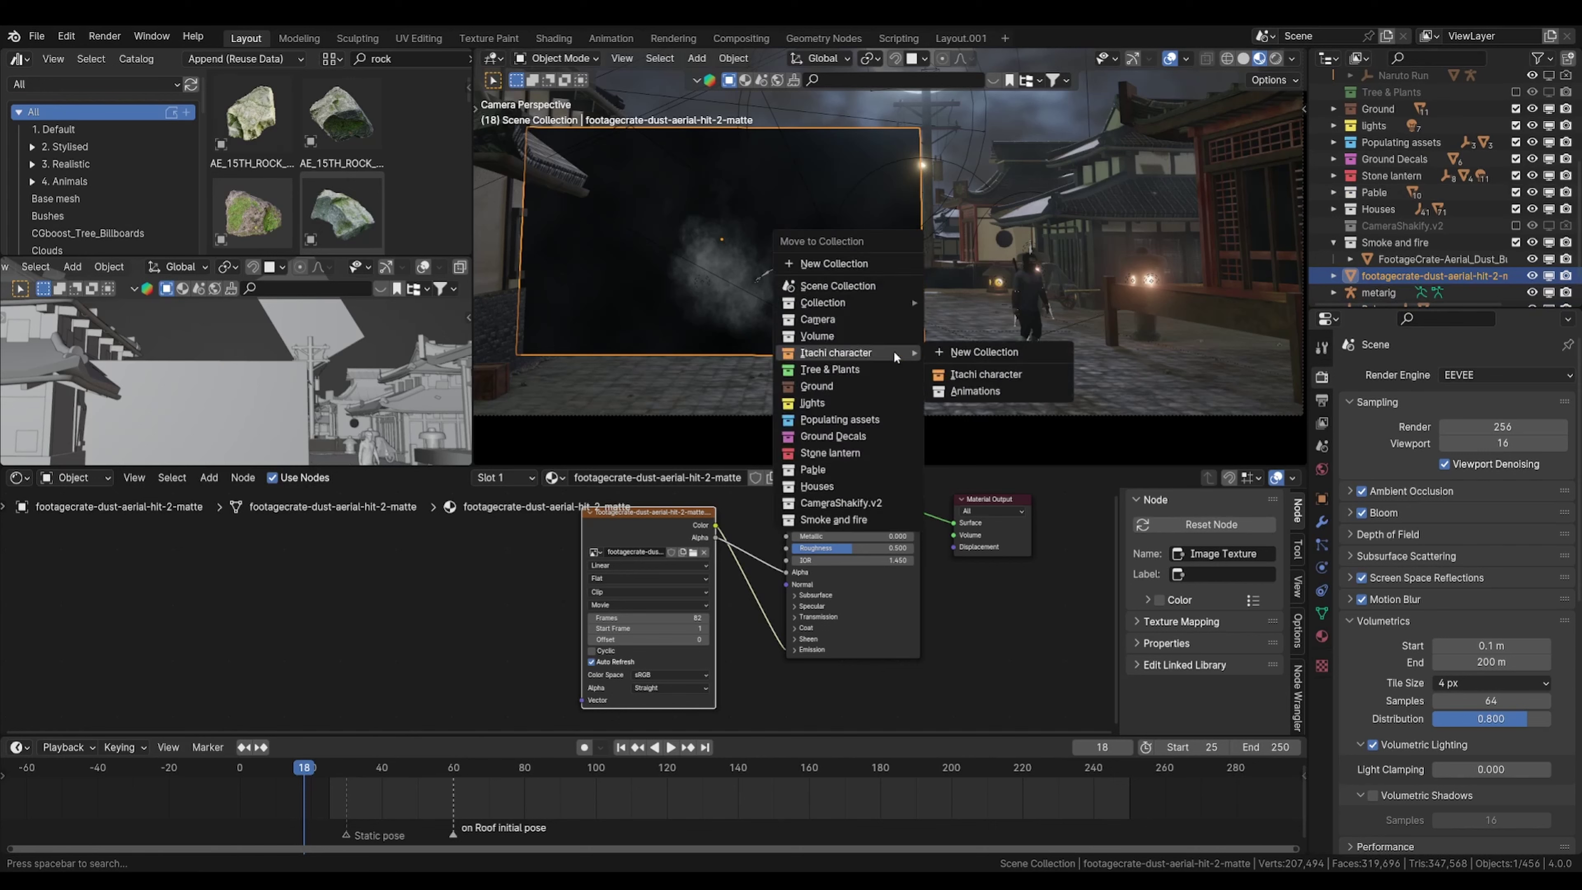
pyautogui.click(863, 518)
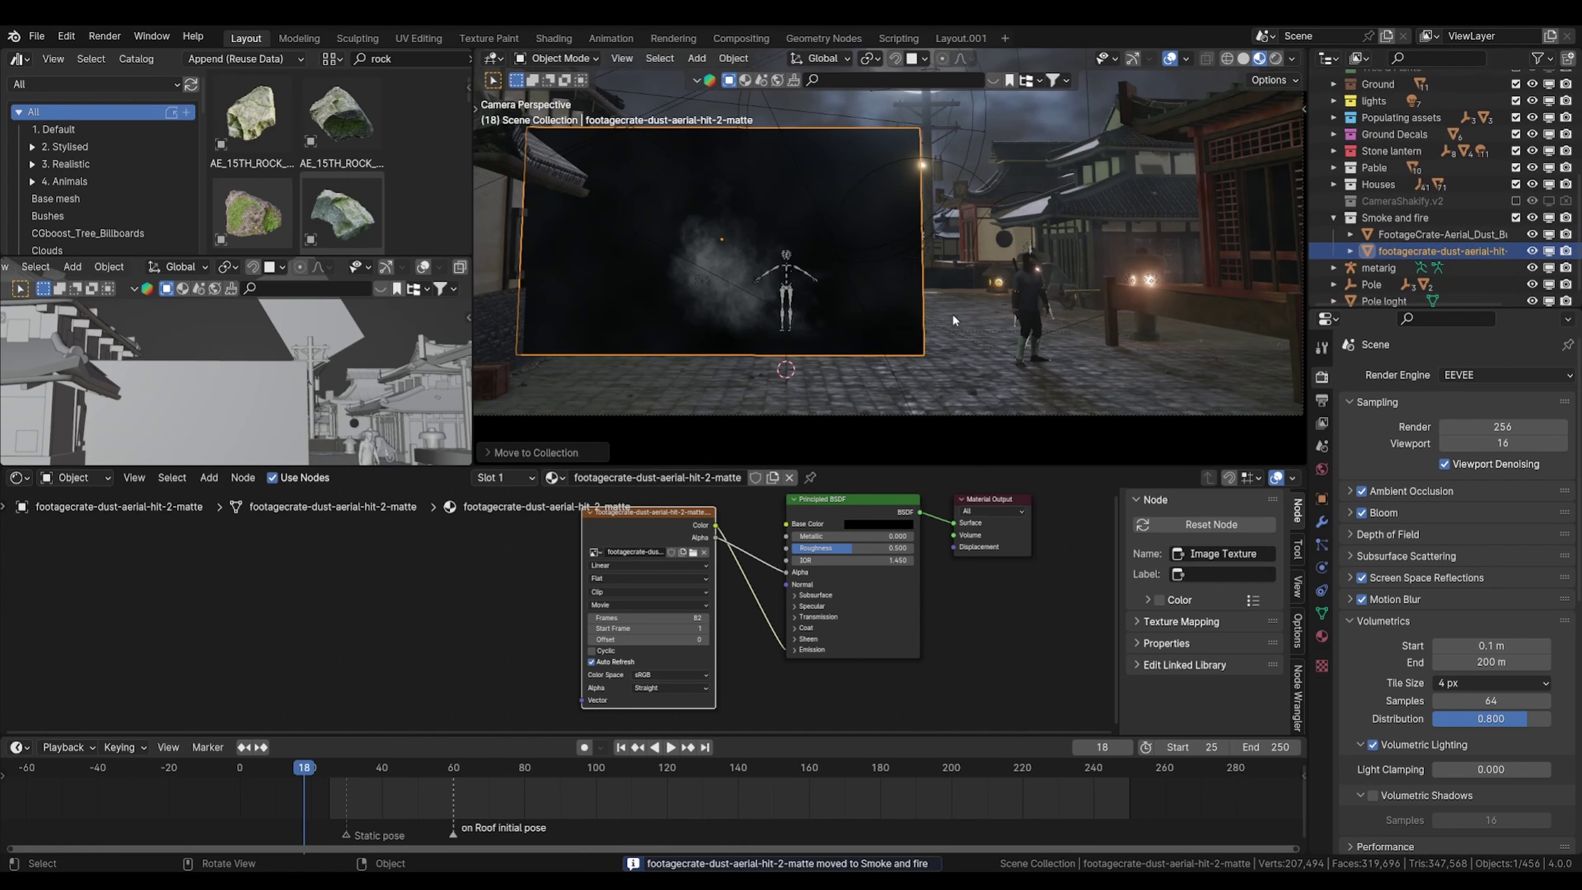
pyautogui.press('r')
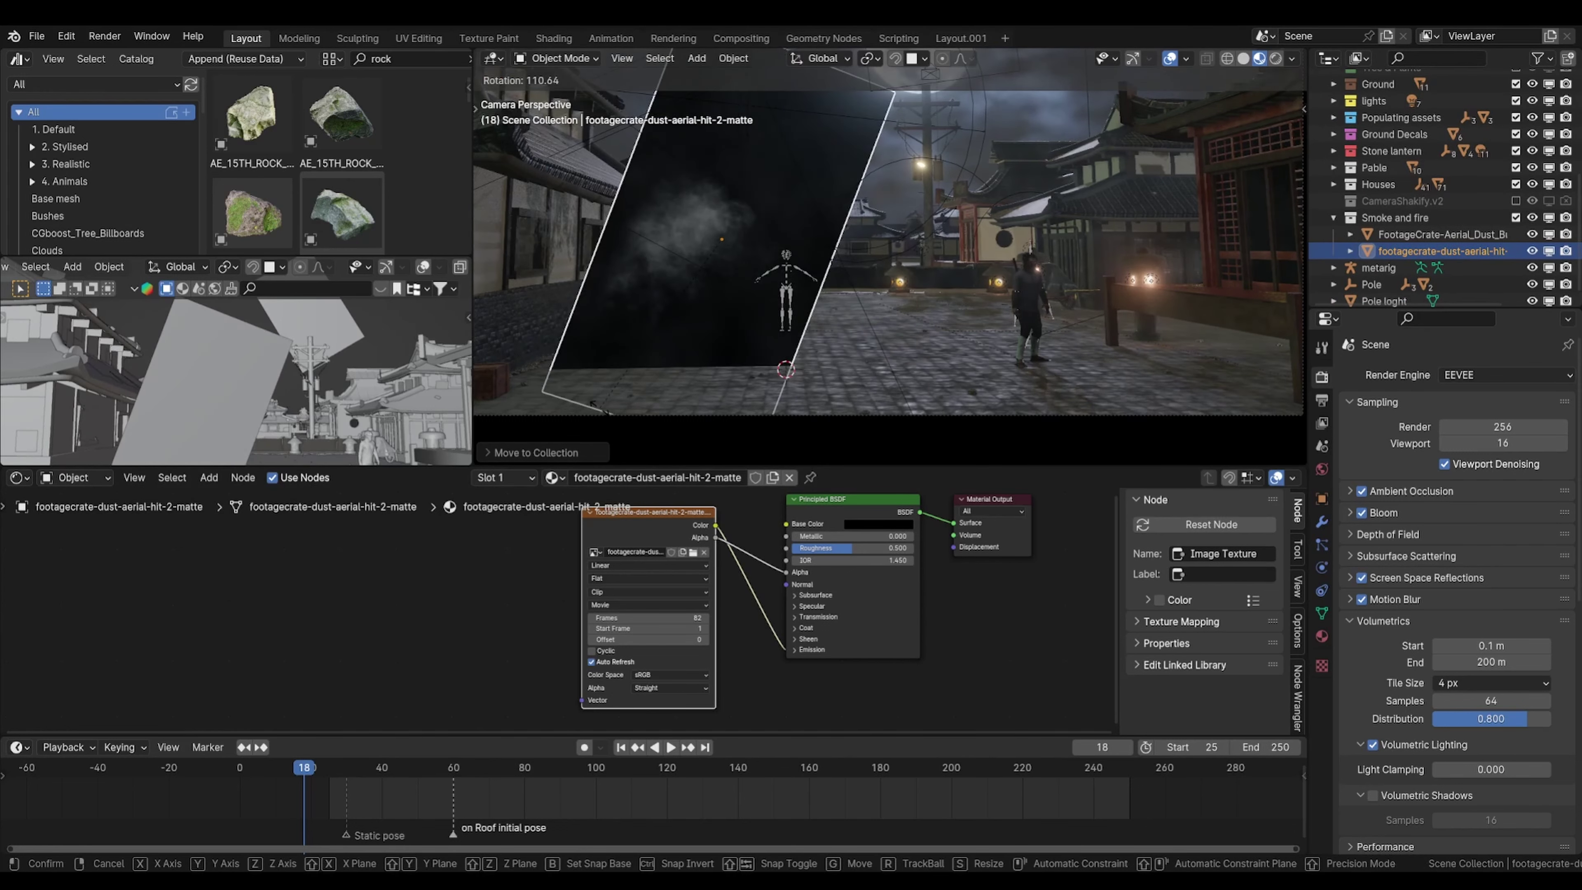
pyautogui.click(491, 657)
# Step: Replay the rotated dust footage from the earliest frames, back to frame 7, to examine how the burst begins
pyautogui.press('space')
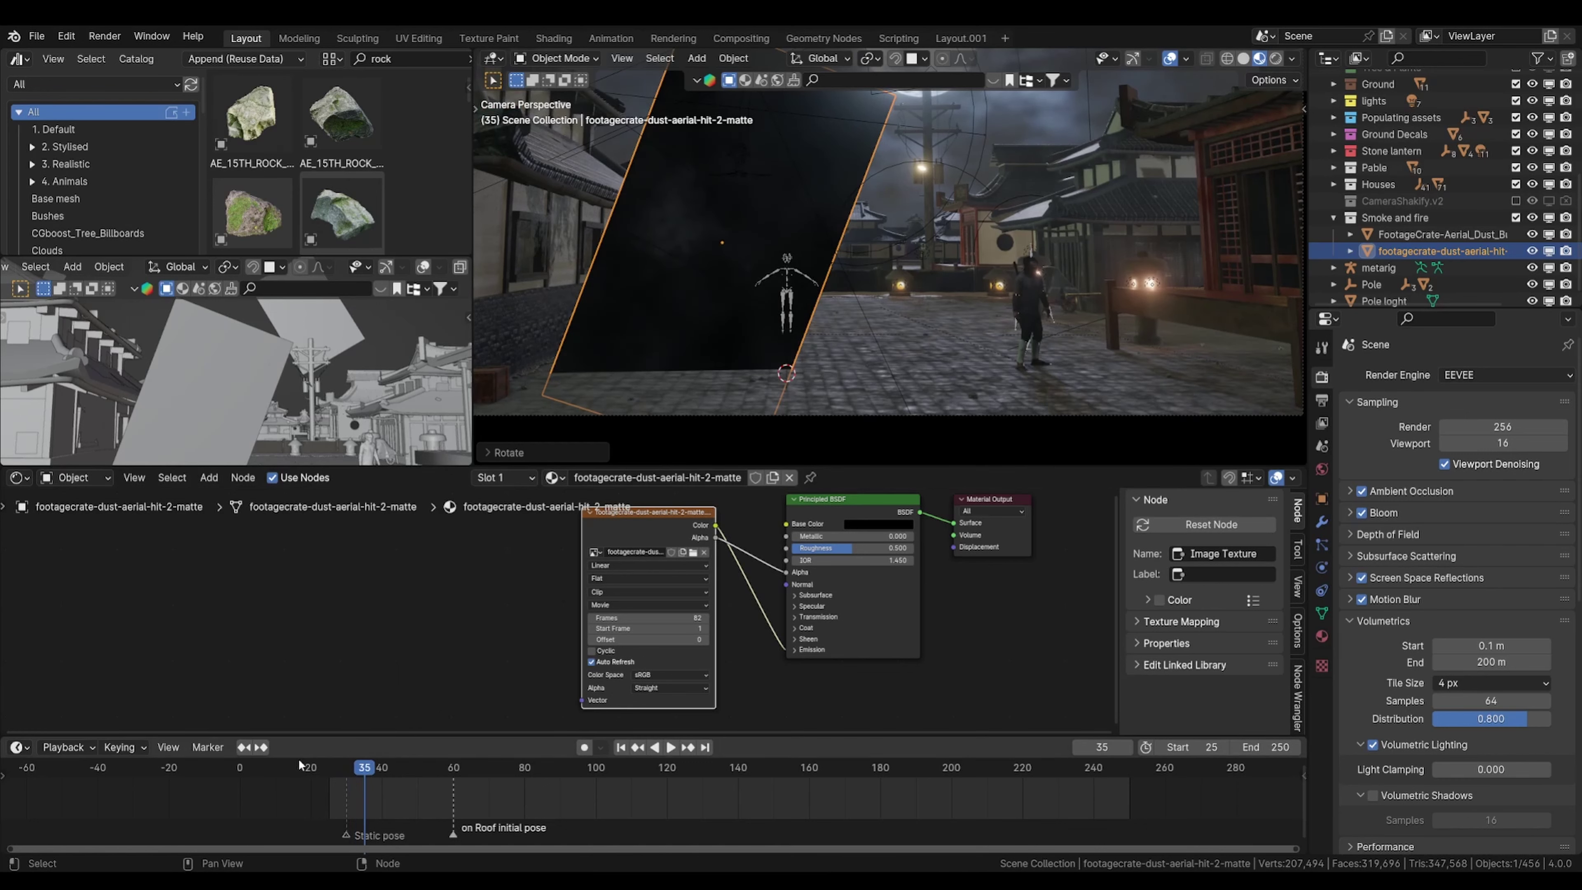
pyautogui.click(265, 765)
pyautogui.press('space')
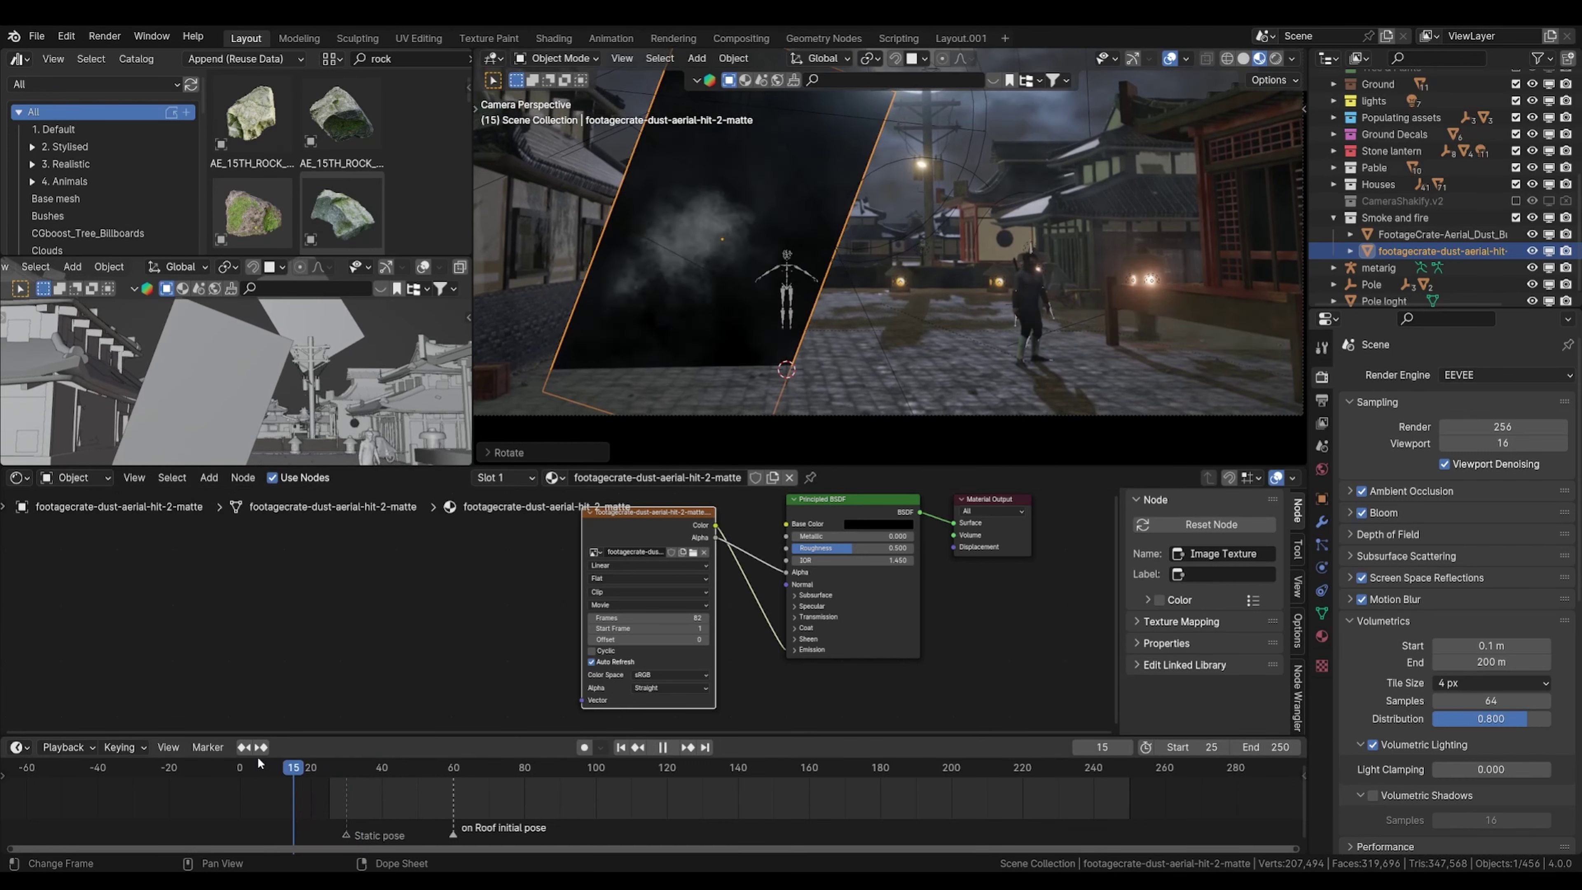
pyautogui.moveTo(259, 766); pyautogui.dragTo(223, 765)
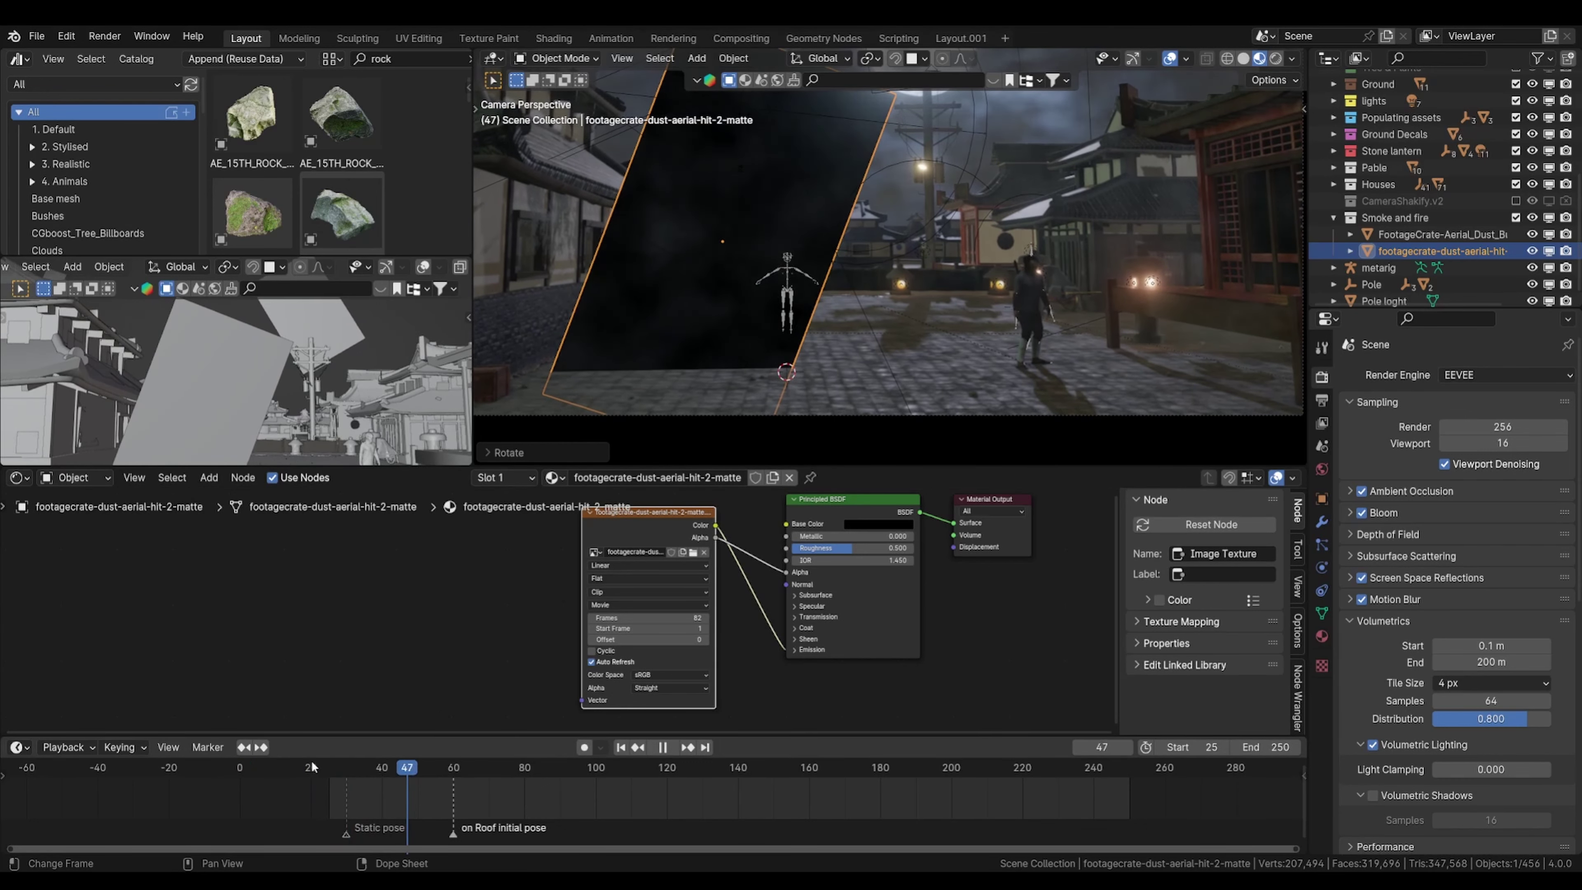
pyautogui.click(265, 767)
pyautogui.press('space')
# Step: Shift the Image Texture node farther from the shader and set its Start Frame to 125
pyautogui.moveTo(673, 534); pyautogui.dragTo(502, 571)
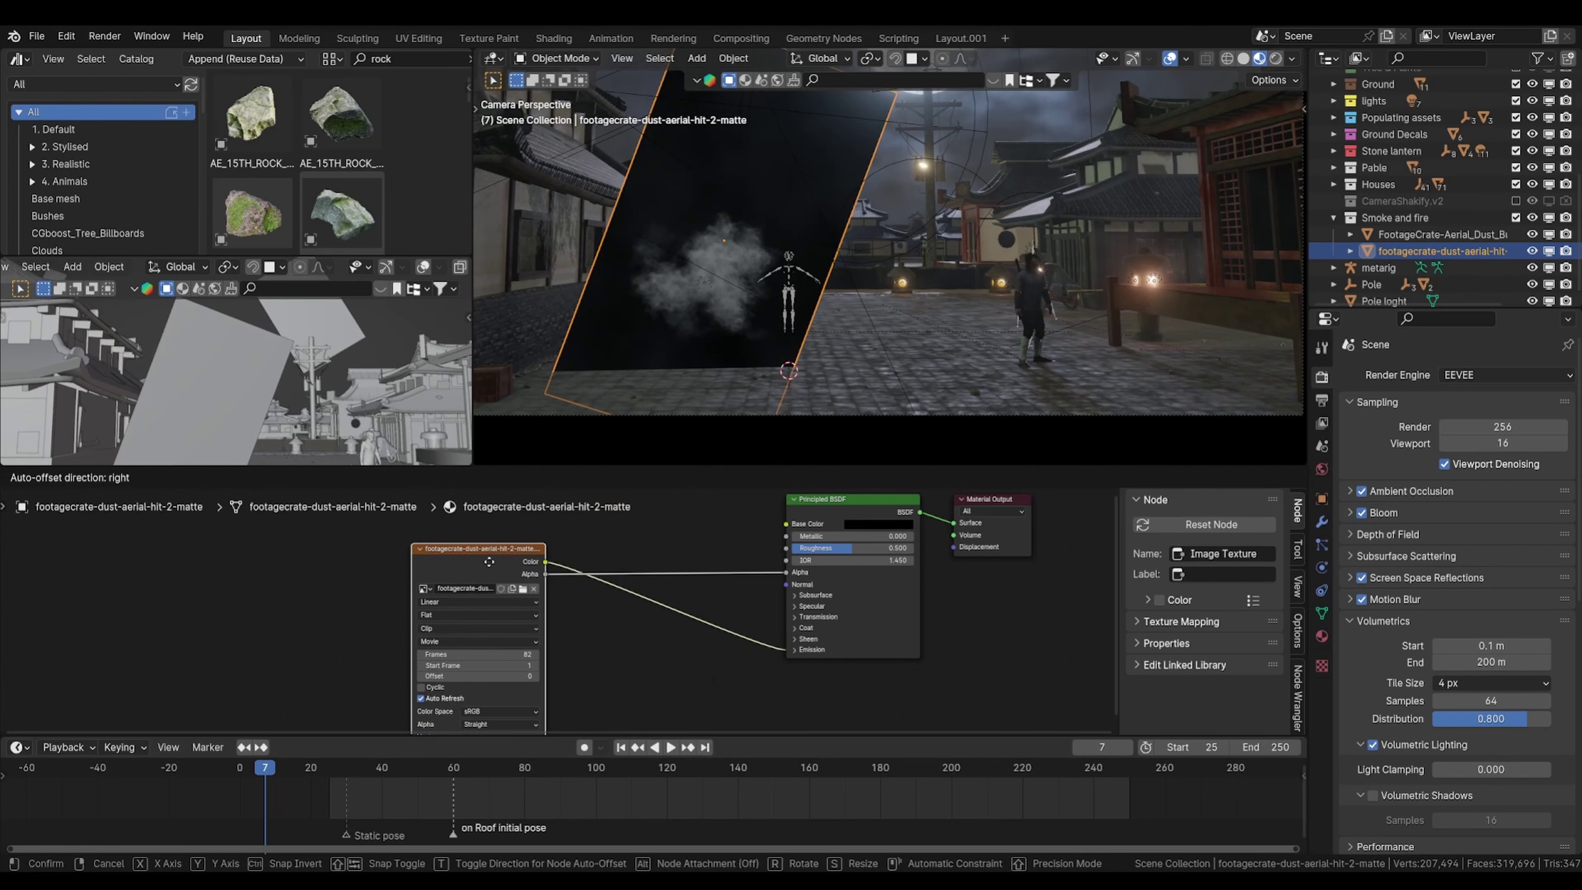
pyautogui.click(517, 665)
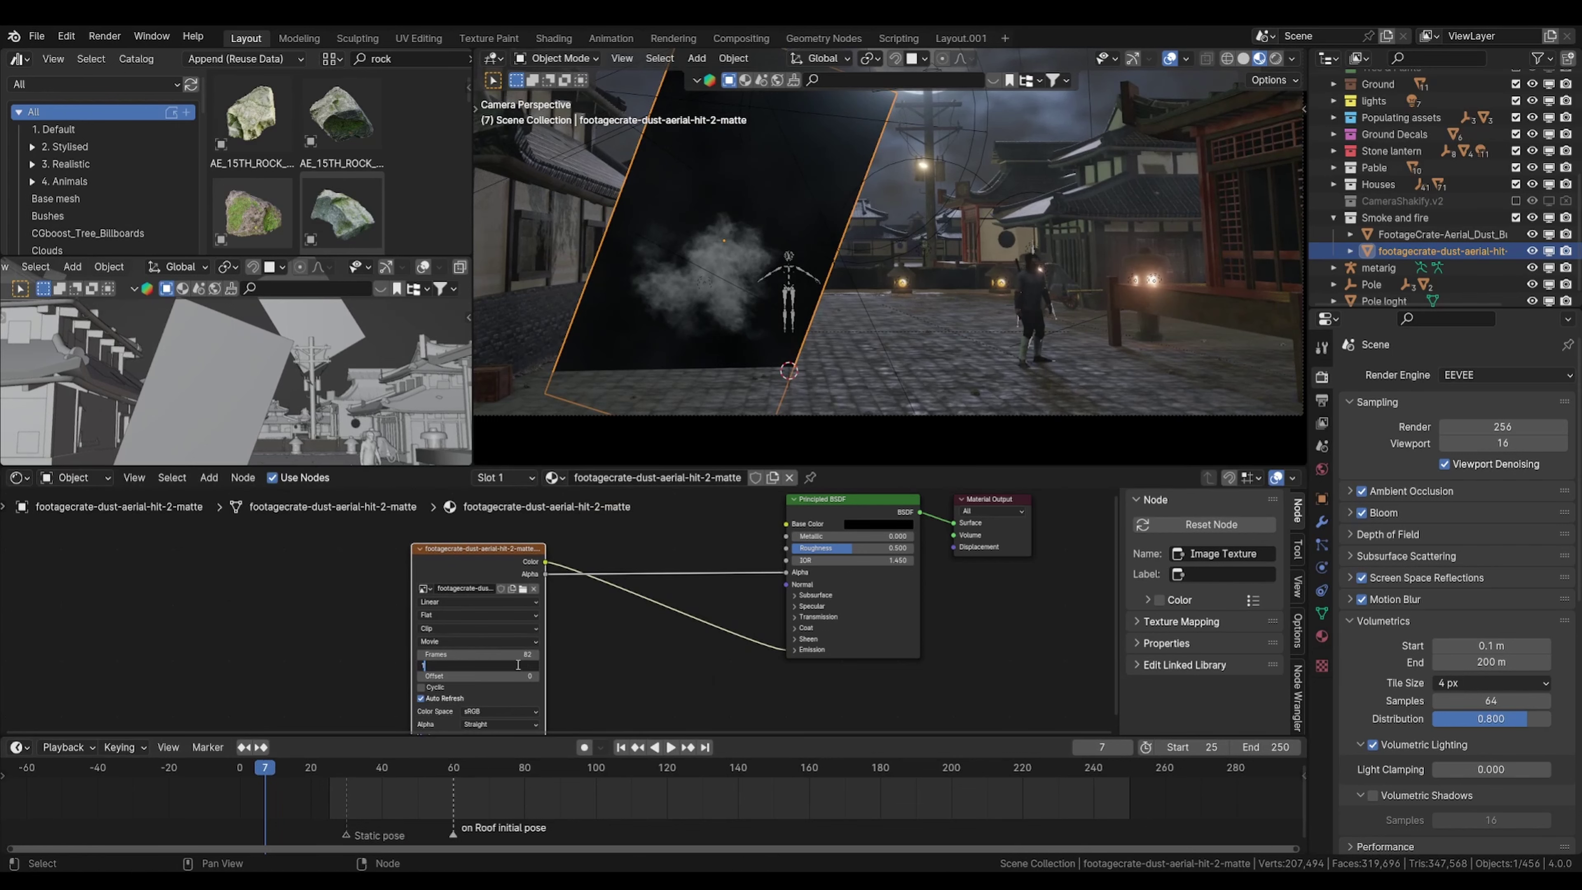
pyautogui.write('125')
pyautogui.press('Return')
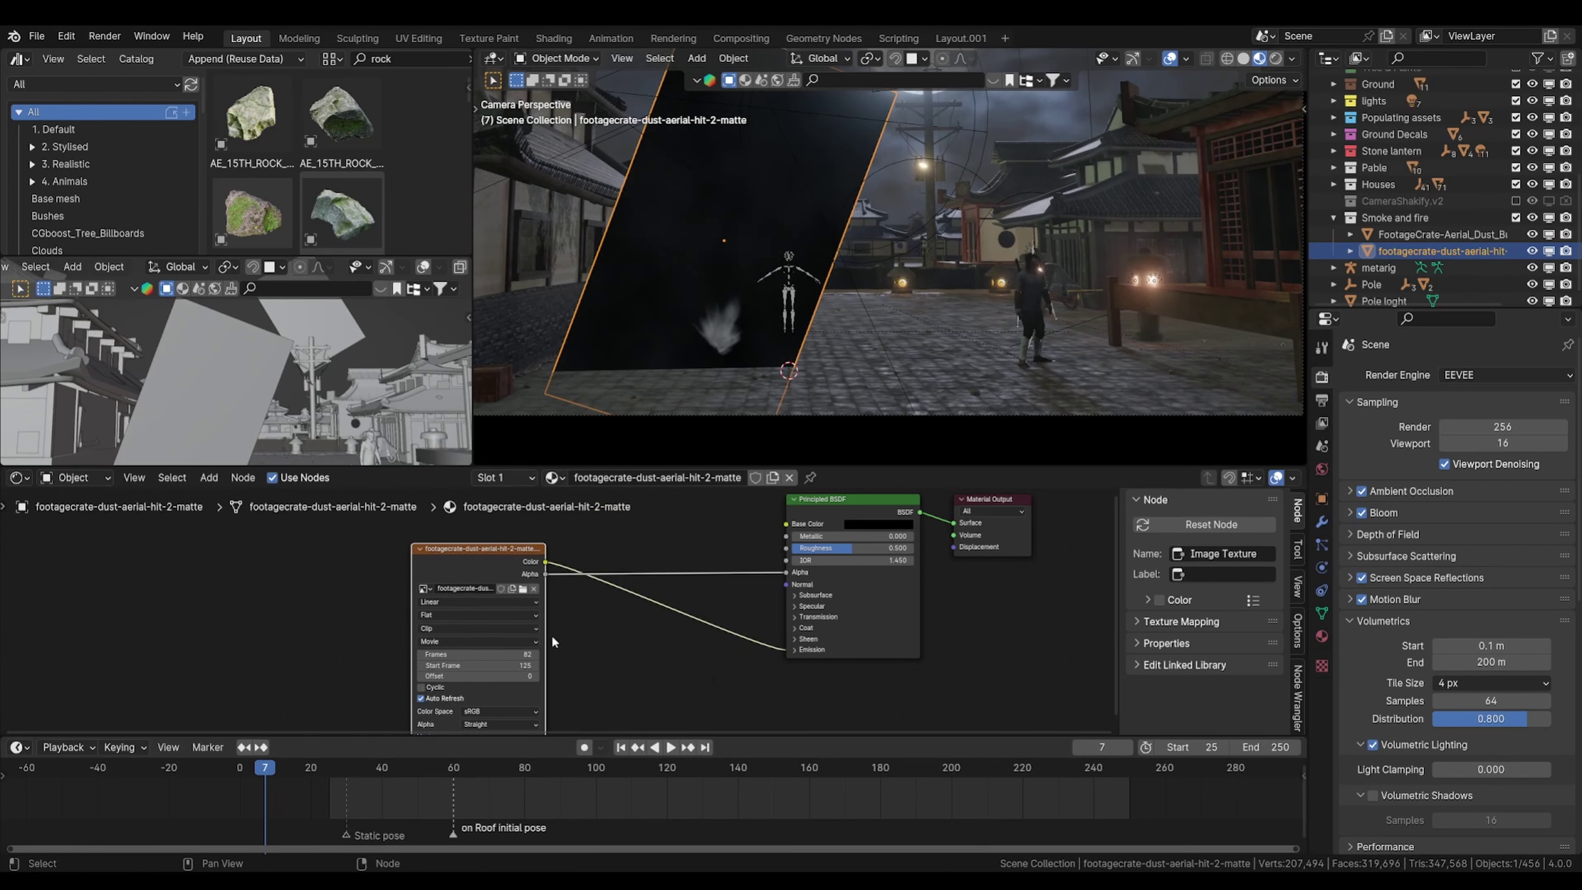
# Step: Add a Color Ramp fed by the image's Color output and link the image's Color directly to the shader's Emission Color
pyautogui.hotkey('shift', 'a')
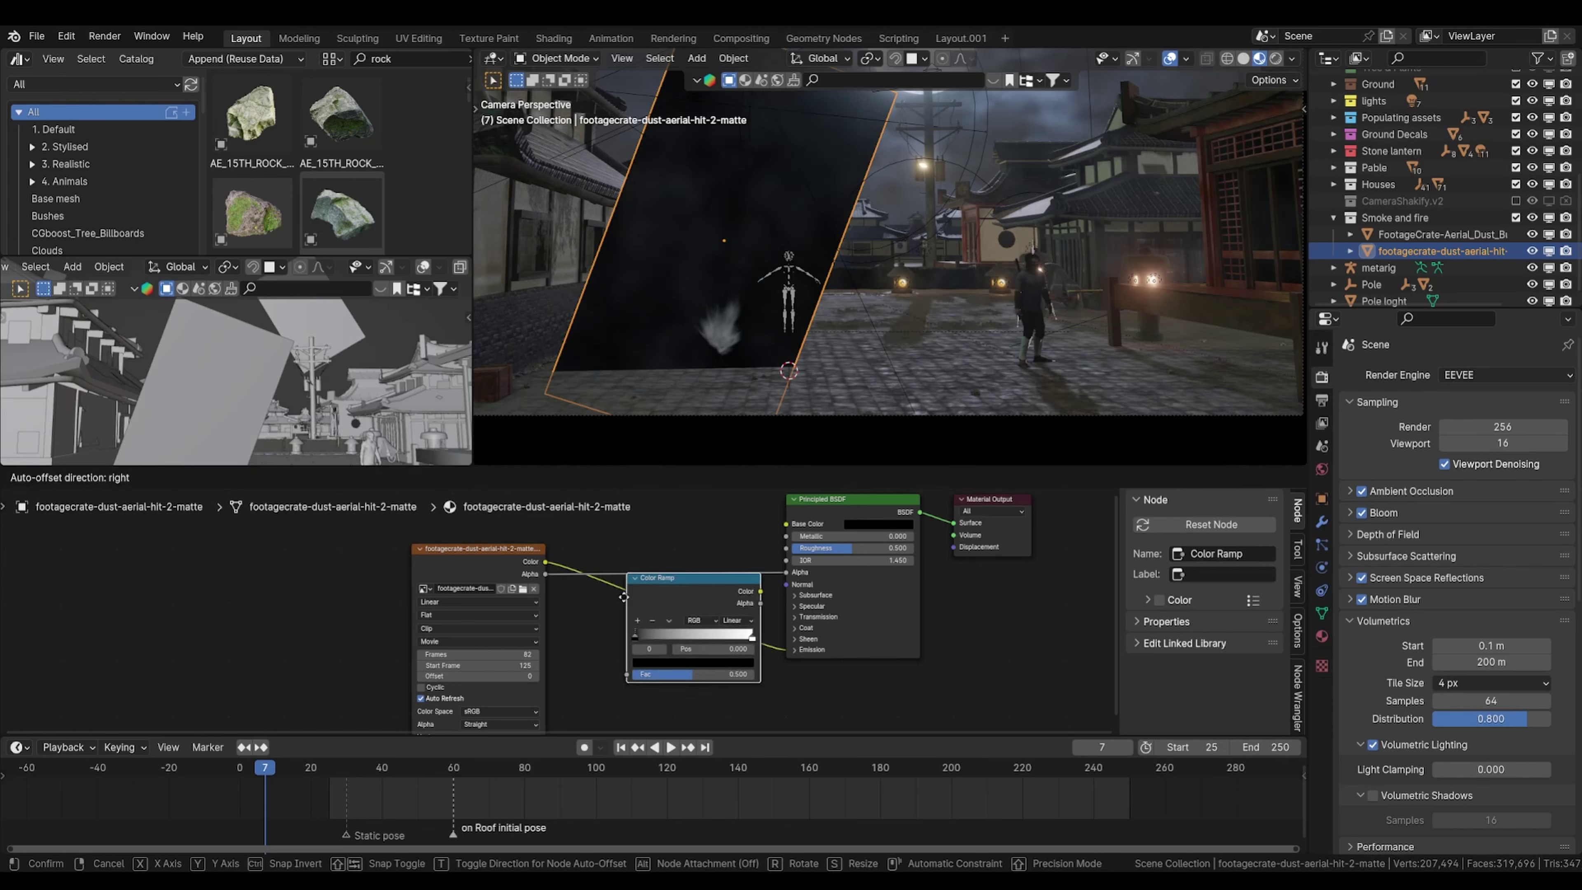
pyautogui.click(592, 626)
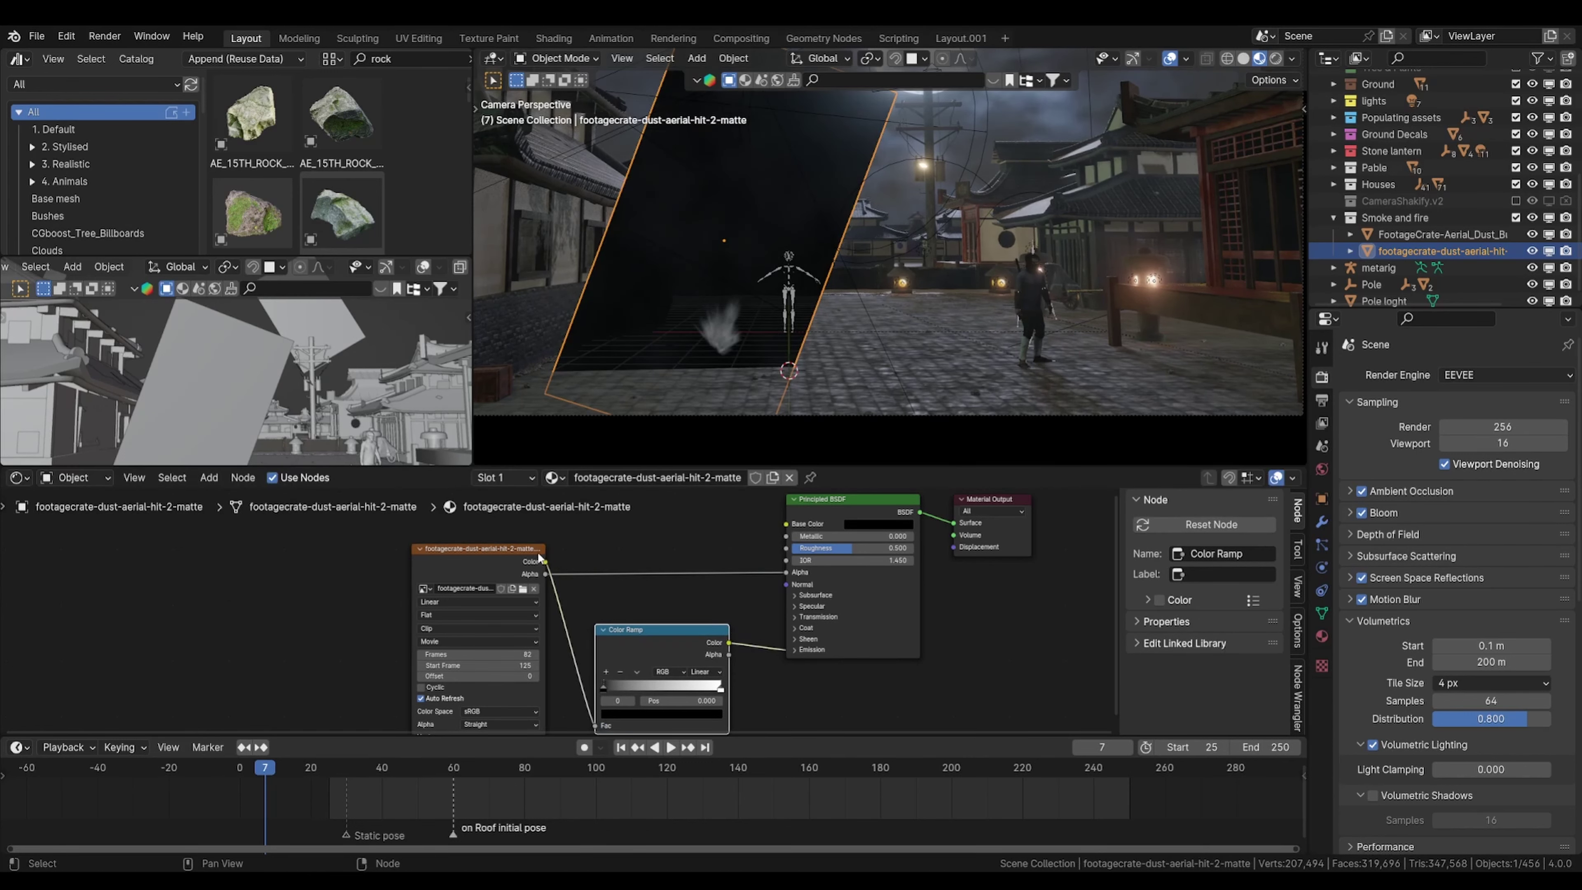
pyautogui.moveTo(545, 561); pyautogui.dragTo(804, 652)
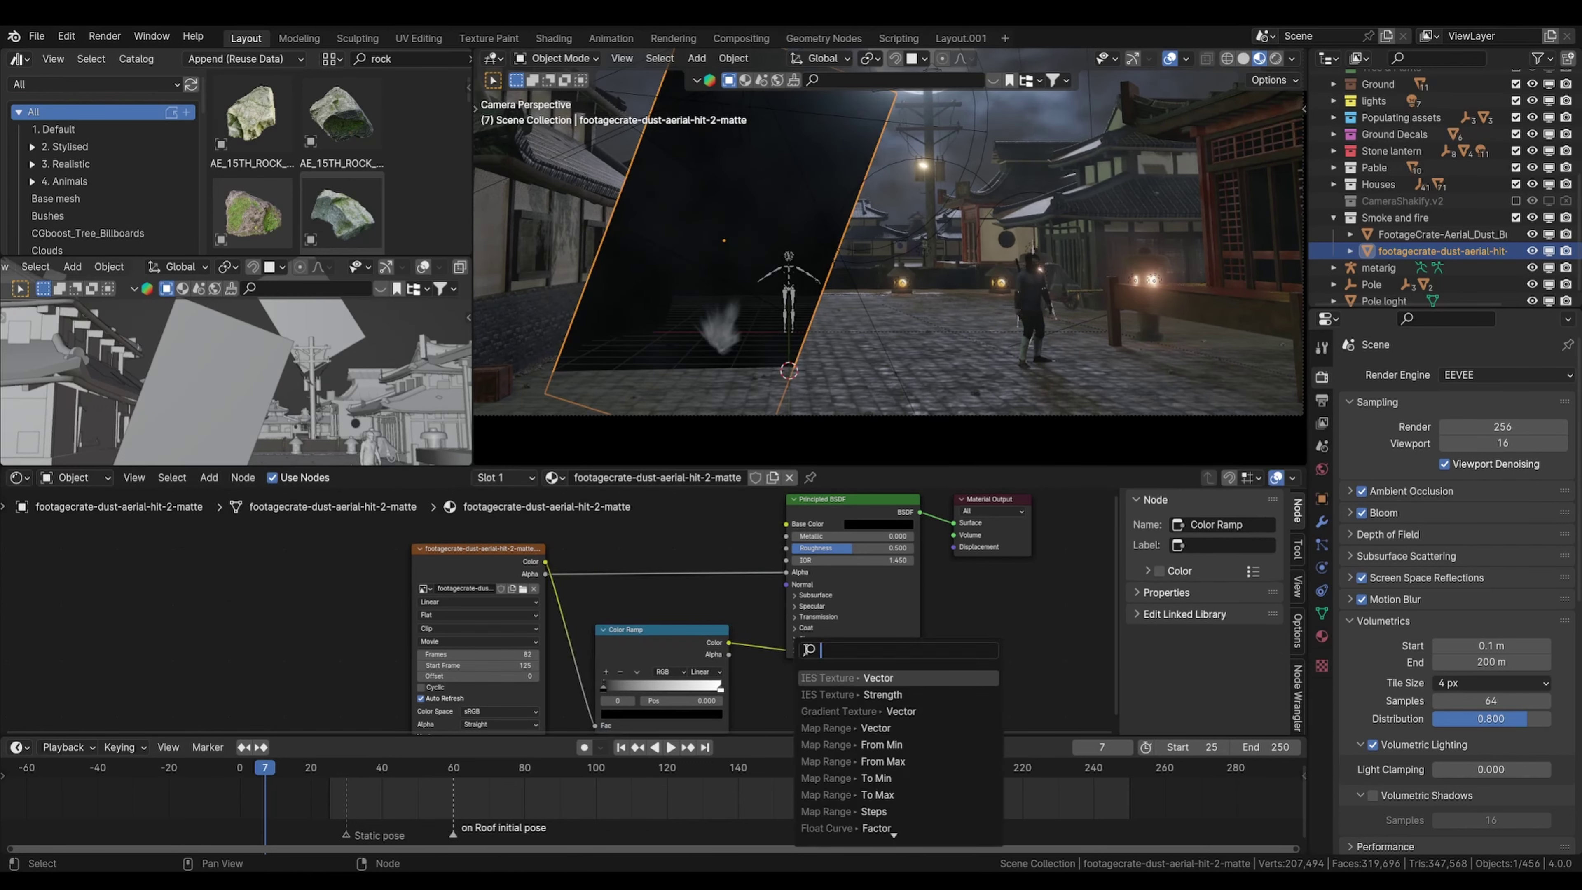
pyautogui.press('Escape')
pyautogui.click(804, 653)
pyautogui.moveTo(544, 562); pyautogui.dragTo(788, 663)
# Step: Set the Emission Strength to 5 and connect the Color Ramp's Color output to the Principled BSDF's Alpha
pyautogui.click(848, 675)
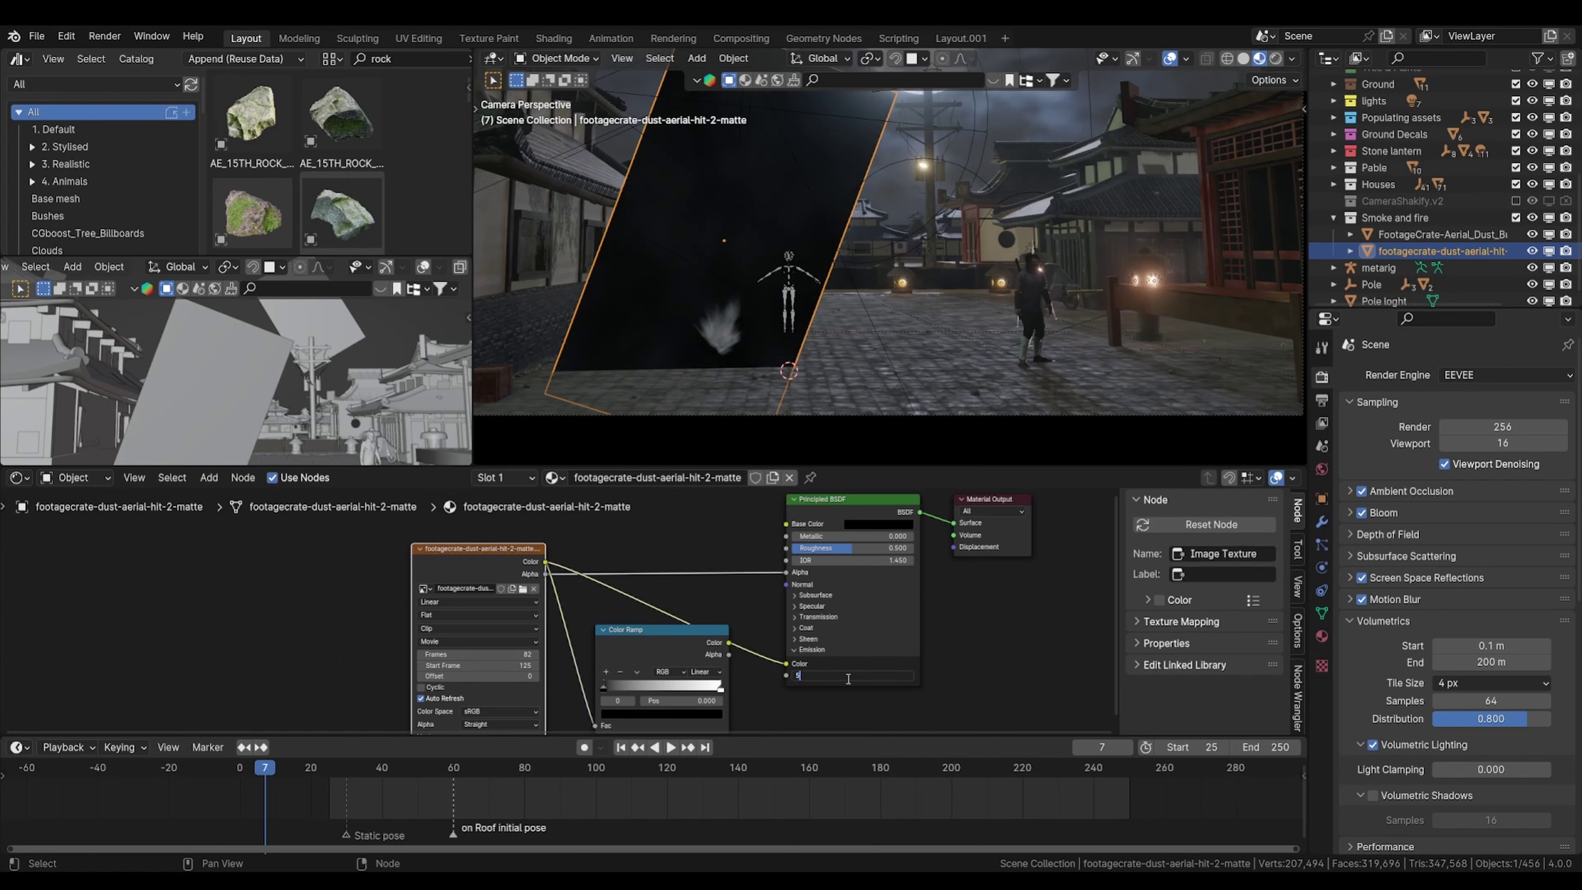
pyautogui.press('Return')
pyautogui.moveTo(731, 645); pyautogui.dragTo(788, 604)
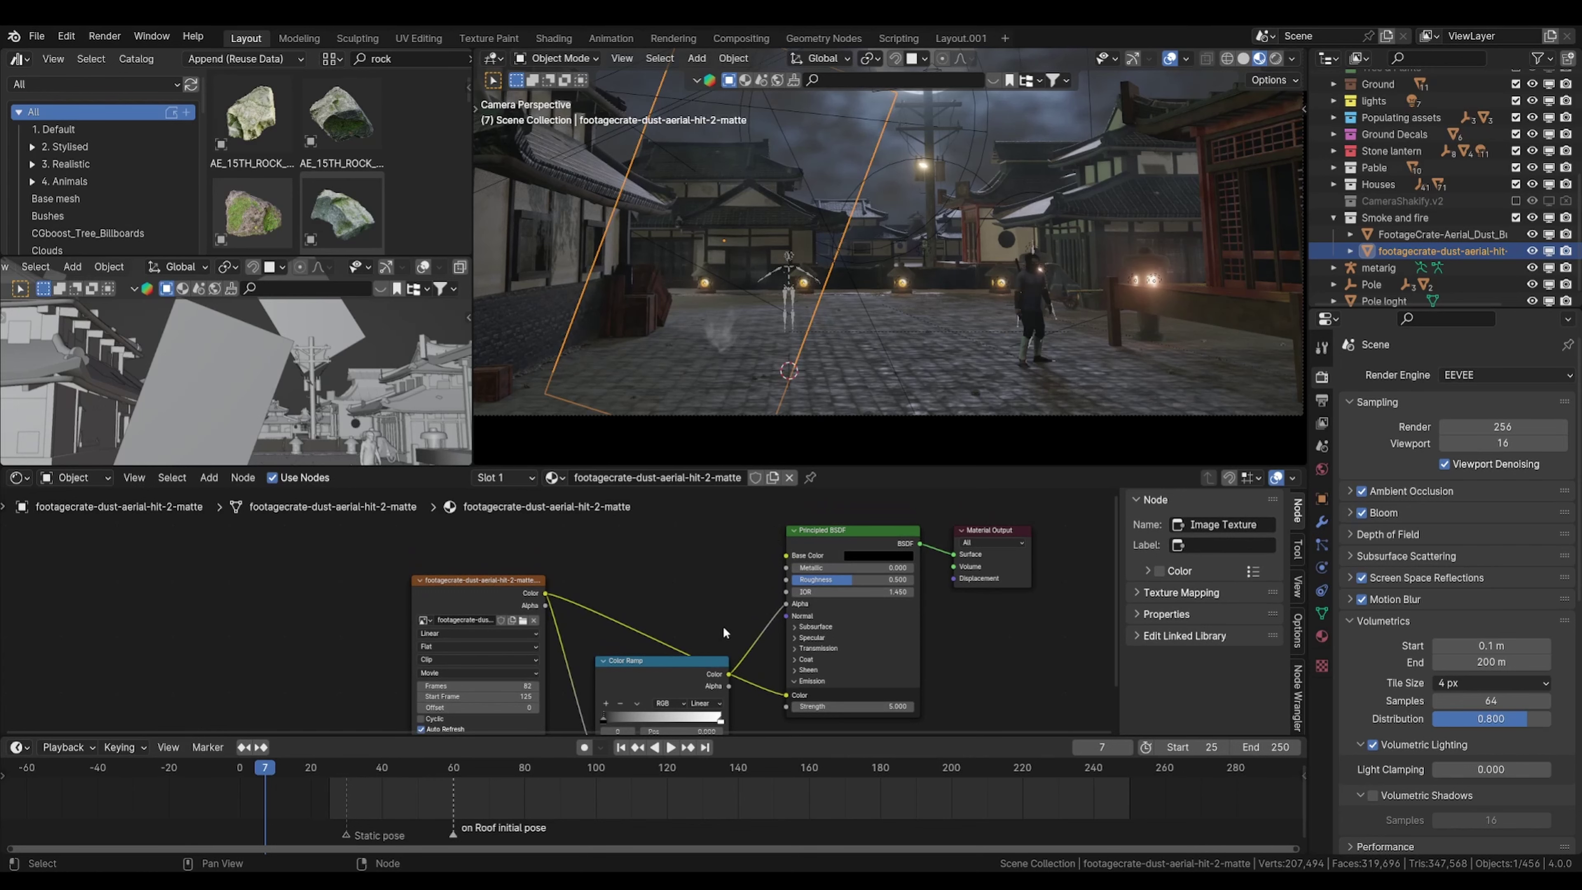
pyautogui.moveTo(724, 633); pyautogui.dragTo(731, 586, button='middle')
# Step: Move the tilted dust plane along global X toward the character's landing spot and go to frame 124
pyautogui.press('g')
pyautogui.press('x')
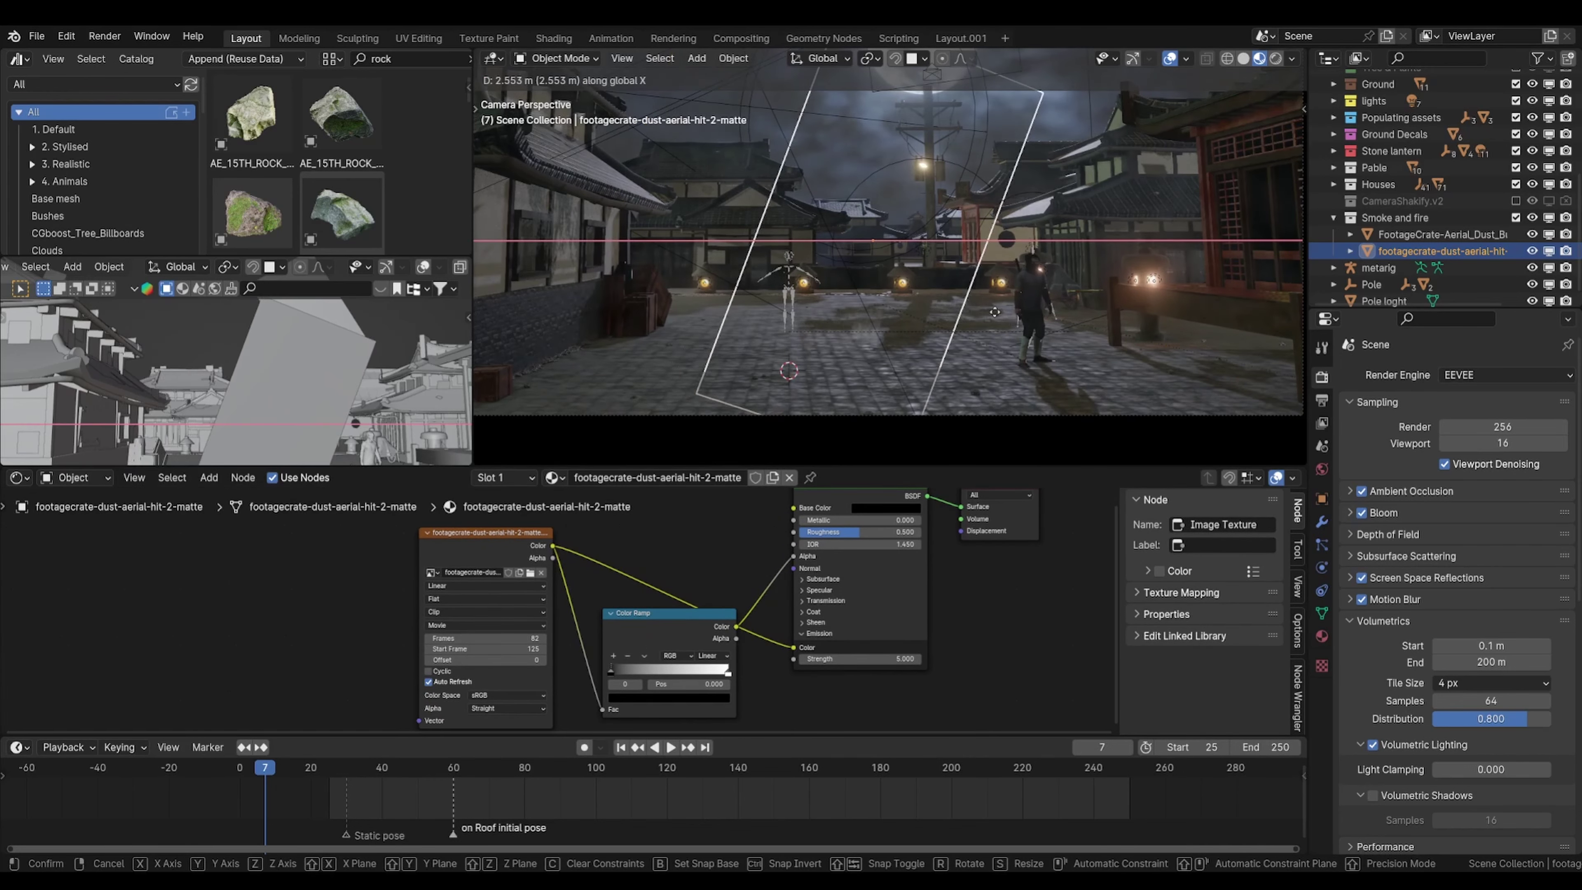
pyautogui.click(1021, 312)
pyautogui.moveTo(691, 767)
pyautogui.mouseDown()
pyautogui.moveTo(725, 768)
pyautogui.moveTo(683, 766)
pyautogui.mouseUp()
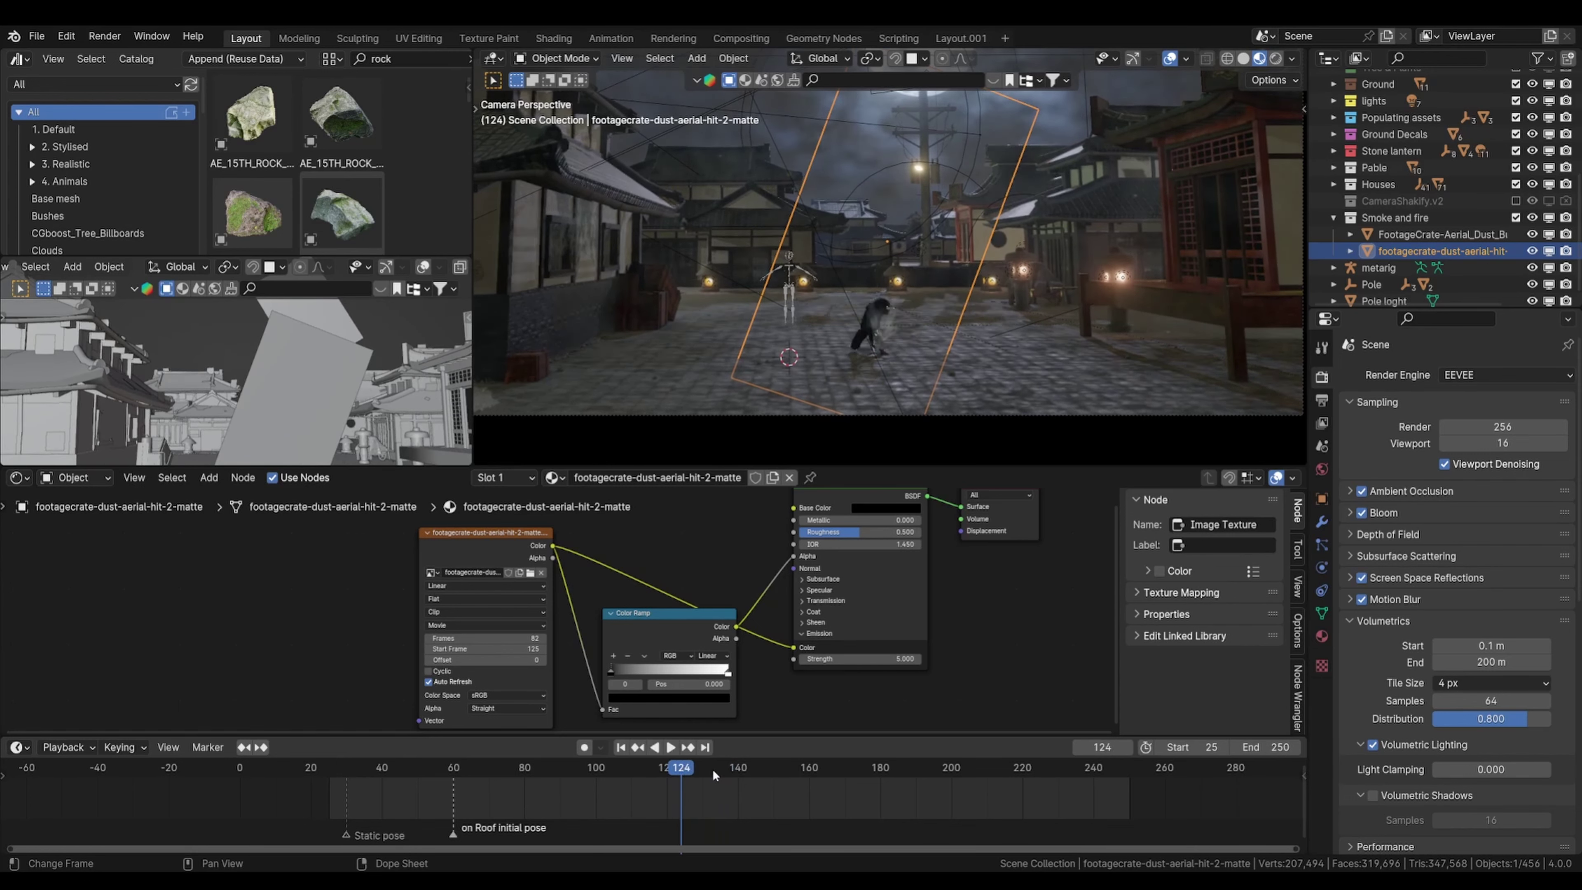
# Step: Nudge the tilted dust plane sideways at frame 125, and lower it slightly along global Z at frame 124
pyautogui.press('Right')
pyautogui.press('g')
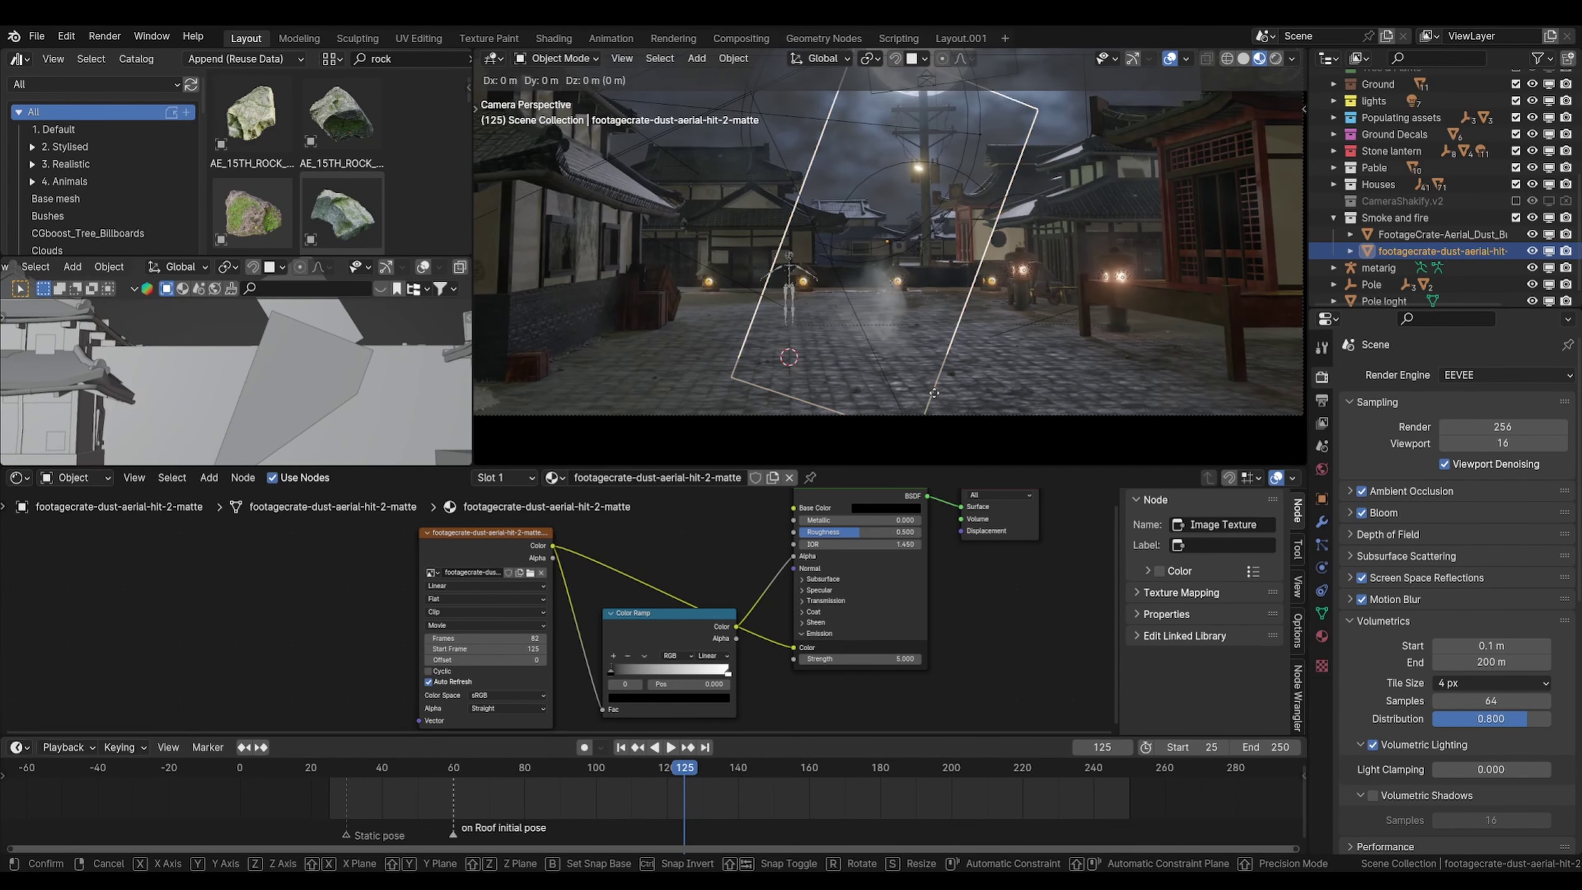
pyautogui.click(921, 398)
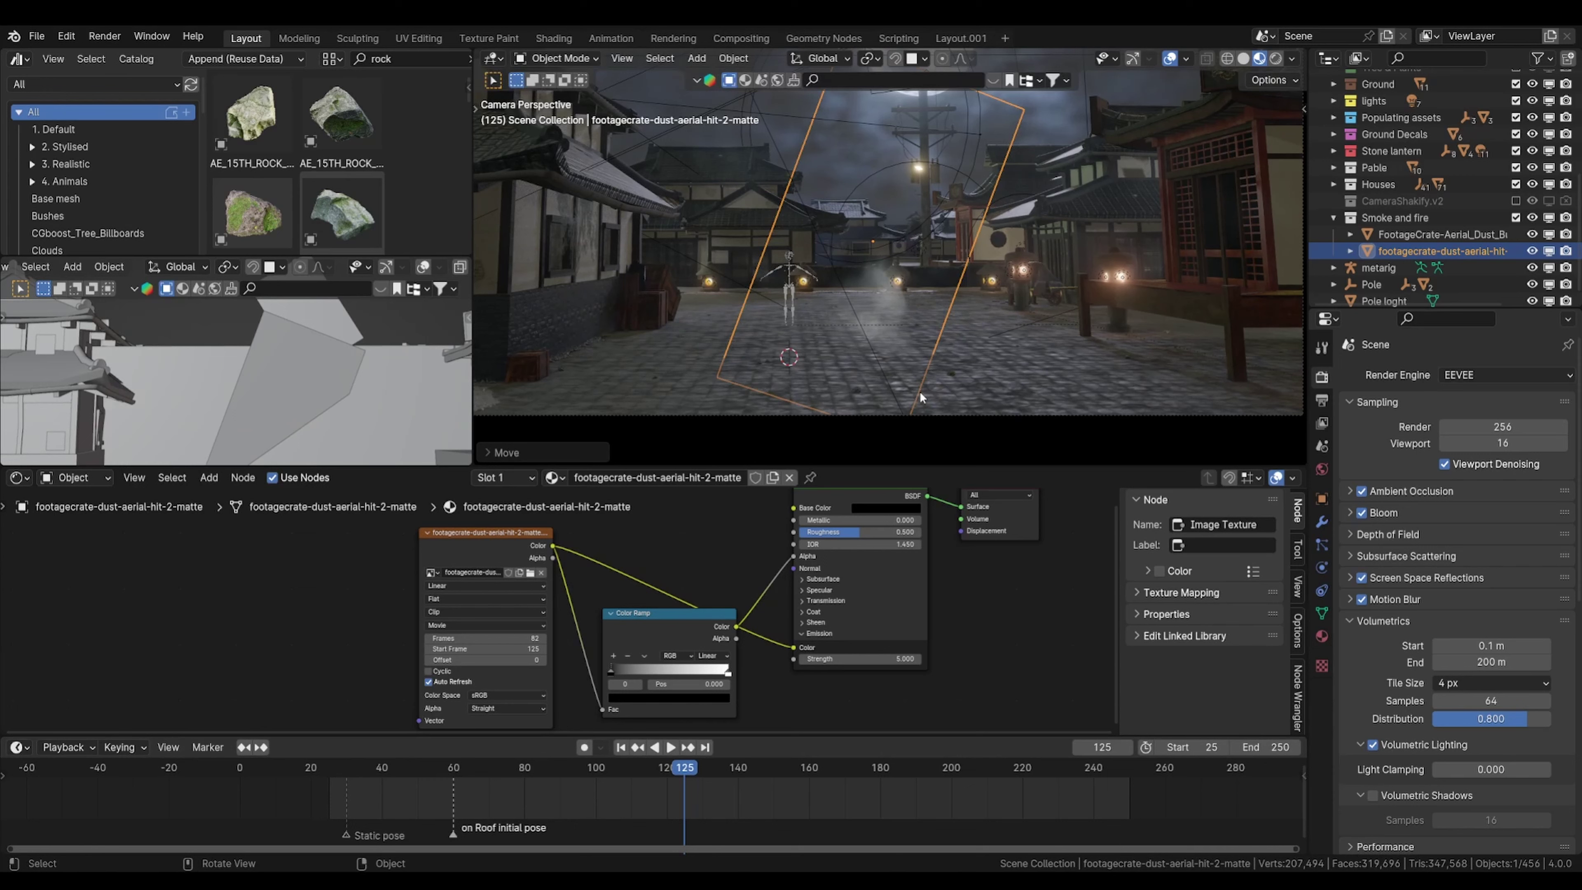
pyautogui.press('Left')
pyautogui.press('g')
pyautogui.press('z')
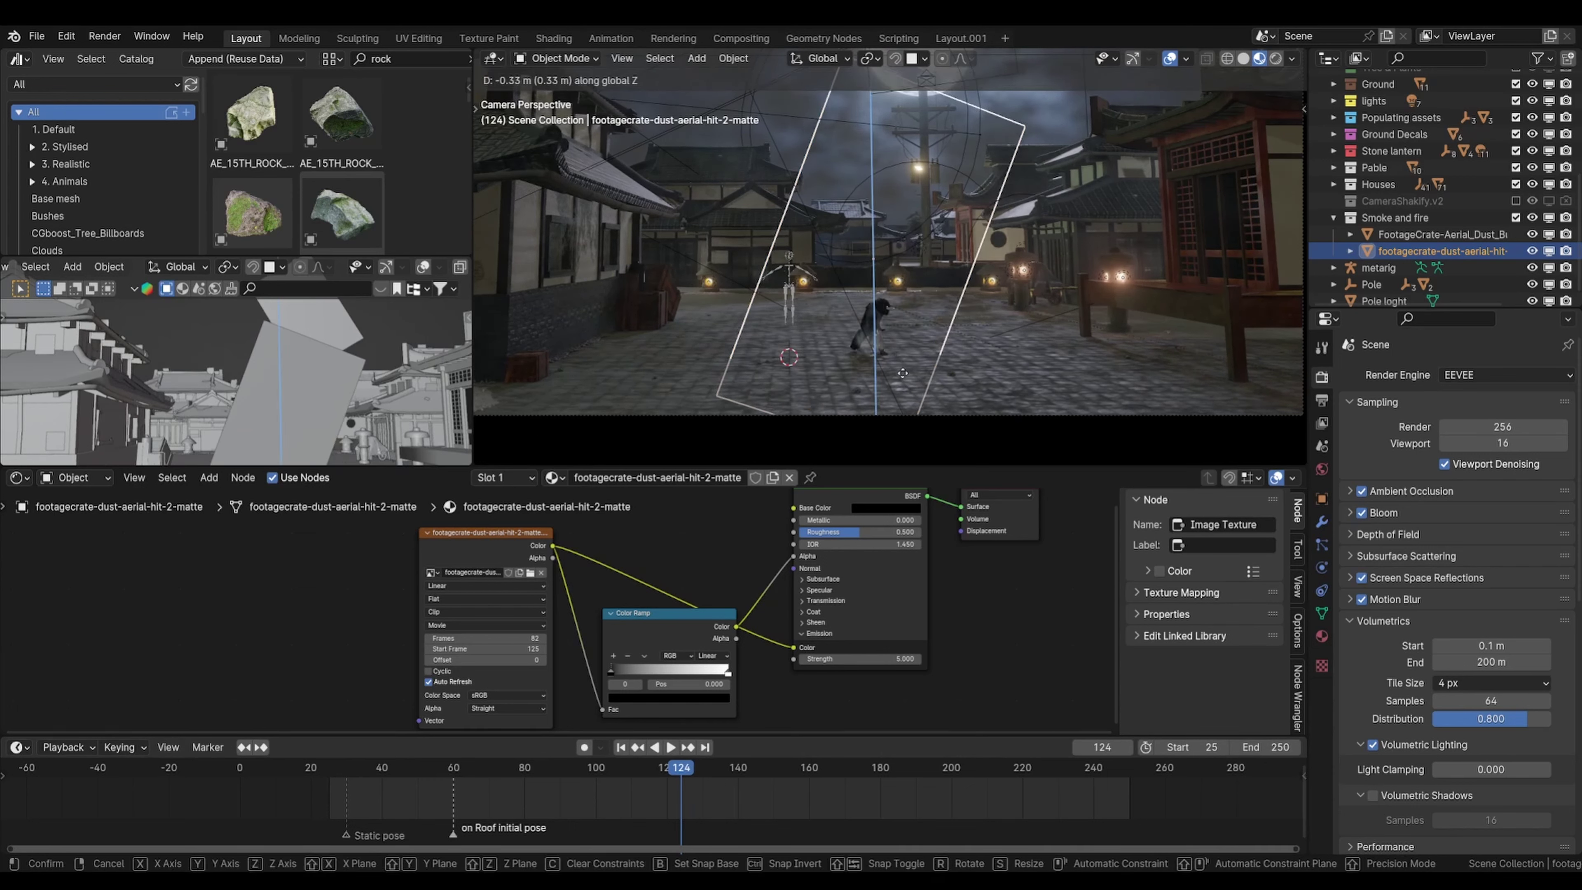
pyautogui.click(904, 377)
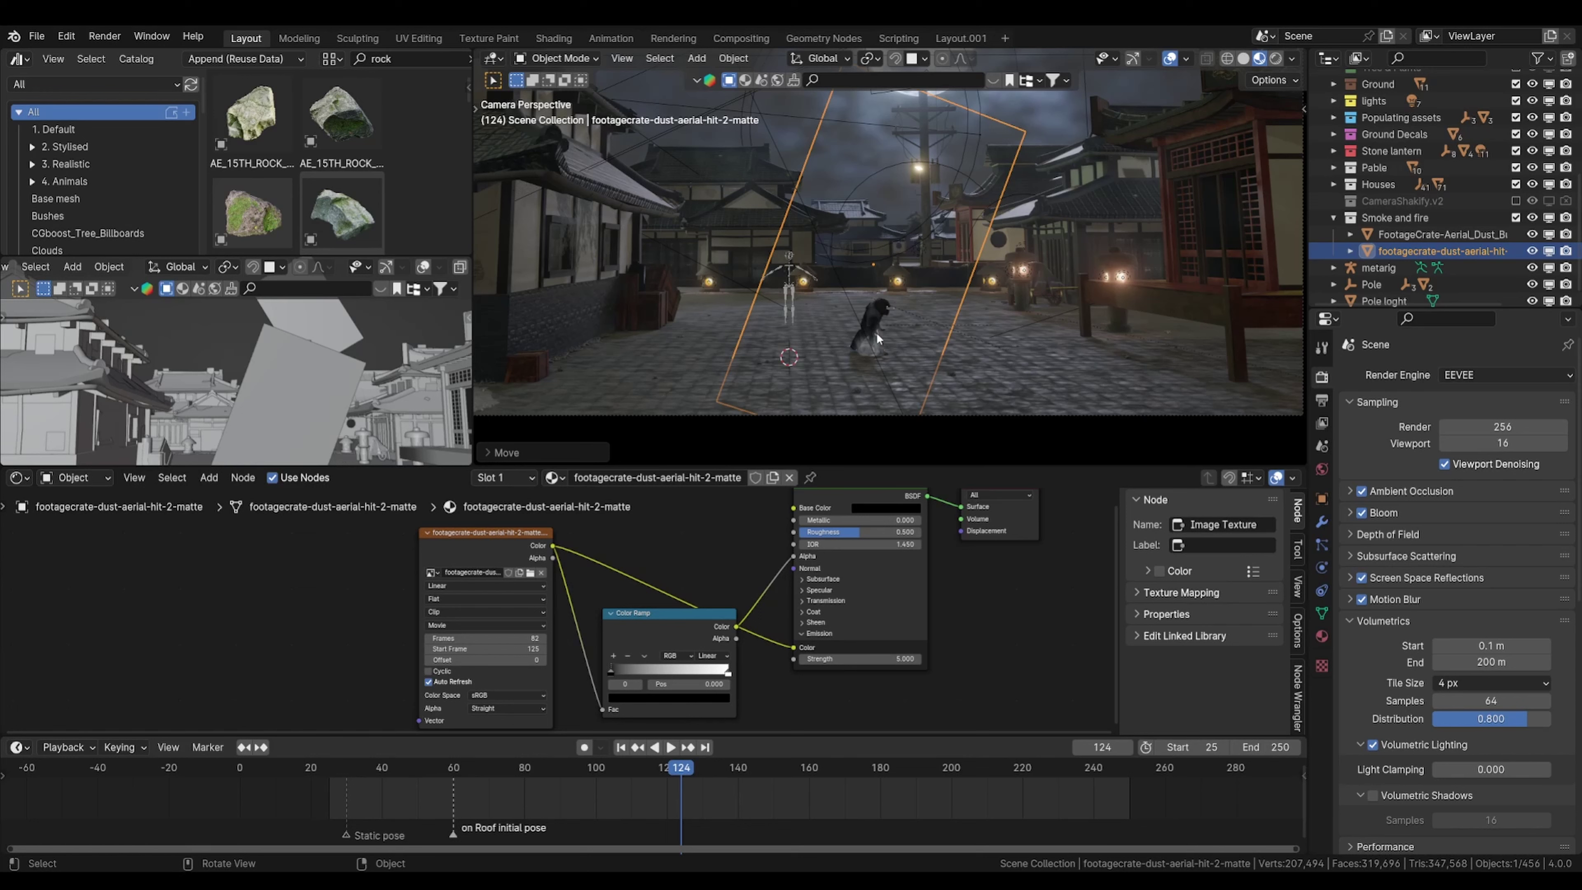
# Step: Put the "Butterfly twirl and hit" armature in Pose Mode and snap the 3D cursor to its right hand bone
pyautogui.click(891, 304)
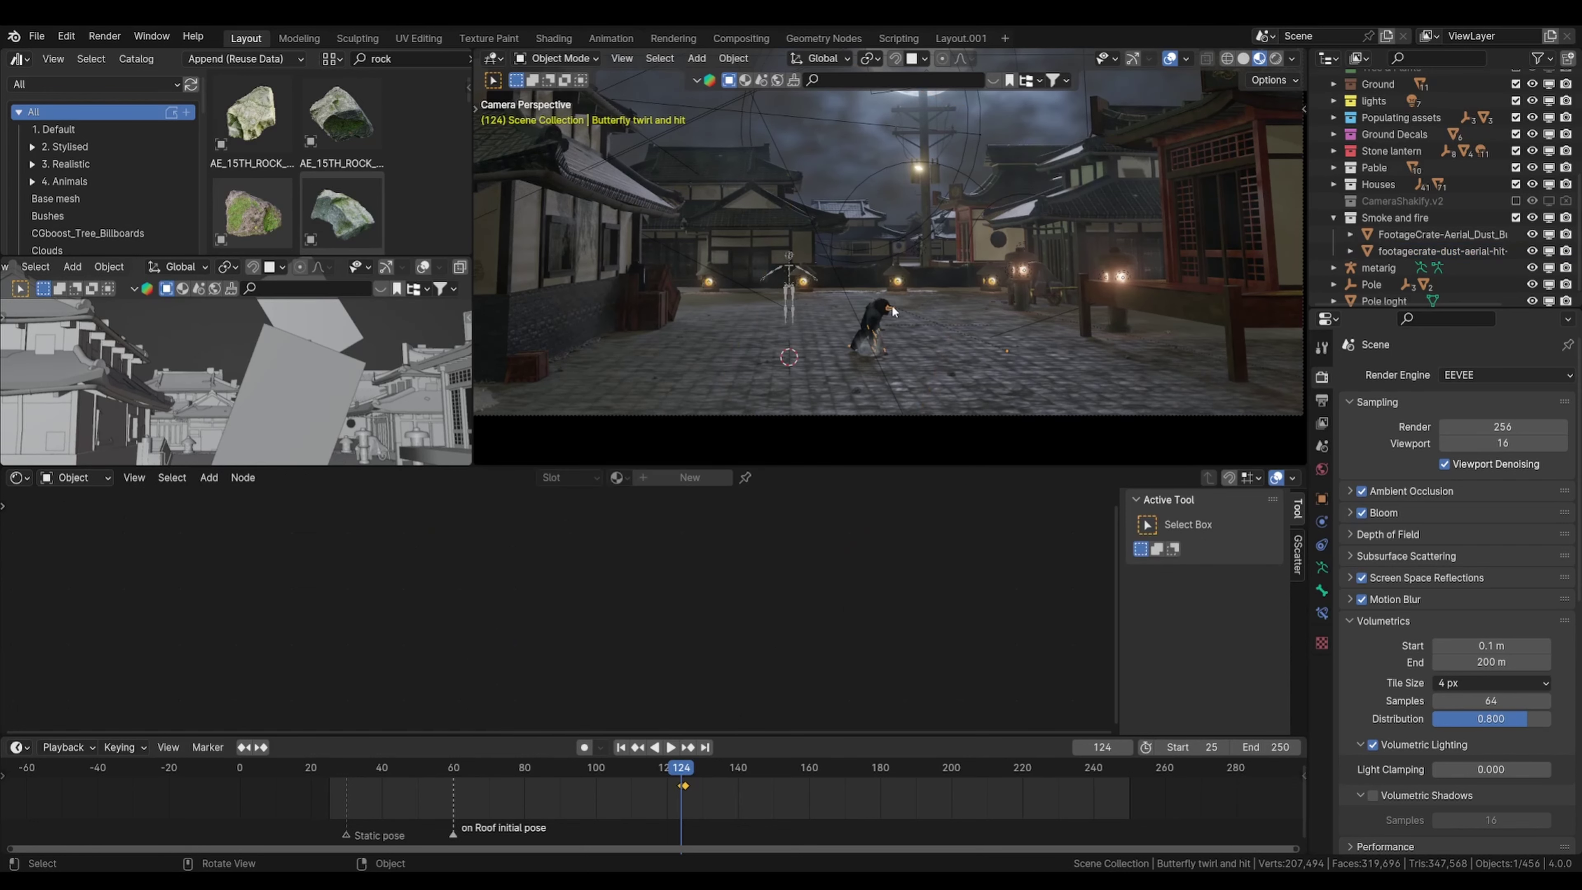
pyautogui.press('Tab')
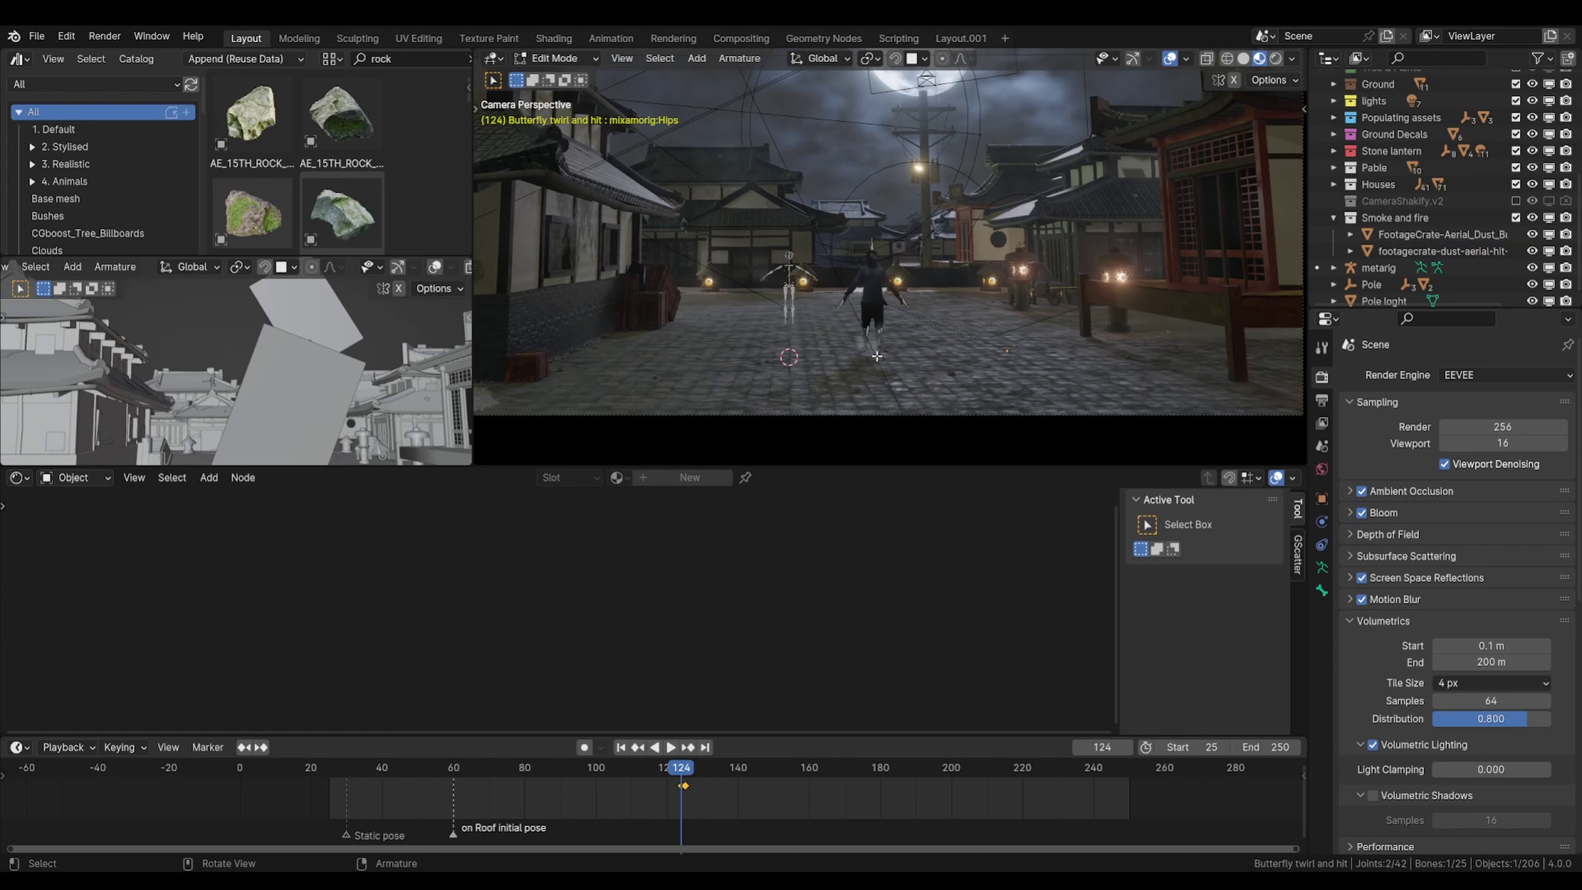
pyautogui.hotkey('ctrl', 'Tab')
pyautogui.click(877, 355)
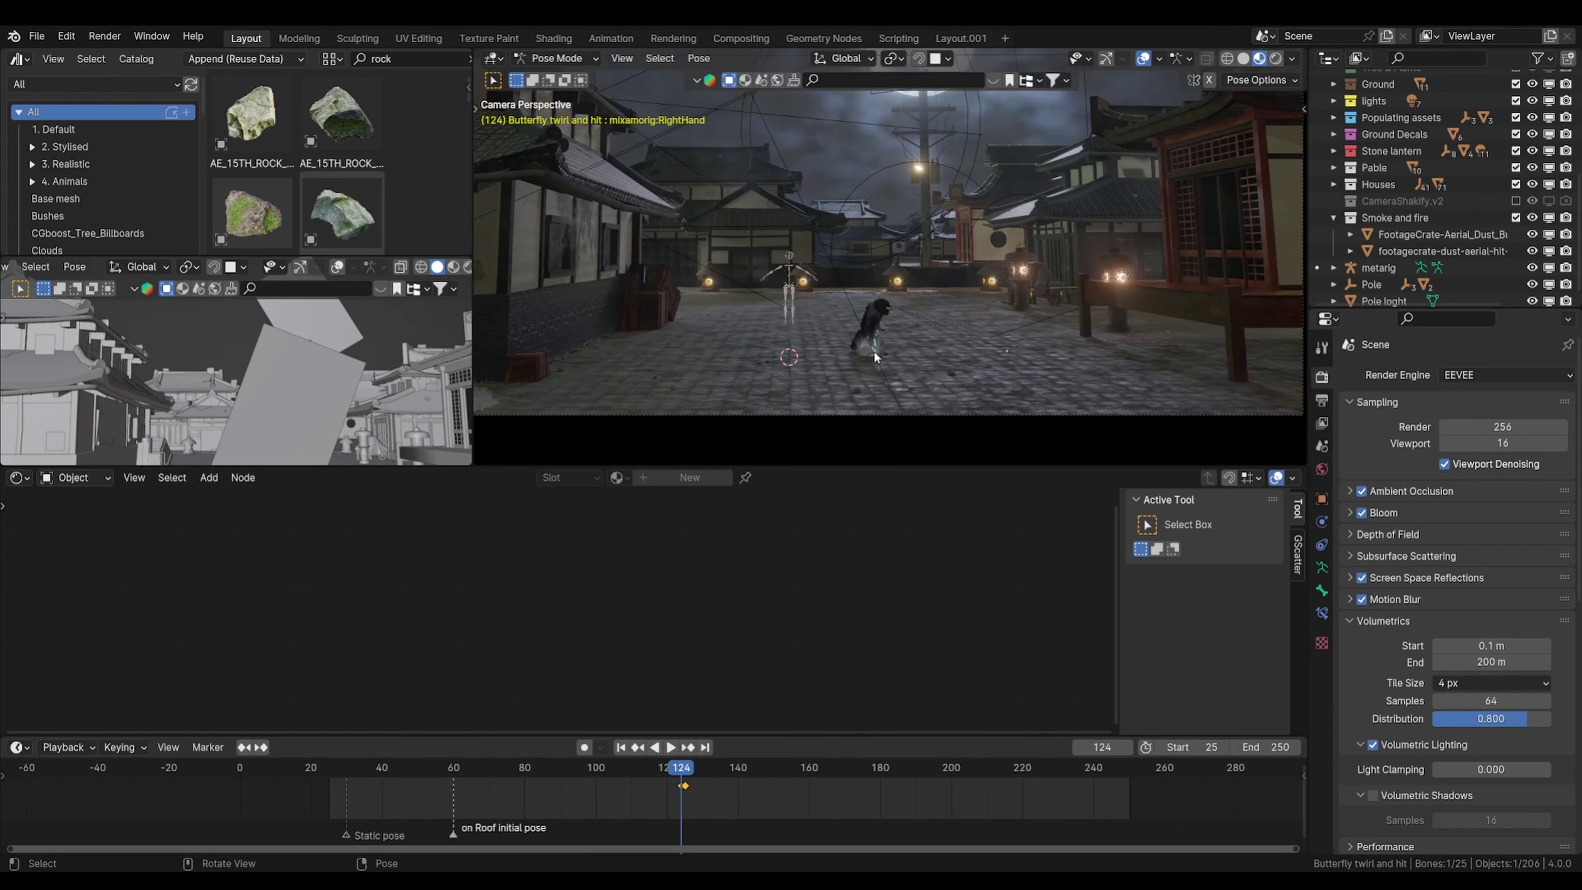
pyautogui.hotkey('shift', 's')
pyautogui.click(871, 396)
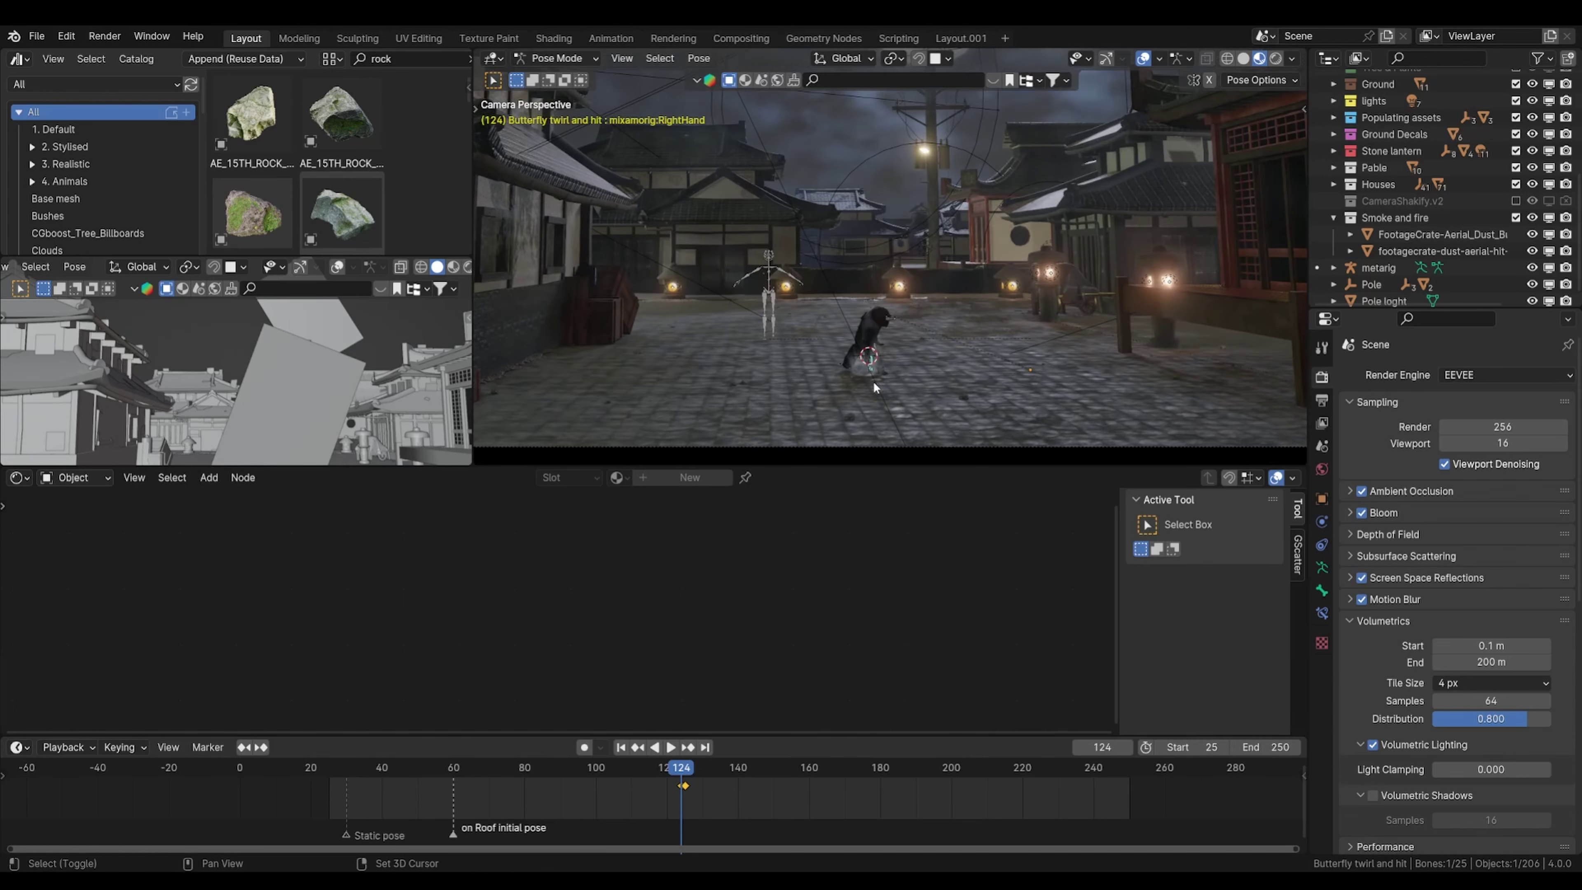
# Step: Snap the 3D cursor to the character's left foot bone and return the armature to Object Mode
pyautogui.scroll(5, 879, 284)
pyautogui.scroll(2, 924, 250)
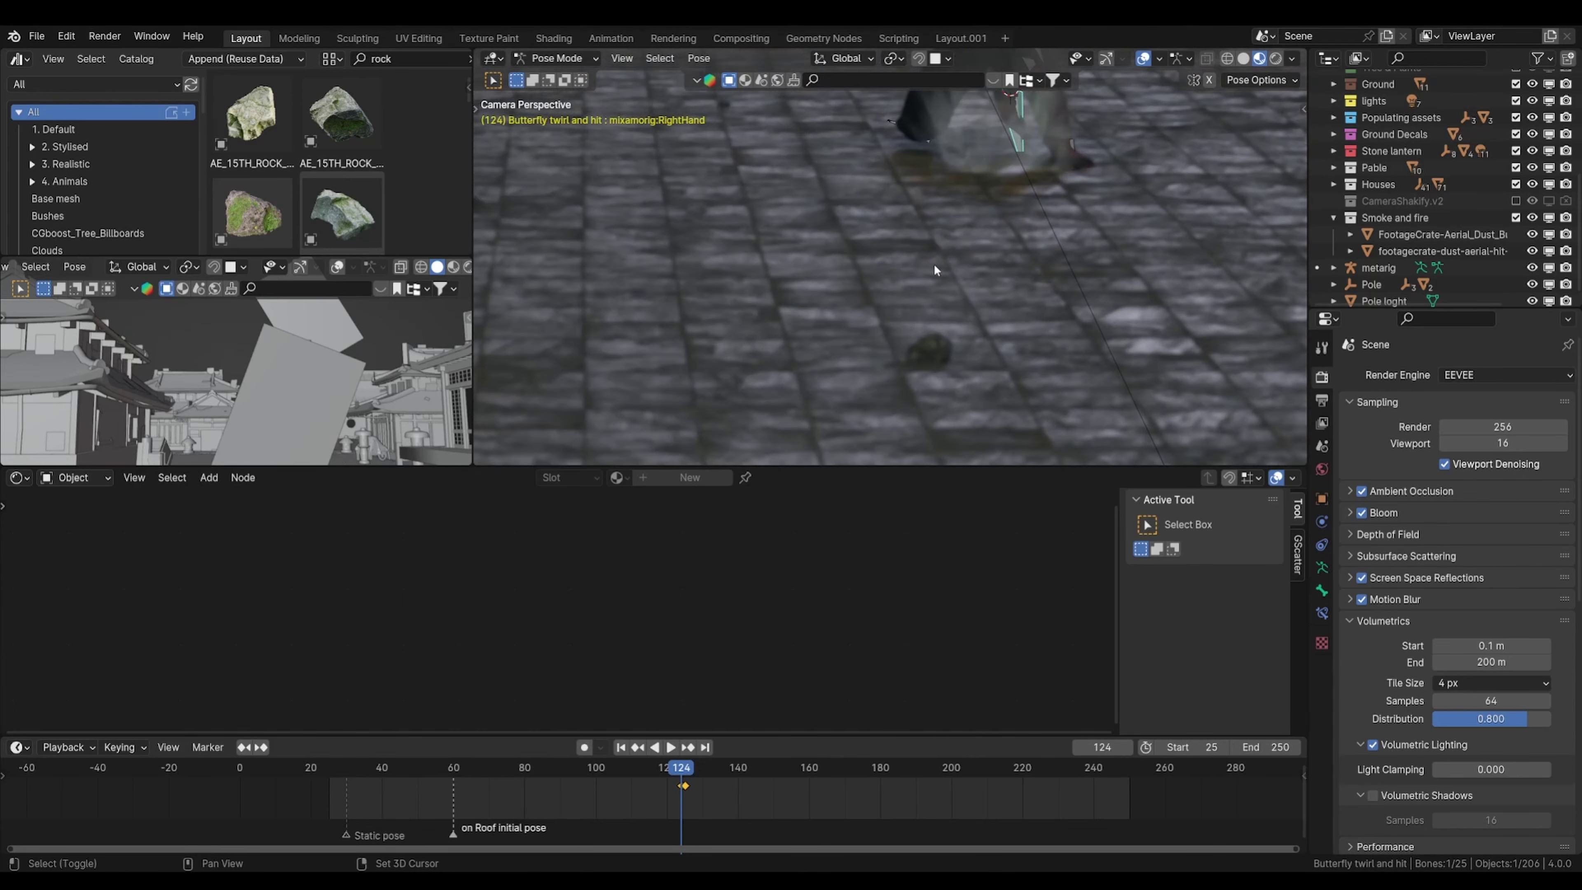
pyautogui.click(1070, 143)
pyautogui.hotkey('shift', 's')
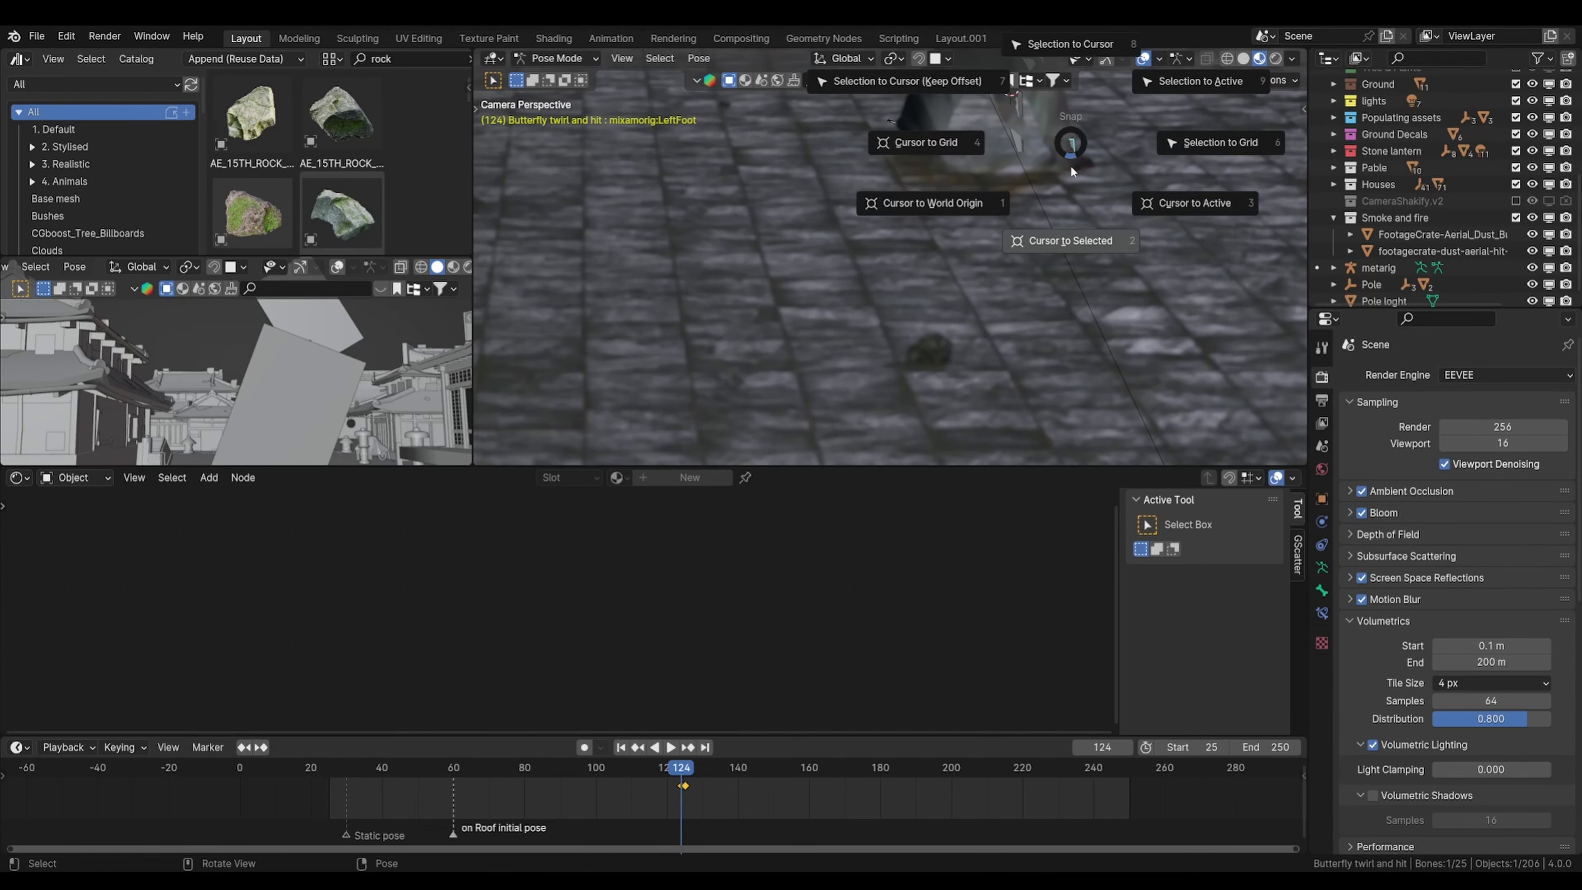
pyautogui.click(1053, 230)
pyautogui.press('Tab')
pyautogui.scroll(-5, 997, 261)
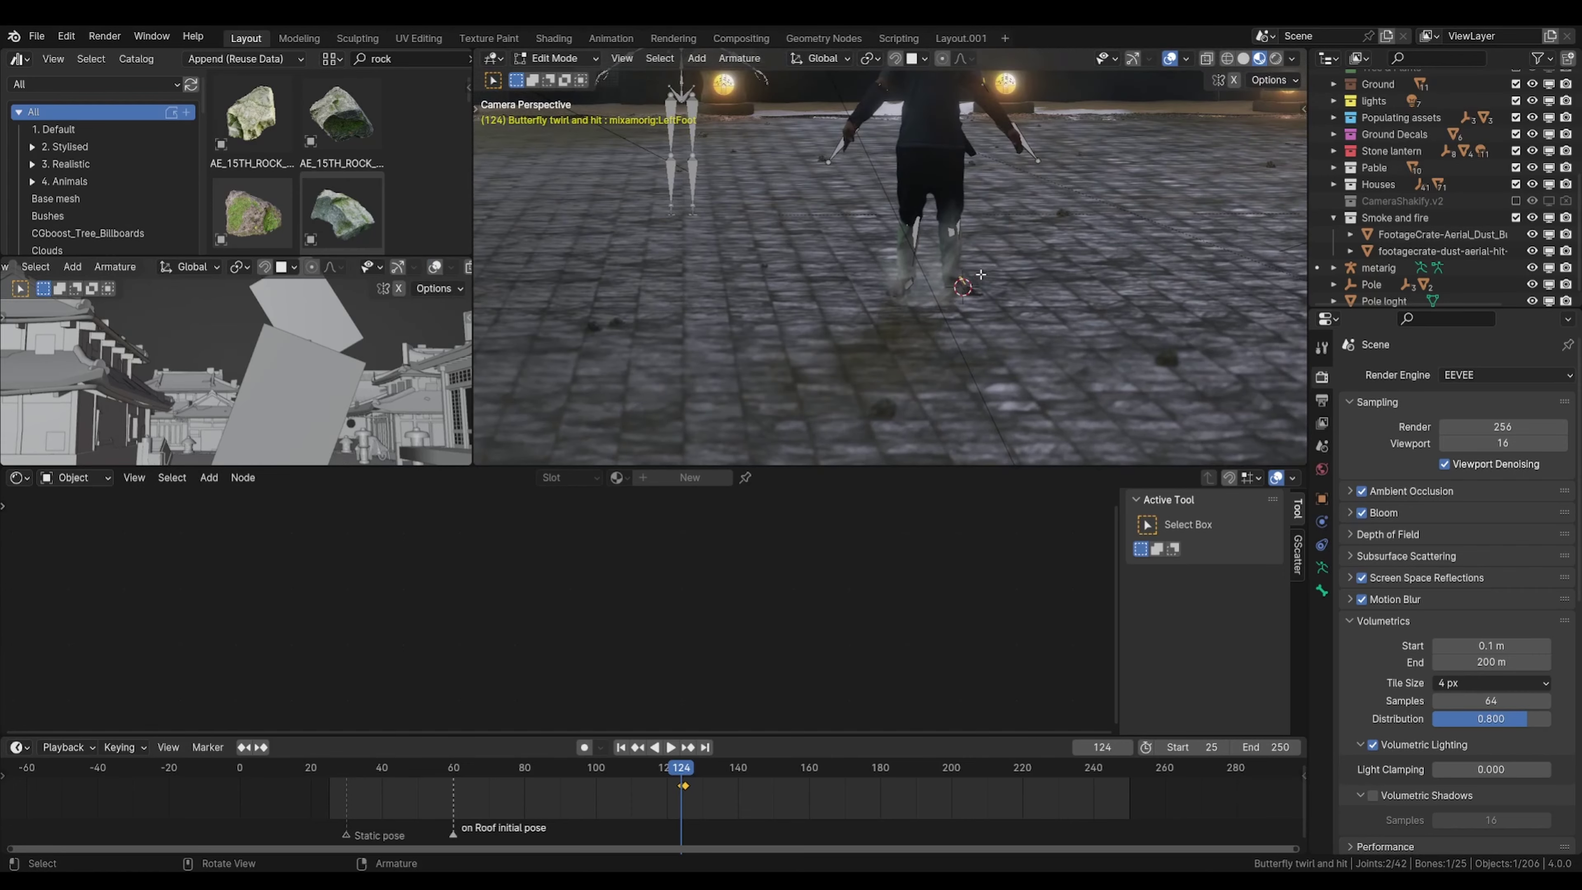
pyautogui.press('Tab')
pyautogui.scroll(-3, 871, 272)
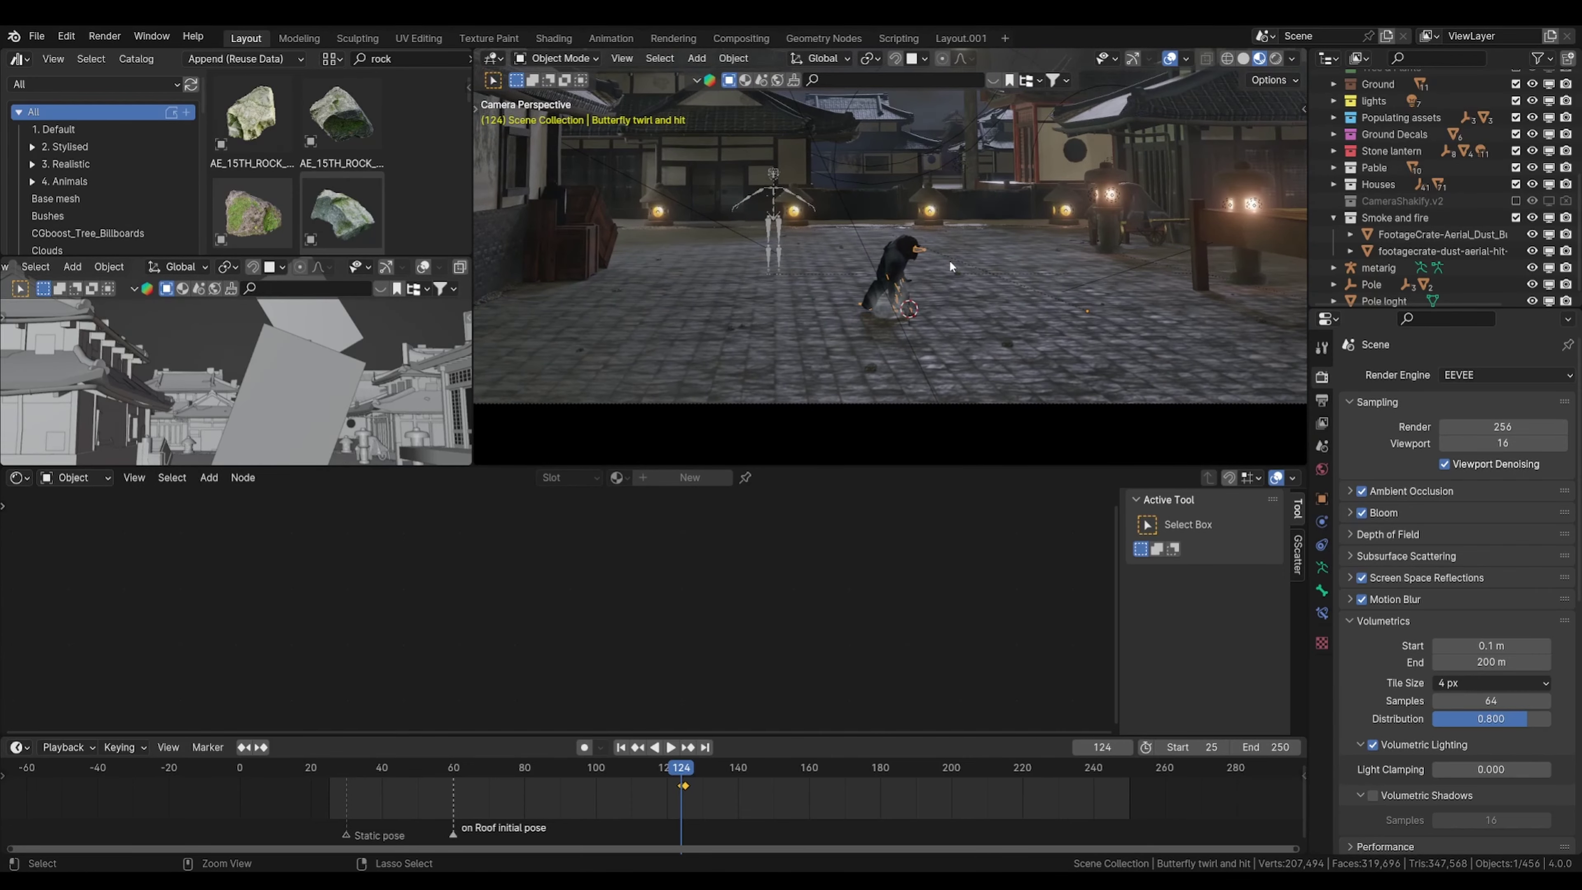
# Step: Select the footagecrate-dust-aerial-hit-2-matte plane, save the file, and insert a Scale keyframe on the plane at frame 125
pyautogui.click(1445, 251)
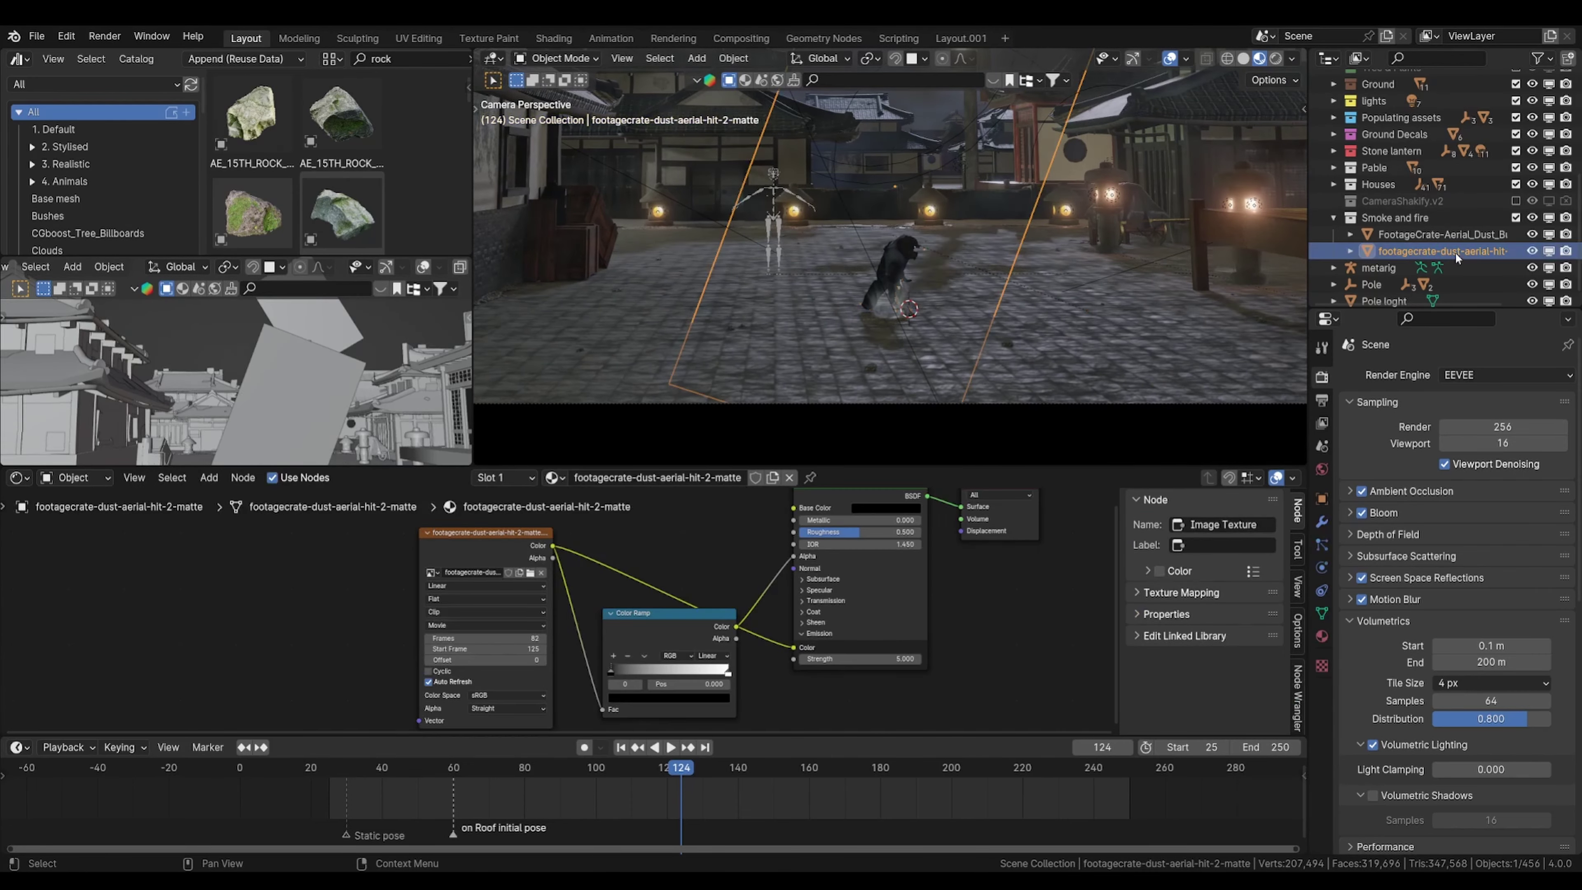
pyautogui.hotkey('ctrl', 's')
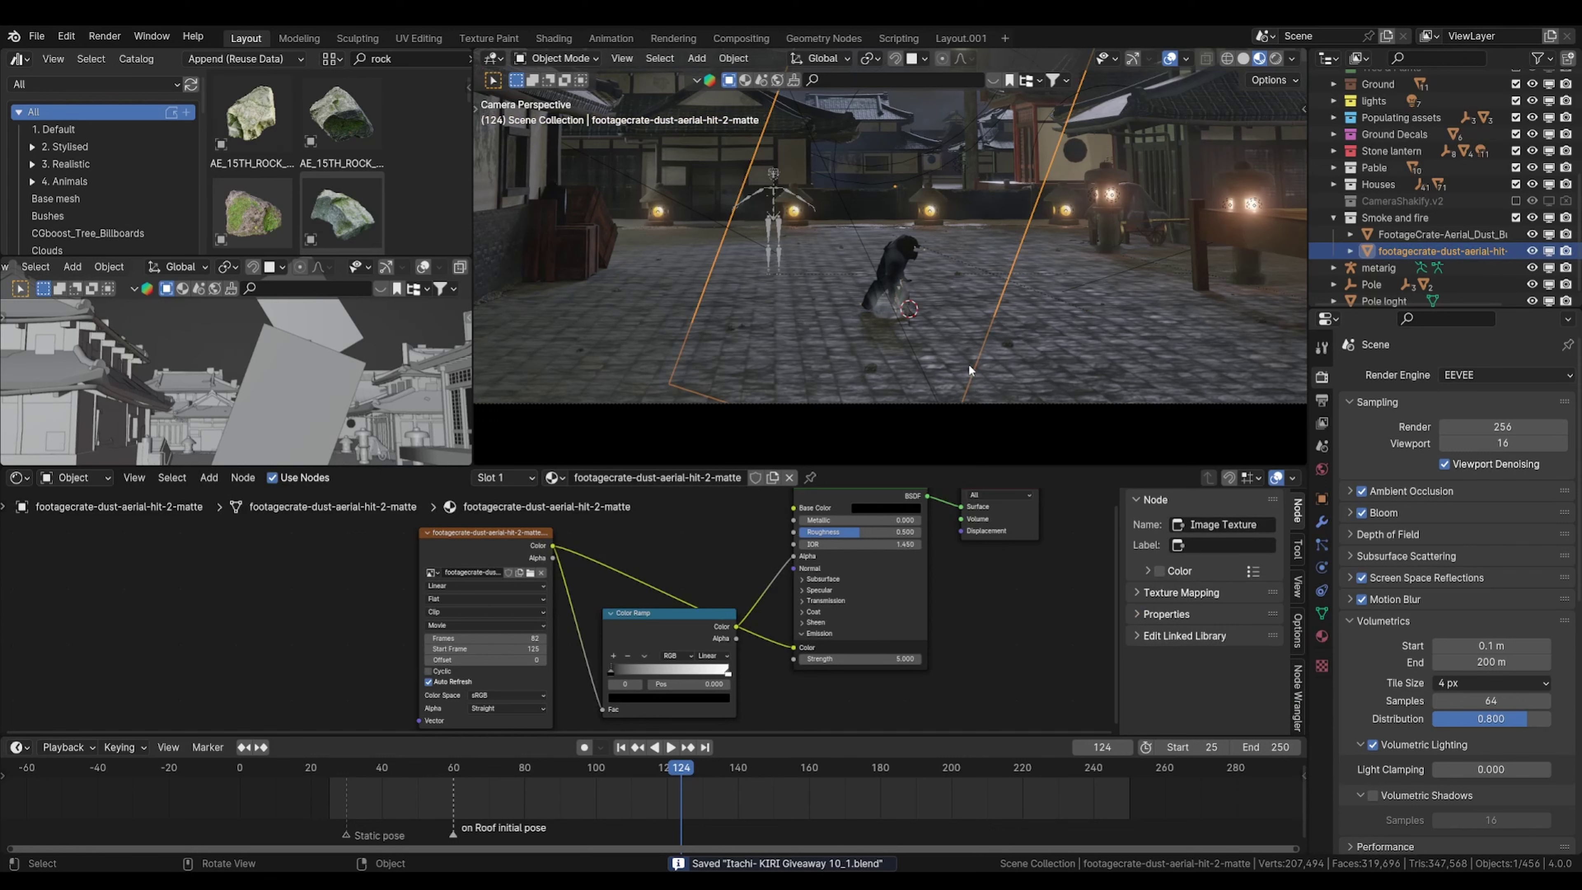
pyautogui.press('Right')
pyautogui.press('k')
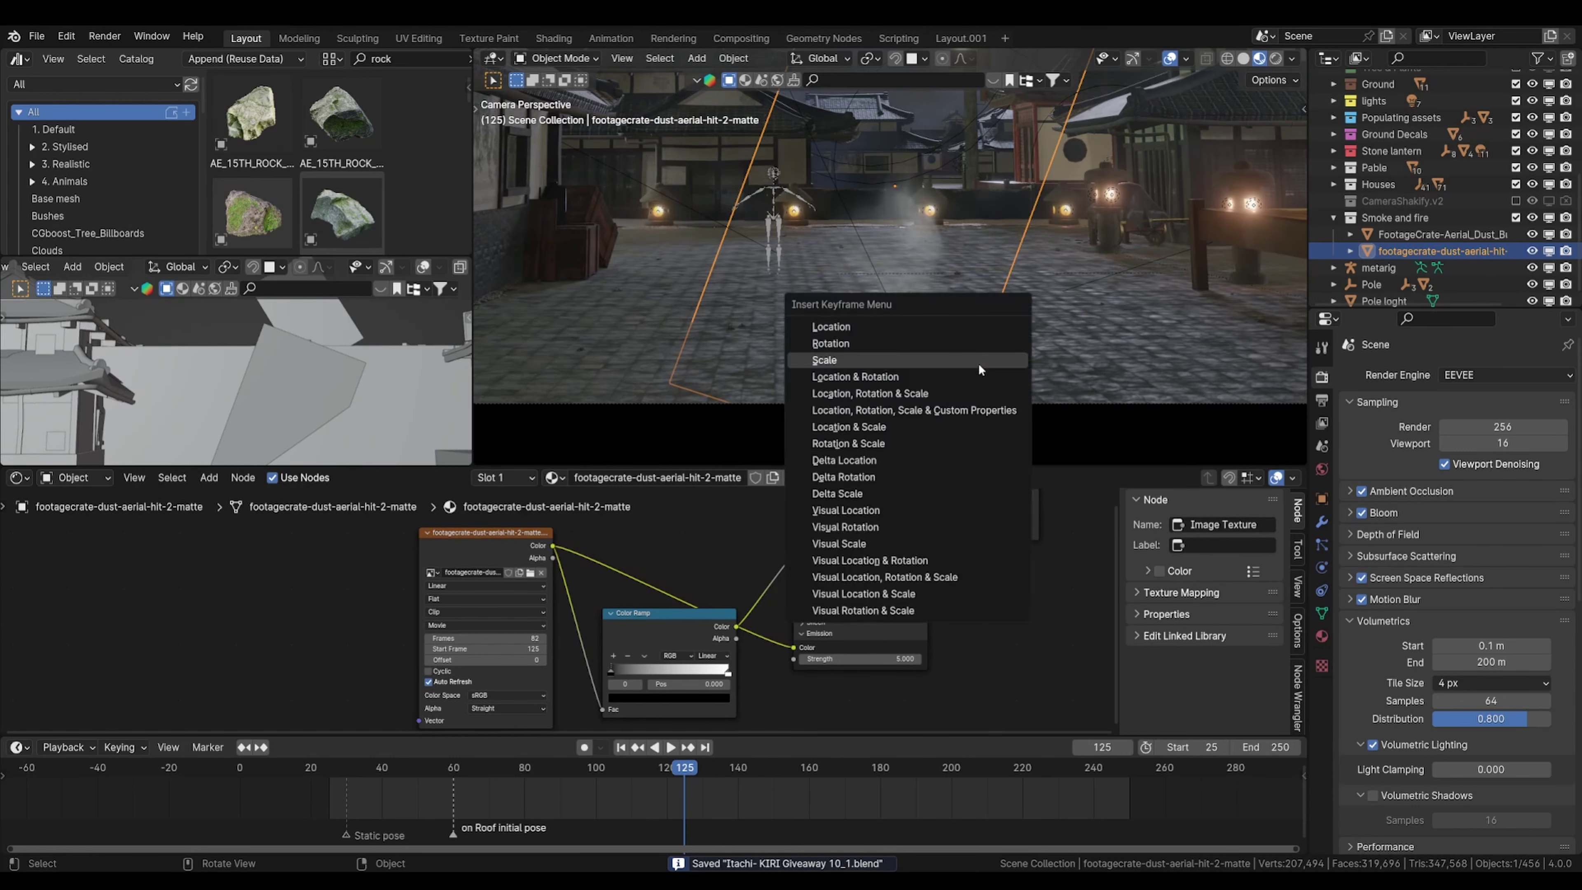
pyautogui.click(978, 364)
# Step: Go back to frame 124 and set the dust plane's origin to the 3D cursor
pyautogui.press('Left')
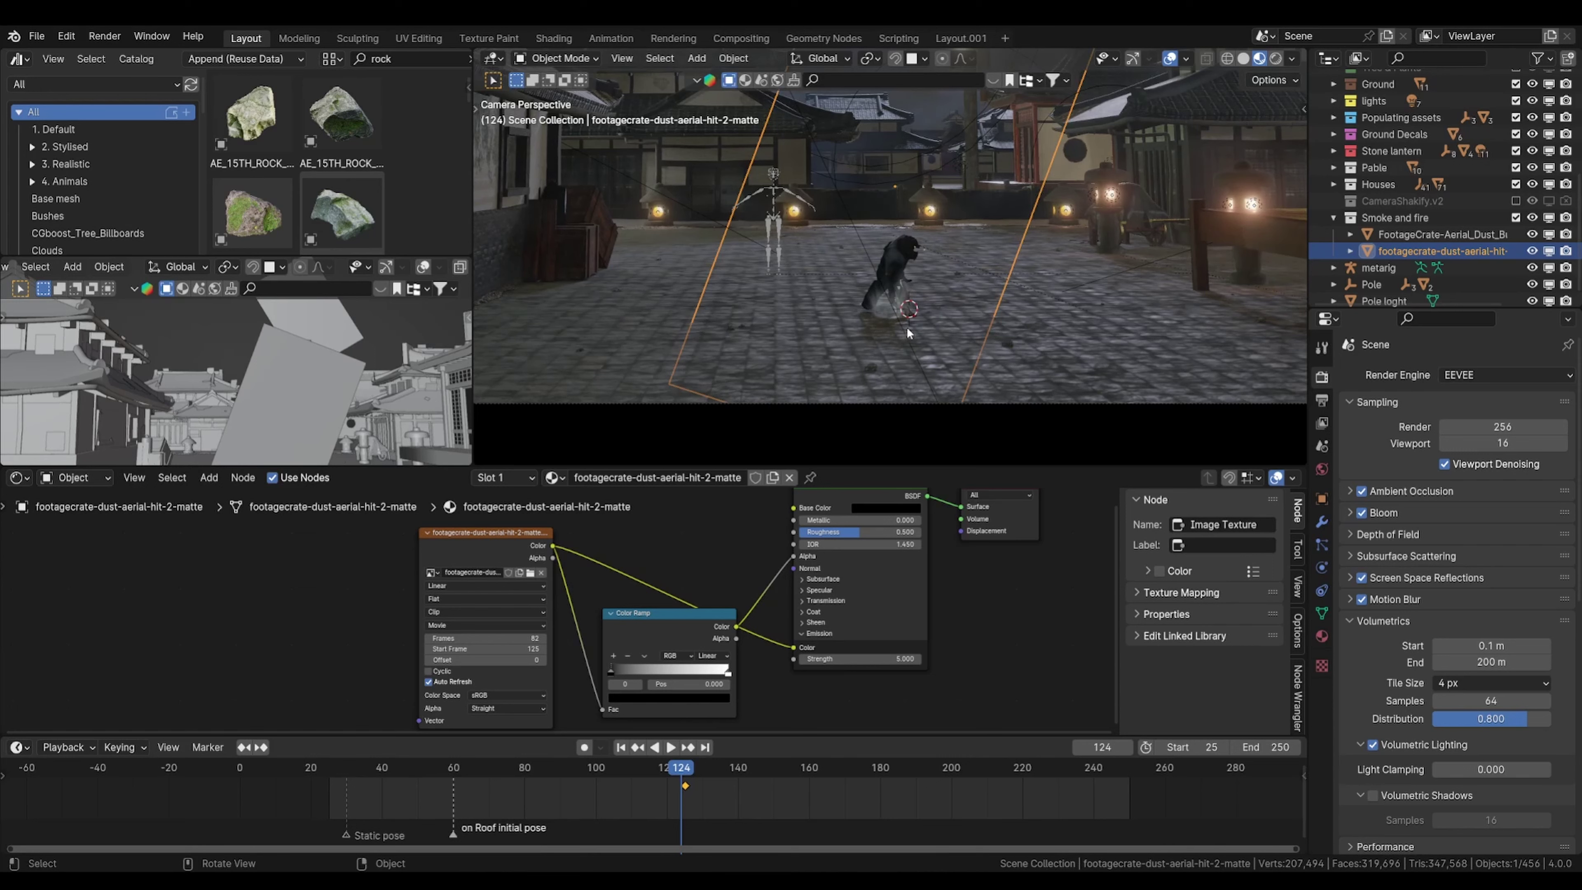
pyautogui.hotkey('shift', 's')
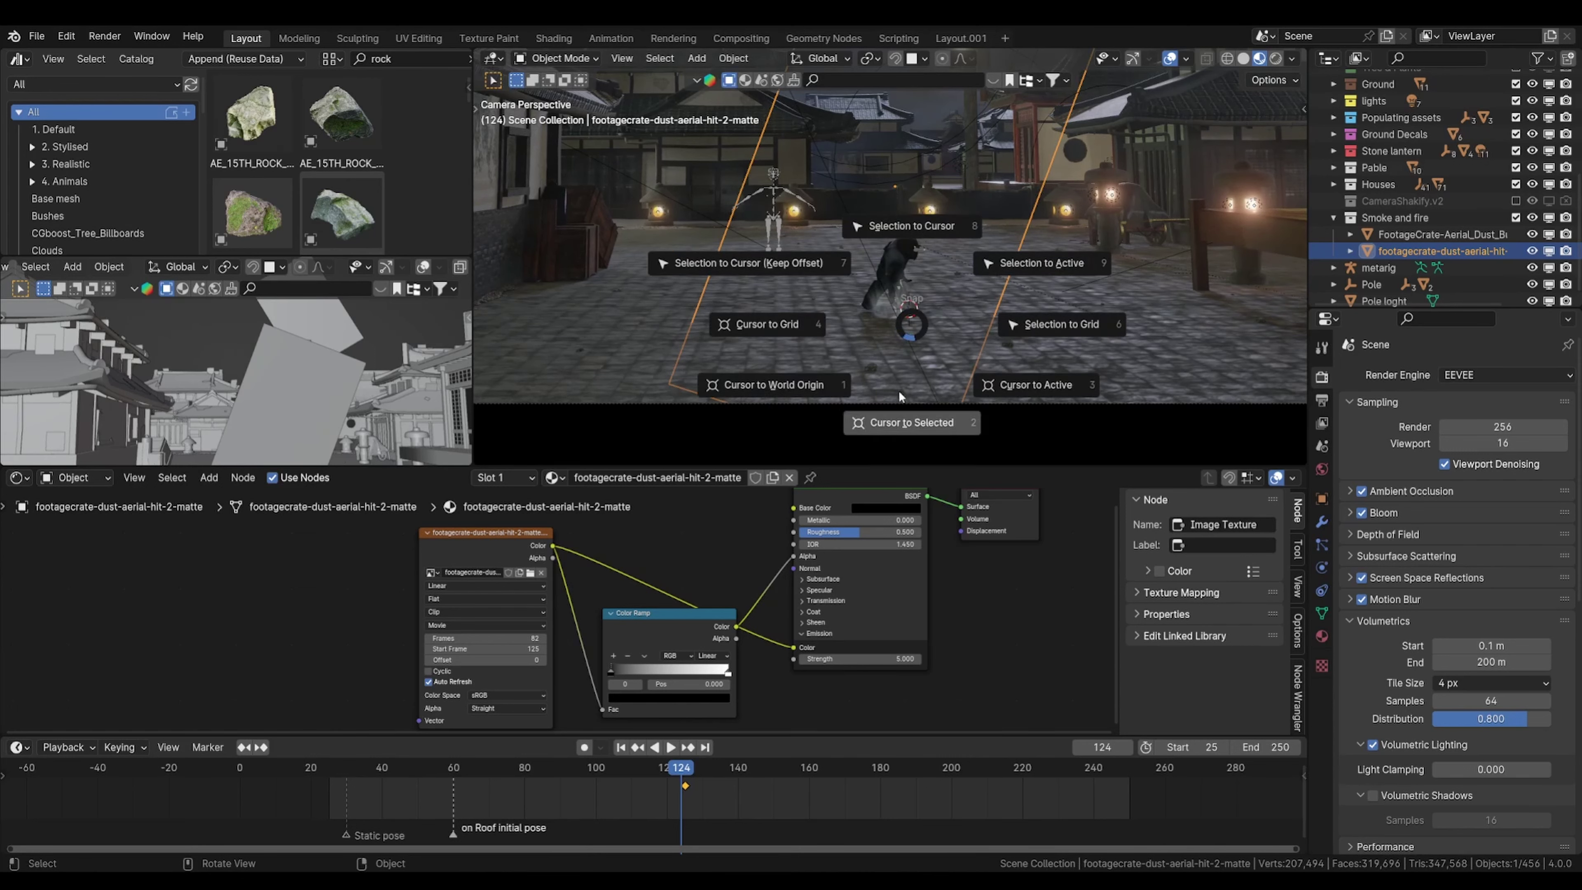
pyautogui.click(909, 367)
pyautogui.click(1020, 104)
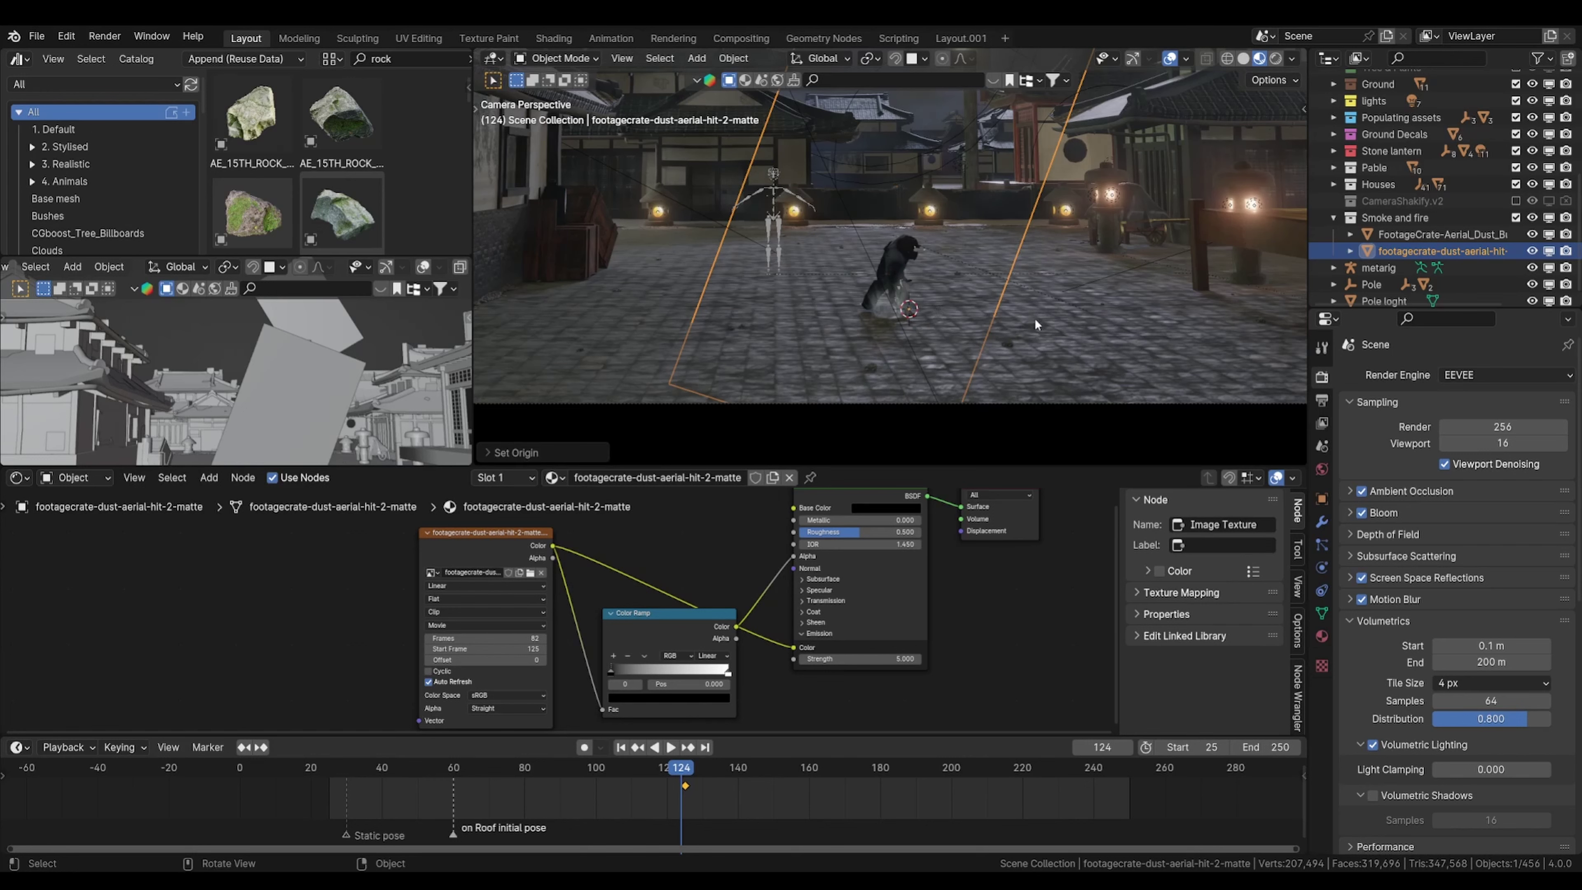
# Step: Nudge the dust plane's mesh along positive global X, and move the whole plane about 0.24 m along negative global X
pyautogui.press('g')
pyautogui.press('Escape')
pyautogui.press('Tab')
pyautogui.press('g')
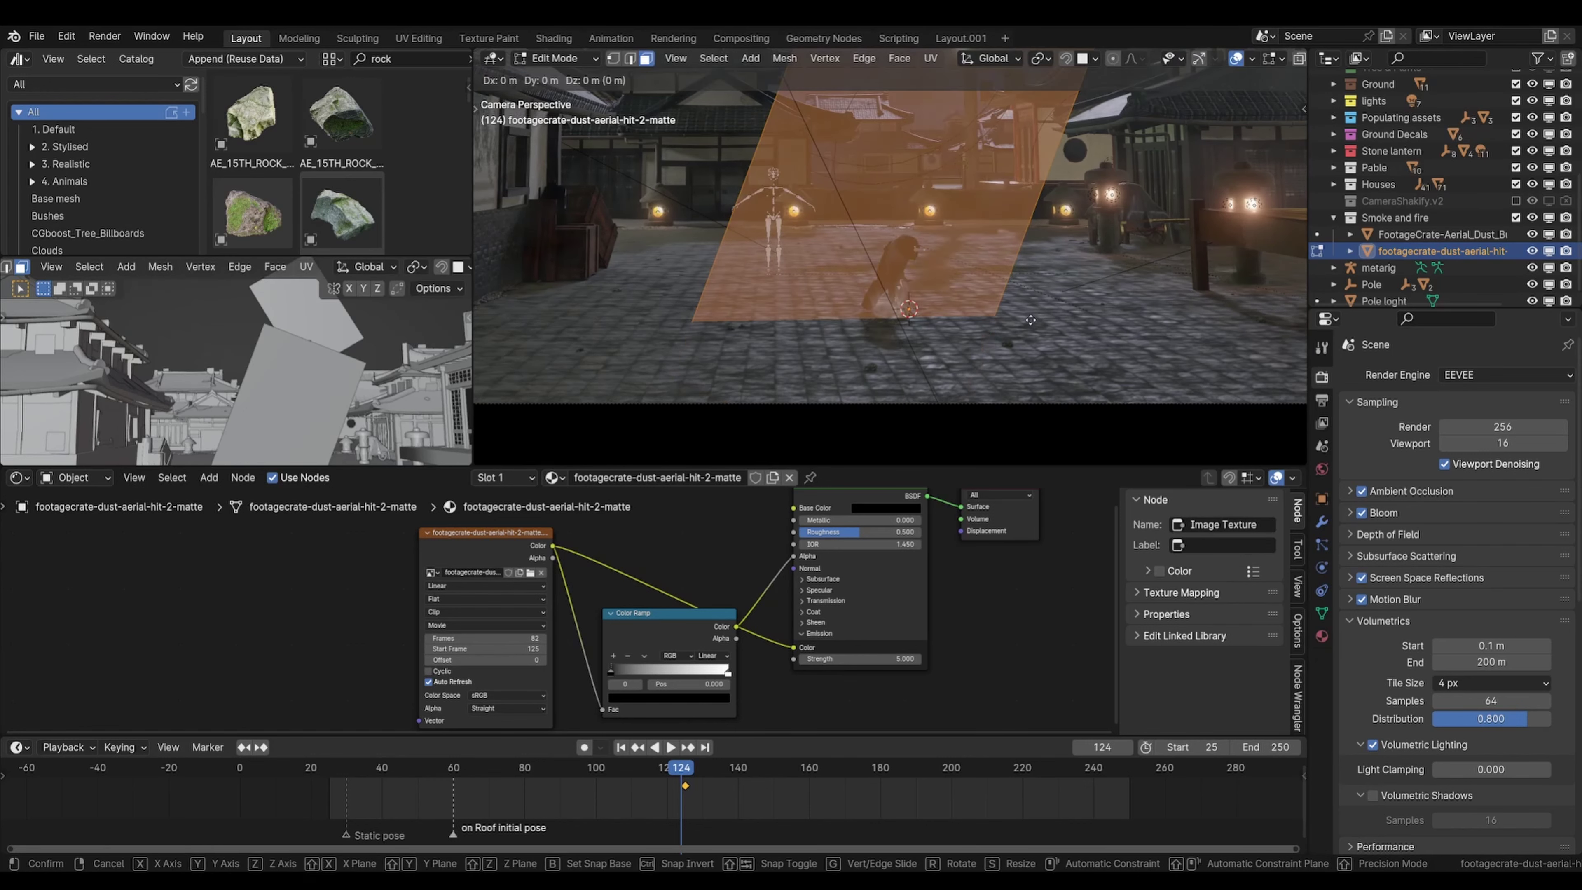
pyautogui.press('x')
pyautogui.press('Escape')
pyautogui.press('Tab')
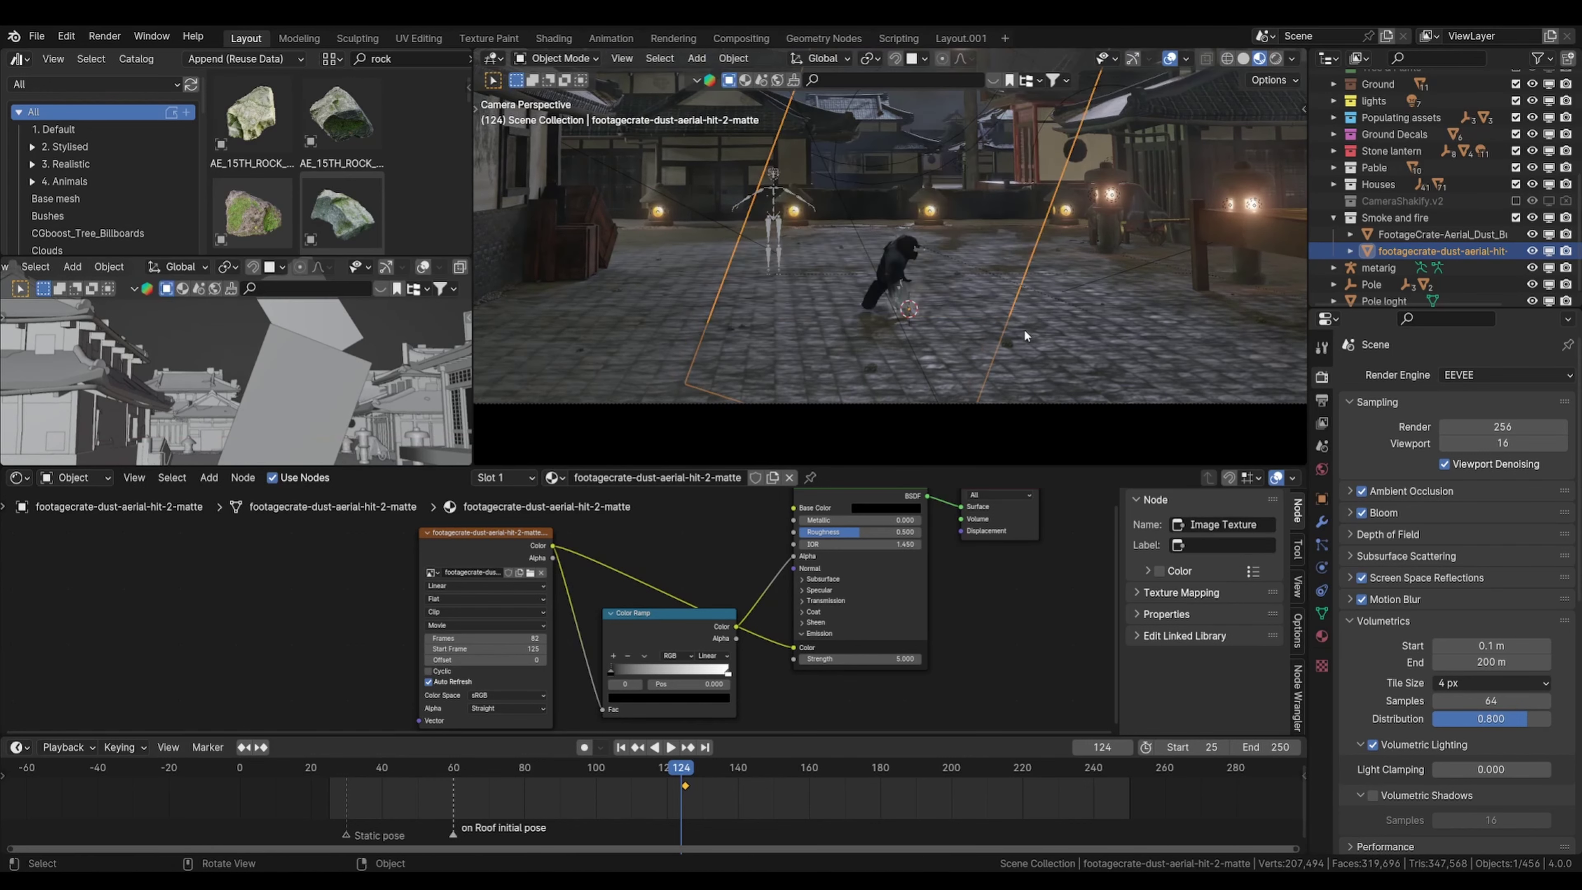
pyautogui.press('g')
pyautogui.press('x')
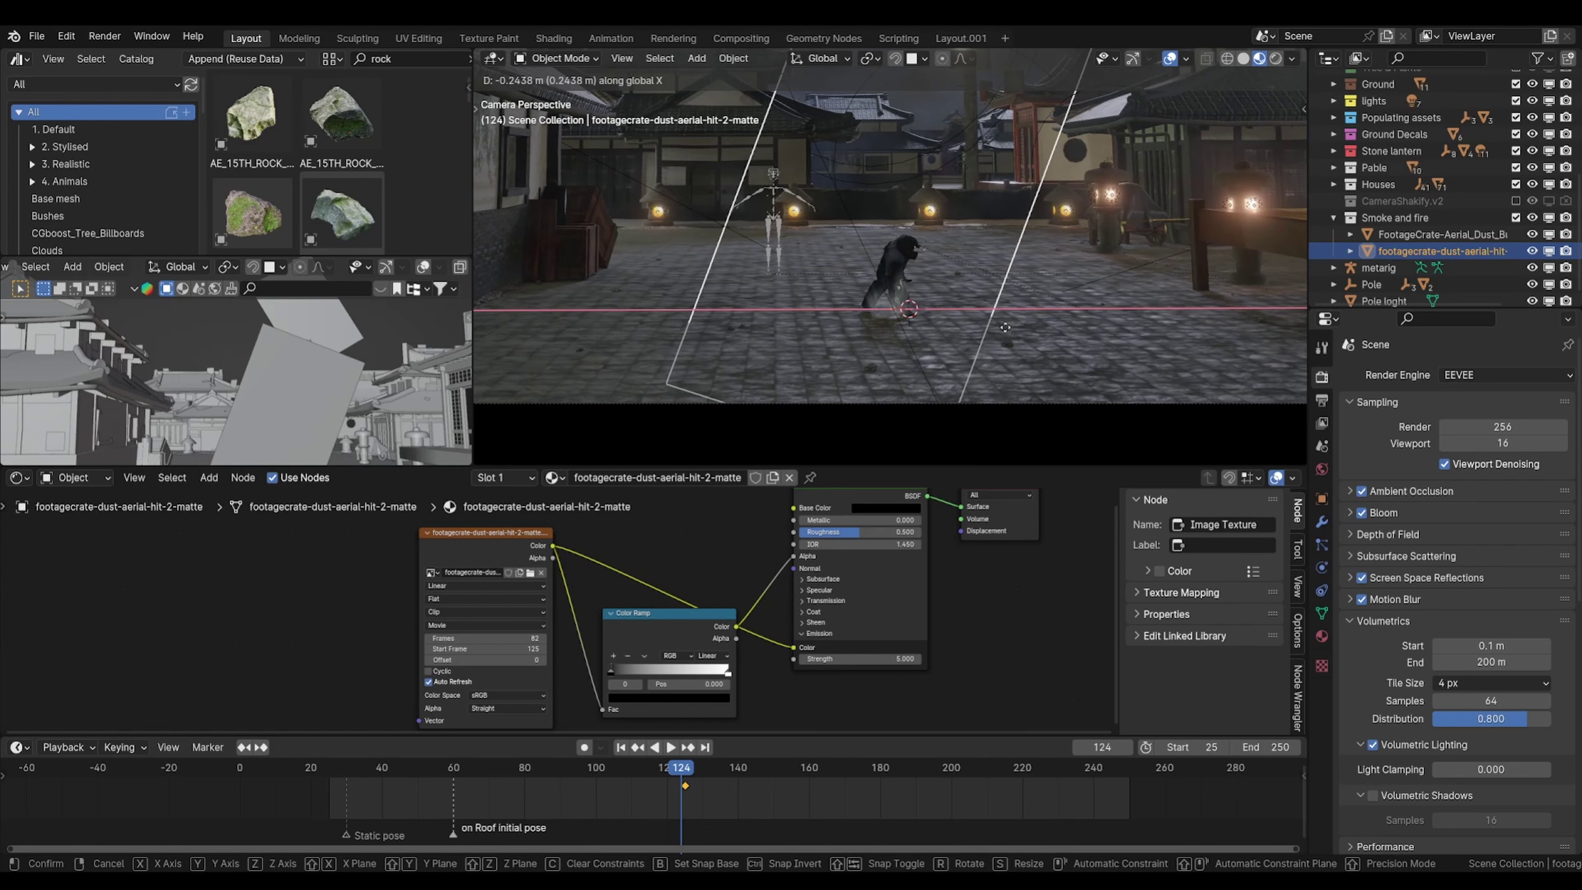
pyautogui.click(1005, 327)
# Step: Fine-tune the dust plane's mesh position in Edit Mode with slight moves along global X, and return to Object Mode
pyautogui.press('Tab')
pyautogui.press('g')
pyautogui.press('x')
pyautogui.click(1002, 326)
pyautogui.press('g')
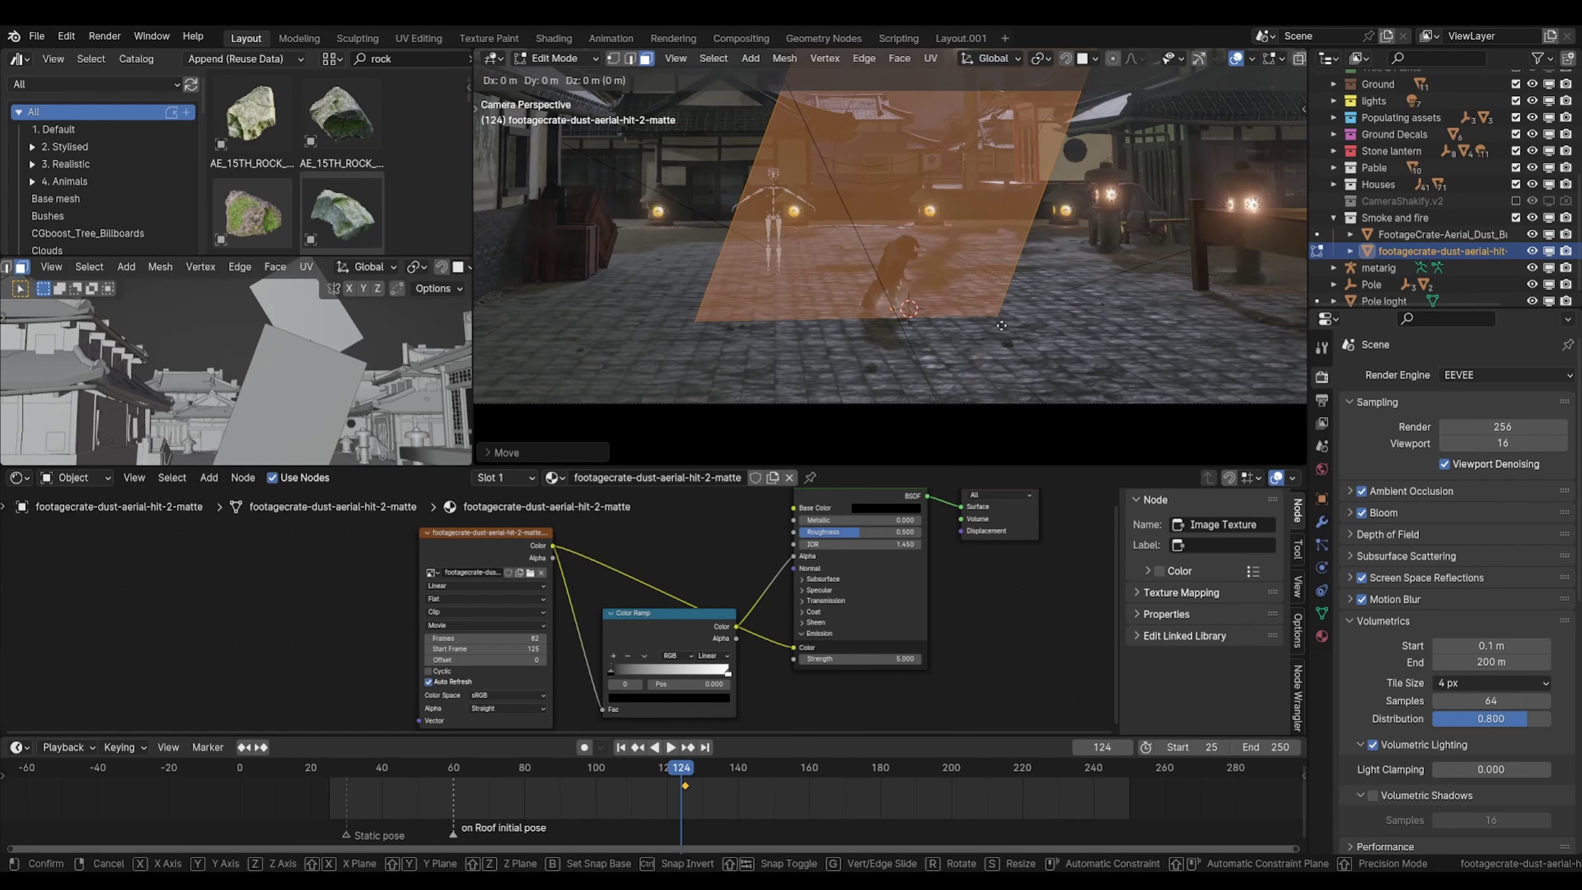
pyautogui.press('x')
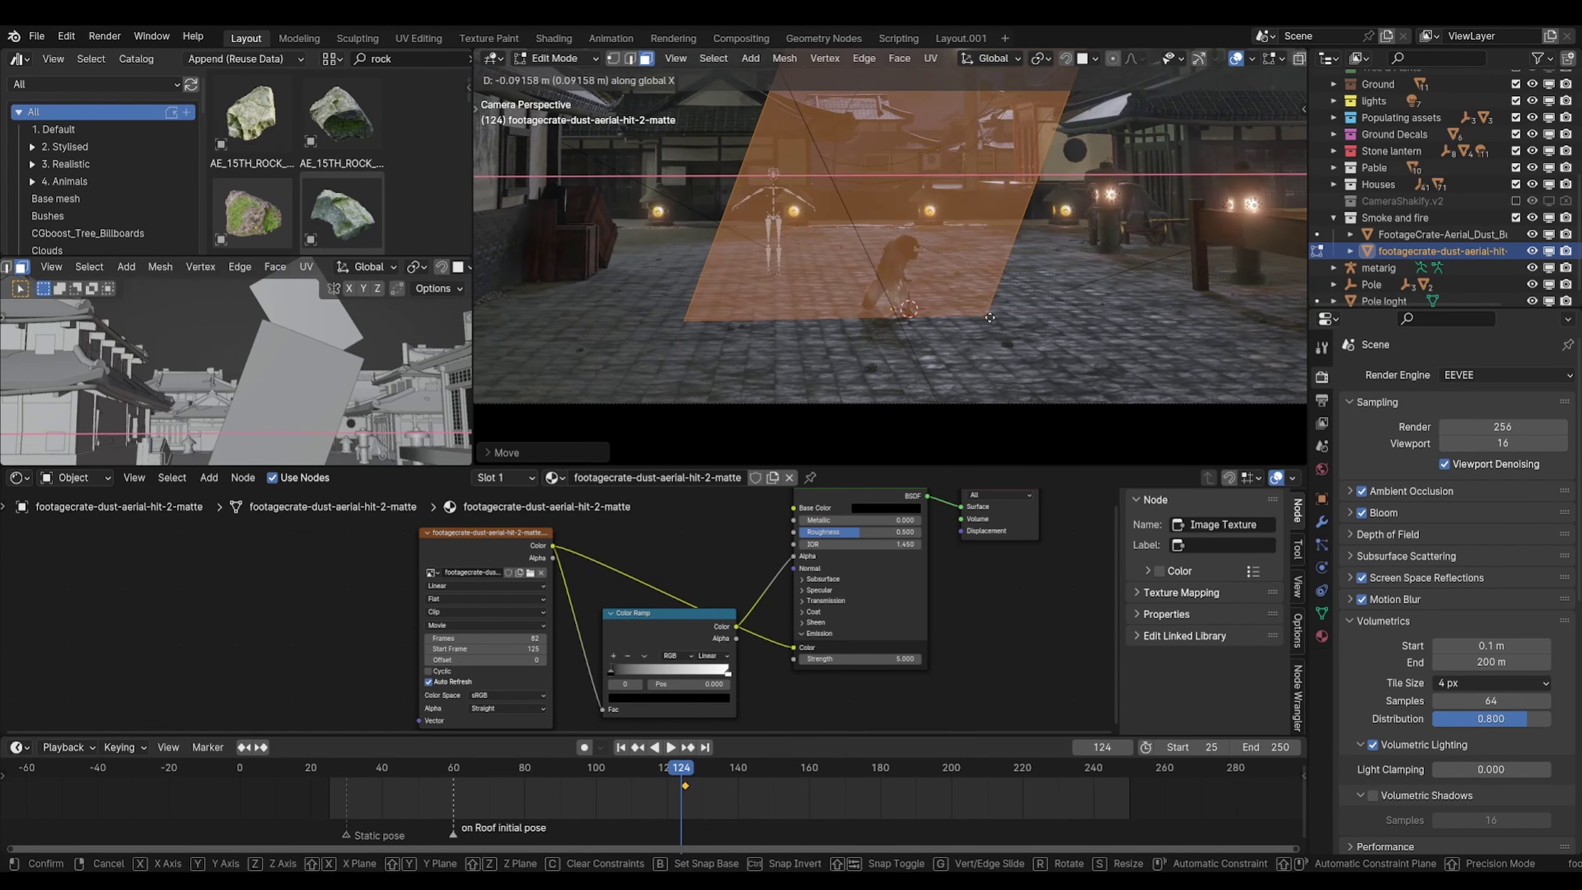
pyautogui.click(994, 319)
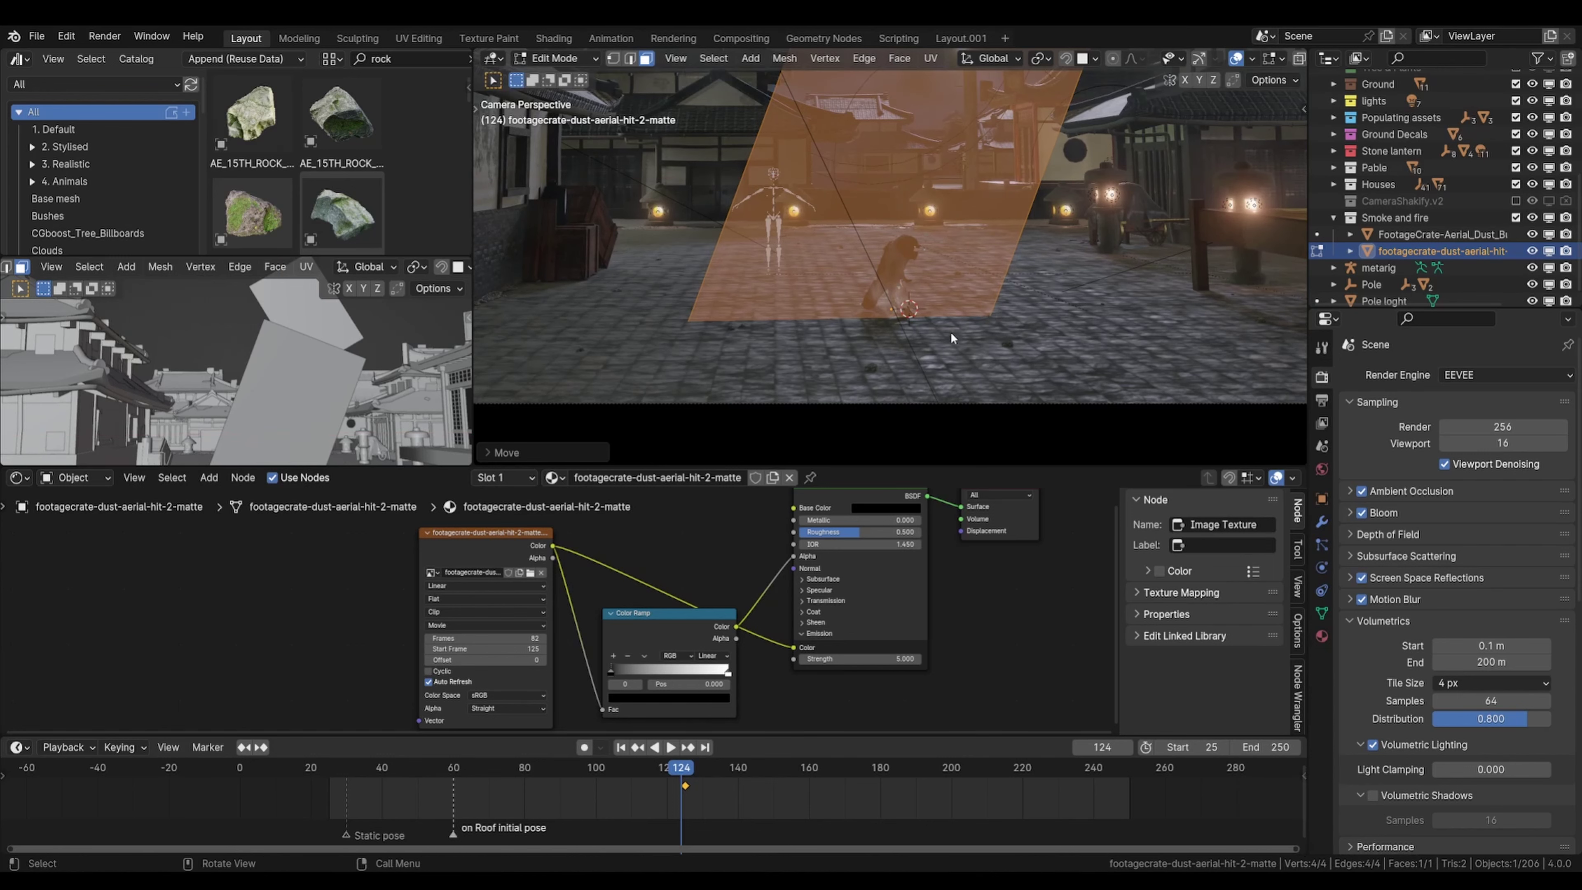
pyautogui.press('Tab')
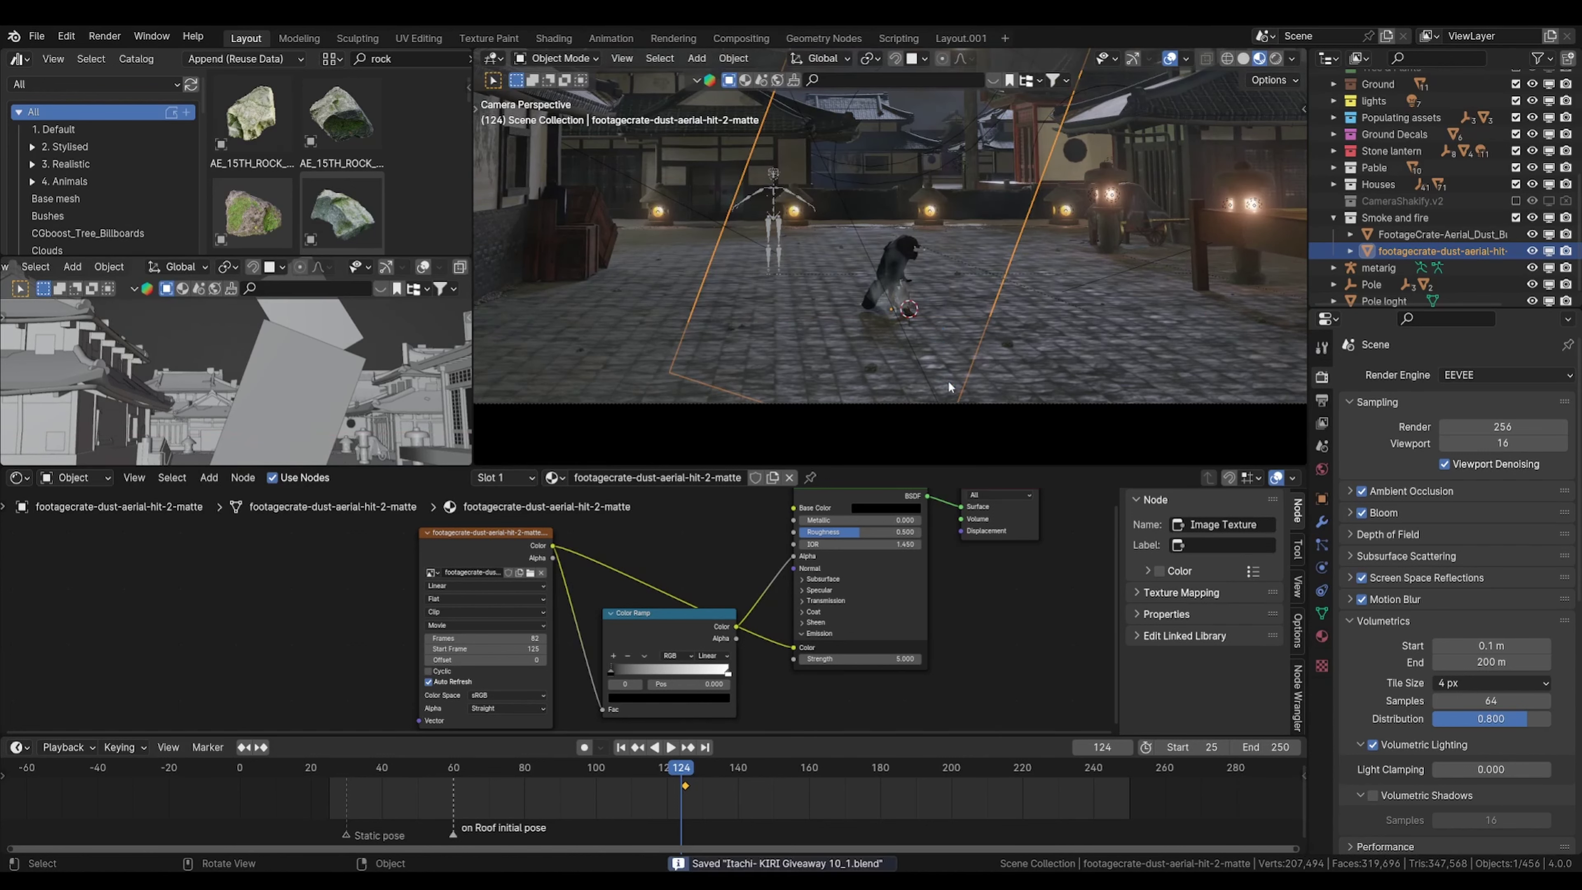
# Step: Scale the dust plane to 0 at frame 123 and keyframe its scale there
pyautogui.press('Left')
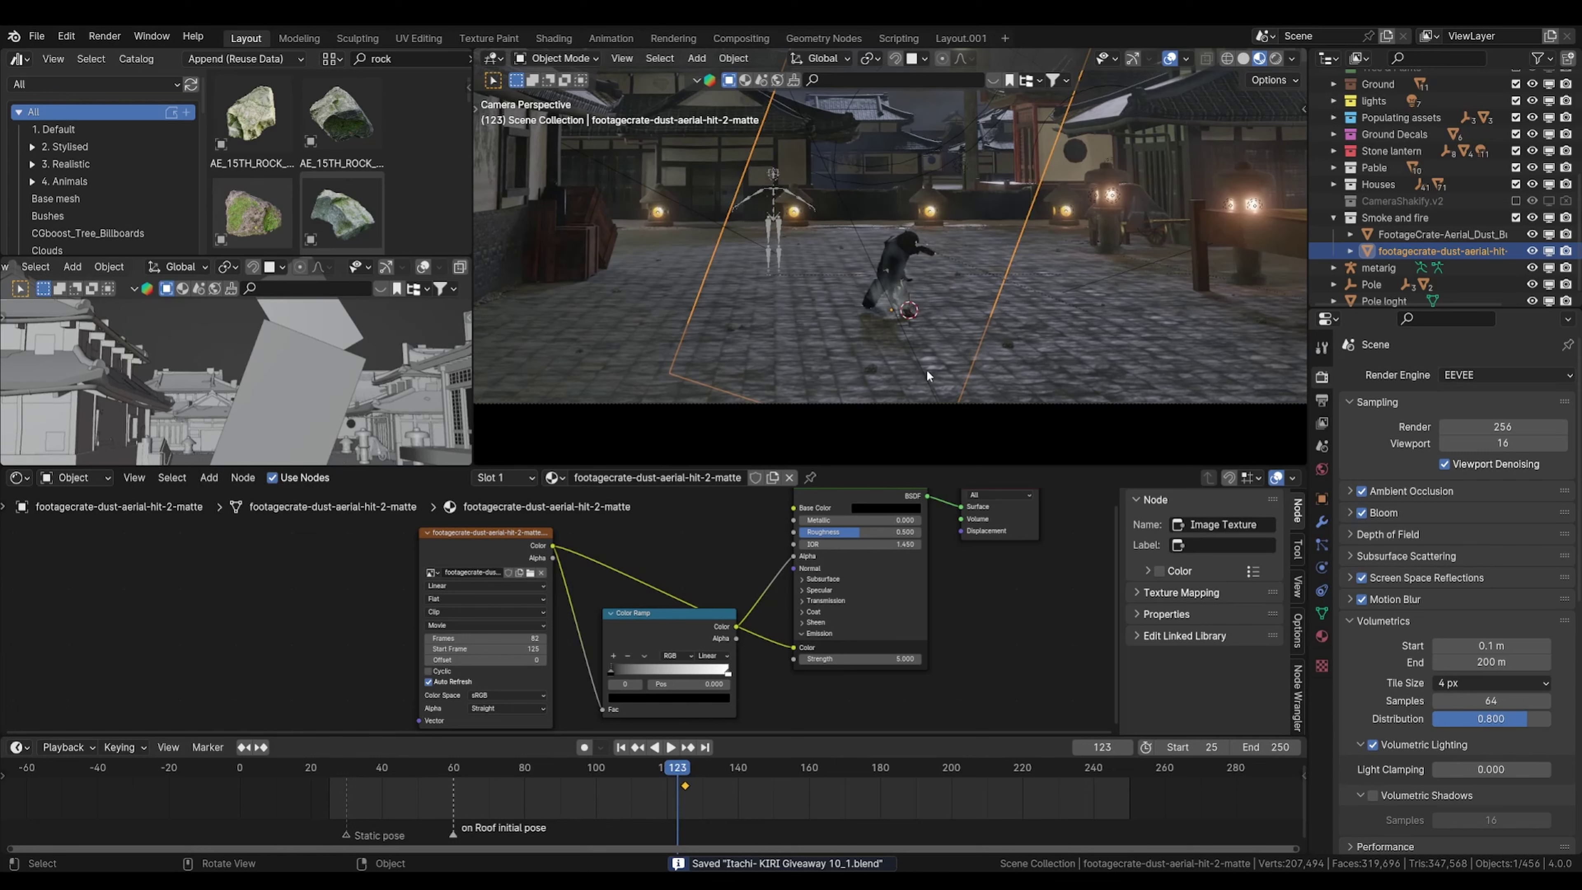
pyautogui.press('s')
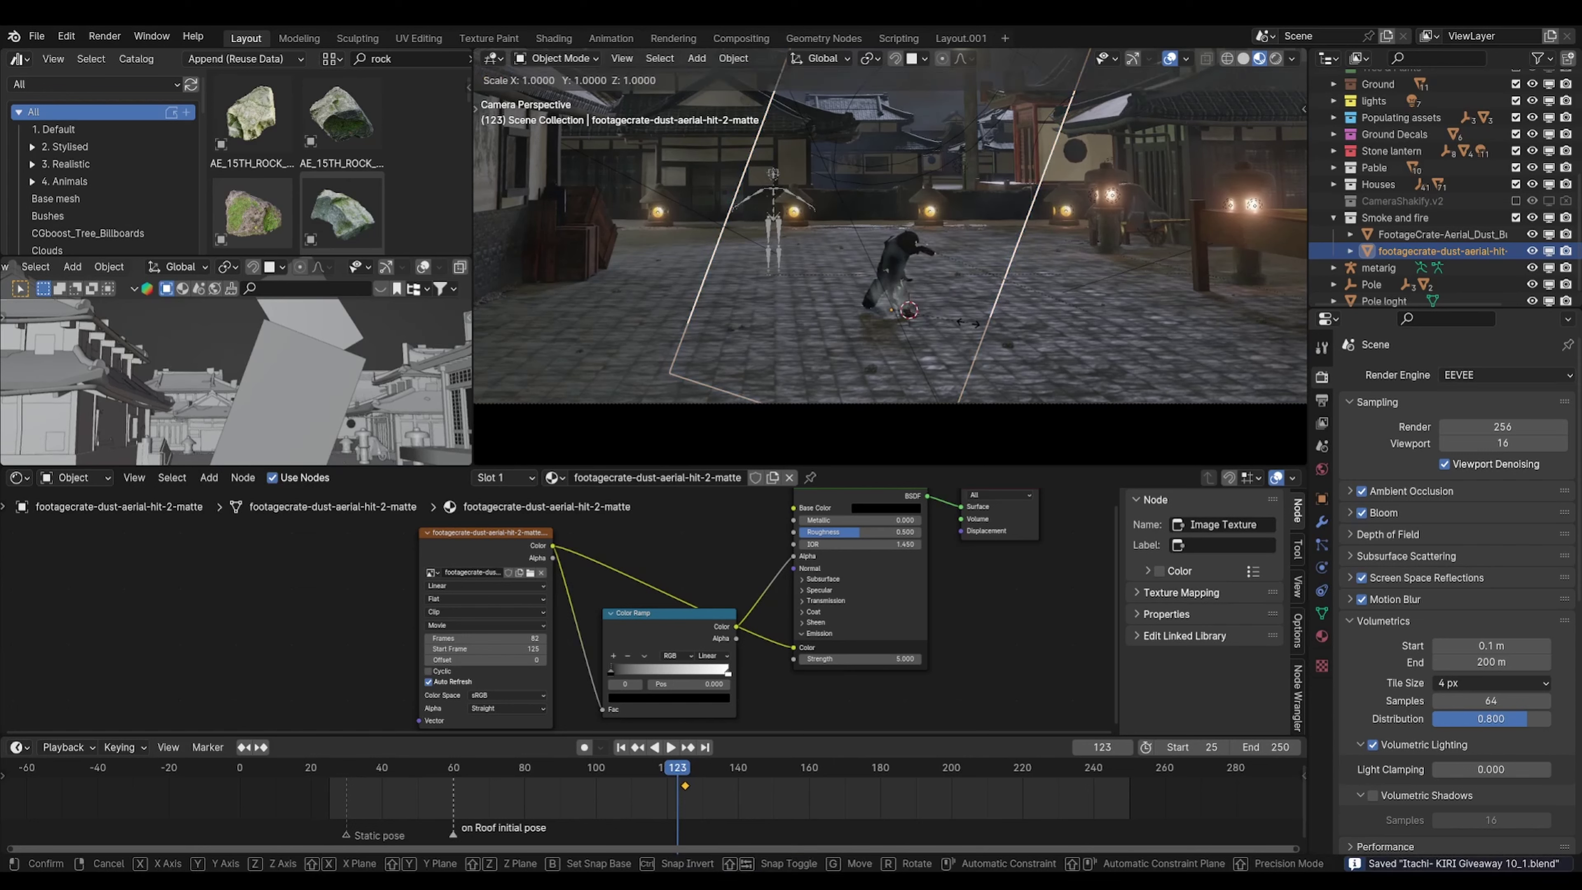
pyautogui.press('0')
pyautogui.press('Return')
pyautogui.press('i')
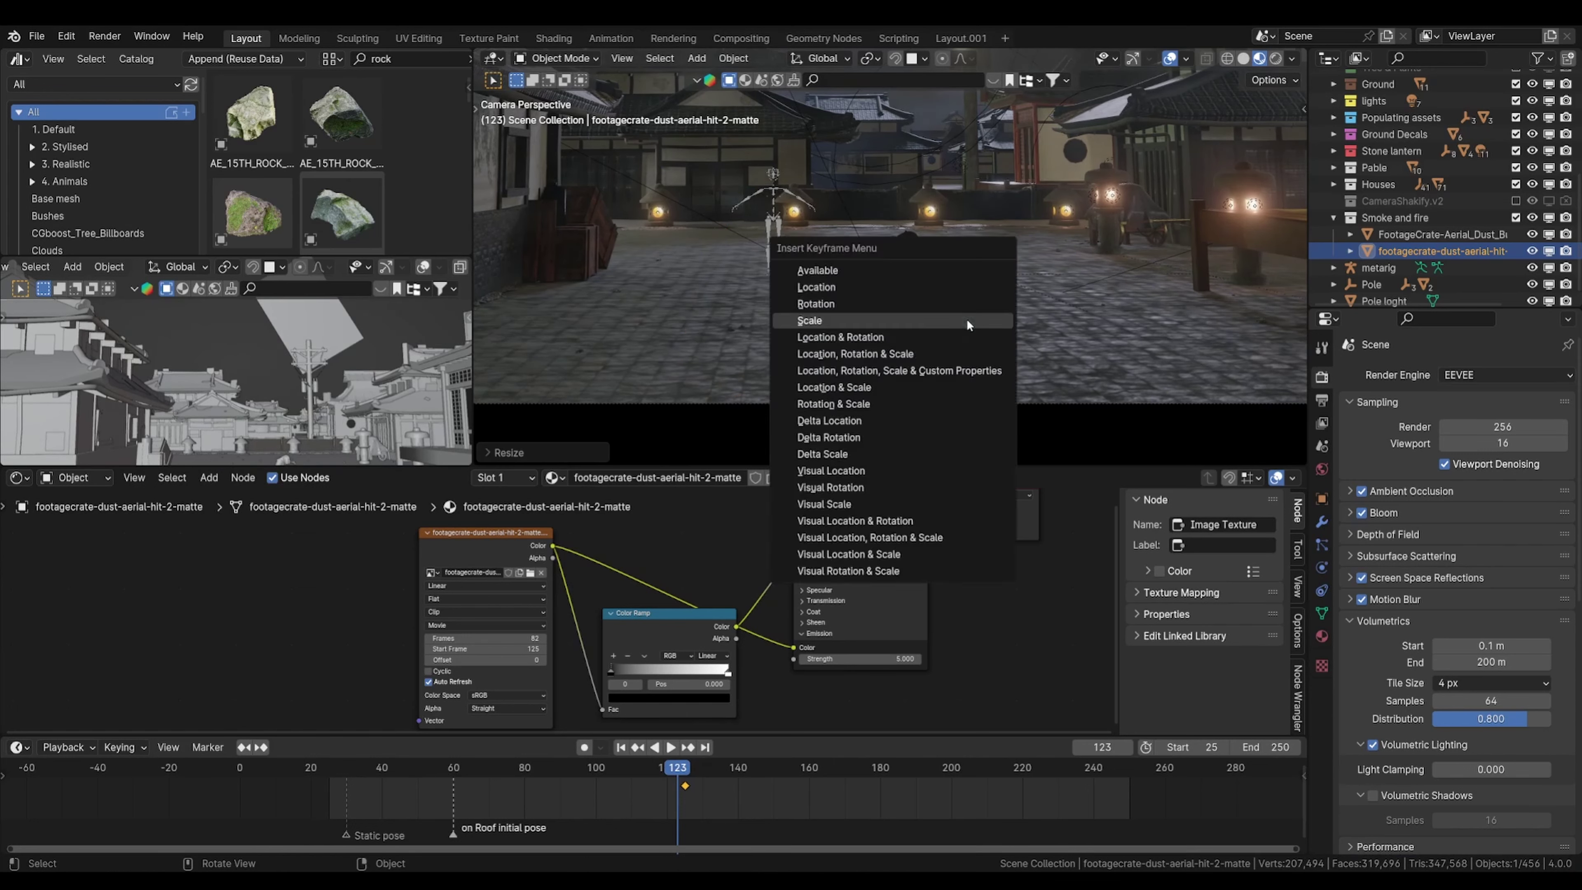
pyautogui.click(900, 404)
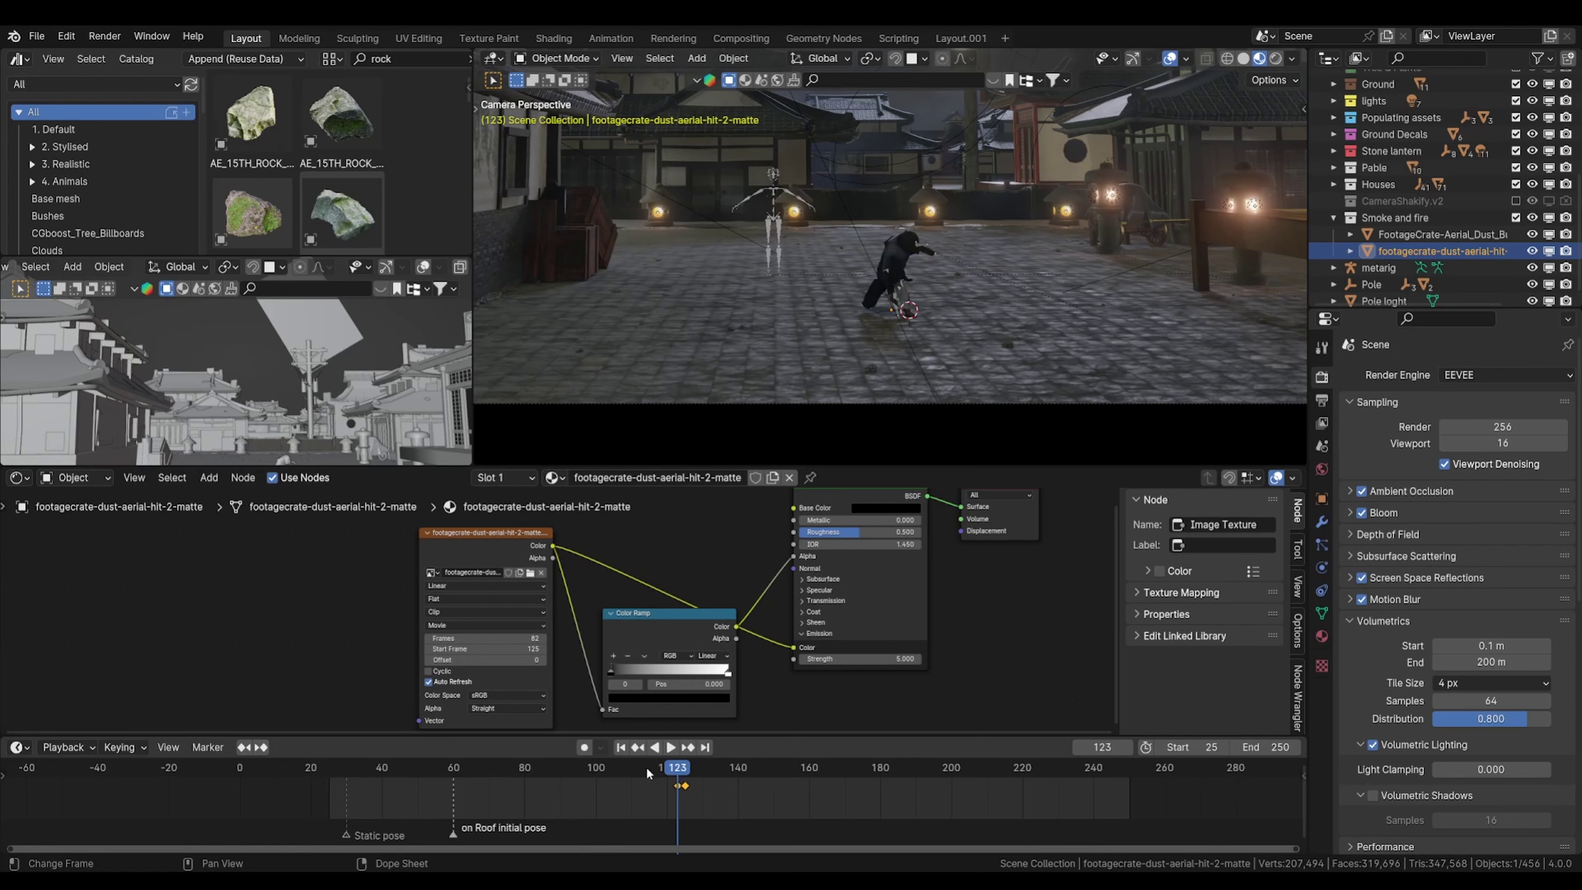
# Step: Play back the dust burst and shift the plane's two scale keyframes to frames 129 and 131
pyautogui.press('space')
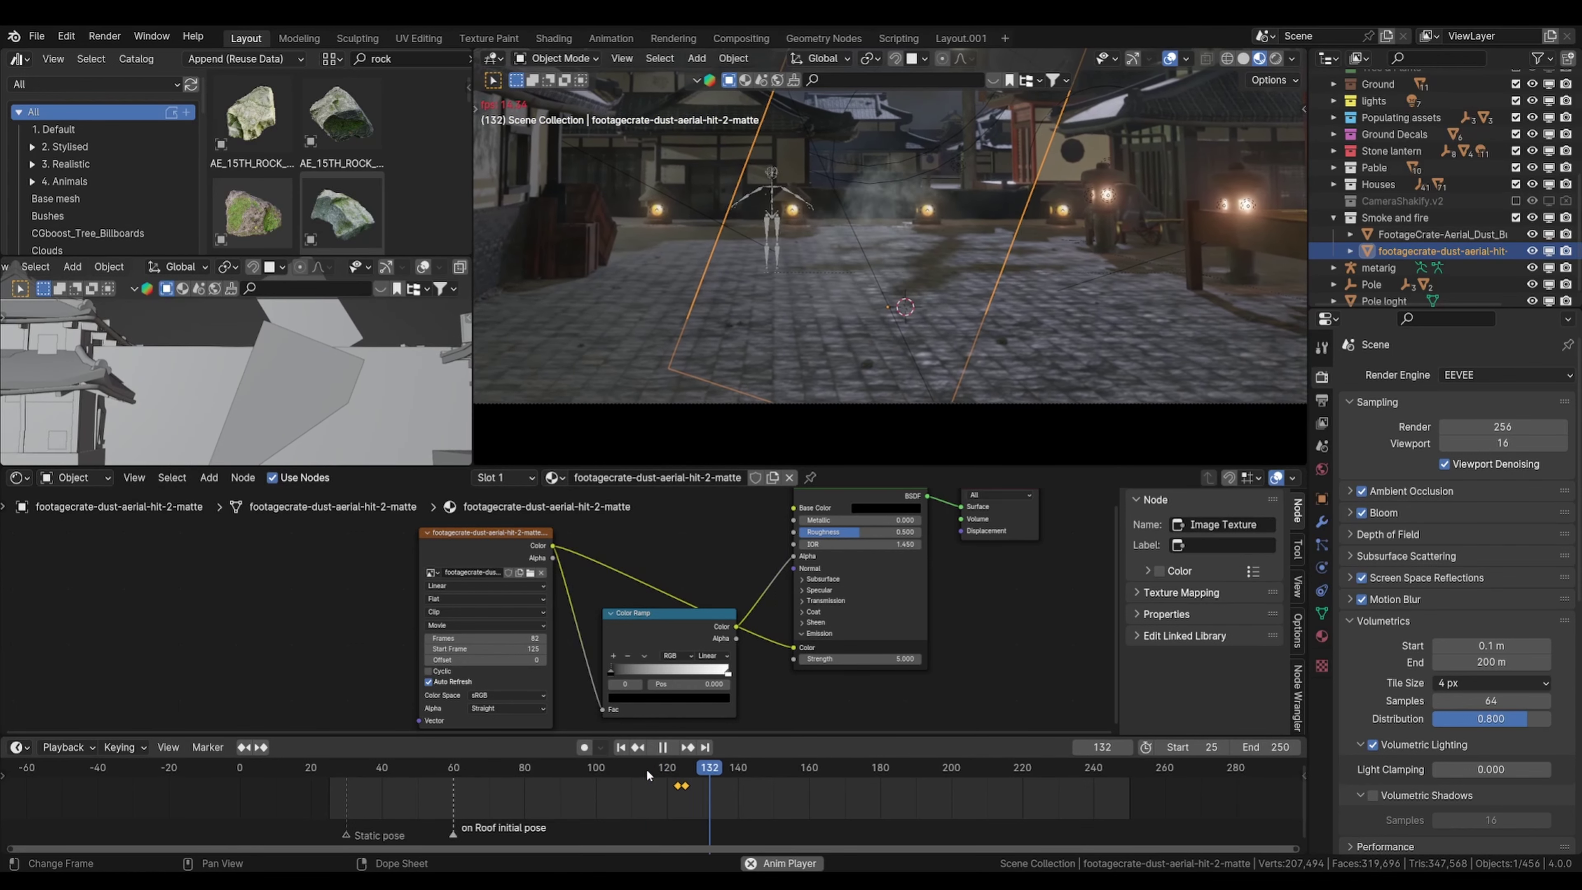
pyautogui.press('space')
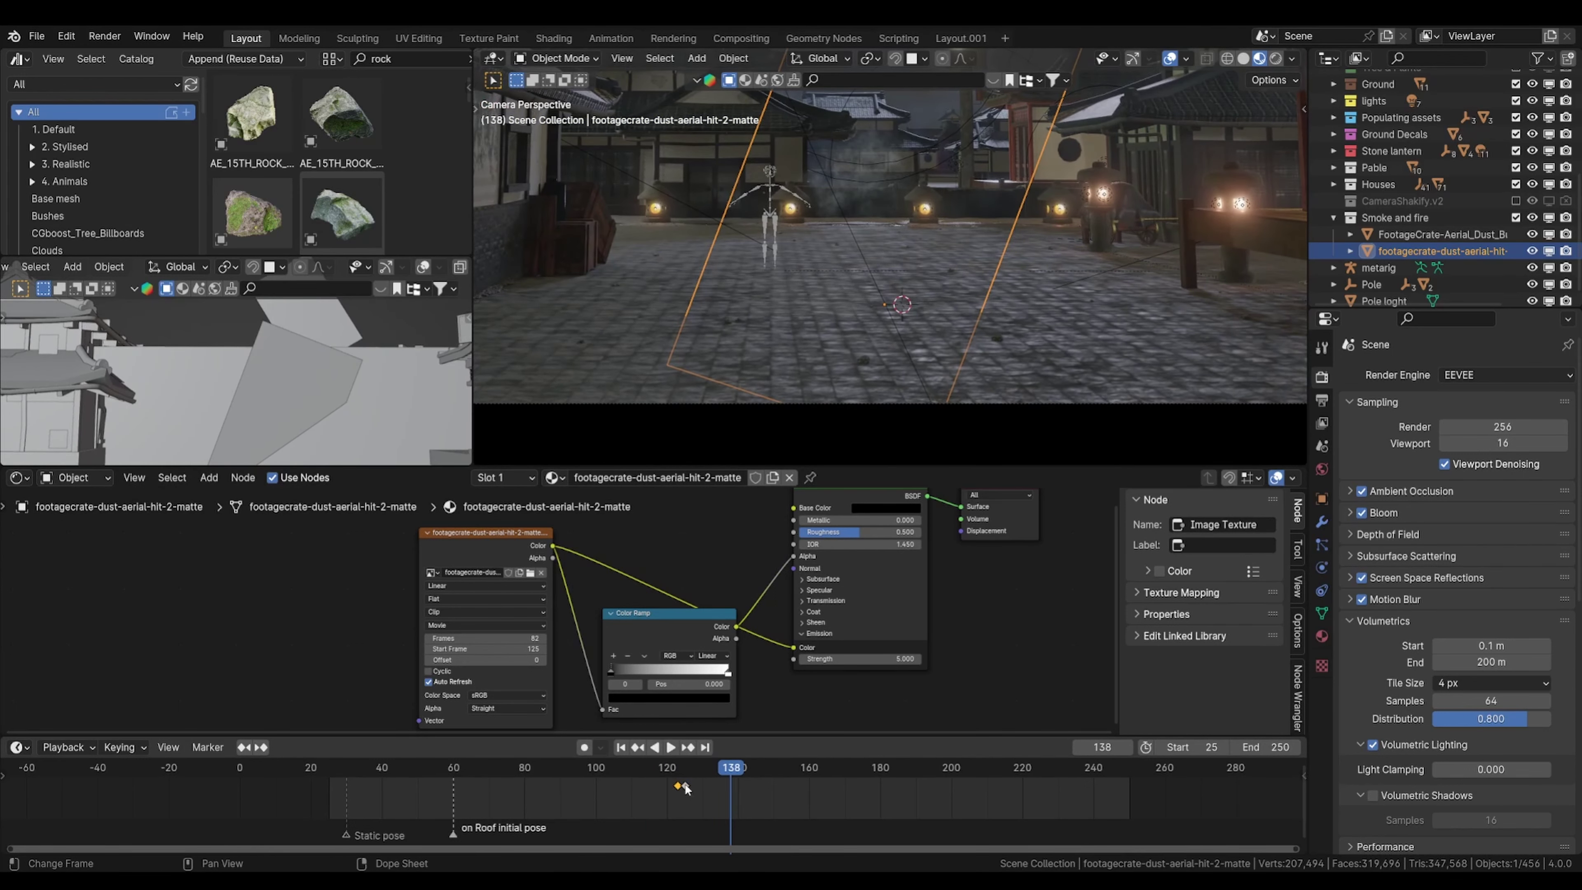
pyautogui.moveTo(697, 804); pyautogui.dragTo(672, 779)
pyautogui.press('g')
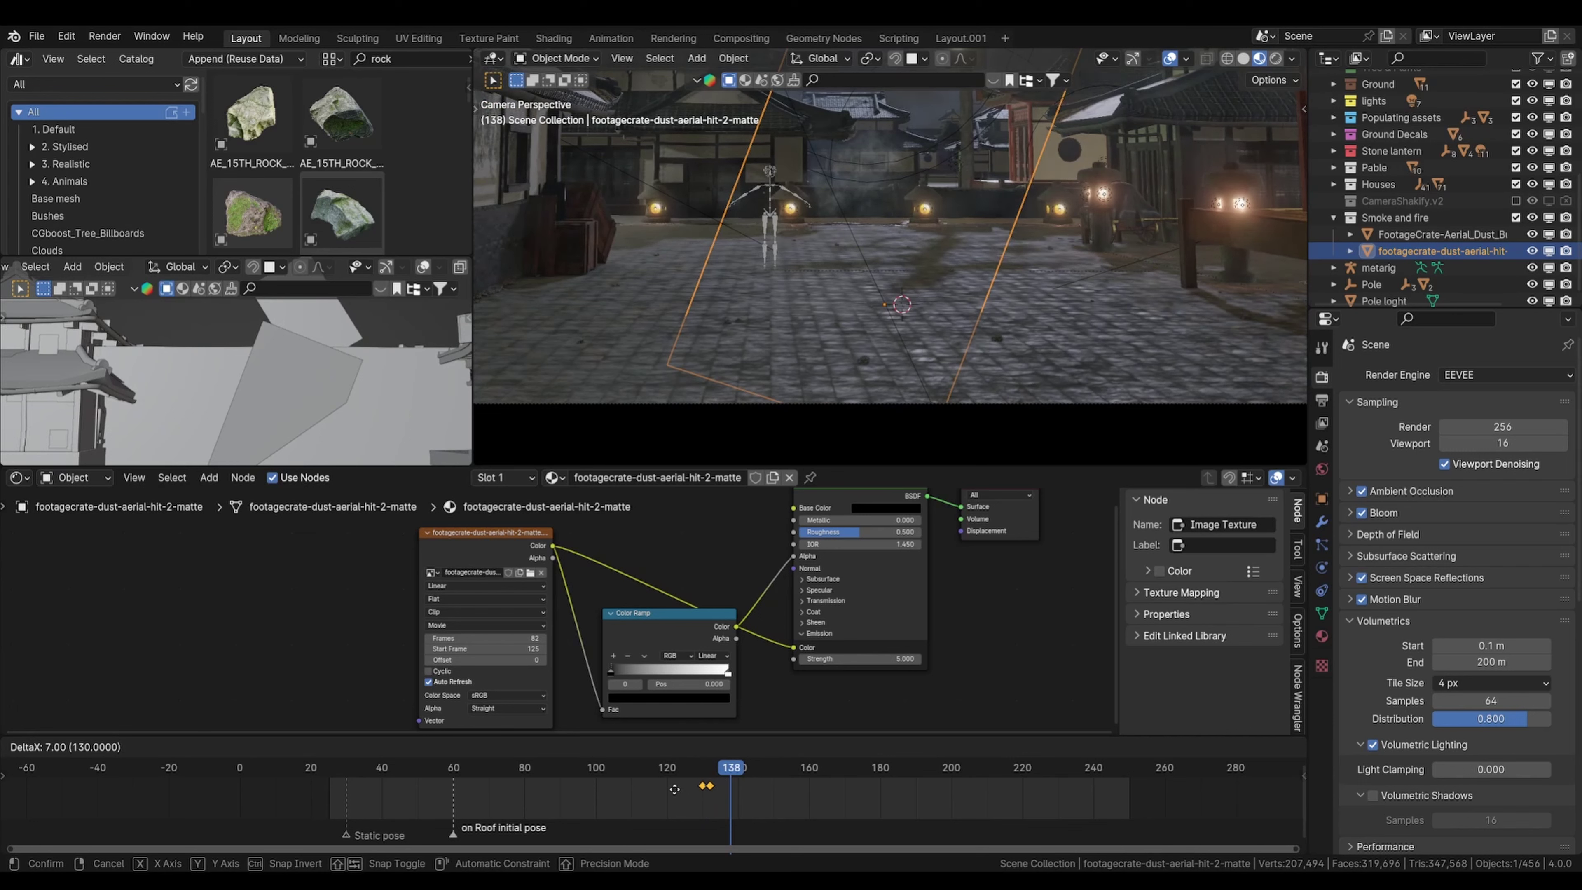
pyautogui.click(697, 771)
pyautogui.click(698, 771)
pyautogui.scroll(5, 723, 776)
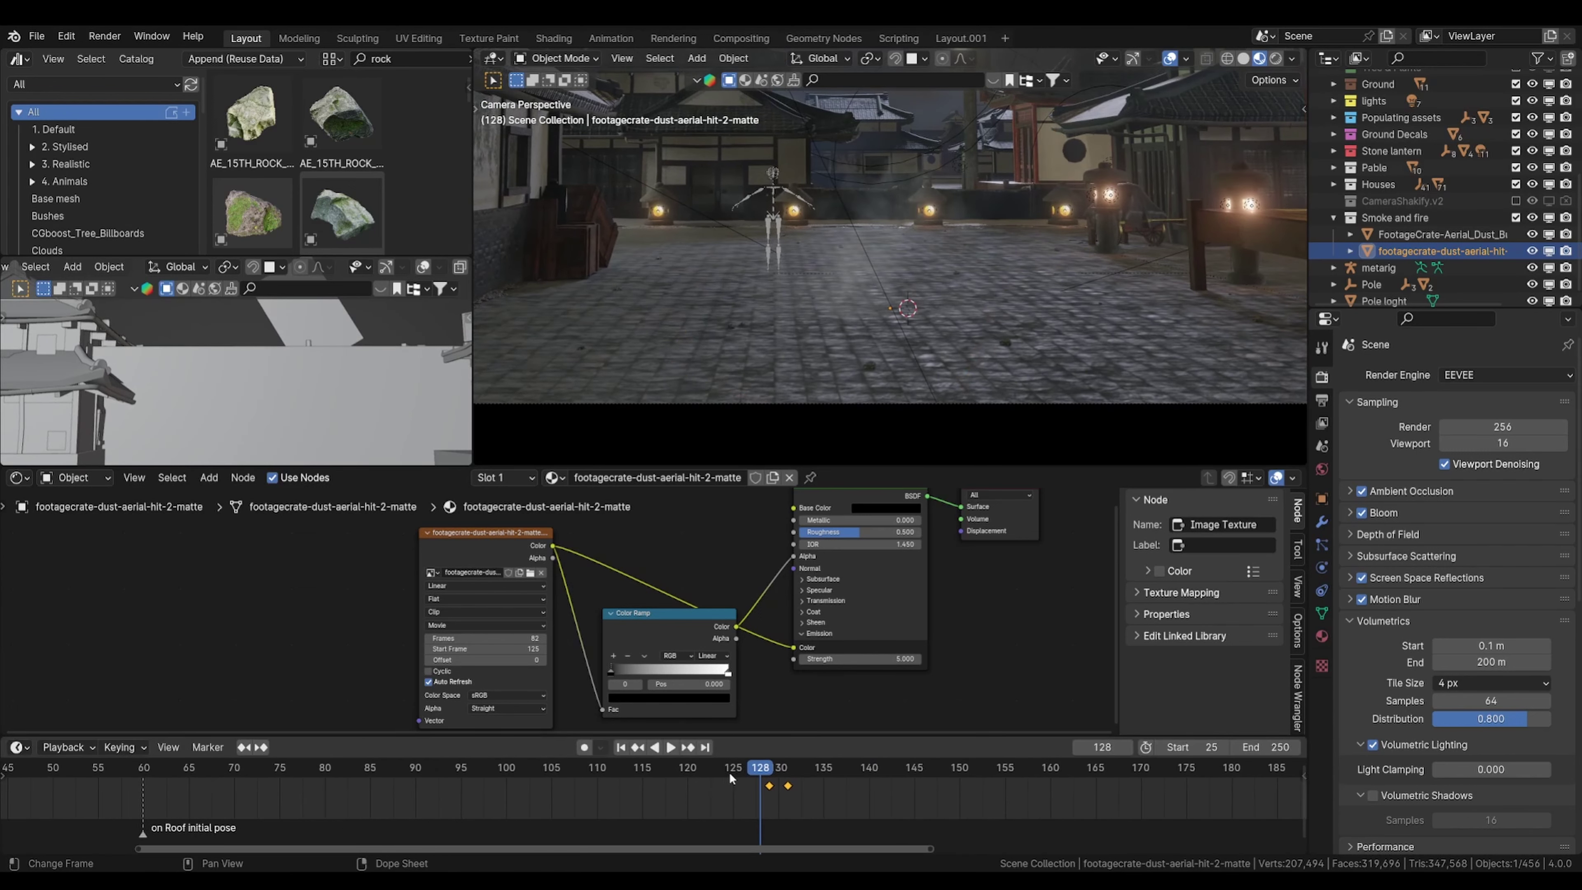
# Step: Move the plane's two scale keyframes back to frames 123 and 125, and go to frame 124
pyautogui.click(740, 775)
pyautogui.press('g')
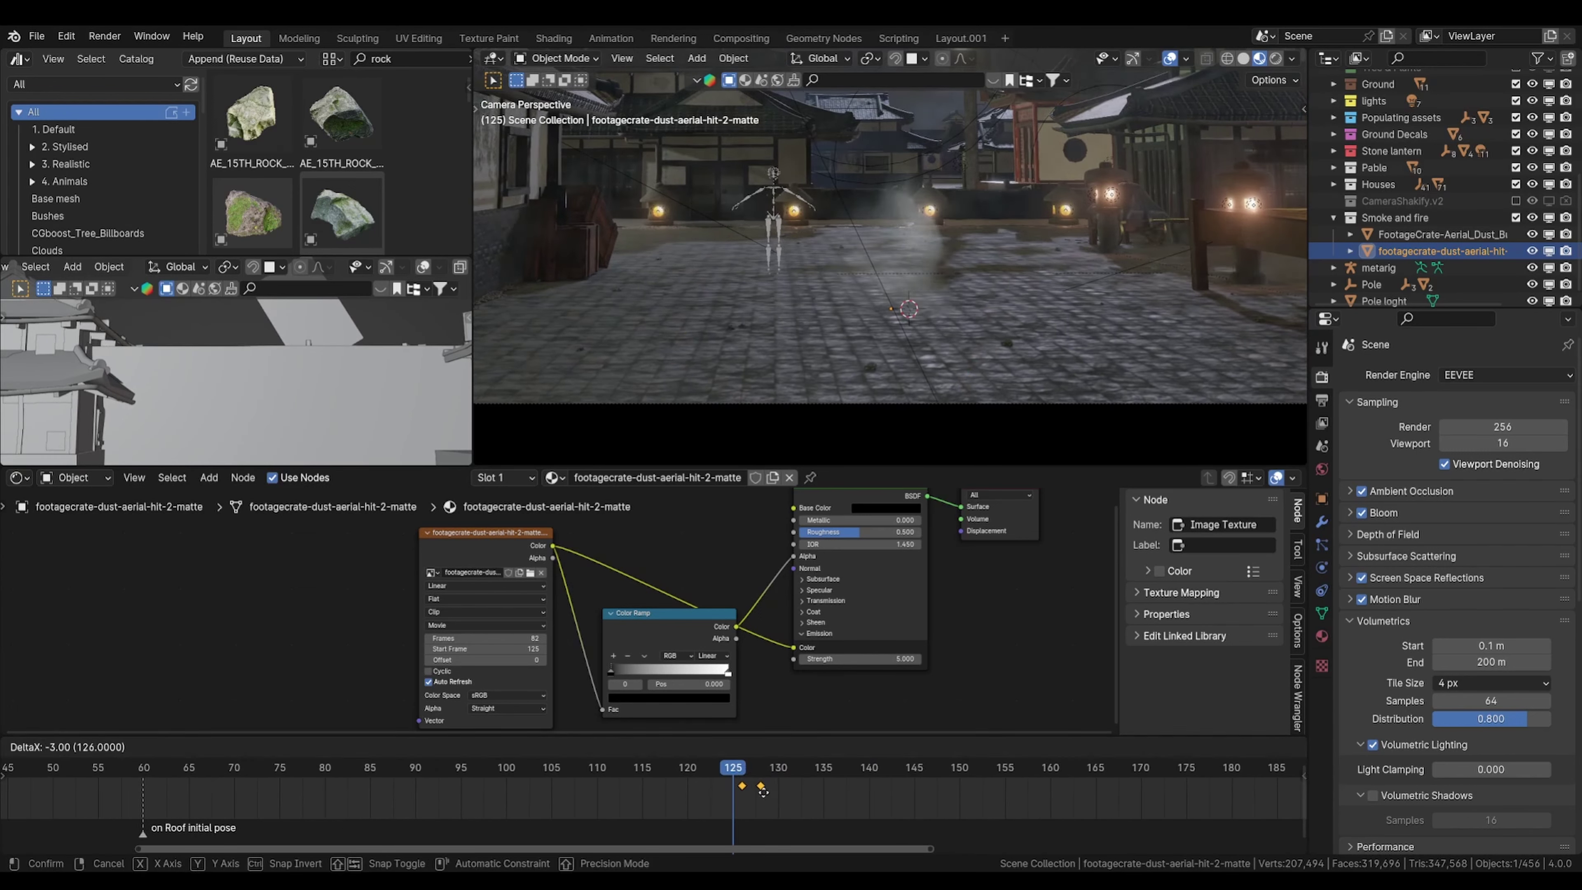
pyautogui.click(749, 790)
pyautogui.click(723, 784)
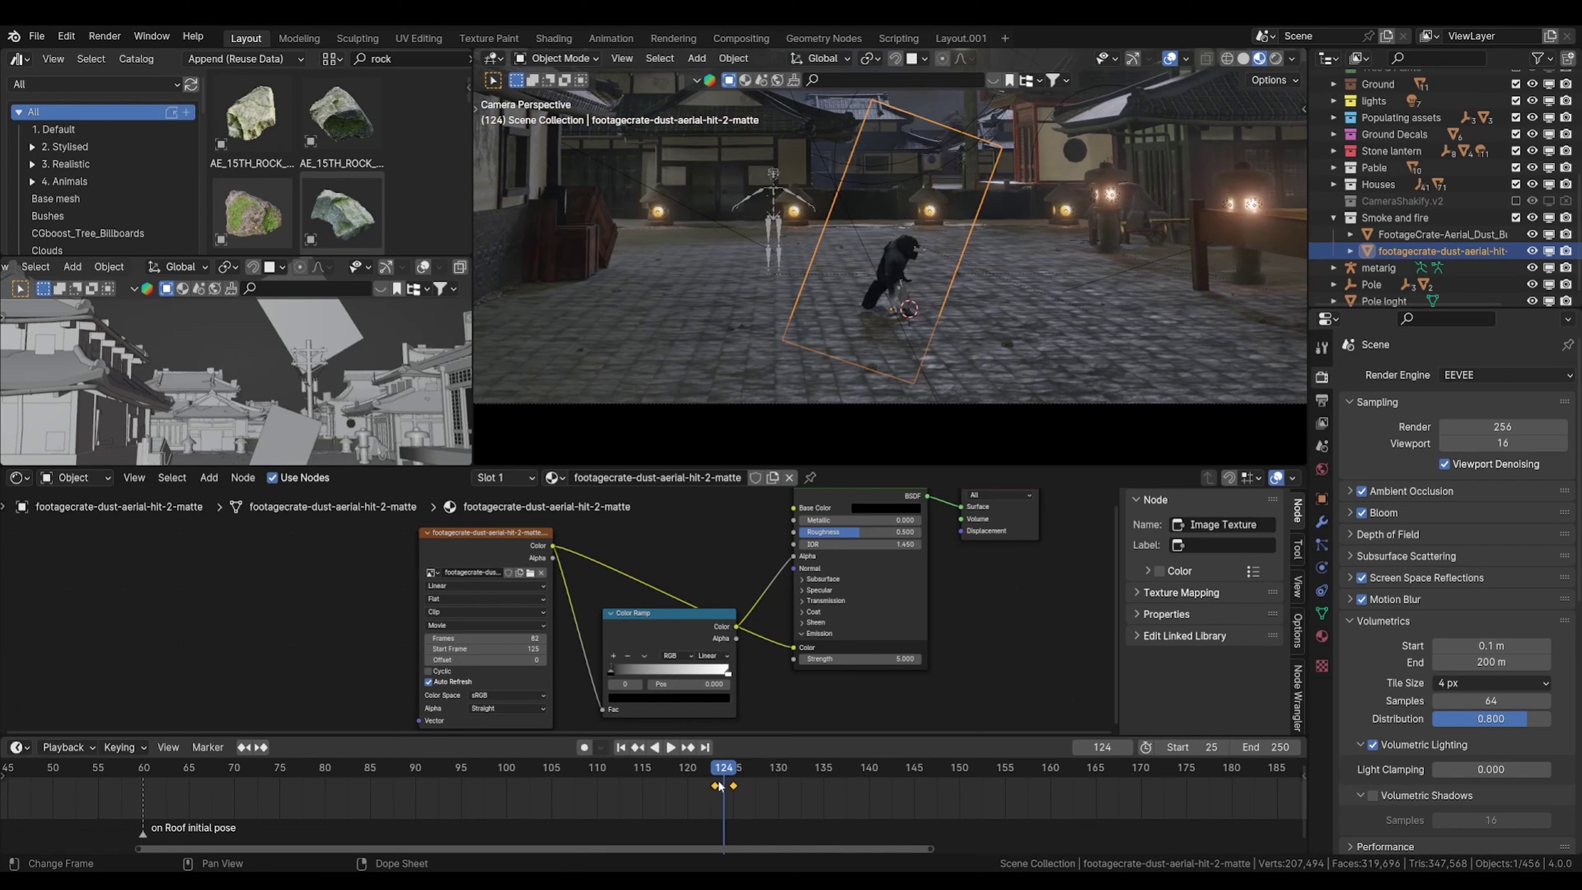
# Step: Move the dust plane's zero-scale keyframe to frame 124 and play back the landing to check the burst
pyautogui.click(717, 786)
pyautogui.press('g')
pyautogui.click(726, 790)
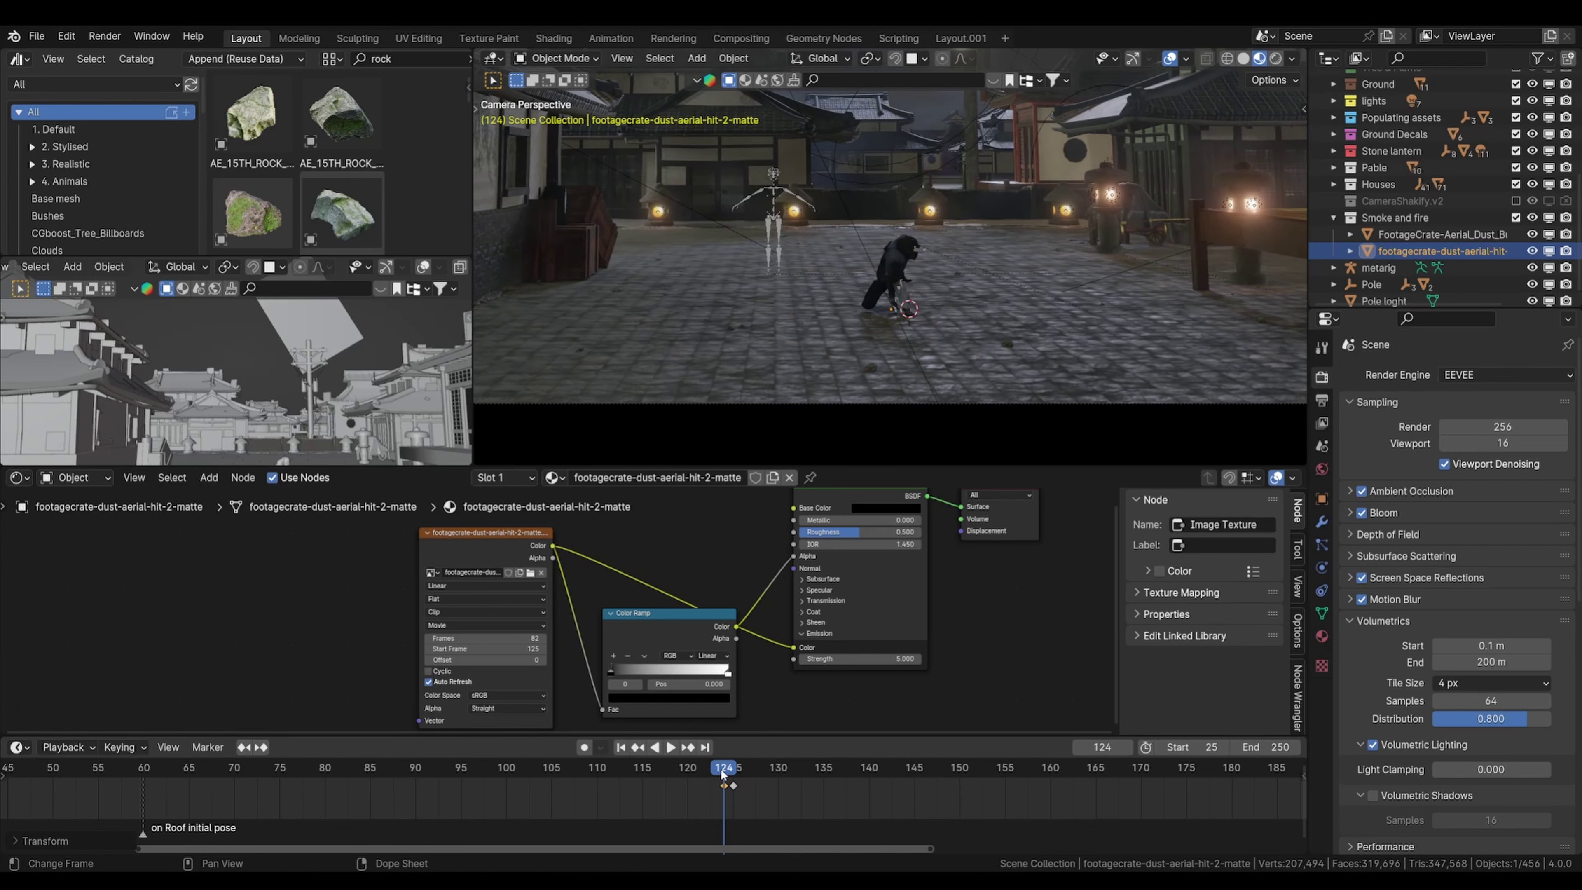
pyautogui.moveTo(721, 773); pyautogui.dragTo(693, 772)
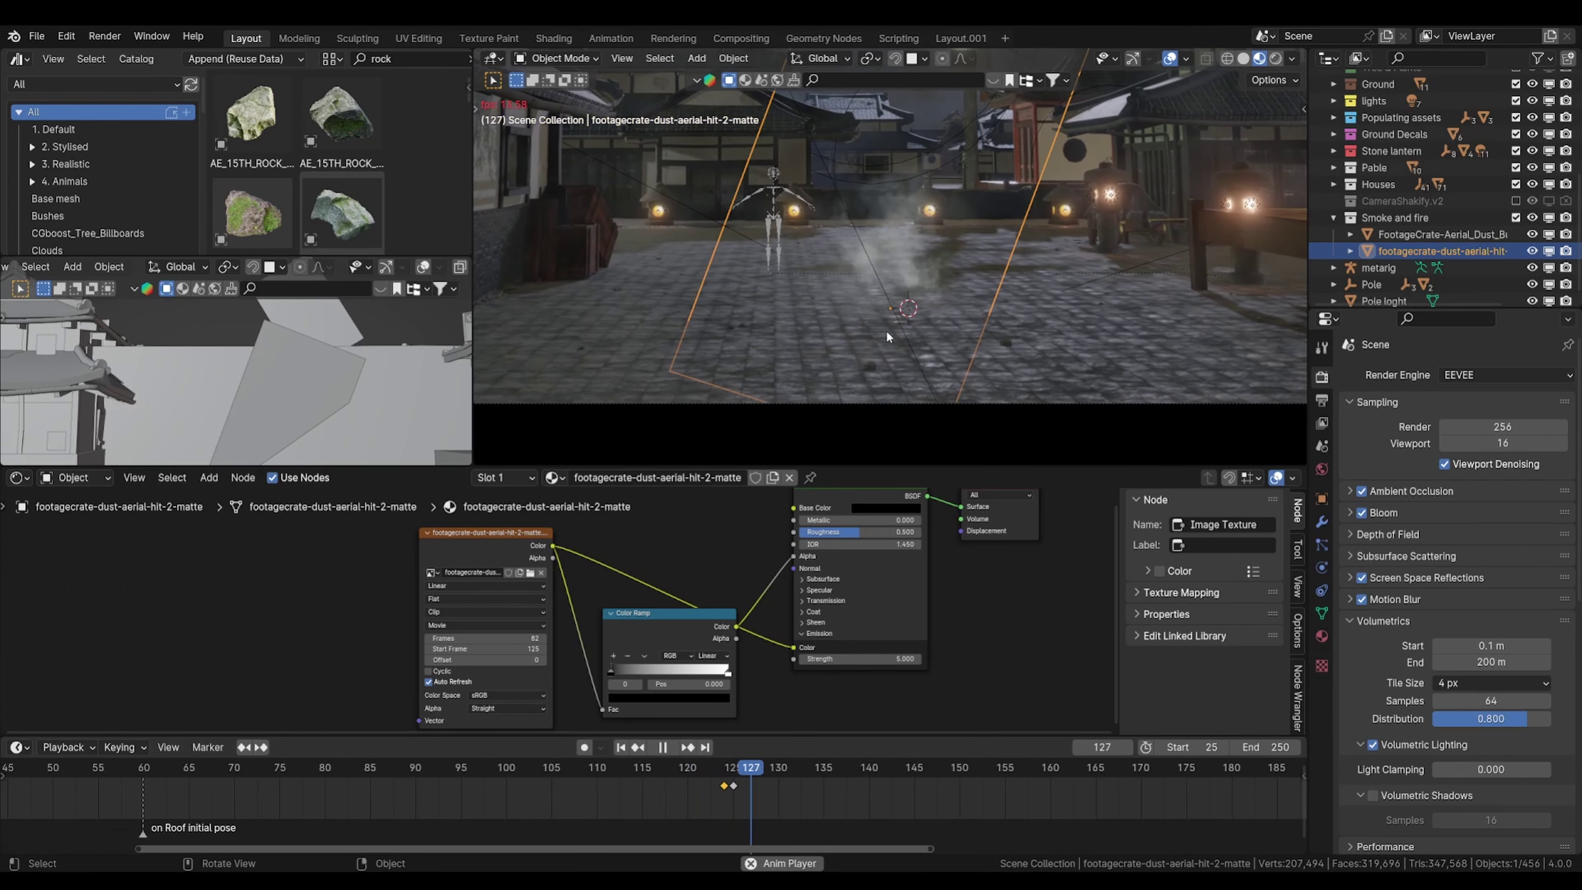
pyautogui.press('space')
pyautogui.press('z')
pyautogui.scroll(-3, 886, 337)
pyautogui.press('space')
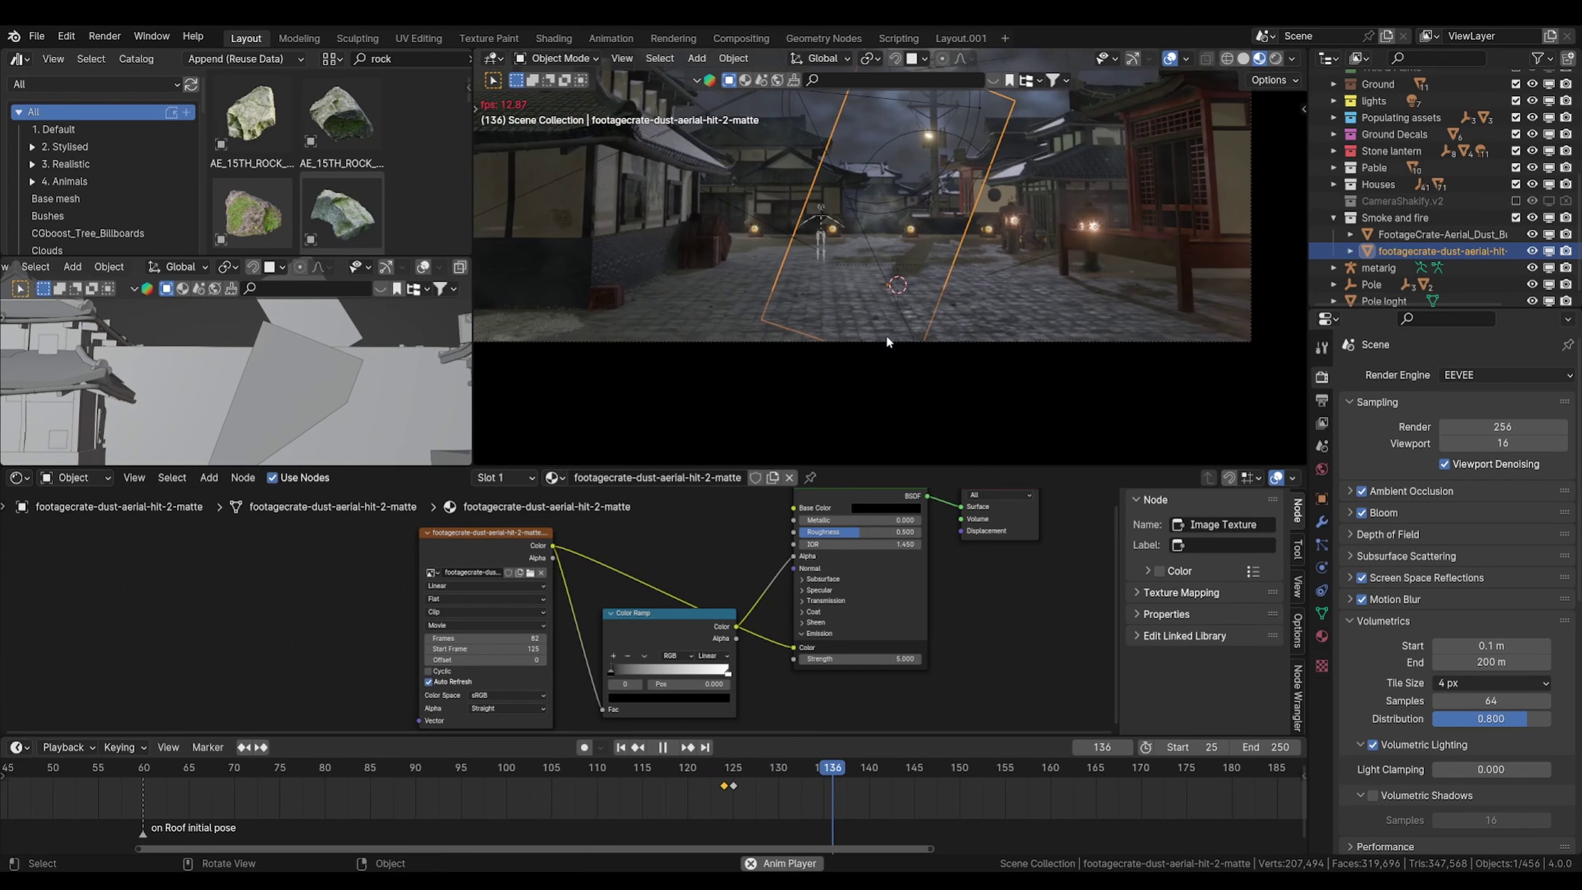
pyautogui.press('space')
# Step: Compare the two dust planes by hiding one at a time and viewing each burst around the landing
pyautogui.click(1428, 234)
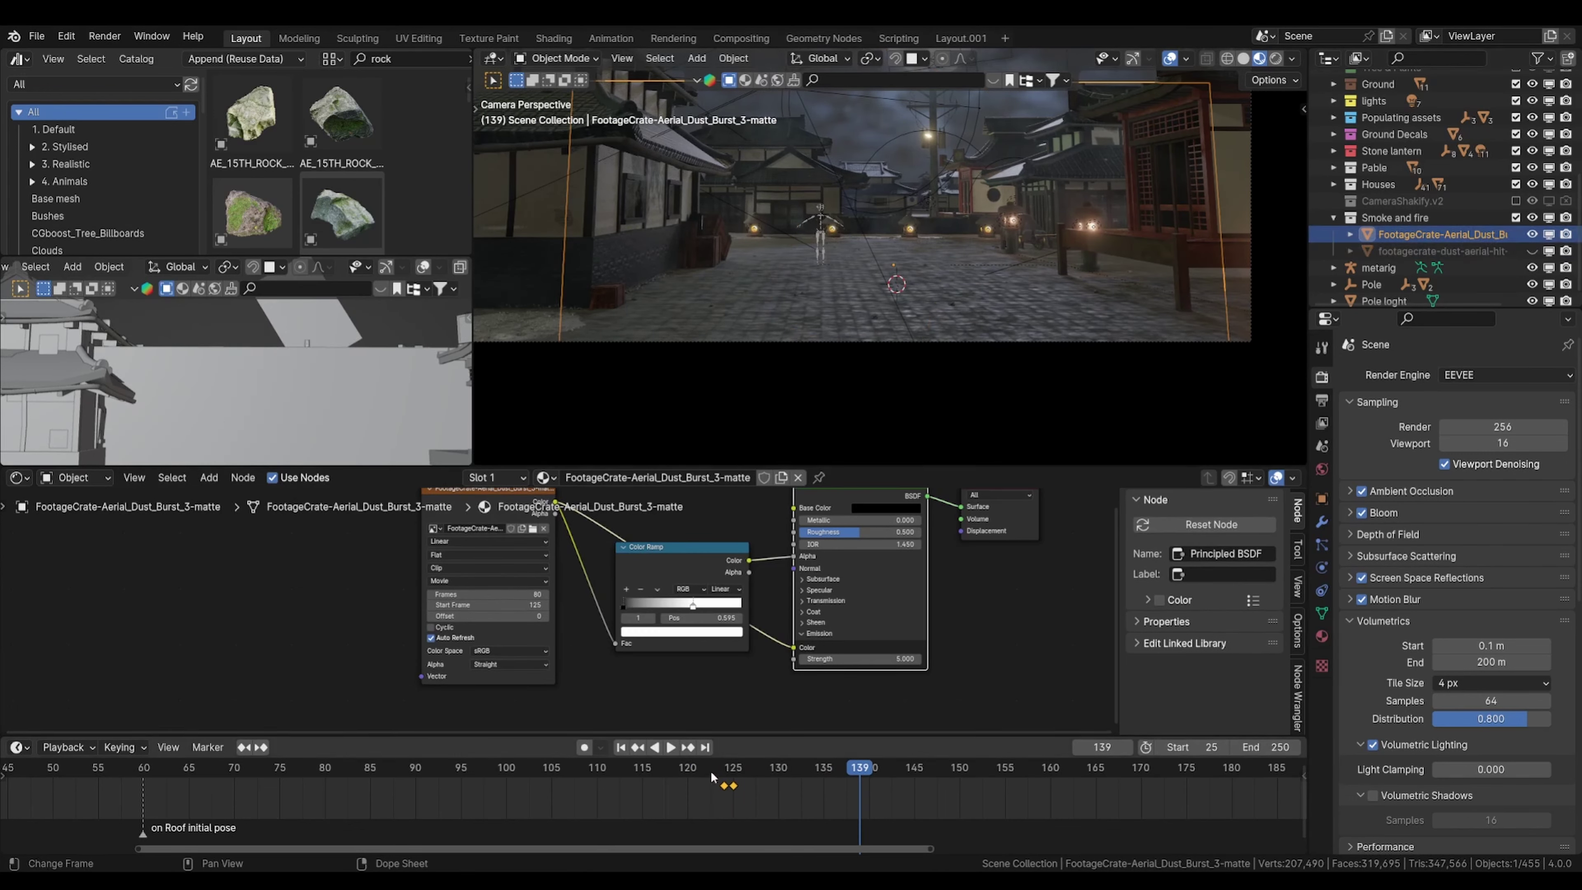
pyautogui.moveTo(712, 776); pyautogui.dragTo(797, 777)
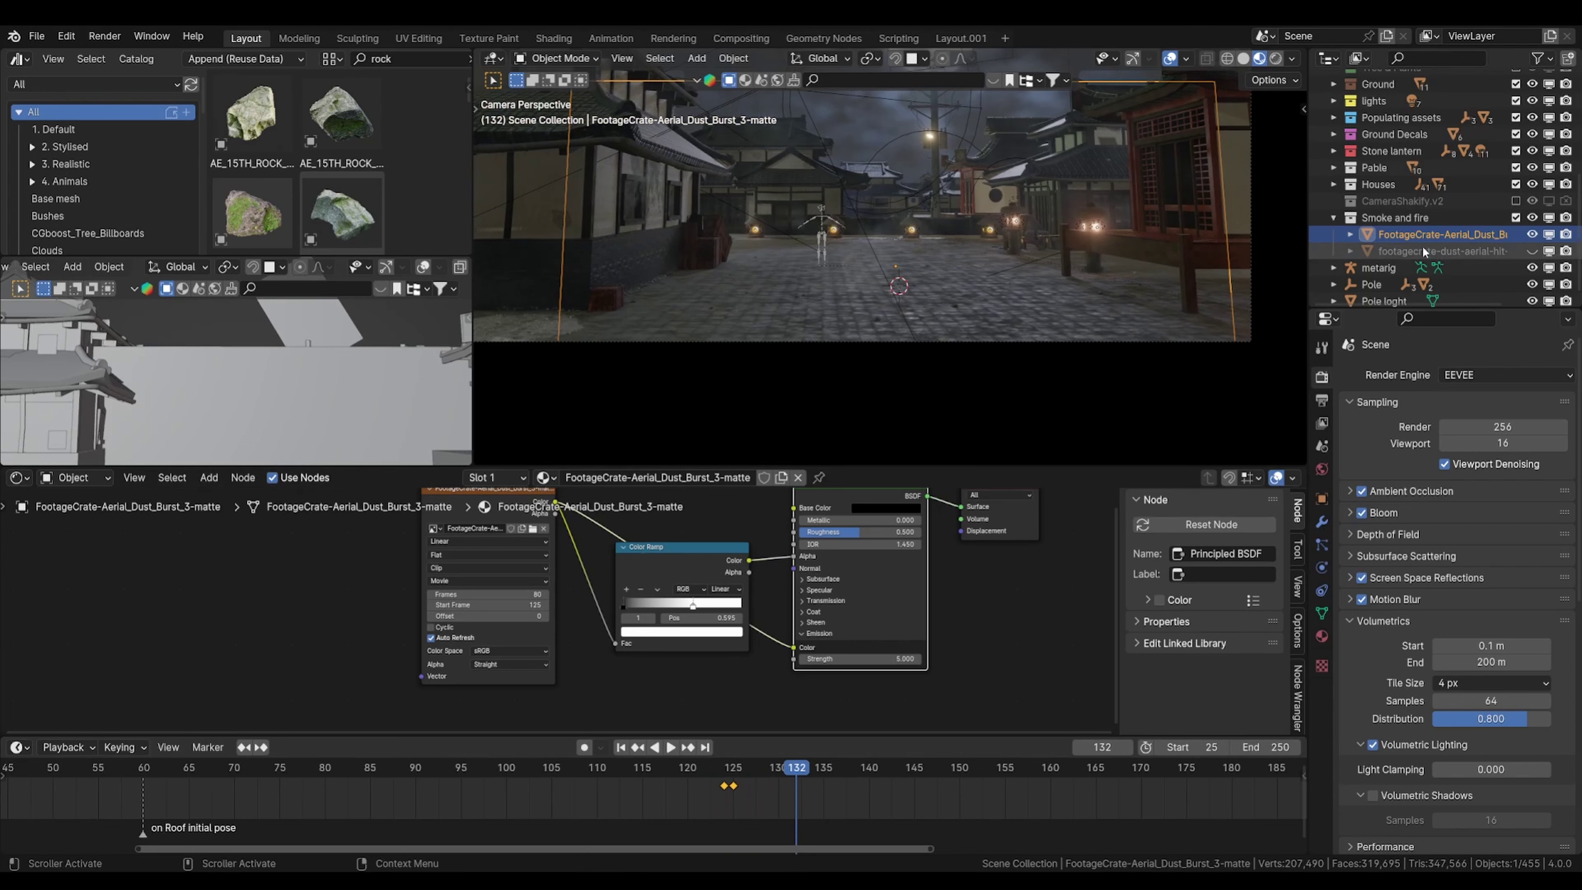
pyautogui.click(1532, 251)
pyautogui.click(1532, 235)
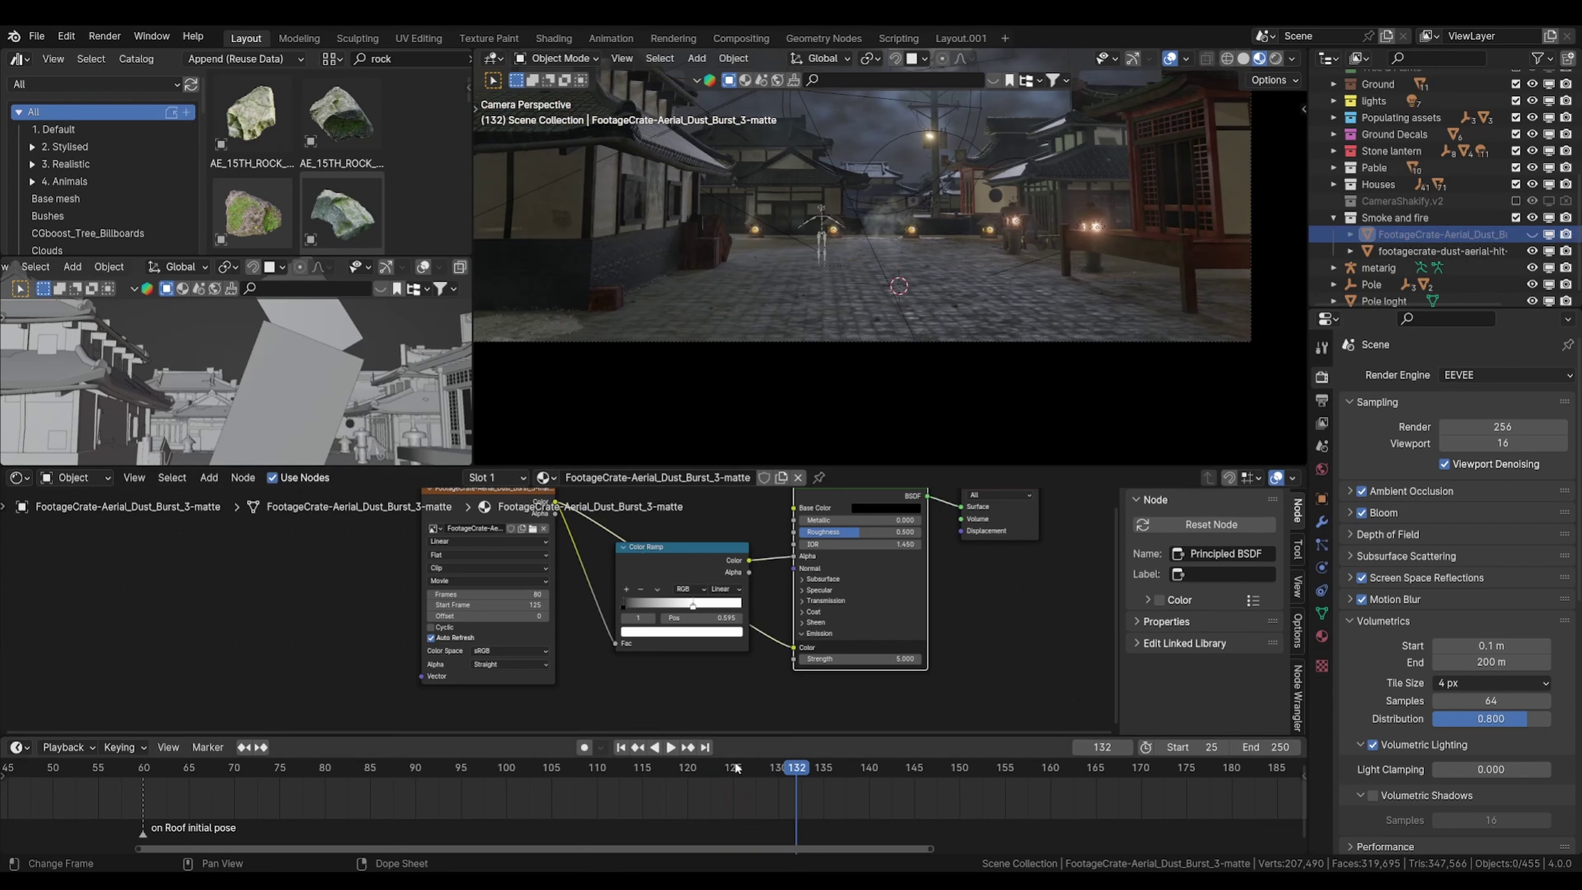
pyautogui.click(694, 767)
pyautogui.press('space')
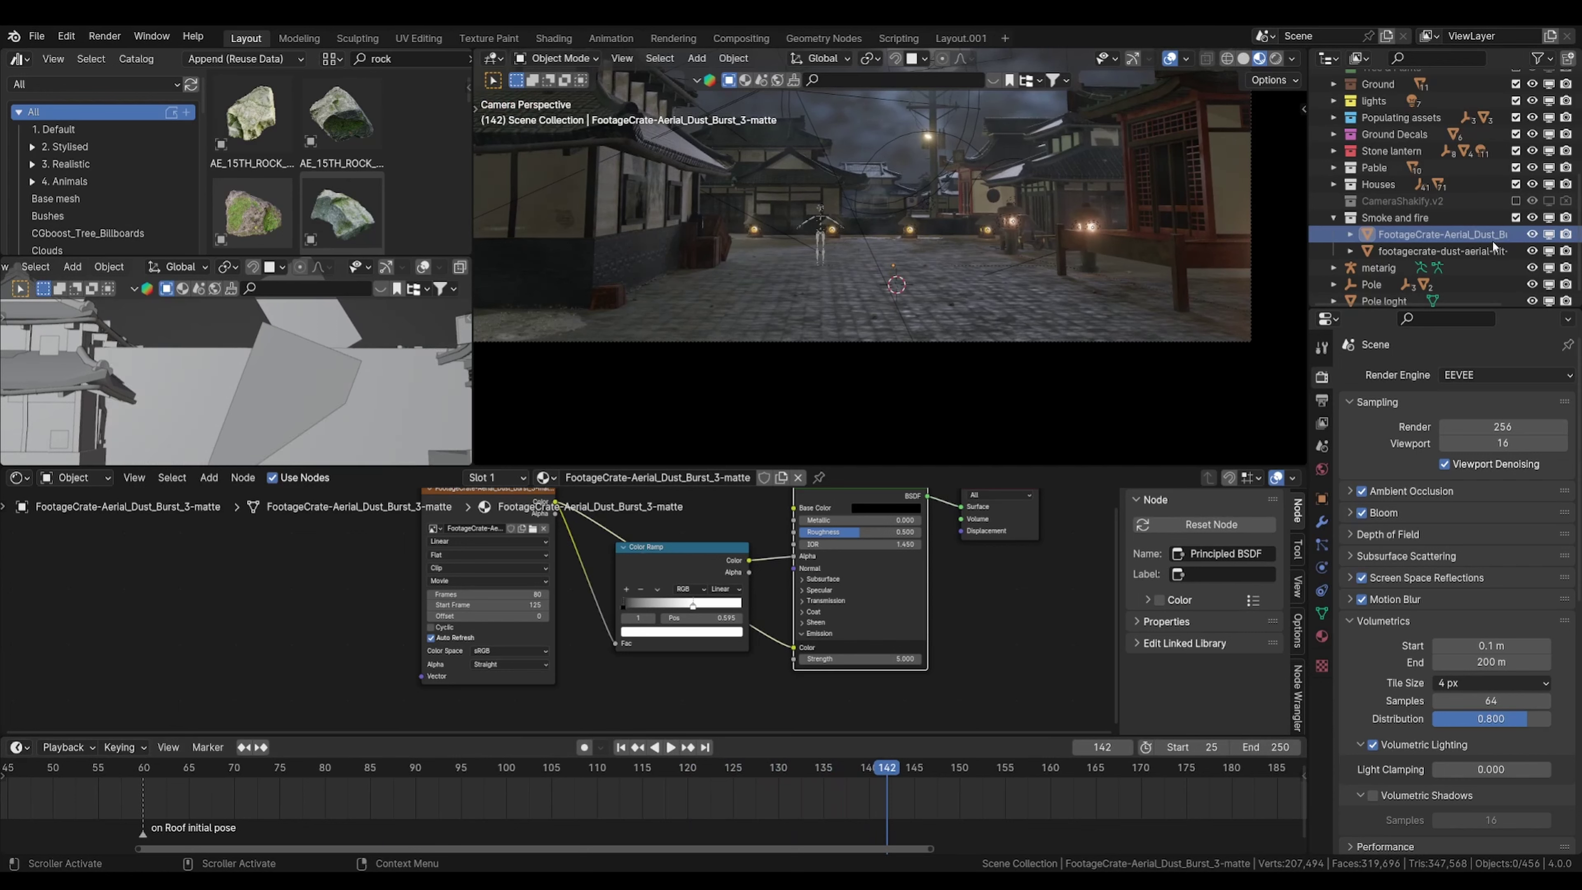
# Step: Try scaling the footagecrate-dust-aerial-hit-2-matte plane up by about 1.31 at frame 142 without keyframing it, and play back the burst
pyautogui.click(1432, 251)
pyautogui.press('s')
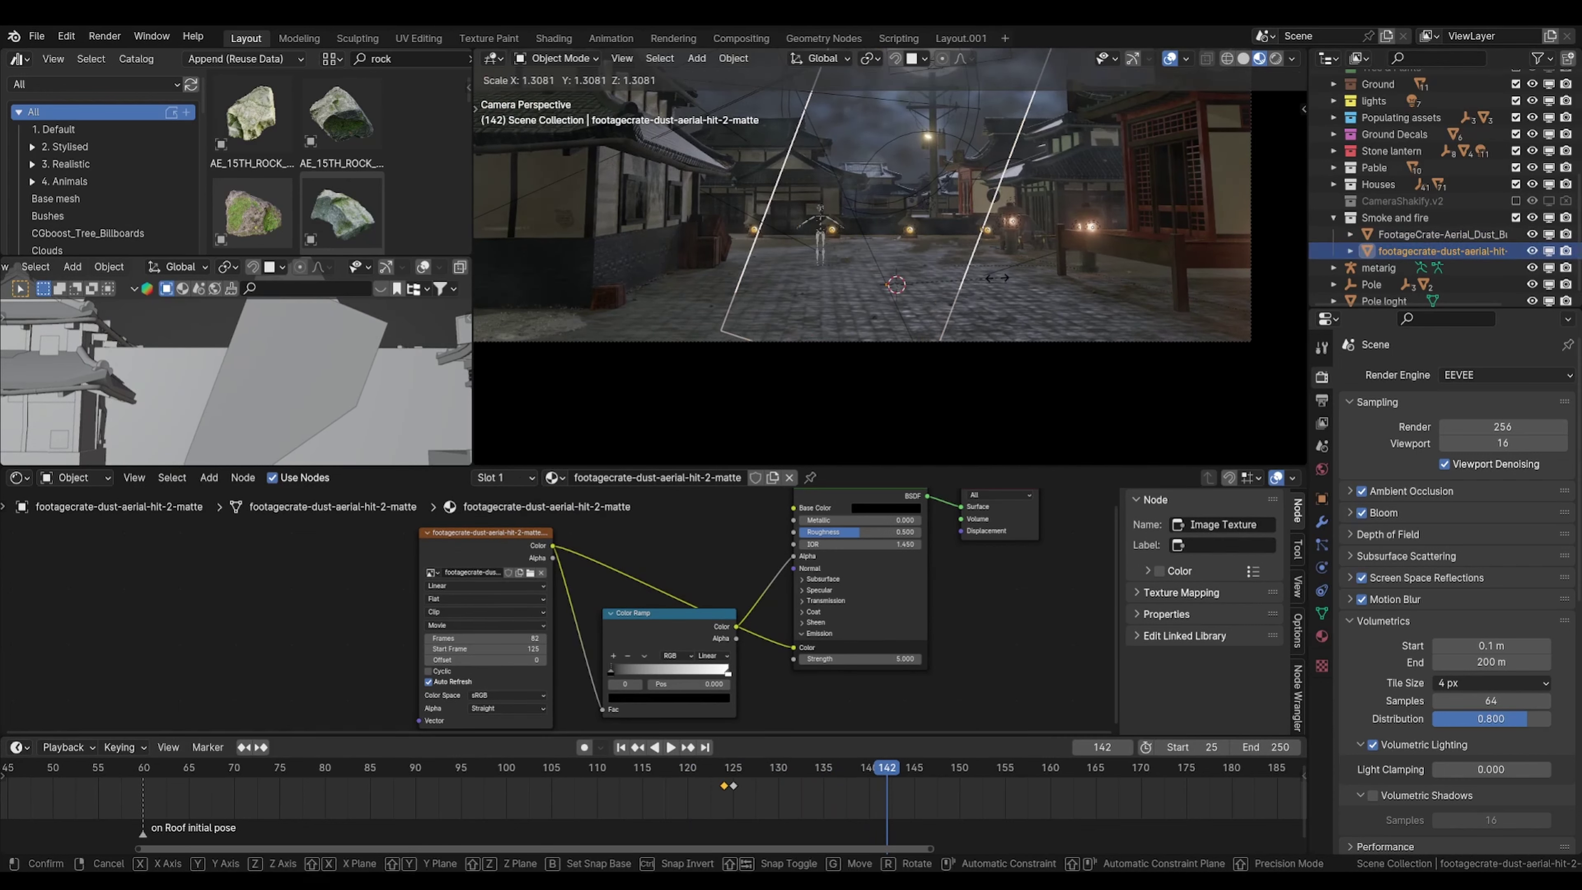
pyautogui.click(997, 284)
pyautogui.press('space')
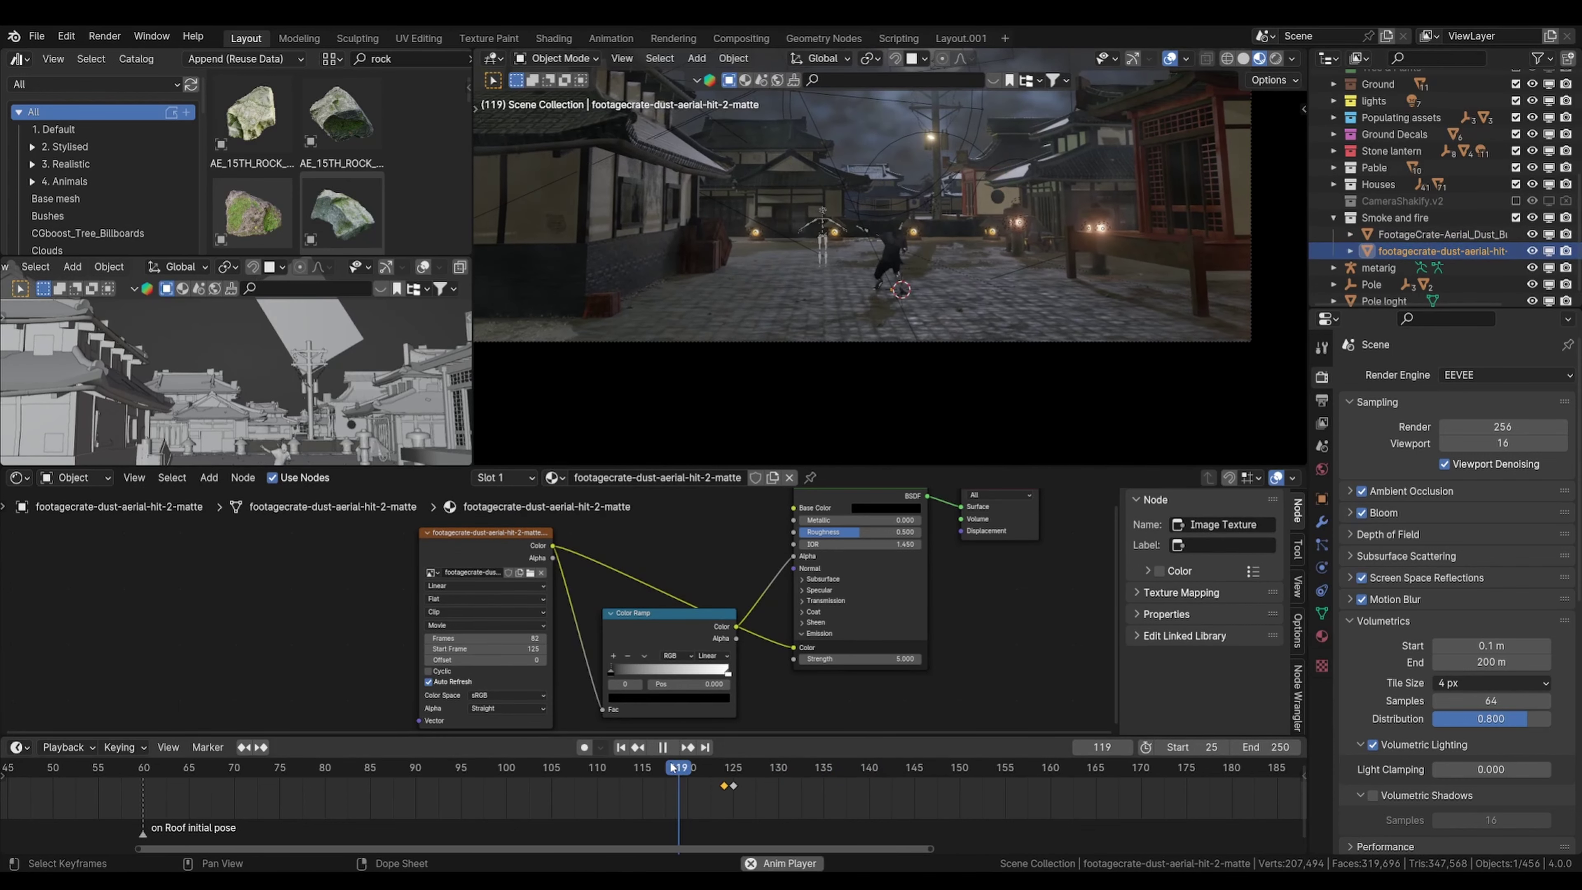
pyautogui.press('space')
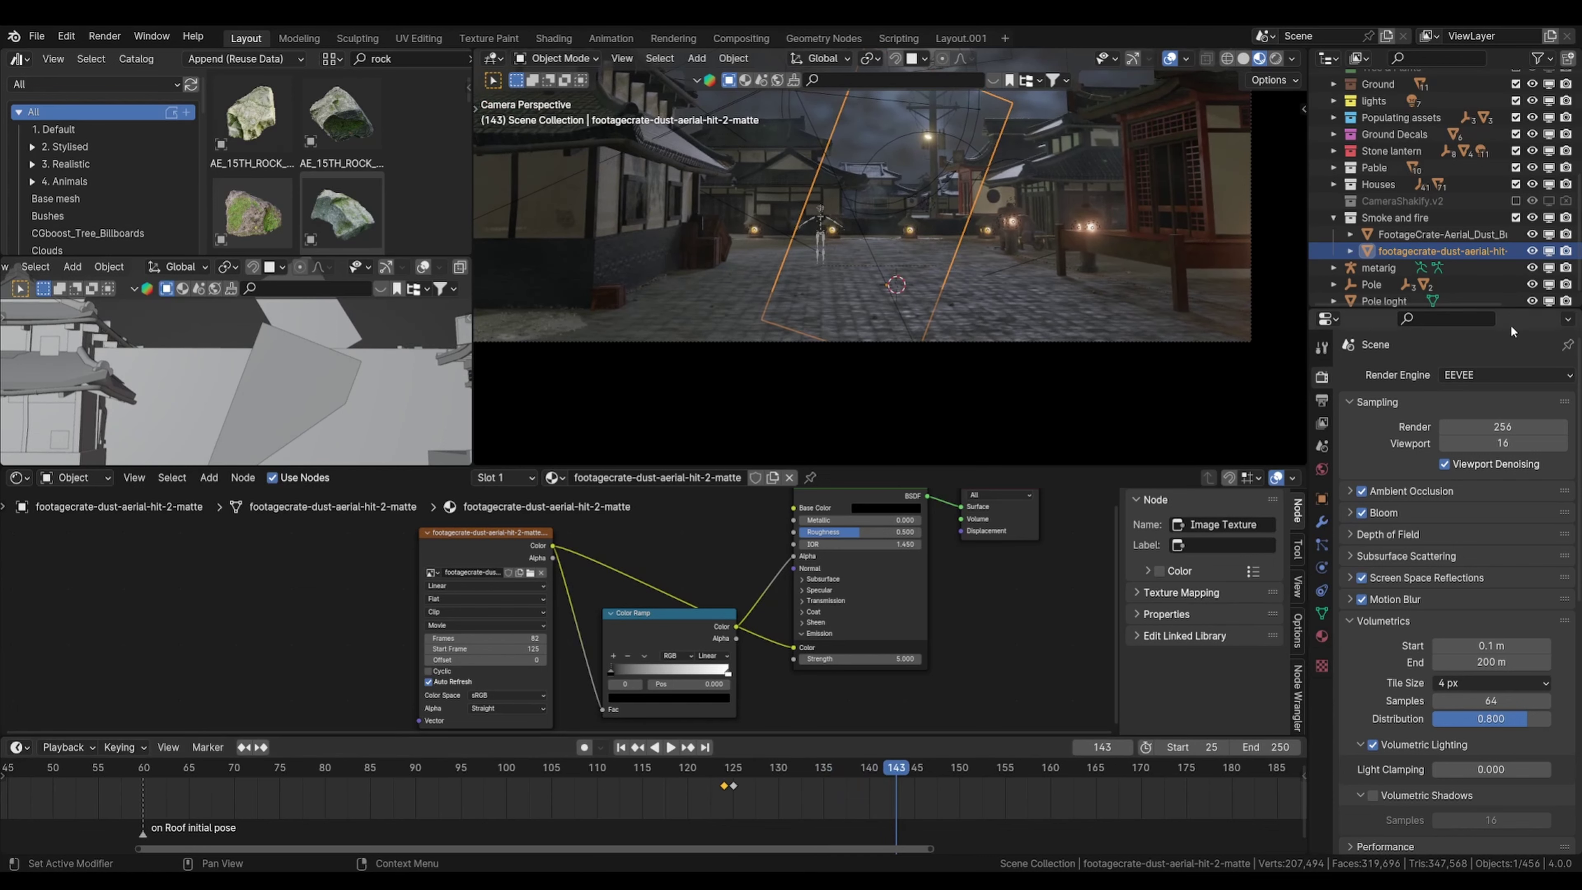
# Step: Examine the start of the dust burst frame by frame between frames 124 and 127
pyautogui.click(725, 771)
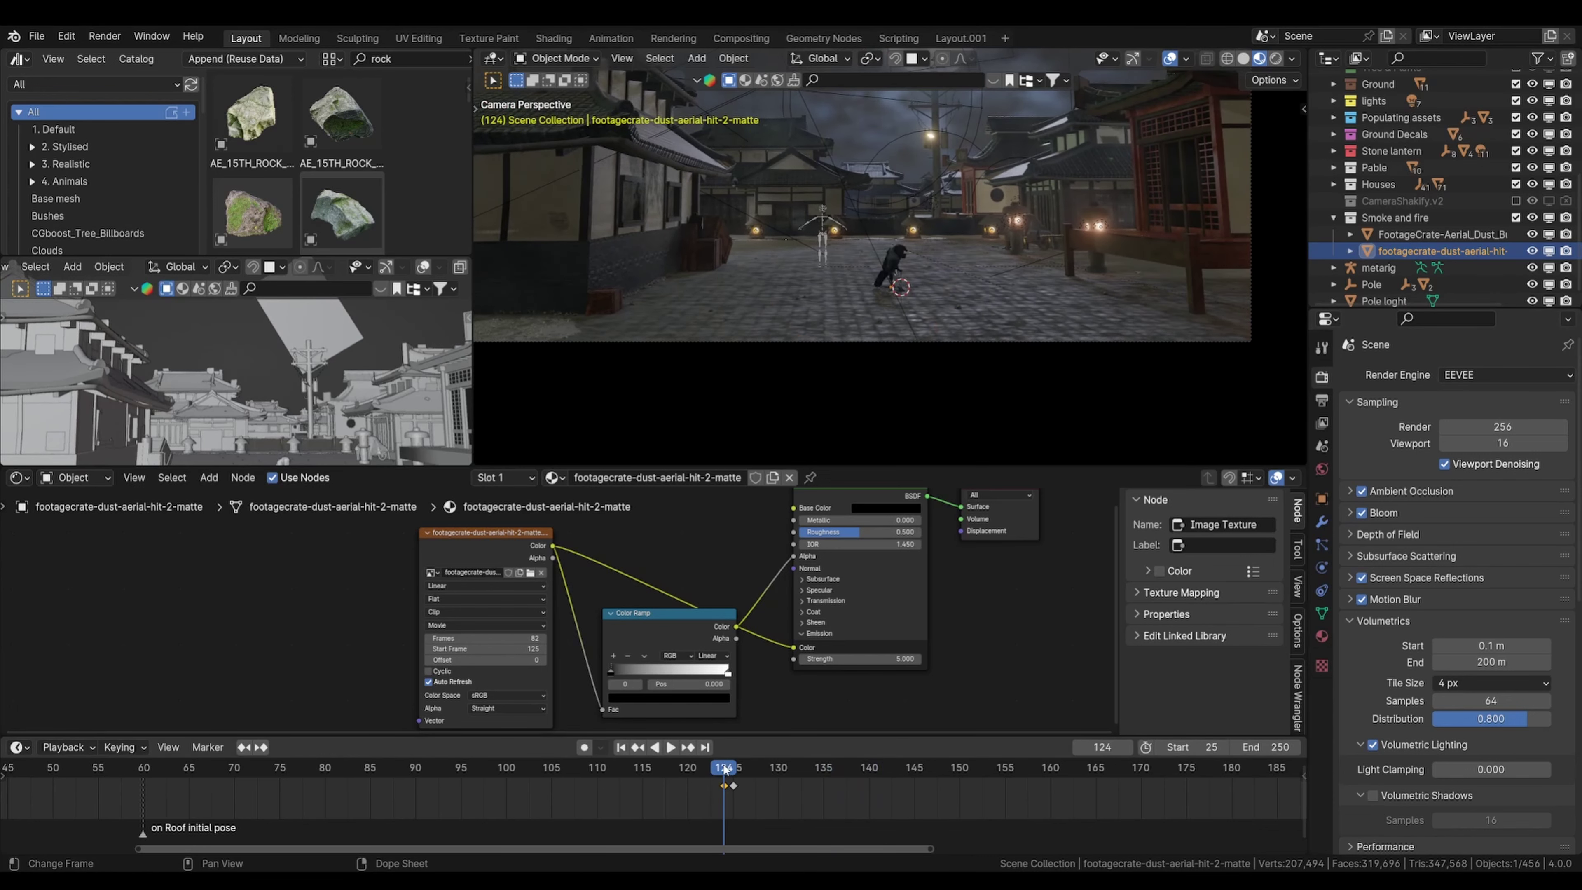
pyautogui.press('Right')
pyautogui.press('Right')
pyautogui.press('Right')
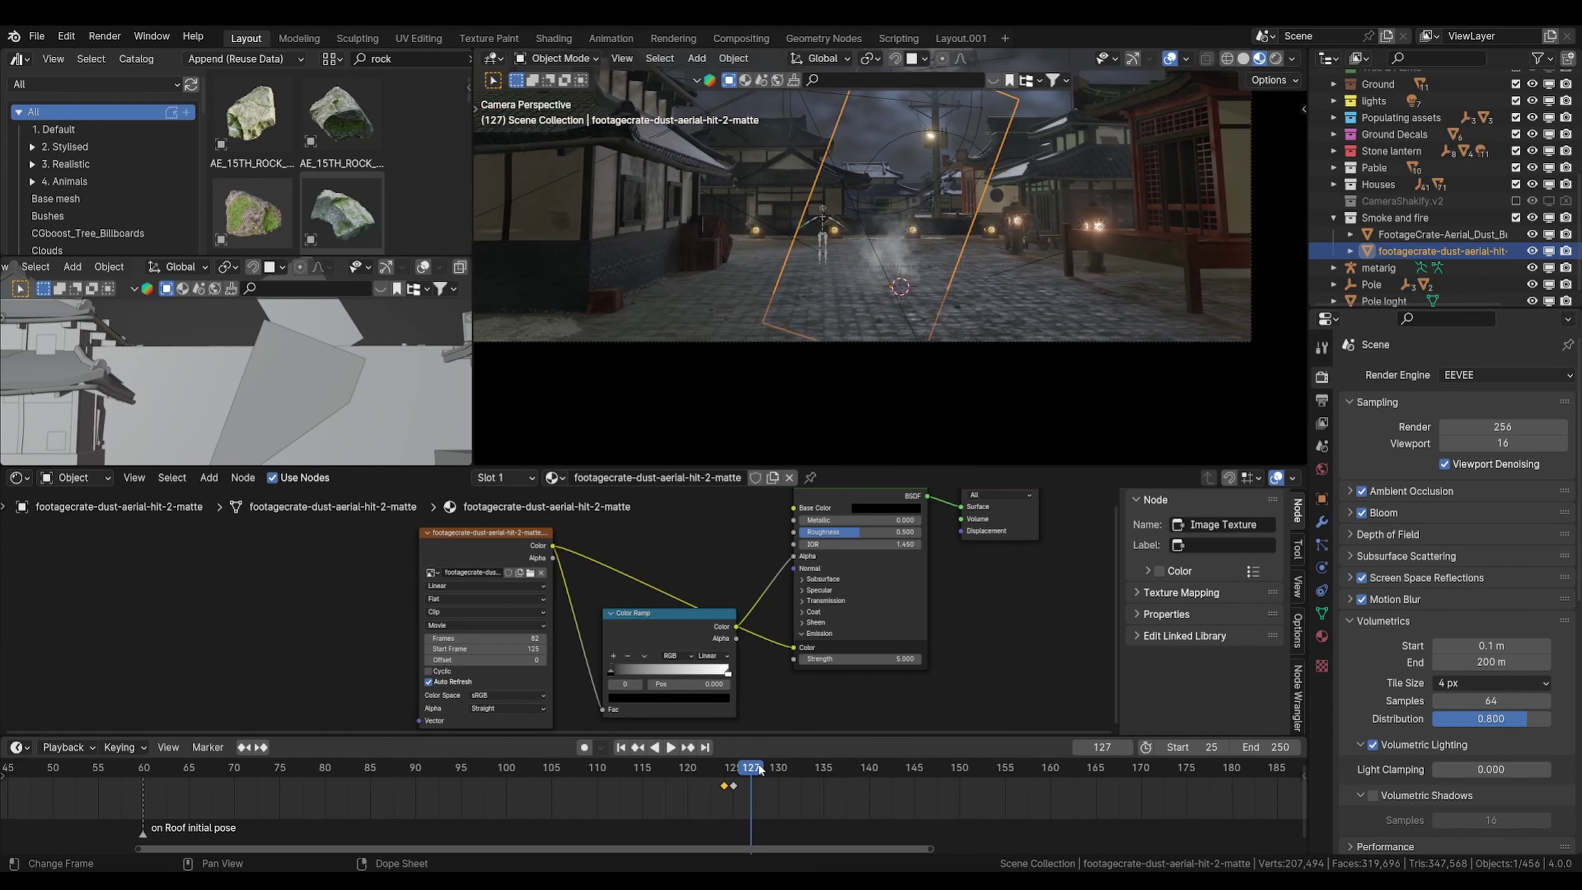
pyautogui.moveTo(750, 773); pyautogui.dragTo(734, 774)
pyautogui.press('space')
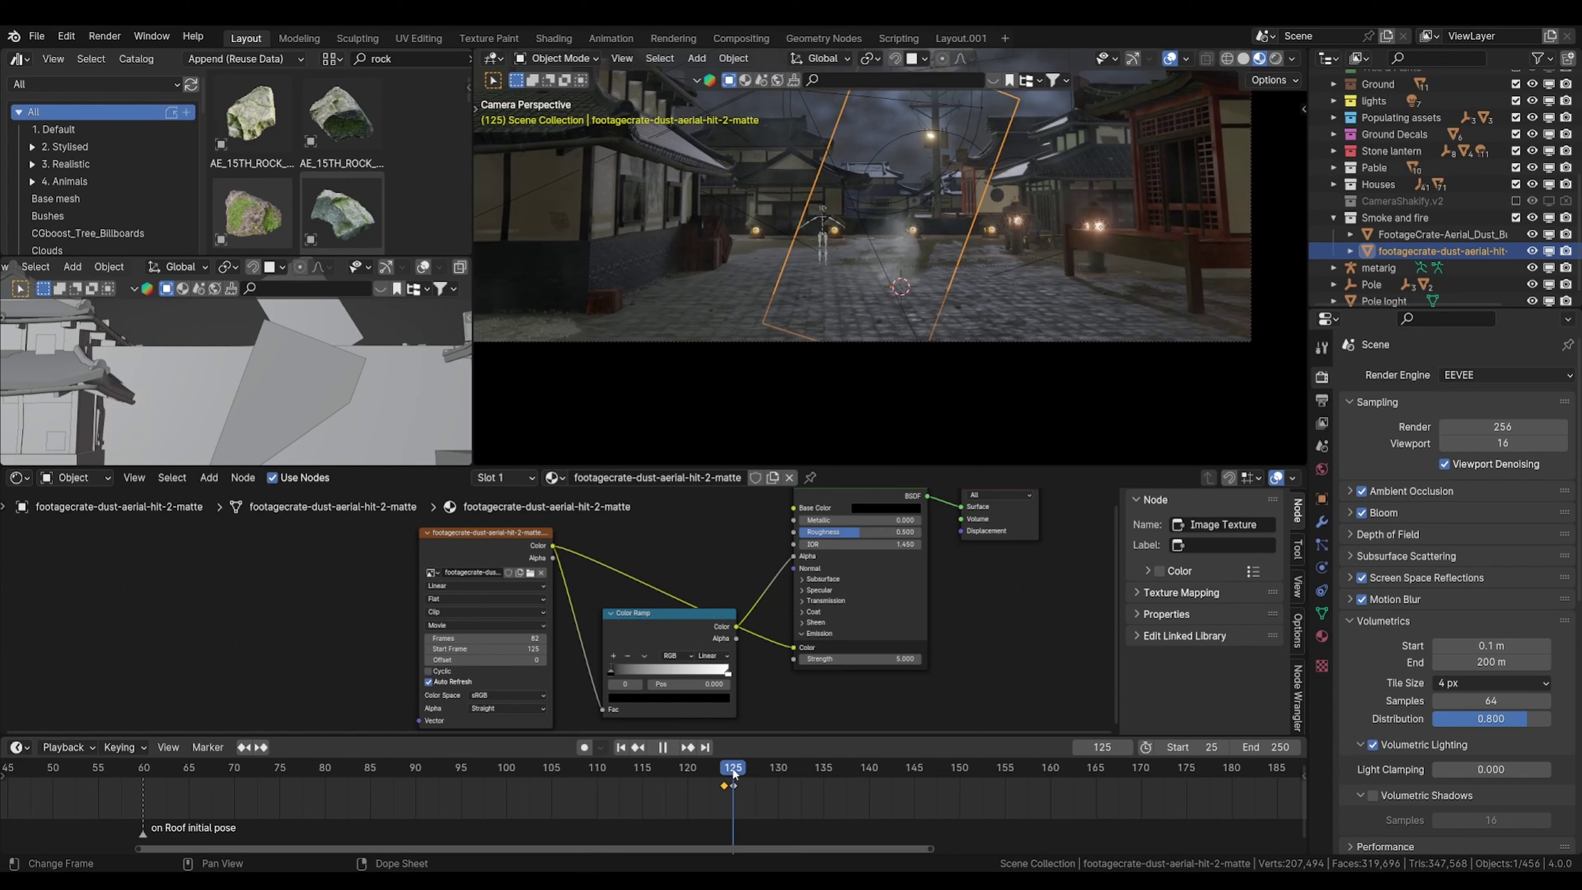
pyautogui.press('space')
pyautogui.press('s')
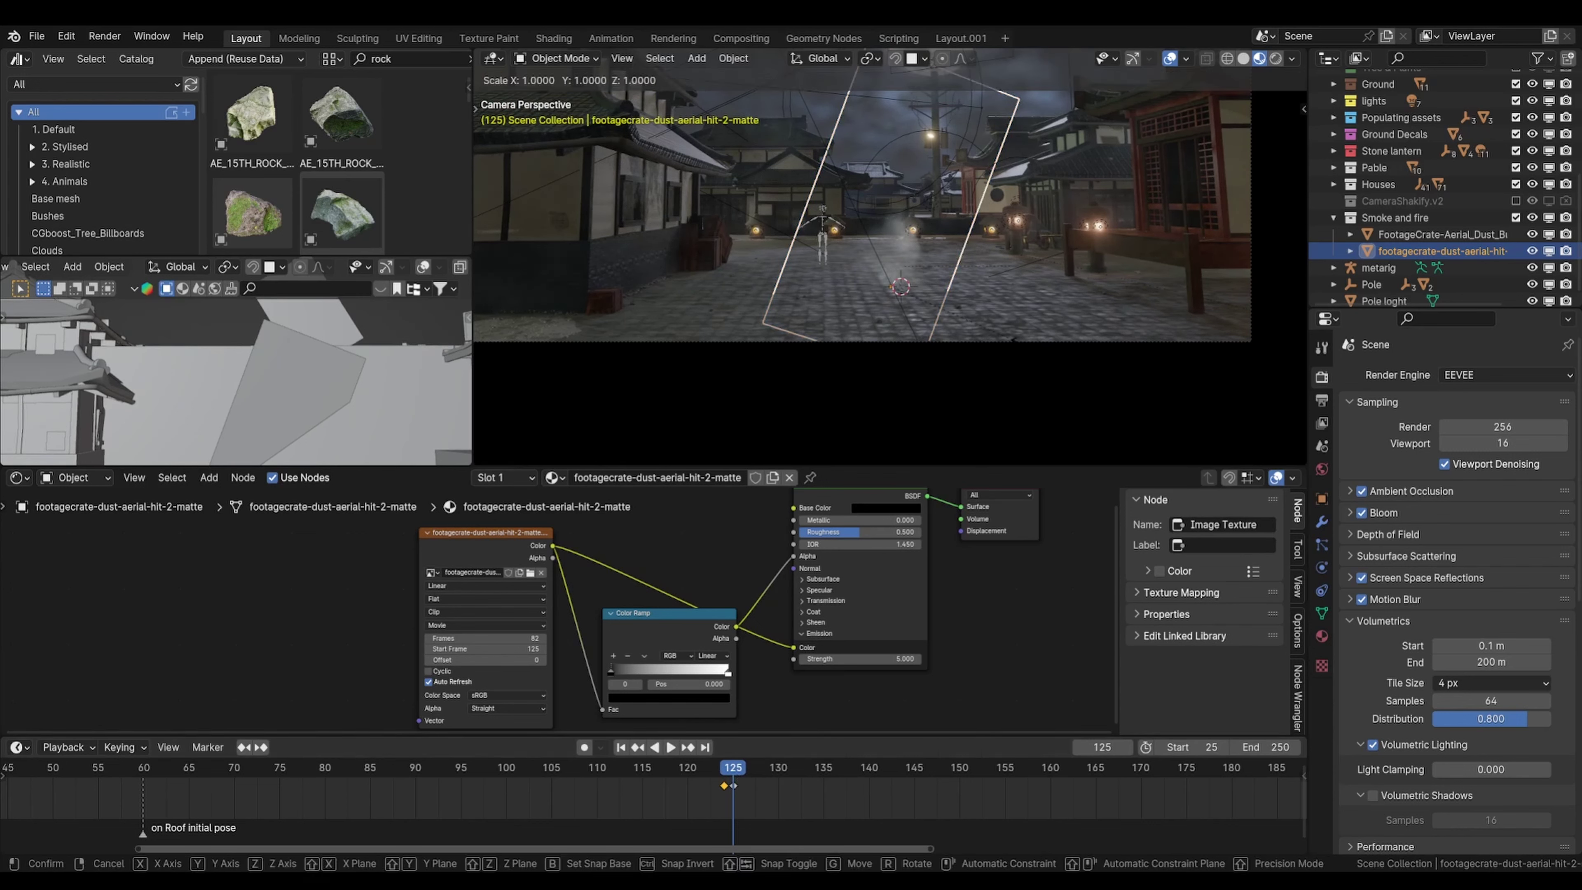
pyautogui.rightClick(1106, 319)
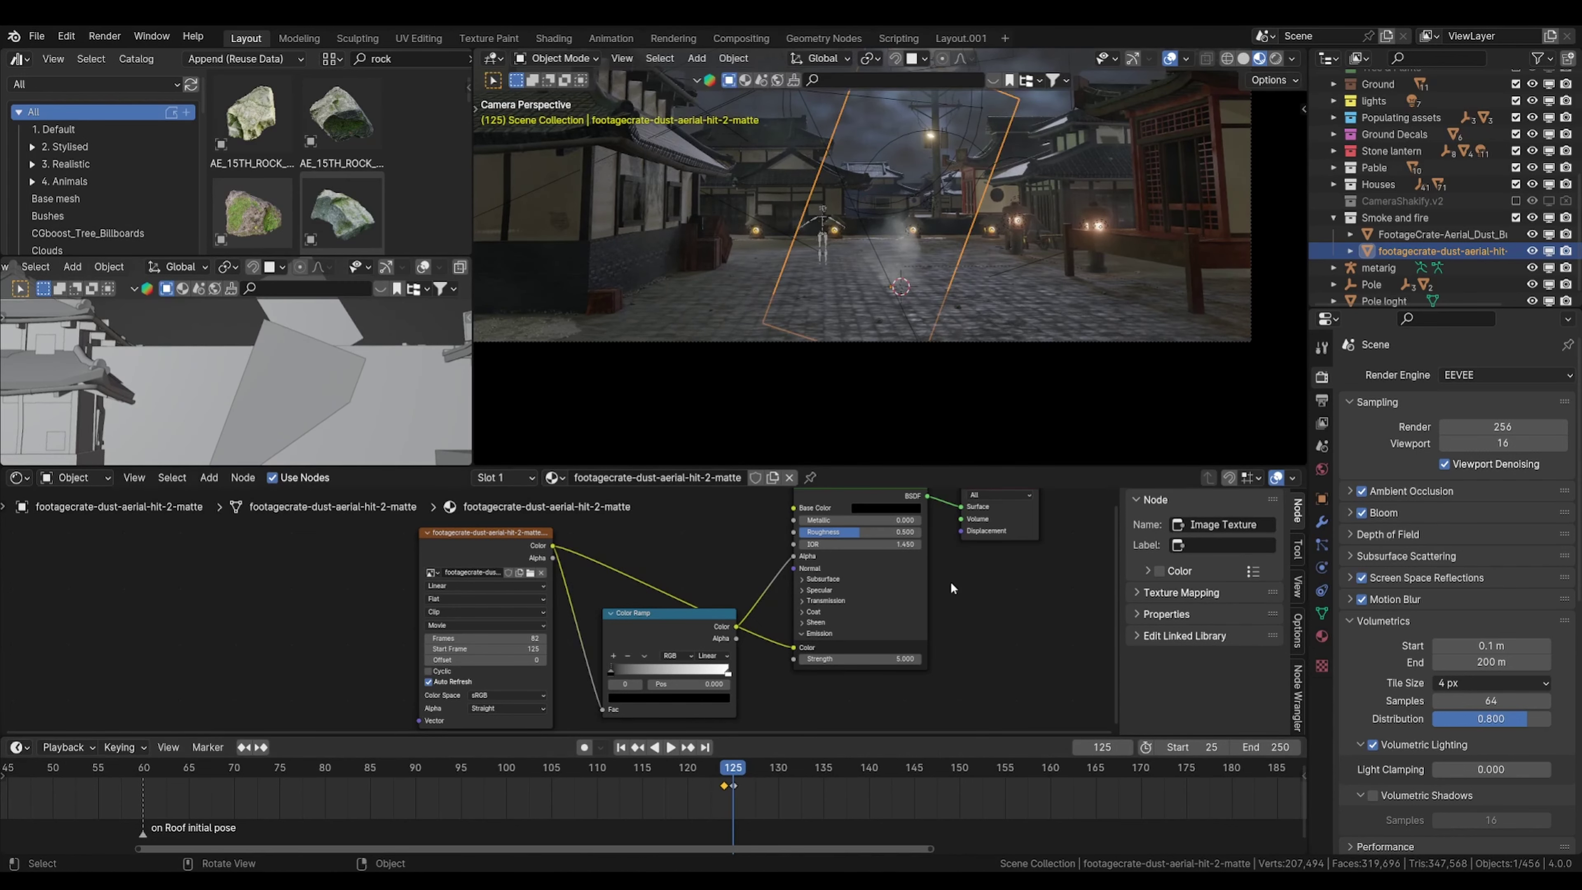
# Step: Raise the dust material's emission strength to 13.6 and play back the burst
pyautogui.moveTo(892, 659)
pyautogui.mouseDown()
pyautogui.moveTo(965, 659)
pyautogui.moveTo(899, 665)
pyautogui.mouseUp()
pyautogui.press('space')
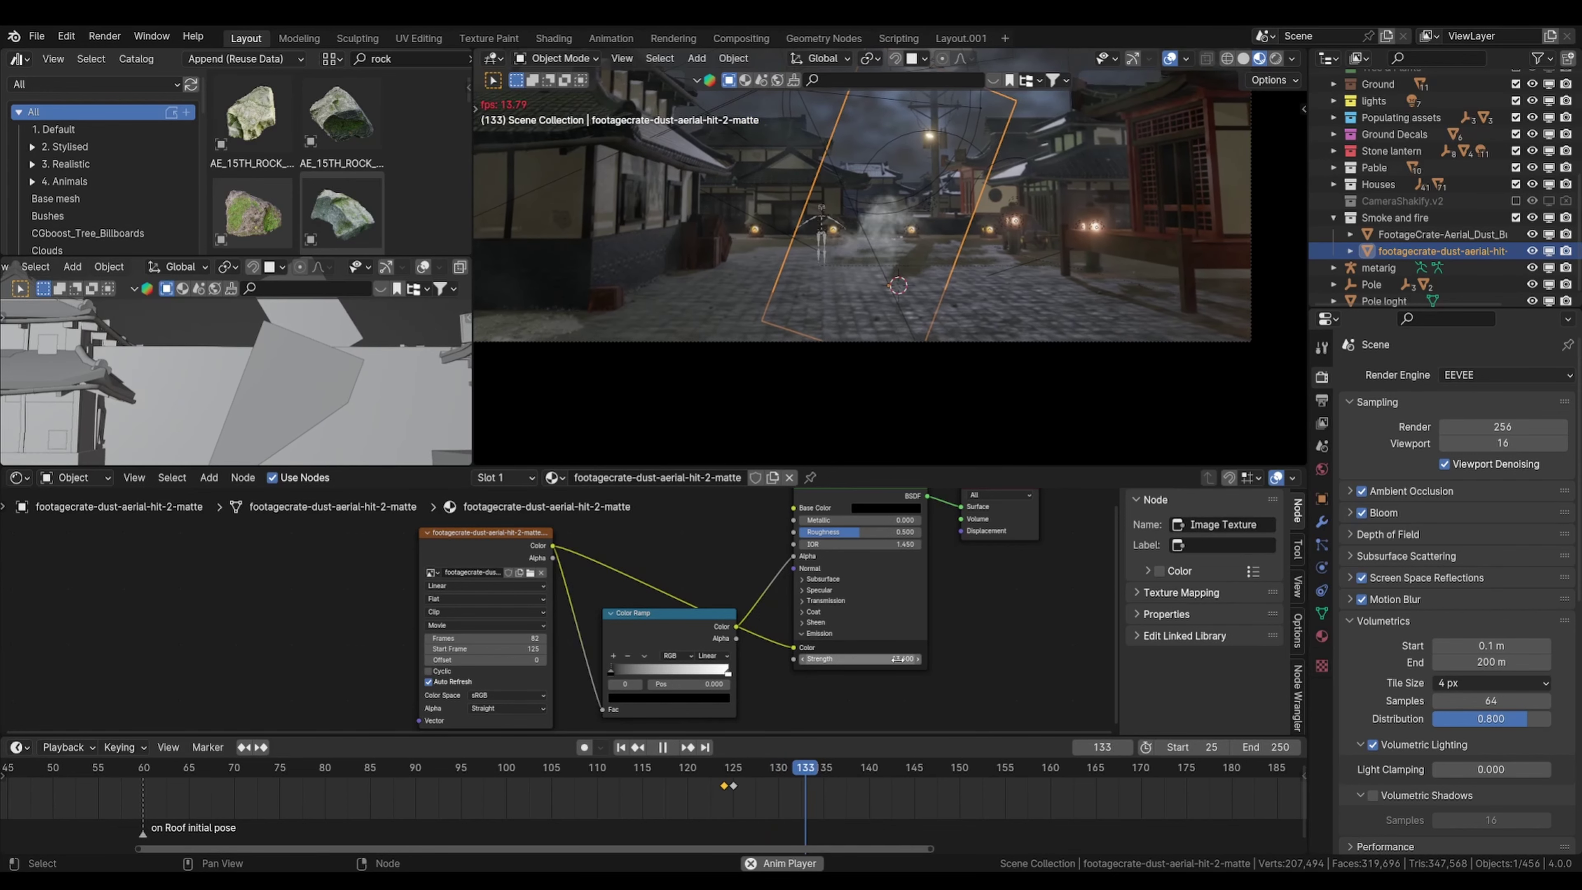
# Step: Enlarge the dust plane at frame 138, keyframe its scale, and move that keyframe to frame 125 before playing back the burst
pyautogui.press('s')
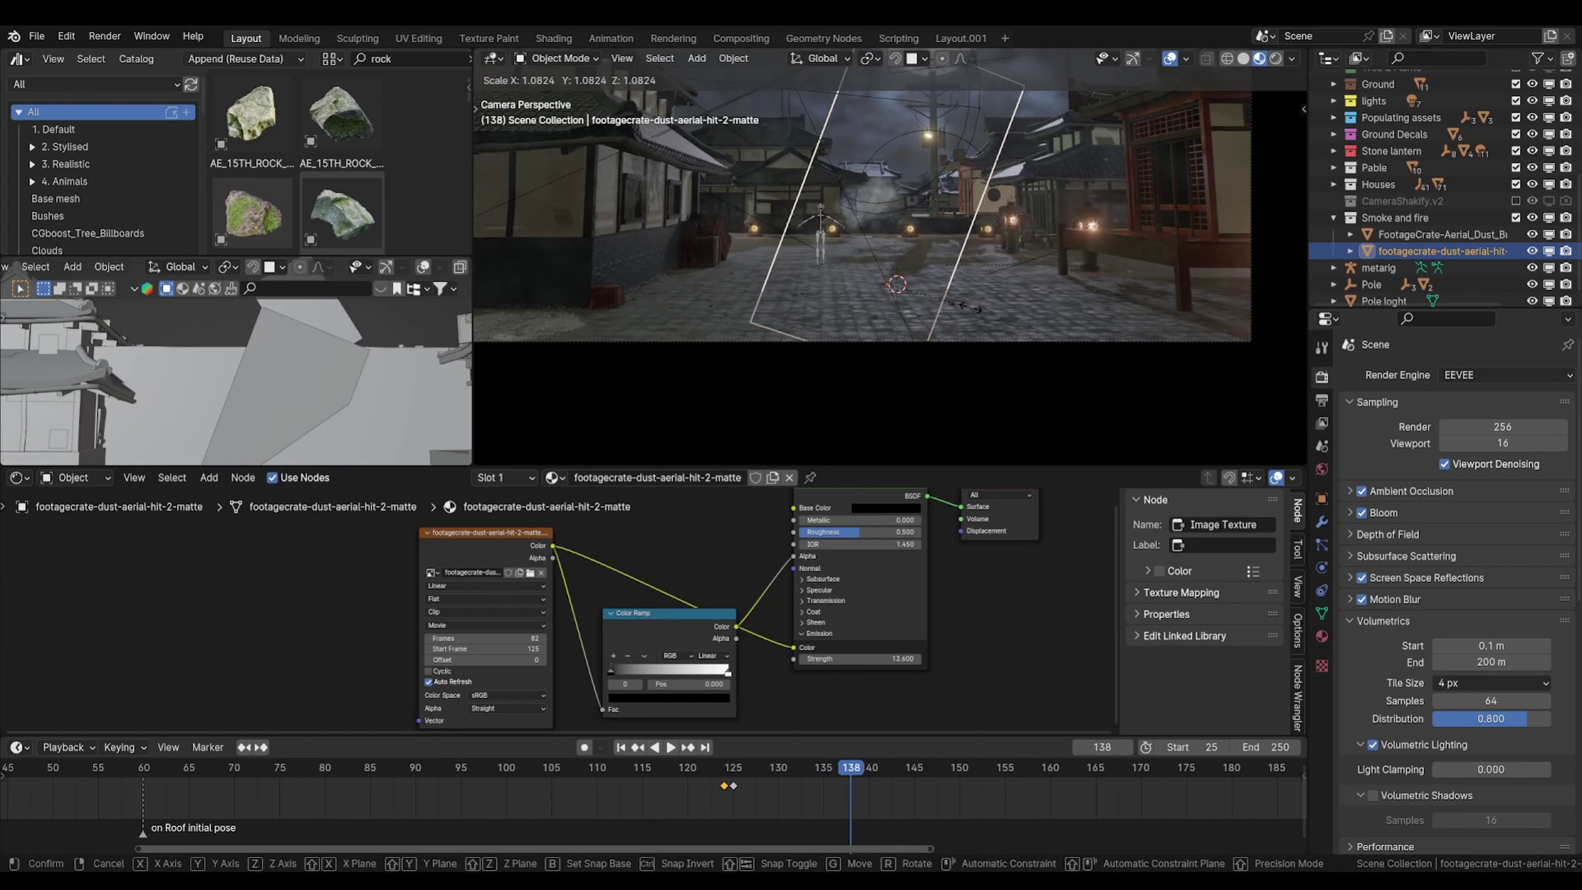
pyautogui.click(979, 309)
pyautogui.press('i')
pyautogui.click(980, 306)
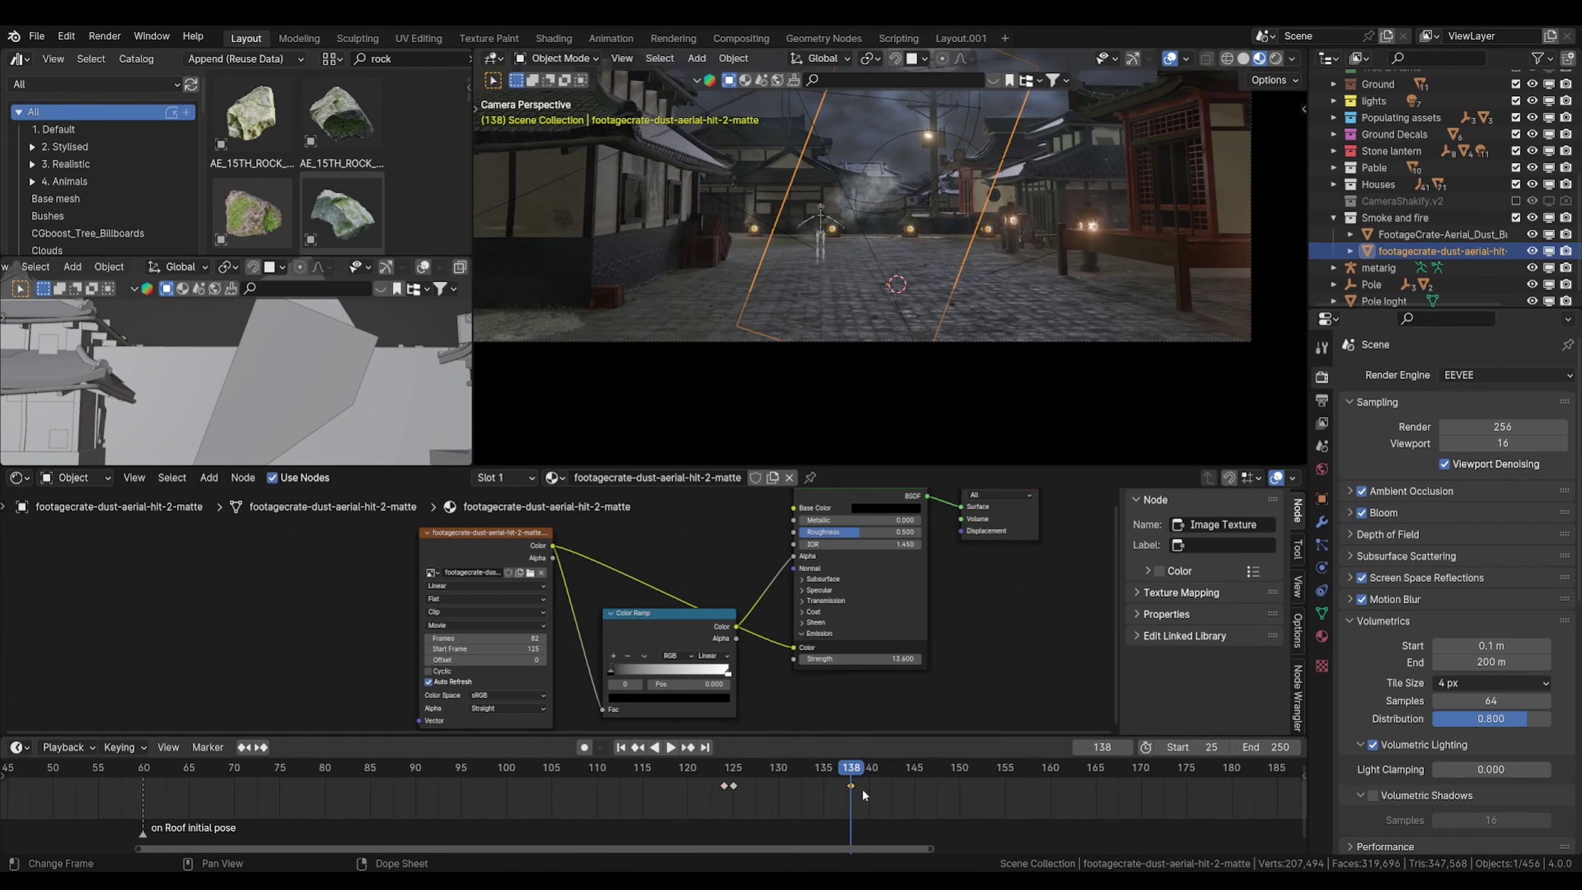
pyautogui.press('g')
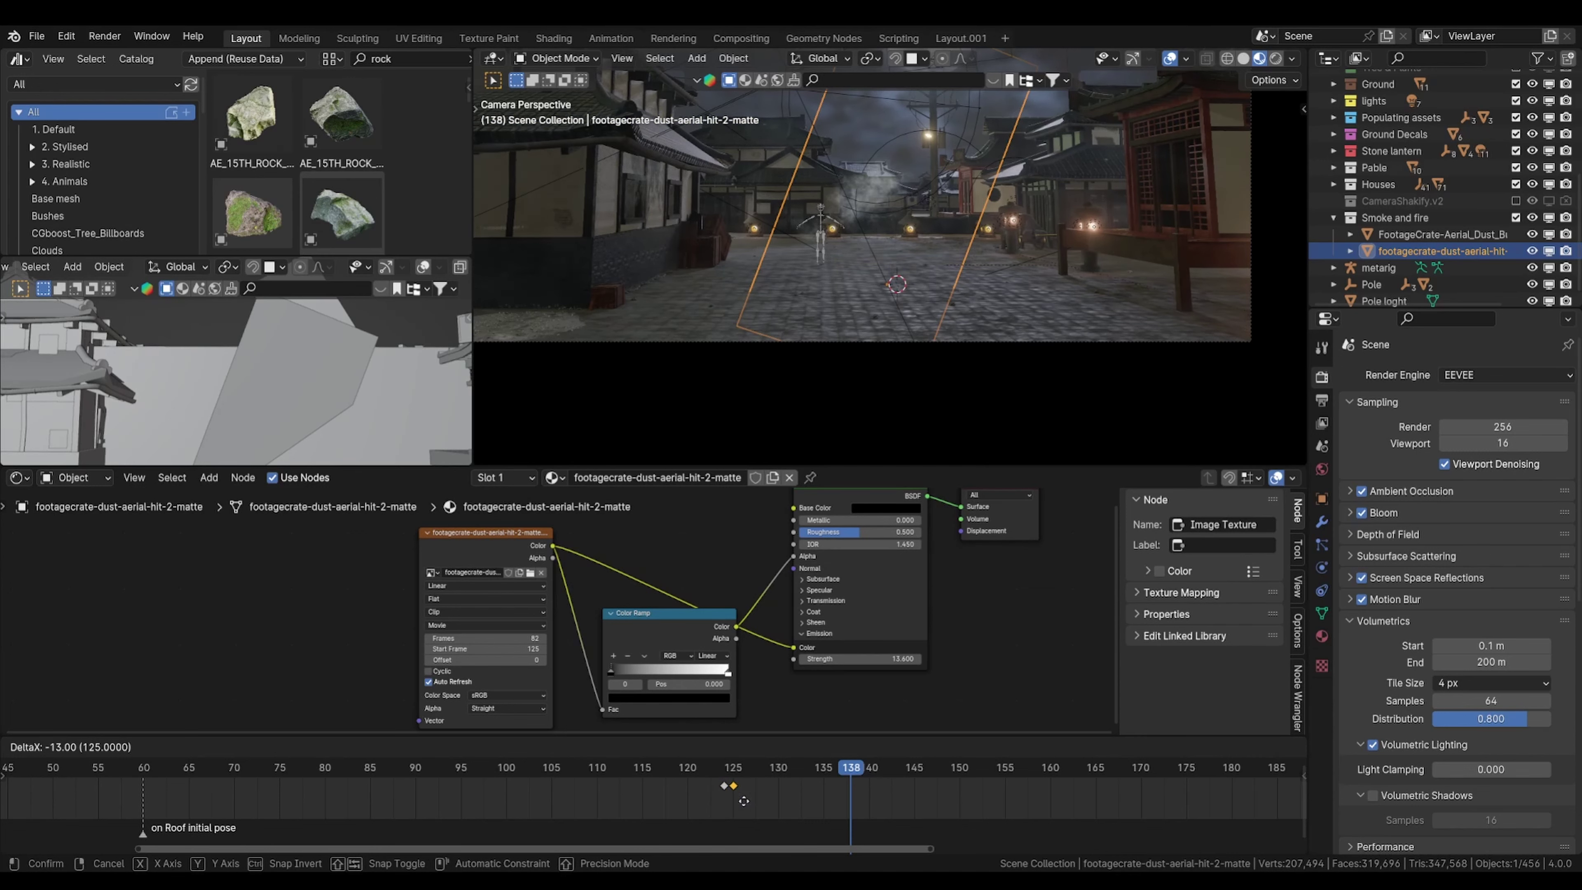
pyautogui.click(744, 801)
pyautogui.click(701, 768)
pyautogui.press('space')
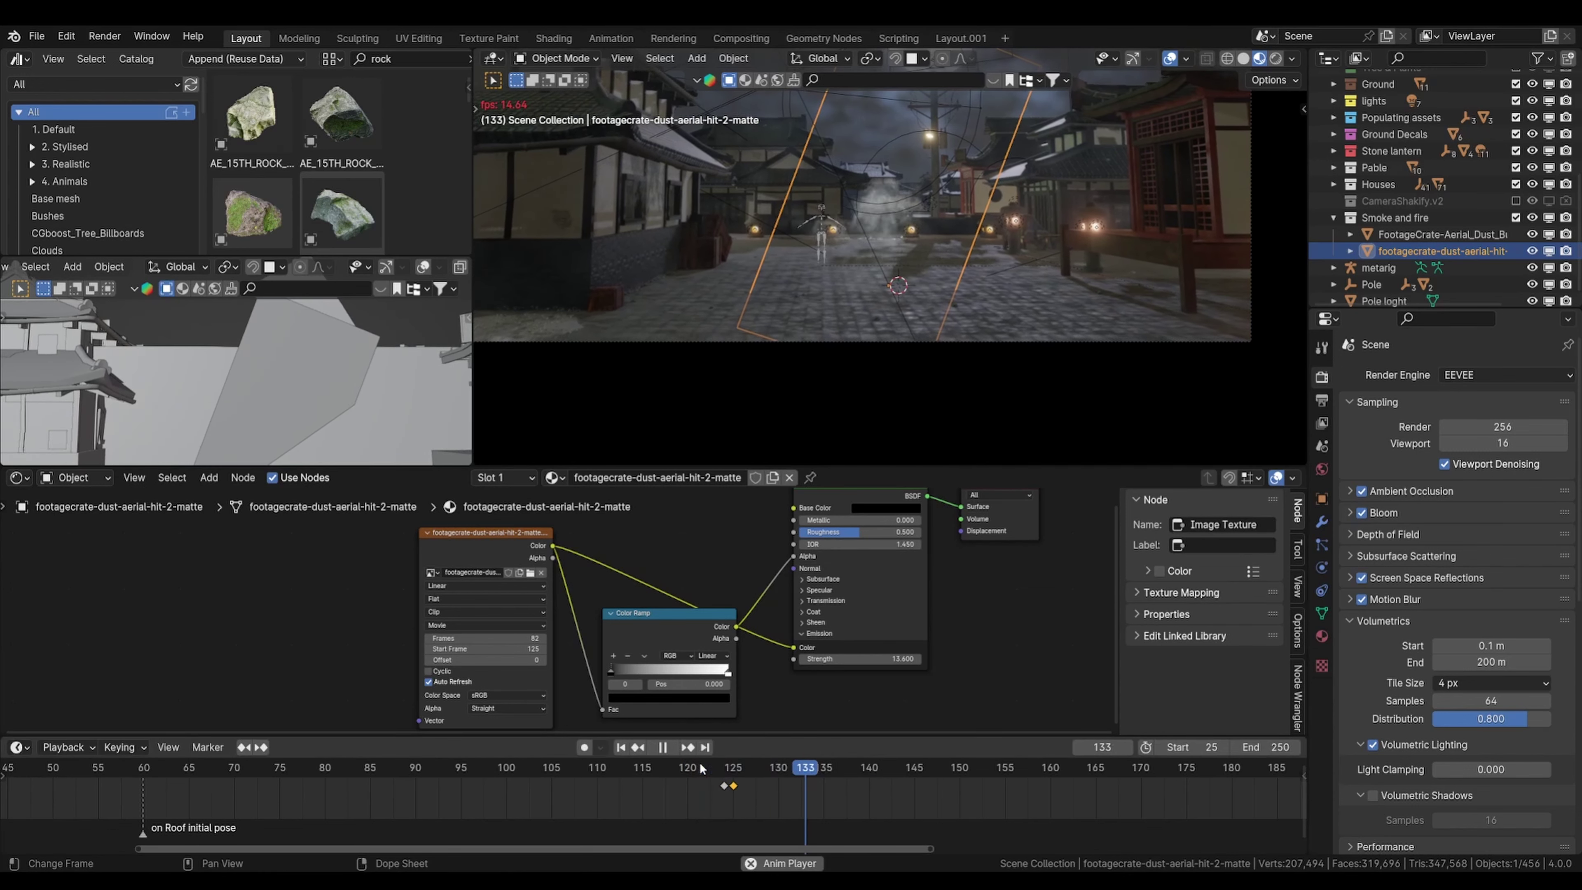
pyautogui.press('space')
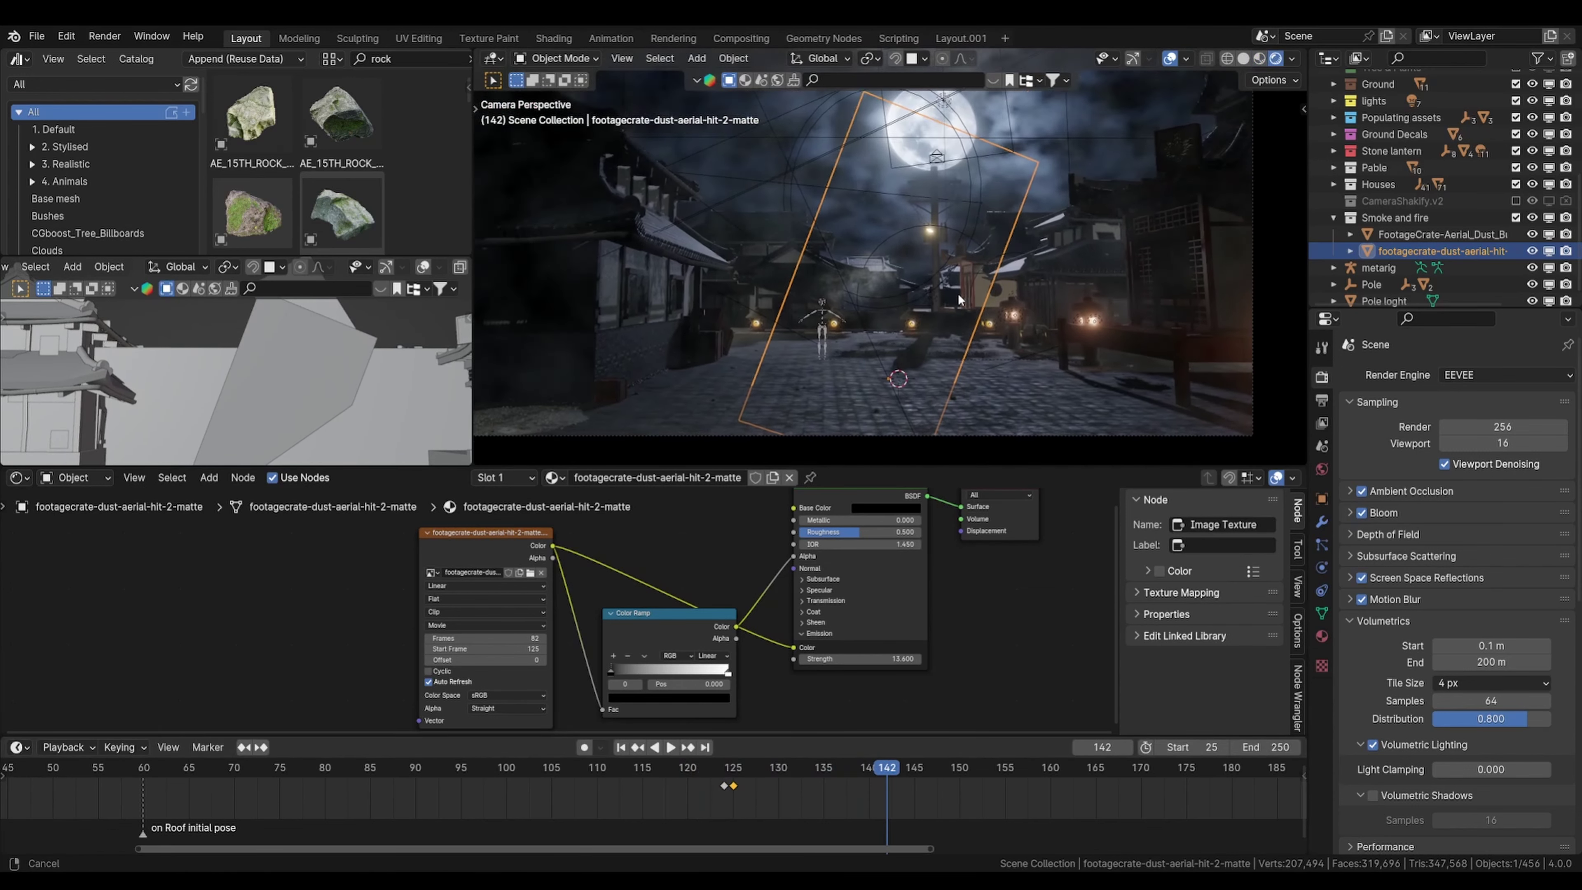
# Step: Hide the viewport overlays, save the file, and play back the dust burst in rendered view
pyautogui.click(1171, 58)
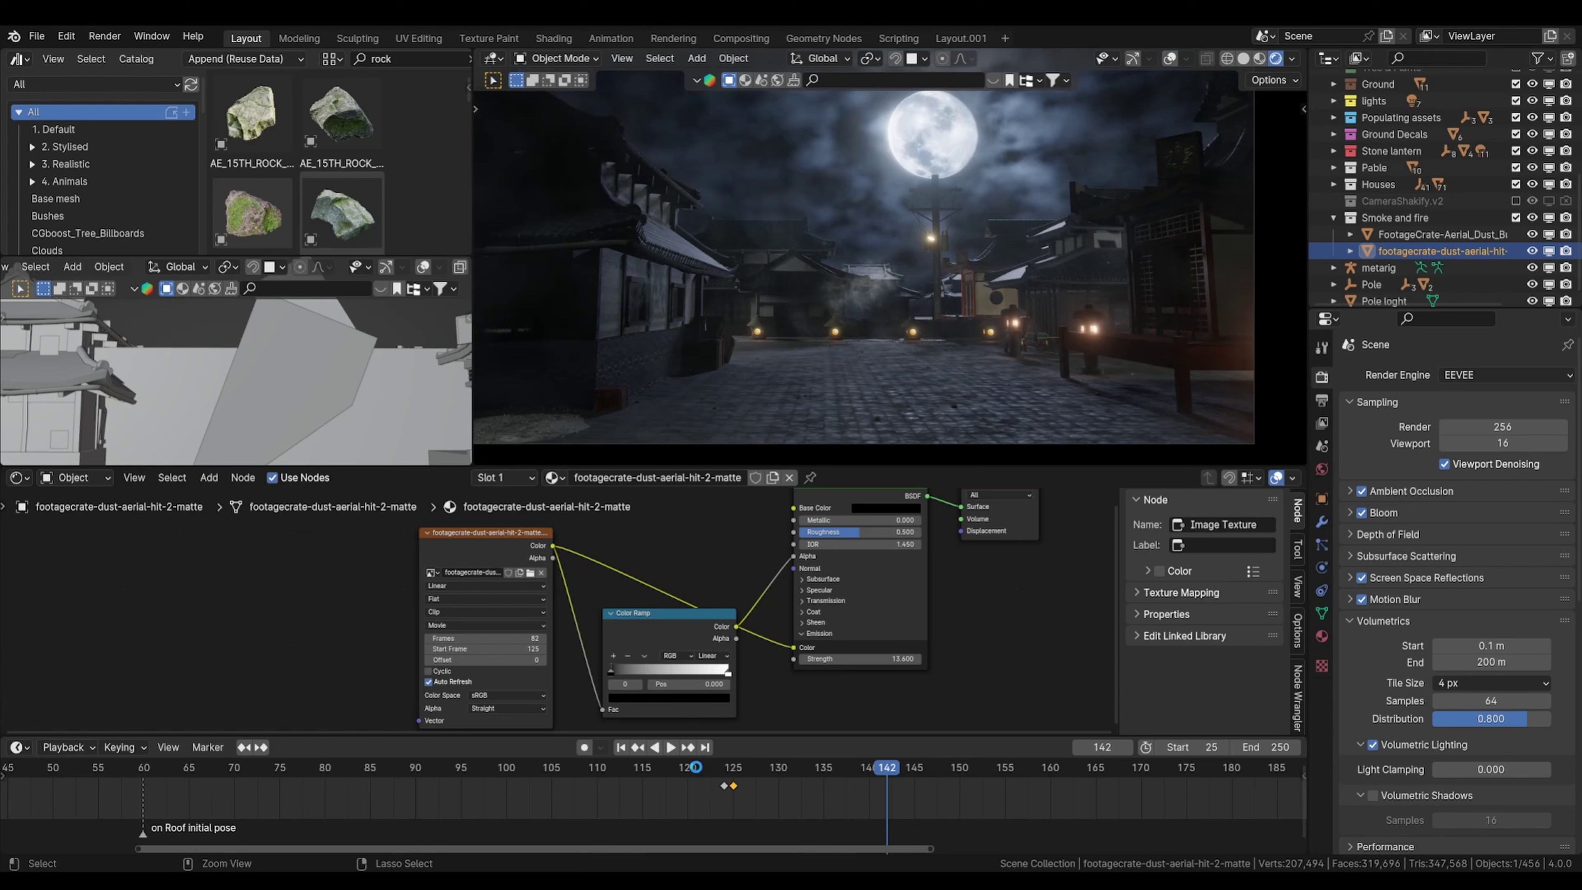
pyautogui.hotkey('ctrl', 's')
pyautogui.click(685, 769)
pyautogui.press('space')
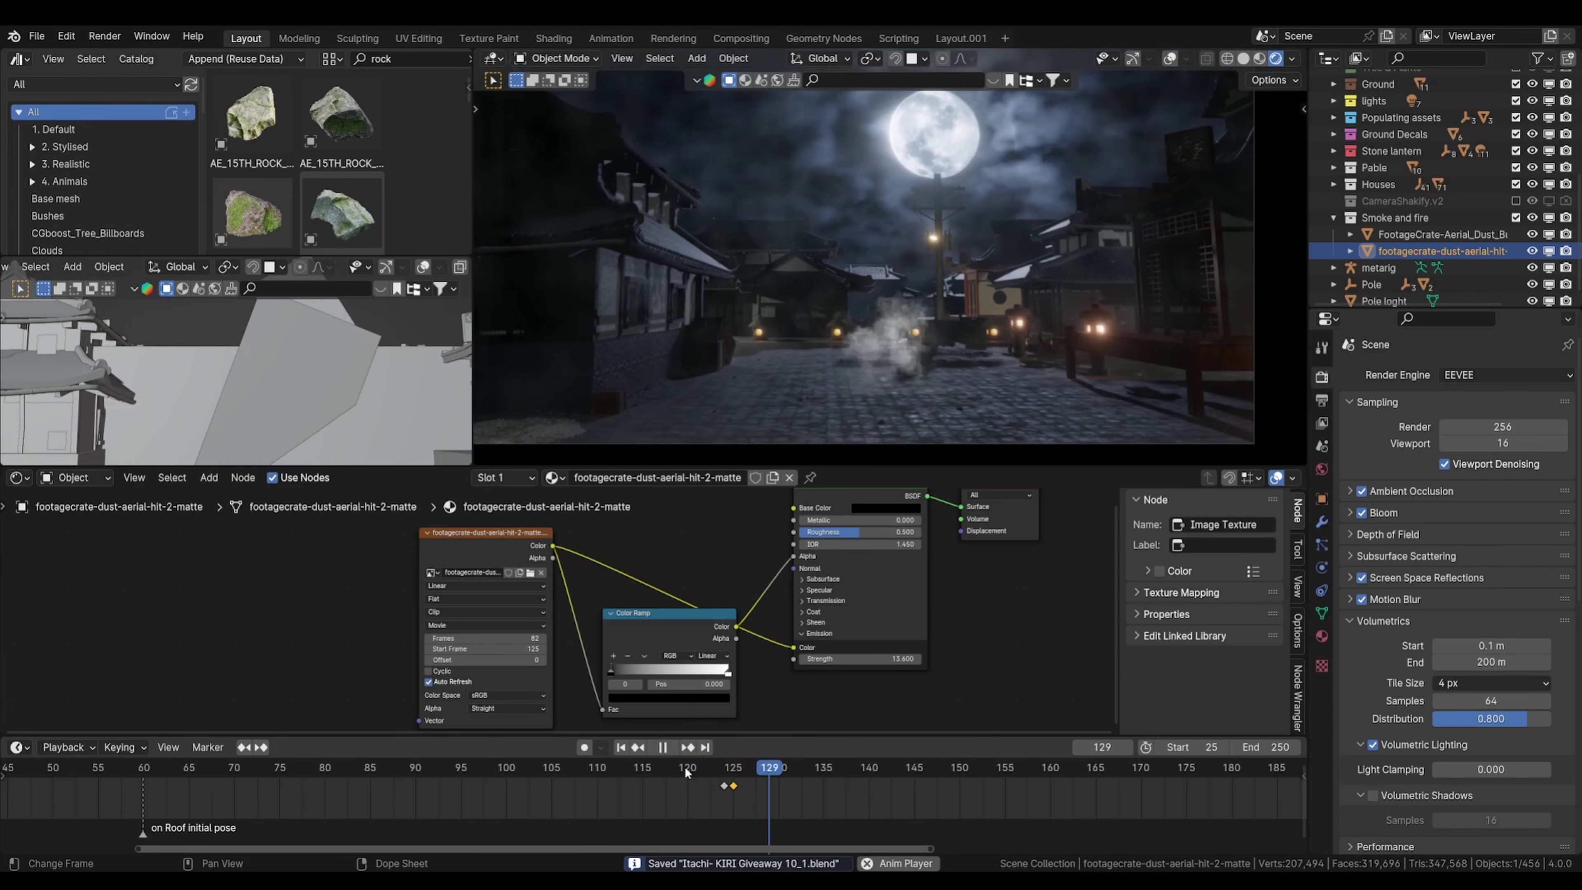
pyautogui.press('space')
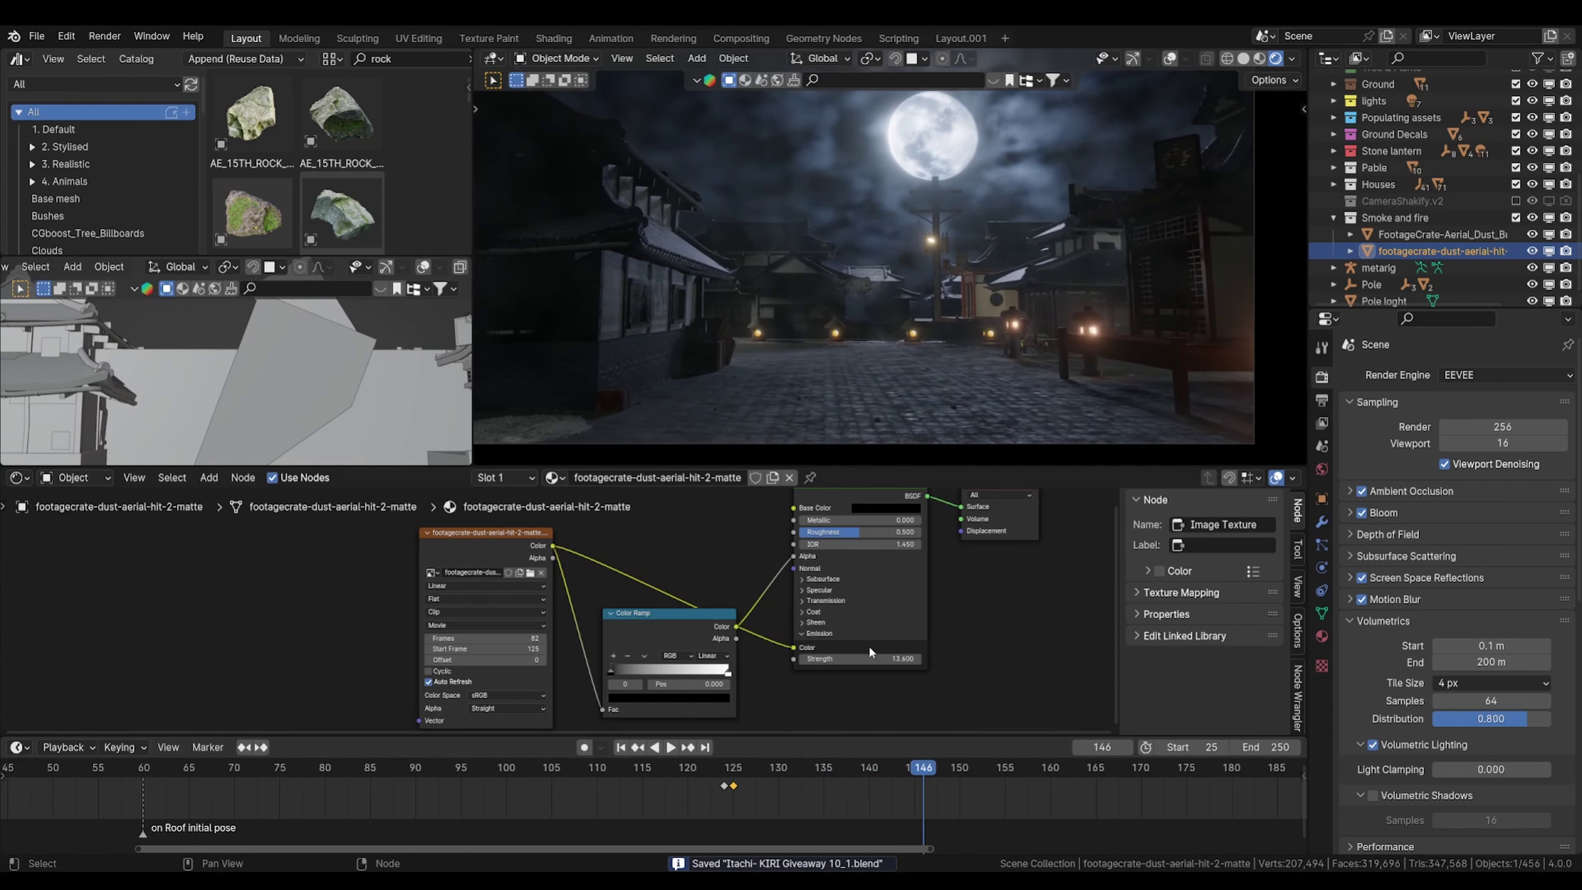
# Step: Set the dust material's emission strength to 5, check the burst in playback, and save the file
pyautogui.write('5')
pyautogui.press('Return')
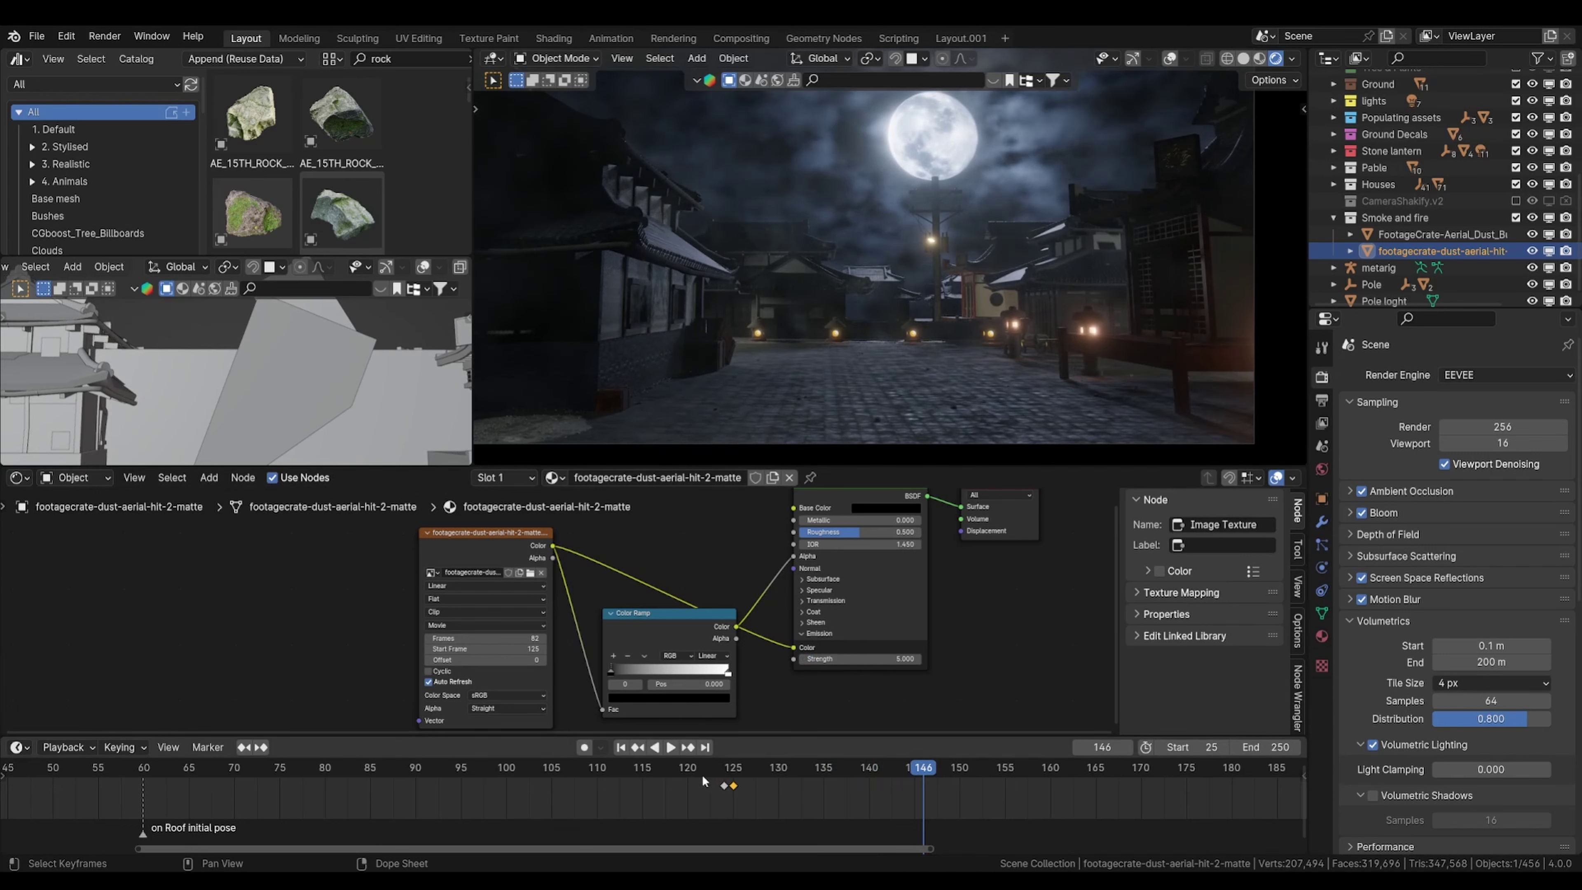
pyautogui.click(680, 773)
pyautogui.press('space')
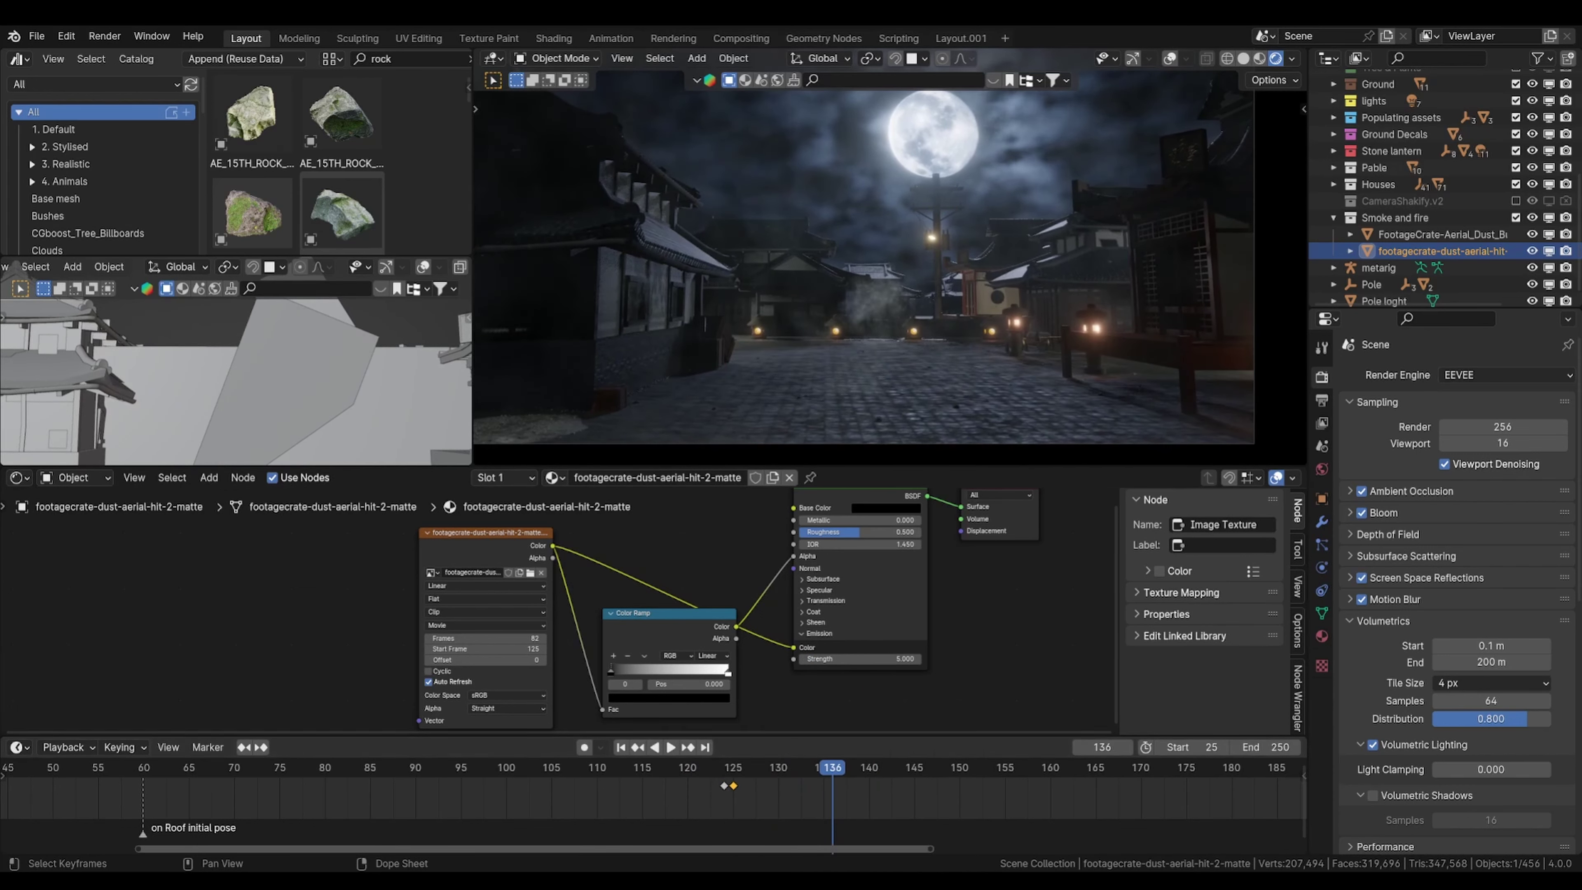
pyautogui.scroll(2, 478, 445)
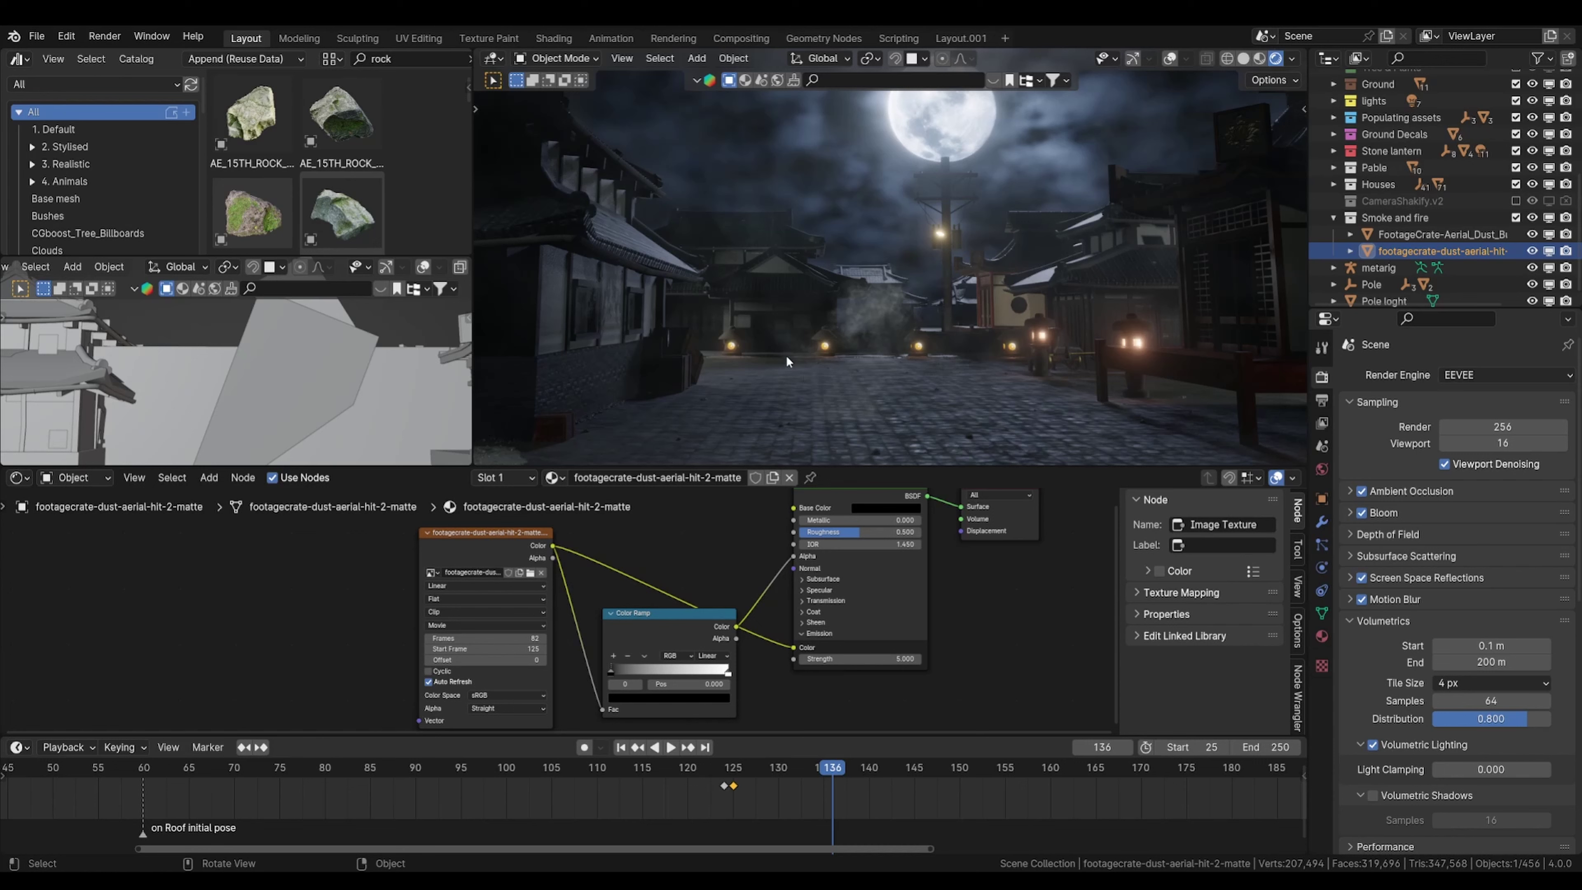
pyautogui.hotkey('ctrl', 's')
# Step: Import the FootageCrate-Sparks_Burst_Ground_Wide_3-matte footage as an image plane and enlarge it over the street
pyautogui.press('q')
pyautogui.moveTo(714, 230)
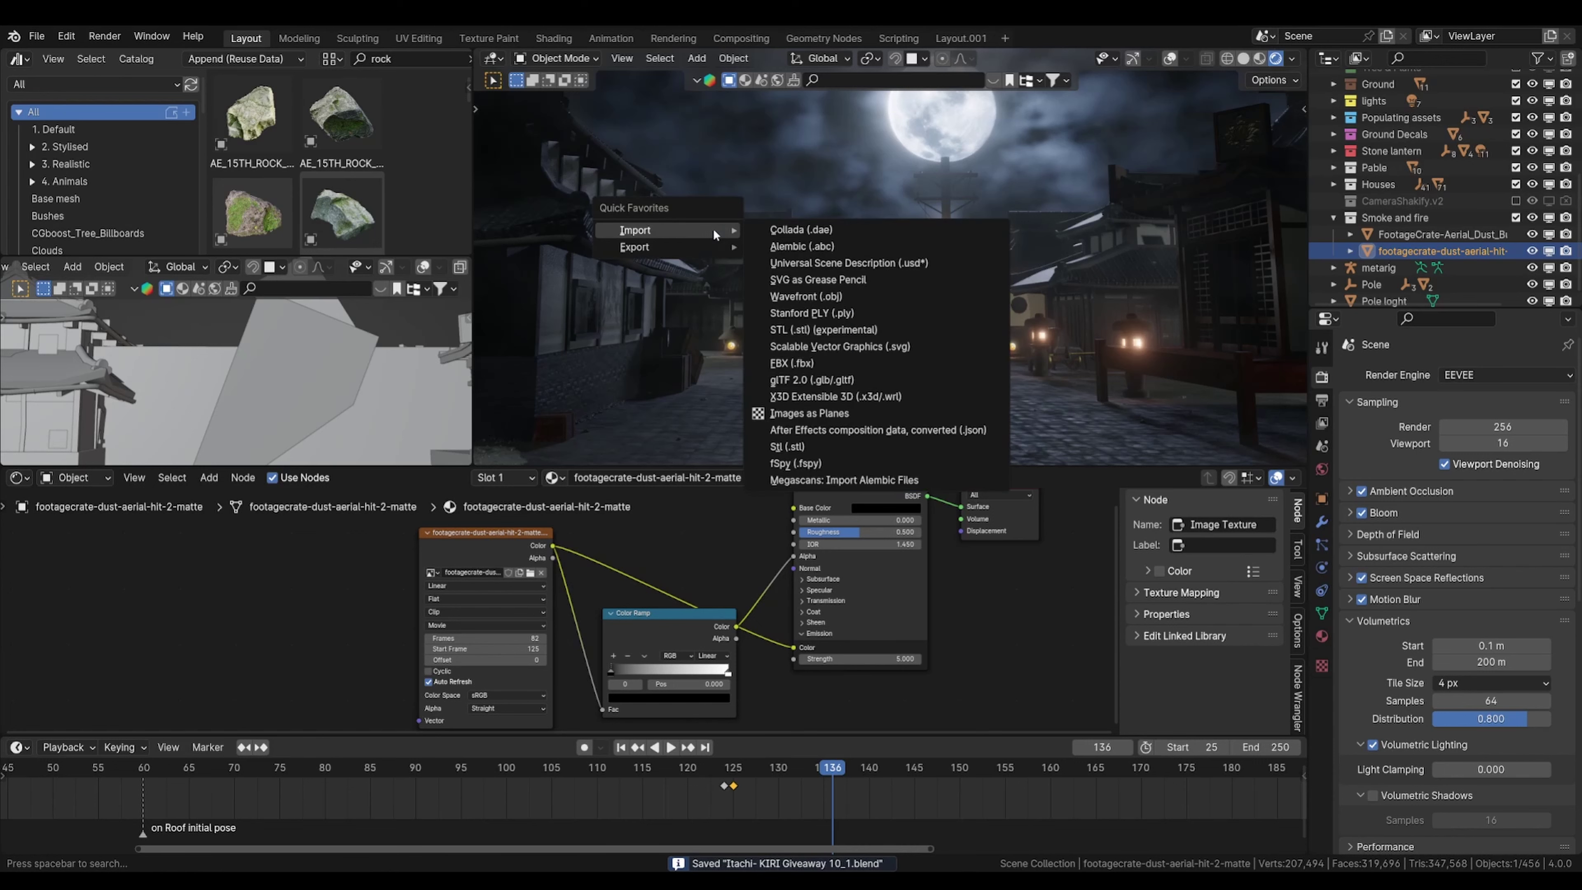
pyautogui.press('Escape')
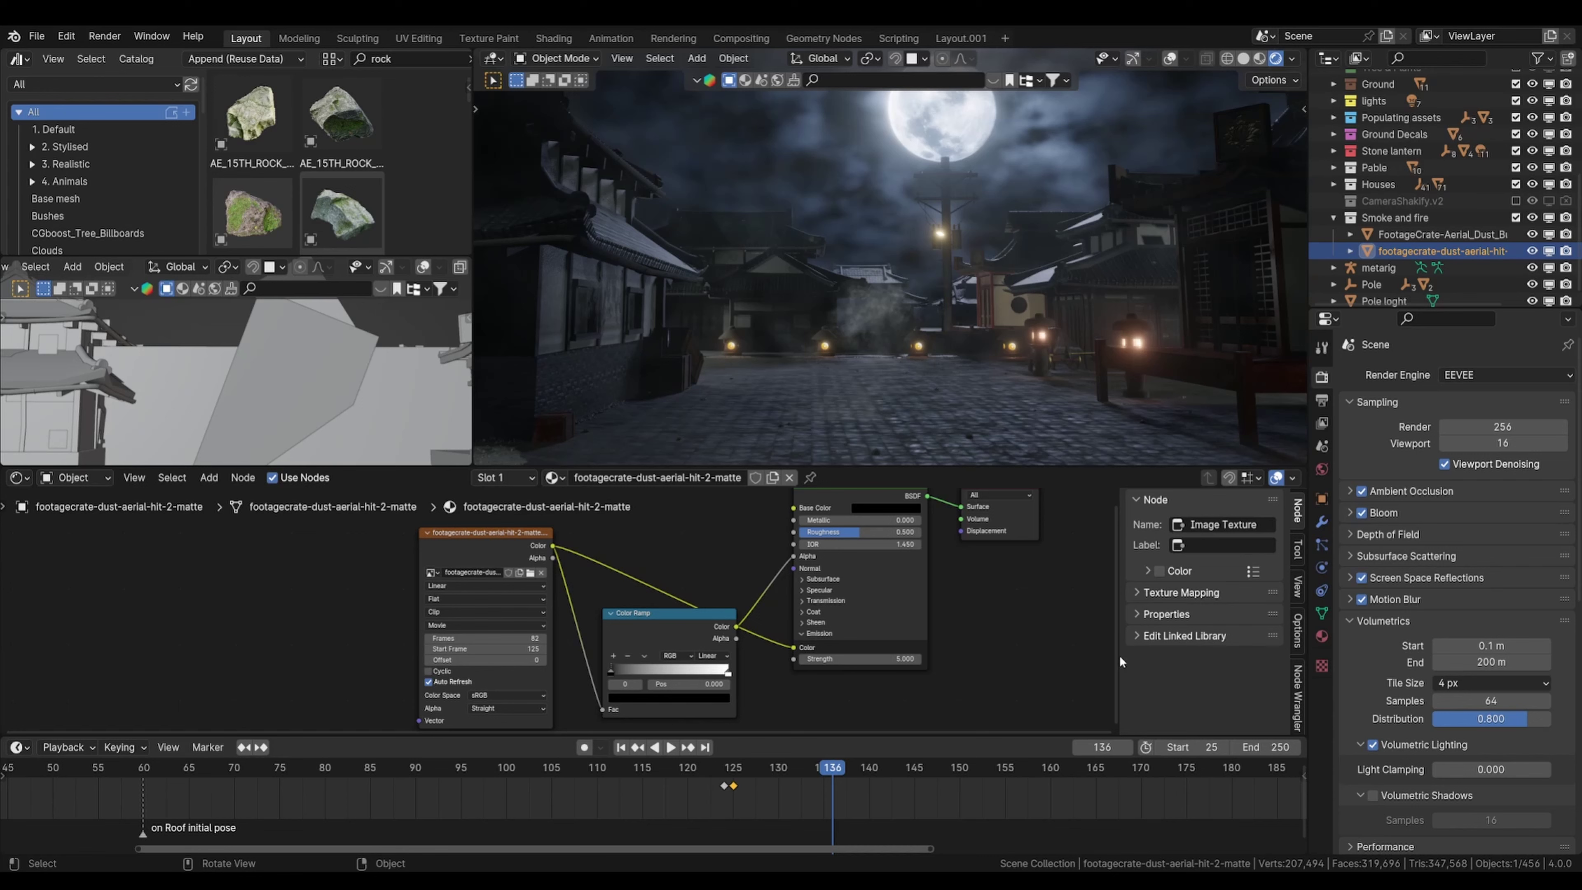
pyautogui.moveTo(1119, 655); pyautogui.dragTo(912, 367)
pyautogui.press('g')
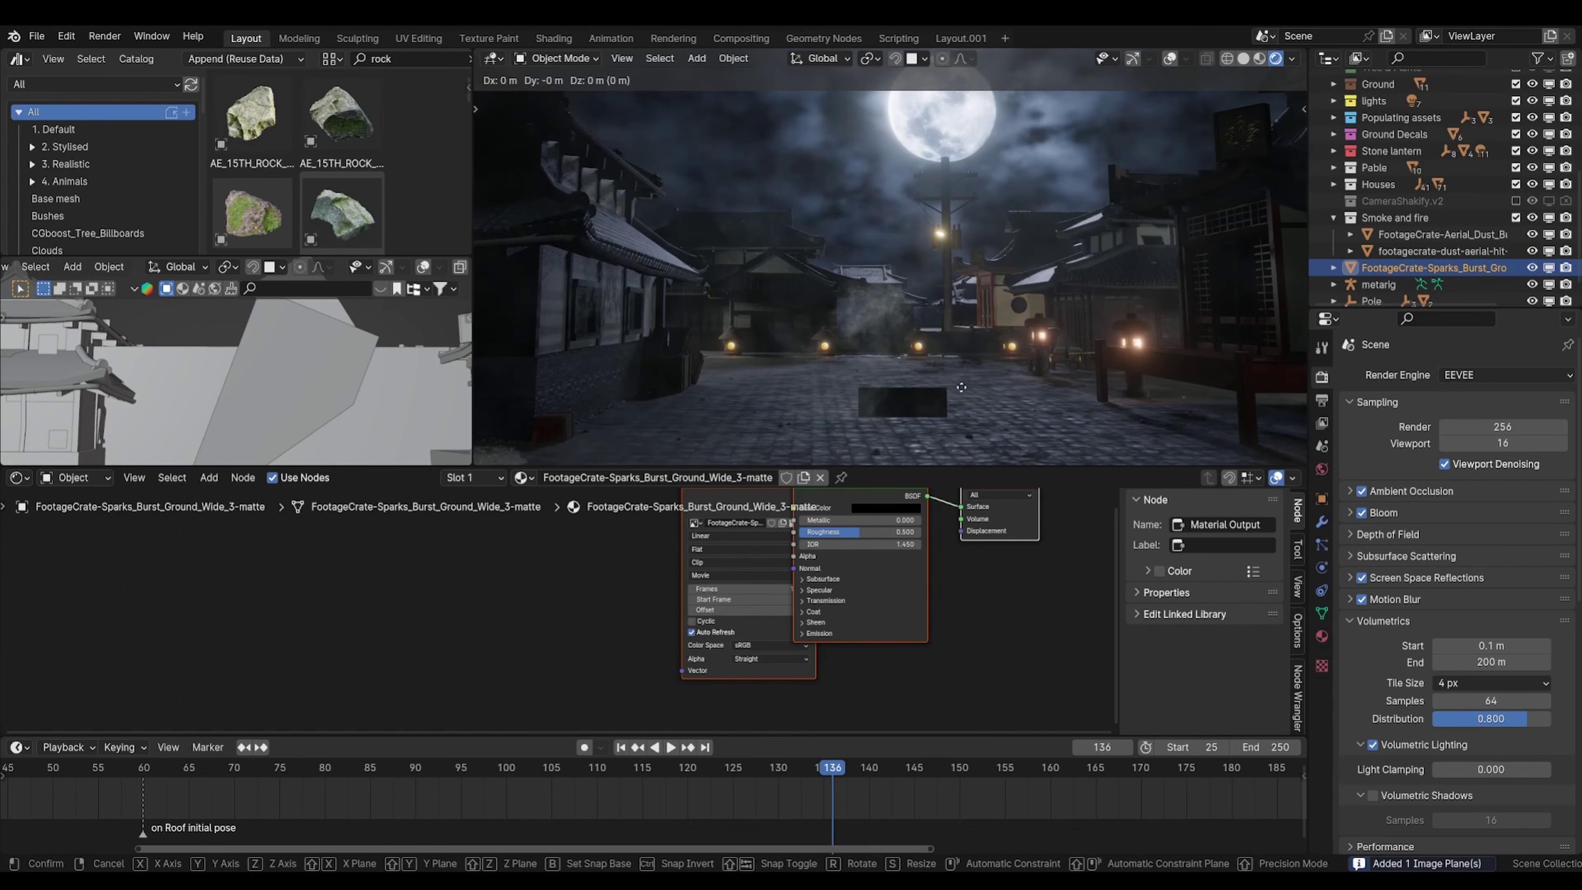
pyautogui.press('s')
pyautogui.click(1011, 368)
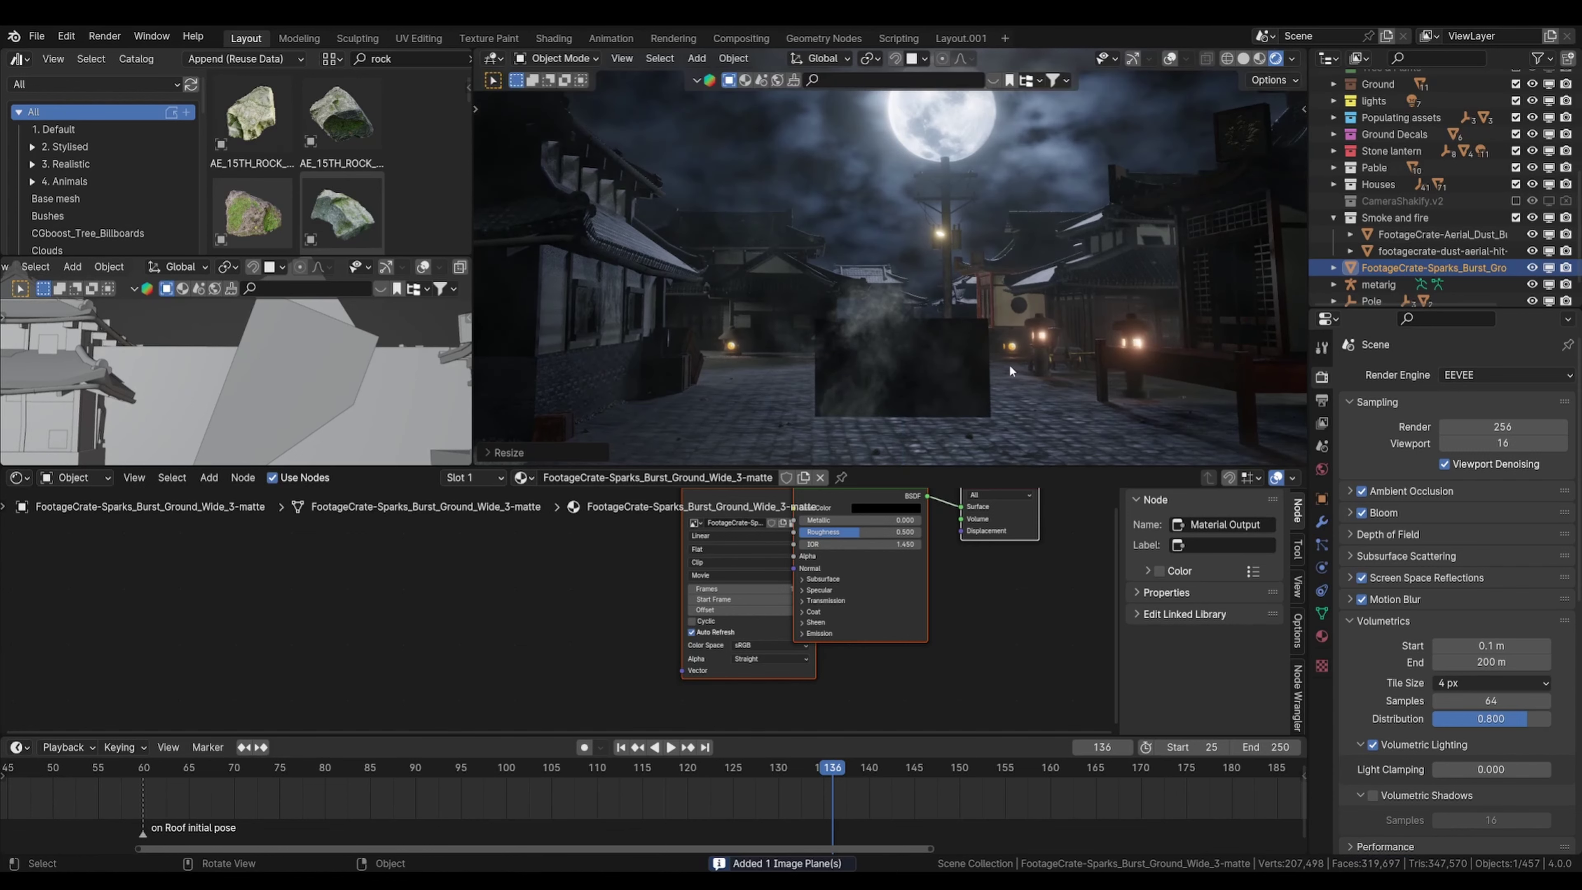
# Step: Set the sparks footage's start frame to 125 in its Image Texture node and check the burst in playback
pyautogui.hotkey('shift', 'Left')
pyautogui.press('space')
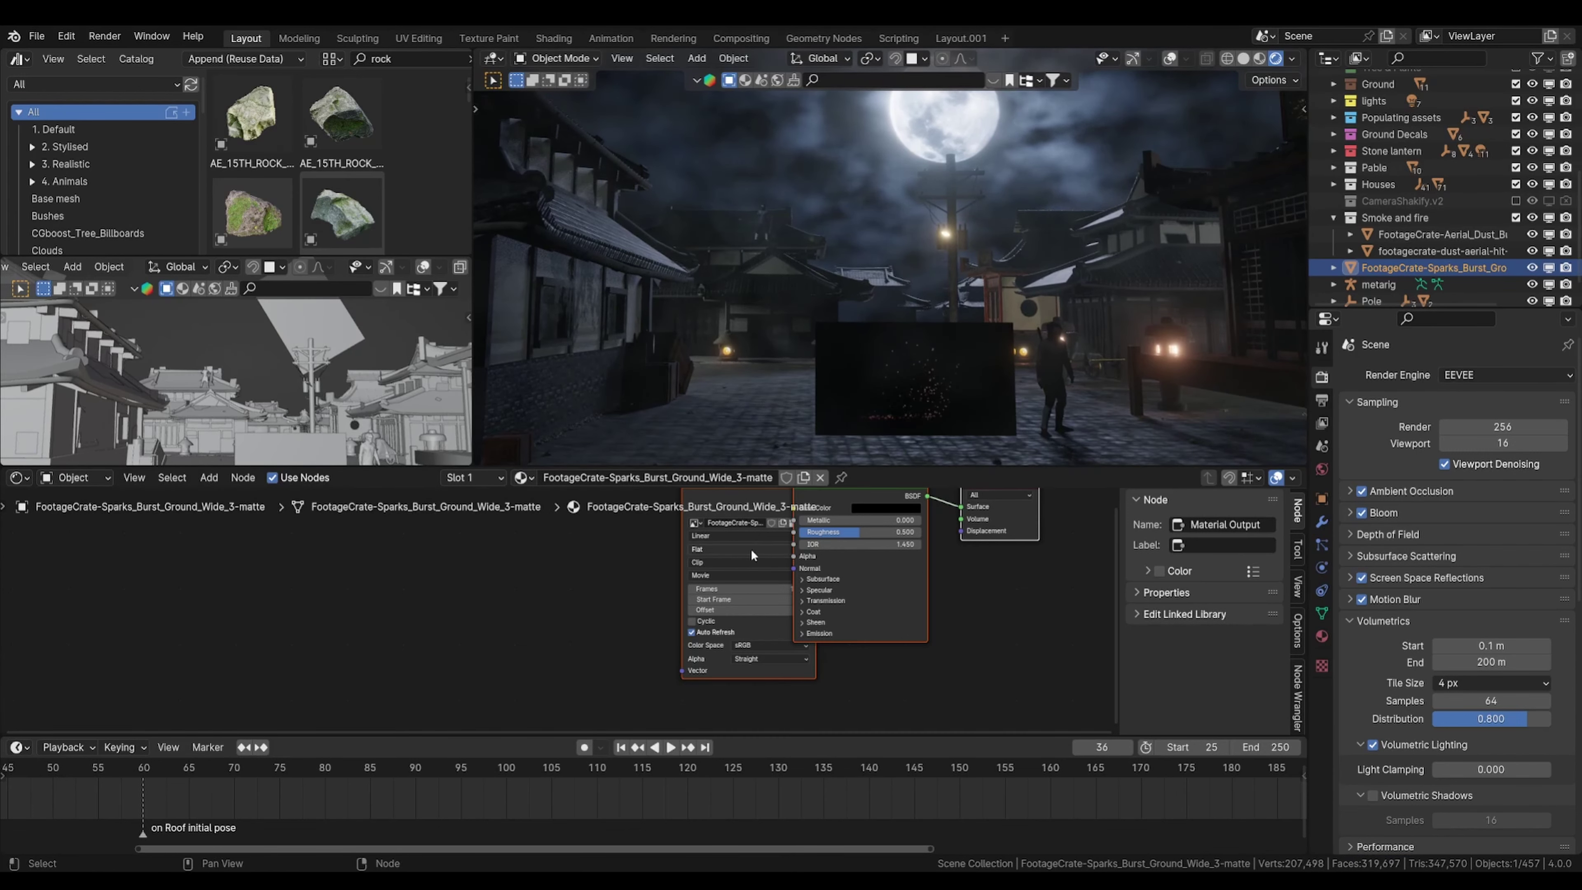
pyautogui.moveTo(752, 549); pyautogui.dragTo(742, 600, button='middle')
pyautogui.click(733, 542)
pyautogui.moveTo(734, 541); pyautogui.dragTo(644, 537)
pyautogui.moveTo(699, 614); pyautogui.dragTo(692, 585, button='middle')
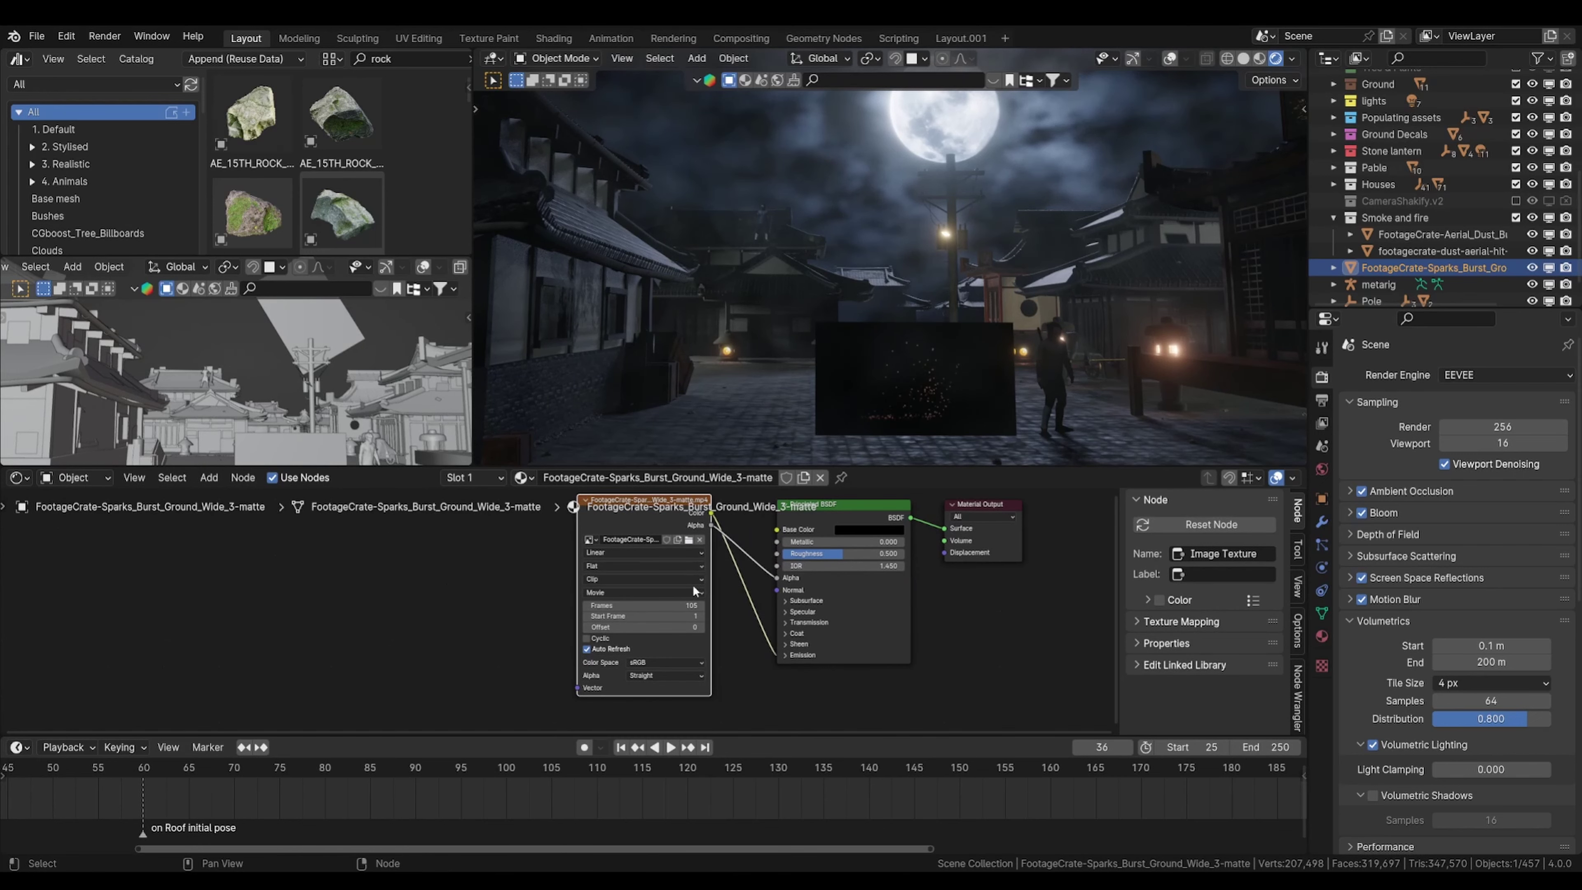
pyautogui.press('Return')
pyautogui.click(689, 768)
pyautogui.press('space')
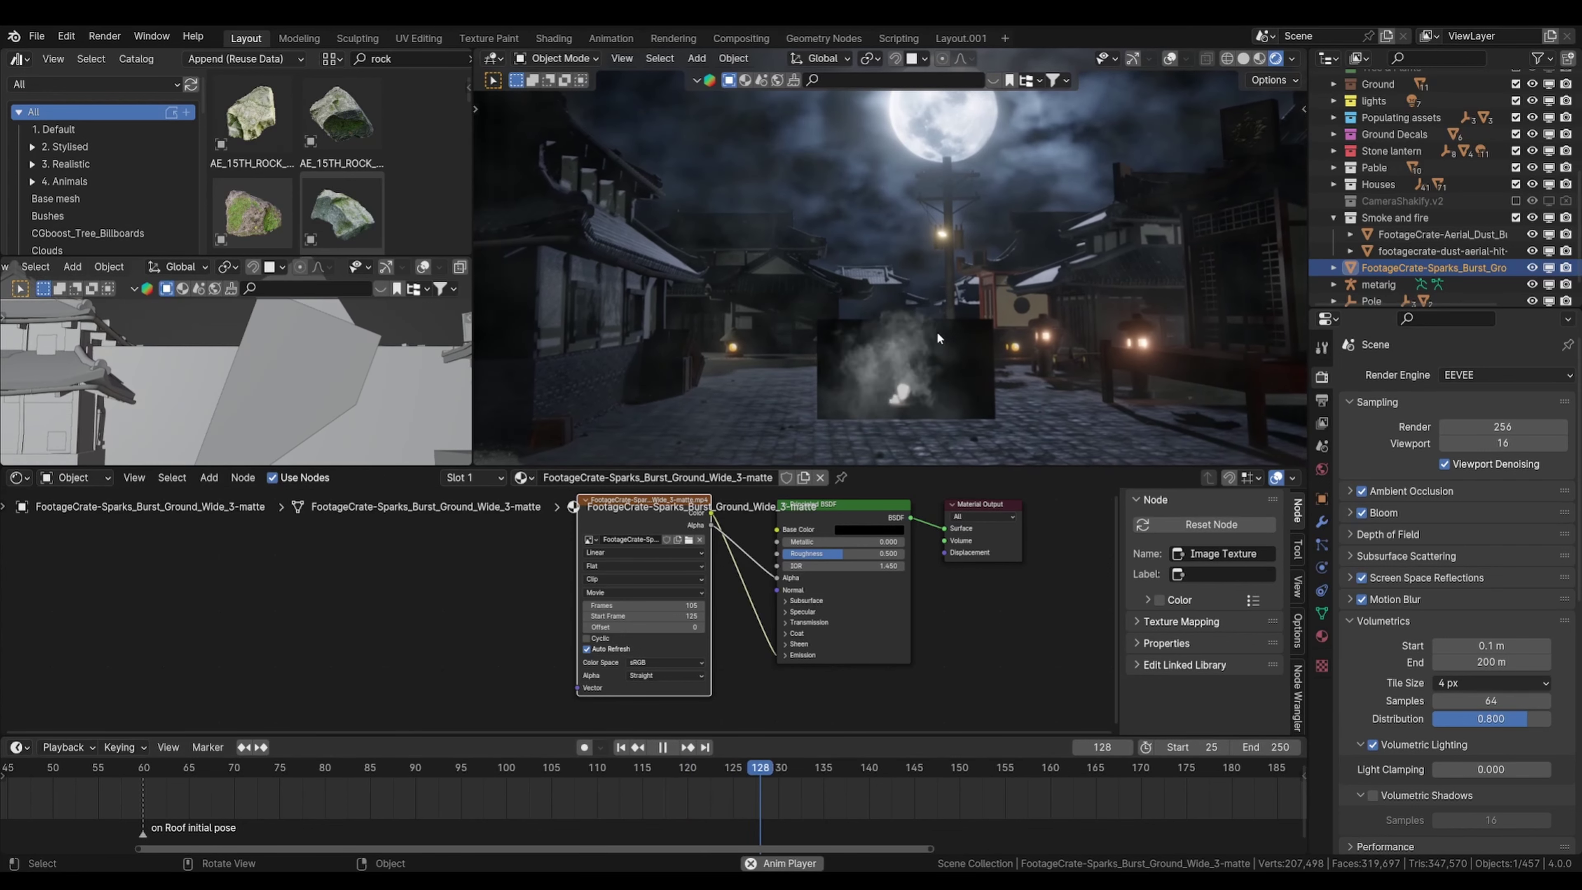
pyautogui.press('space')
# Step: Enlarge the sparks plane about 1.3 times and set its material's emission strength to 5
pyautogui.press('s')
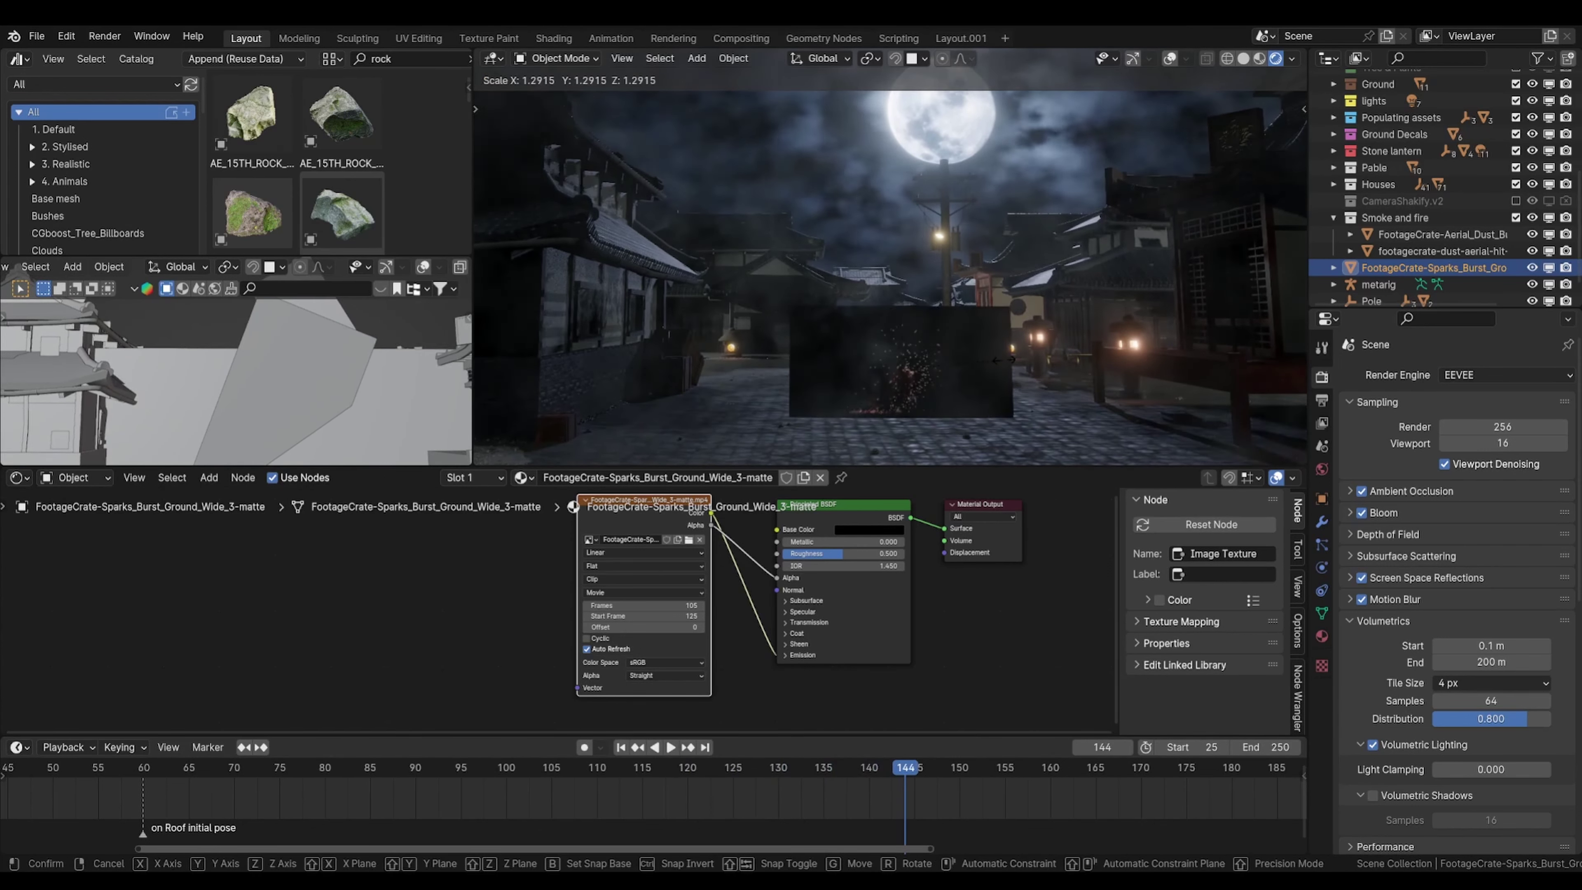
pyautogui.click(864, 582)
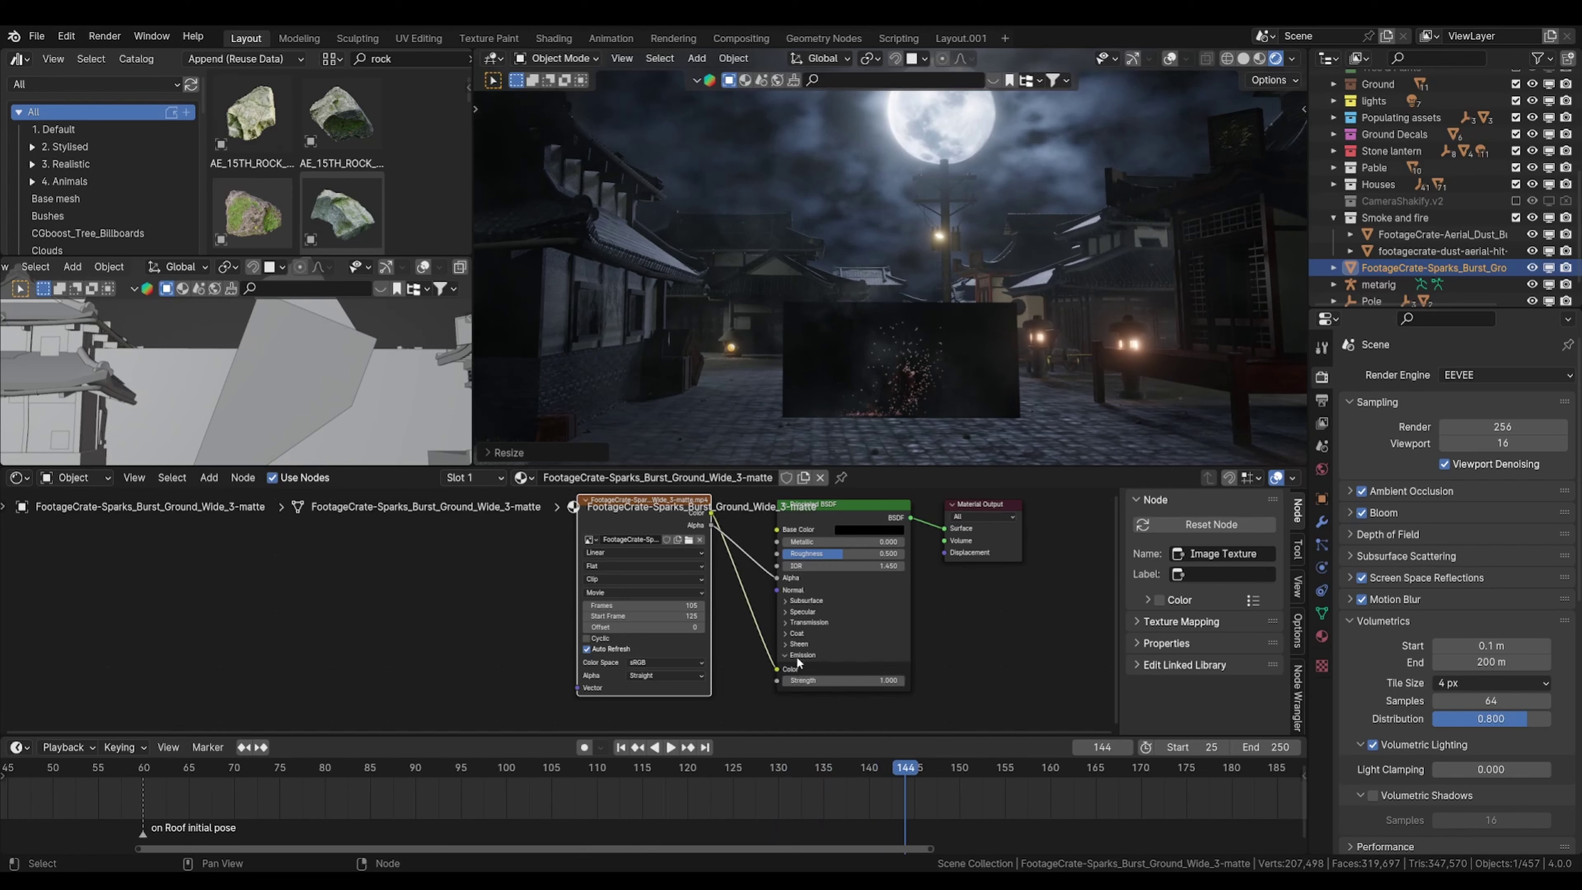
pyautogui.press('Return')
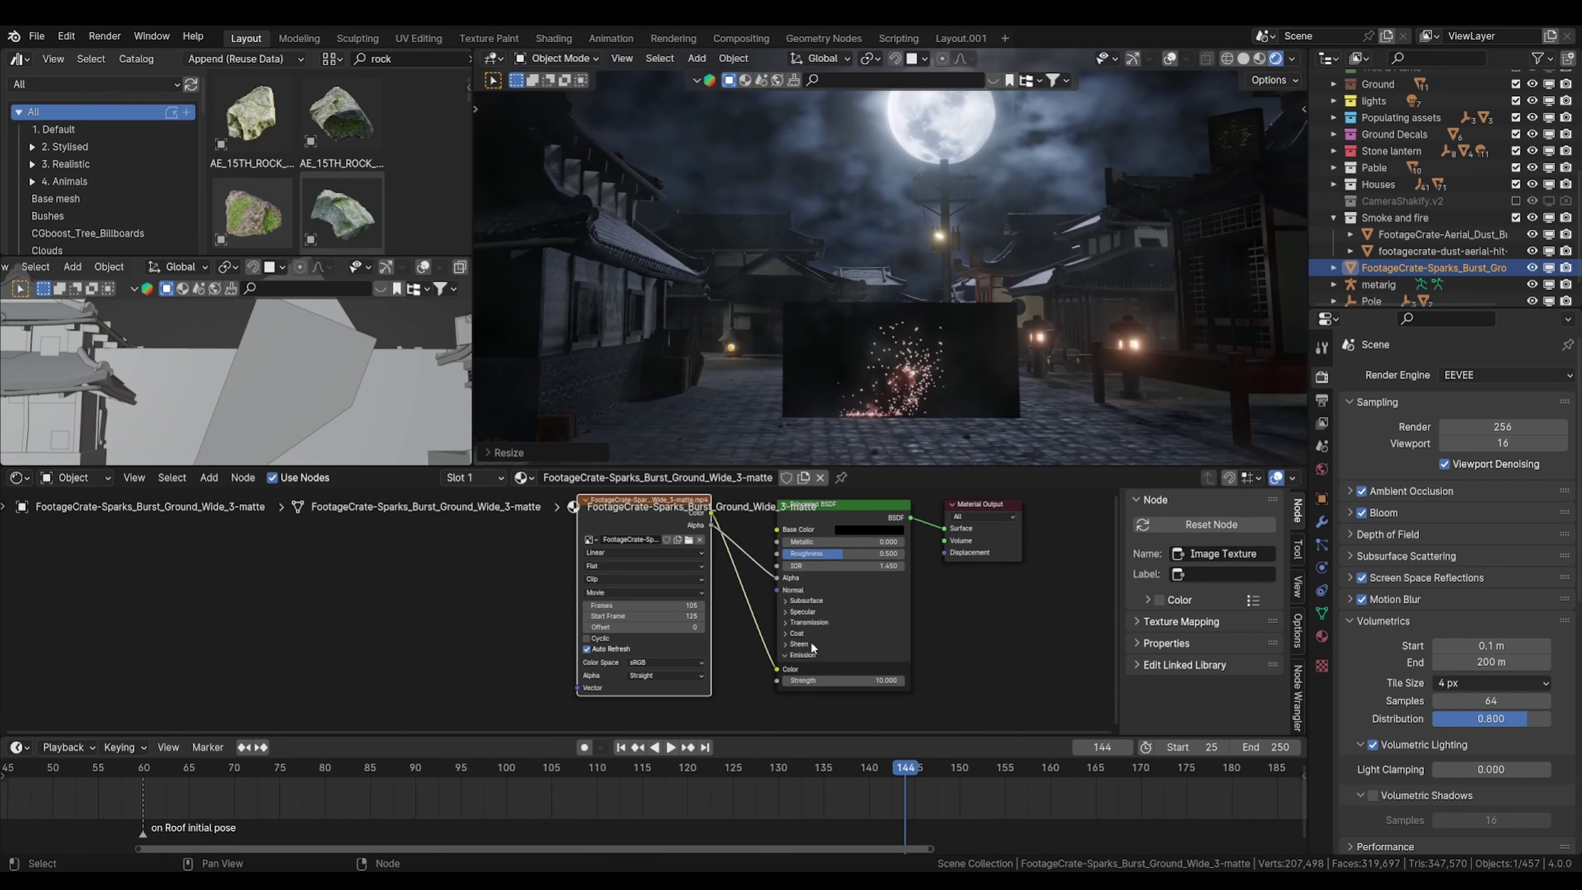
pyautogui.scroll(-2, 803, 631)
pyautogui.moveTo(611, 548); pyautogui.dragTo(558, 564)
pyautogui.scroll(2, 674, 614)
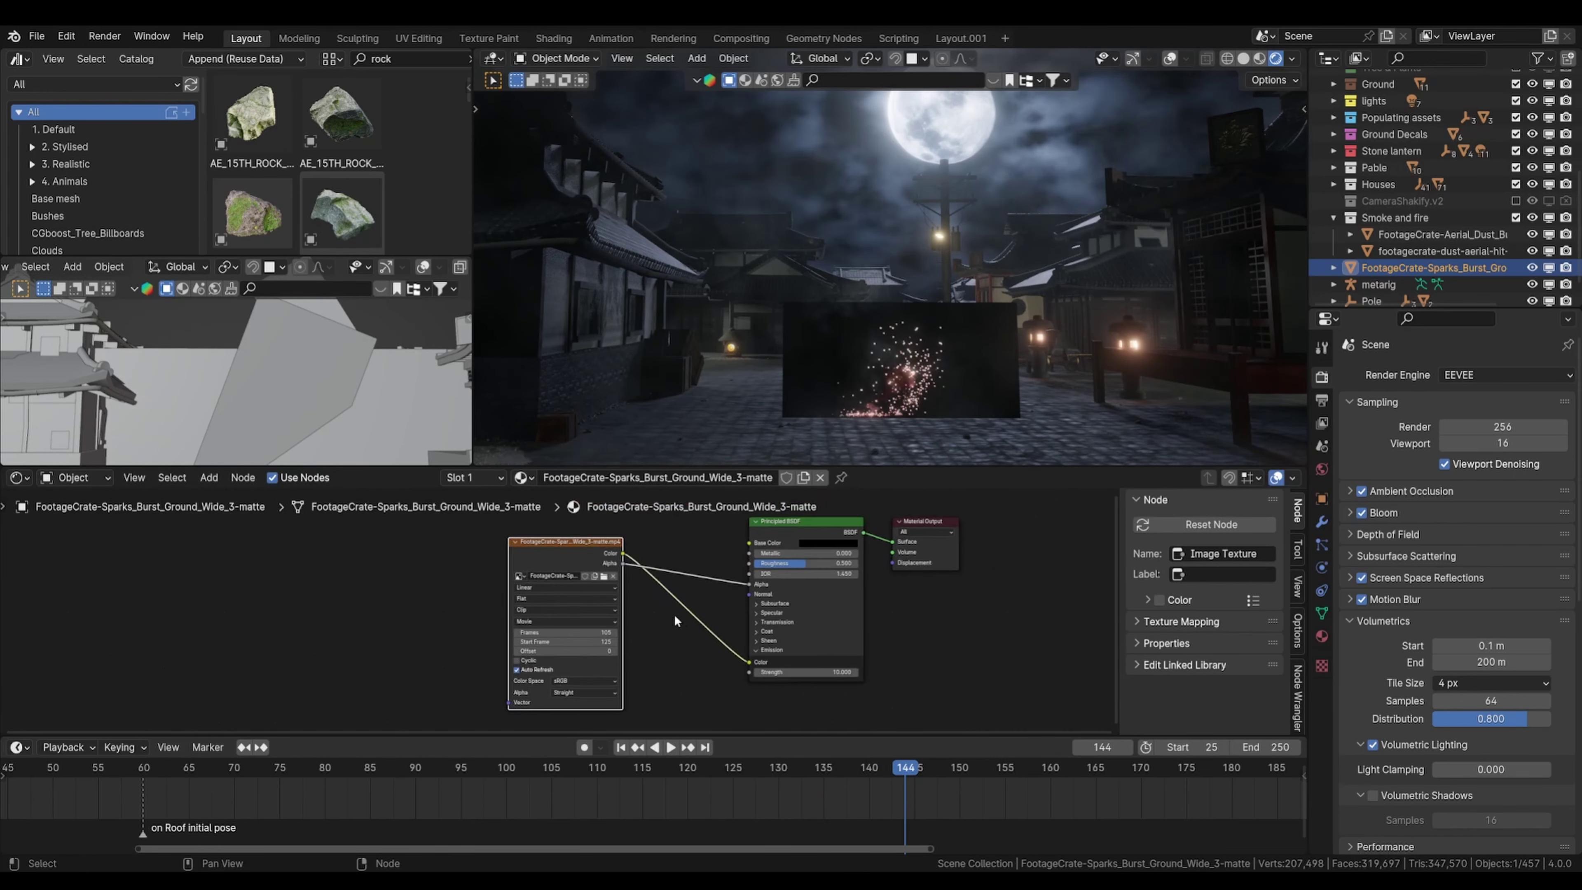
pyautogui.press('Return')
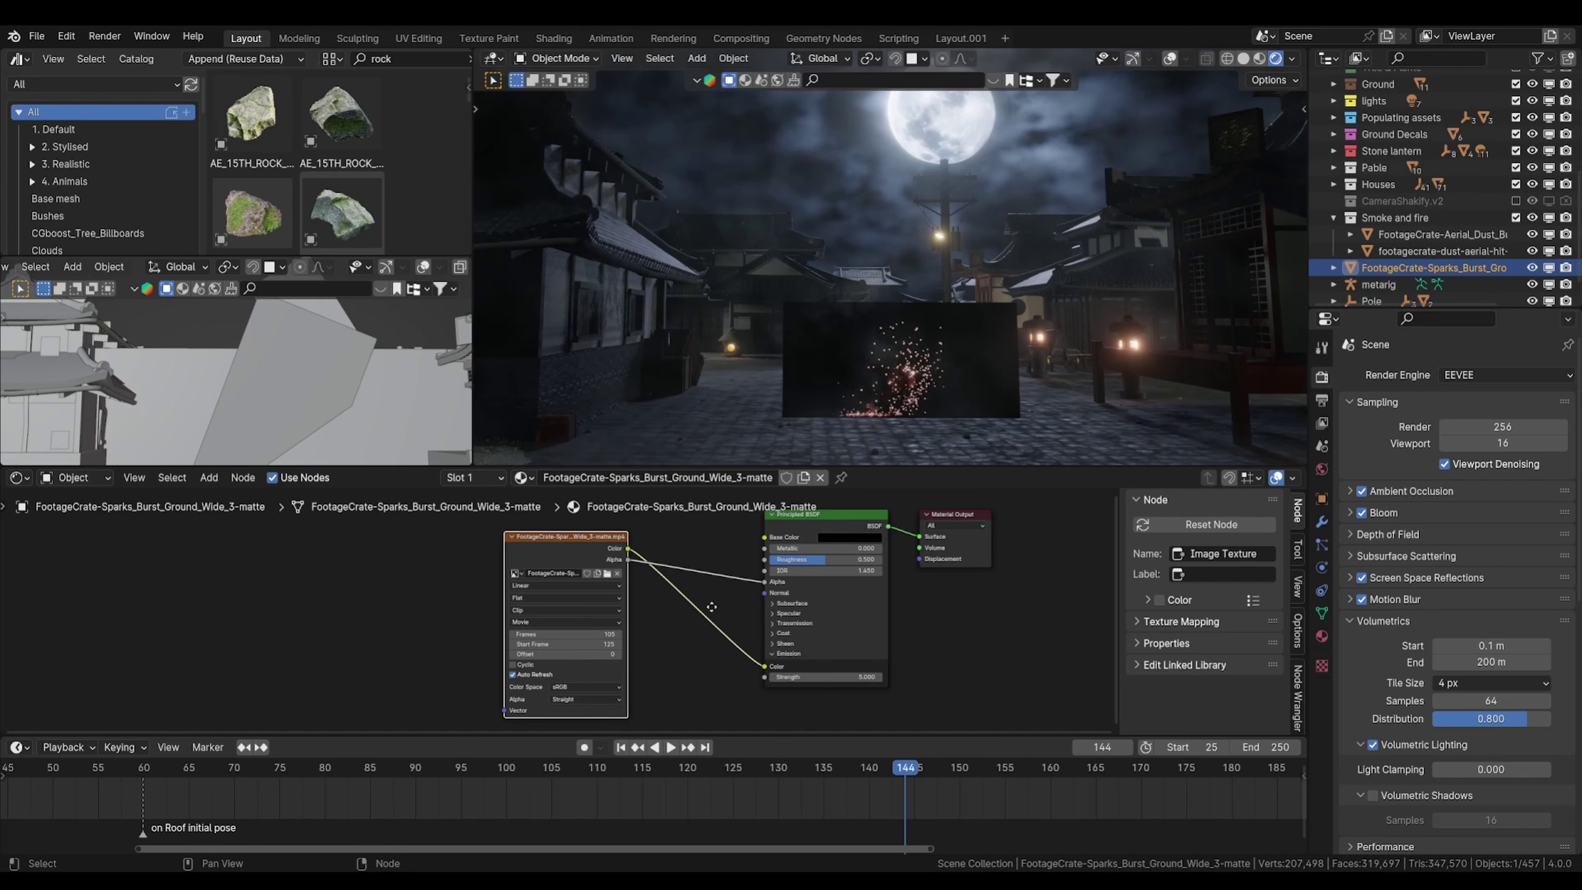
# Step: Add a Color Ramp between the sparks texture's Color output and the shader's Alpha input, and check the burst in playback
pyautogui.moveTo(566, 562); pyautogui.dragTo(598, 560, button='middle')
pyautogui.moveTo(598, 559); pyautogui.dragTo(487, 586)
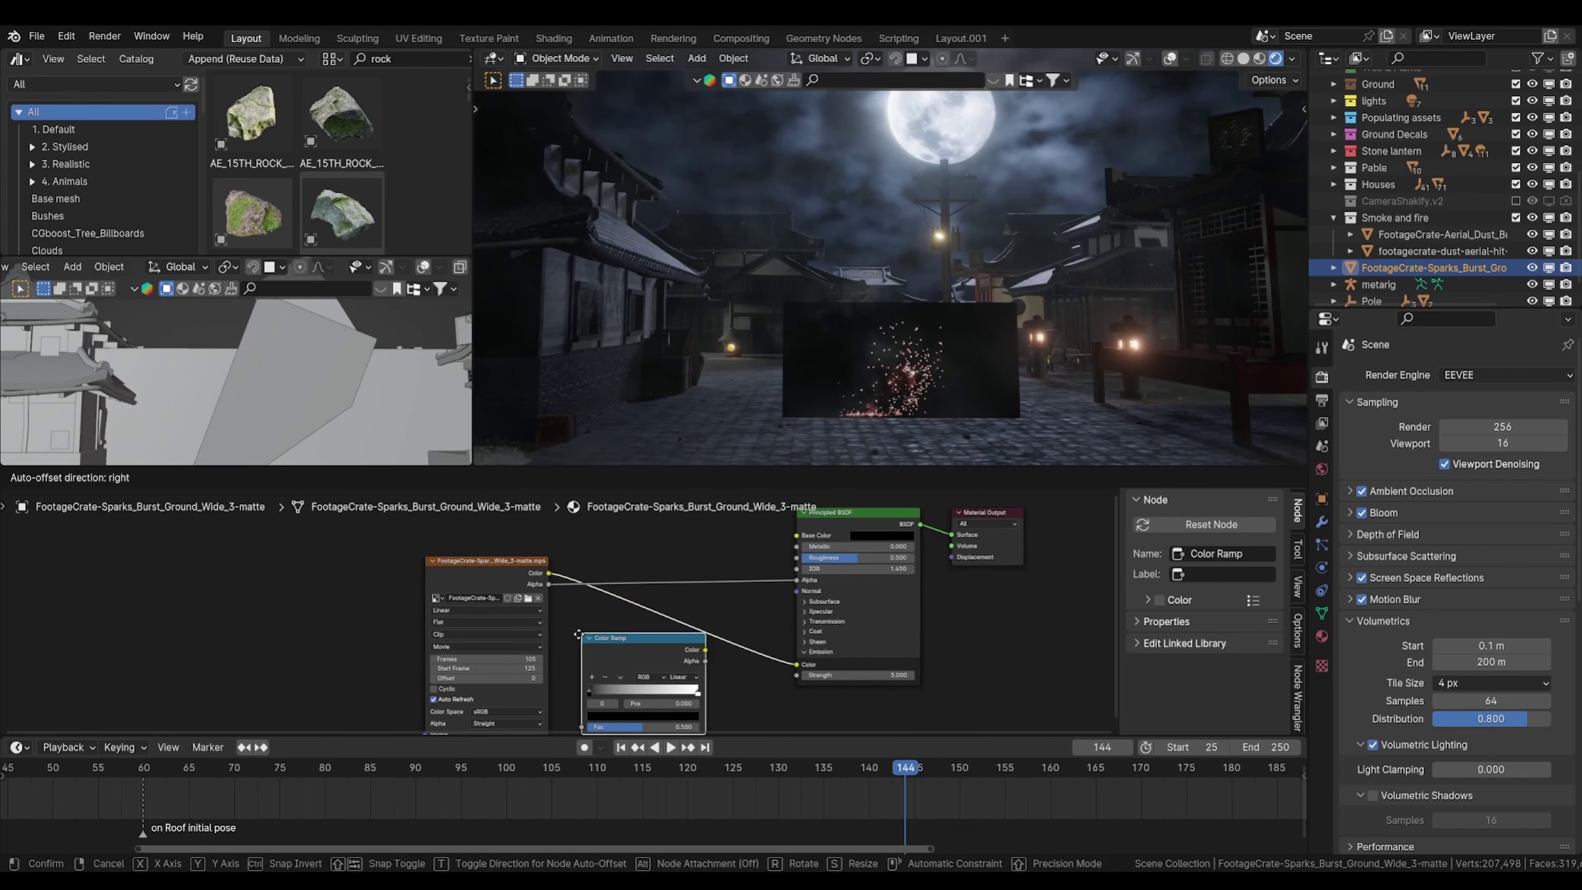
pyautogui.click(584, 637)
pyautogui.moveTo(549, 574); pyautogui.dragTo(584, 722)
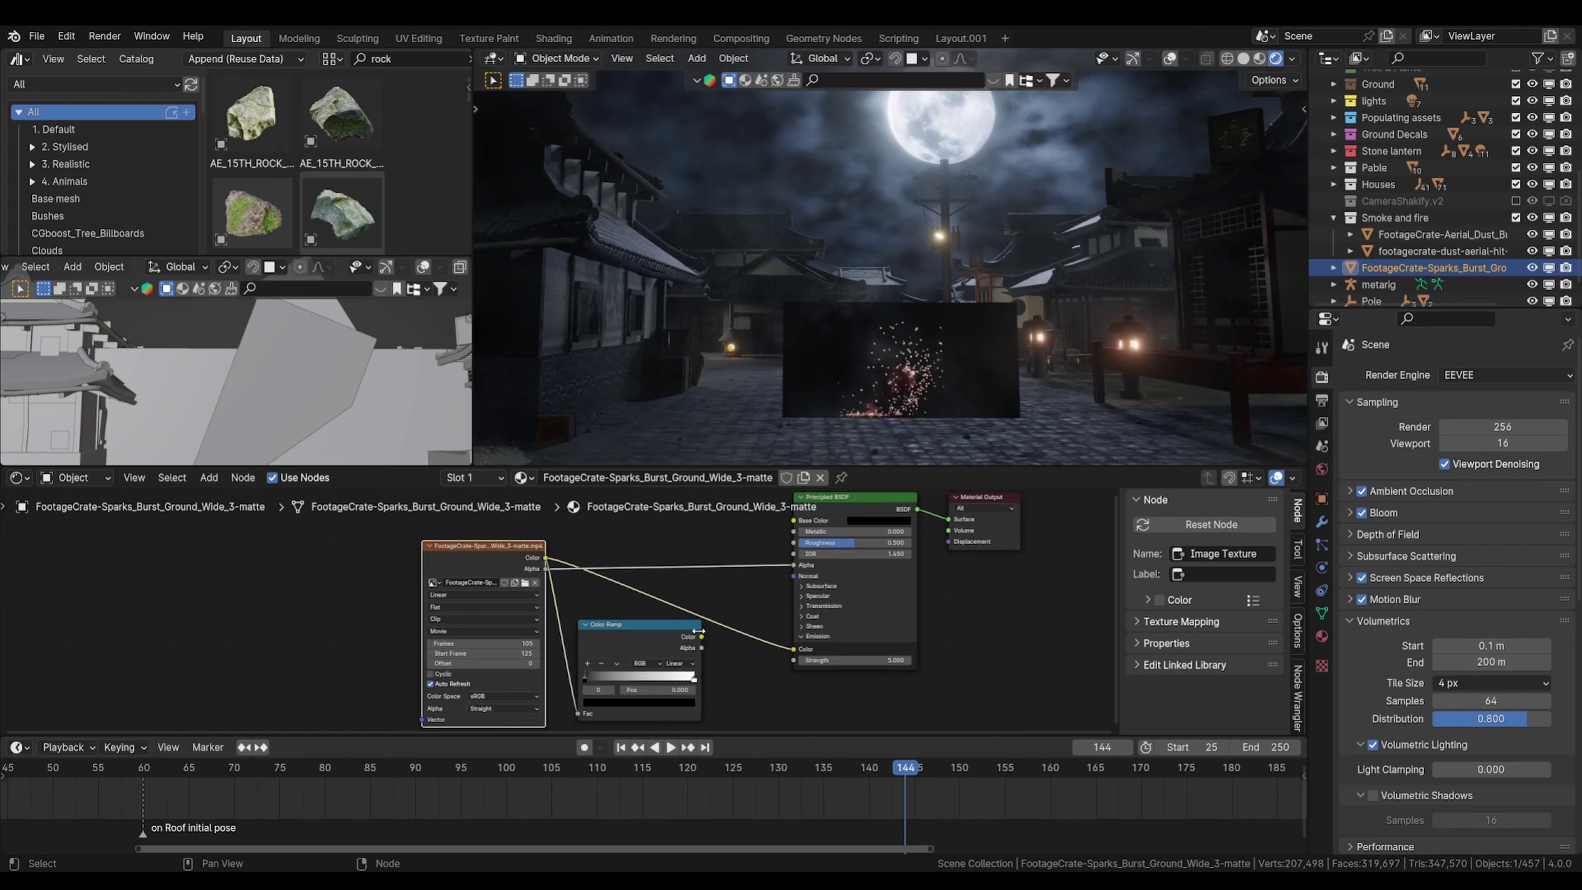
pyautogui.moveTo(702, 636); pyautogui.dragTo(793, 565)
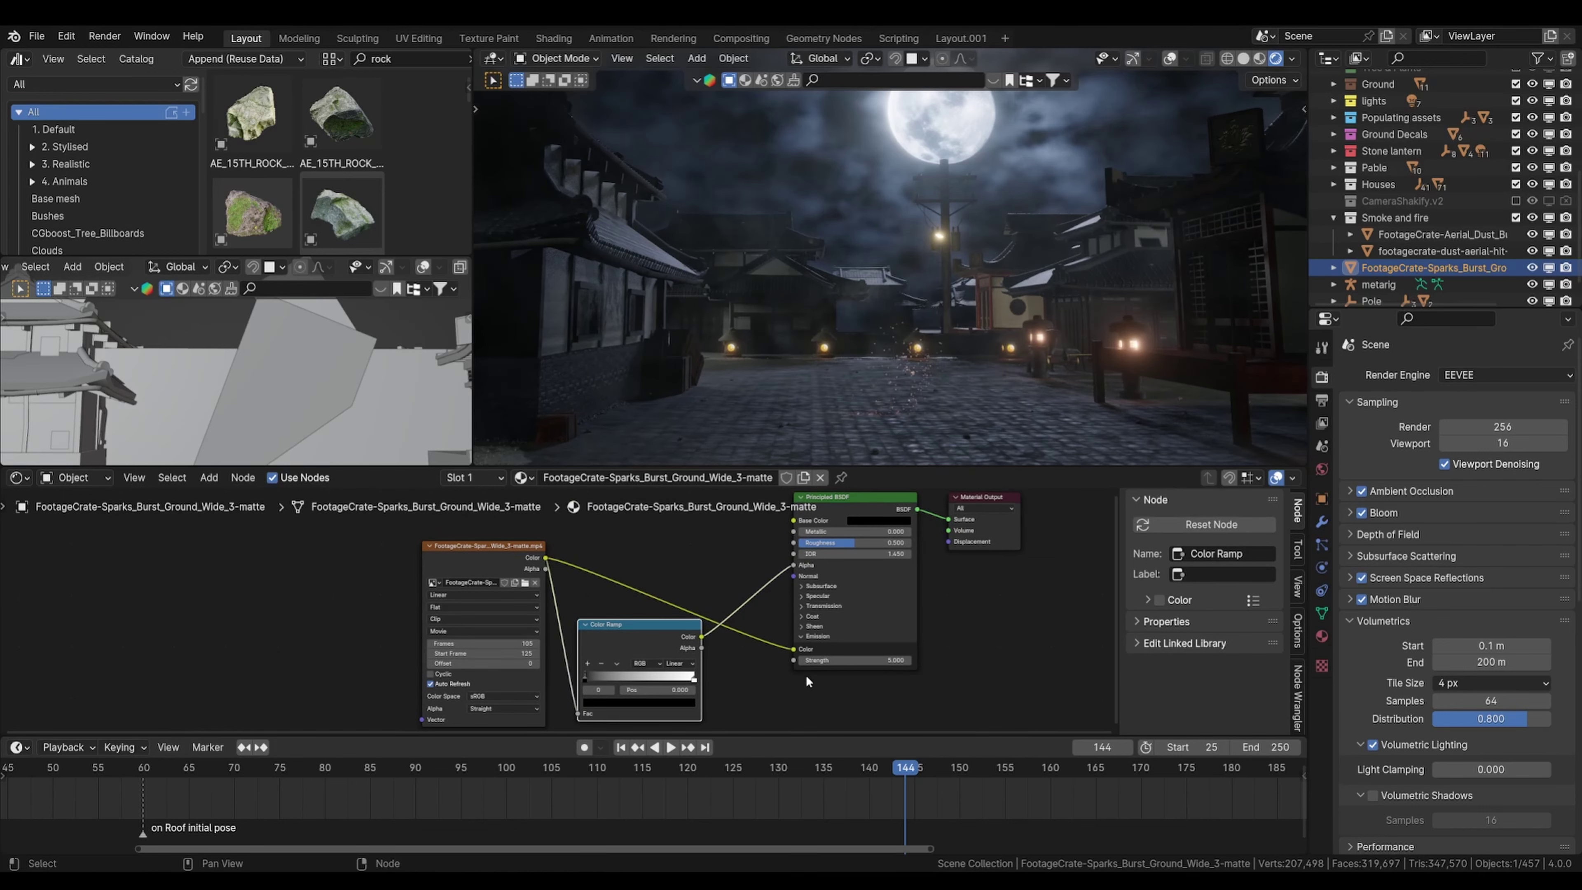
pyautogui.click(739, 768)
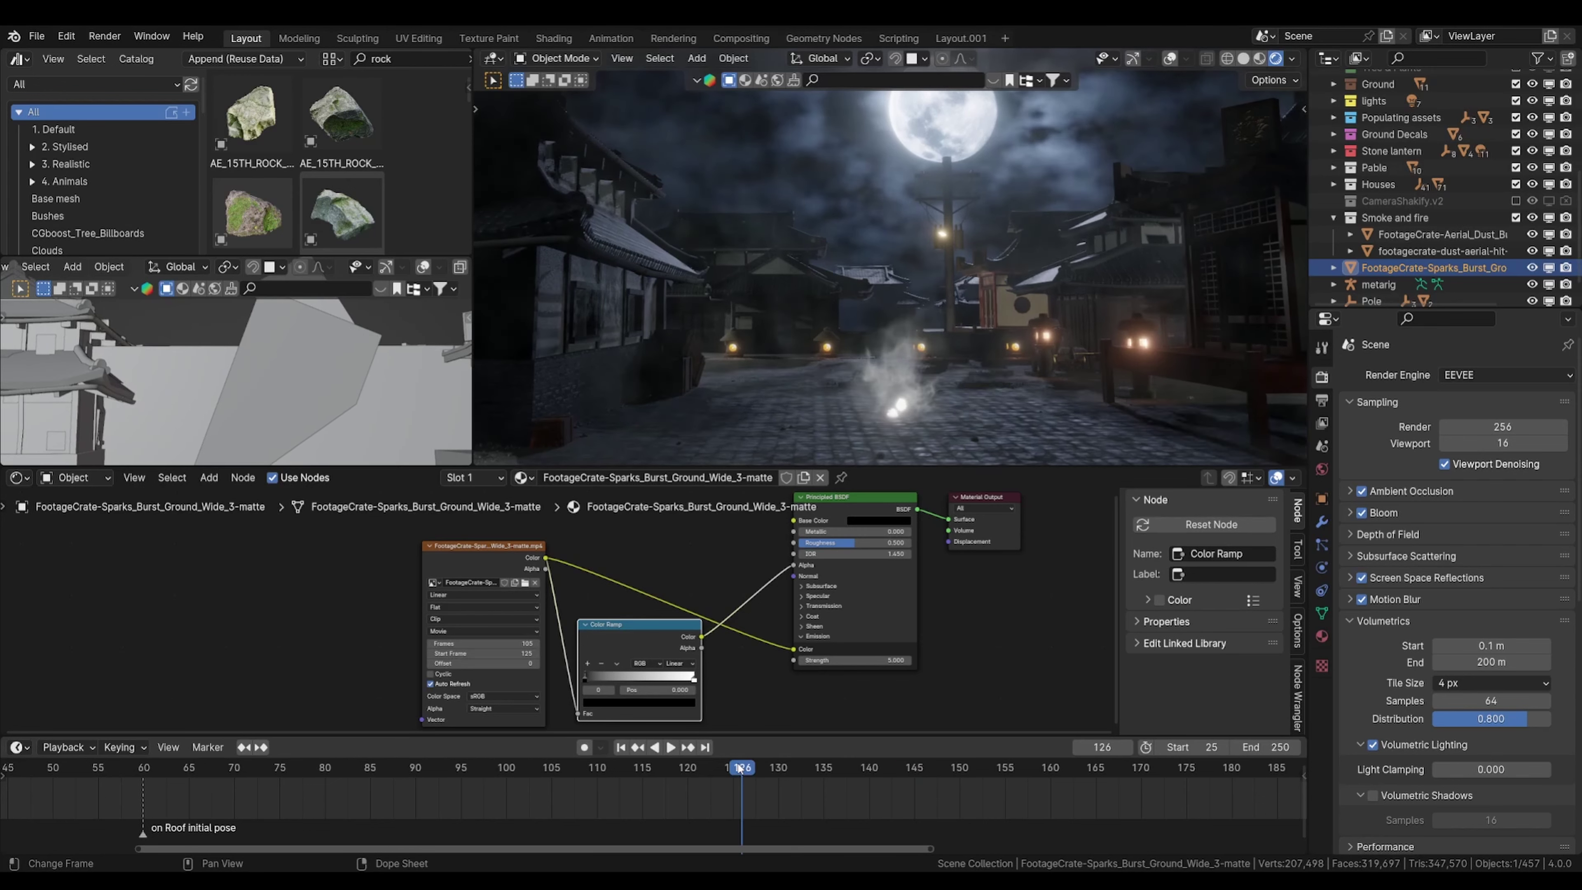
pyautogui.press('space')
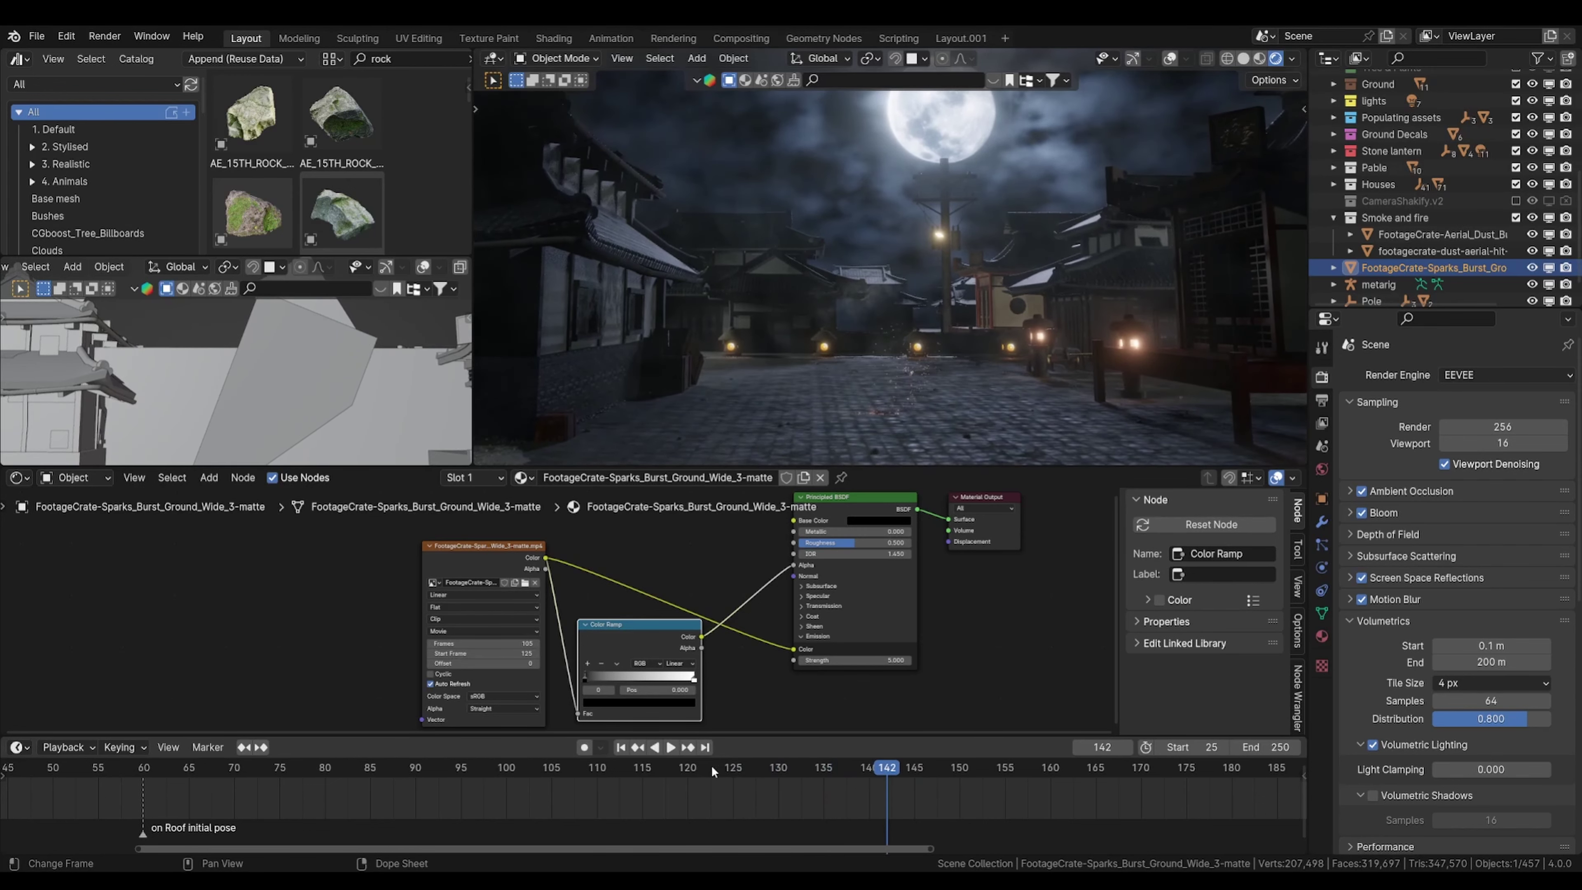
pyautogui.click(696, 768)
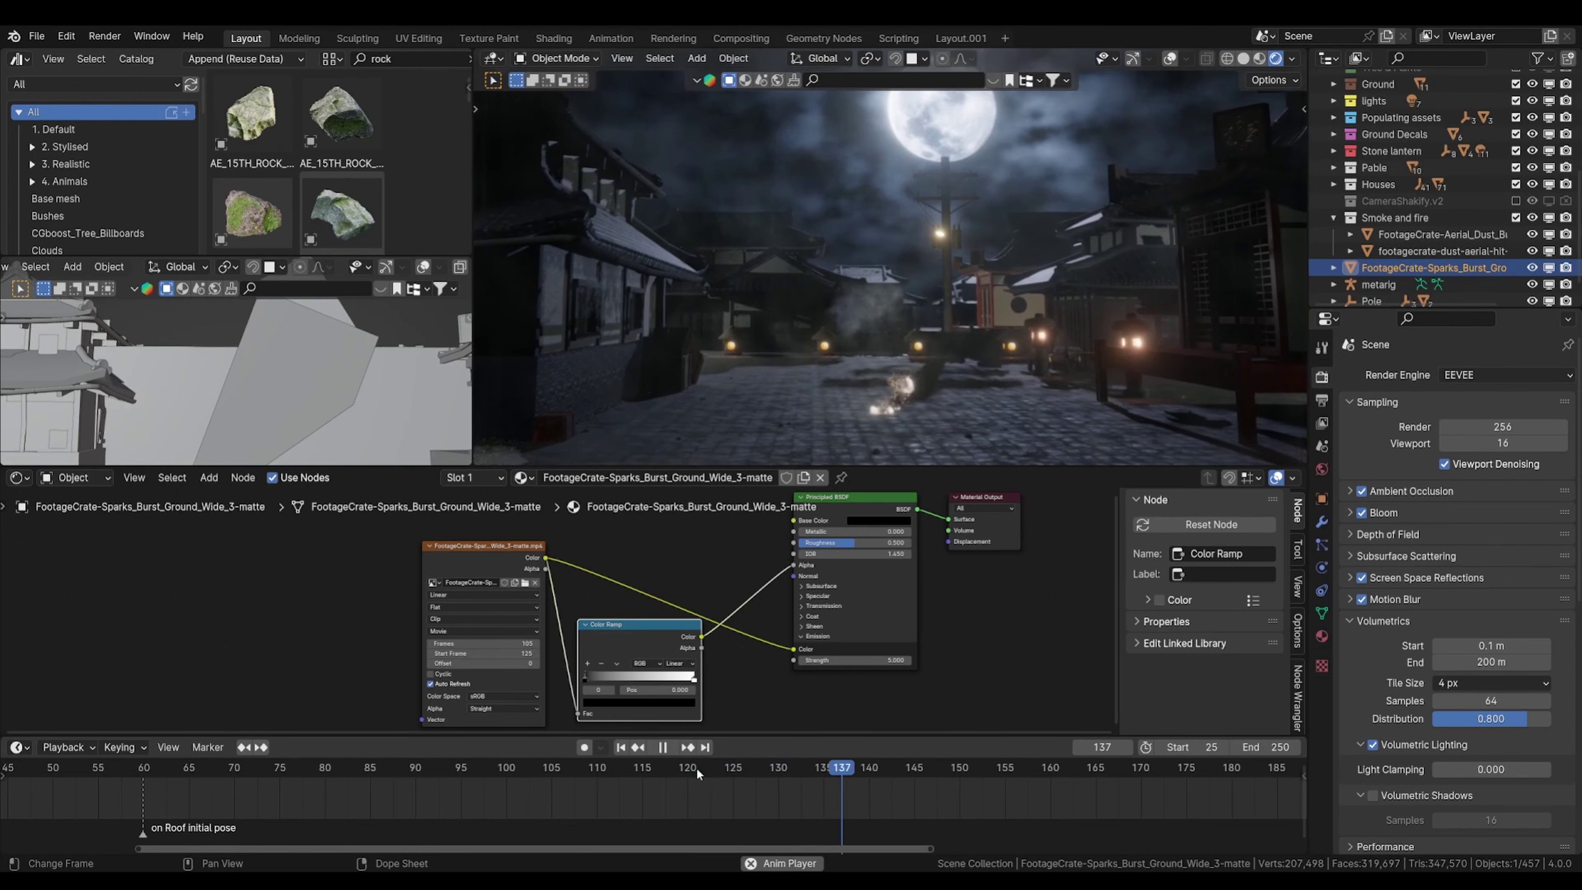
pyautogui.press('space')
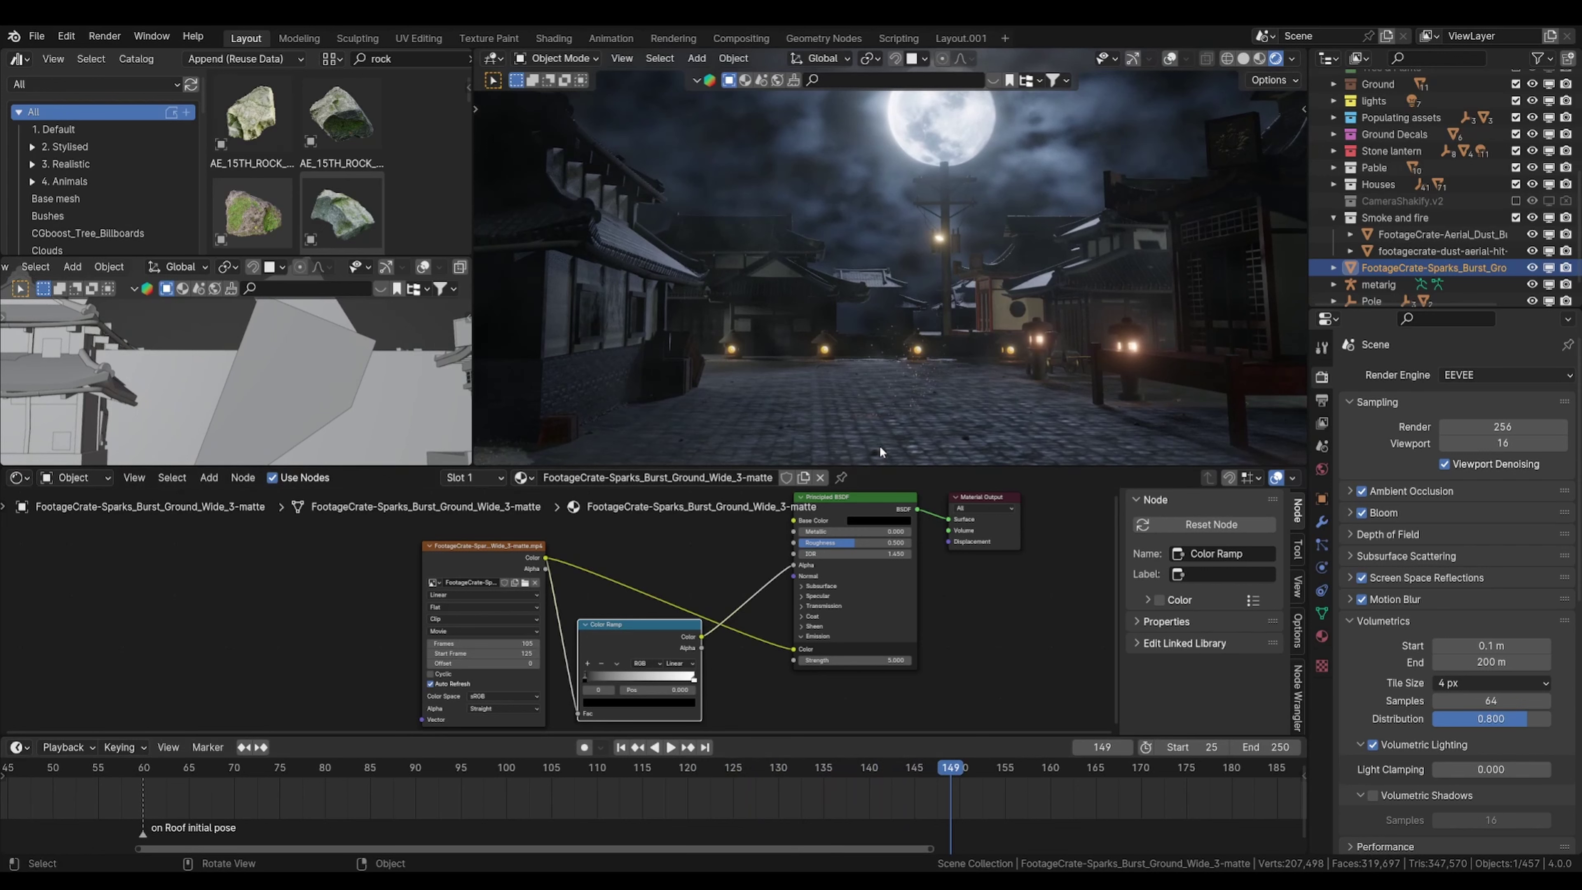
# Step: Resize the sparks plane, raise it about 0.3 m along Z, and play back the burst from frame 124
pyautogui.press('s')
pyautogui.click(987, 401)
pyautogui.press('g')
pyautogui.press('z')
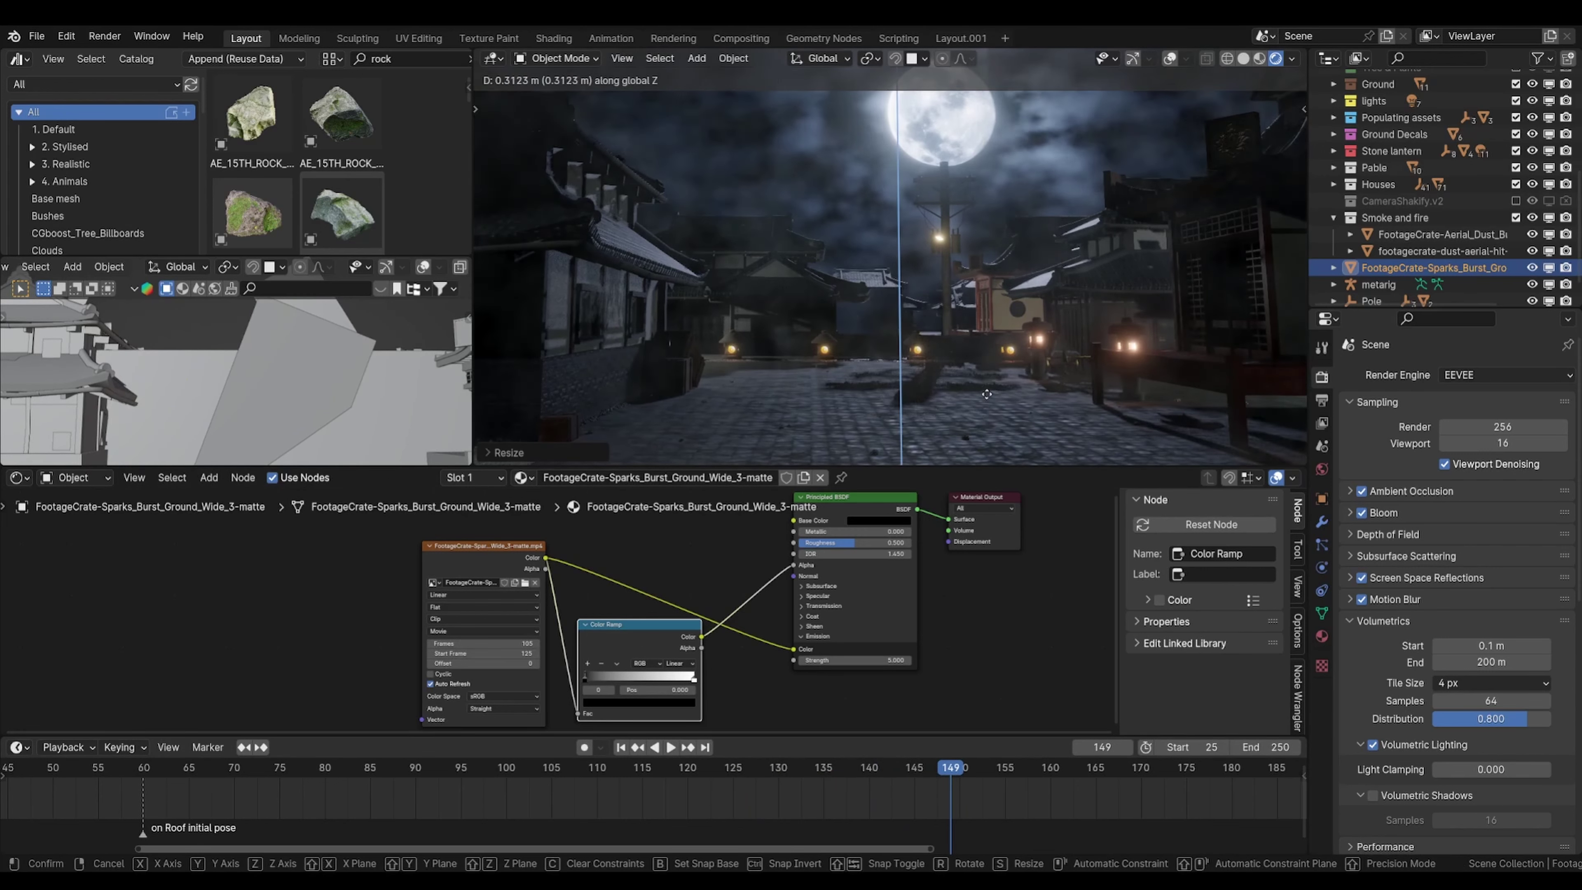
pyautogui.click(987, 394)
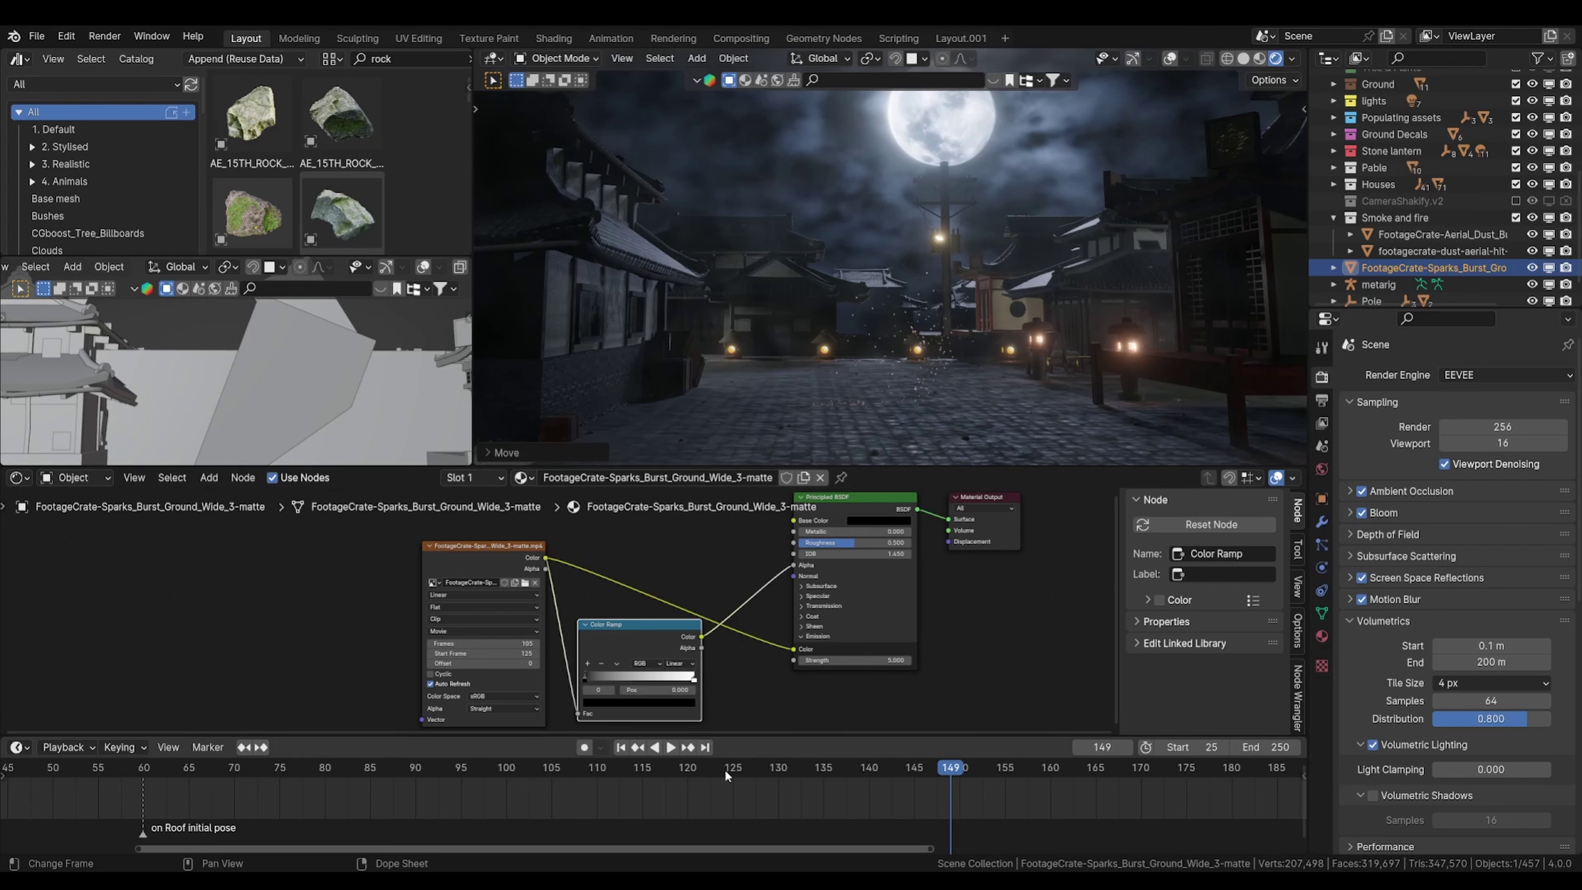
pyautogui.moveTo(714, 771)
pyautogui.mouseDown()
pyautogui.moveTo(848, 766)
pyautogui.moveTo(708, 772)
pyautogui.moveTo(724, 767)
pyautogui.mouseUp()
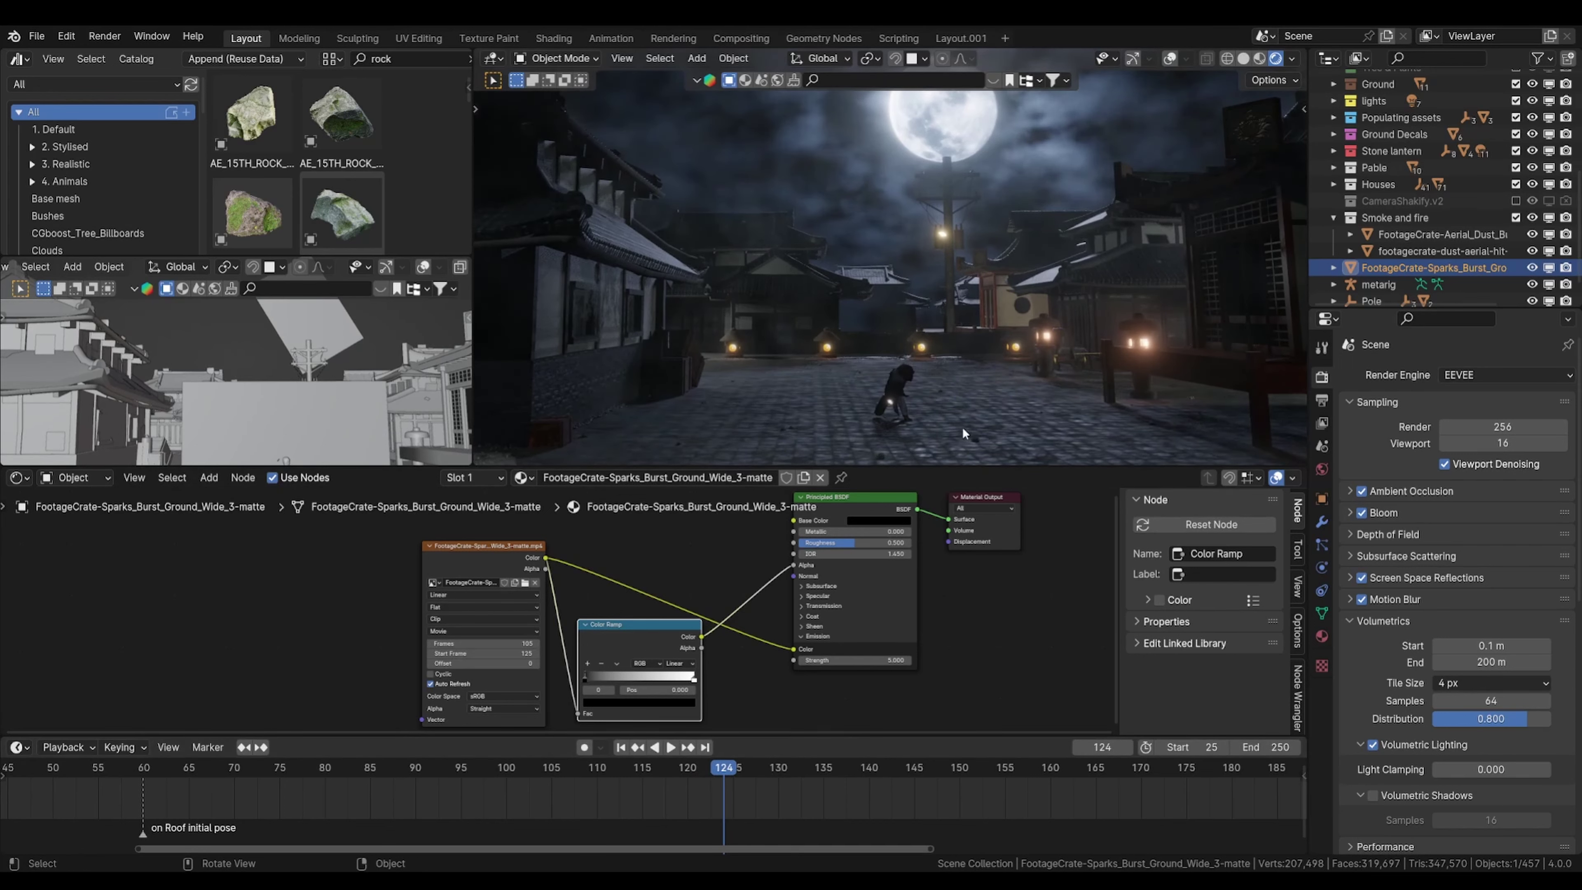
pyautogui.press('space')
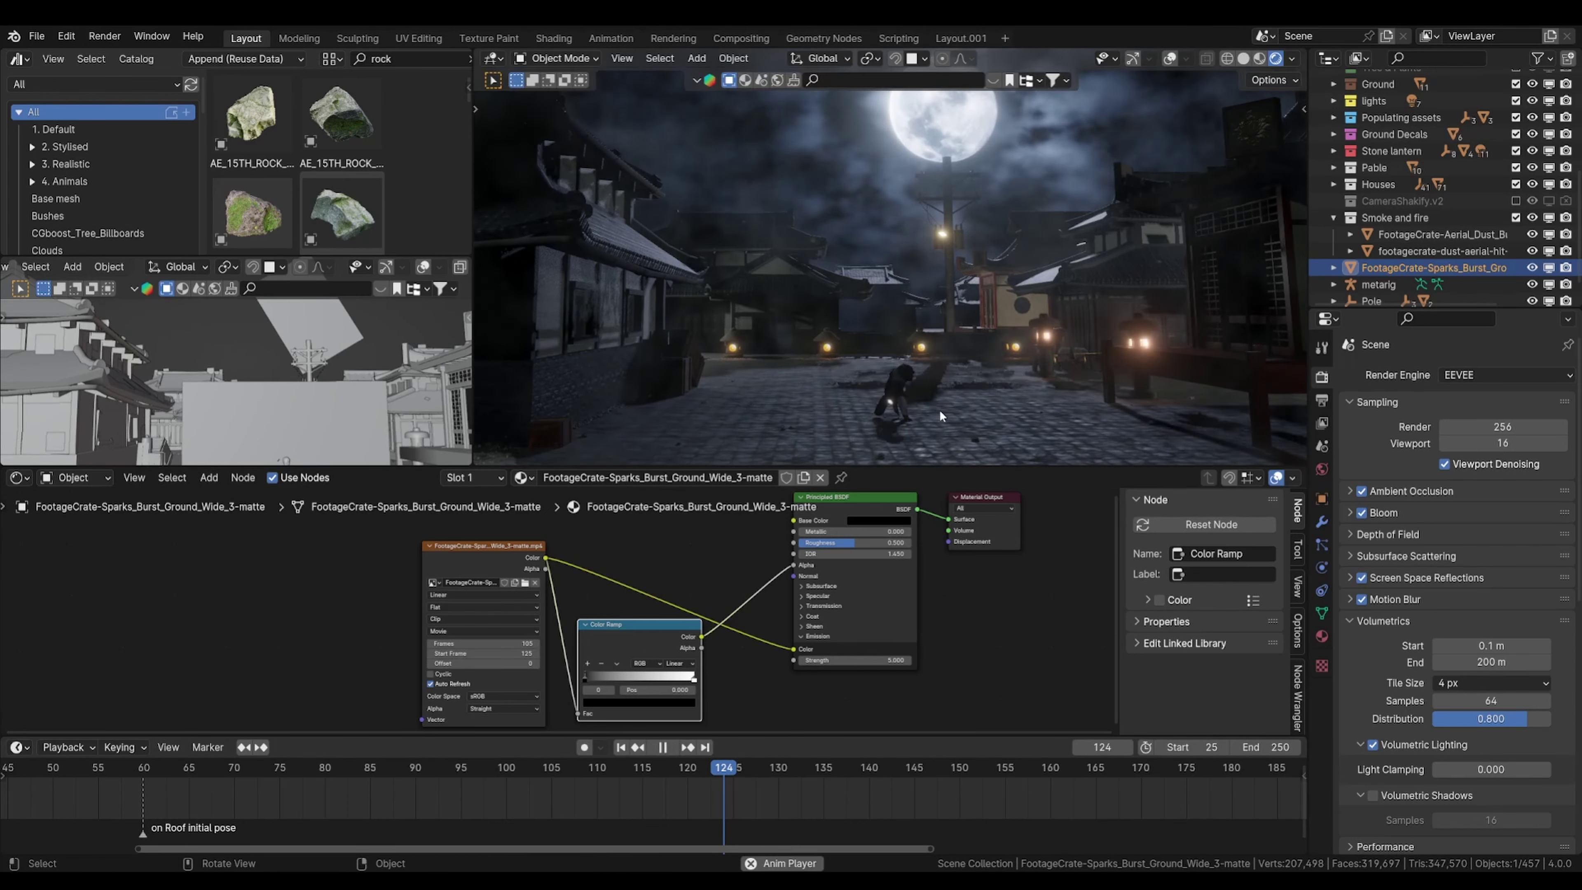
pyautogui.press('space')
# Step: Lower the sparks plane about 0.2 m along Z, fine-tune its height, and play the animation in the maximized viewport
pyautogui.press('g')
pyautogui.press('z')
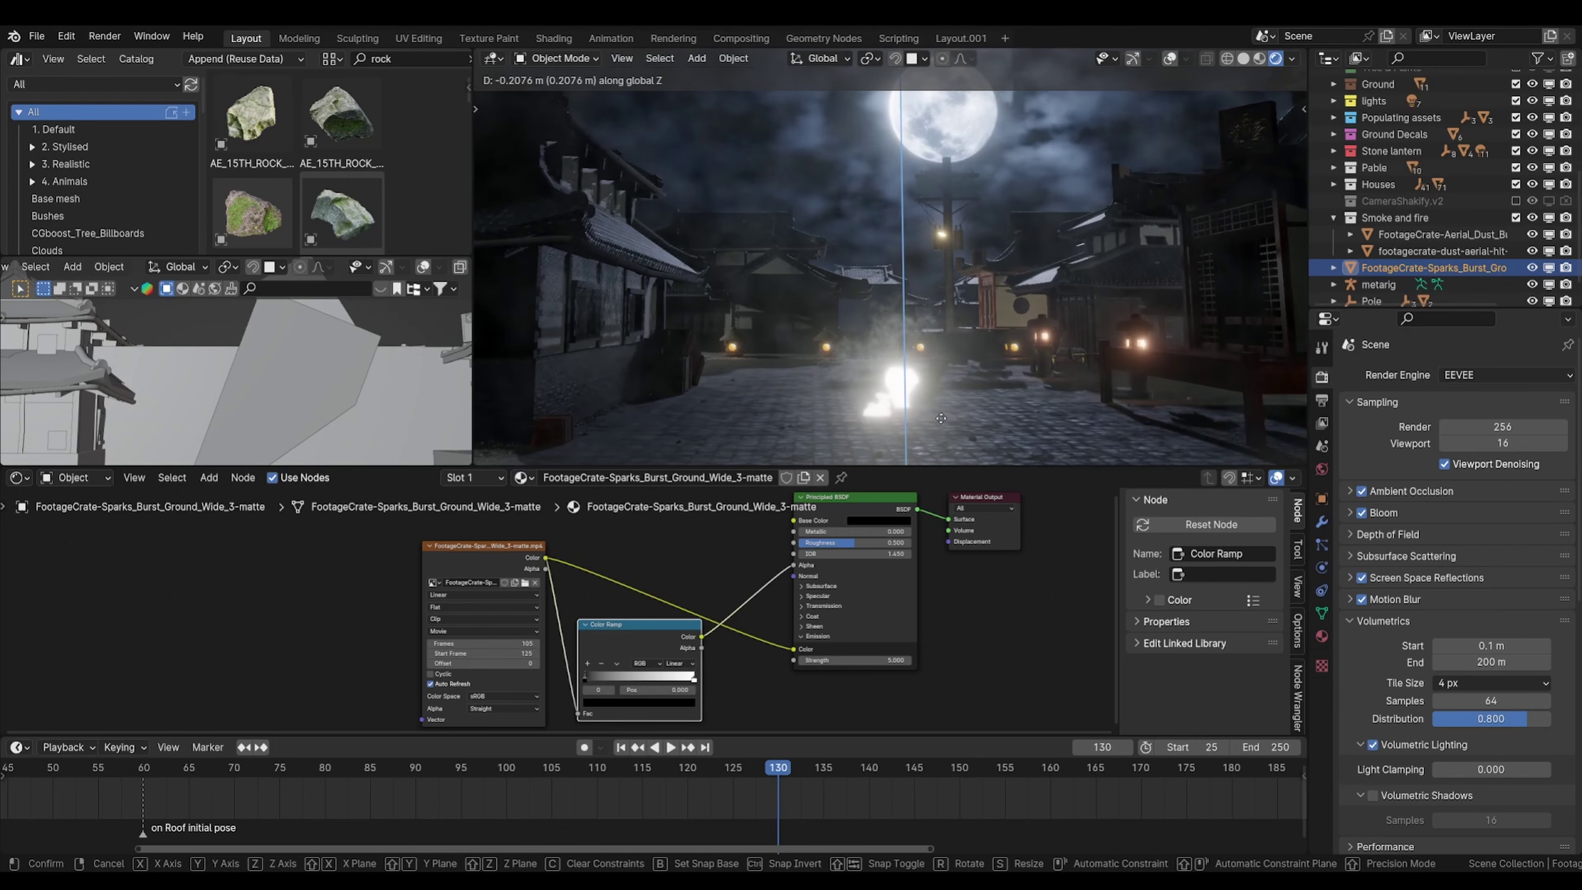
pyautogui.click(941, 423)
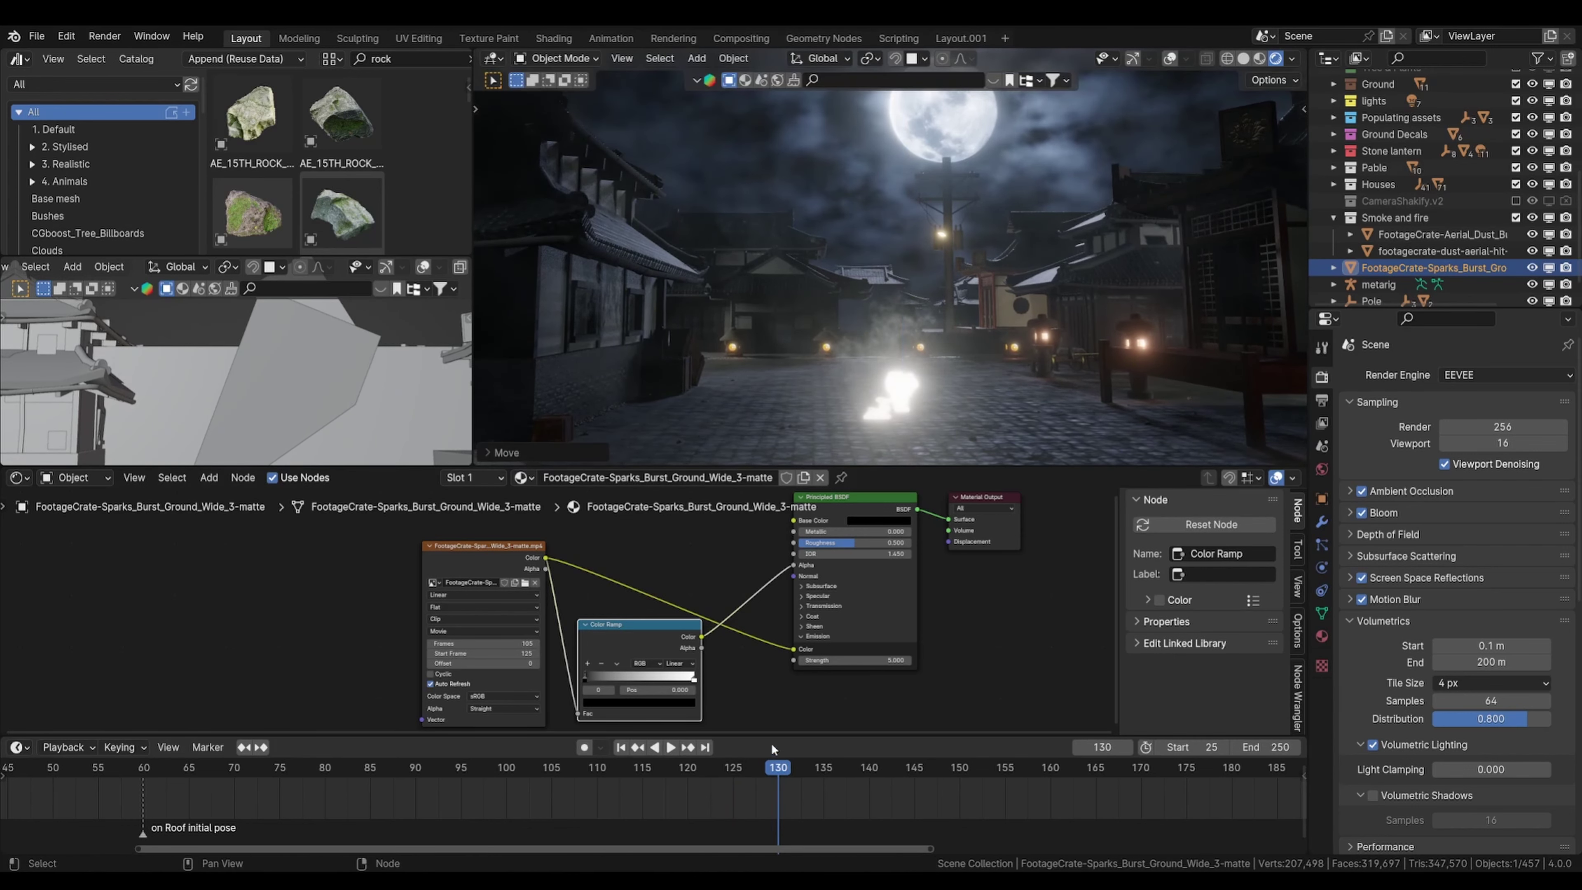
pyautogui.press('g')
pyautogui.press('z')
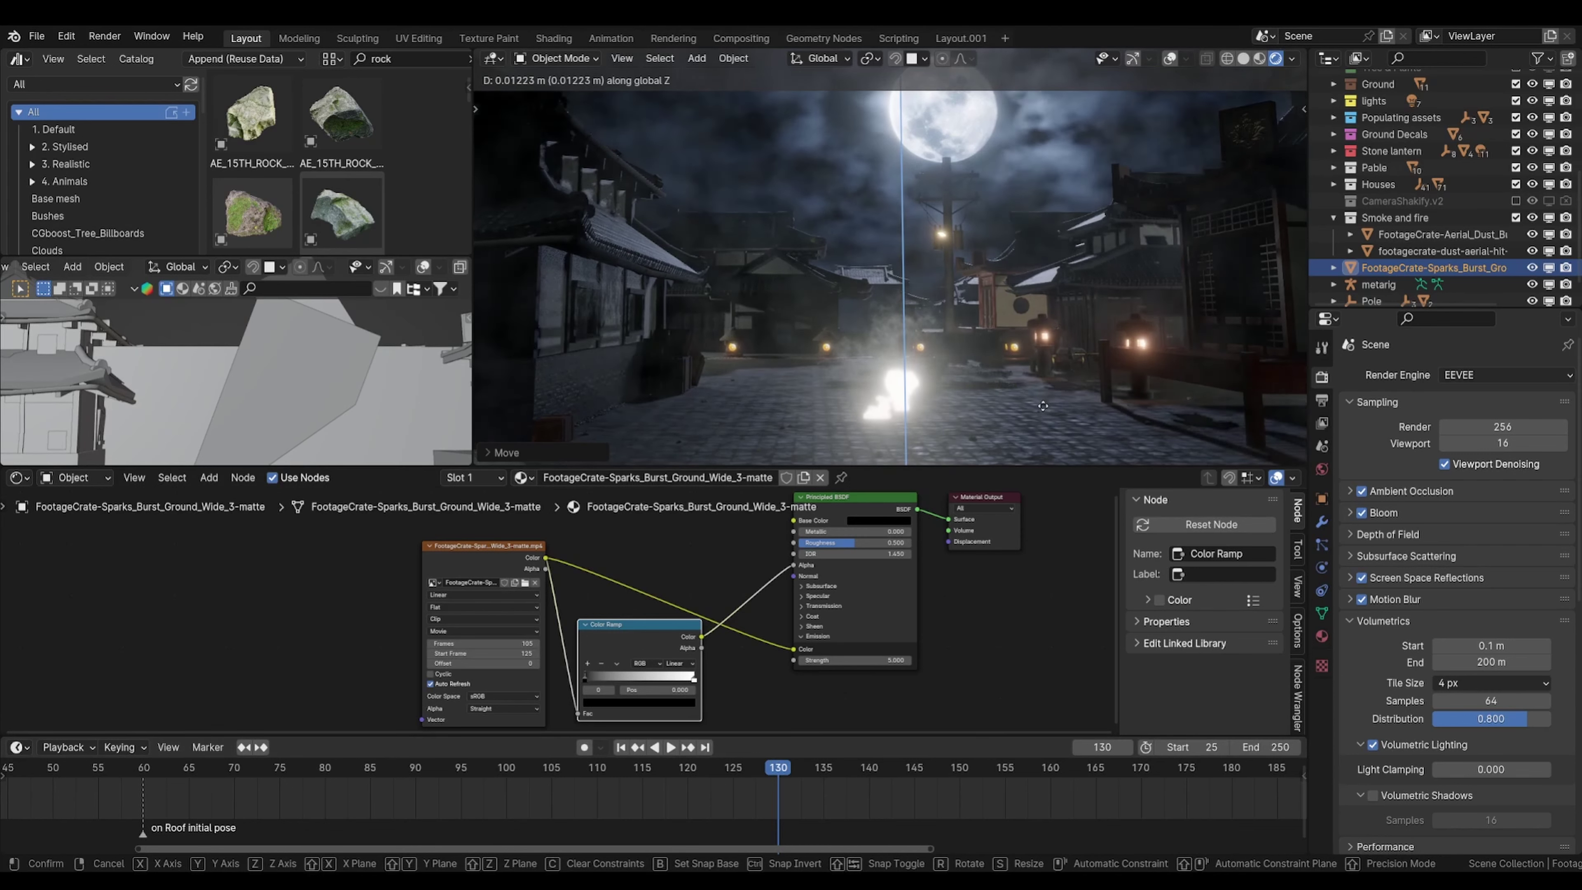
pyautogui.click(1043, 409)
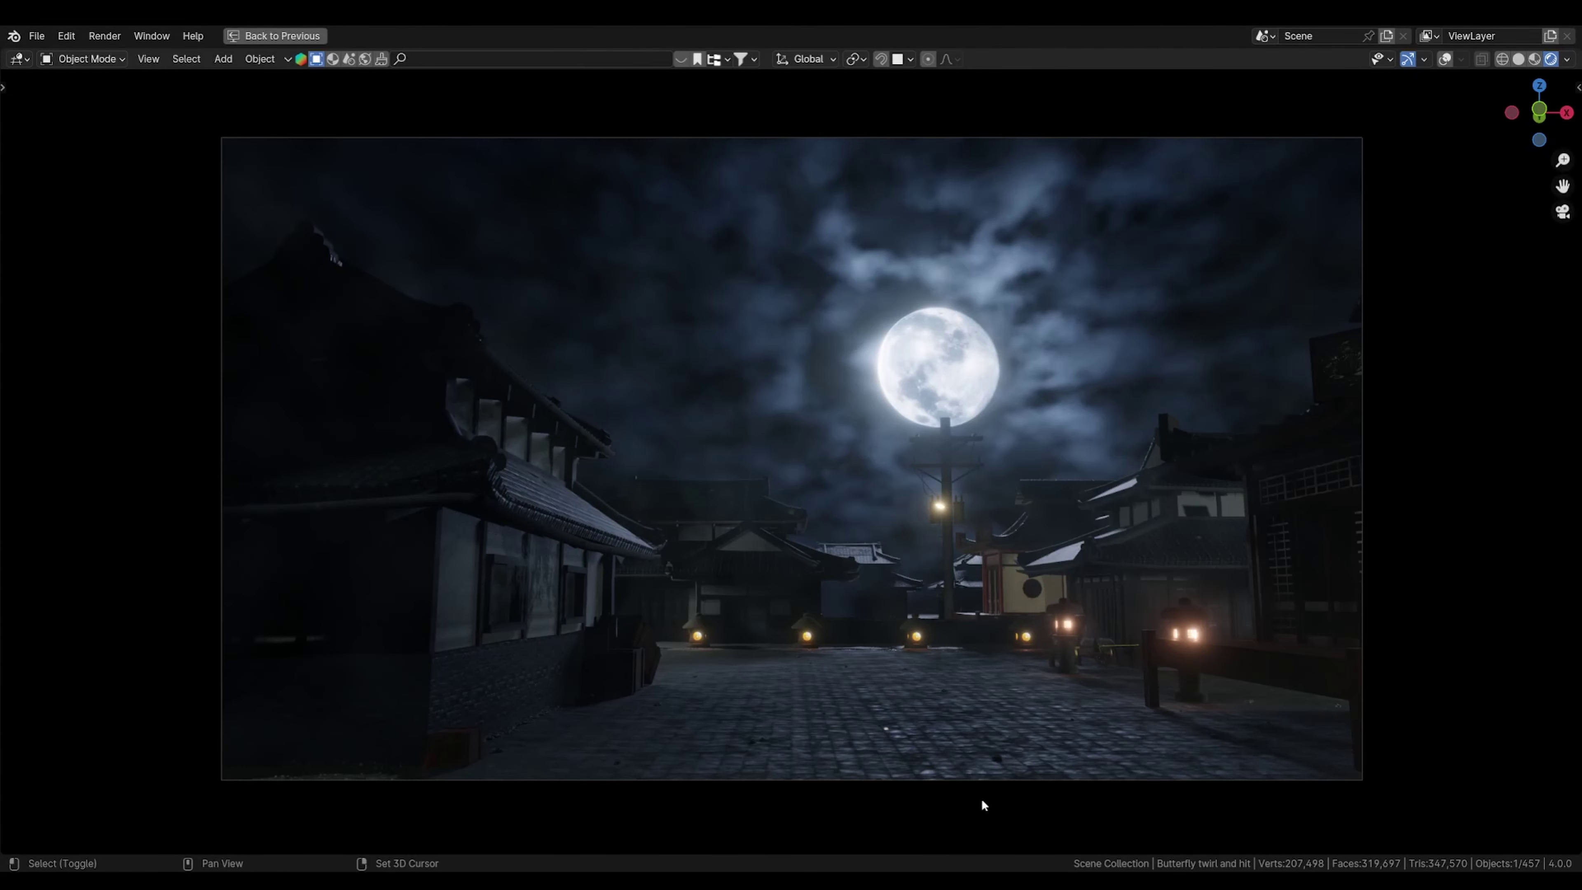
pyautogui.press('space')
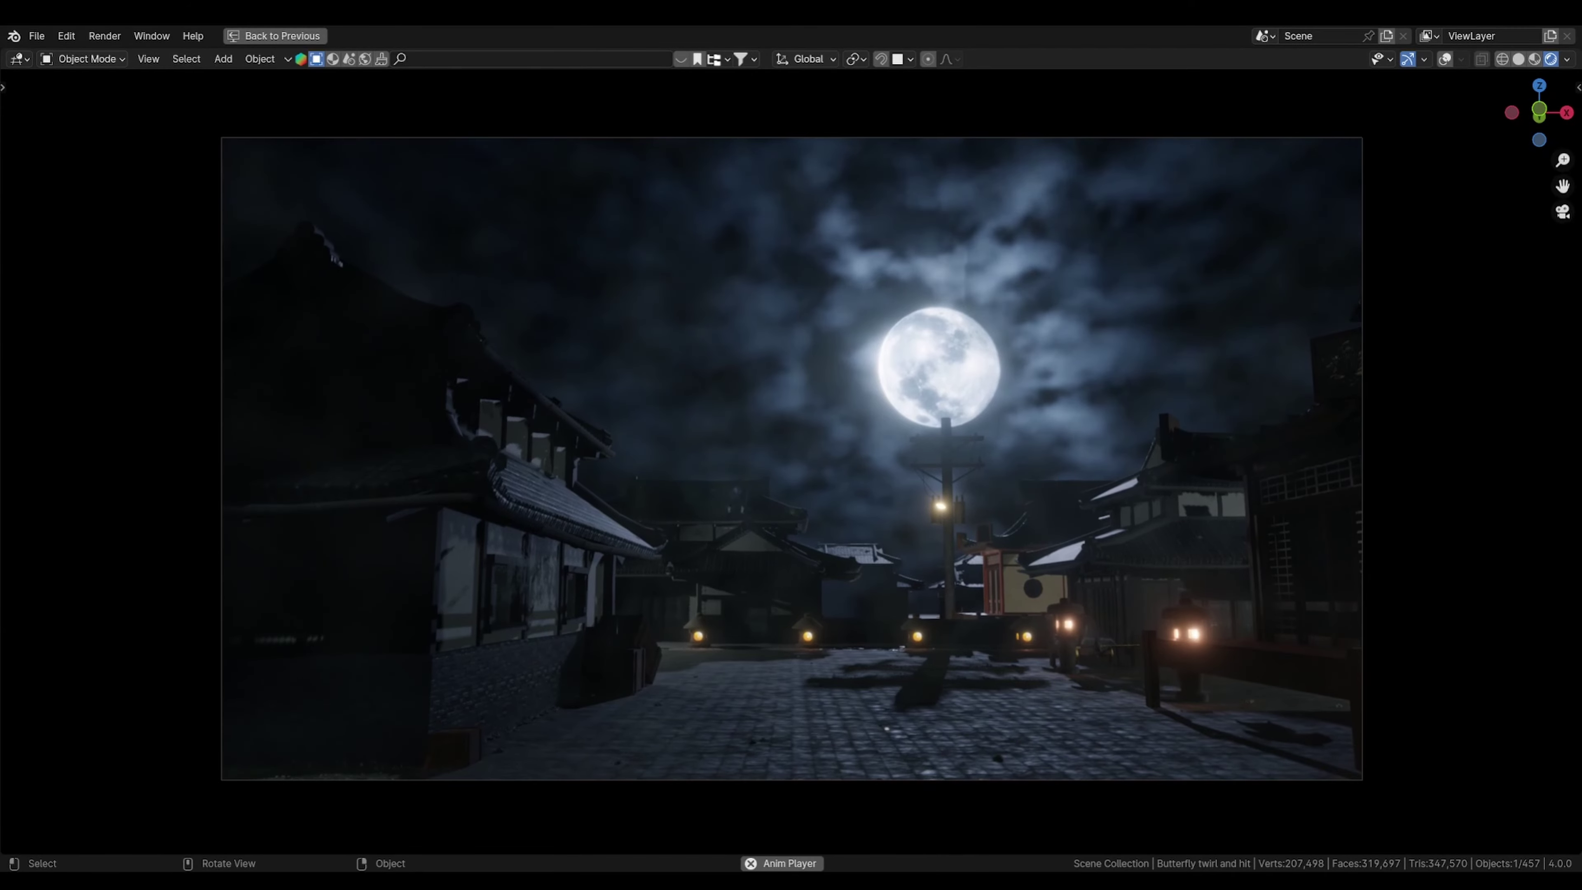